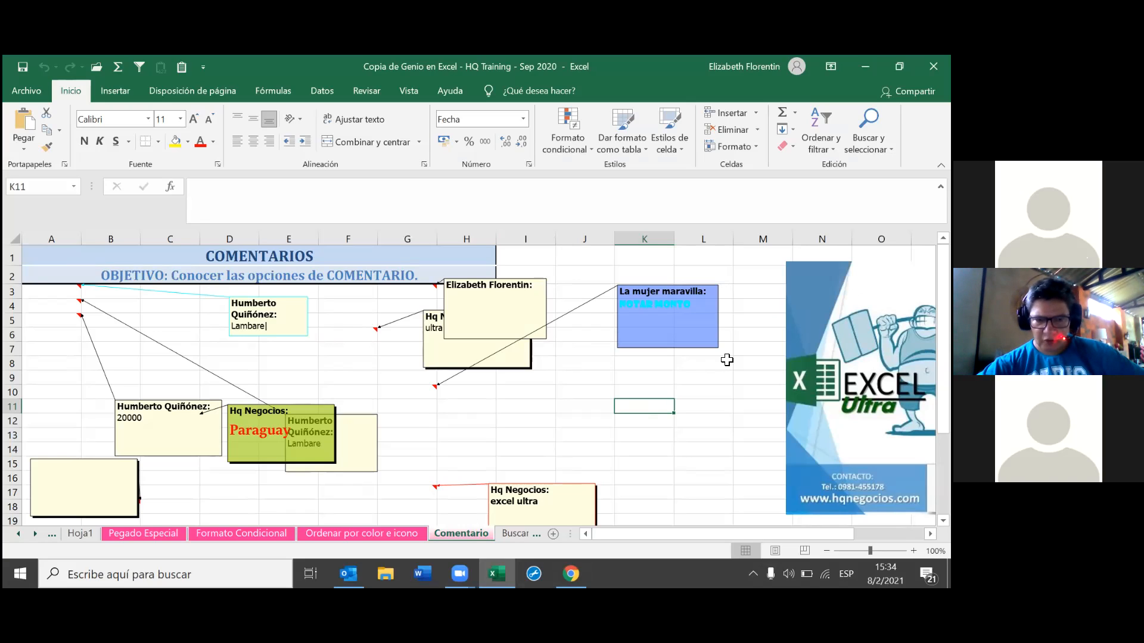
# Switch to the Buscar sheet and move the Excel Ultra picture away from the BUSCAR column, to start at about column K
pyautogui.scroll(-5, 488, 437)
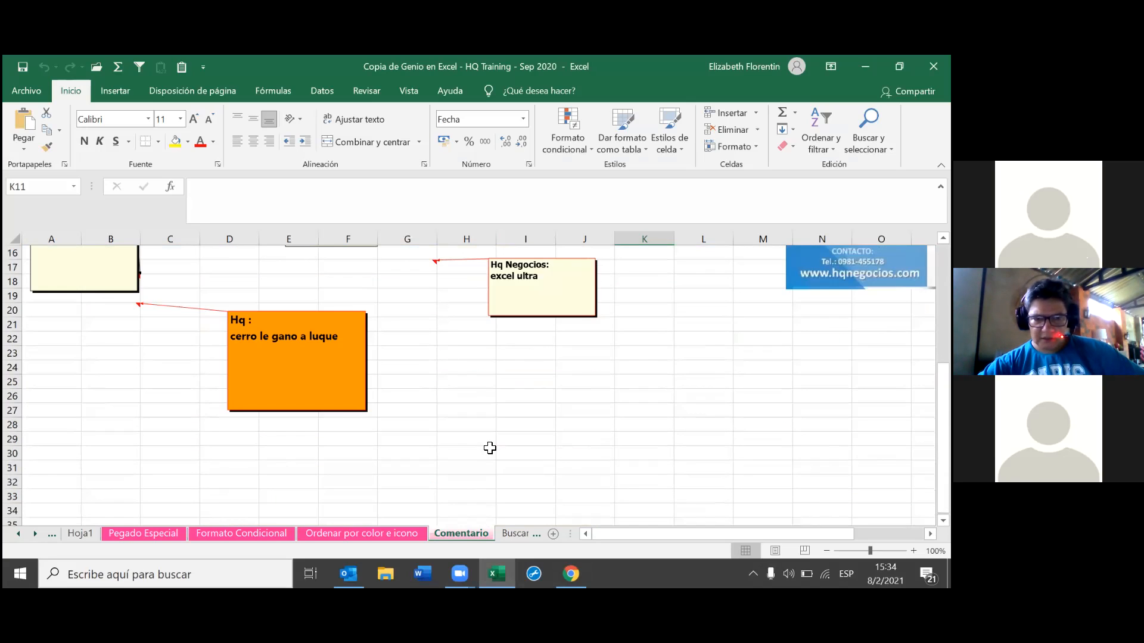
pyautogui.scroll(5, 490, 453)
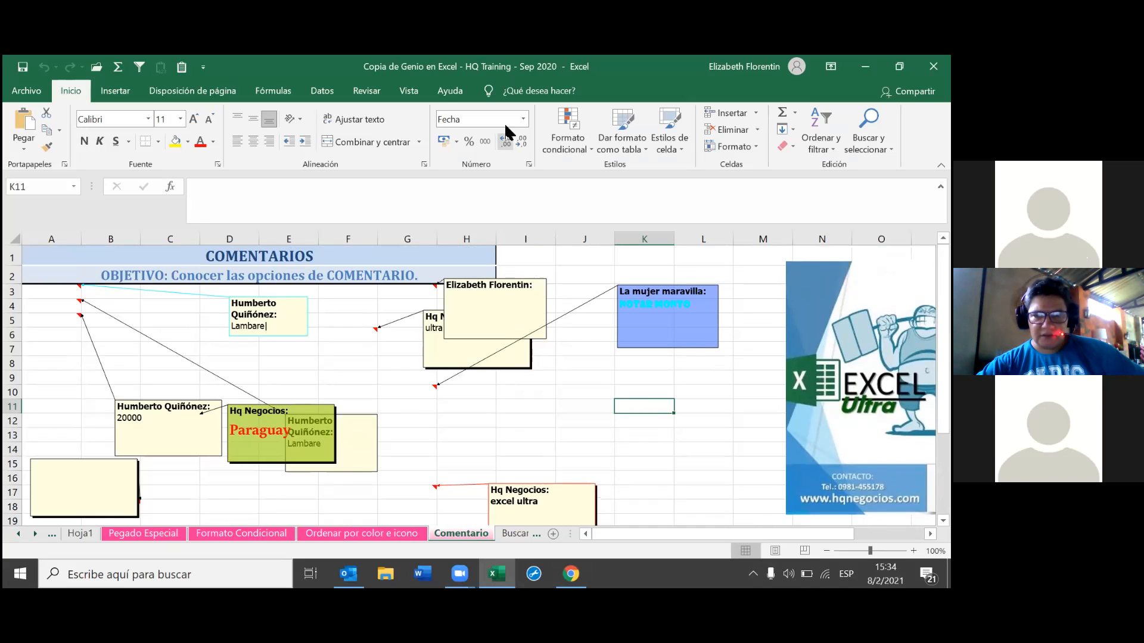
pyautogui.click(512, 533)
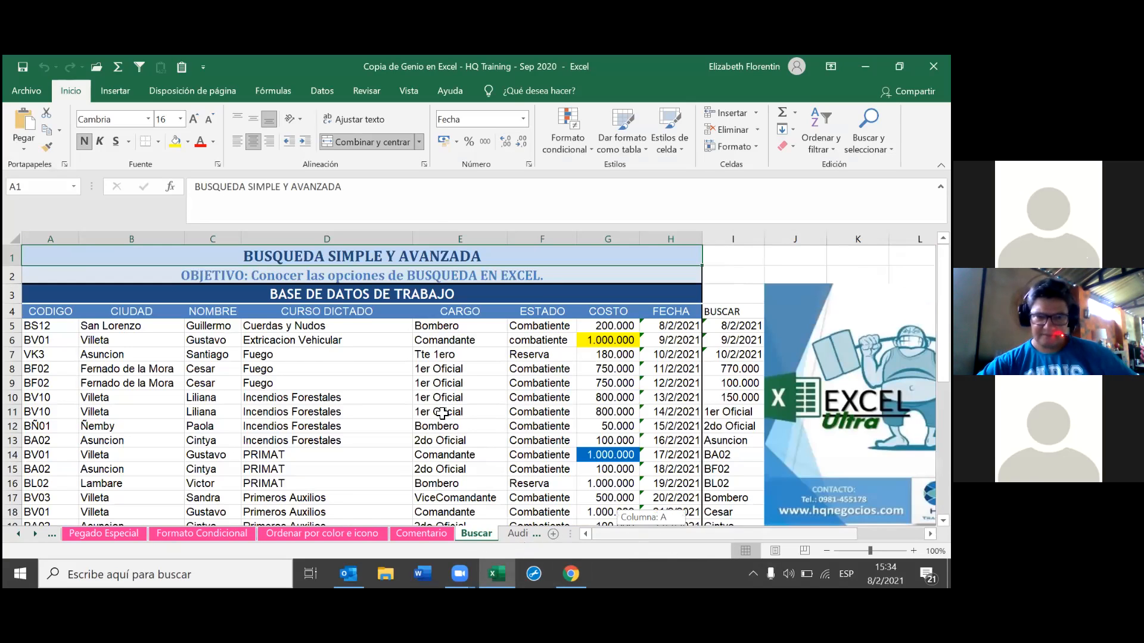
pyautogui.scroll(-1, 370, 407)
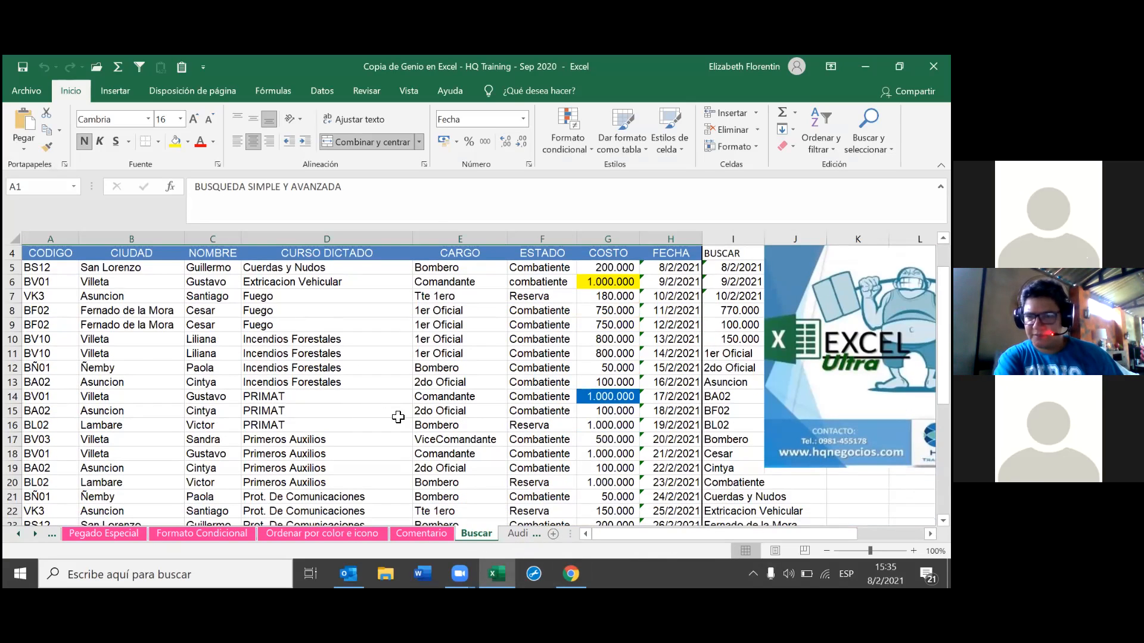
pyautogui.scroll(1, 438, 424)
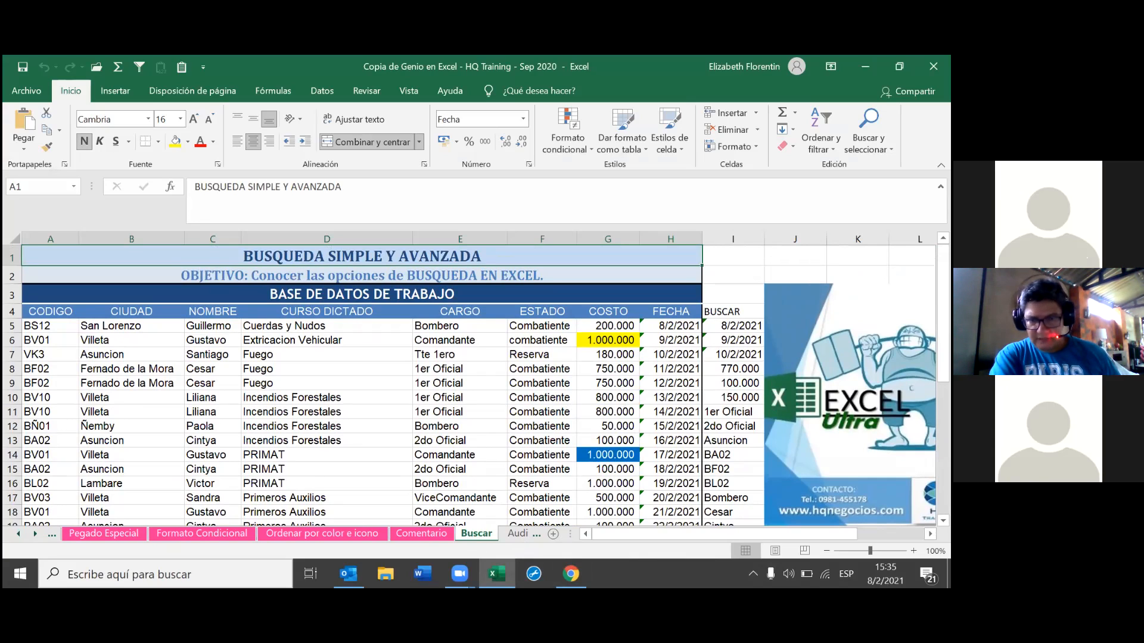
pyautogui.moveTo(825, 429); pyautogui.dragTo(903, 436)
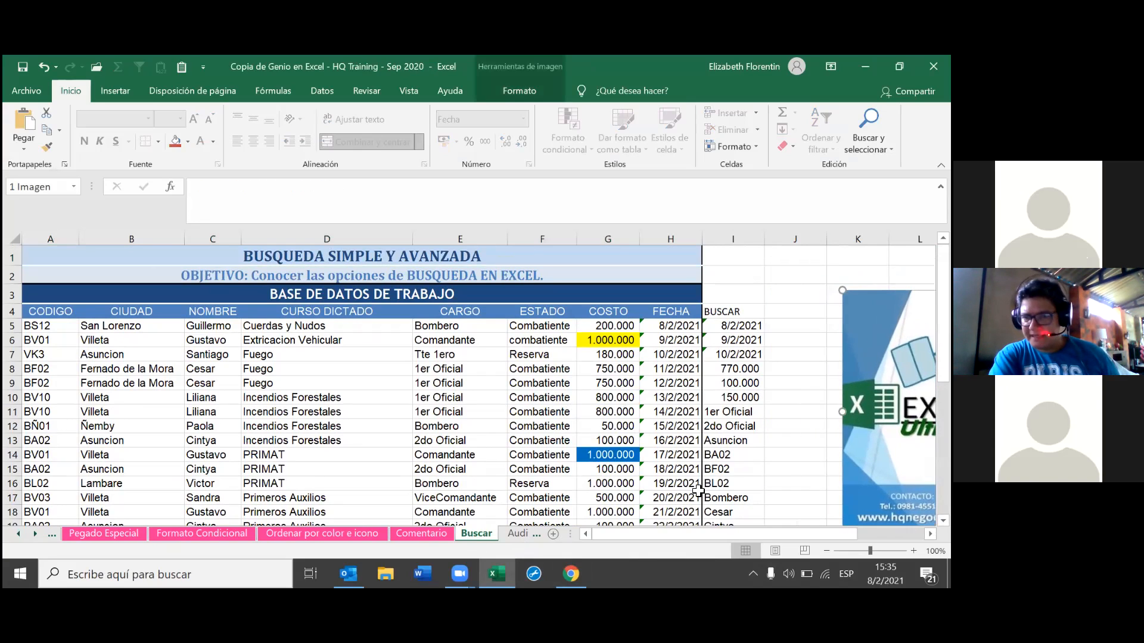
pyautogui.scroll(-1, 609, 446)
pyautogui.scroll(1, 611, 447)
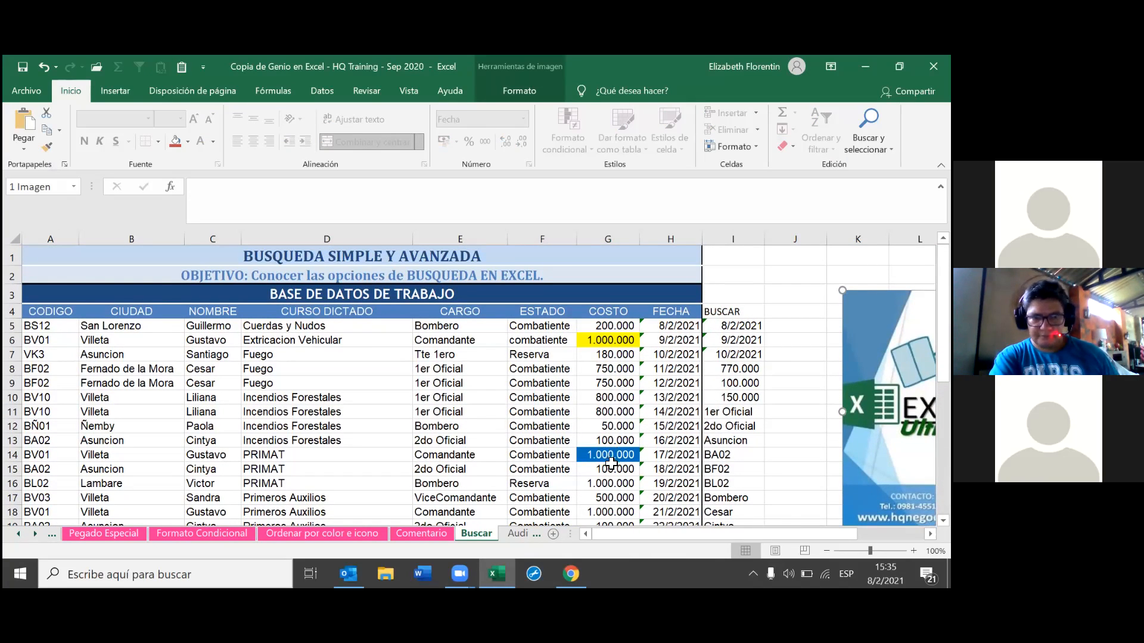
pyautogui.click(356, 427)
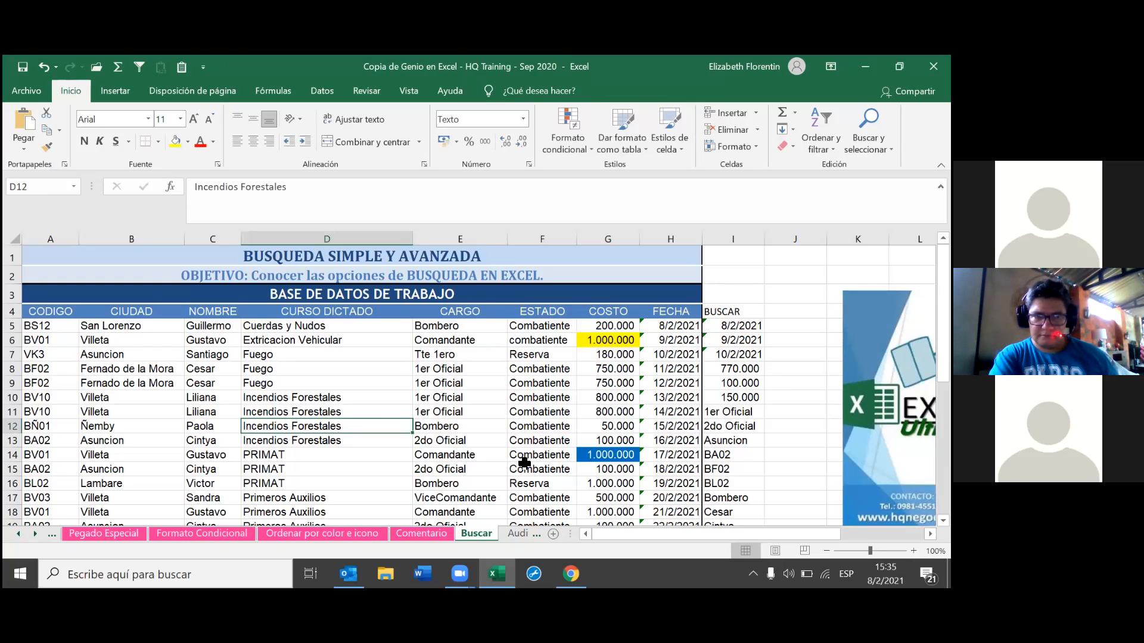
pyautogui.click(371, 317)
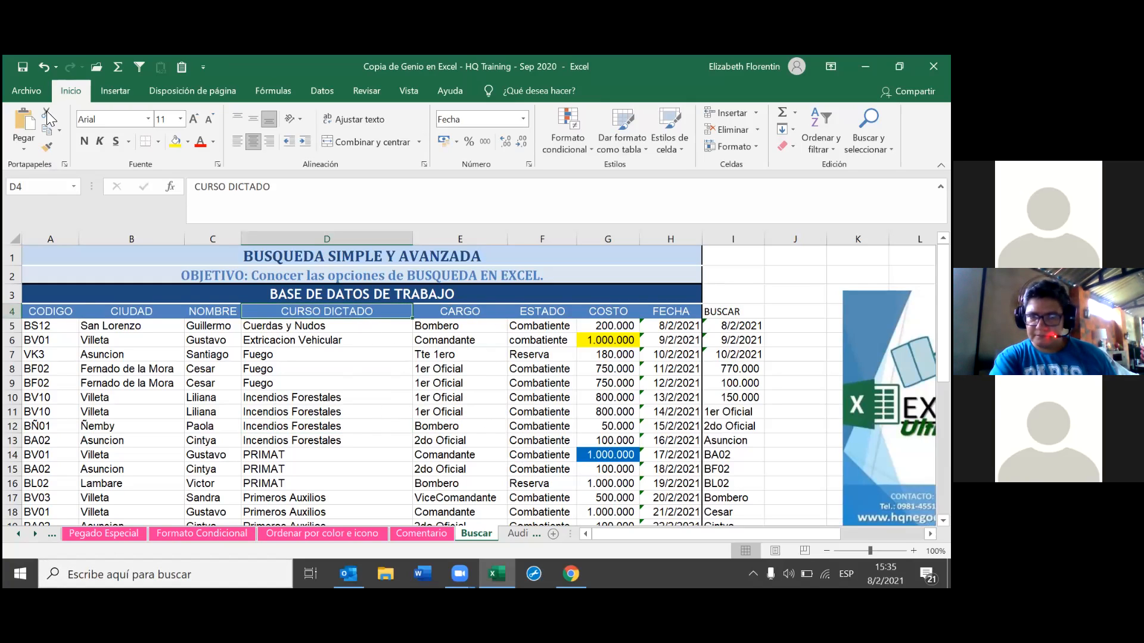
pyautogui.click(139, 67)
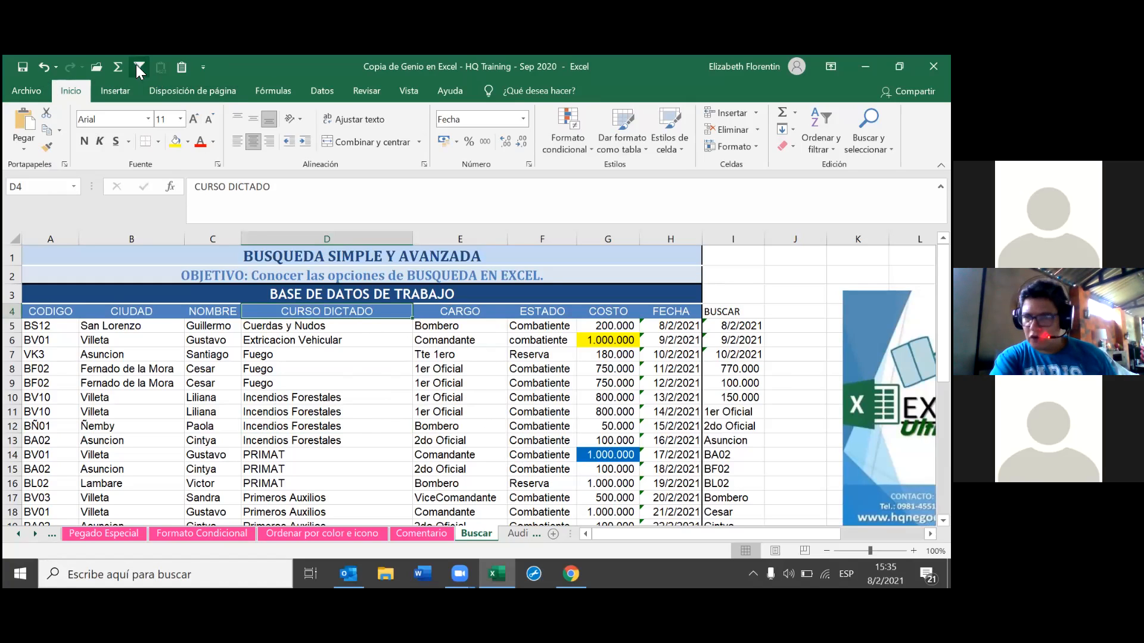
pyautogui.click(15, 312)
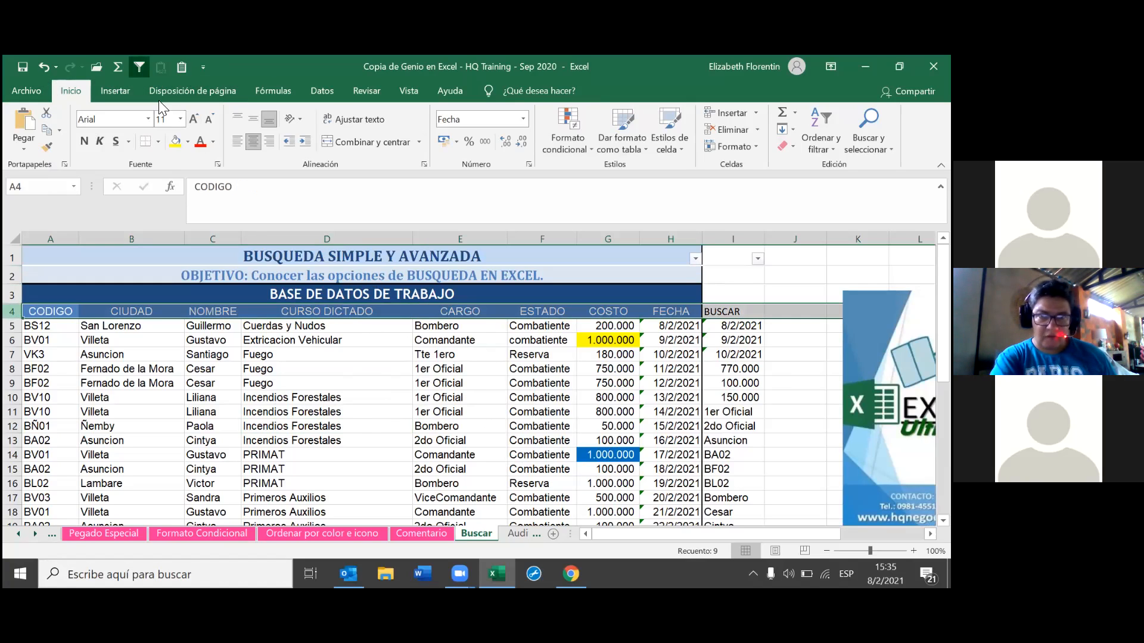
pyautogui.click(139, 67)
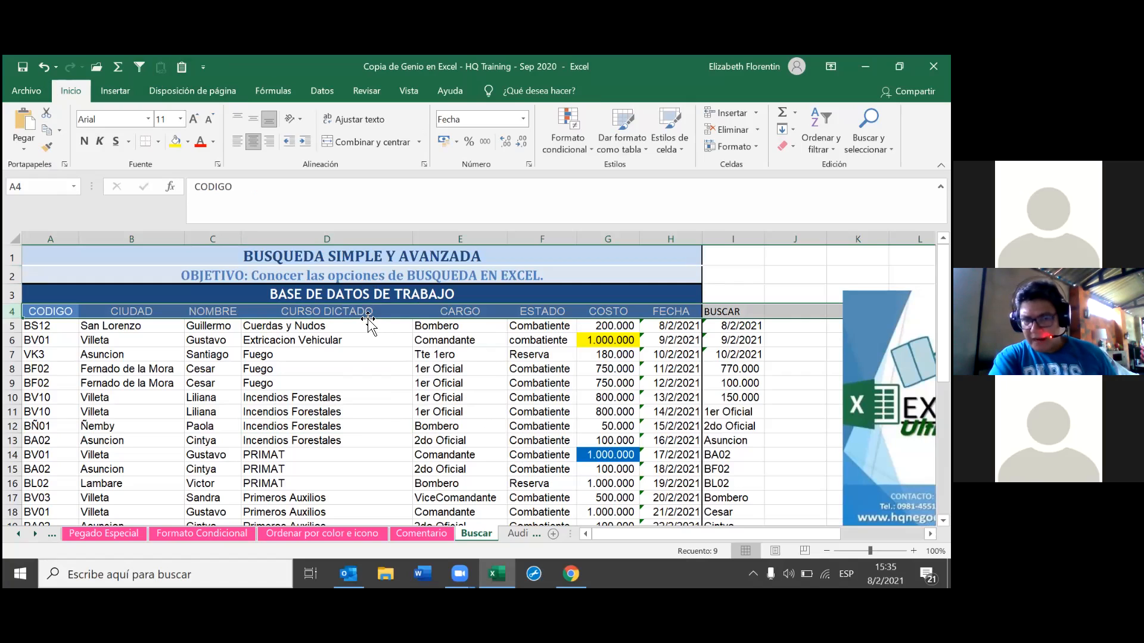
# Add filters to the database's header row, row 4
pyautogui.click(371, 311)
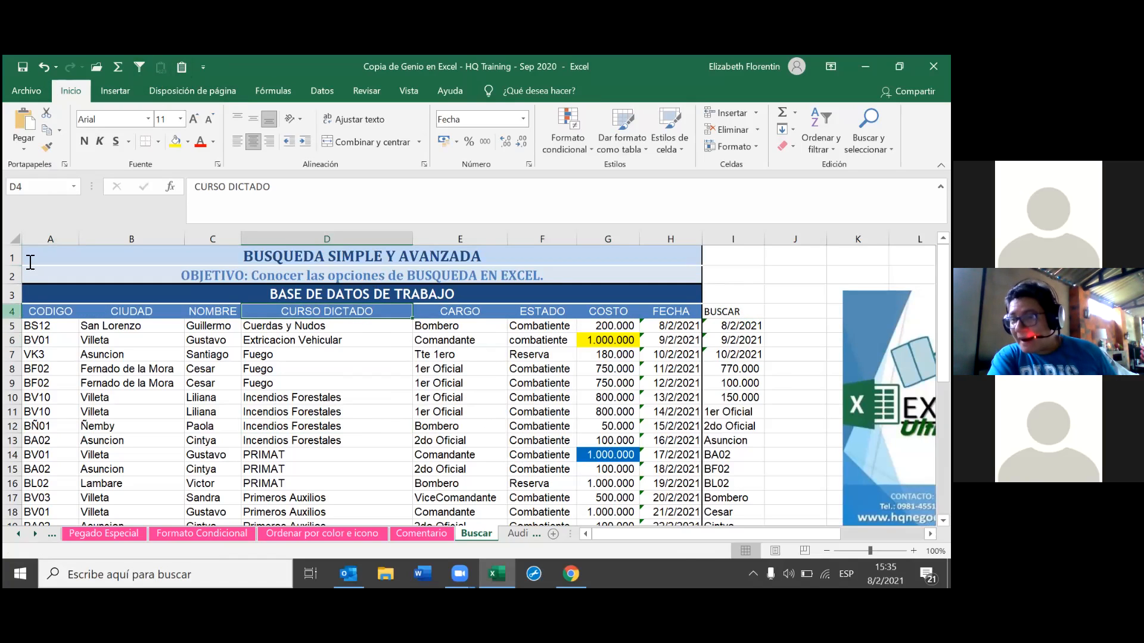
pyautogui.click(15, 312)
pyautogui.click(138, 67)
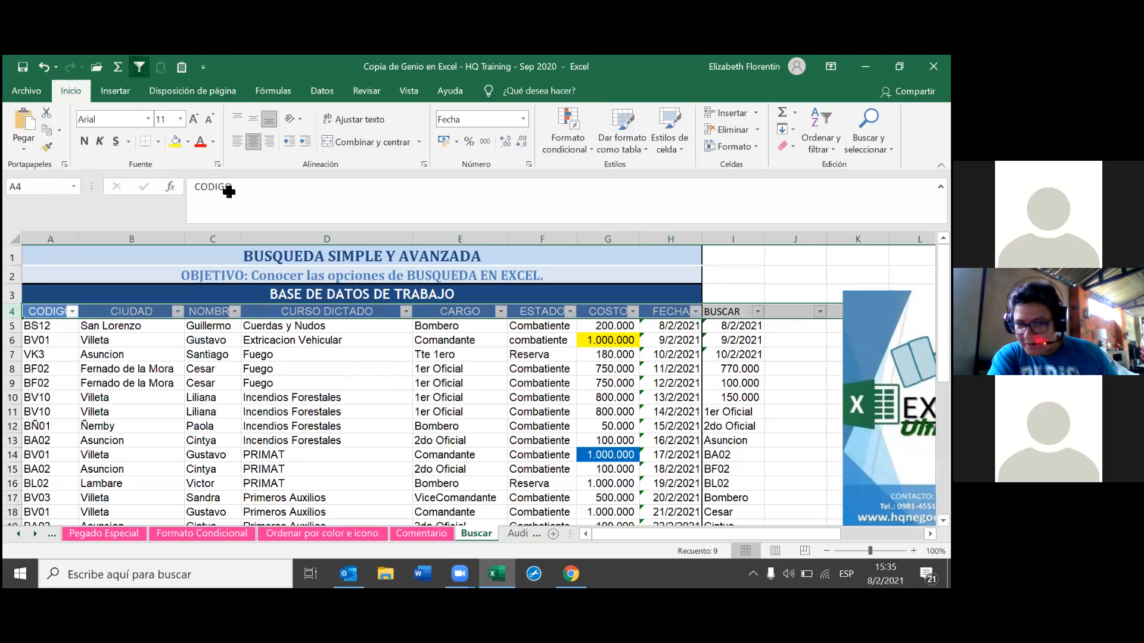
pyautogui.click(442, 384)
pyautogui.click(406, 311)
pyautogui.click(240, 379)
pyautogui.click(506, 397)
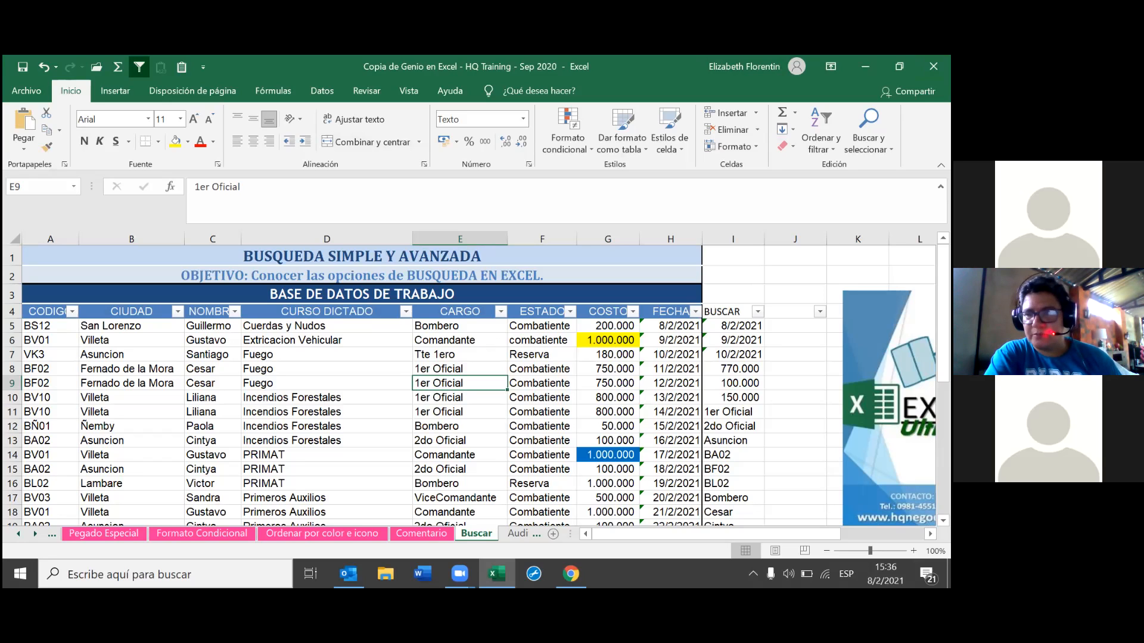
# Filter the CURSO DICTADO column to the Fuego course by searching its values for "fue"
pyautogui.click(405, 313)
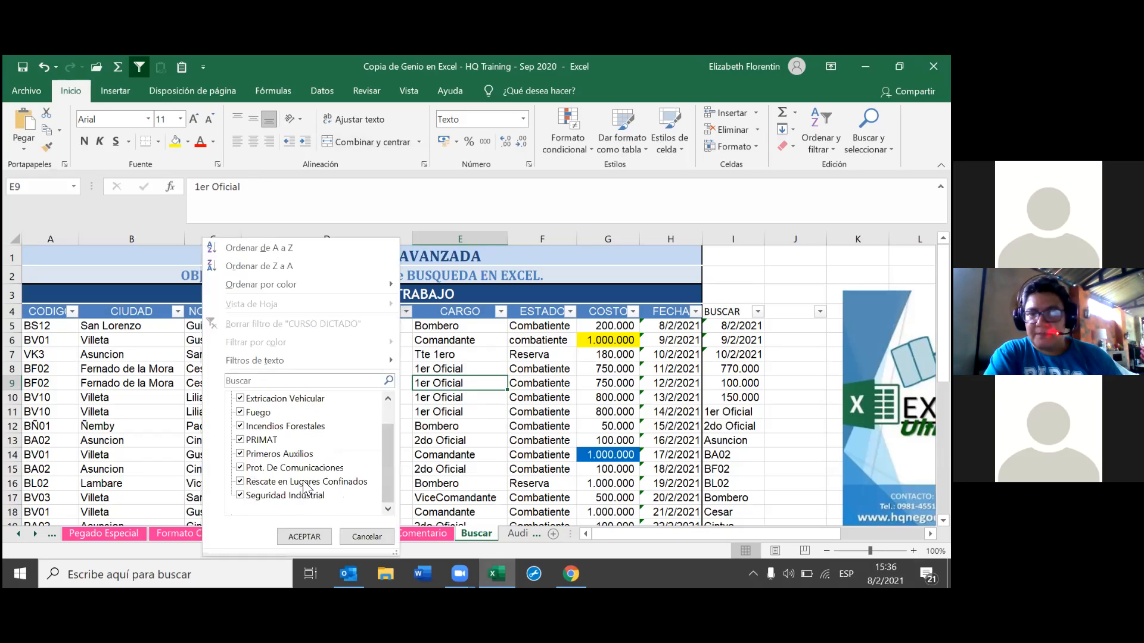
pyautogui.click(269, 379)
pyautogui.write('fue')
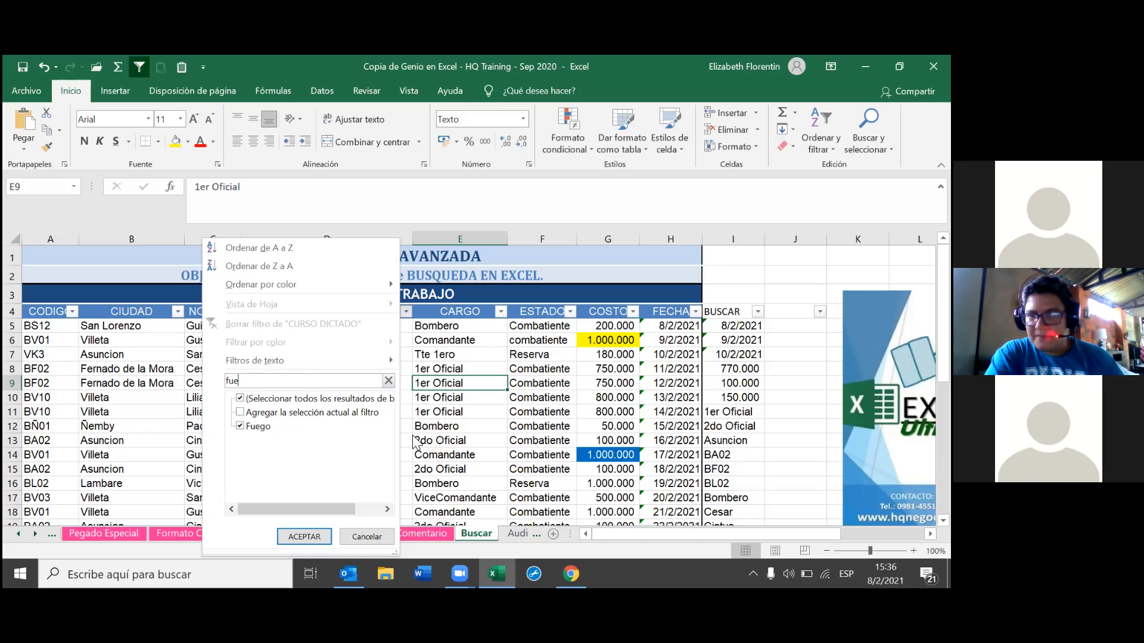
pyautogui.click(303, 536)
pyautogui.click(557, 459)
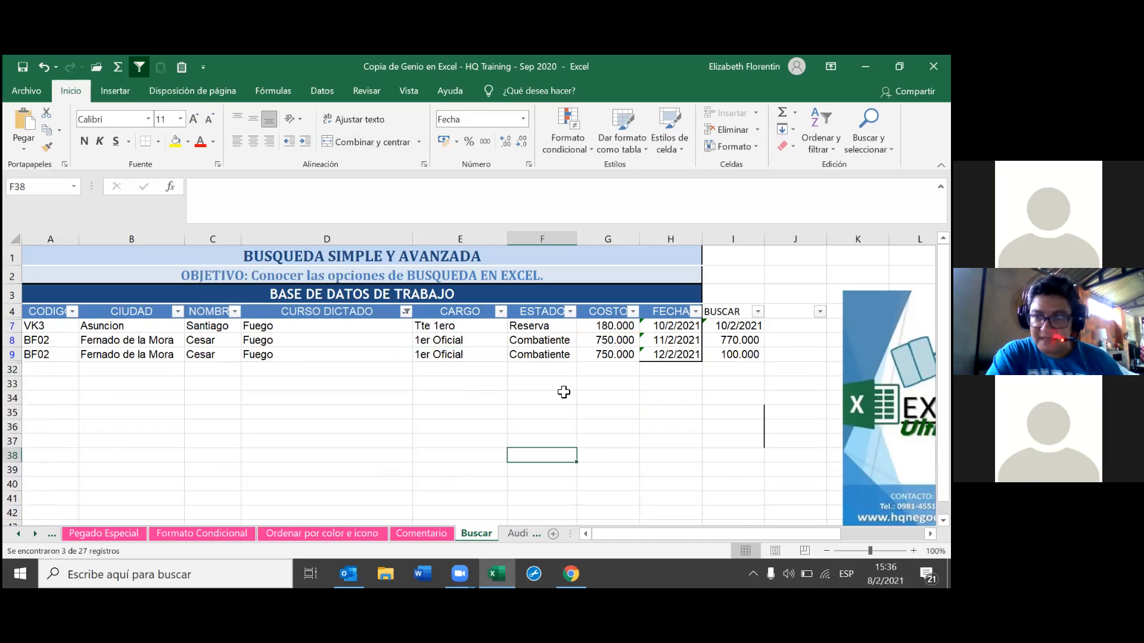
# Reselect all values in the CURSO DICTADO filter to show every record again
pyautogui.click(406, 310)
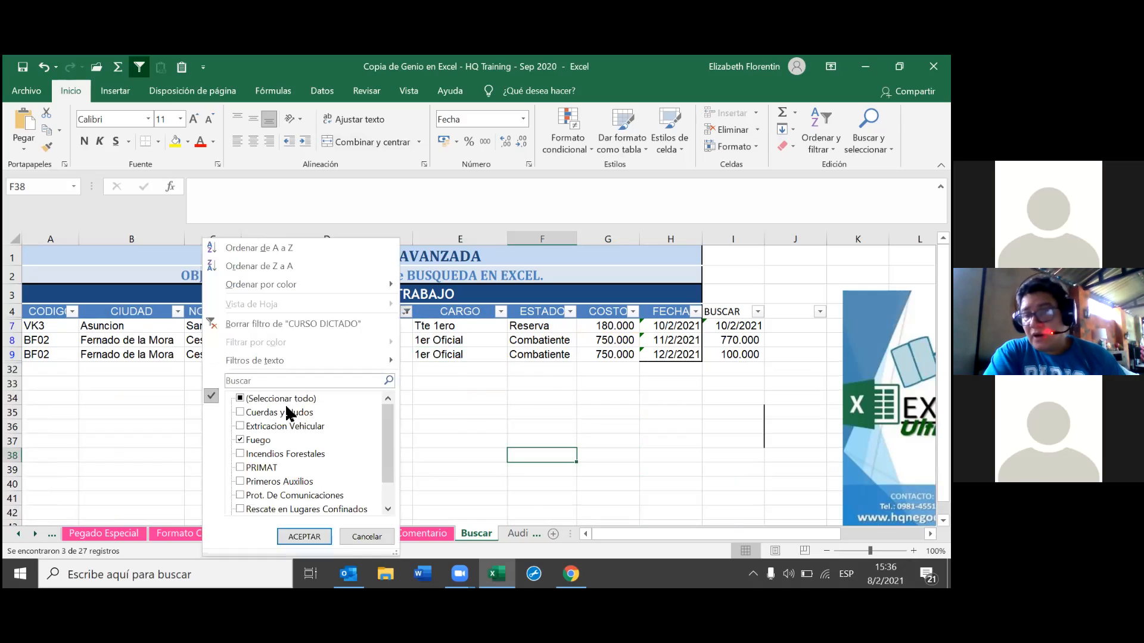
pyautogui.click(240, 399)
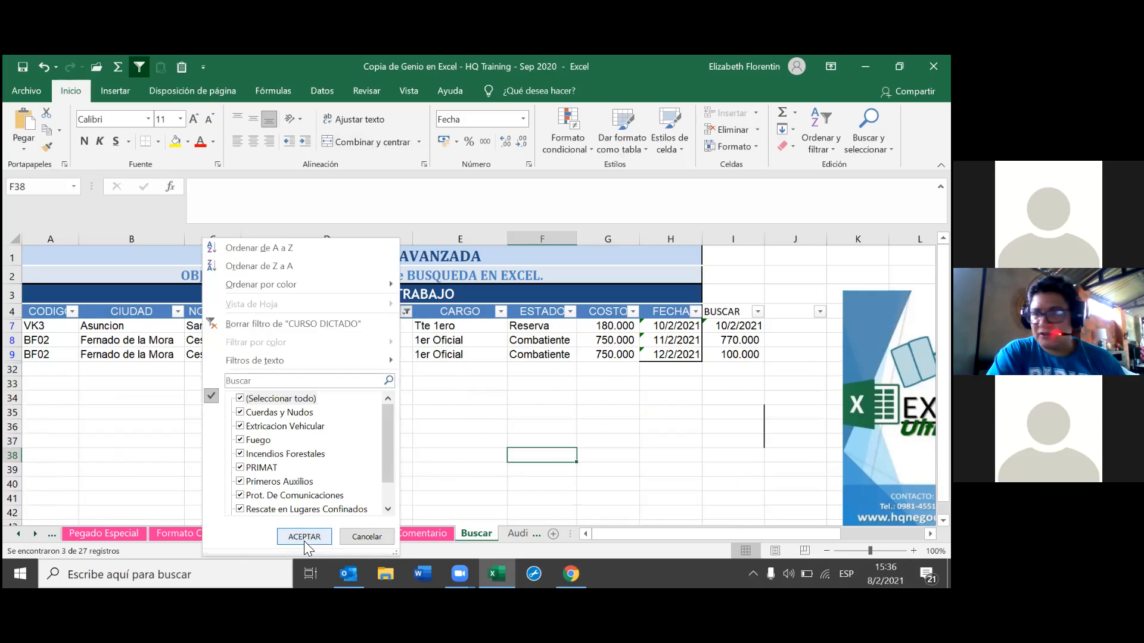
pyautogui.click(306, 541)
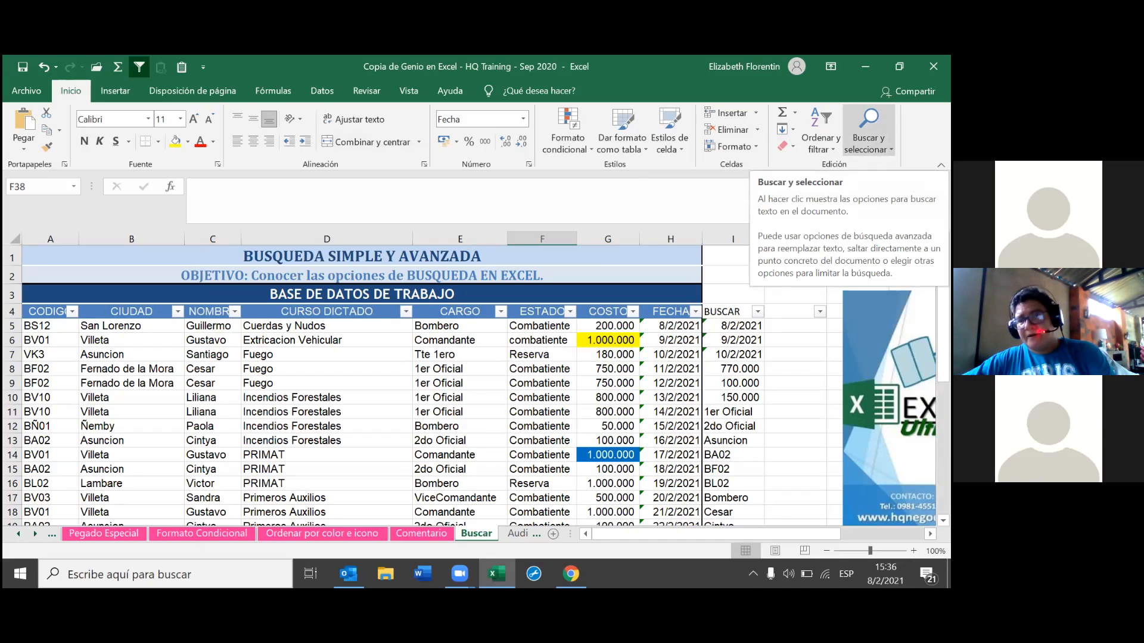
# Find the next cell containing "fuego" in the sheet, and close the Find dialog
pyautogui.click(869, 134)
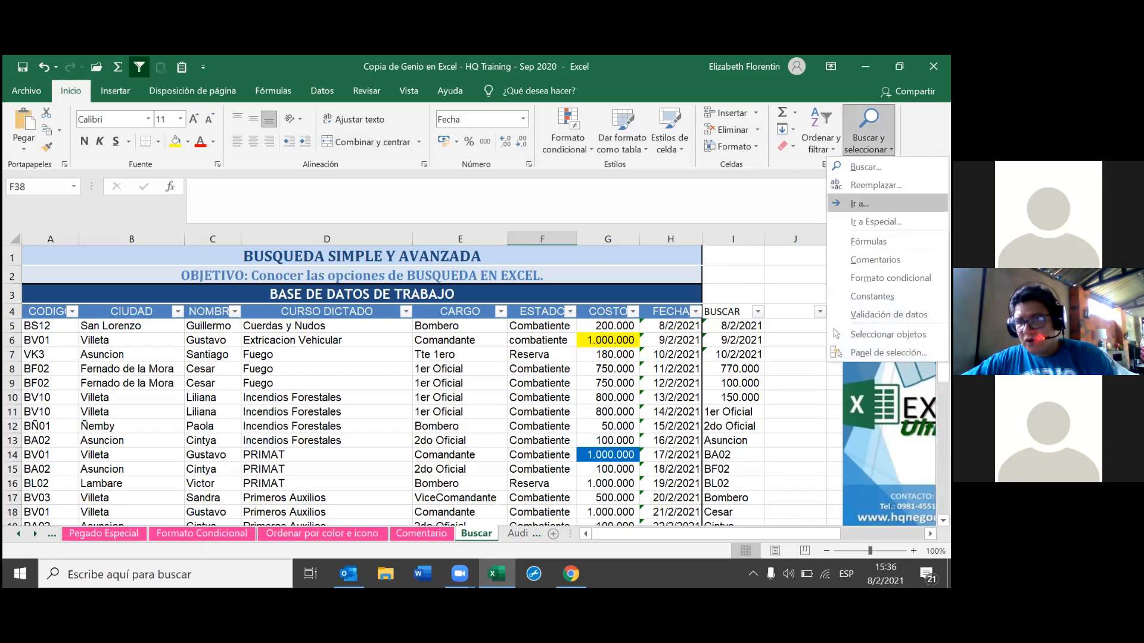
pyautogui.click(865, 166)
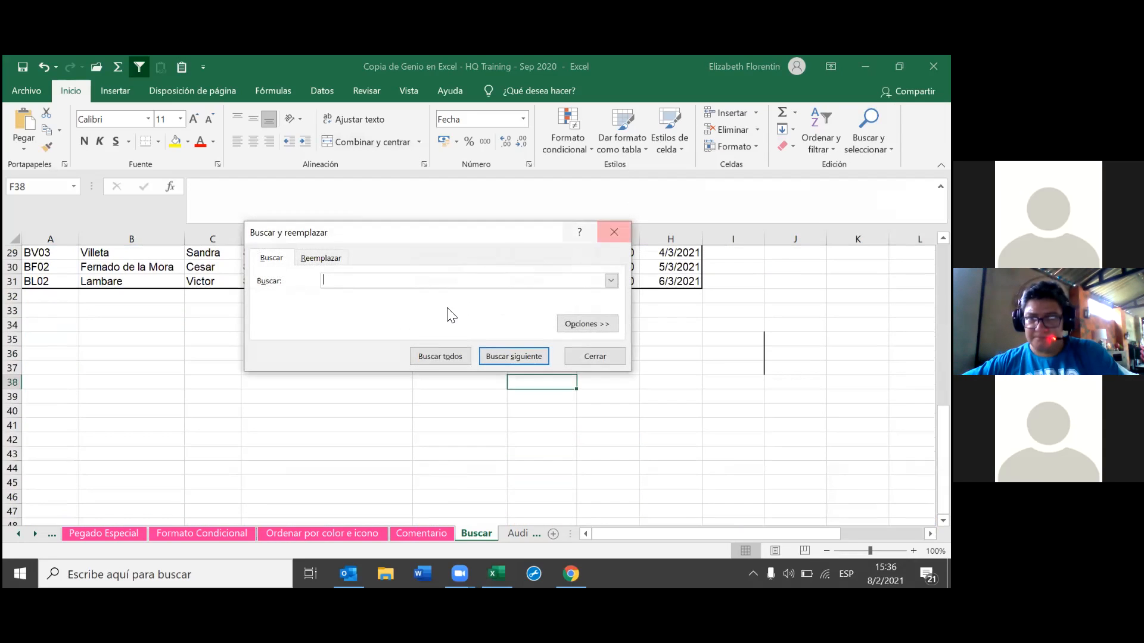
pyautogui.write('fuego')
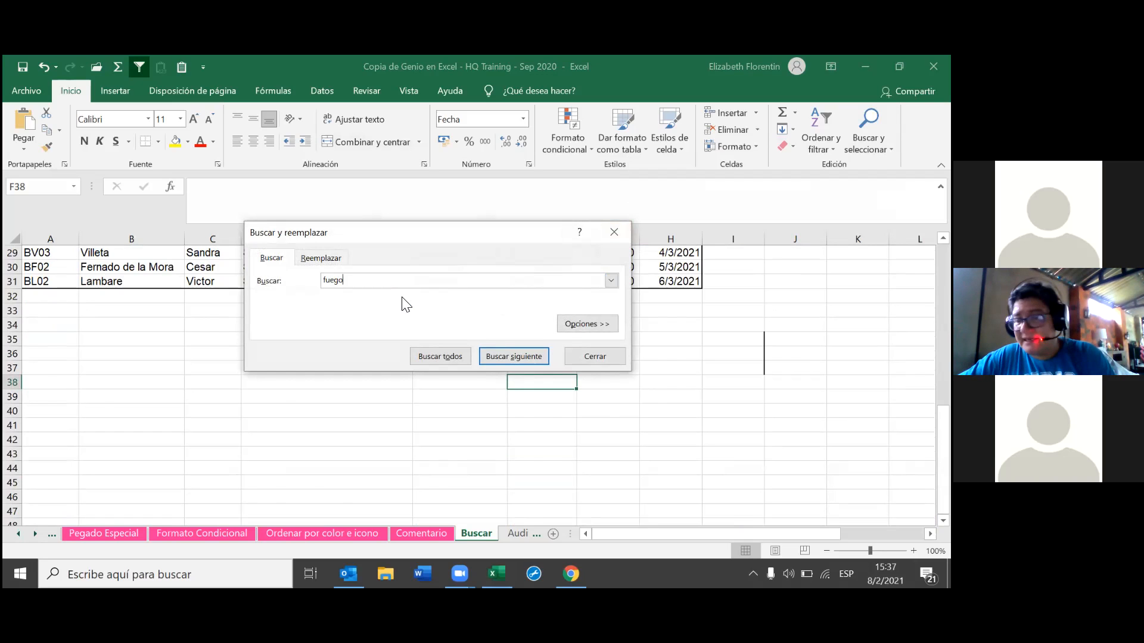
pyautogui.press('Return')
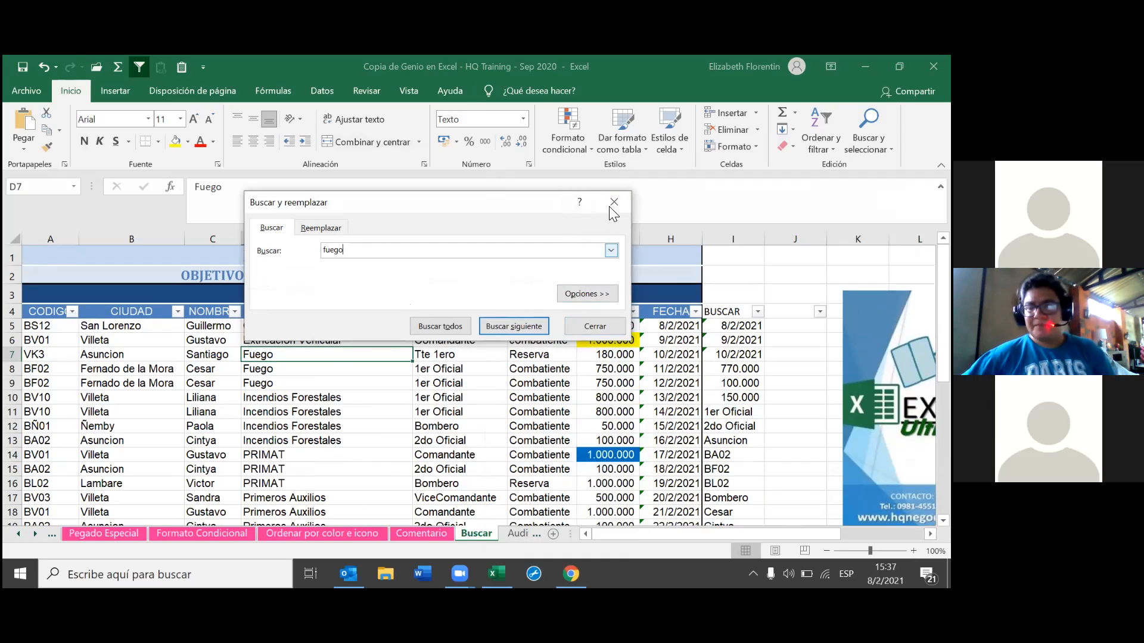
pyautogui.click(593, 327)
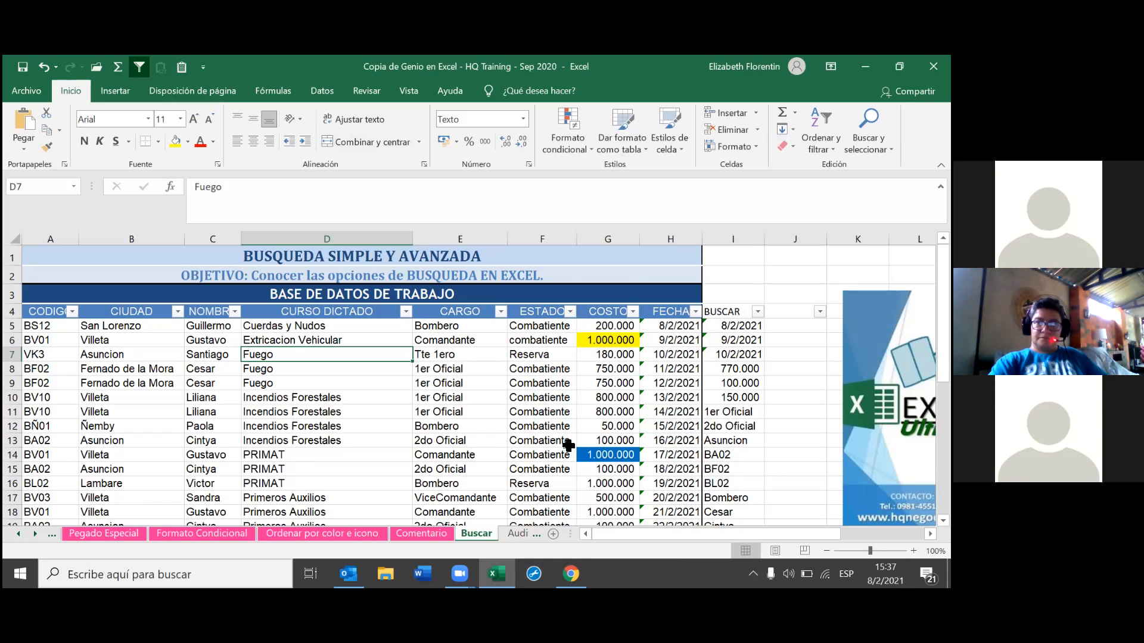
# Reopen the Find dialog, clear the "fuego" search text and close it
pyautogui.hotkey('ctrl', 'b')
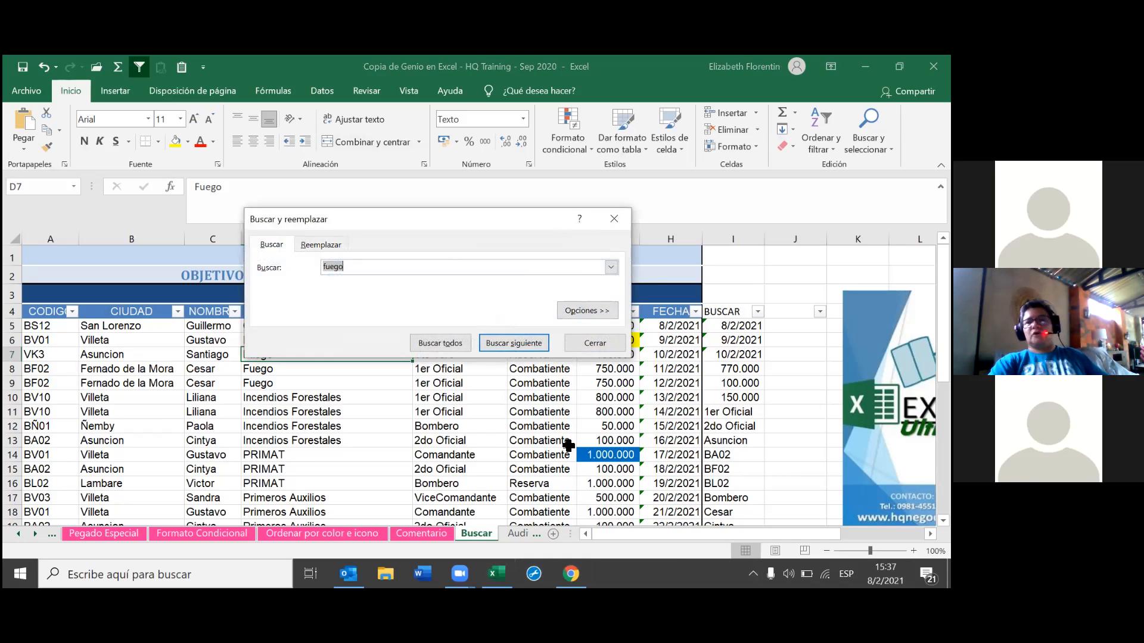
pyautogui.press('BackSpace')
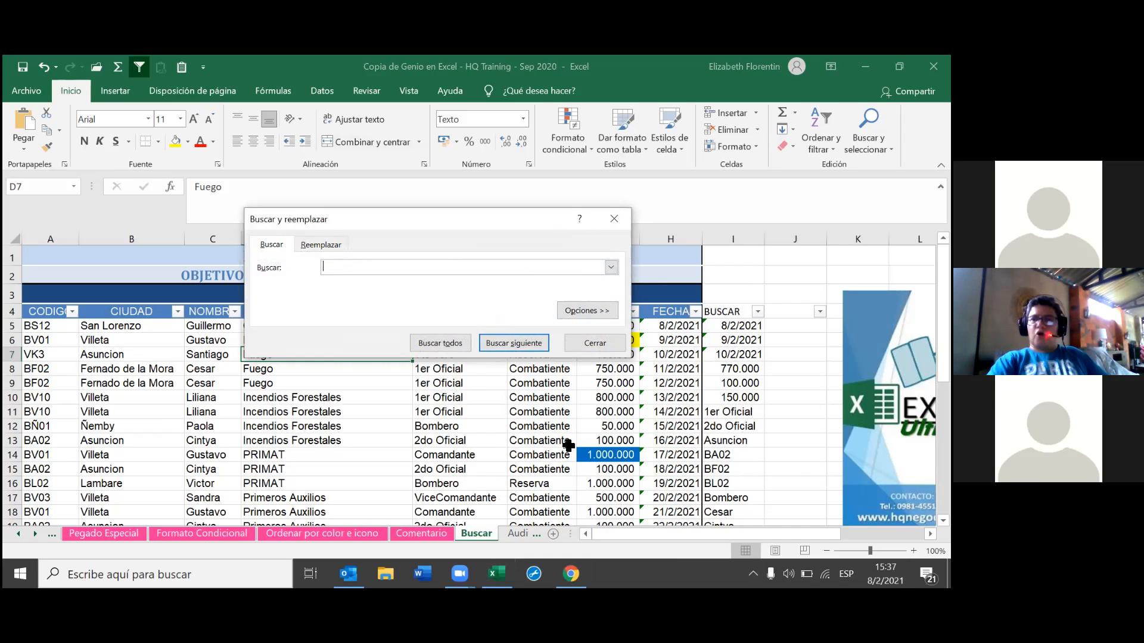
pyautogui.click(611, 347)
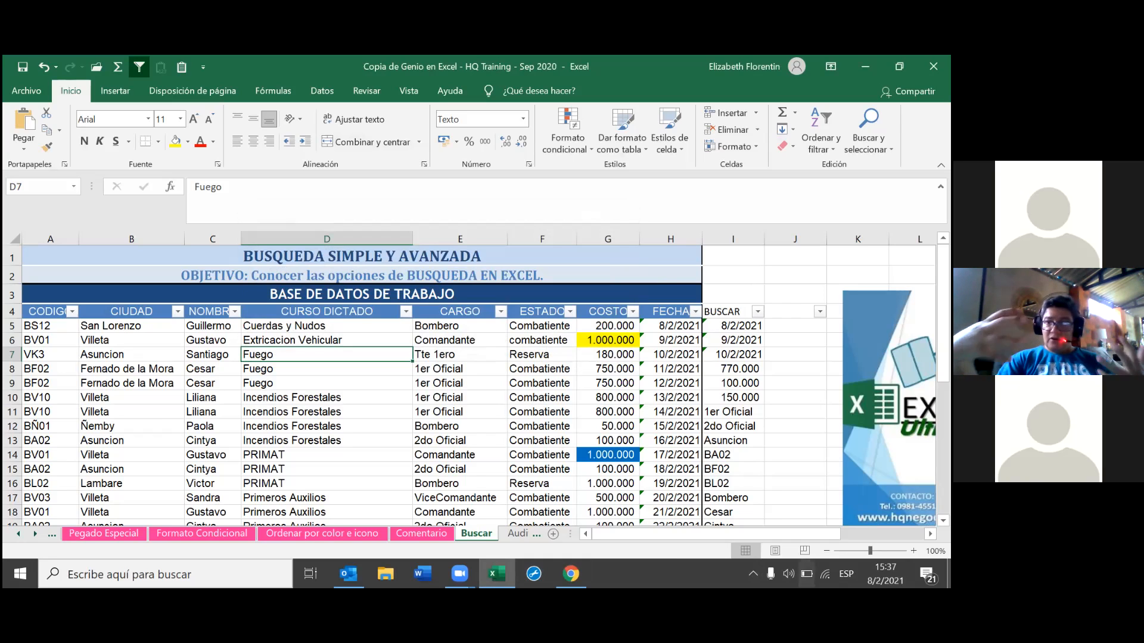
# Open Find and Replace, compare its Buscar and Reemplazar options, and close the dialog without searching
pyautogui.click(869, 138)
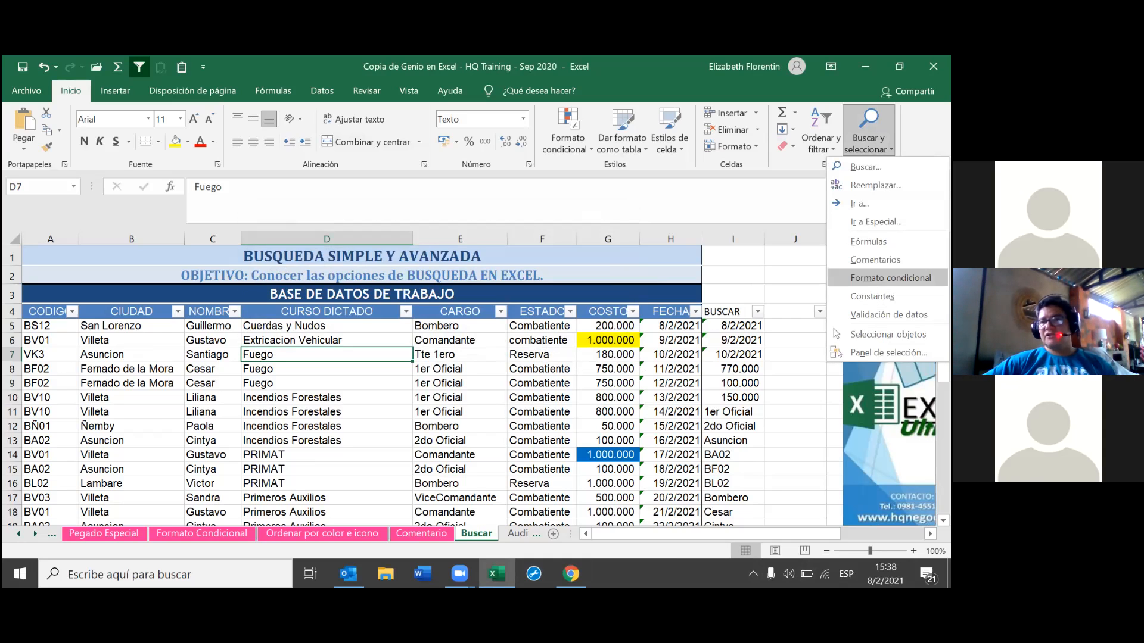
pyautogui.click(876, 185)
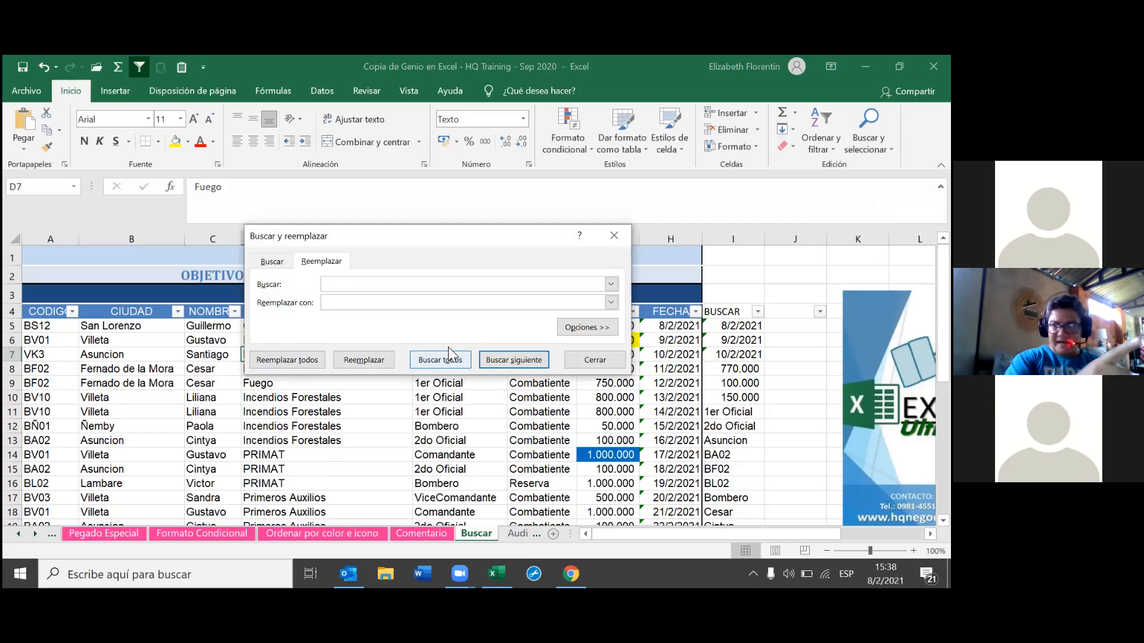
pyautogui.click(269, 263)
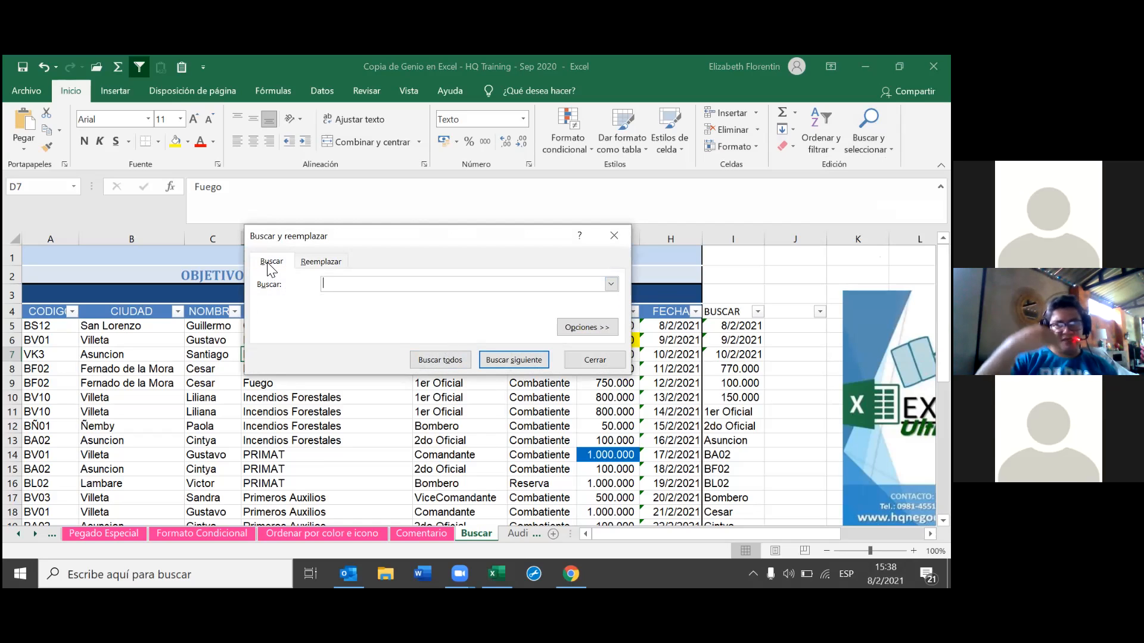
pyautogui.click(320, 262)
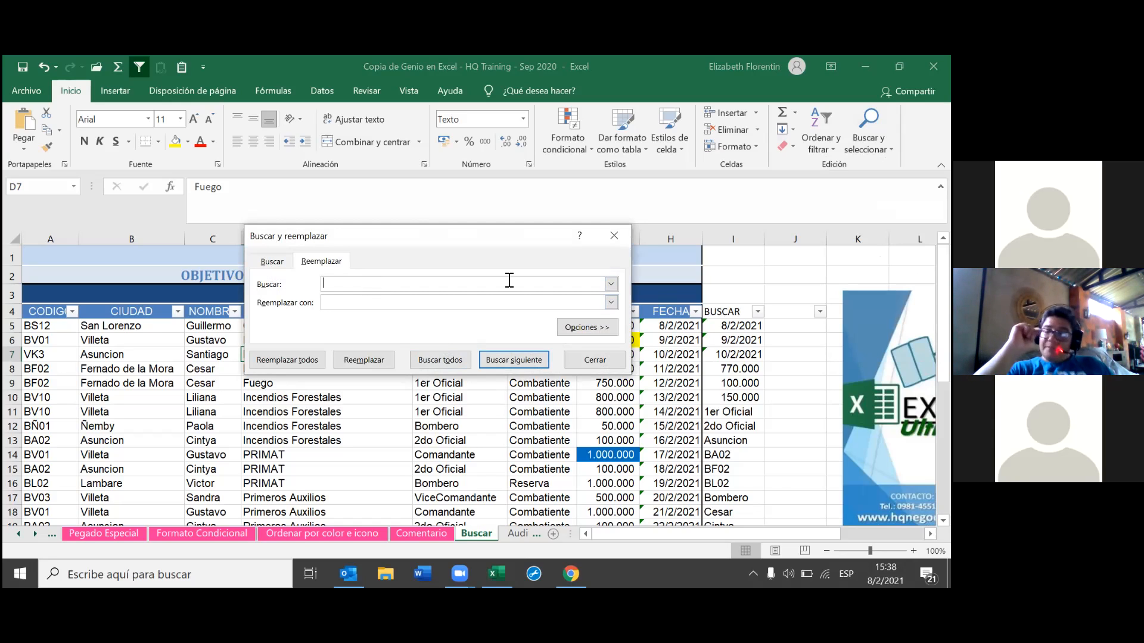
pyautogui.click(614, 236)
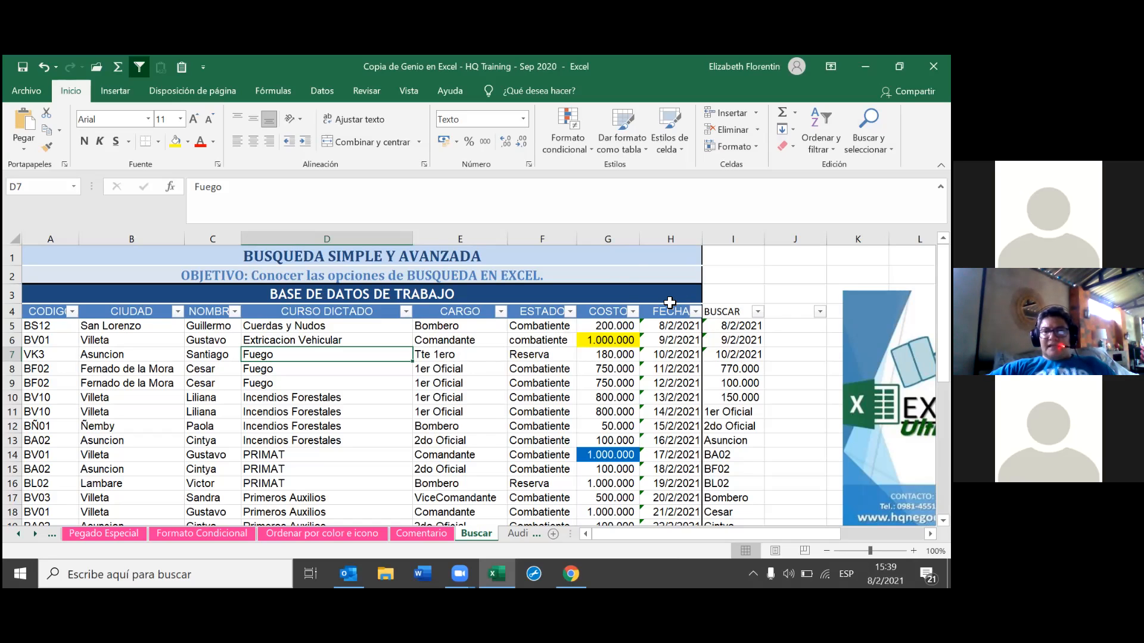
# Reopen the Find dialog, review its recent search terms, and select cell D14 while keeping the dialog open
pyautogui.hotkey('ctrl', 'b')
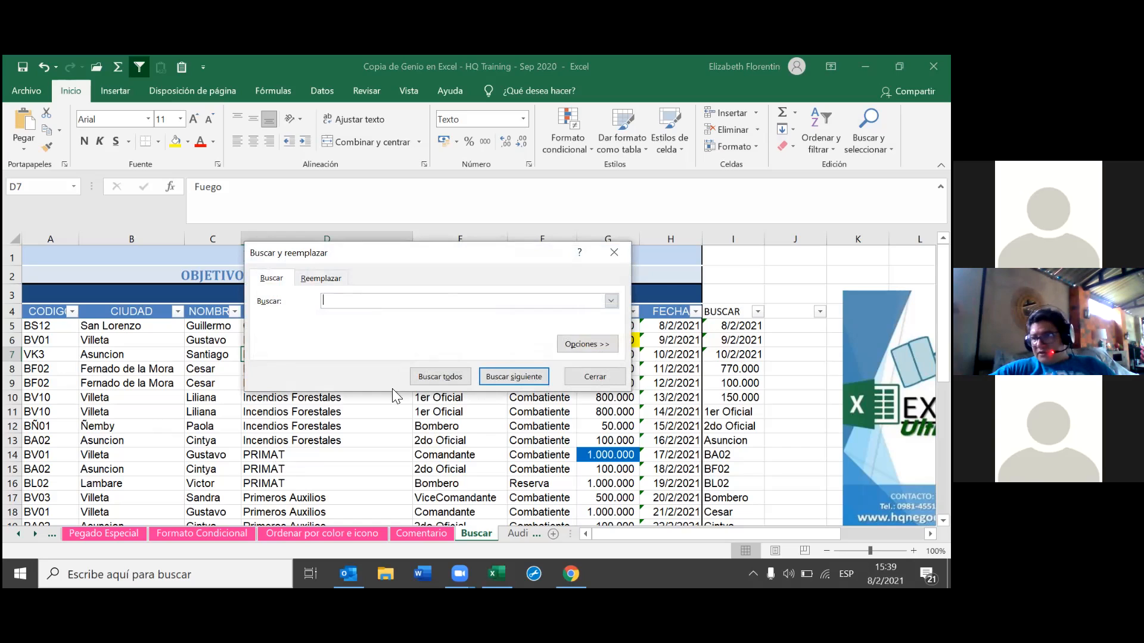
pyautogui.click(611, 301)
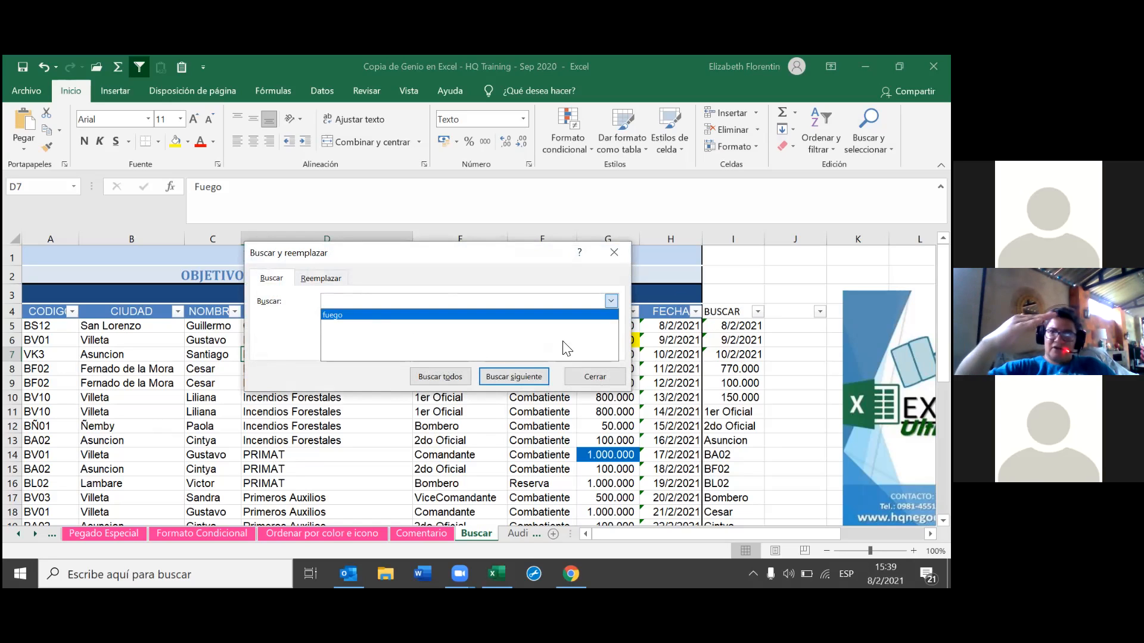
pyautogui.click(614, 301)
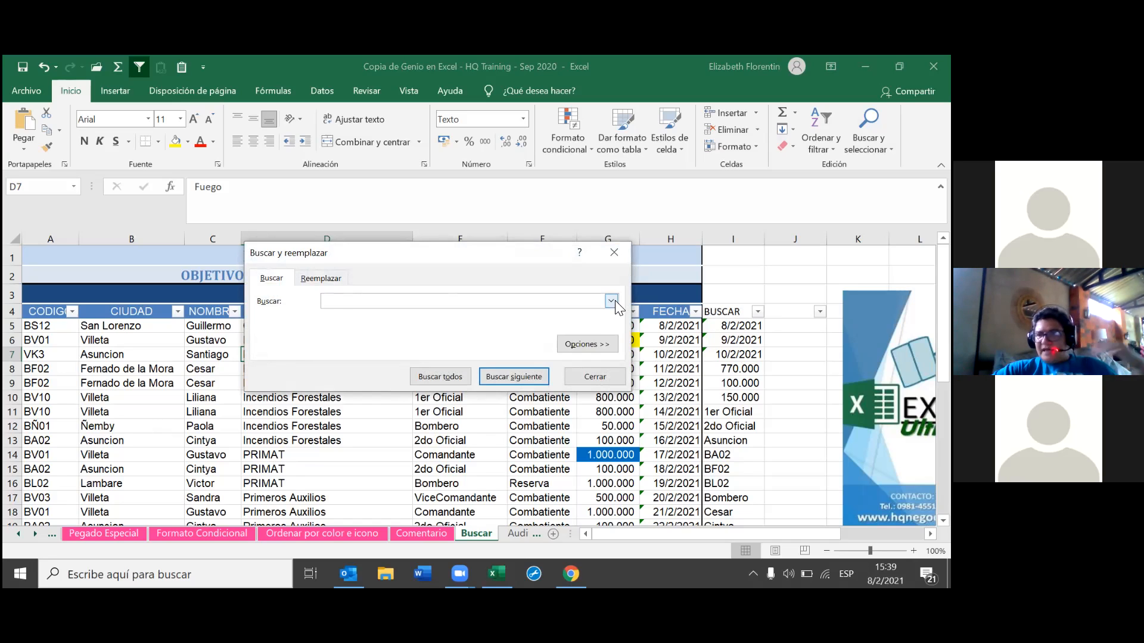
pyautogui.click(615, 300)
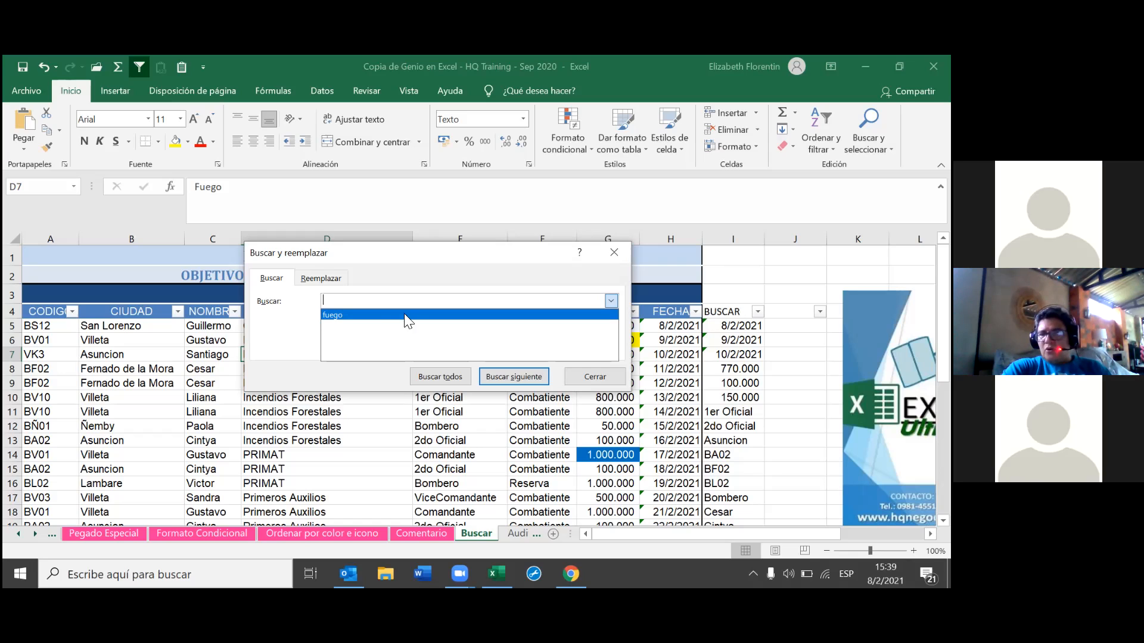
pyautogui.moveTo(265, 417); pyautogui.dragTo(305, 513)
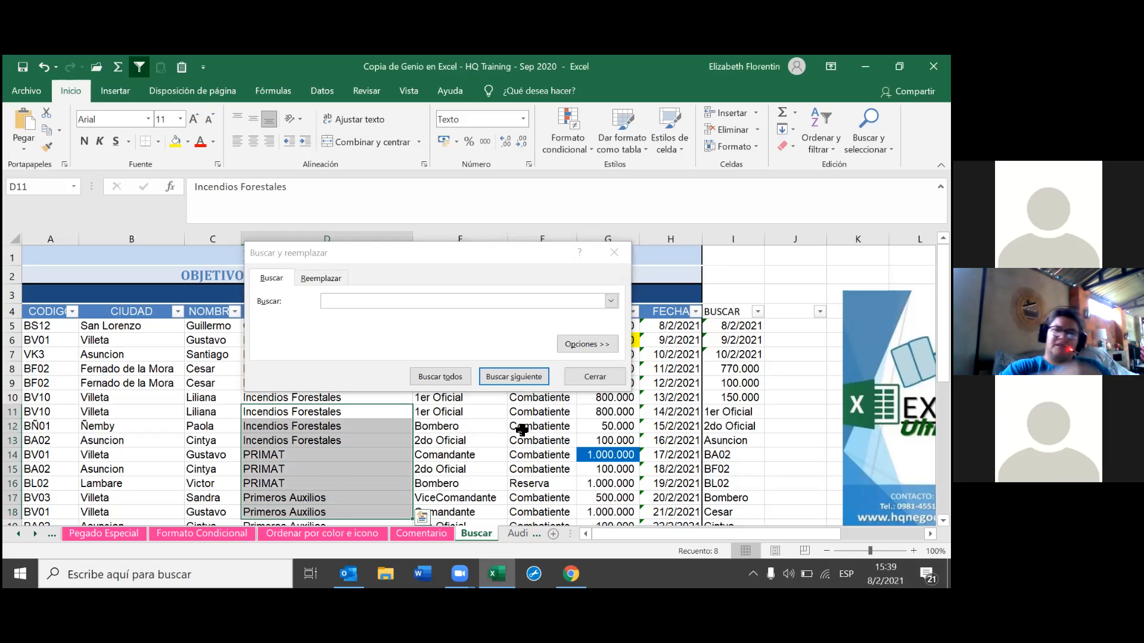
pyautogui.click(333, 454)
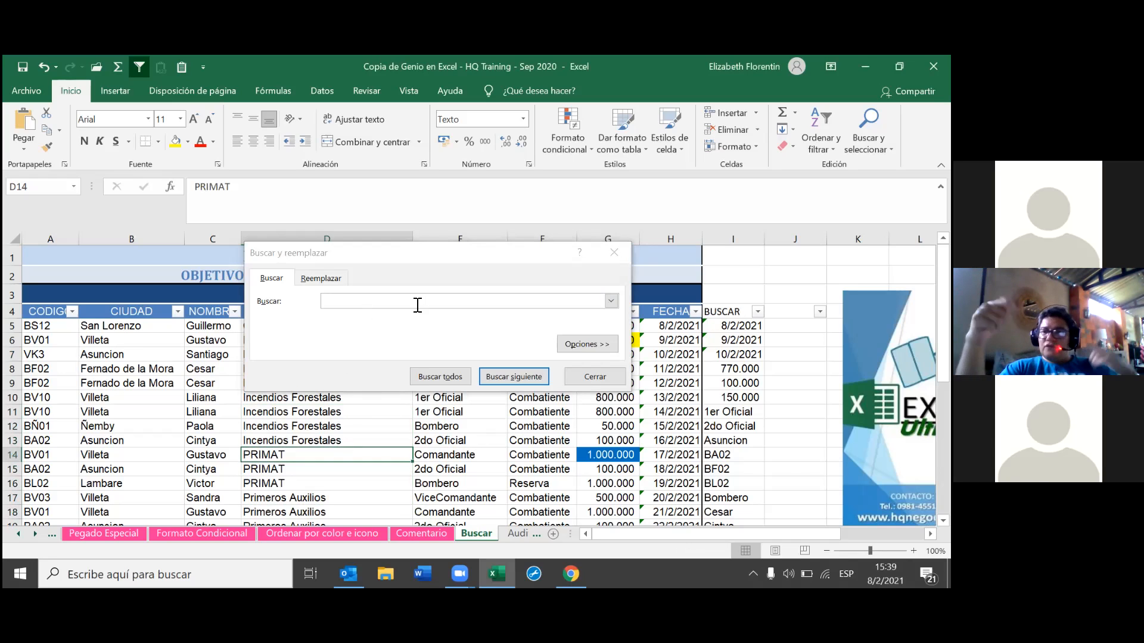
# Recall "fuego" from the recent search terms and clear it from the search text
pyautogui.click(607, 304)
pyautogui.click(342, 317)
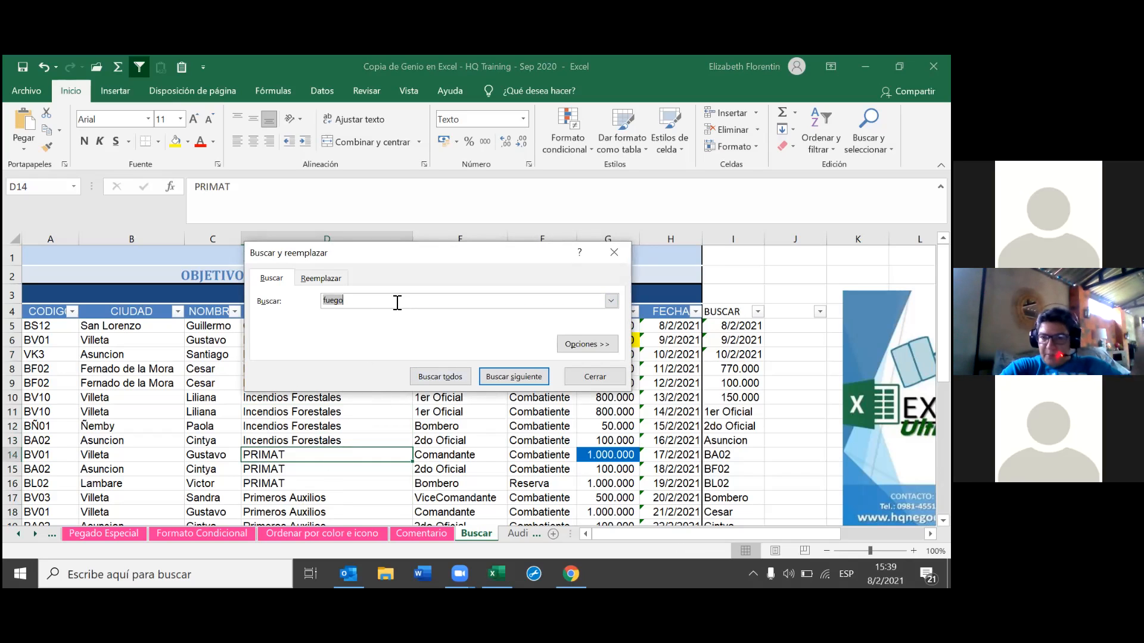
pyautogui.press('BackSpace')
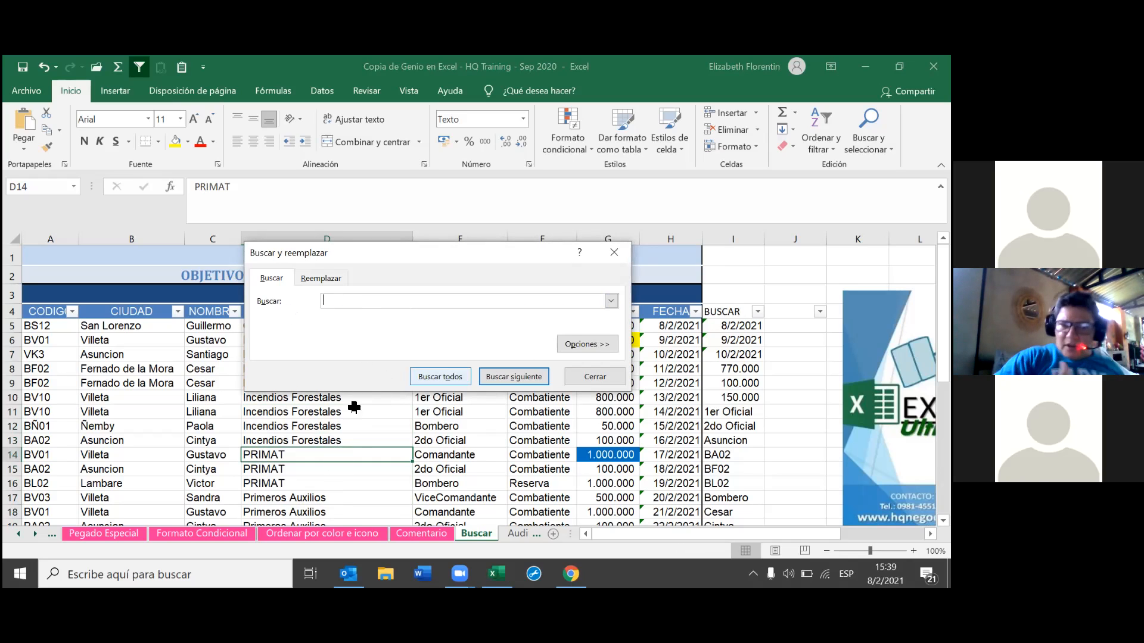
# Enter the first name shown in cell C14 as the search text and find its next occurrence in the sheet
pyautogui.click(352, 452)
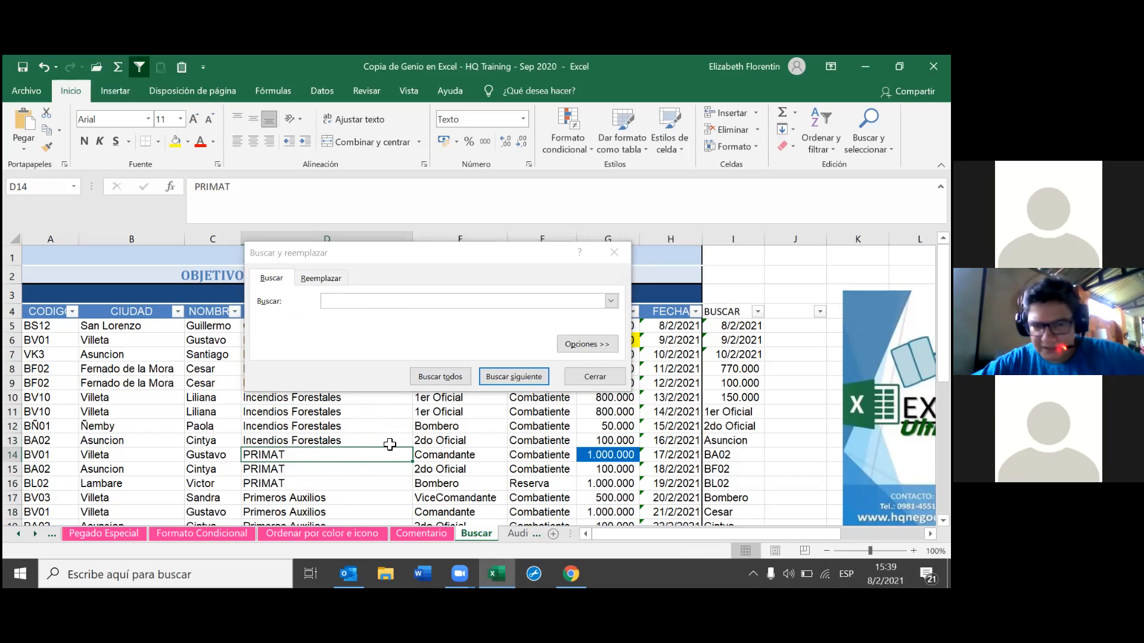
pyautogui.click(346, 301)
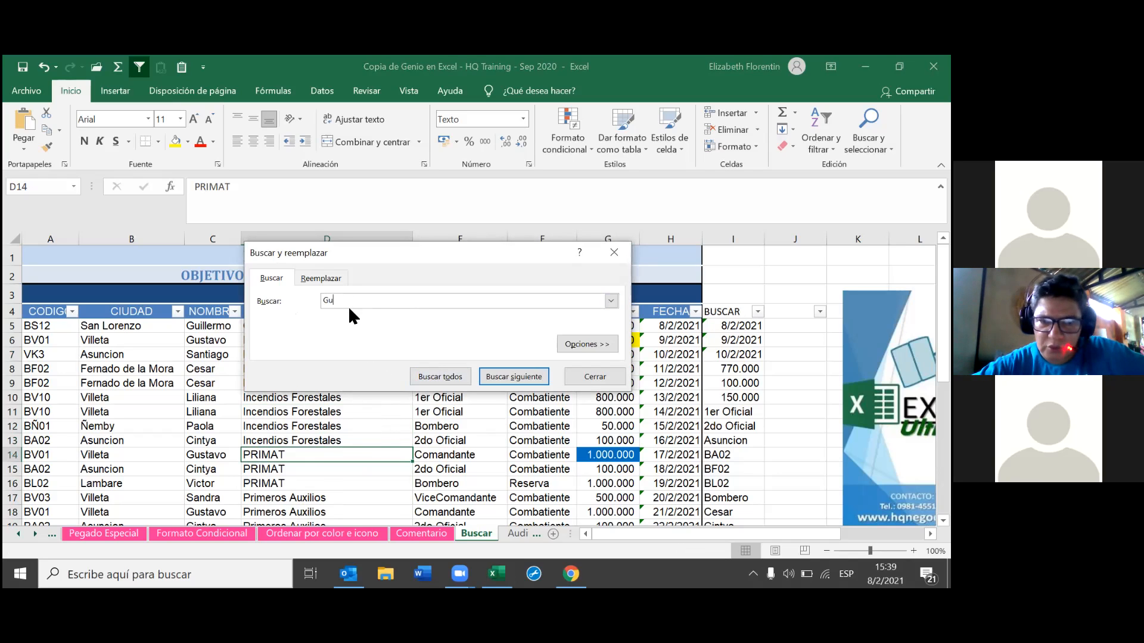
pyautogui.write('Gustavo')
pyautogui.press('Return')
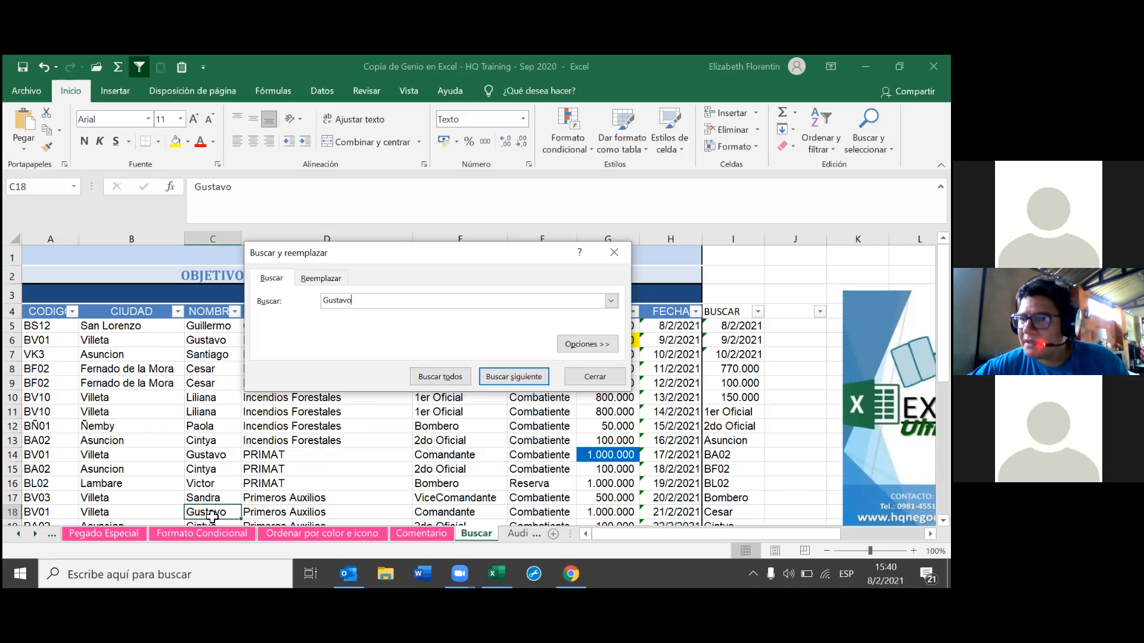
# List all cells containing the searched first name and go to the results in C6, C14 and C18 in order
pyautogui.click(437, 377)
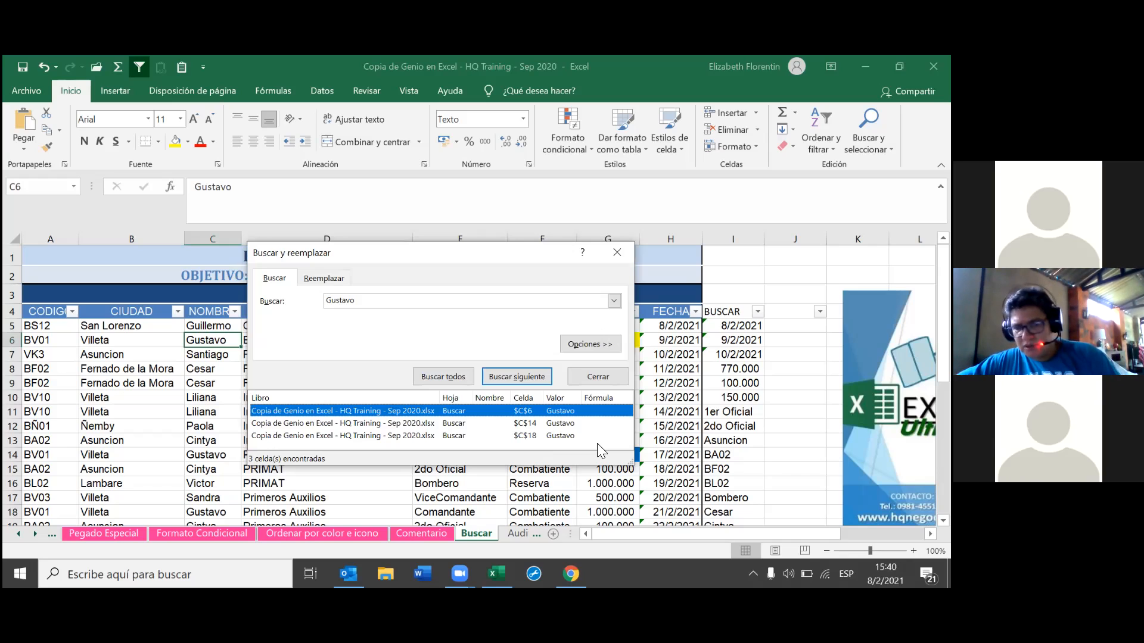
pyautogui.click(380, 412)
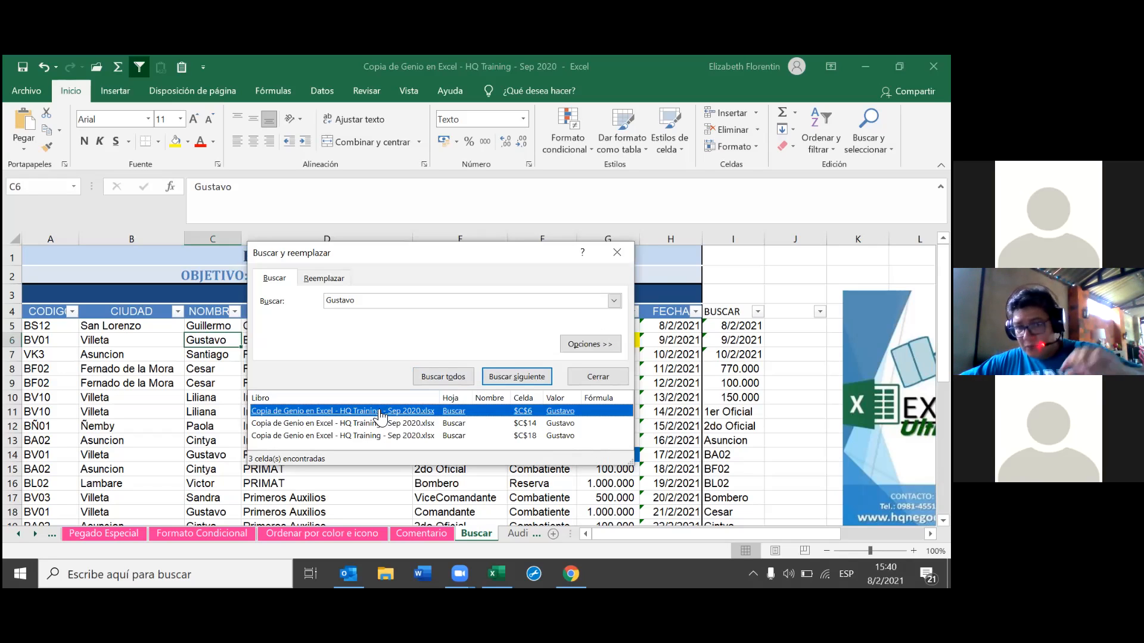
pyautogui.click(379, 424)
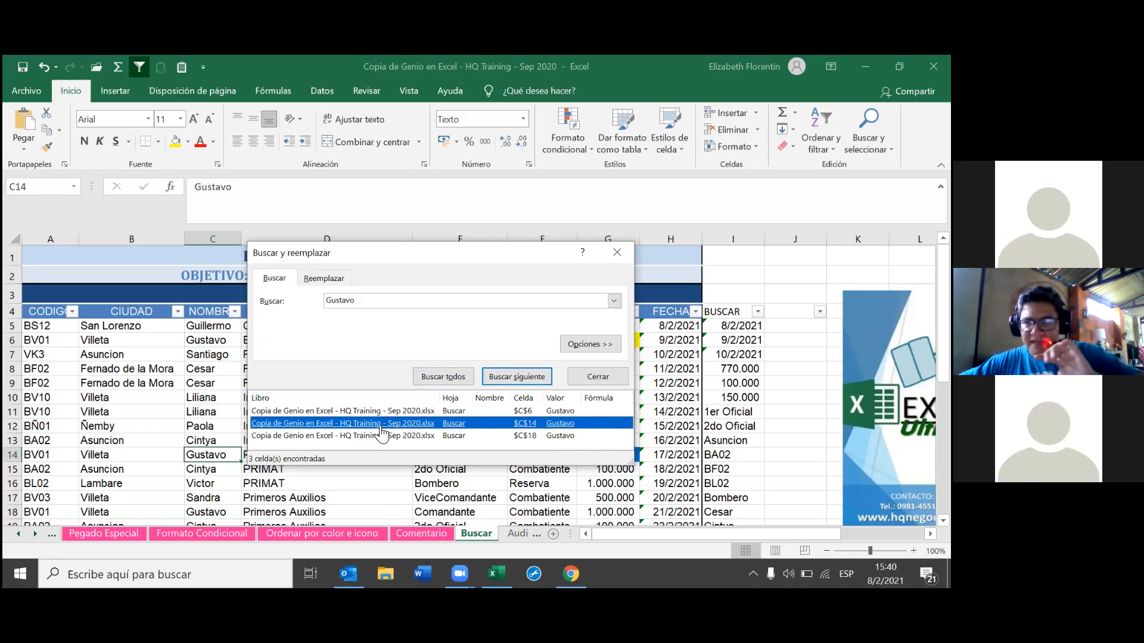
pyautogui.click(380, 436)
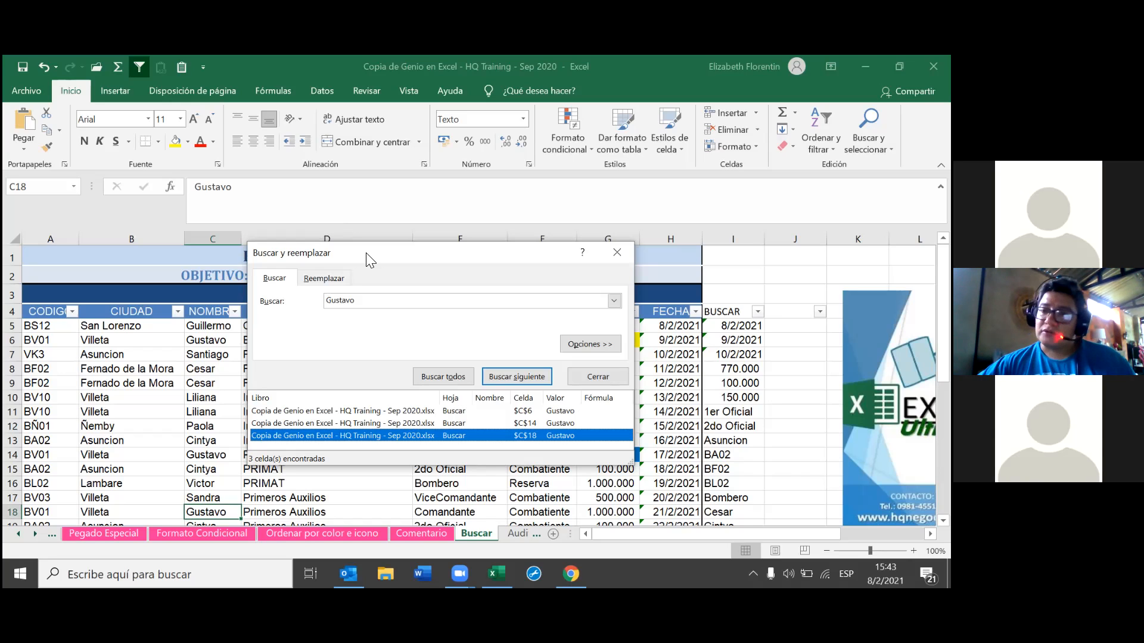
# Move the Find dialog off the CURSO DICTADO column and browse the workbook's sheet names in both directions, staying on the Buscar sheet
pyautogui.moveTo(369, 260); pyautogui.dragTo(602, 262)
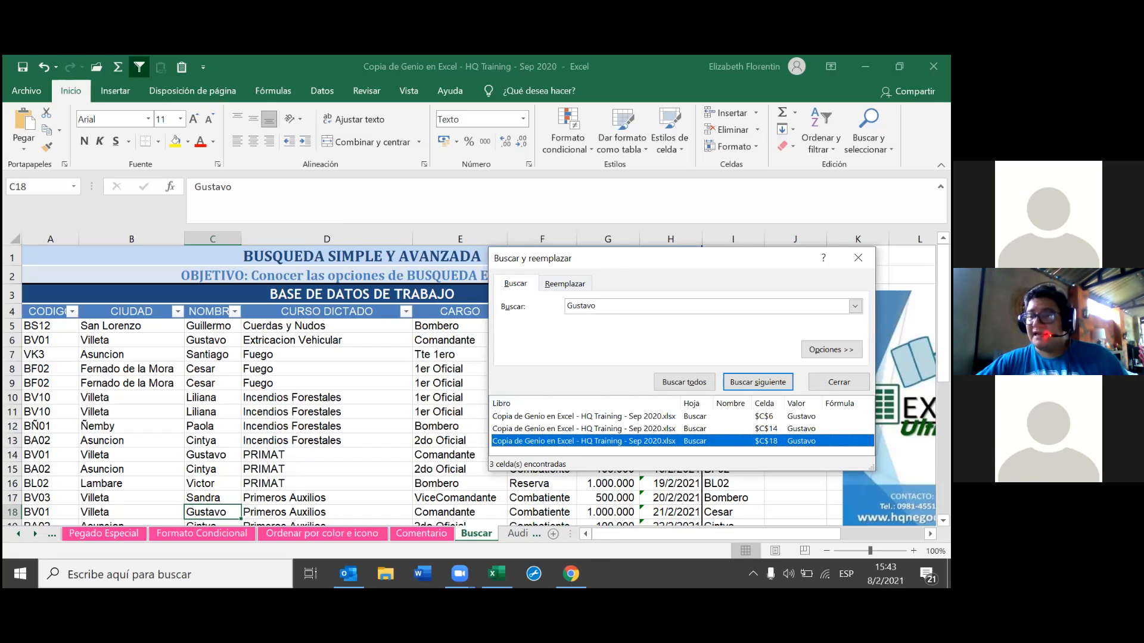
pyautogui.click(35, 533)
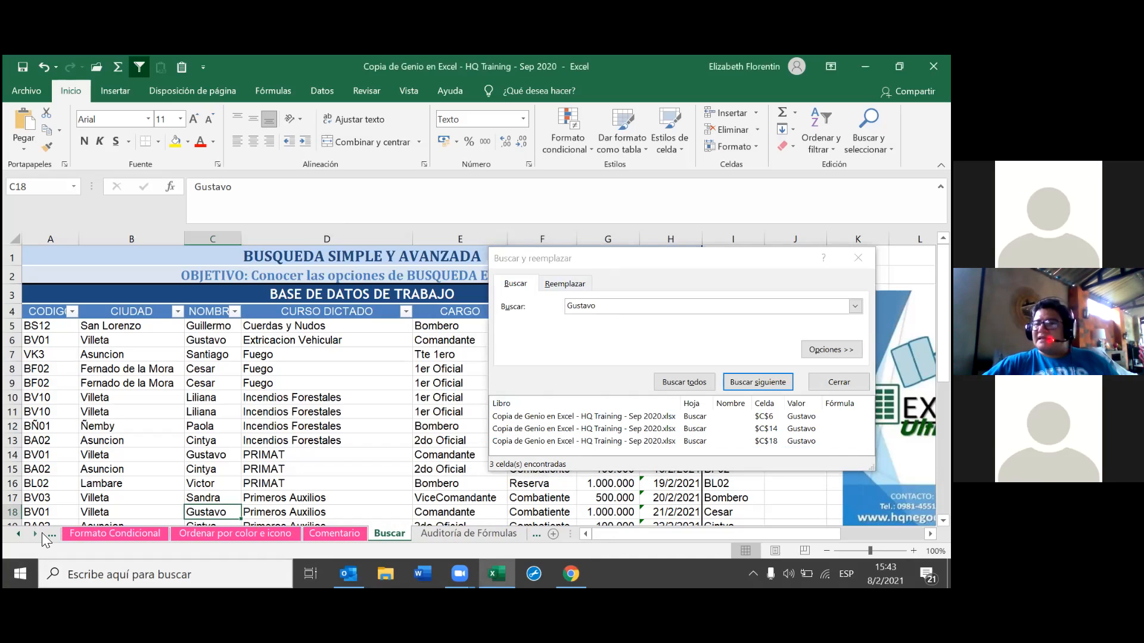
pyautogui.click(33, 532)
pyautogui.click(32, 531)
pyautogui.click(32, 532)
pyautogui.click(32, 532)
pyautogui.click(32, 532)
pyautogui.click(32, 532)
pyautogui.click(33, 532)
pyautogui.click(32, 532)
pyautogui.click(32, 531)
pyautogui.click(33, 532)
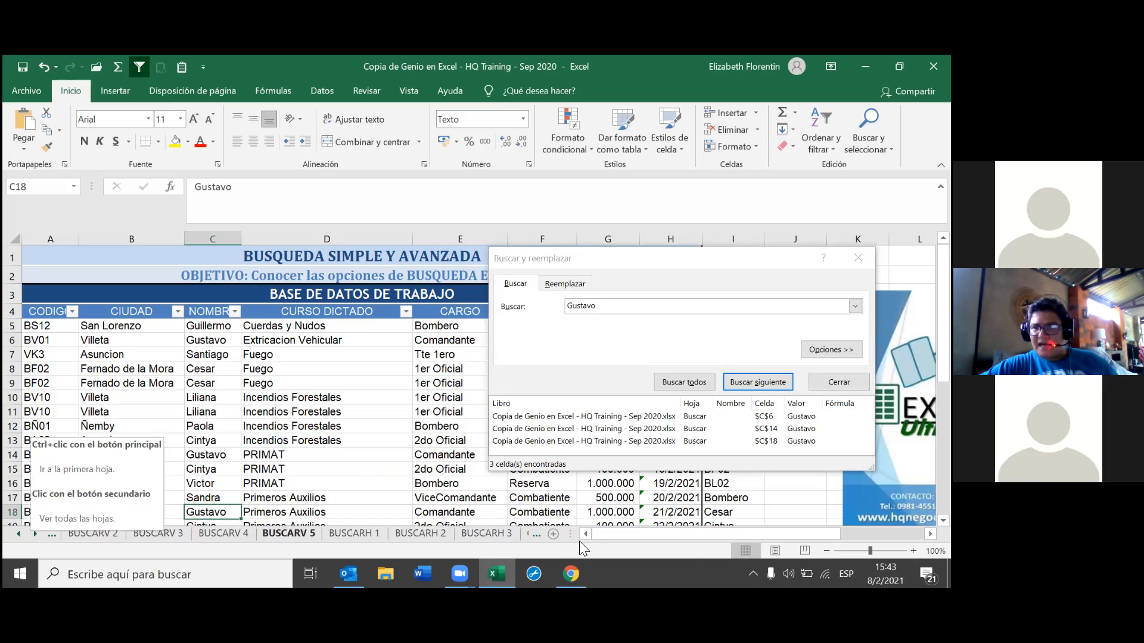
pyautogui.click(19, 537)
pyautogui.click(19, 537)
pyautogui.click(20, 537)
pyautogui.click(20, 538)
pyautogui.click(20, 537)
pyautogui.click(20, 538)
pyautogui.click(20, 538)
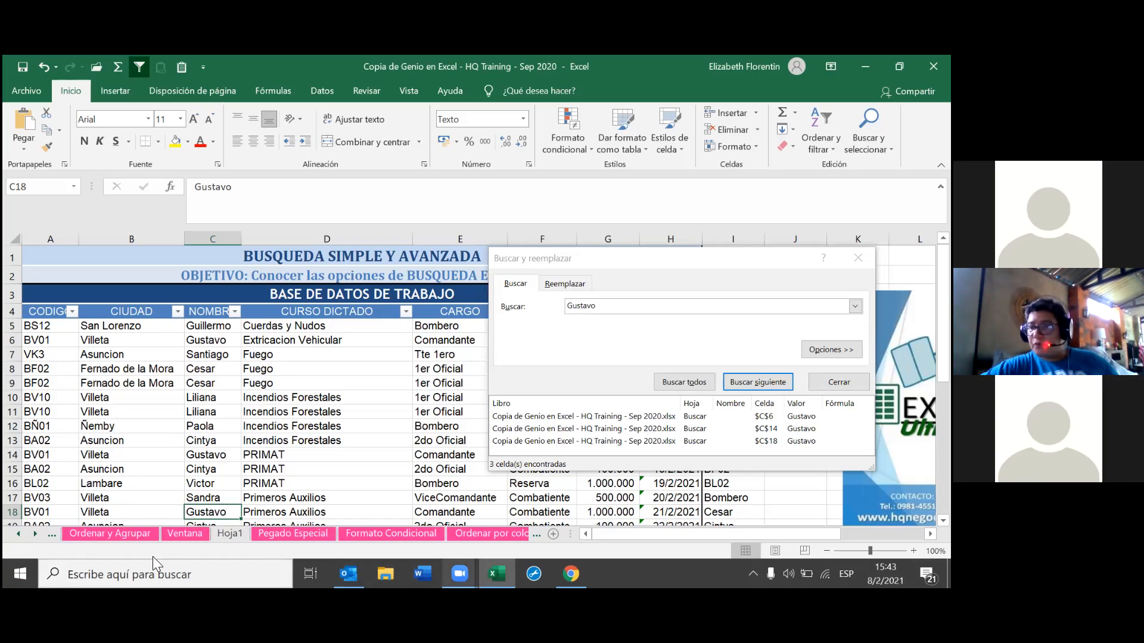
pyautogui.click(35, 534)
pyautogui.click(36, 535)
pyautogui.click(36, 535)
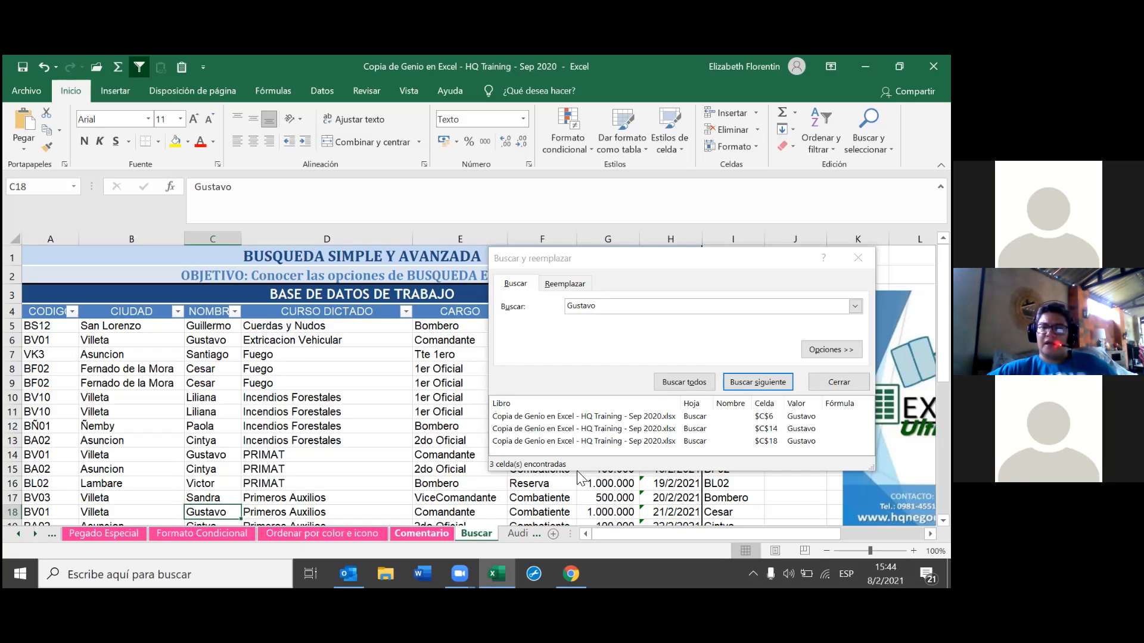
# Revisit the found cells C14, C6 and C18 from the search results
pyautogui.click(608, 429)
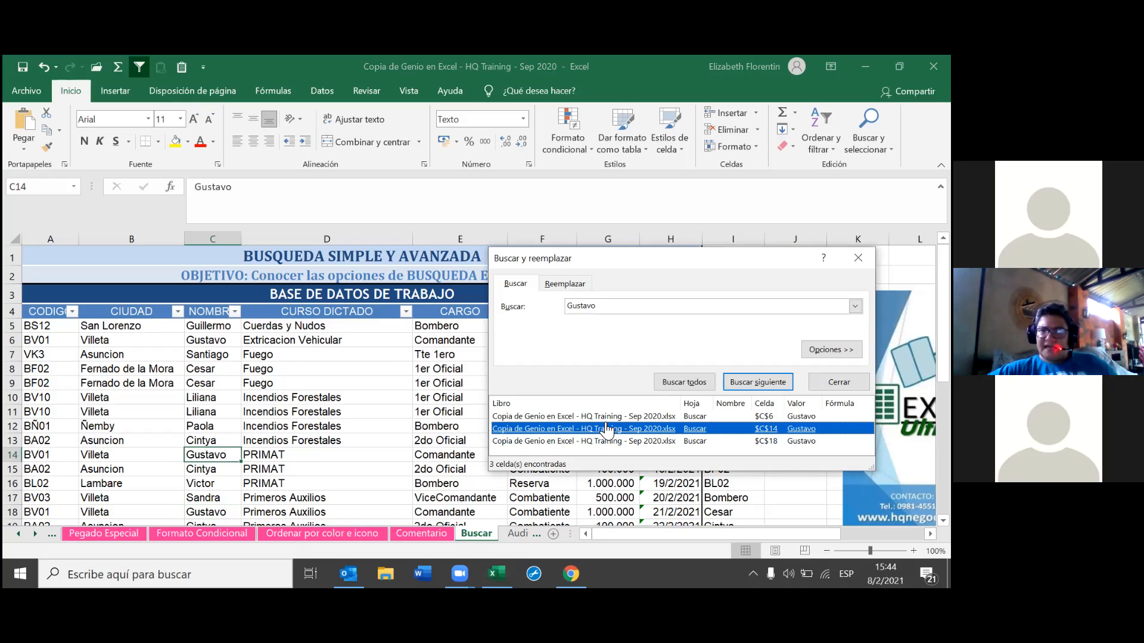
pyautogui.click(597, 417)
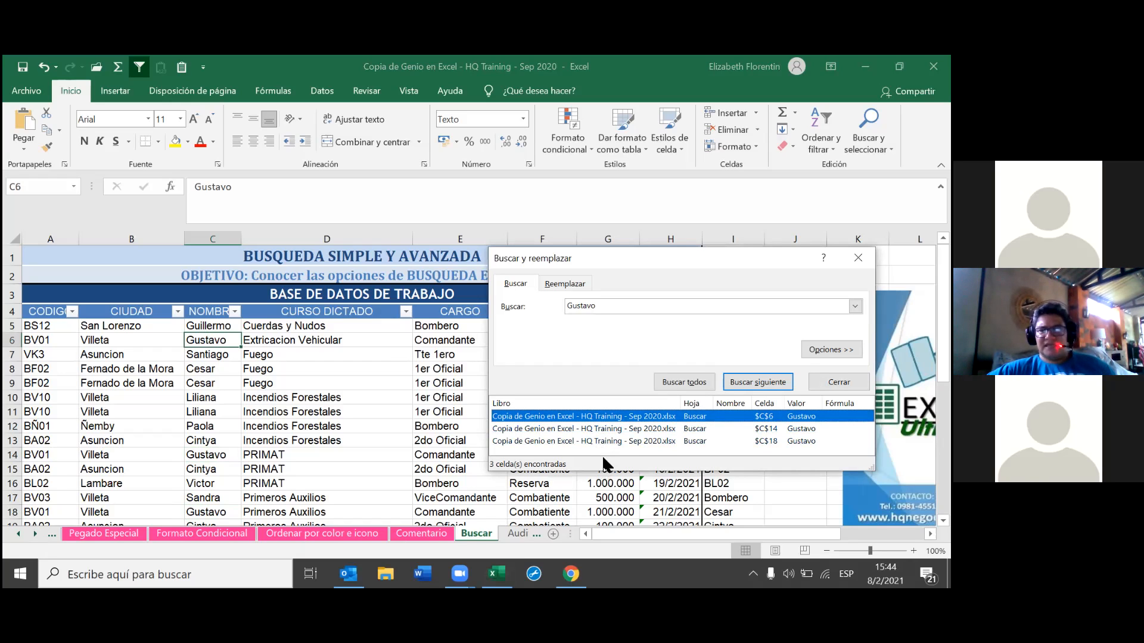
pyautogui.click(608, 441)
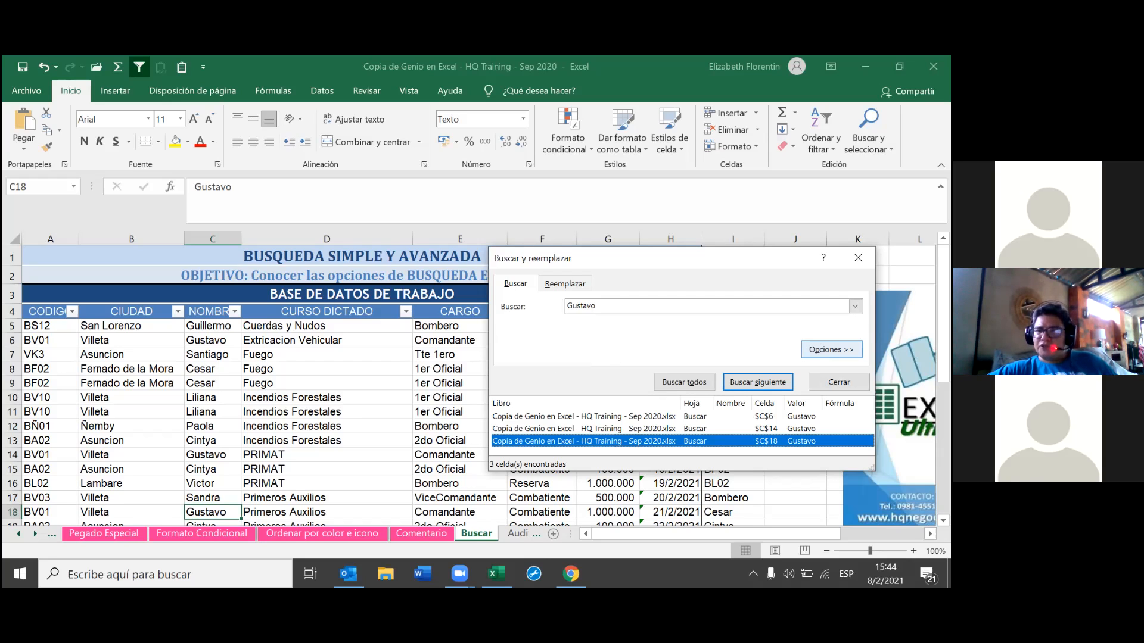
# Expand the advanced search options and inspect the number format criteria, closing them without setting a format
pyautogui.click(831, 350)
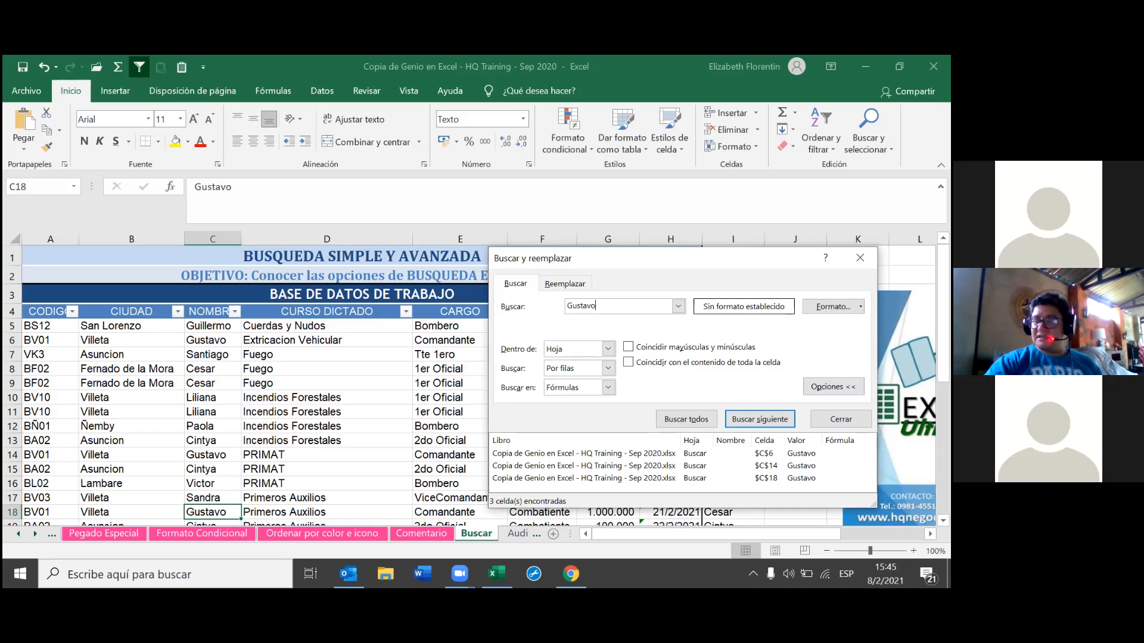
pyautogui.click(832, 307)
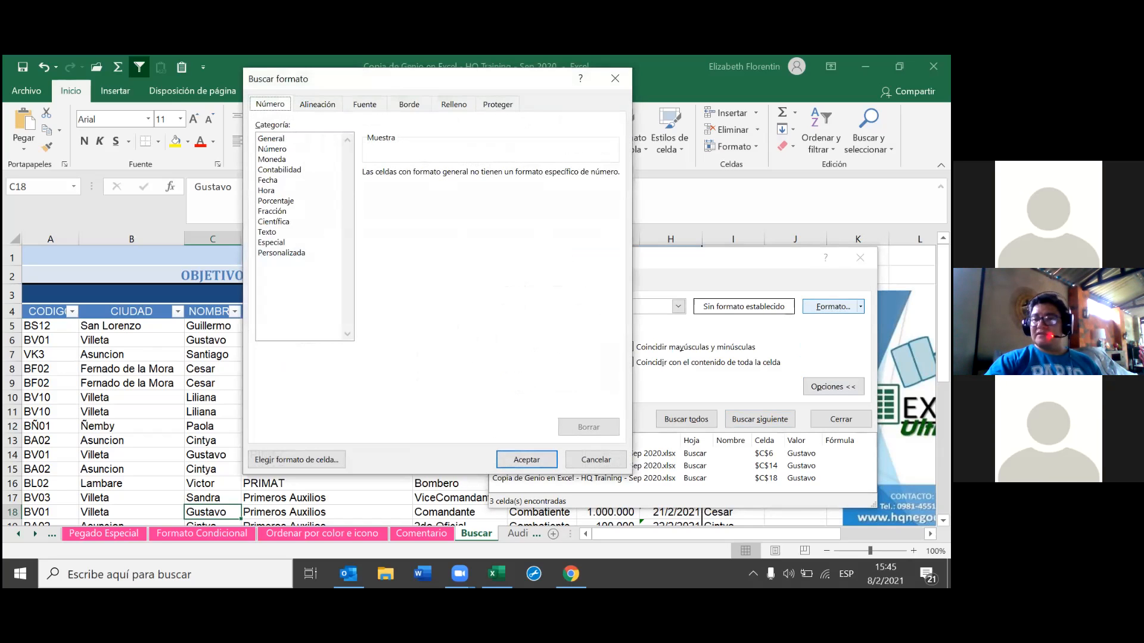
pyautogui.click(614, 79)
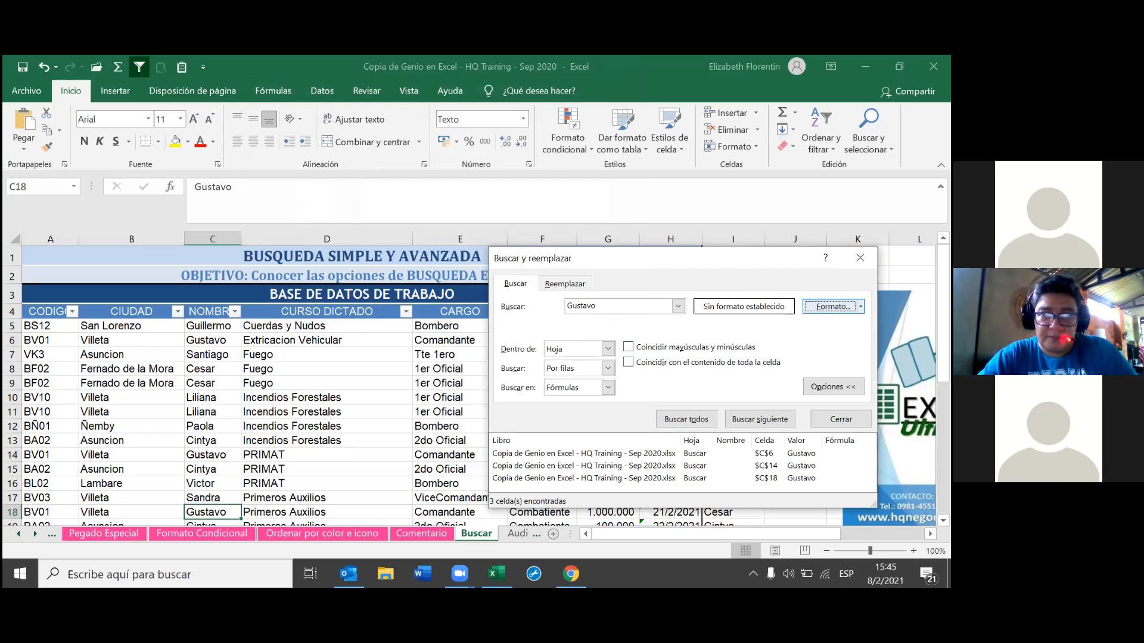
pyautogui.click(833, 306)
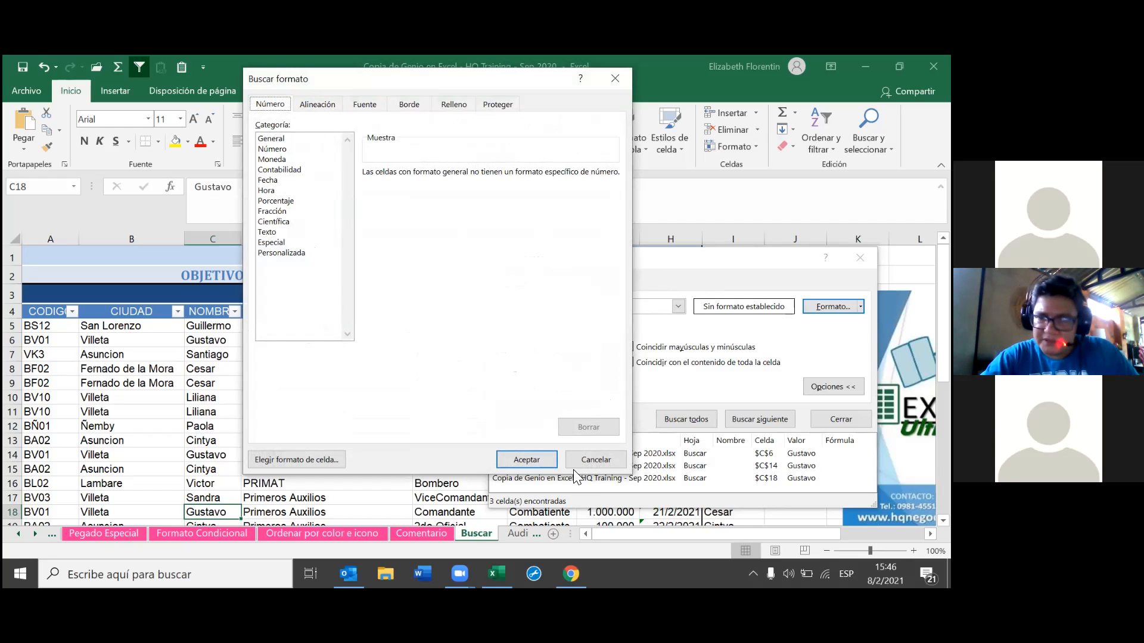
pyautogui.click(593, 464)
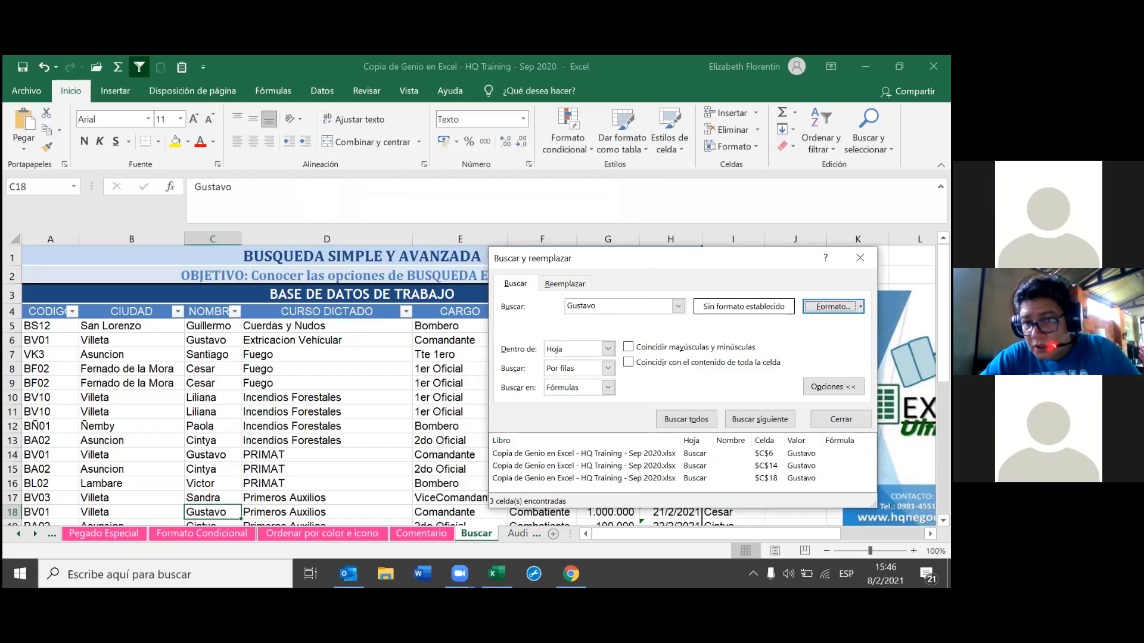
# Review the alignment, font and border search criteria, and set the search format to the blue fill of the fifth theme colour
pyautogui.click(829, 306)
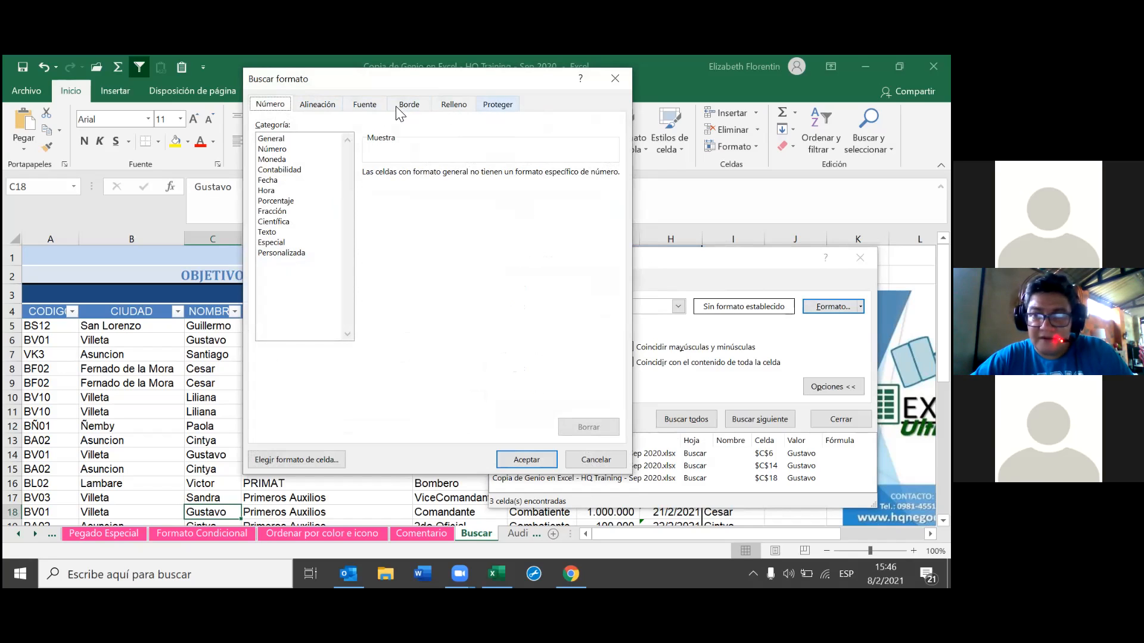
pyautogui.click(322, 110)
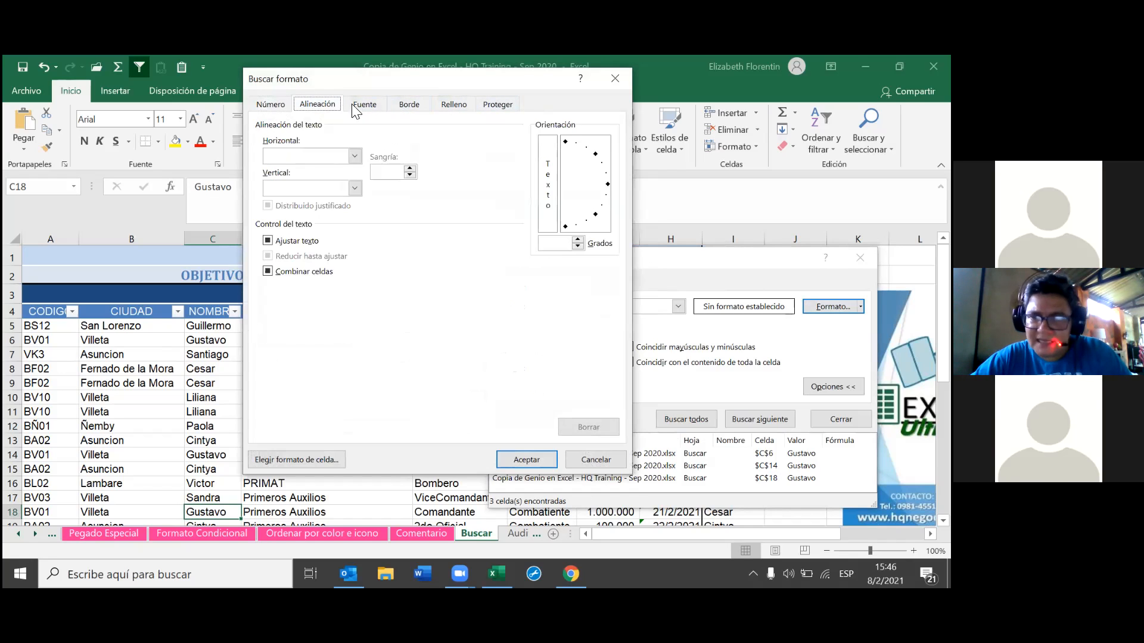
pyautogui.click(365, 106)
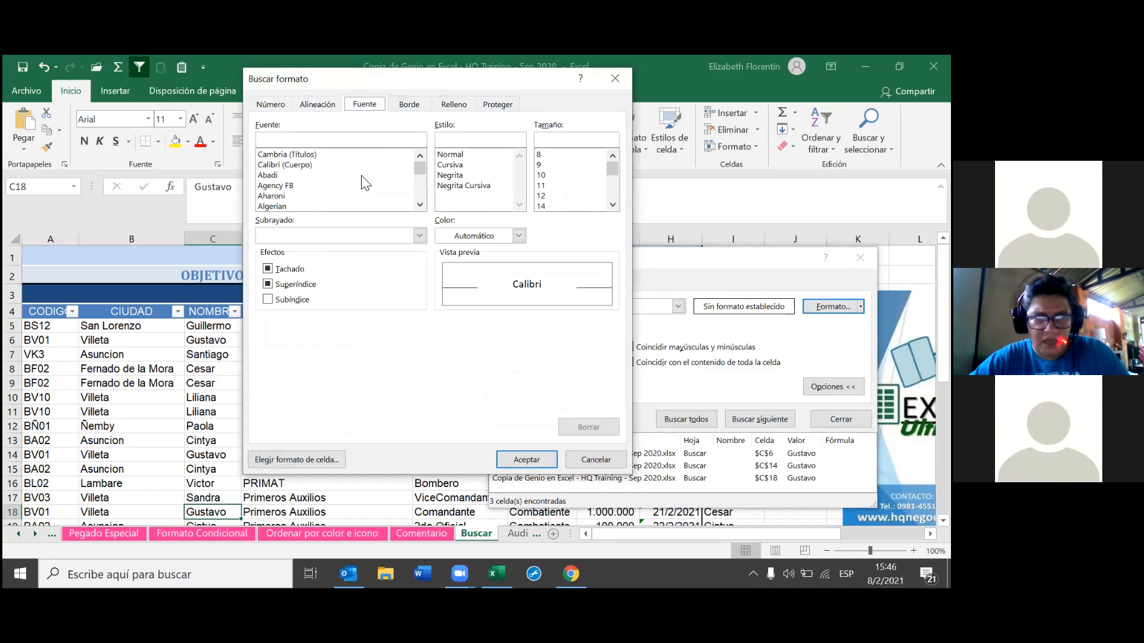
pyautogui.click(419, 104)
pyautogui.click(454, 105)
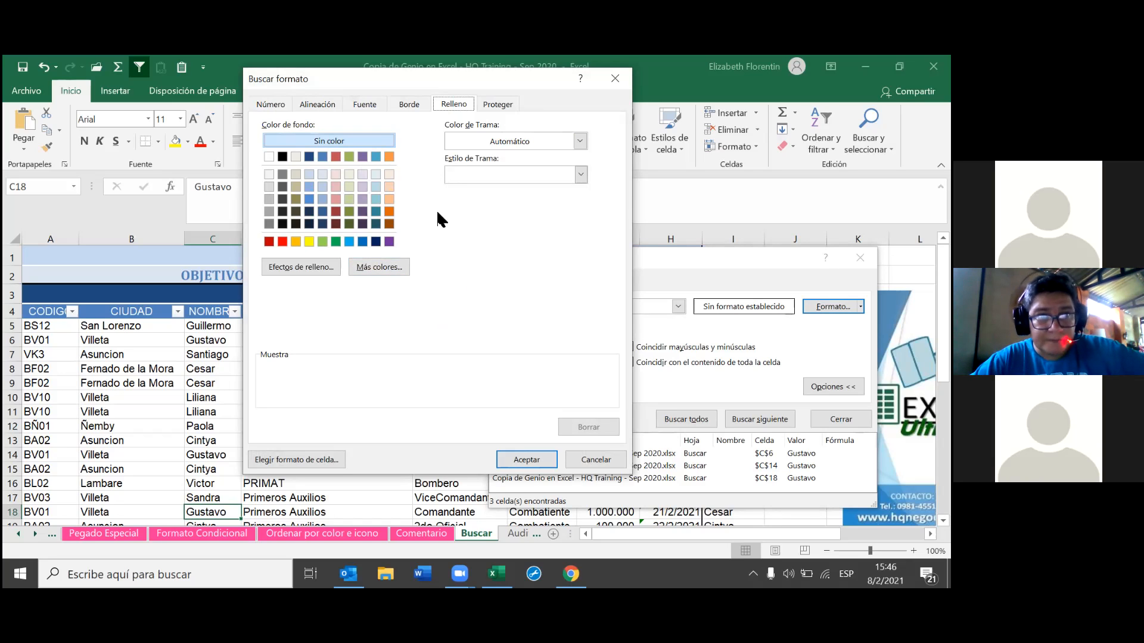
pyautogui.click(310, 200)
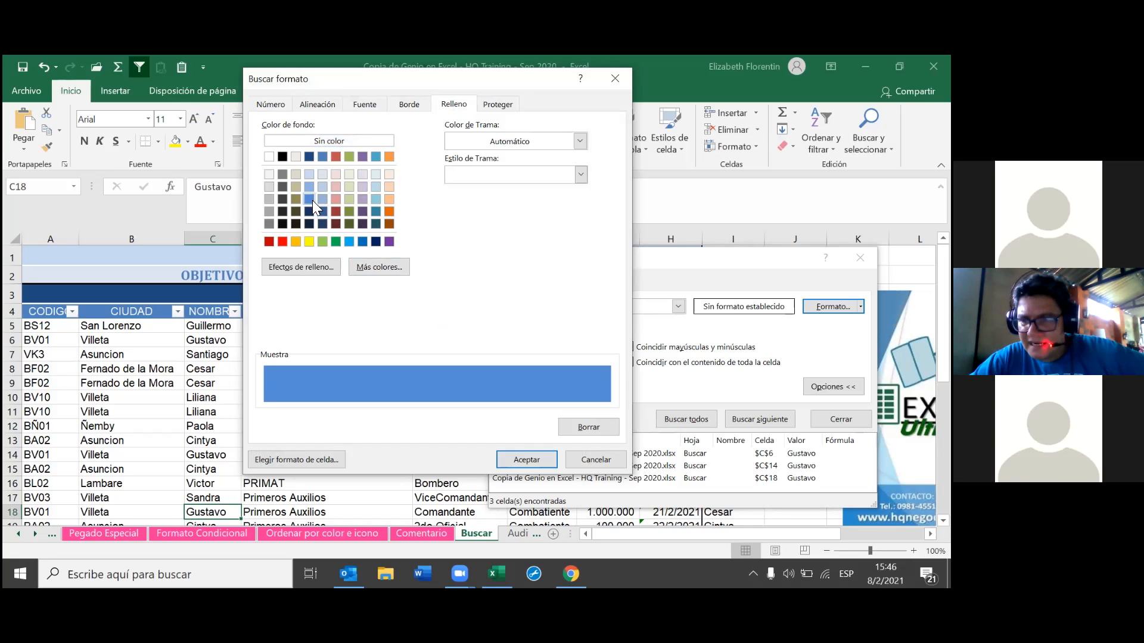
pyautogui.click(321, 157)
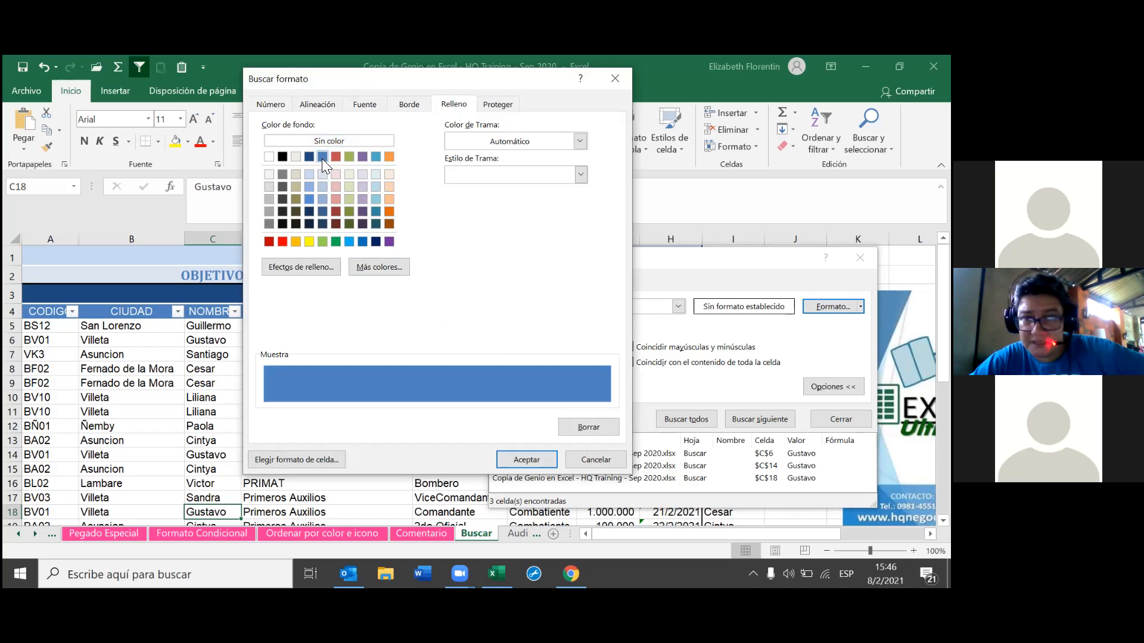
pyautogui.click(526, 463)
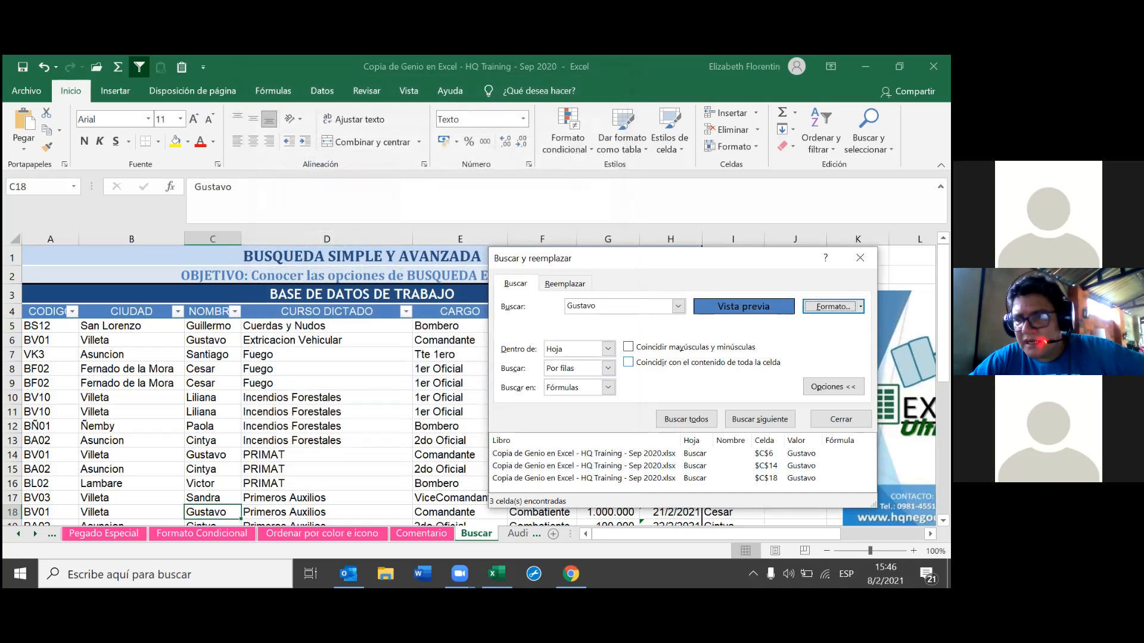
# Review the font criteria of the search format and check the cell formatting of the CIUDAD header
pyautogui.click(829, 306)
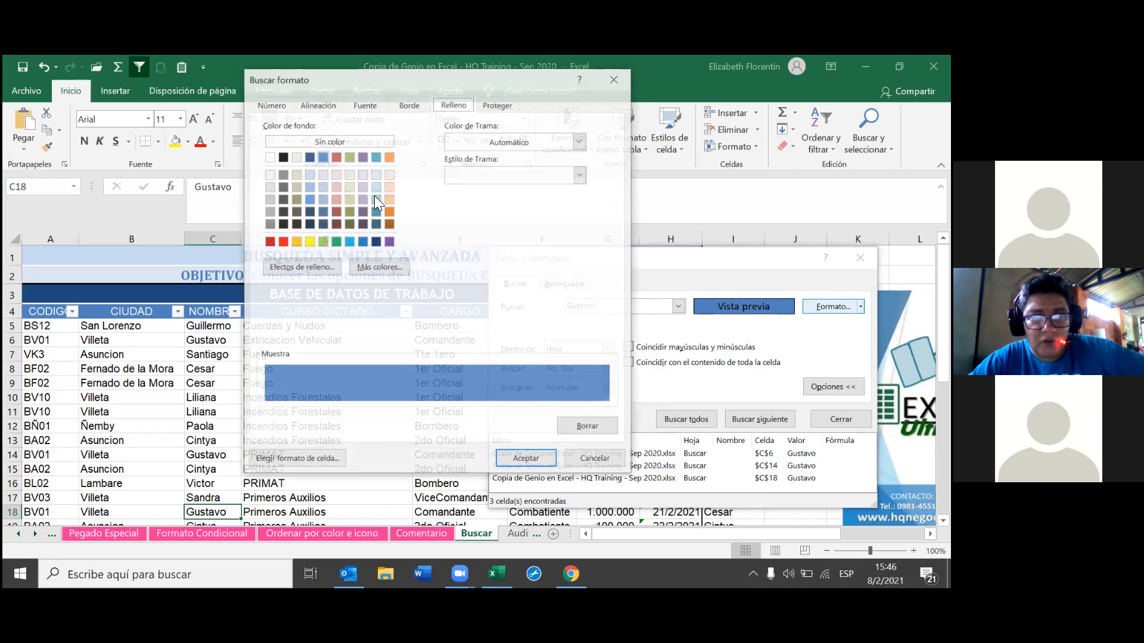
pyautogui.click(364, 105)
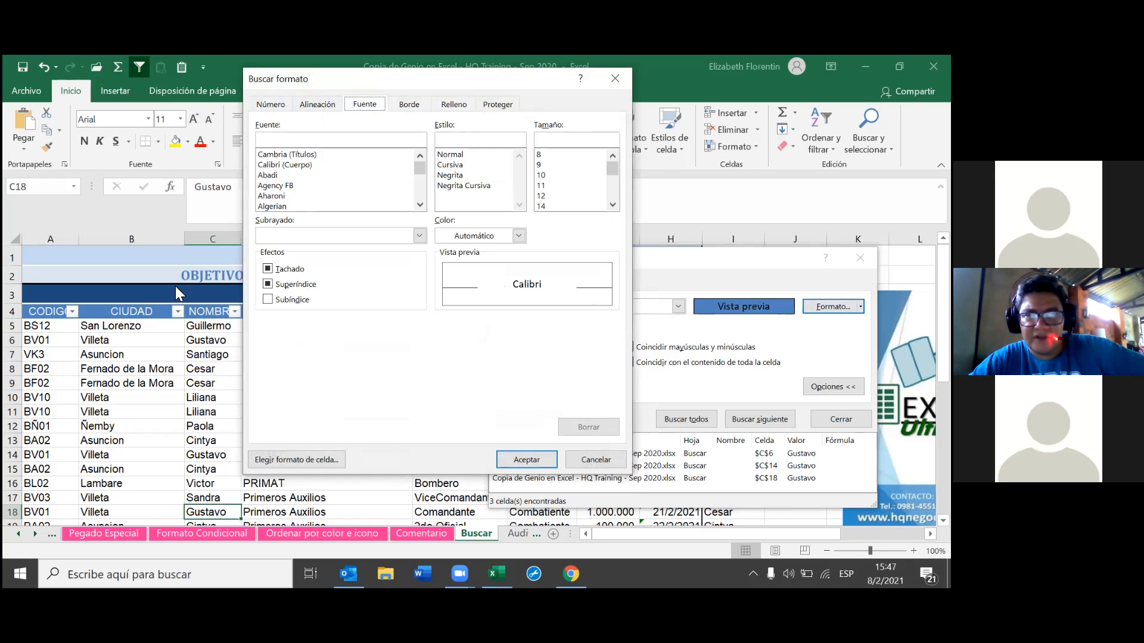
pyautogui.press('Escape')
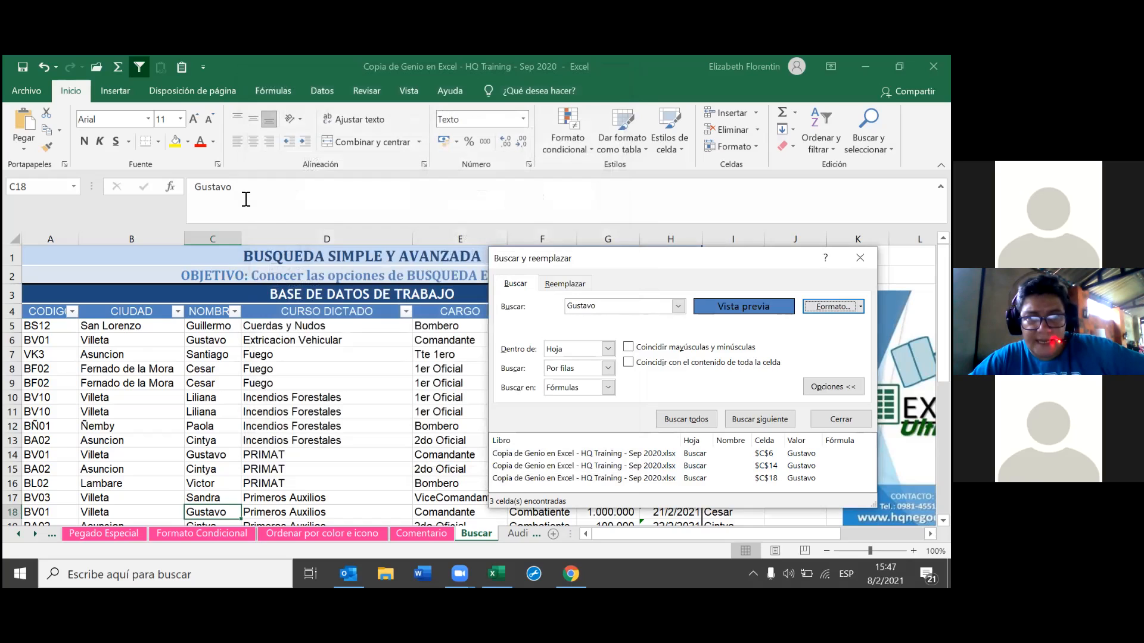
pyautogui.click(138, 312)
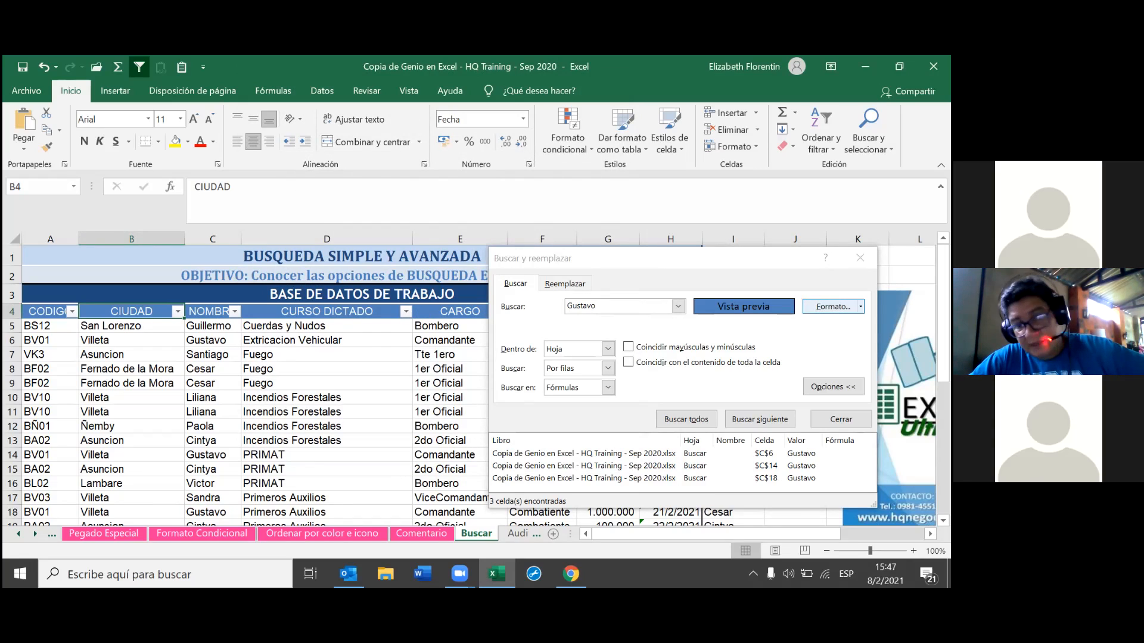
pyautogui.click(860, 307)
pyautogui.press('Escape')
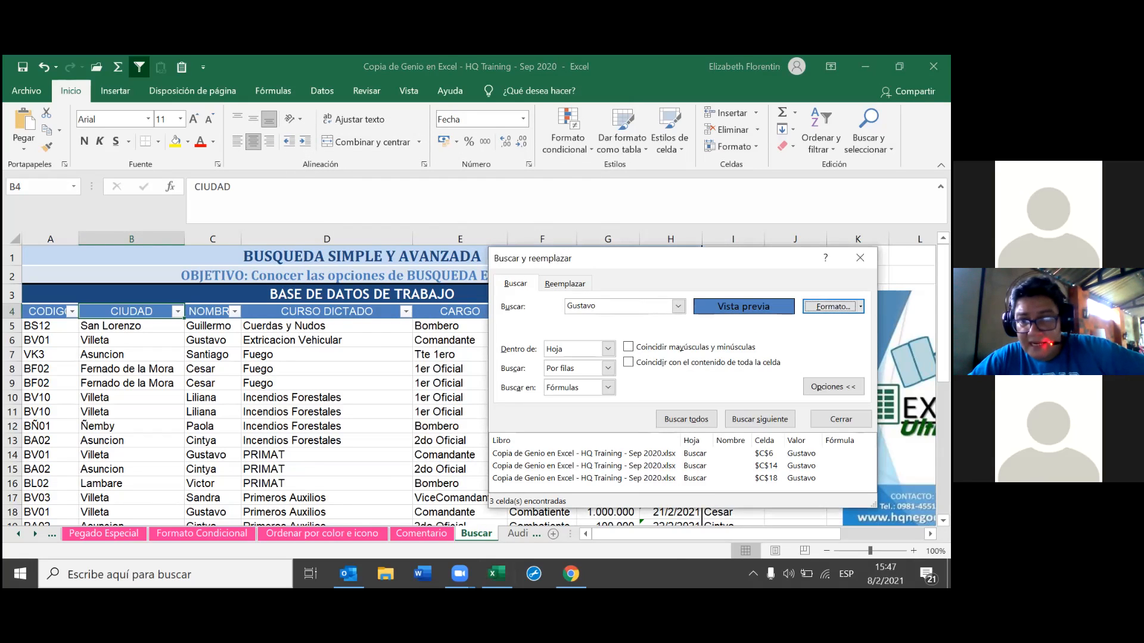
# Add a white font colour to the blue-fill search format and find all cells containing Gustavo with that format
pyautogui.click(860, 307)
pyautogui.click(718, 327)
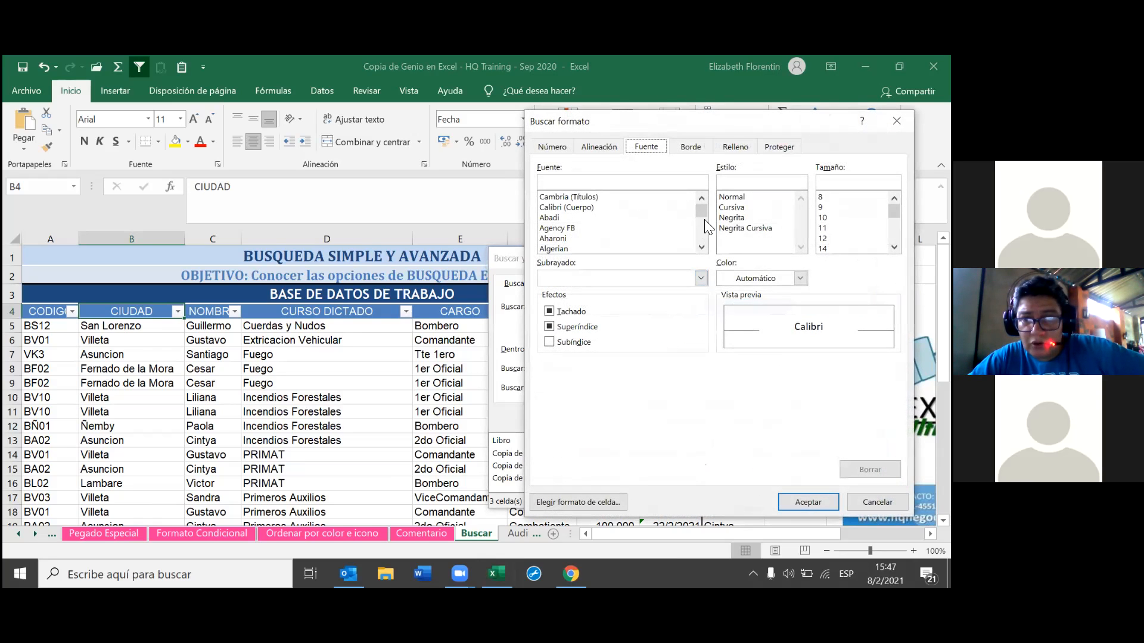
pyautogui.click(701, 249)
pyautogui.click(701, 249)
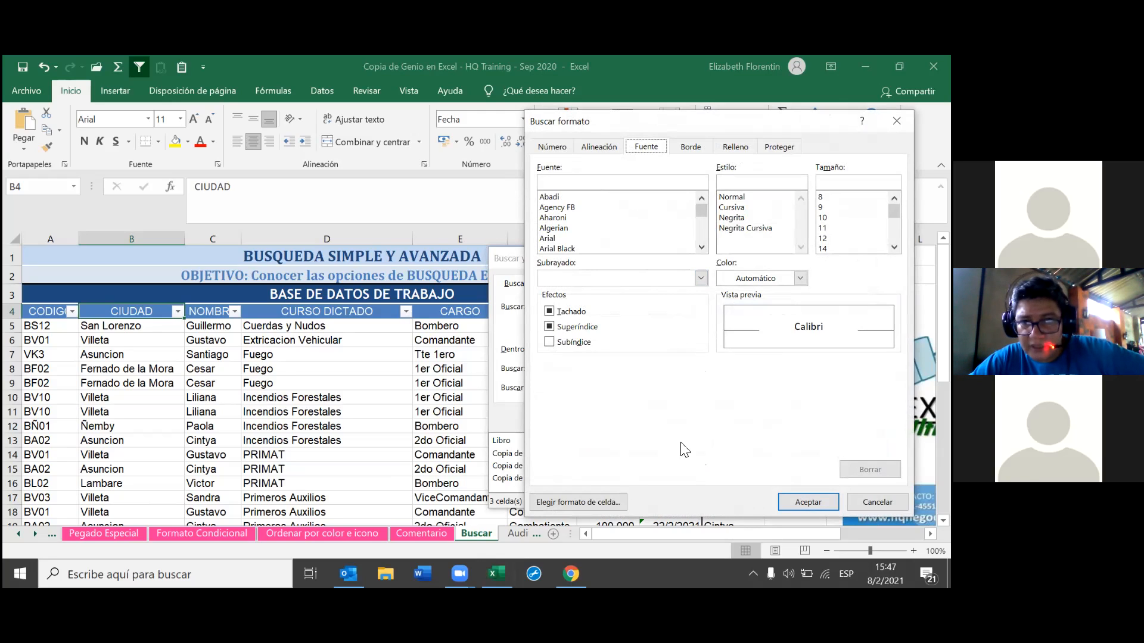
pyautogui.click(800, 278)
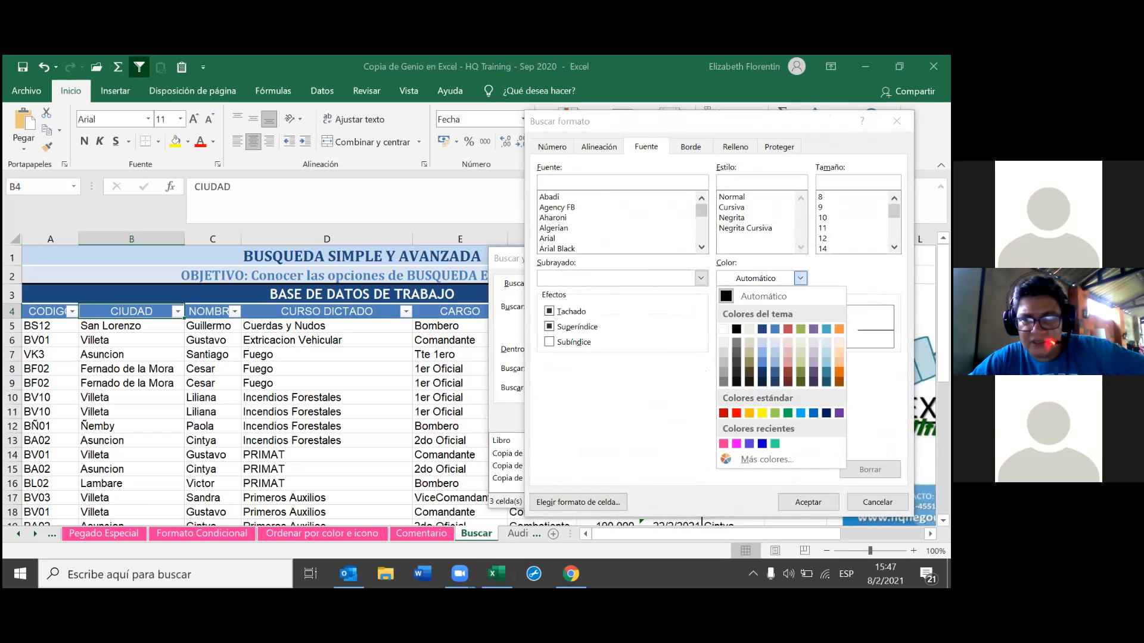
pyautogui.click(723, 330)
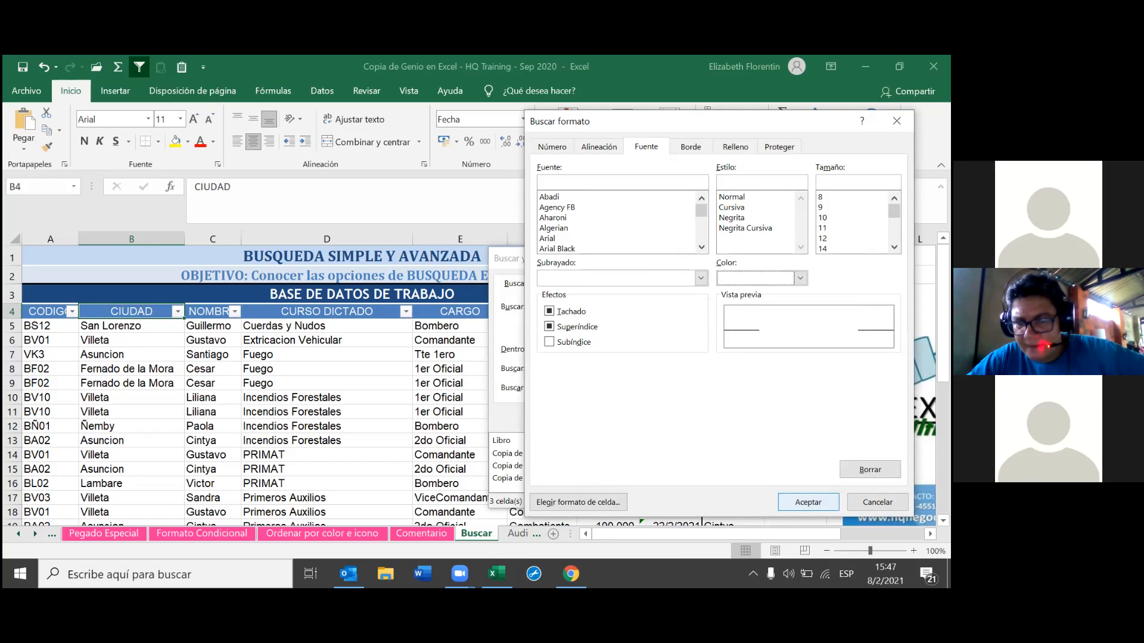
pyautogui.press('Return')
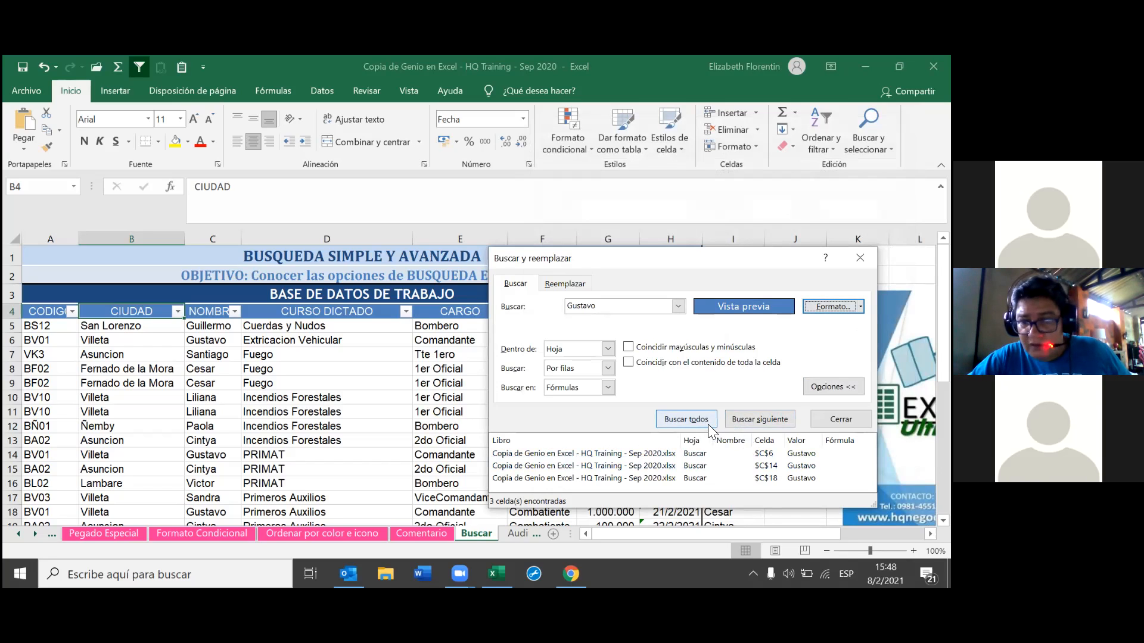
pyautogui.click(670, 419)
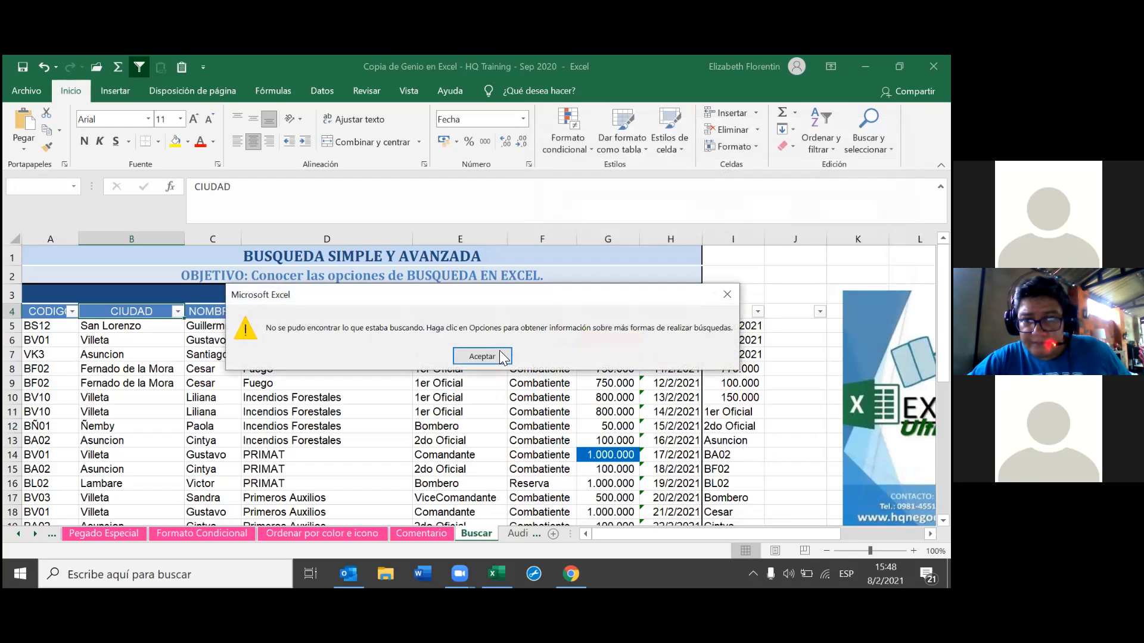
pyautogui.click(486, 354)
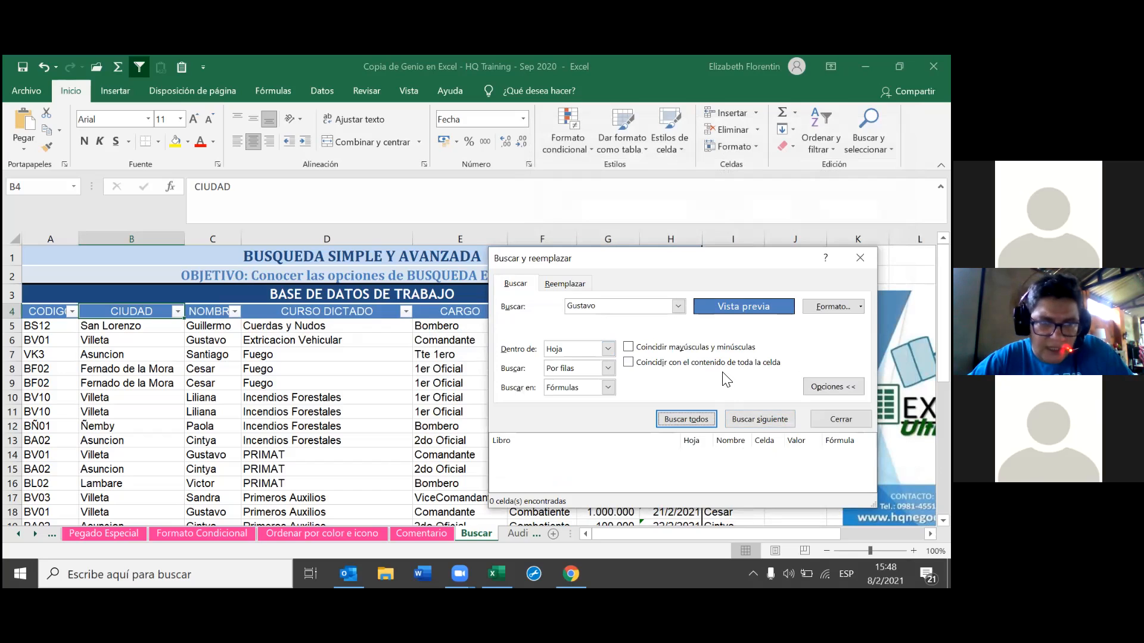
# Replace the search text with "cargo" and find the next and all matches with the white-on-blue format
pyautogui.click(610, 311)
pyautogui.press('BackSpace')
pyautogui.press('BackSpace')
pyautogui.press('BackSpace')
pyautogui.press('BackSpace')
pyautogui.press('BackSpace')
pyautogui.press('BackSpace')
pyautogui.press('BackSpace')
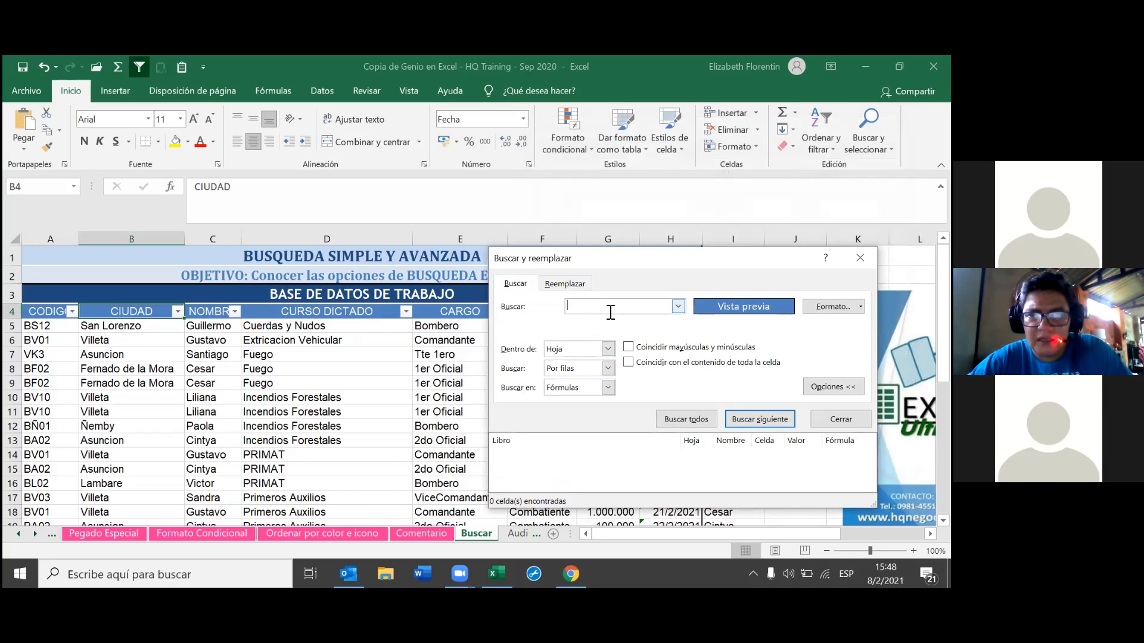
pyautogui.write('cargo')
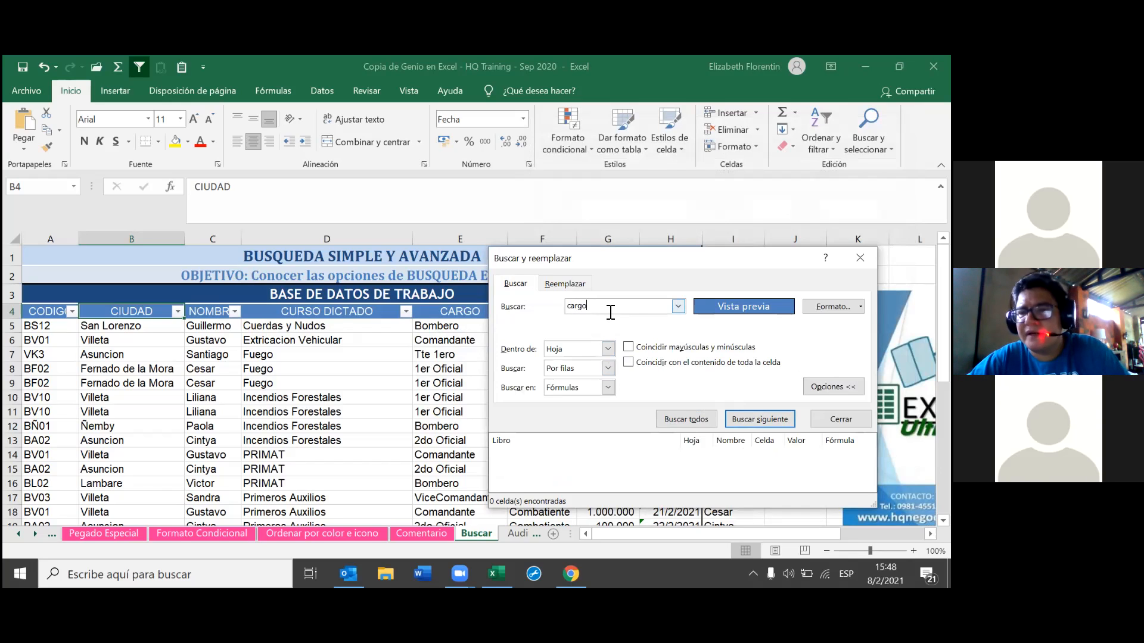
pyautogui.press('Return')
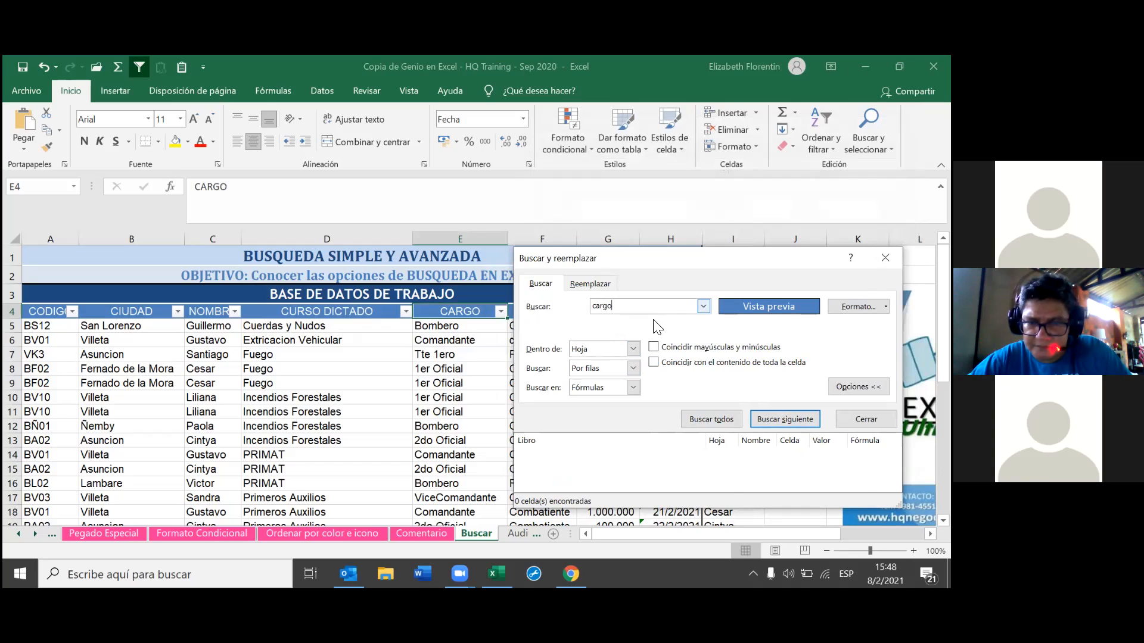
pyautogui.click(712, 420)
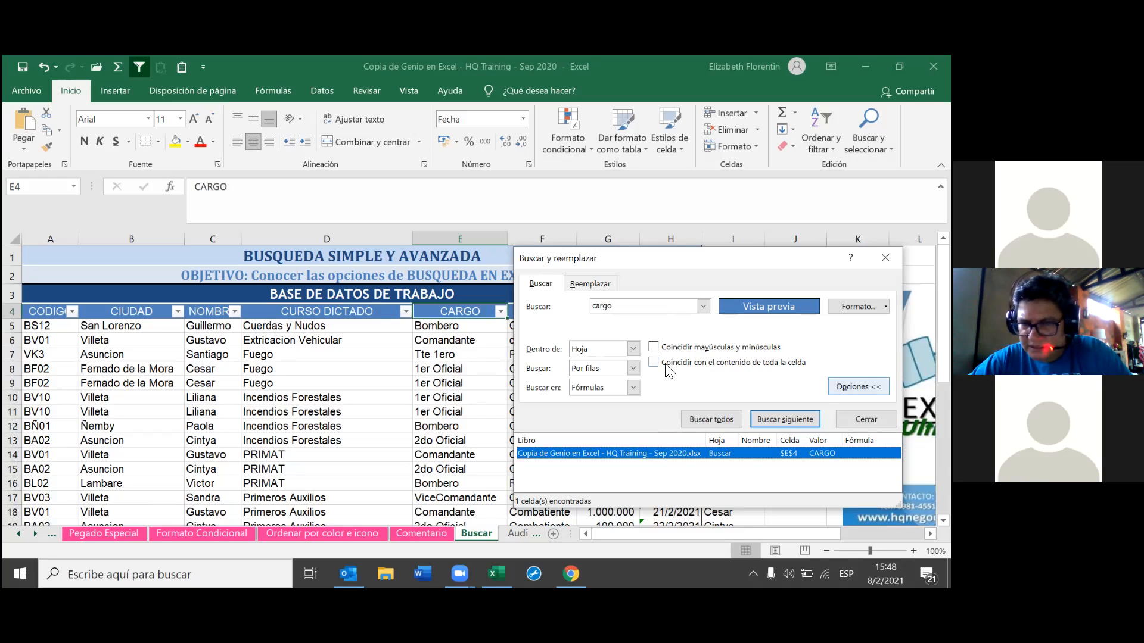
# Clear the search text, find all cells by the white-on-blue format alone, and enlarge the Find dialog to show more of the result list
pyautogui.click(638, 306)
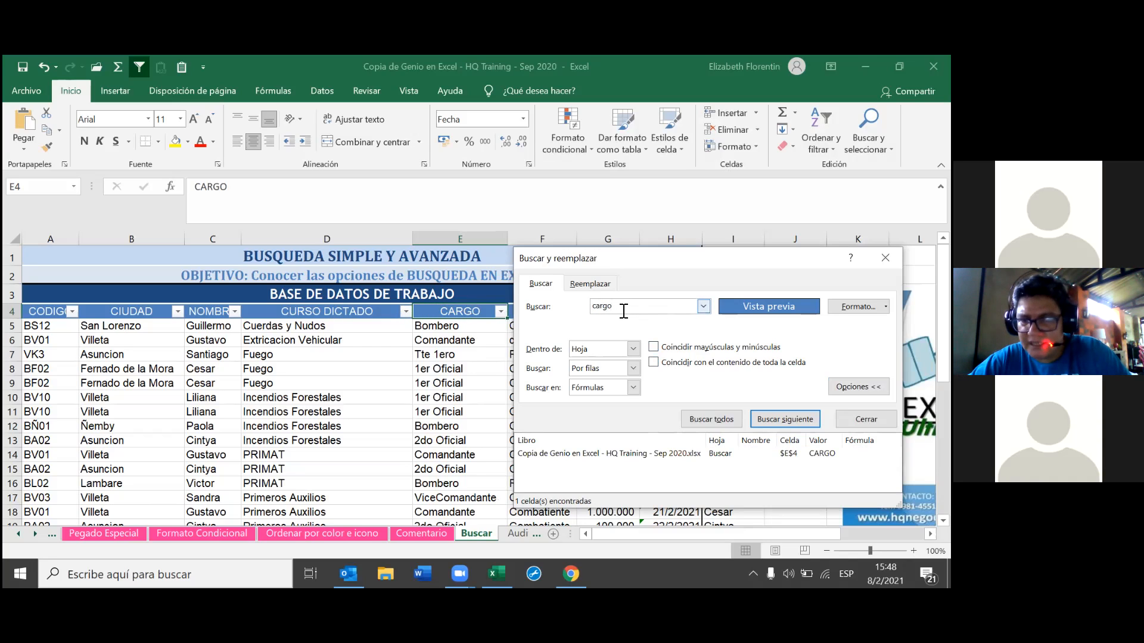
pyautogui.press('BackSpace')
pyautogui.press('BackSpace')
pyautogui.press('BackSpace')
pyautogui.press('BackSpace')
pyautogui.press('BackSpace')
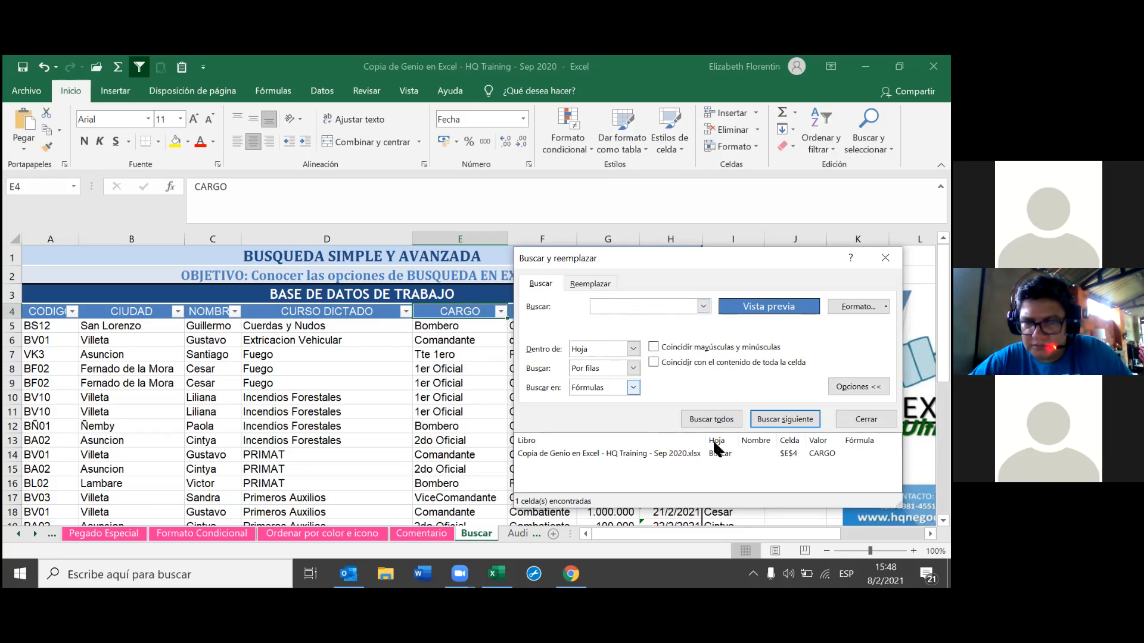
pyautogui.click(703, 419)
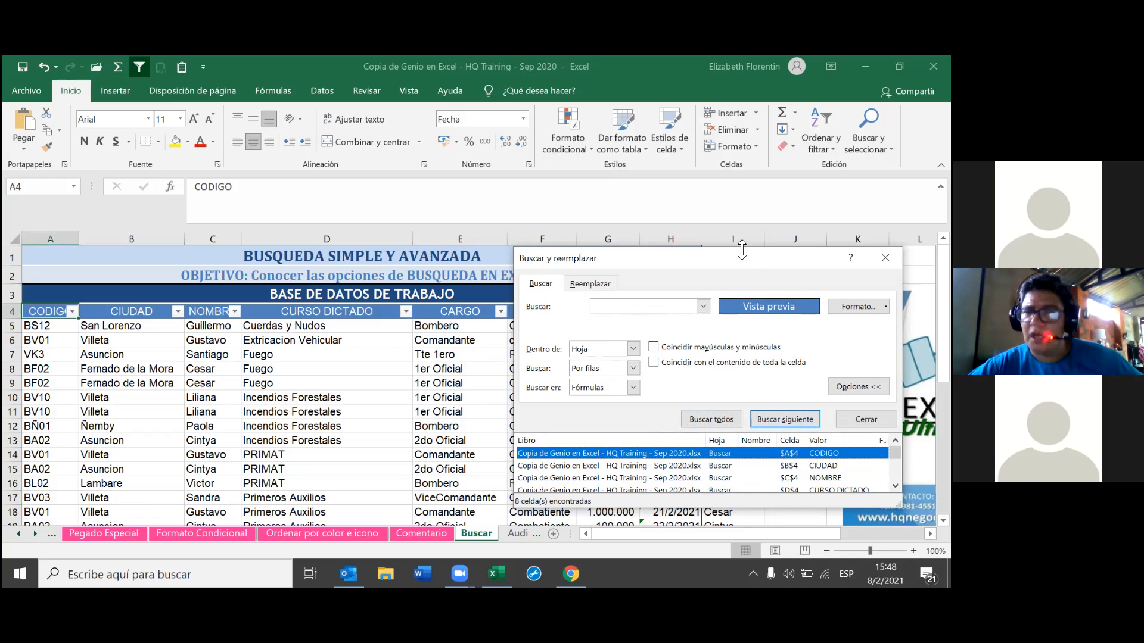
pyautogui.moveTo(741, 251); pyautogui.dragTo(757, 171)
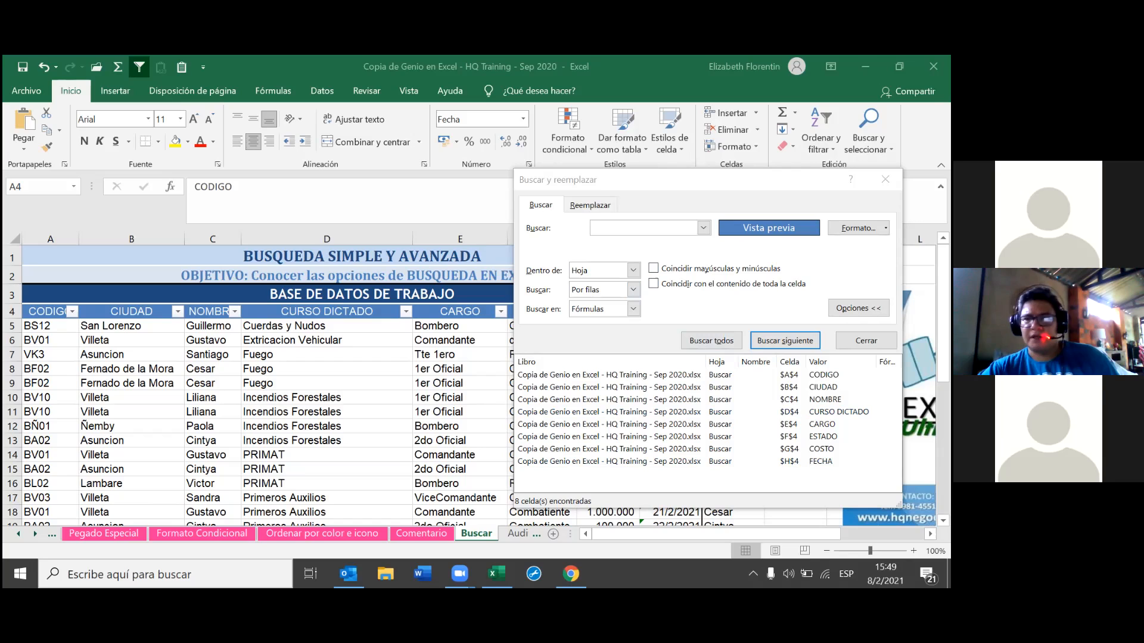
# Sample the search format from the CARGO header cell, and from the OBJETIVO title in row 2
pyautogui.click(886, 228)
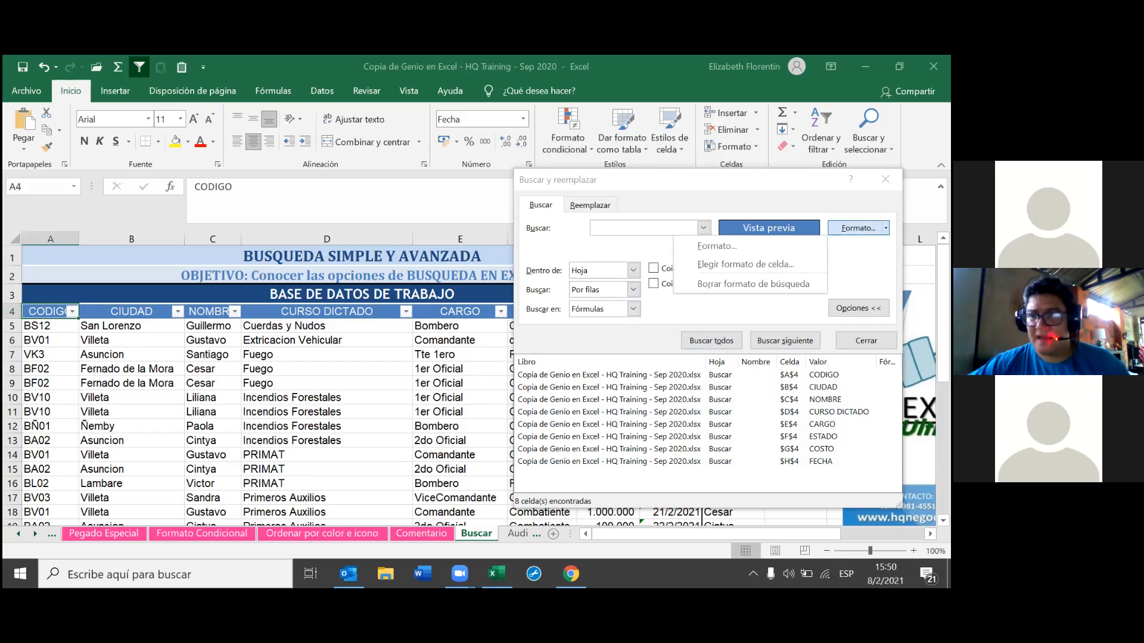
pyautogui.click(731, 266)
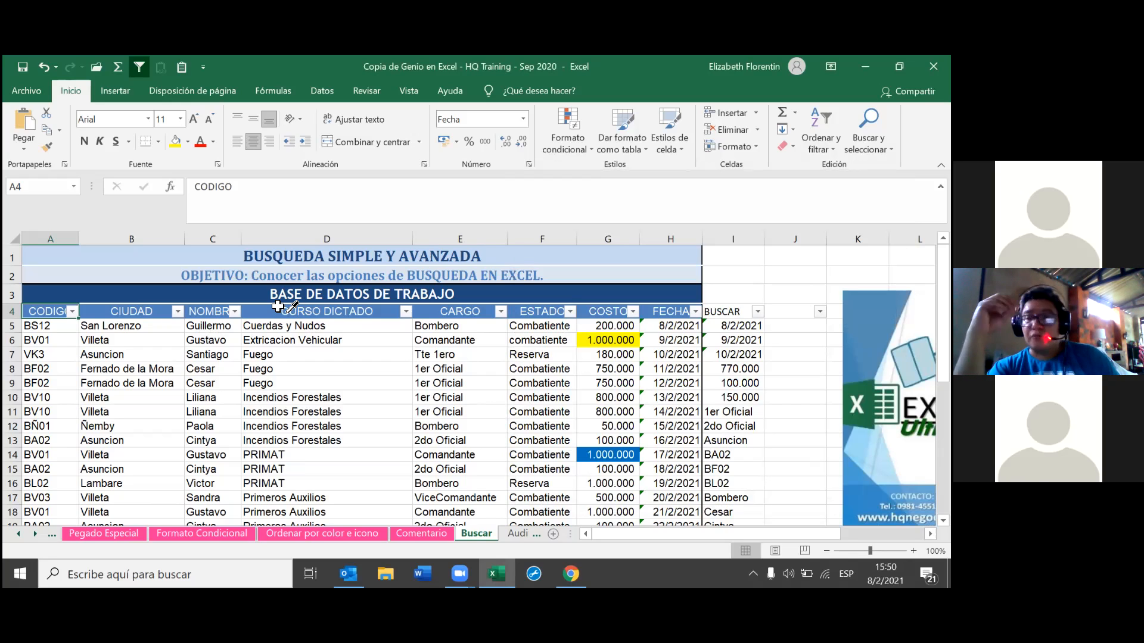
pyautogui.click(419, 306)
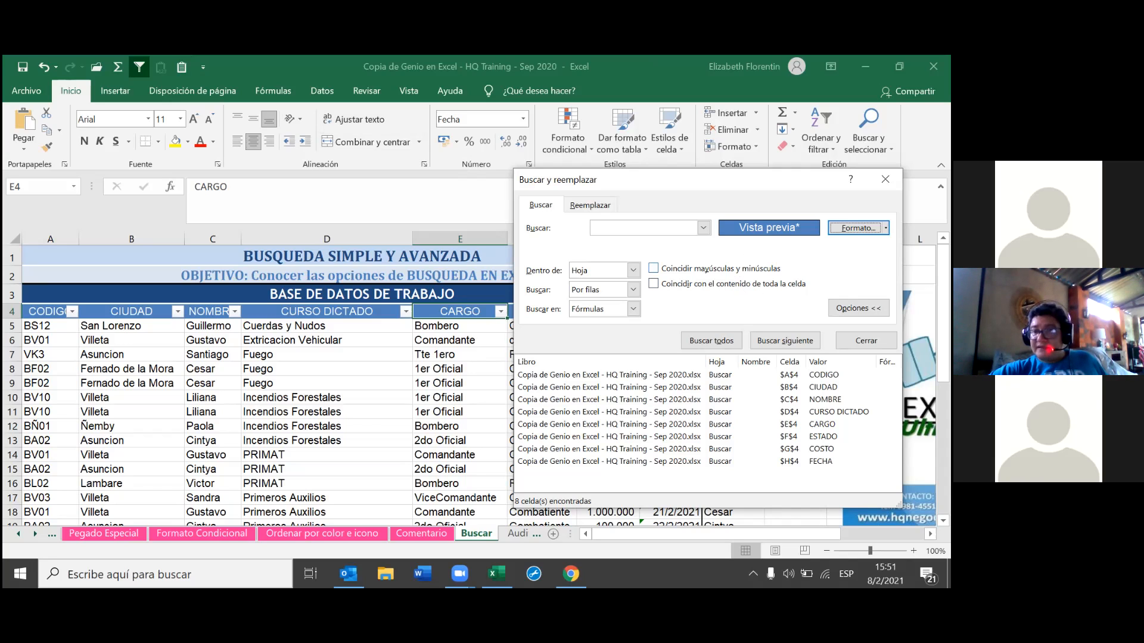
pyautogui.click(885, 228)
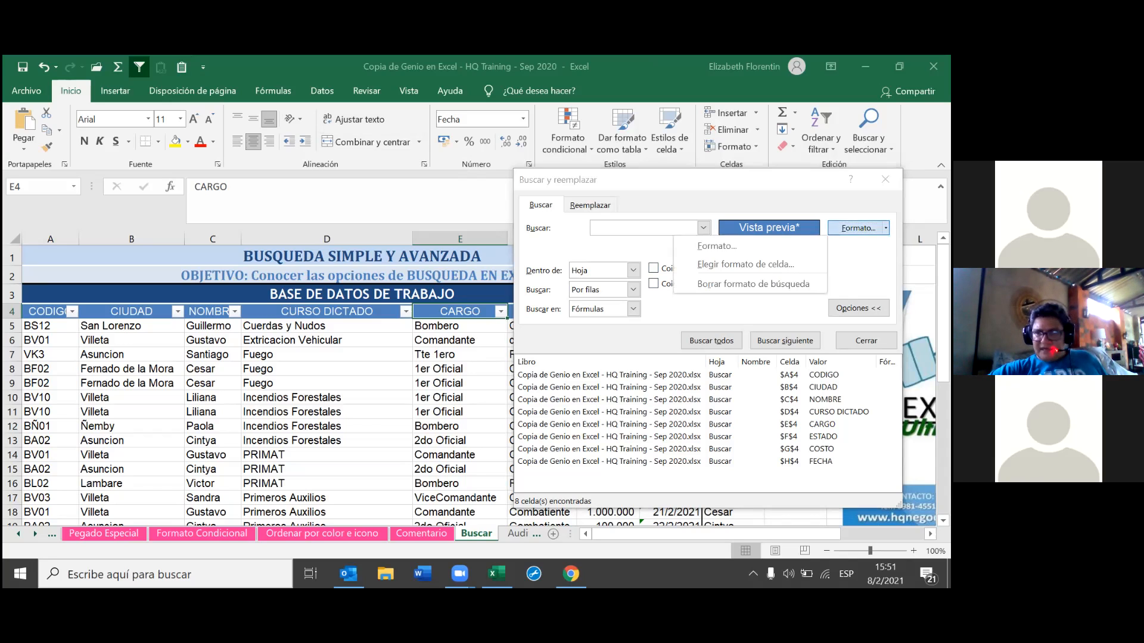
pyautogui.click(766, 263)
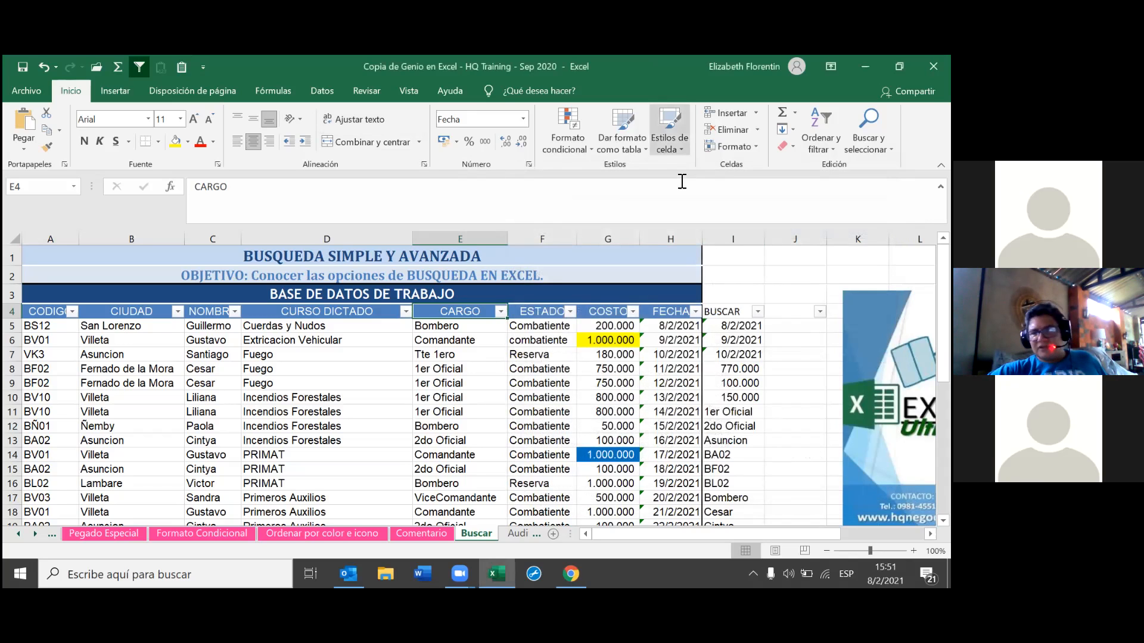
pyautogui.click(345, 277)
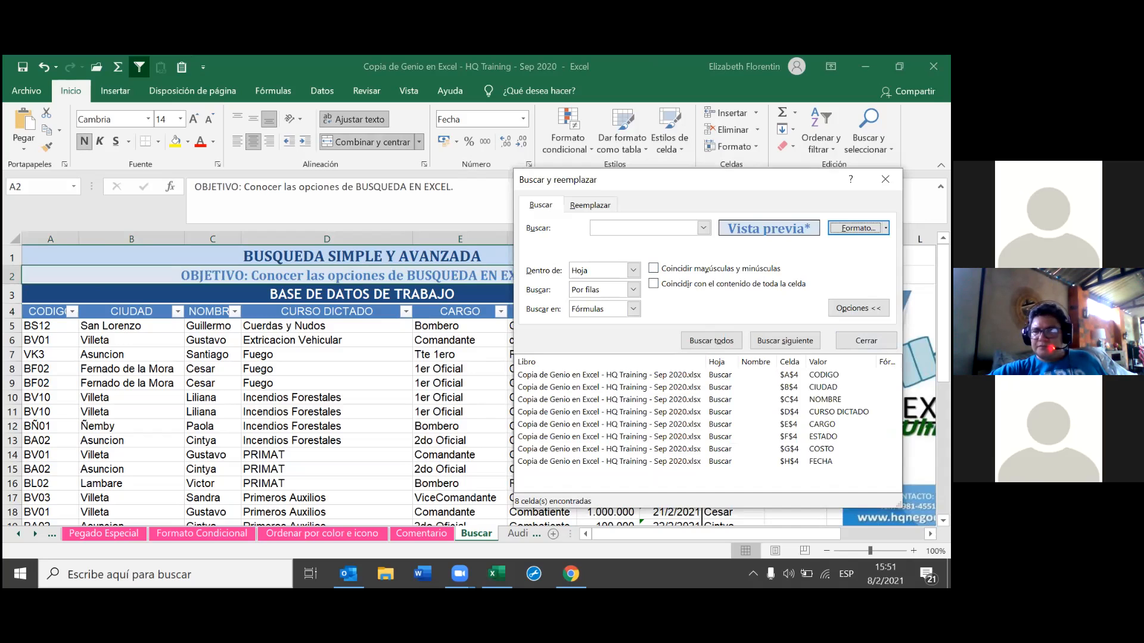
# Take the search format from the yellow cell G6 in the COSTO column and find all matching cells on the sheet
pyautogui.click(886, 228)
pyautogui.click(766, 263)
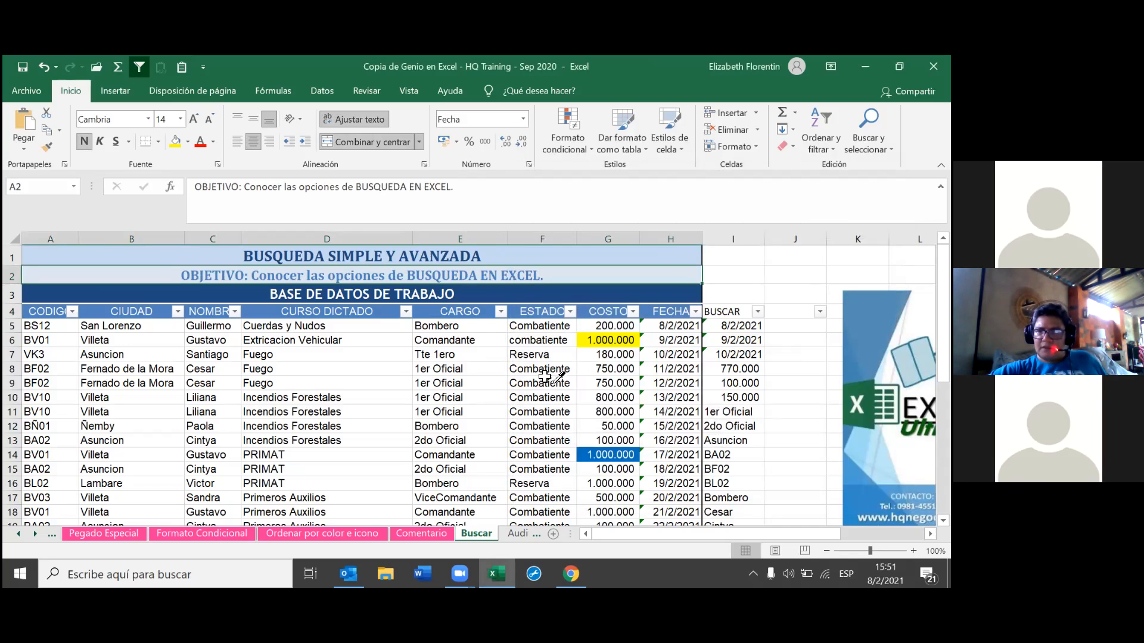
pyautogui.click(607, 335)
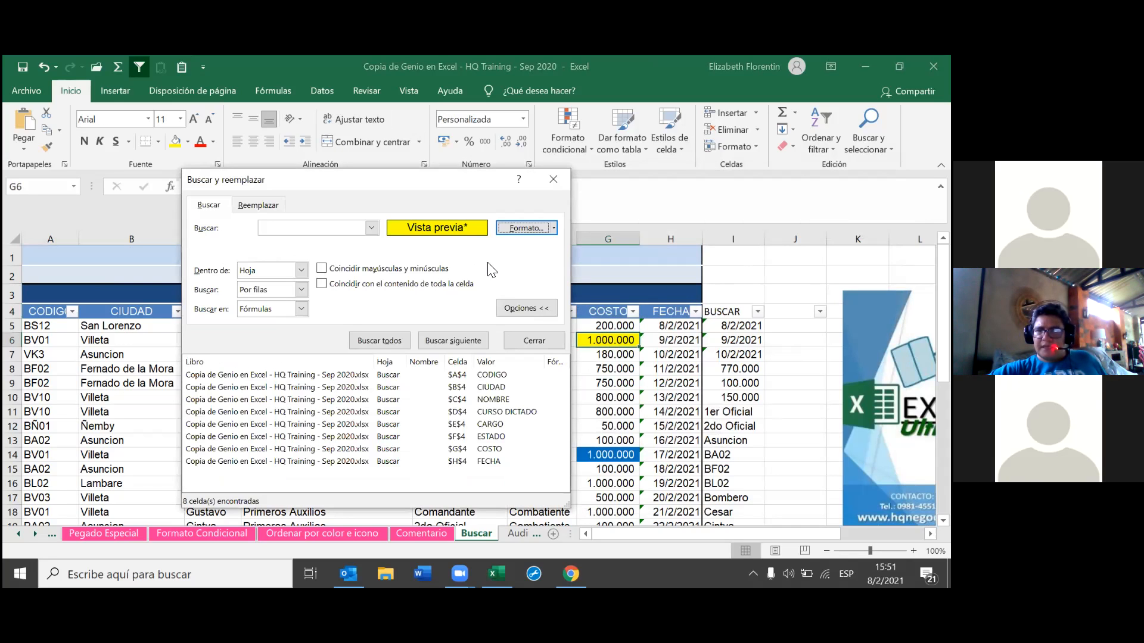
pyautogui.click(394, 342)
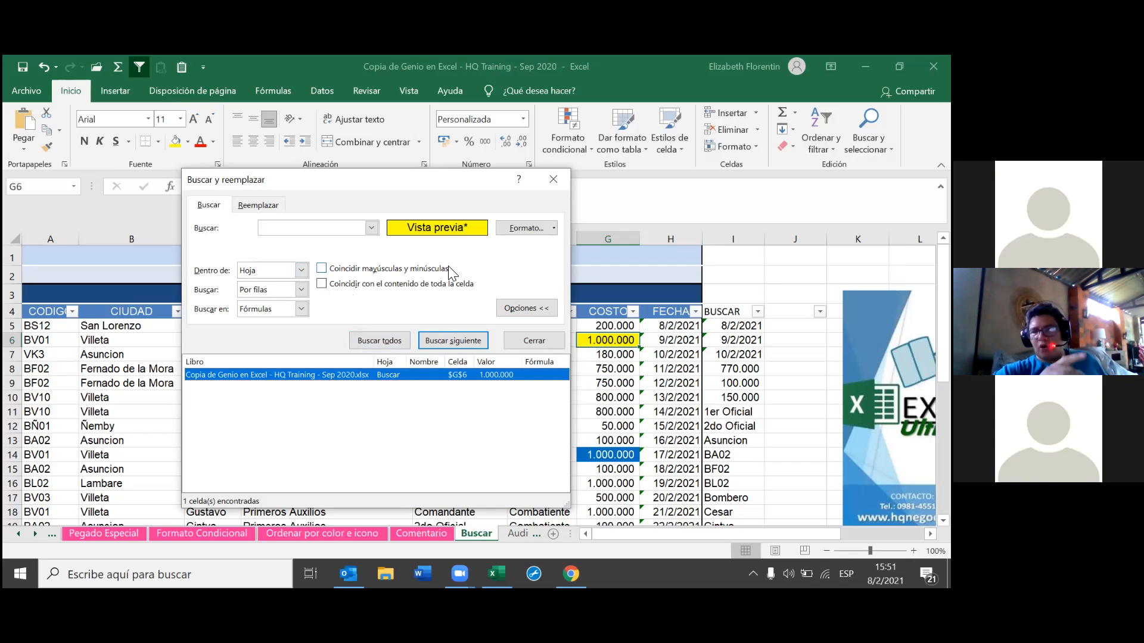
# Extend the search scope to the whole workbook (Libro) and find all cells with the yellow format
pyautogui.click(302, 271)
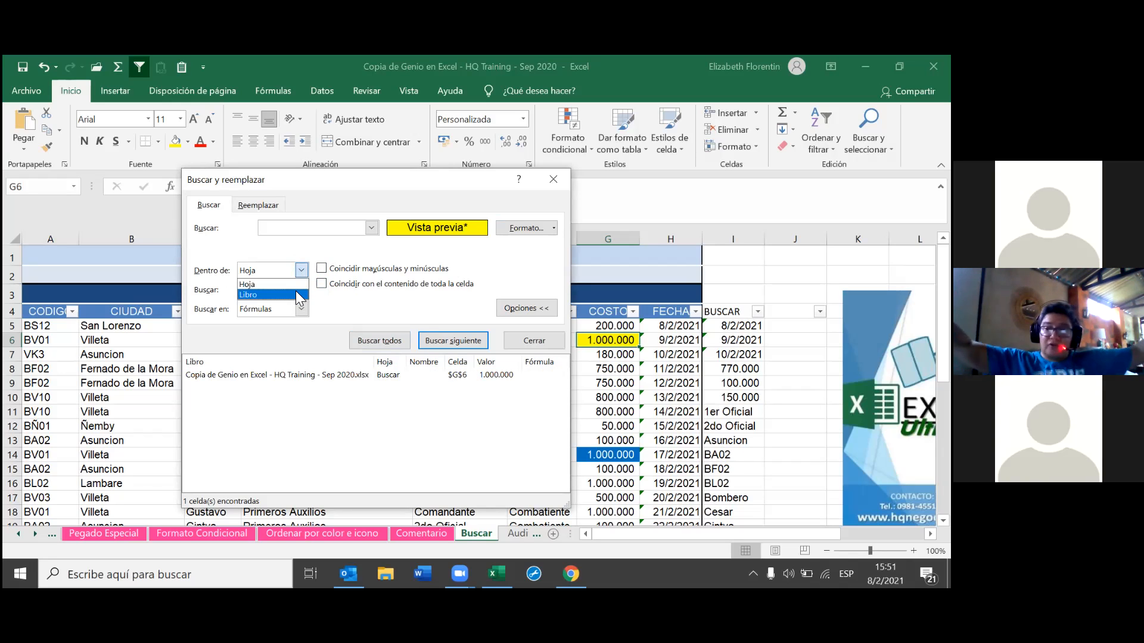
pyautogui.click(295, 291)
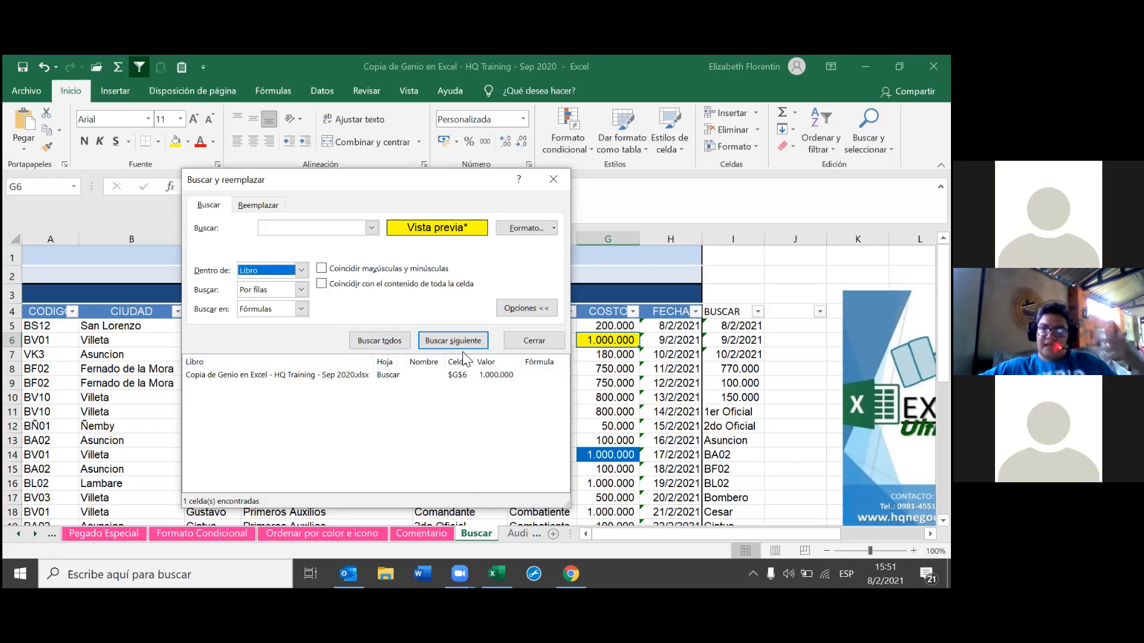
pyautogui.click(357, 342)
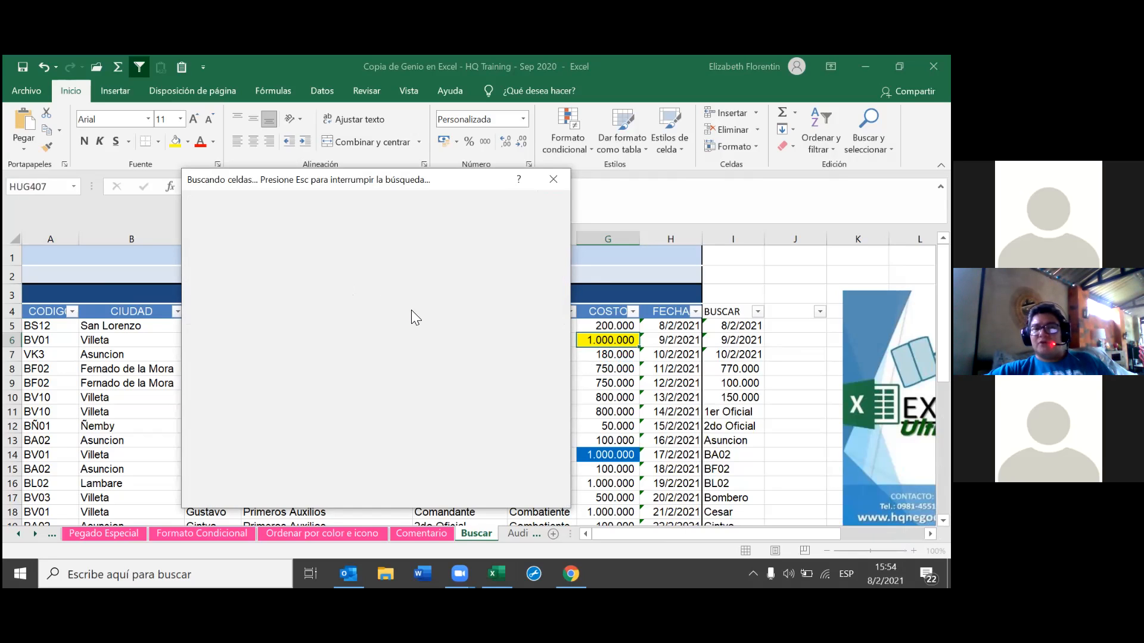
# Switch to Chrome, view the settings page's PROXY search, and close the Find and Replace dialog covering it
pyautogui.click(571, 573)
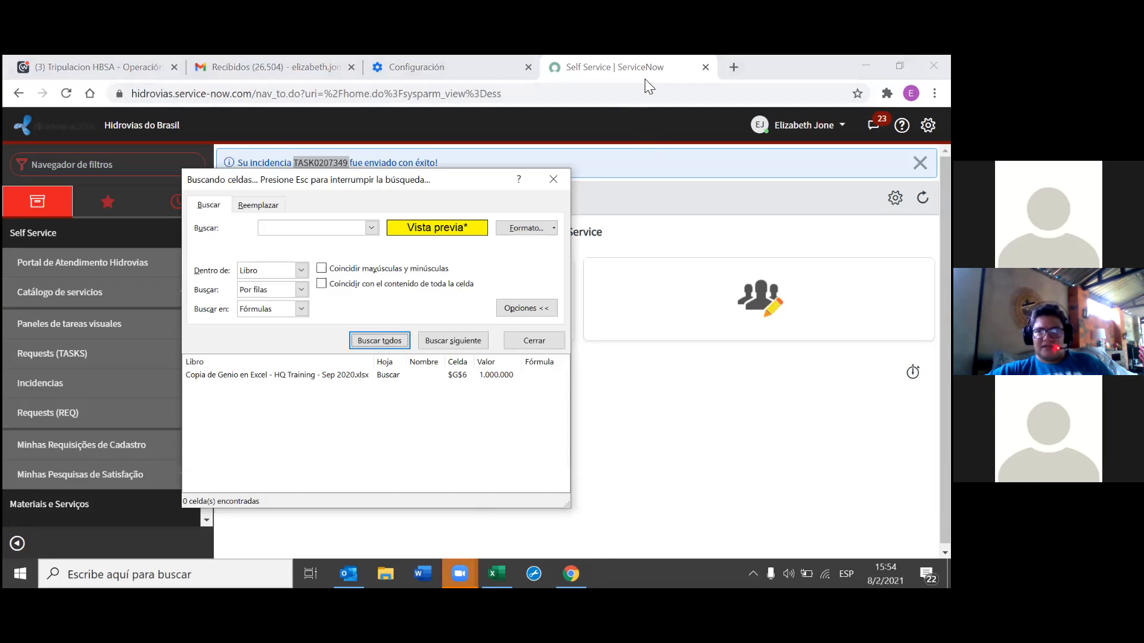
pyautogui.click(484, 81)
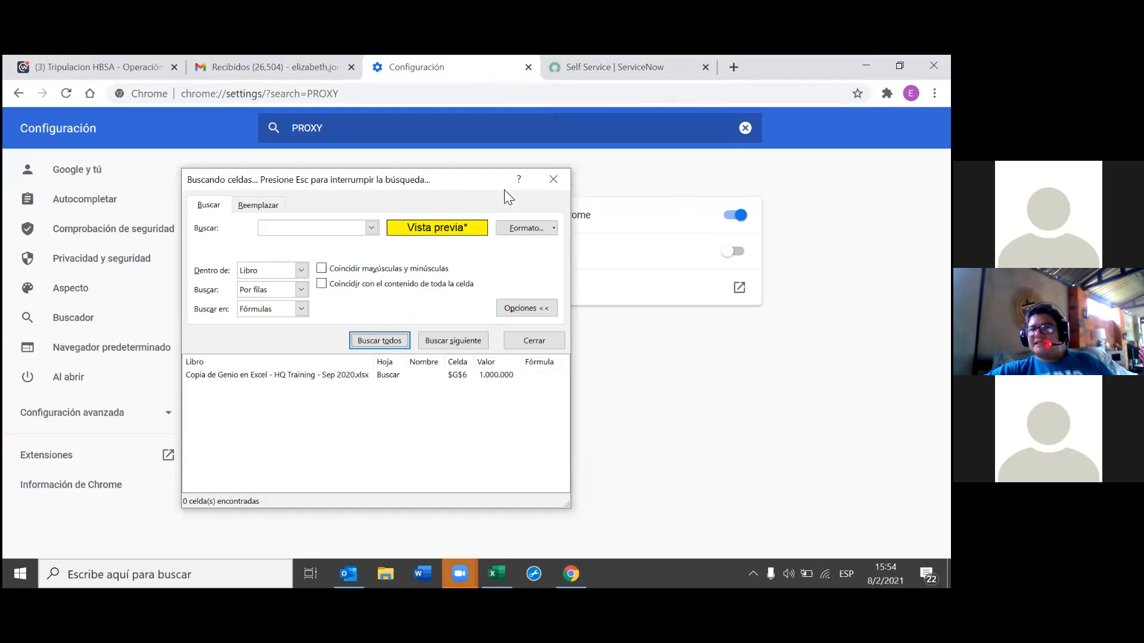
pyautogui.click(553, 179)
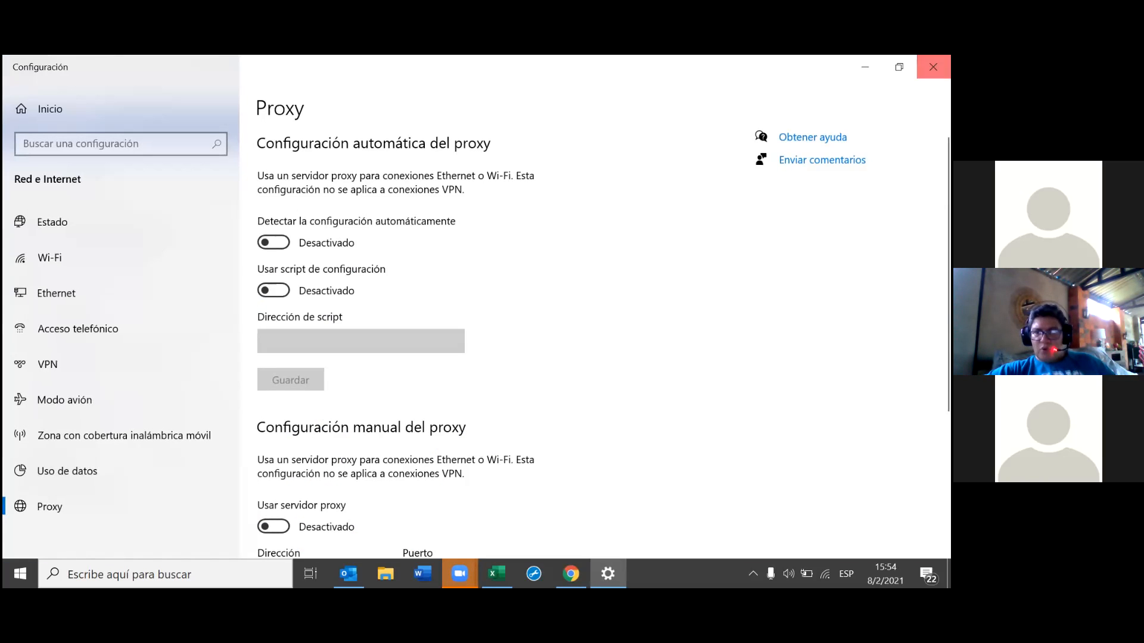
# Close the Windows proxy settings window and switch back to the Excel workbook
pyautogui.click(933, 67)
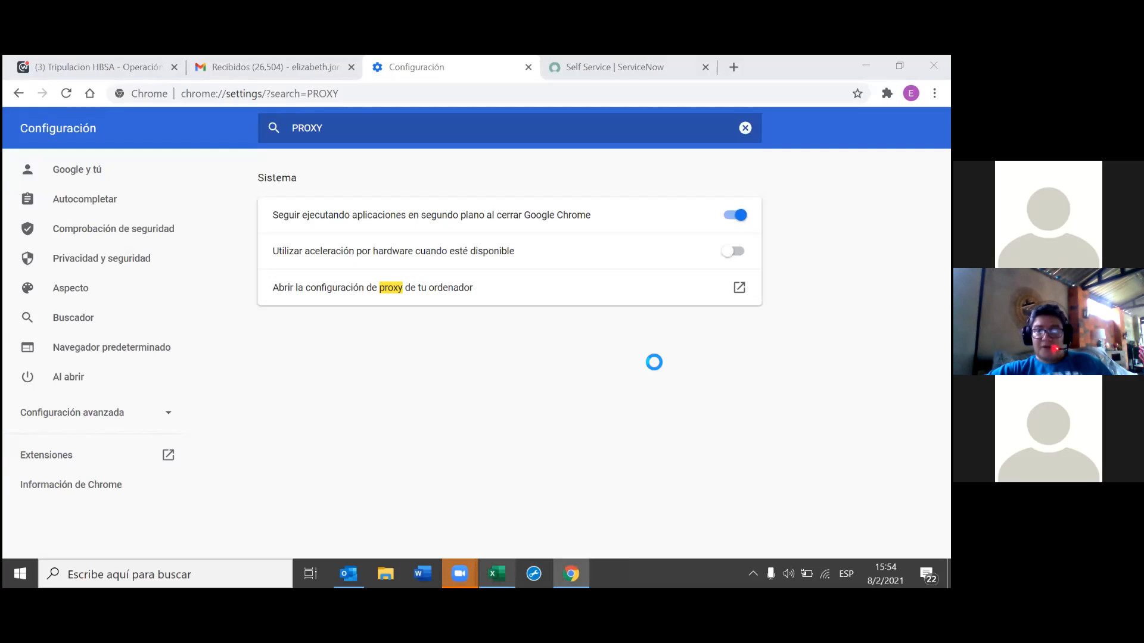
pyautogui.hotkey('alt', 'Tab')
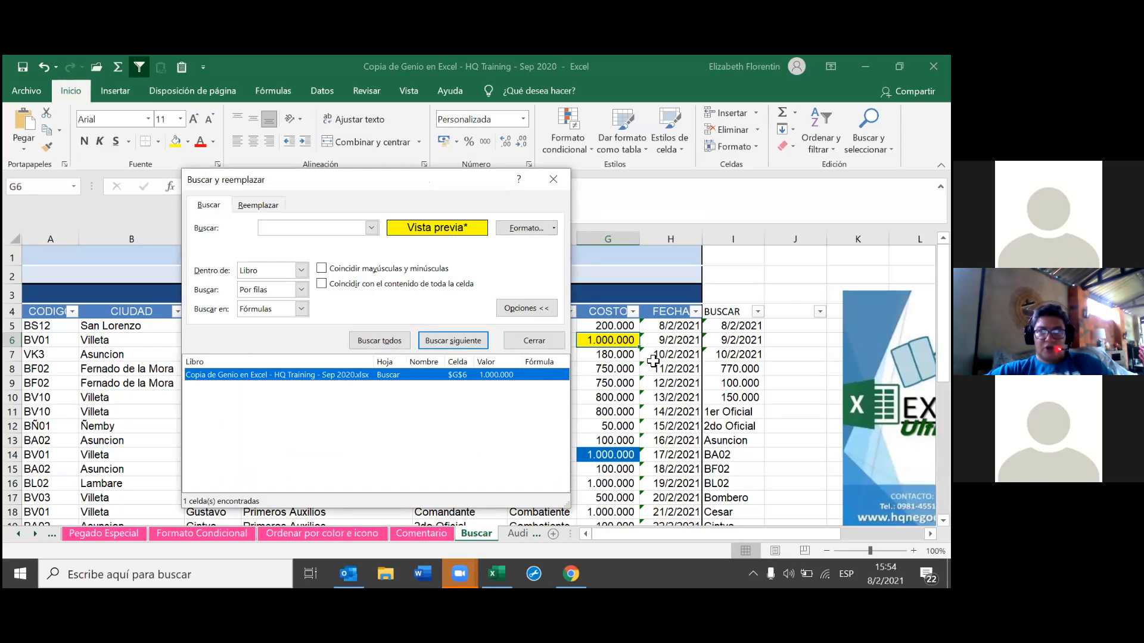
pyautogui.click(618, 95)
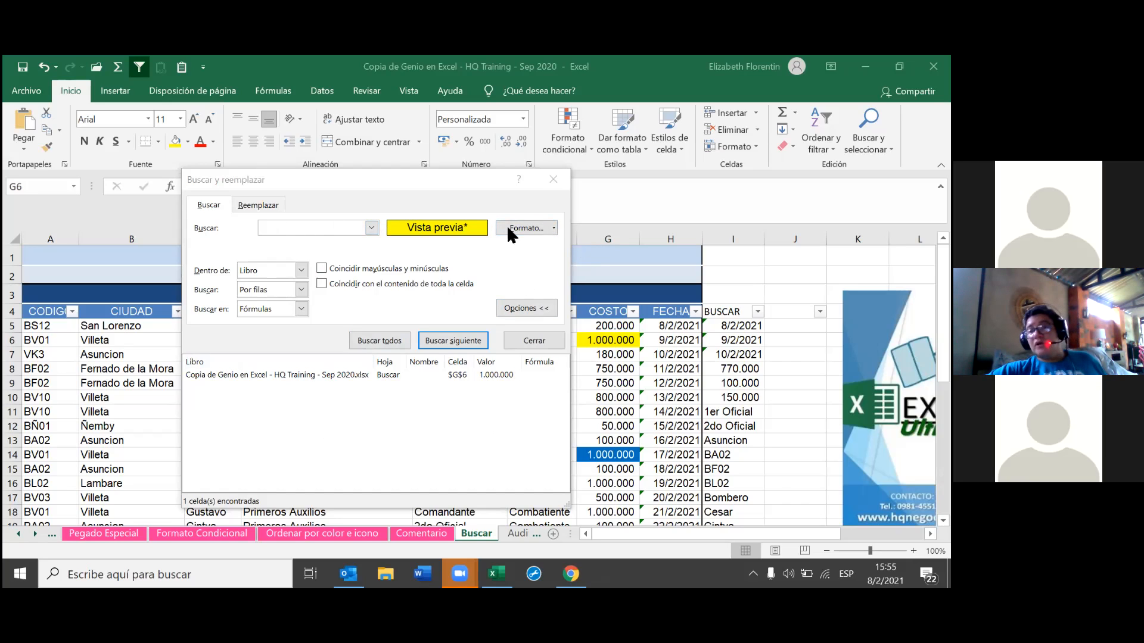
# Review the font settings of the current search format without changing them
pyautogui.click(553, 227)
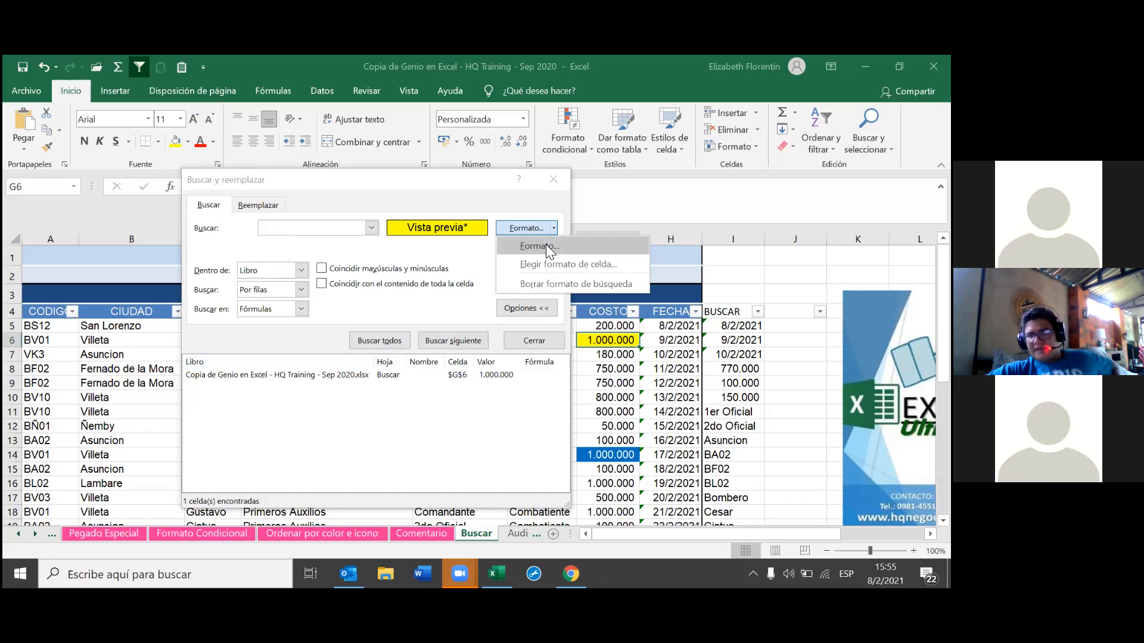
pyautogui.click(545, 247)
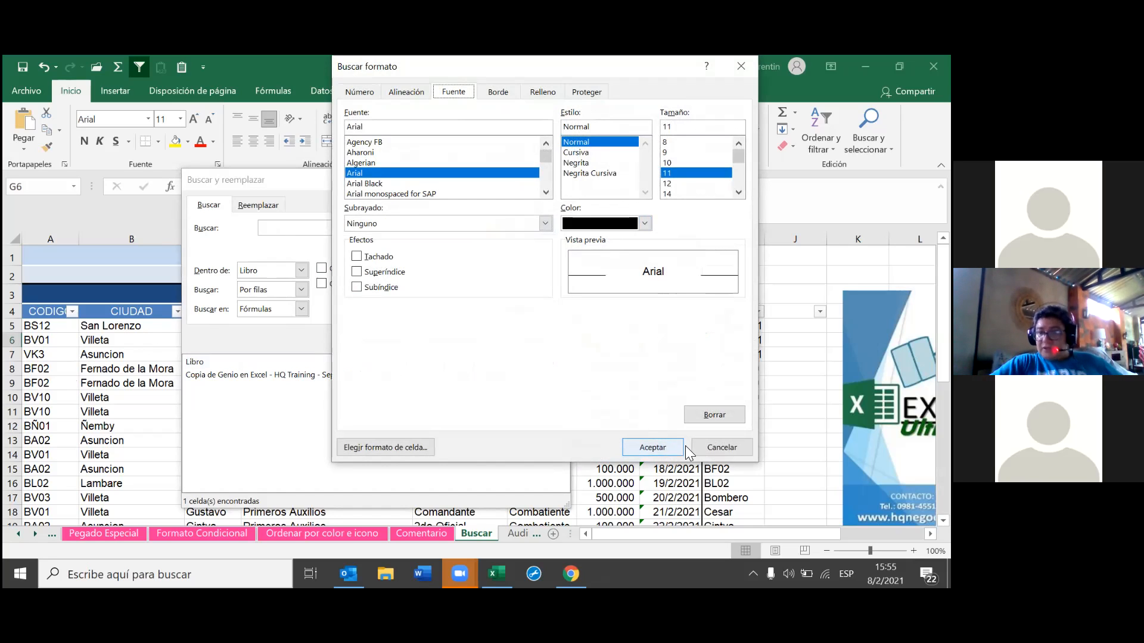
pyautogui.click(710, 447)
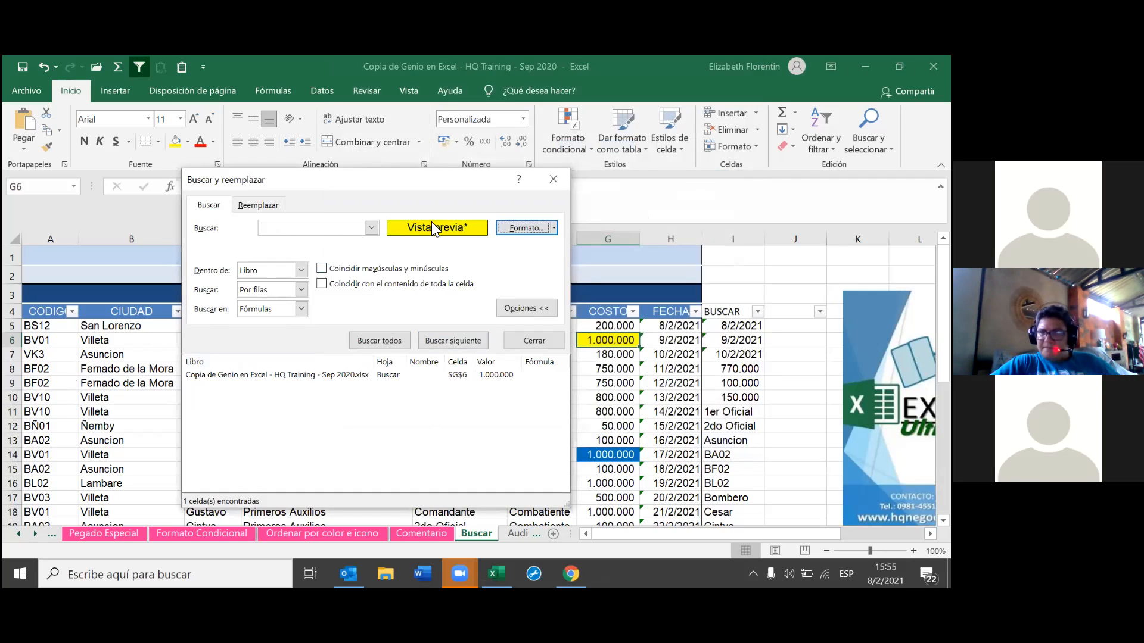
pyautogui.click(515, 232)
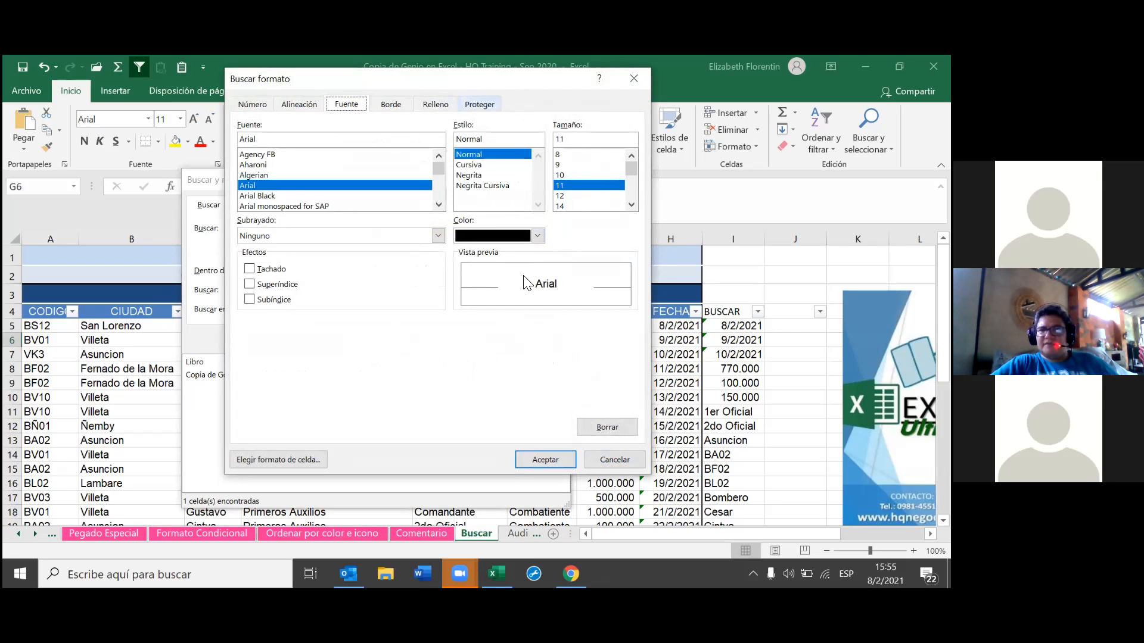
pyautogui.press('Return')
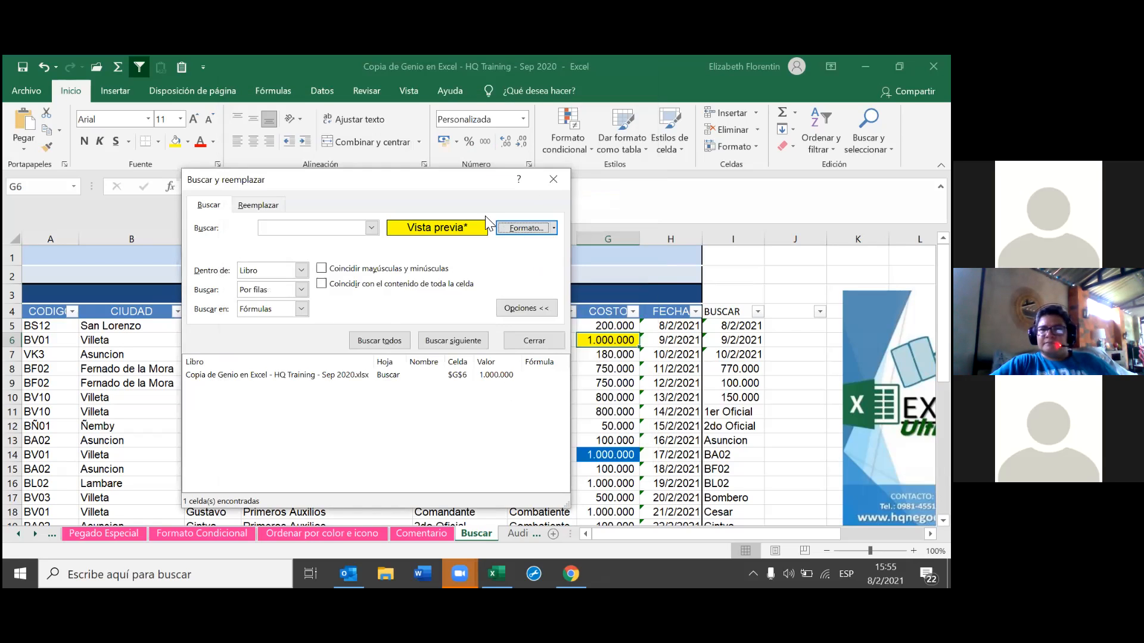
# Clear the search format and find all cells containing "Fernado de la Mora" in the whole workbook
pyautogui.click(554, 228)
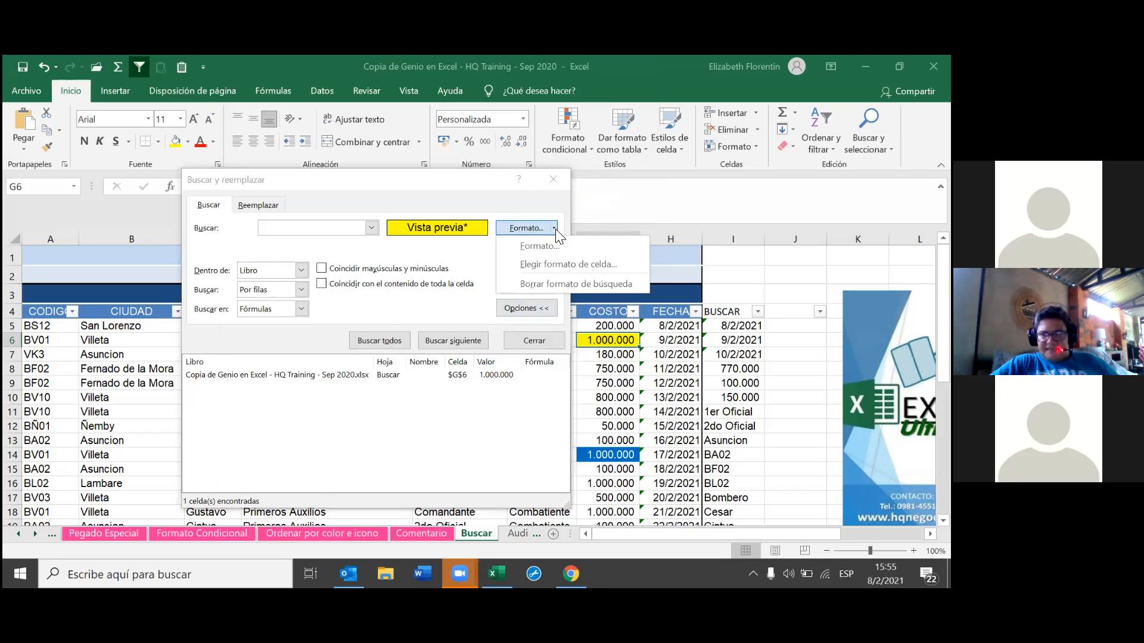
pyautogui.click(561, 283)
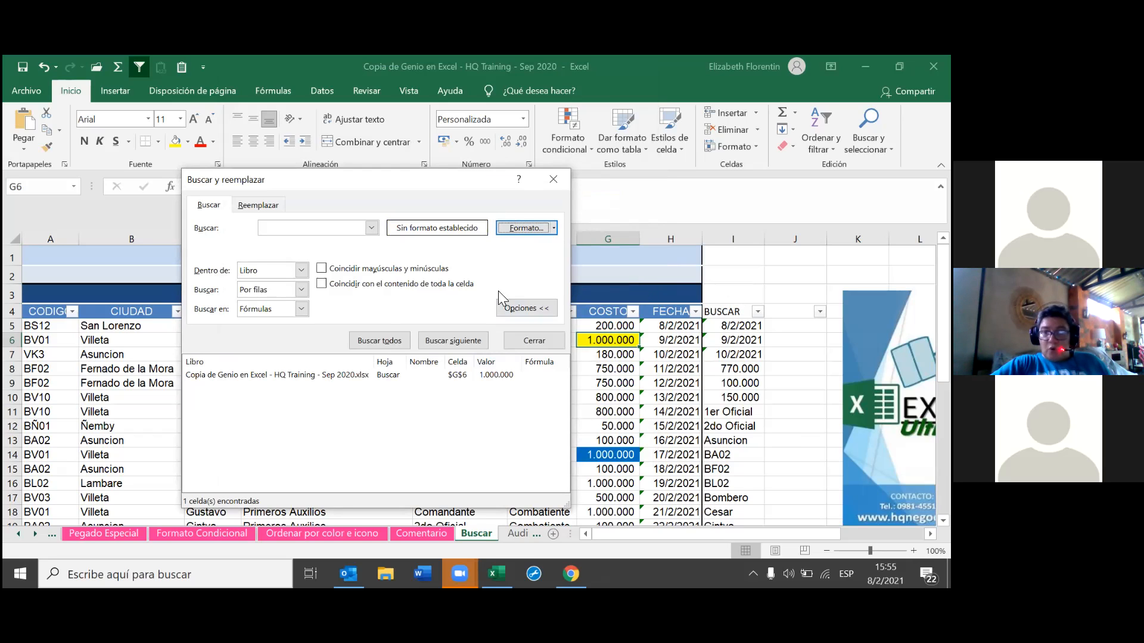
pyautogui.click(283, 229)
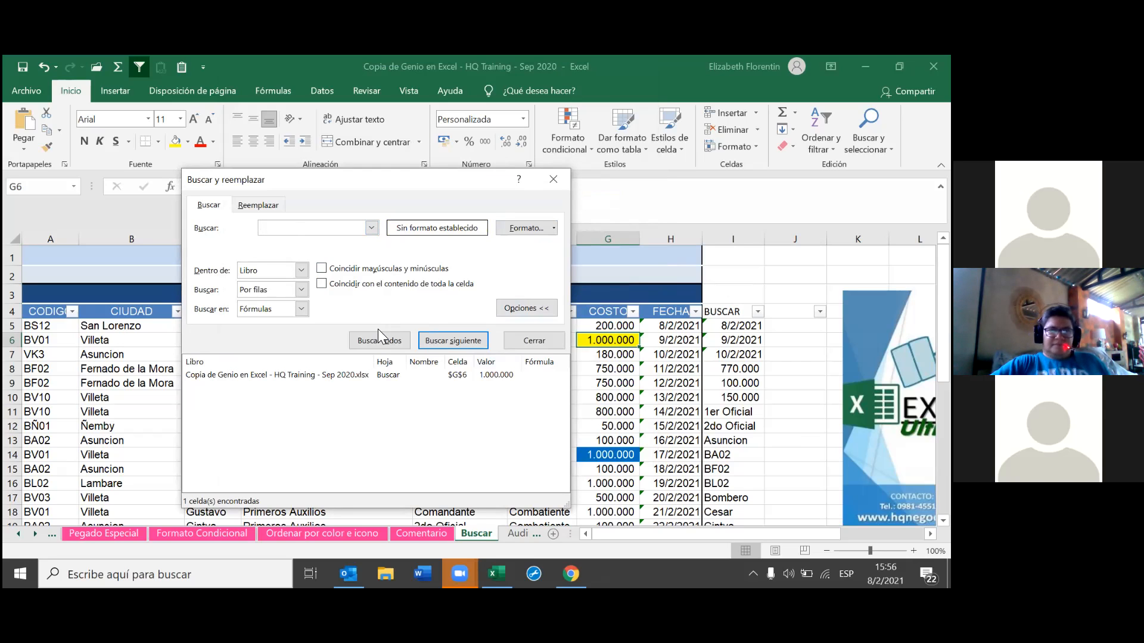
pyautogui.write('Fer')
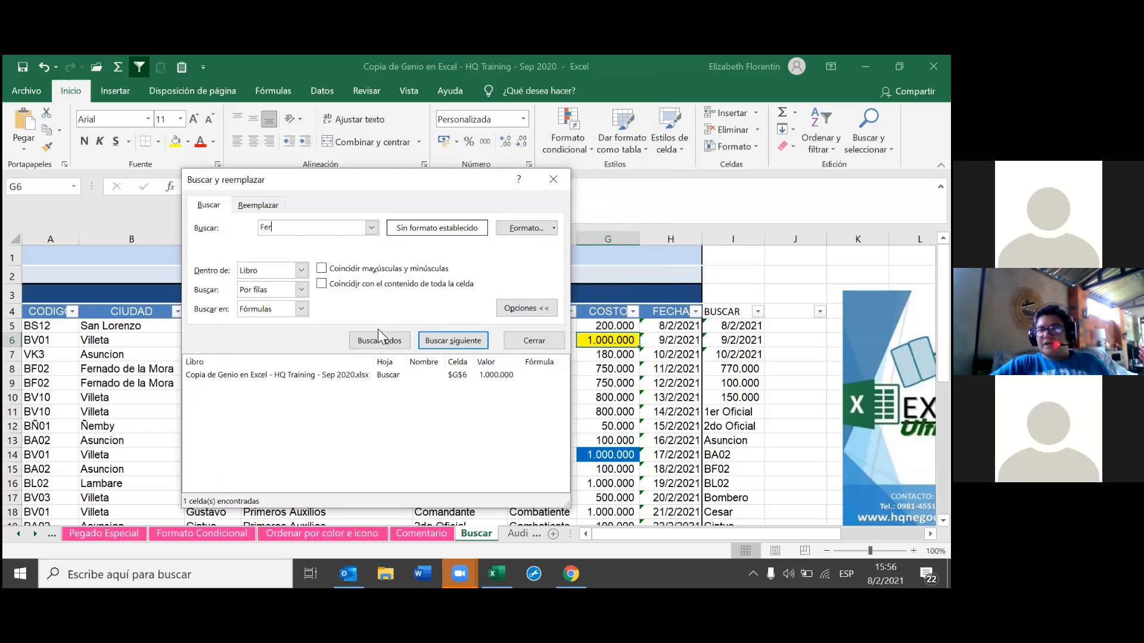
pyautogui.write('nad')
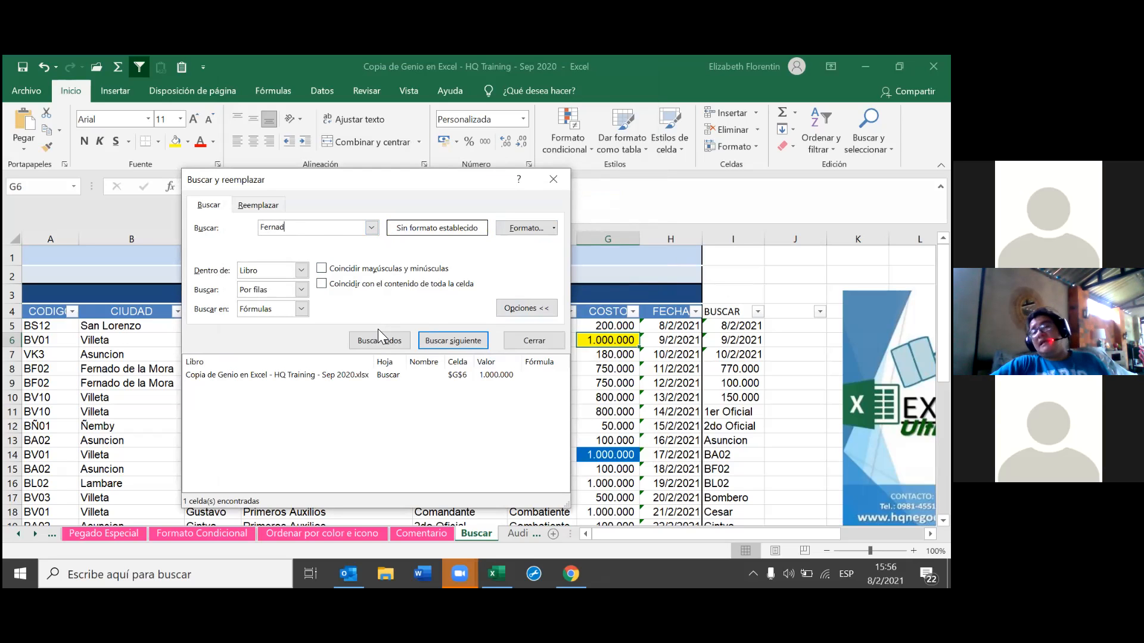
pyautogui.write('o')
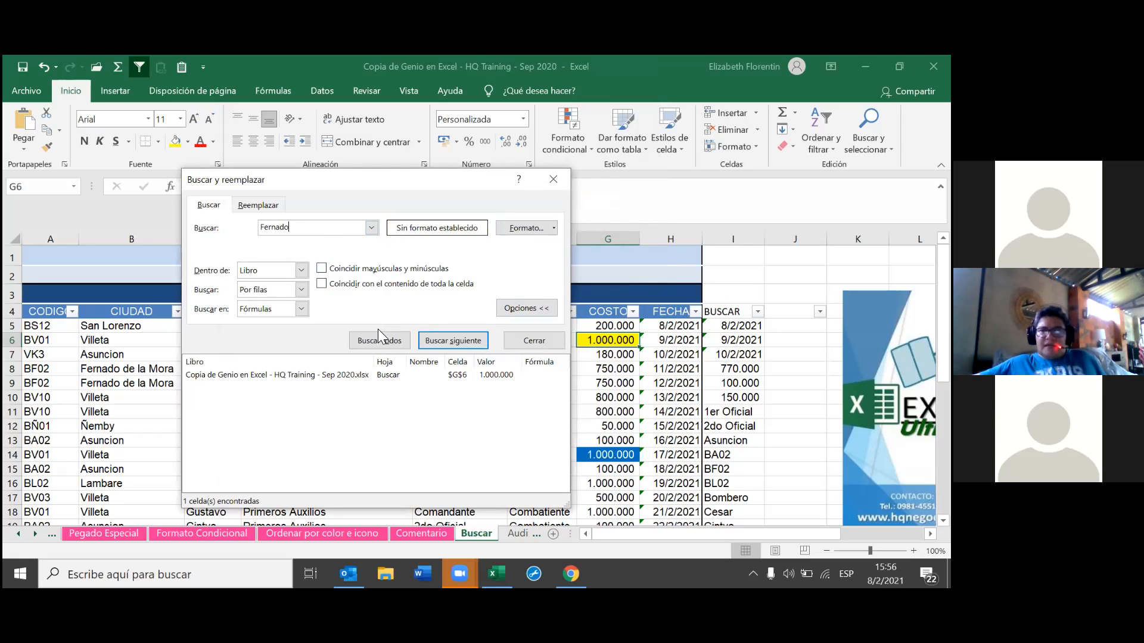
pyautogui.write(' de la m')
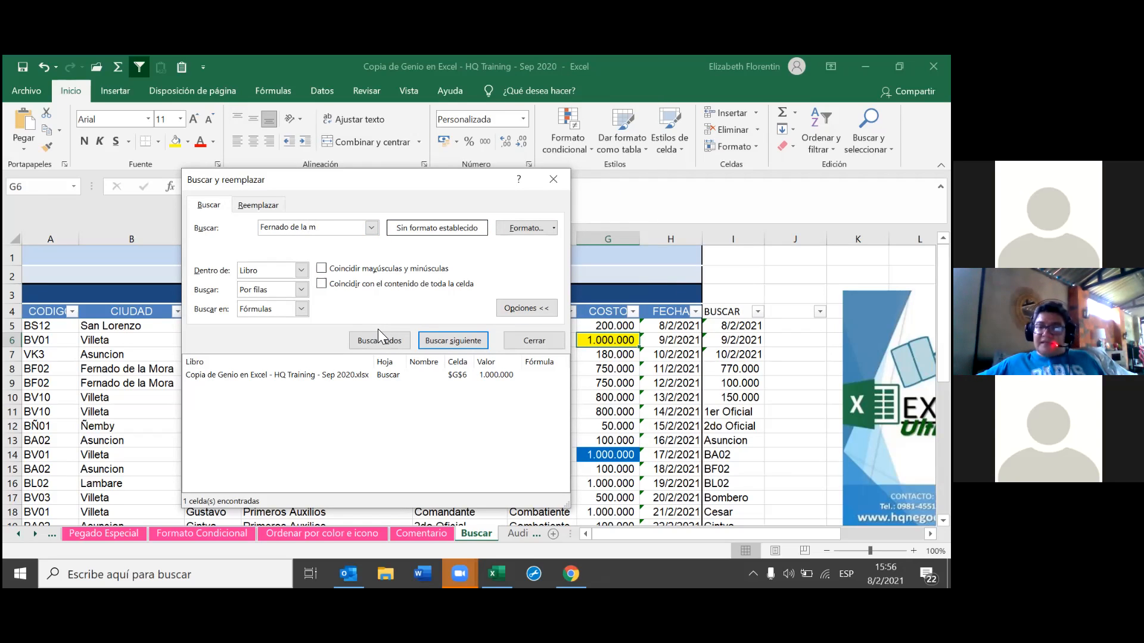
pyautogui.press('BackSpace')
pyautogui.write('Mora')
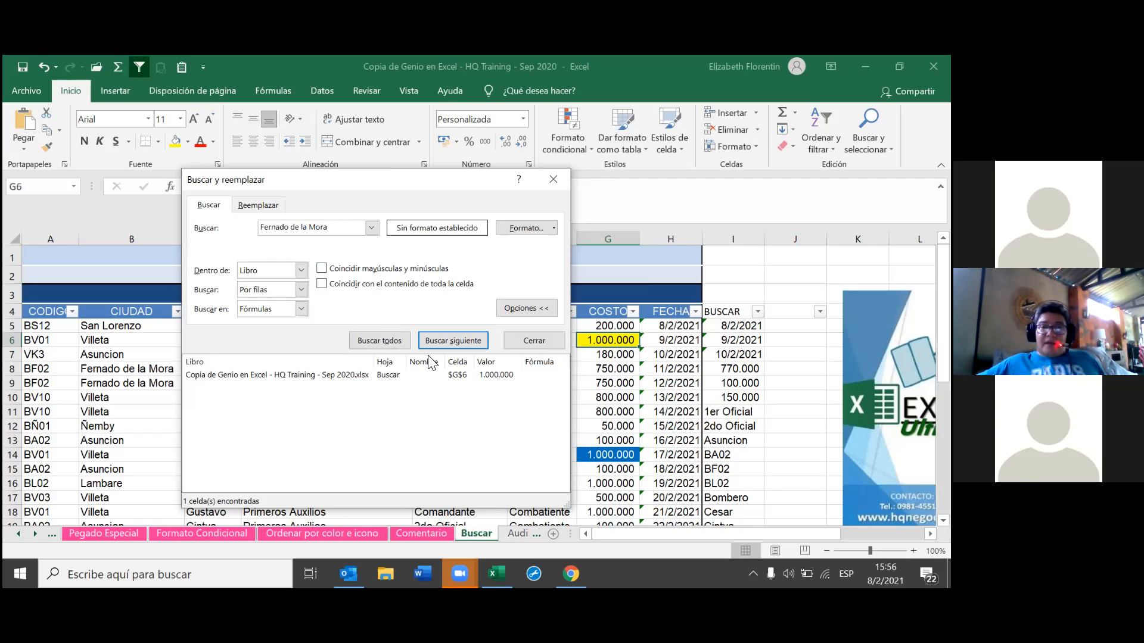
pyautogui.click(393, 340)
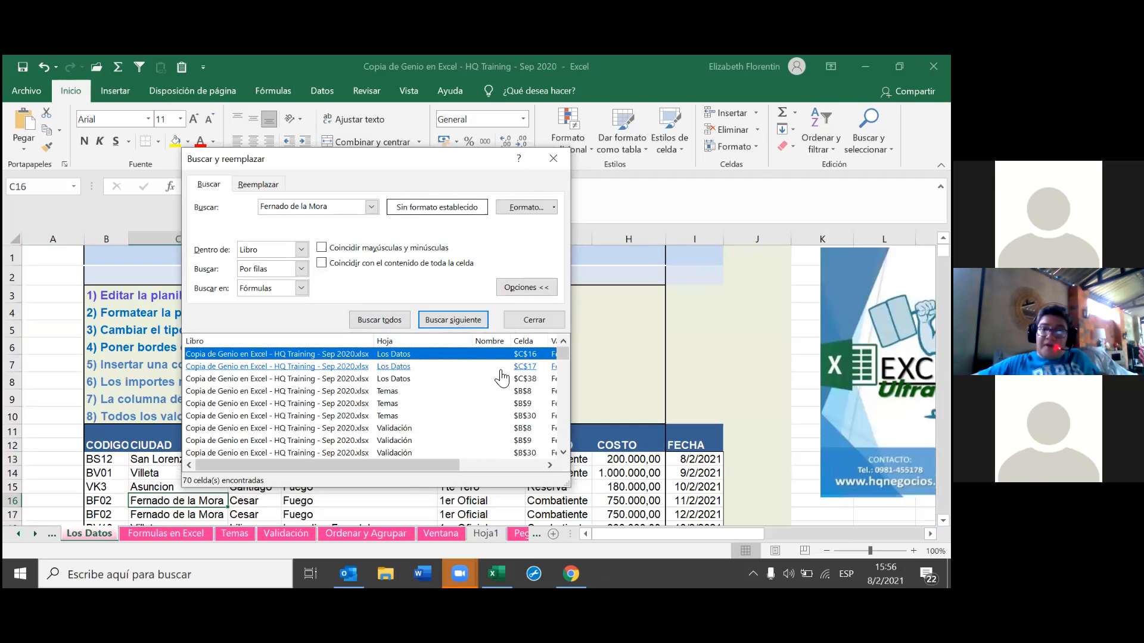
# Examine which sheets and cells are listed in the search results for "Fernado de la Mora"
pyautogui.scroll(-6, 393, 417)
pyautogui.scroll(-8, 382, 443)
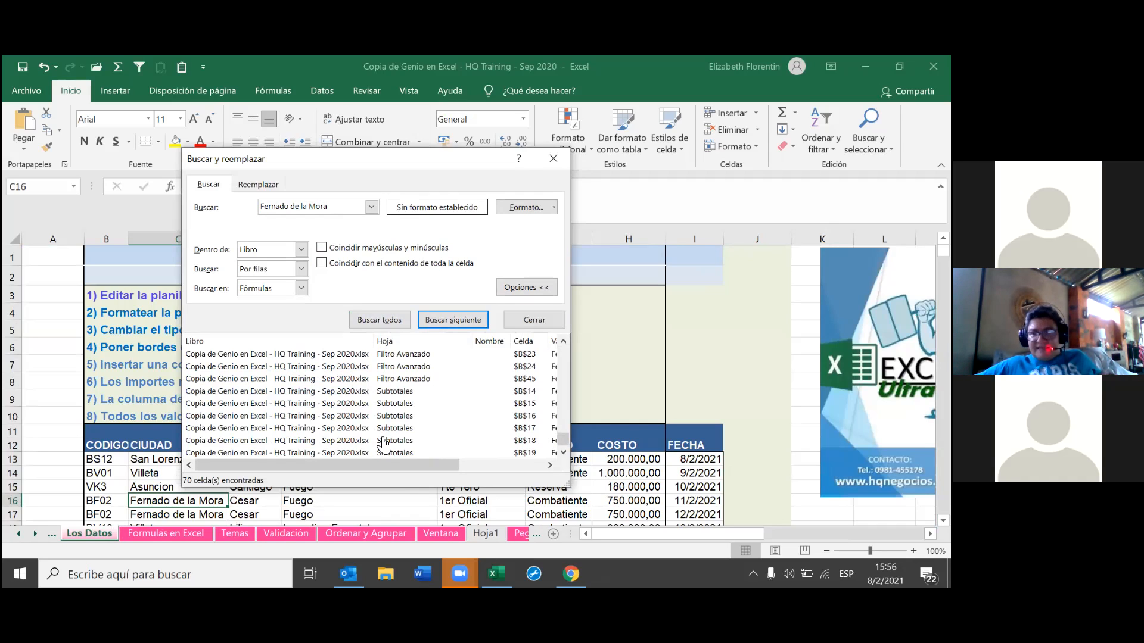
pyautogui.scroll(3, 384, 443)
pyautogui.scroll(10, 385, 443)
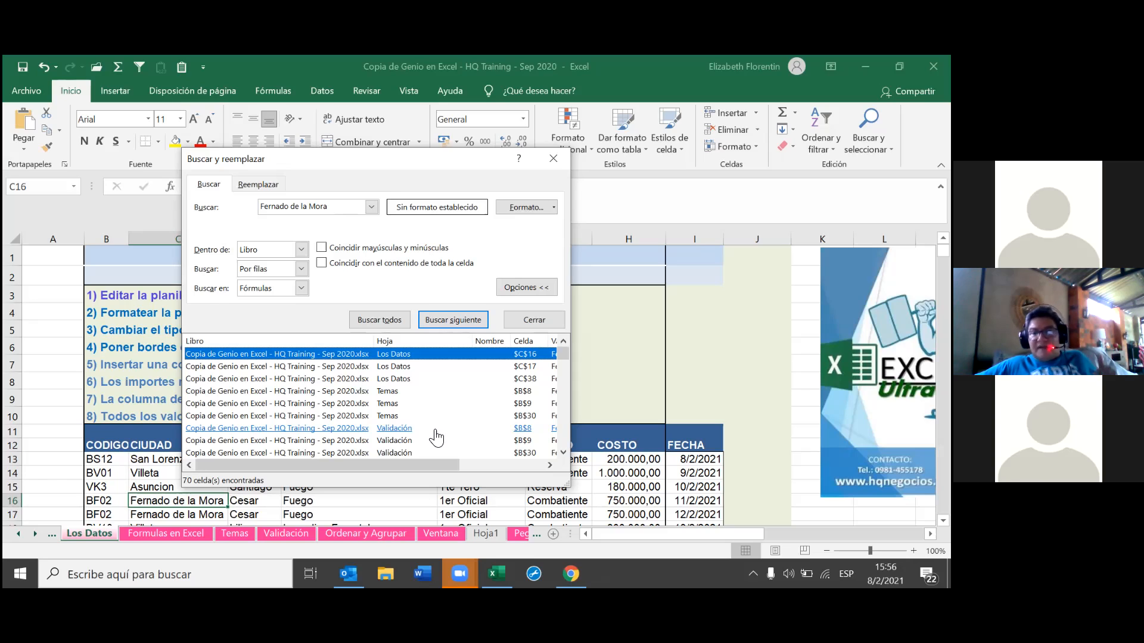
pyautogui.scroll(-3, 436, 438)
pyautogui.scroll(-3, 437, 438)
pyautogui.scroll(3, 437, 438)
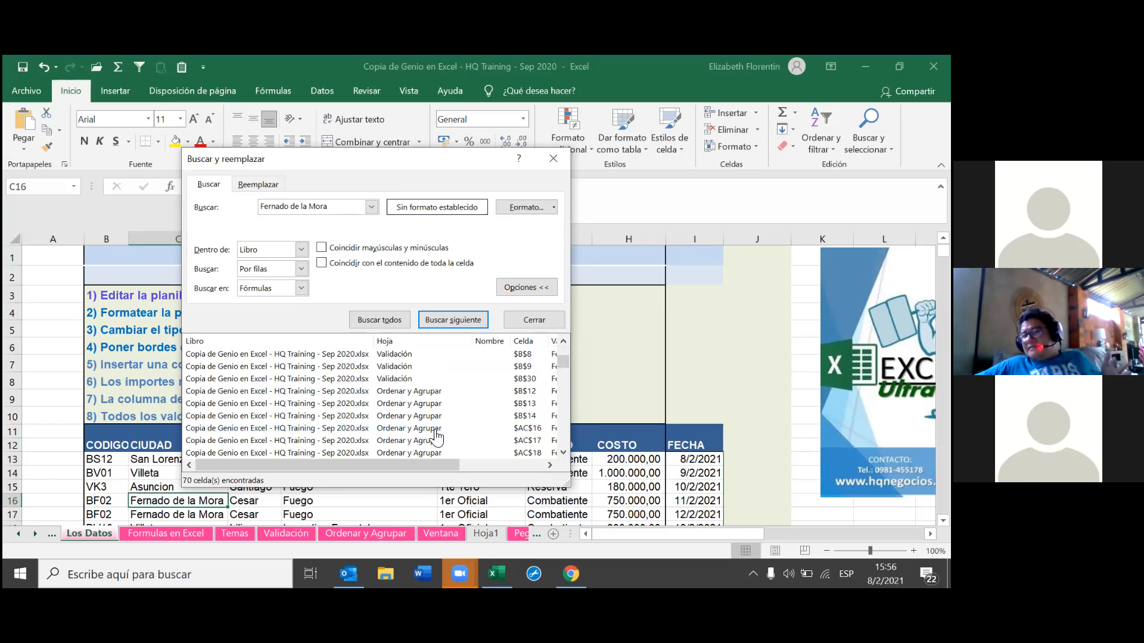
pyautogui.scroll(-1, 436, 437)
pyautogui.scroll(-5, 436, 438)
pyautogui.scroll(-8, 434, 439)
pyautogui.scroll(-4, 441, 446)
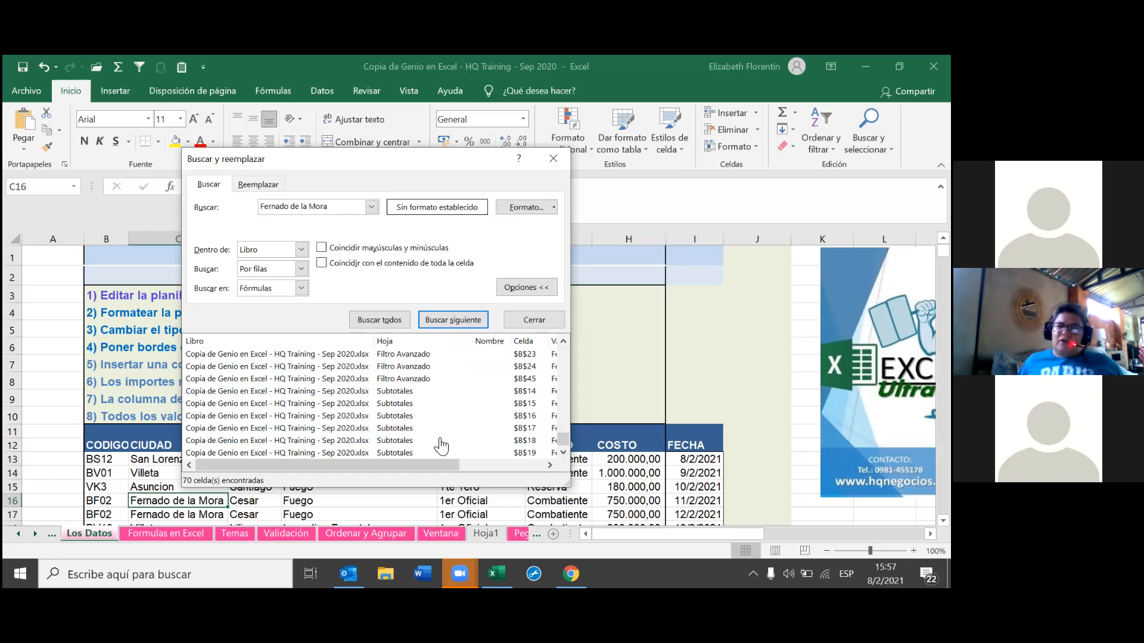
# Go to the found matches in cells B16, B17 and B18 of the Subtotales sheet
pyautogui.click(298, 416)
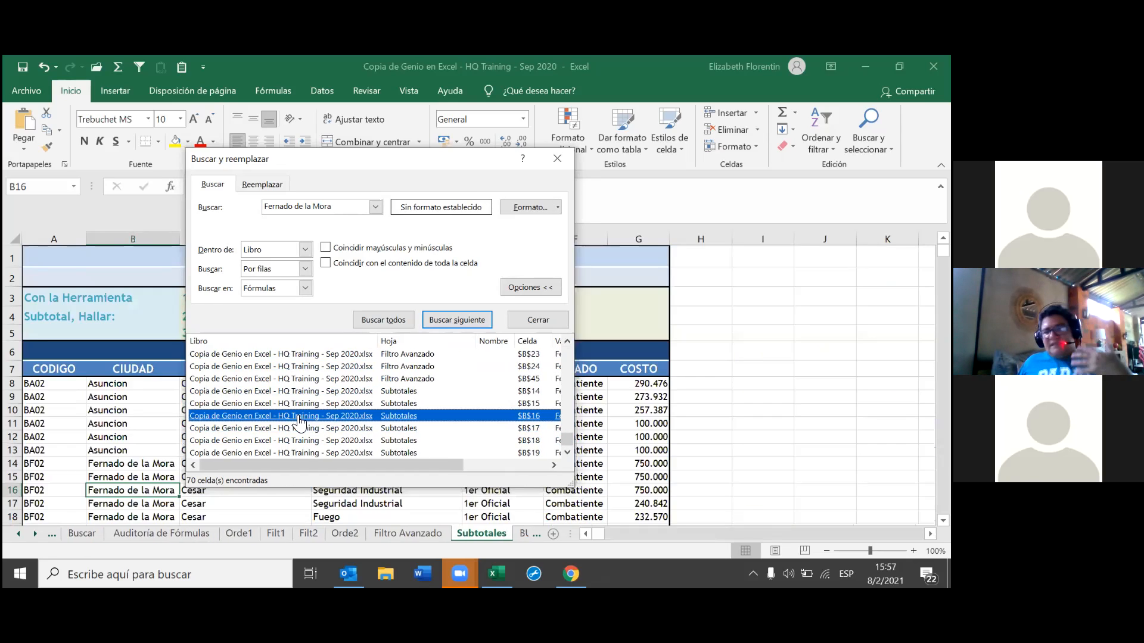
pyautogui.click(346, 429)
pyautogui.click(335, 442)
pyautogui.scroll(4, 335, 426)
pyautogui.scroll(2, 335, 417)
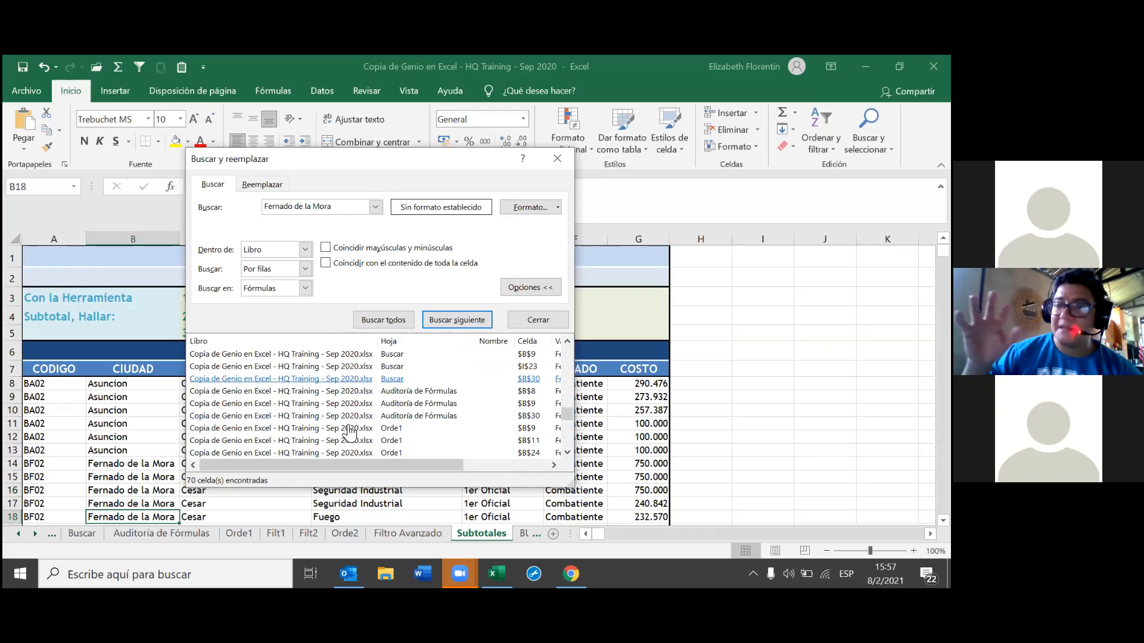
# Go to the found matches in Orde1 cell B9, Auditoría de Fórmulas cell B9 and Los Datos cell C16
pyautogui.click(372, 428)
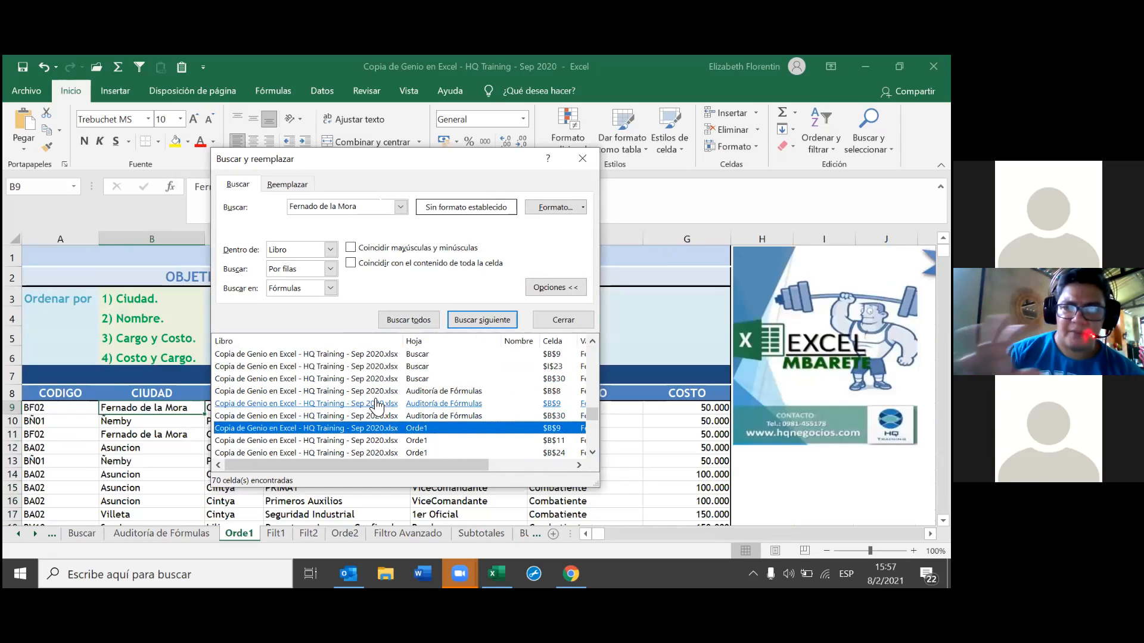
pyautogui.click(376, 404)
pyautogui.scroll(-5, 376, 407)
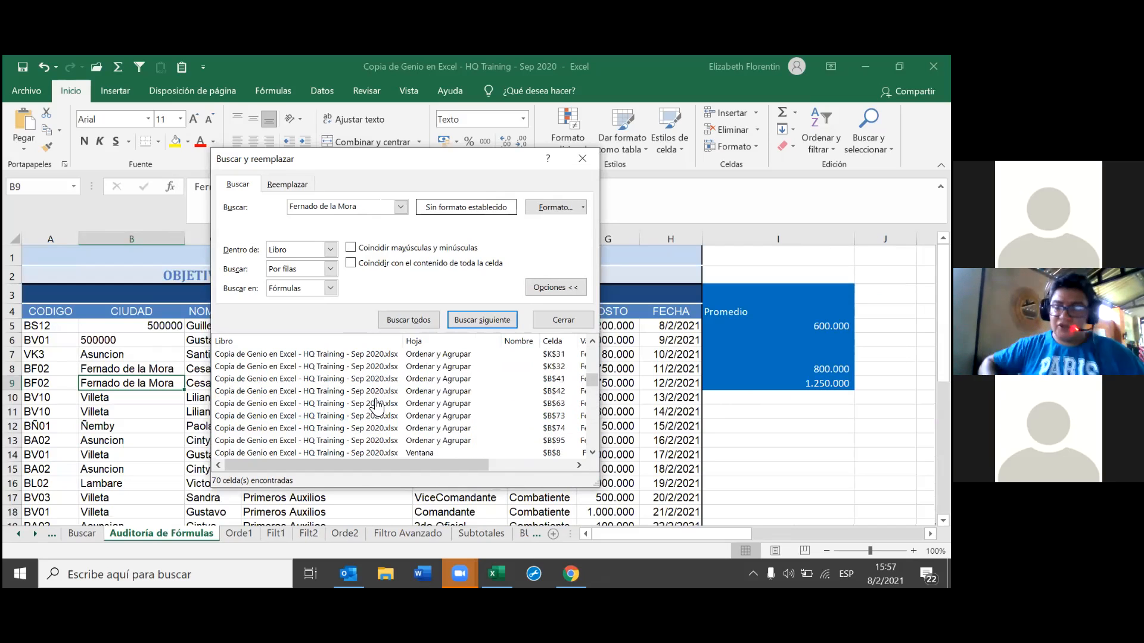
pyautogui.scroll(3, 366, 381)
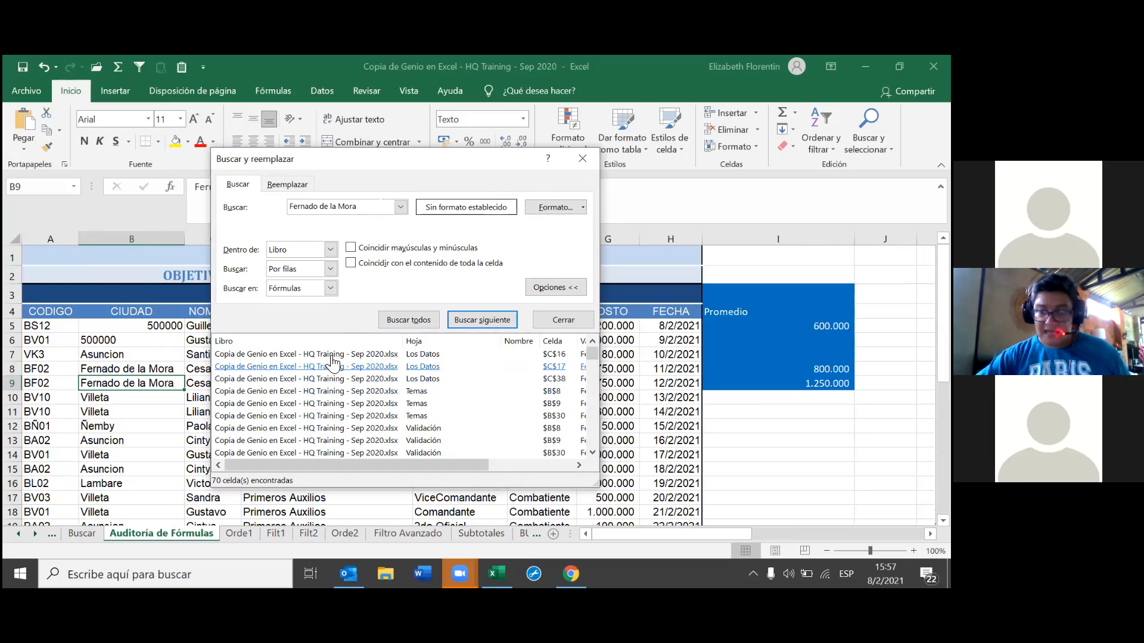
pyautogui.click(357, 356)
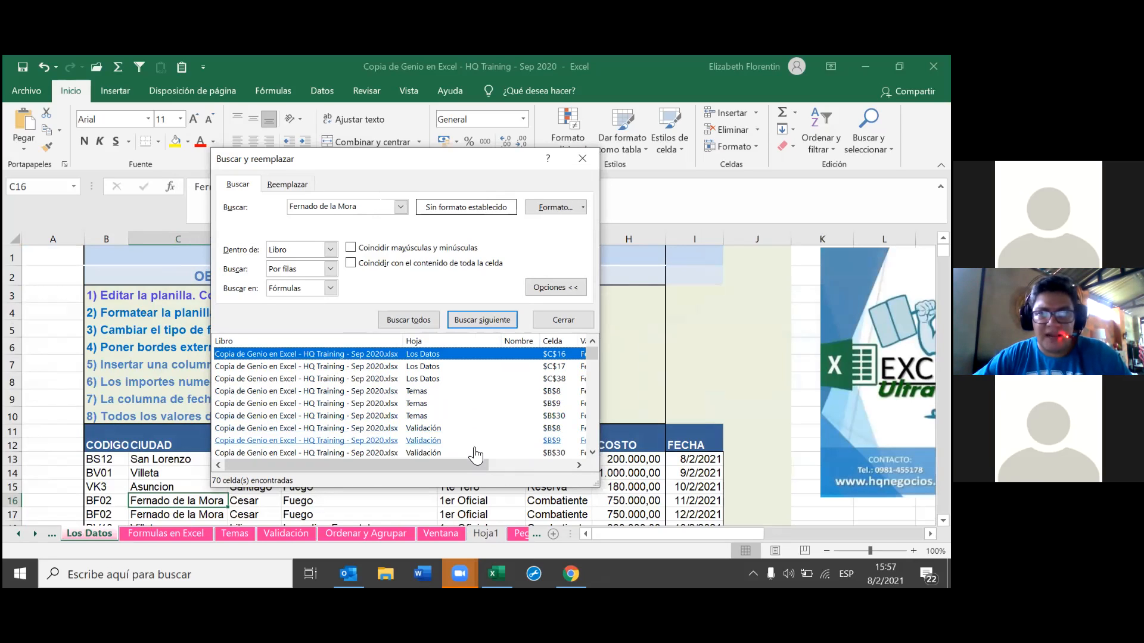
pyautogui.scroll(-5, 468, 429)
pyautogui.scroll(-5, 468, 434)
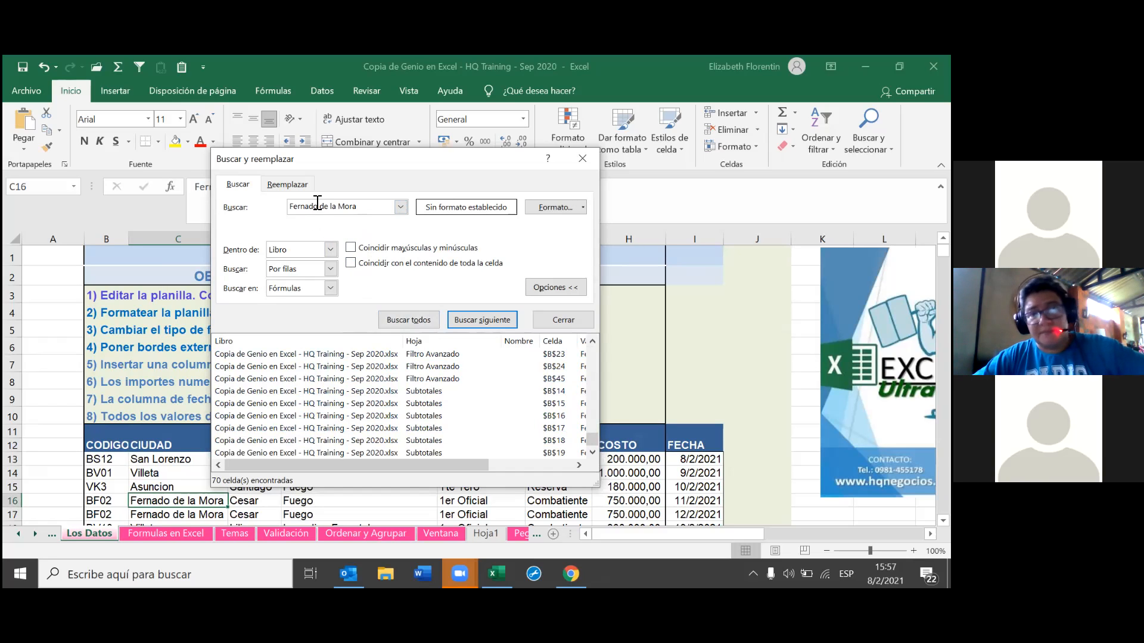
# Set "Fernando de la Mora" as the replacement text for "Fernado de la Mora"
pyautogui.click(291, 185)
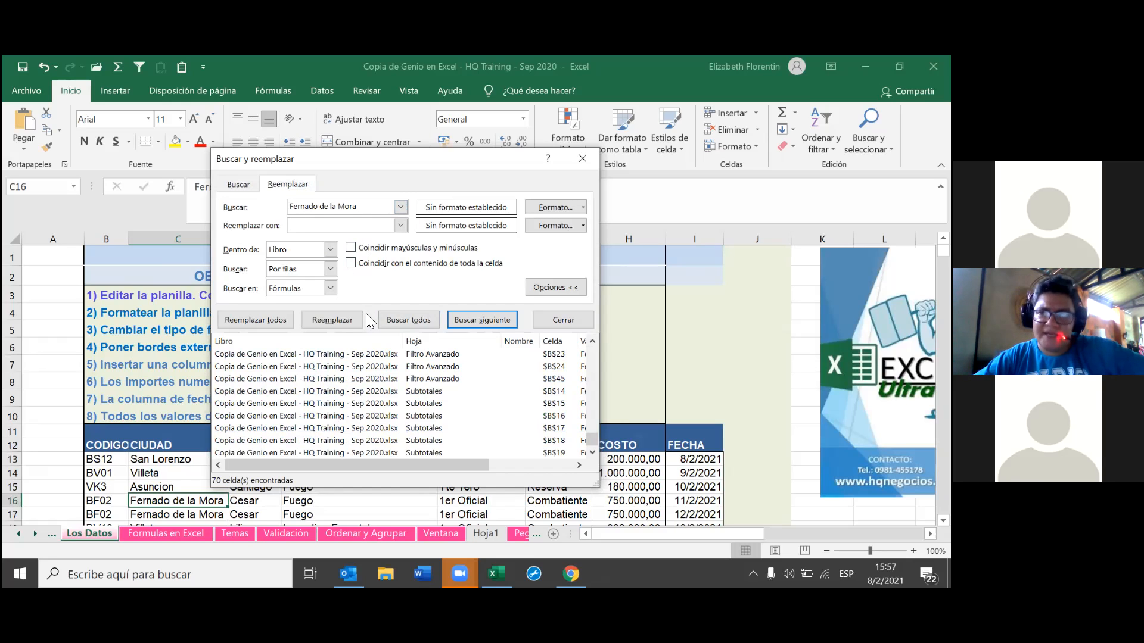
pyautogui.write('f')
pyautogui.press('BackSpace')
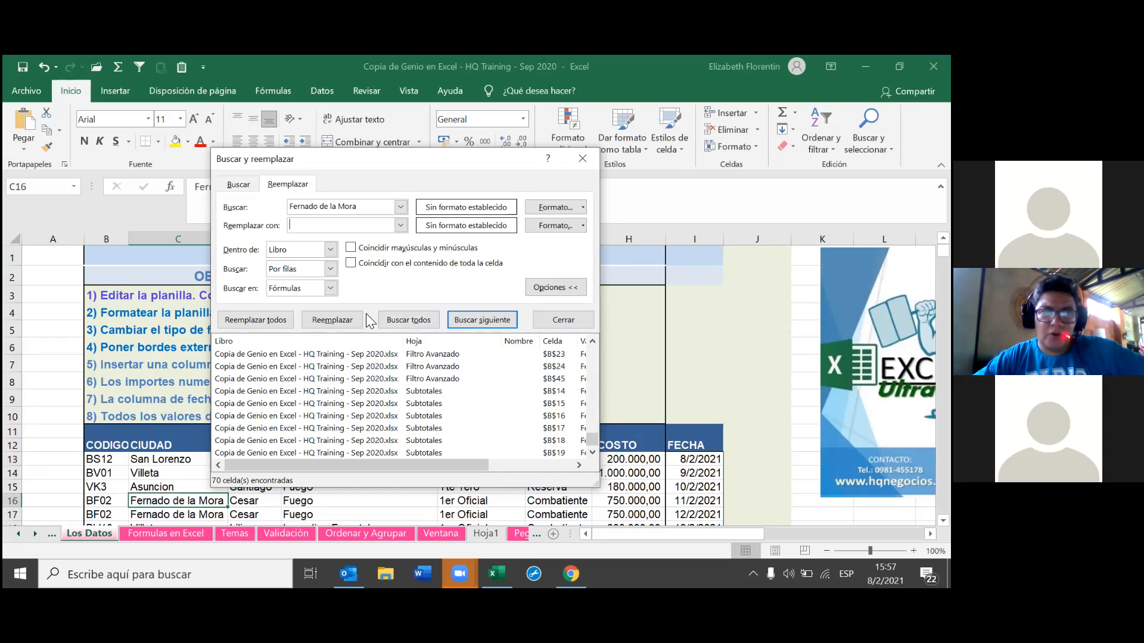
pyautogui.write('Fernando de la Mora')
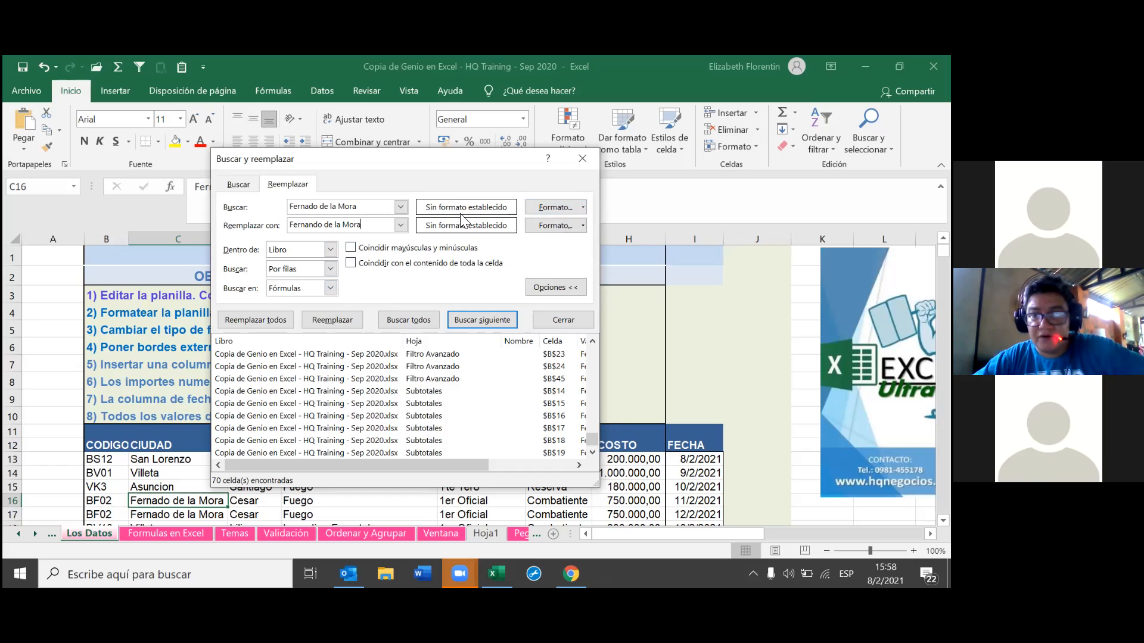
# Set an olive green font colour as the format of the replacement text "Fernando de la Mora"
pyautogui.click(583, 225)
pyautogui.click(569, 243)
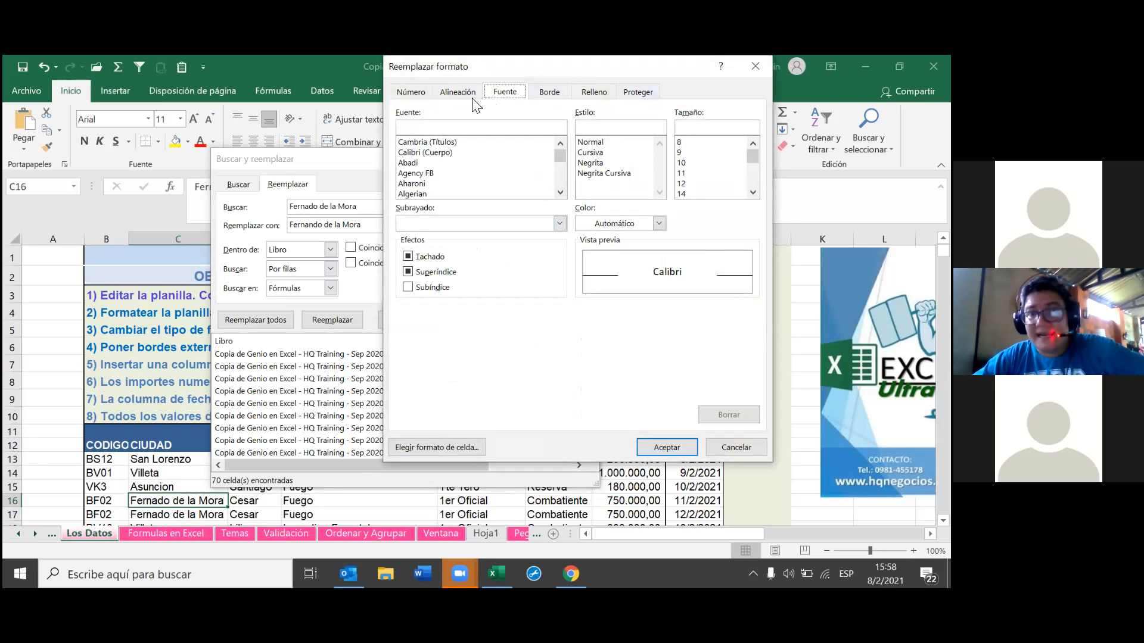
pyautogui.click(595, 92)
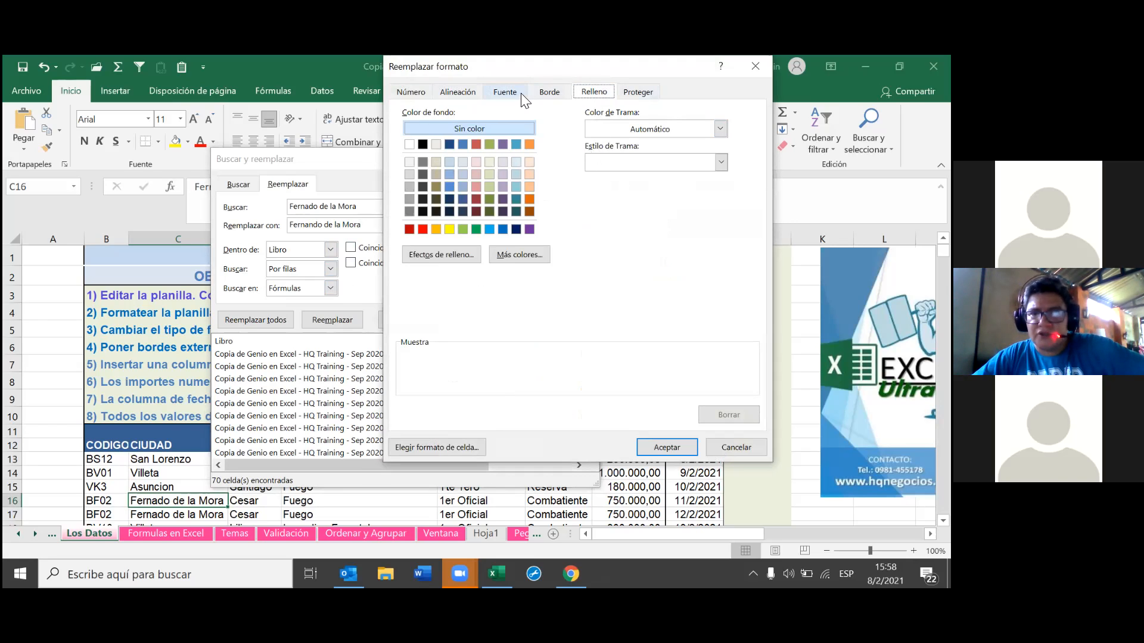
pyautogui.click(504, 96)
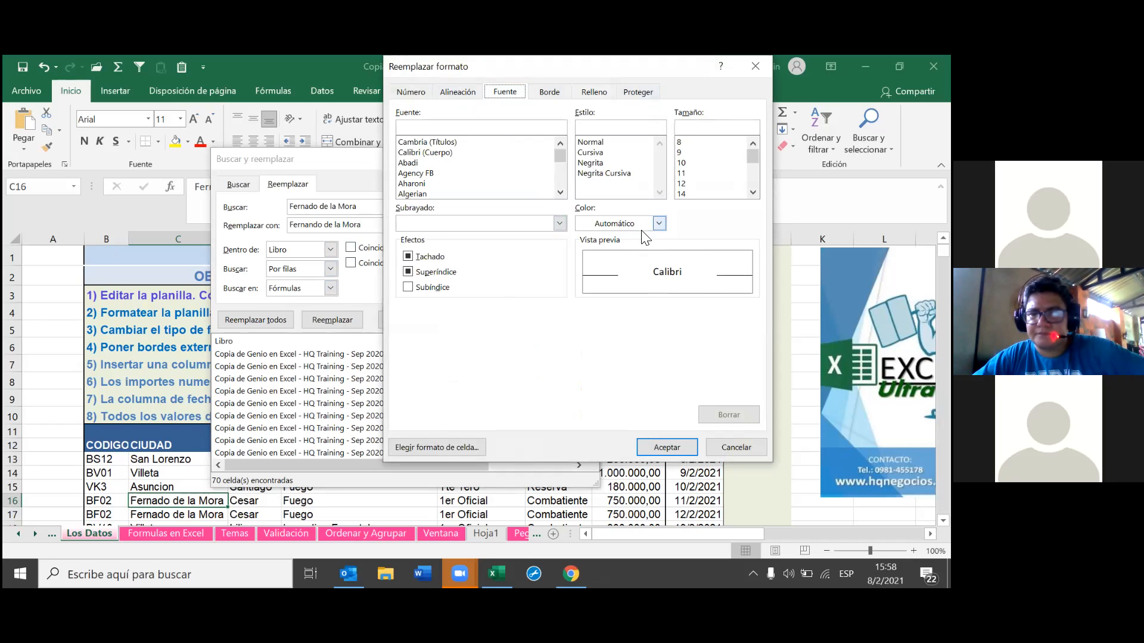
pyautogui.click(658, 224)
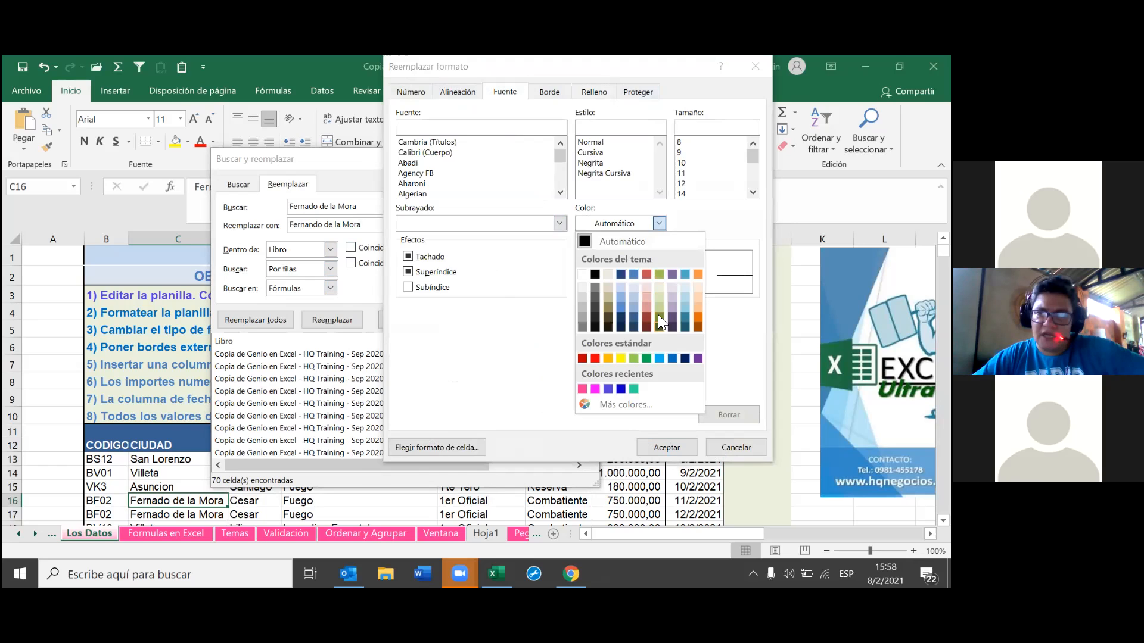
pyautogui.click(658, 315)
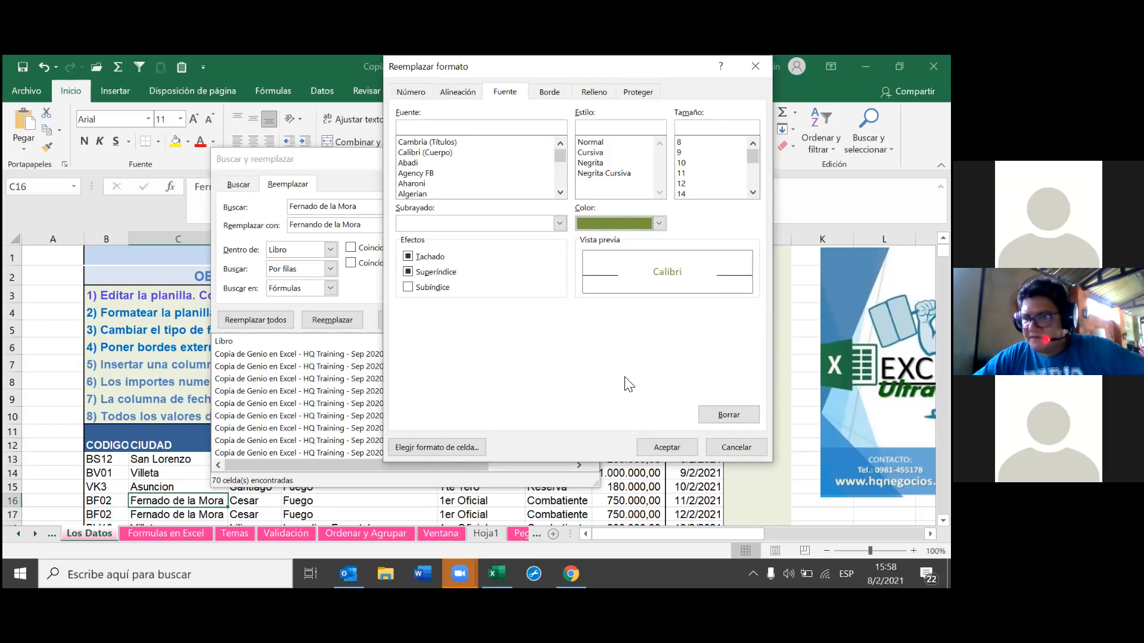
pyautogui.click(676, 451)
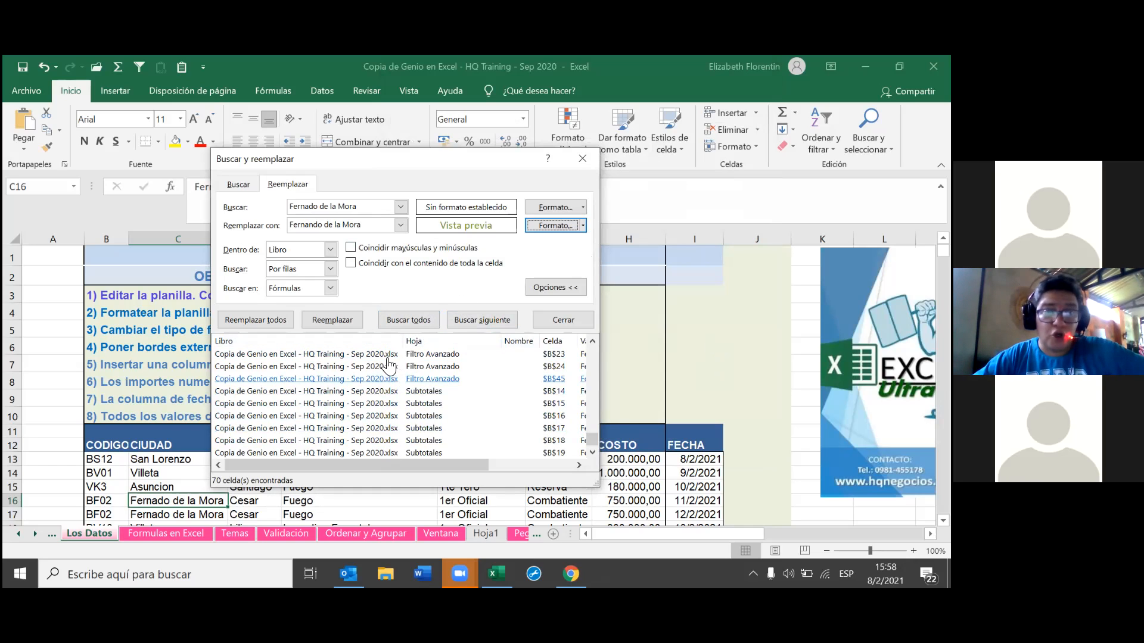
# Replace all occurrences of "Fernado de la Mora" in the workbook with the olive green "Fernando de la Mora"
pyautogui.click(256, 320)
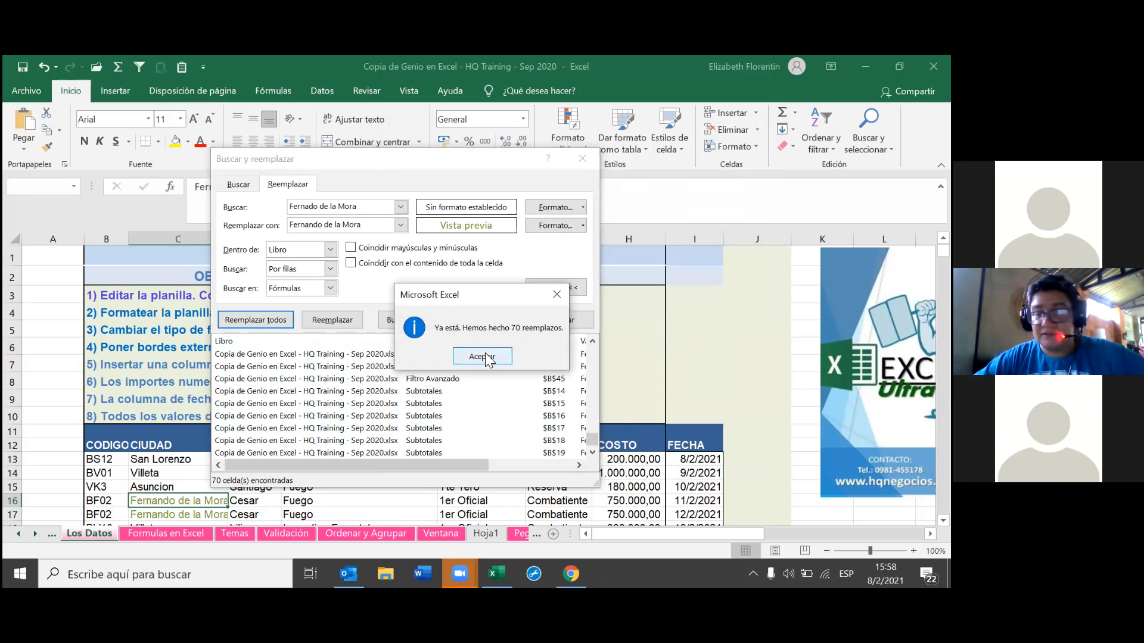
pyautogui.click(481, 356)
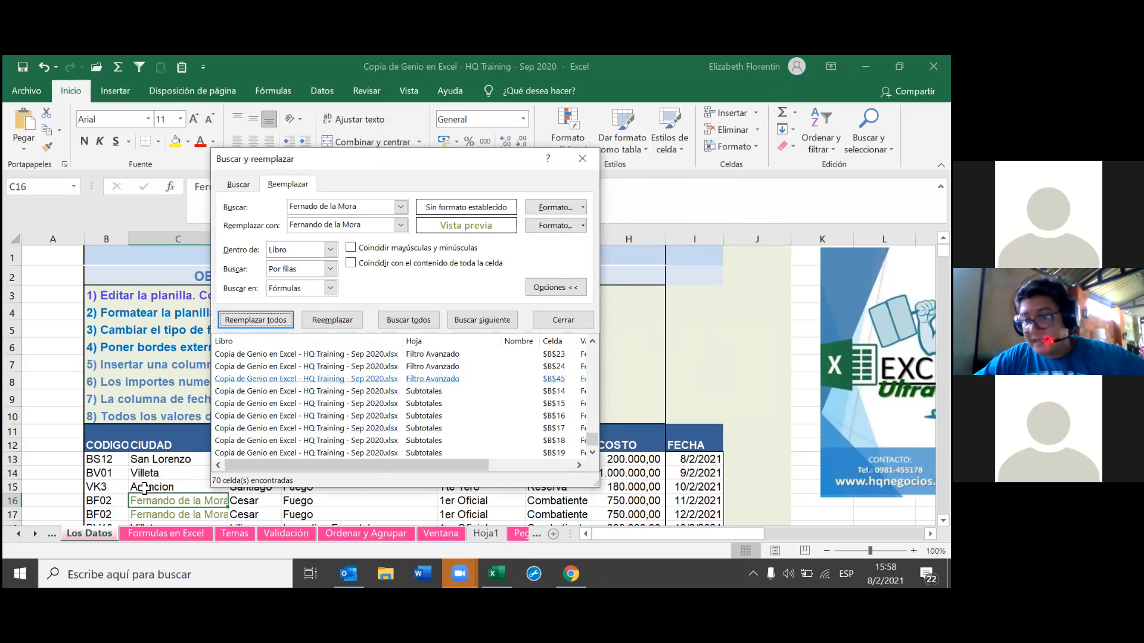
pyautogui.scroll(-2, 194, 511)
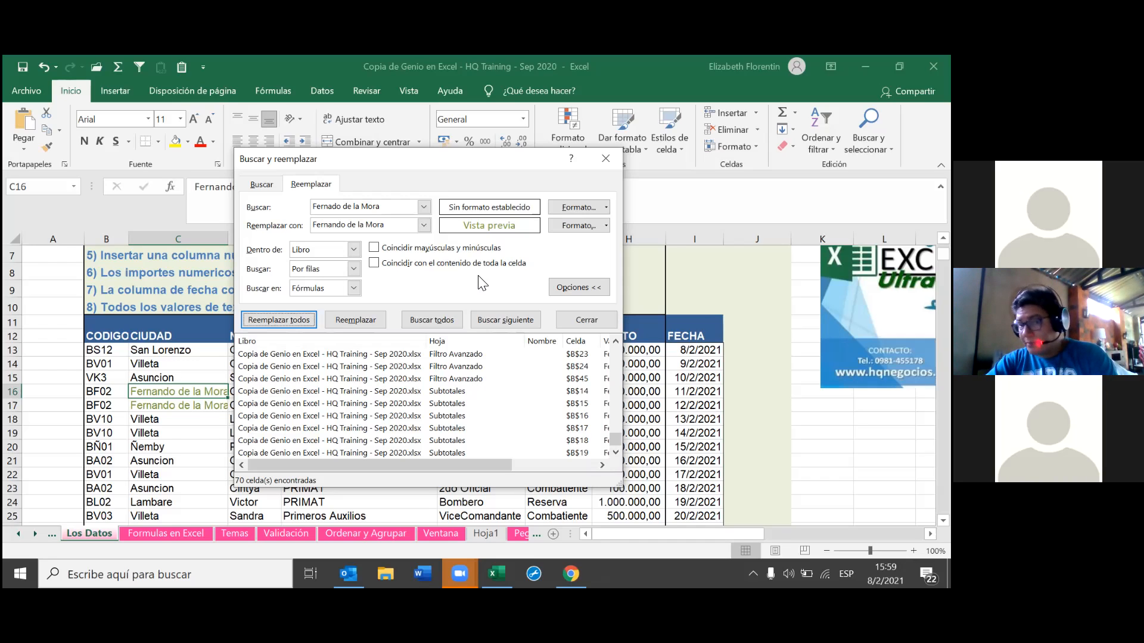
# Go to the listed match in cell B8 of the Buscar sheet and close Find and Replace
pyautogui.click(32, 533)
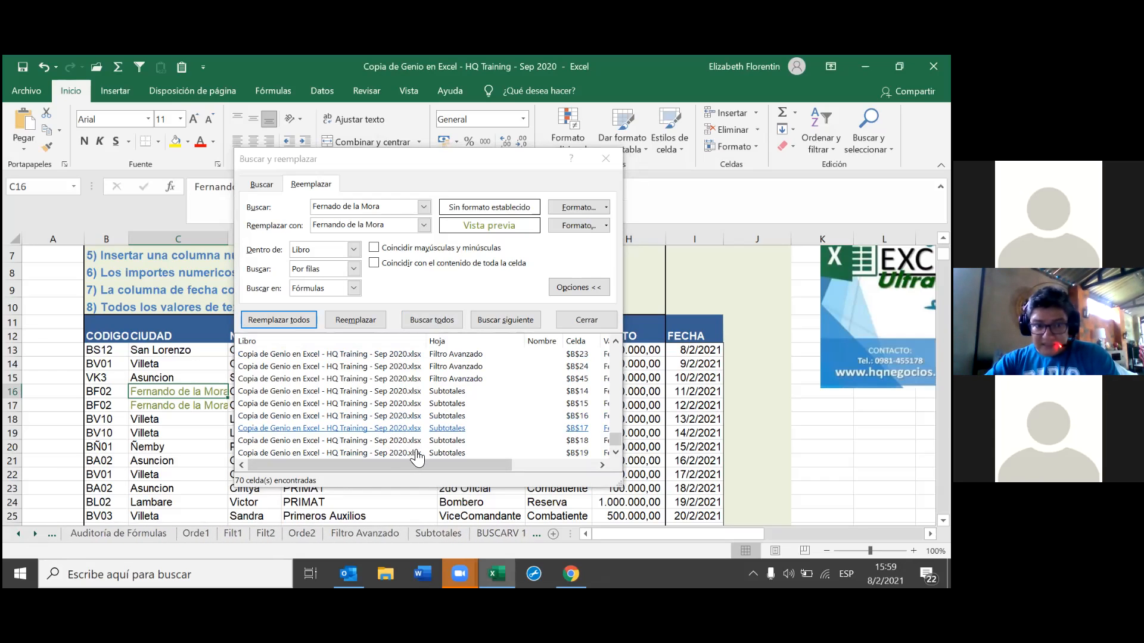
pyautogui.scroll(6, 486, 443)
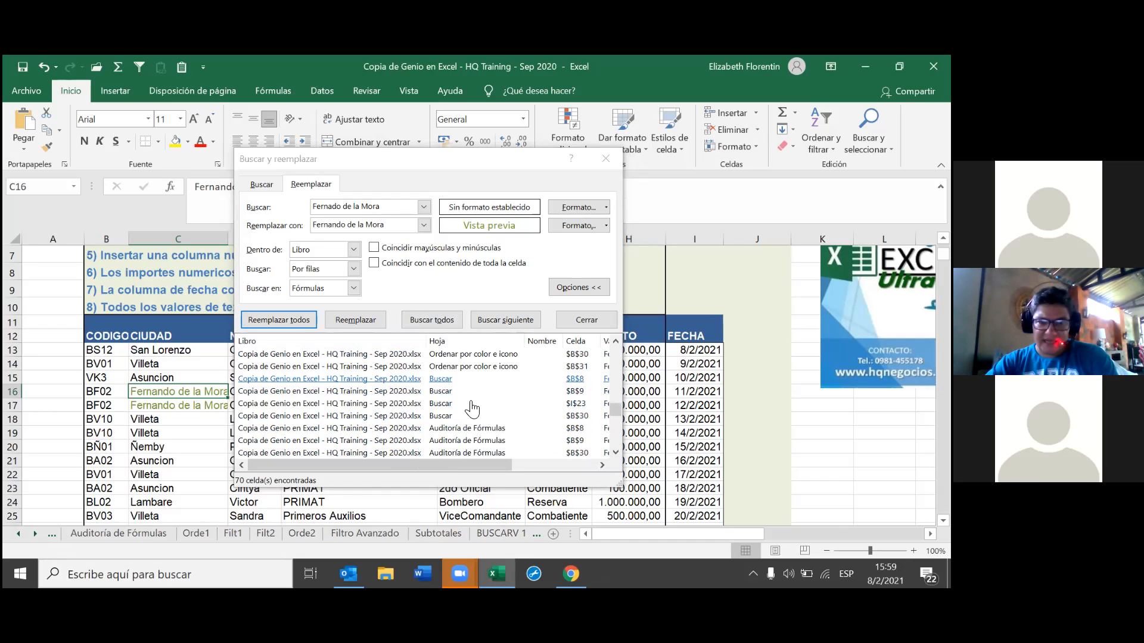
pyautogui.click(593, 455)
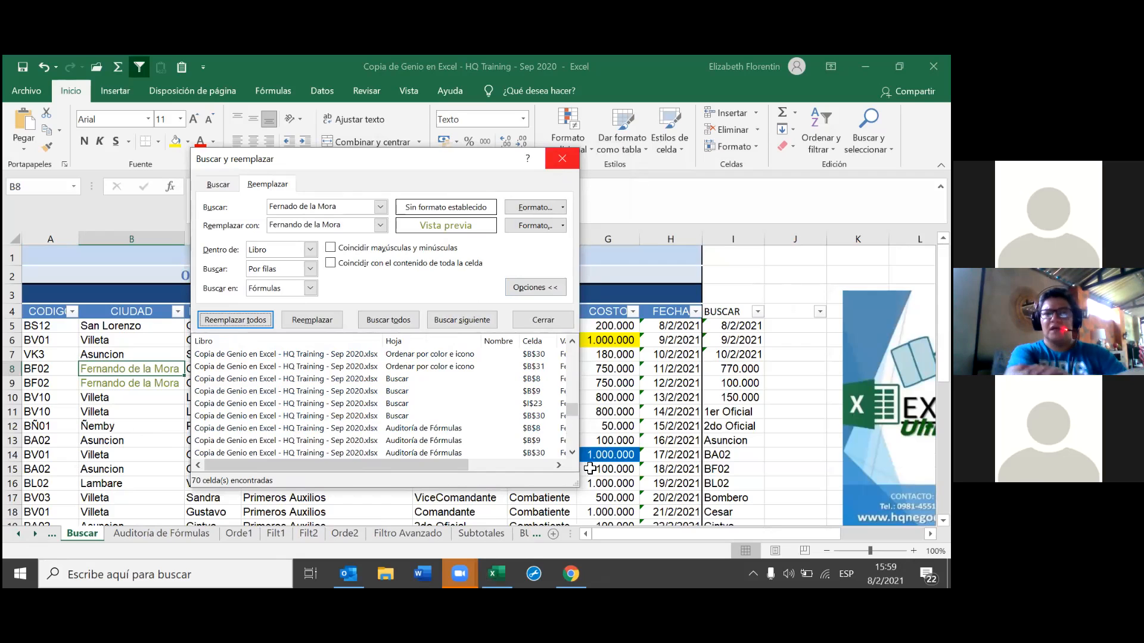
pyautogui.press('Escape')
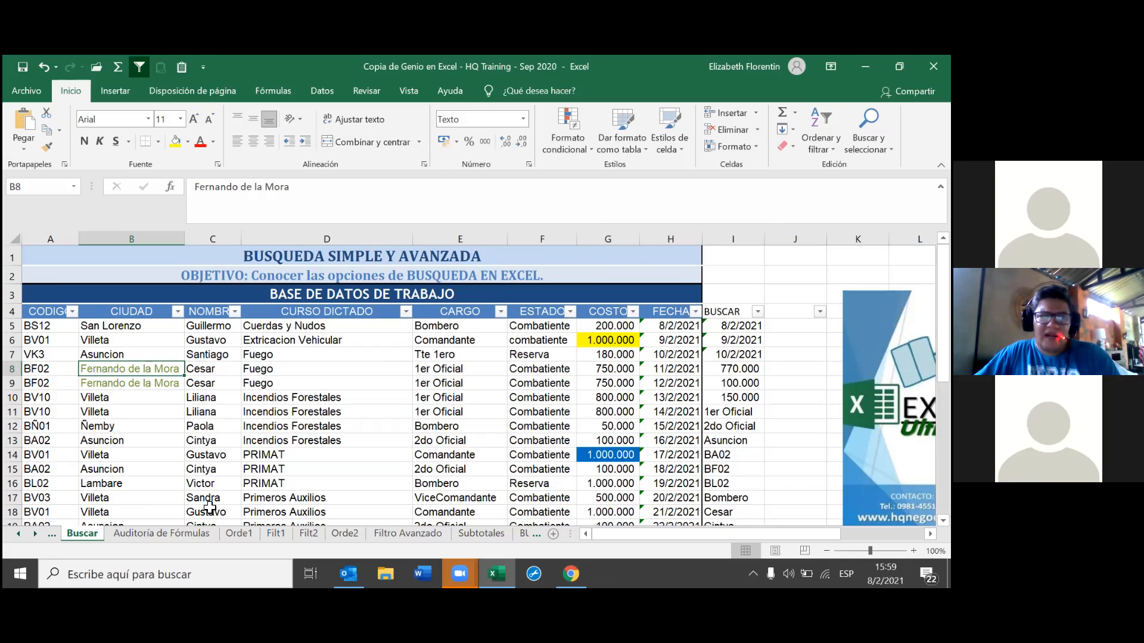
# Search the whole workbook for all cells containing "villeta" with upper and lower case matching enabled
pyautogui.hotkey('ctrl', 'b')
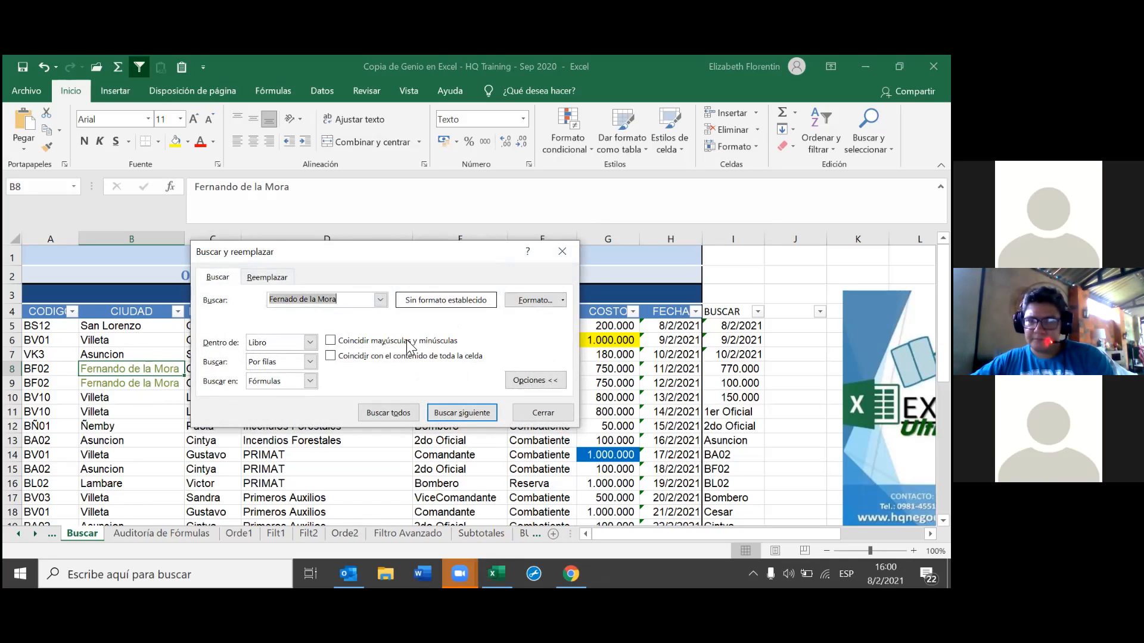
pyautogui.click(331, 341)
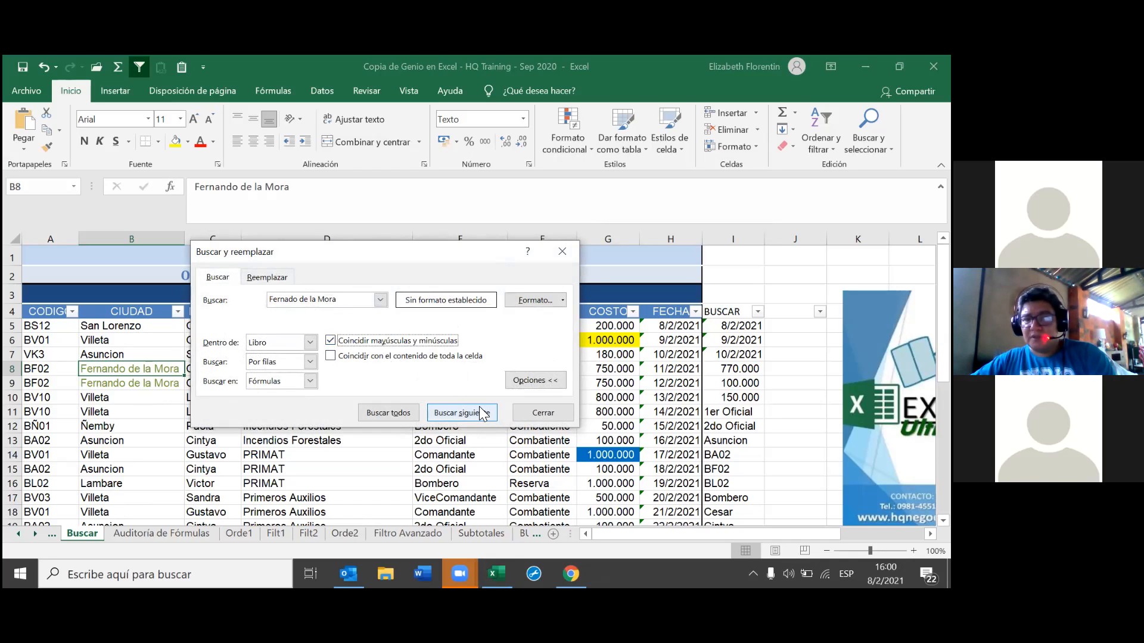
pyautogui.click(293, 299)
pyautogui.write('n')
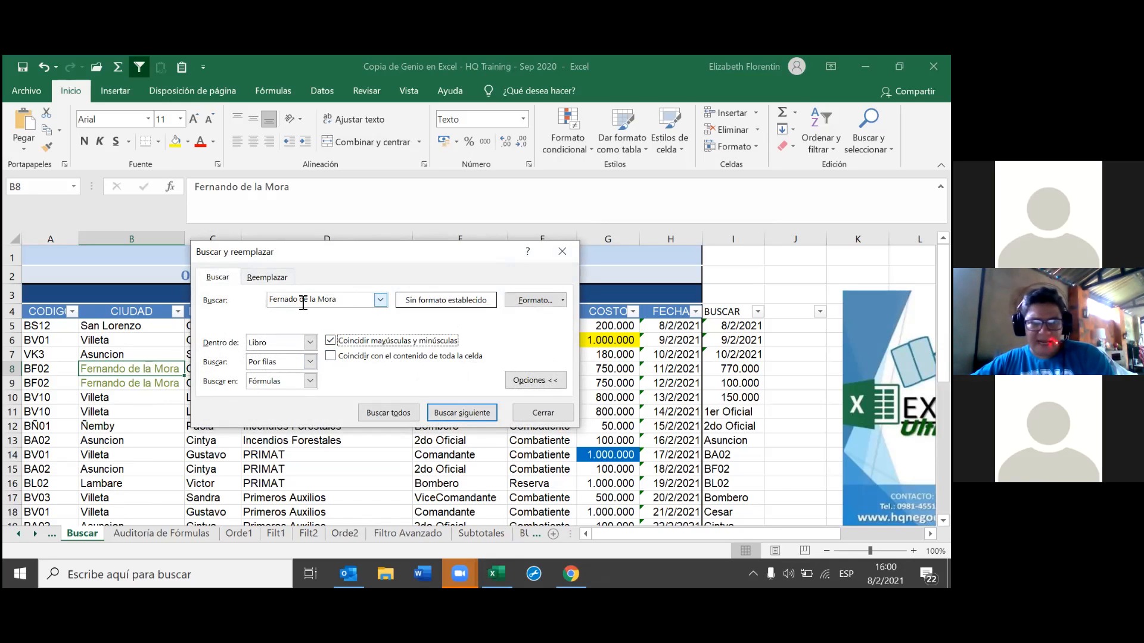
pyautogui.moveTo(348, 300); pyautogui.dragTo(249, 312)
pyautogui.moveTo(344, 300); pyautogui.dragTo(250, 300)
pyautogui.press('BackSpace')
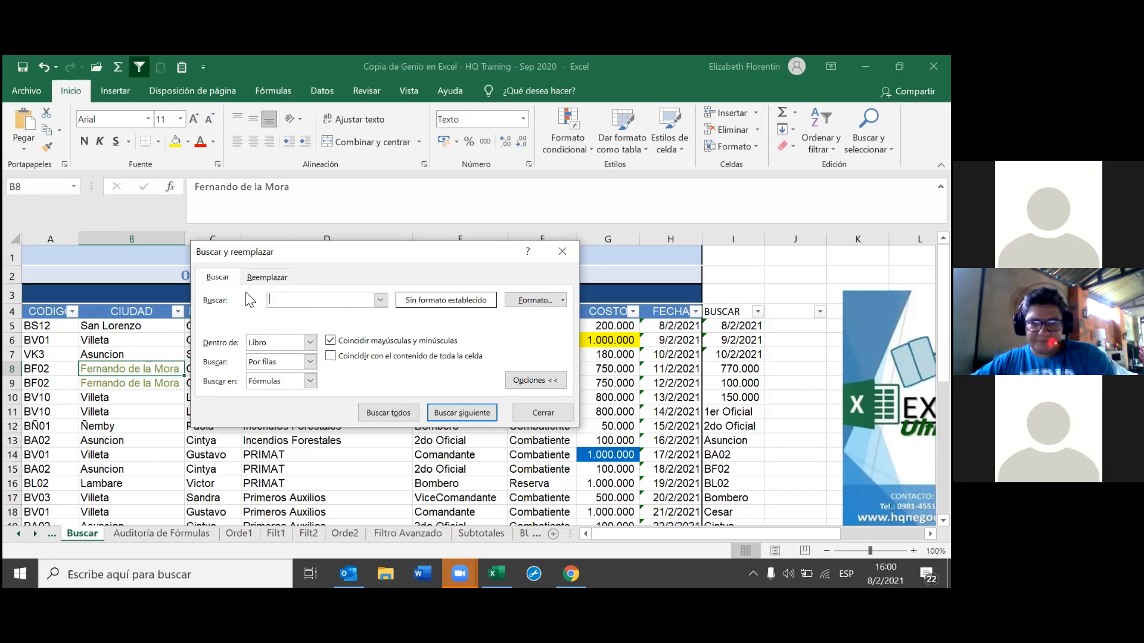
pyautogui.write('V')
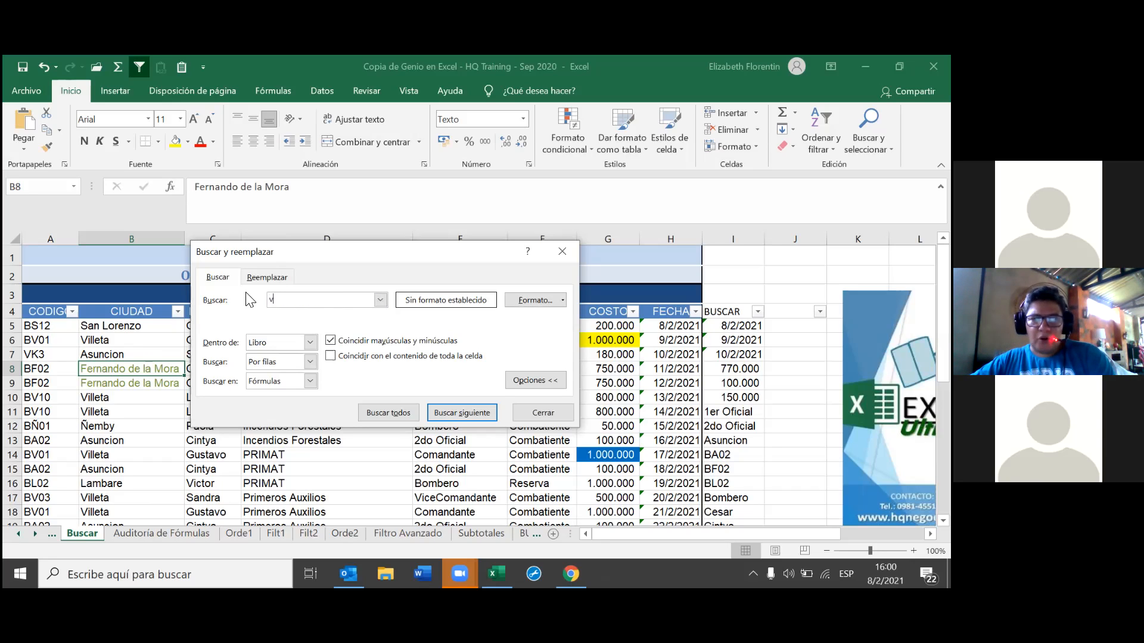
pyautogui.write('illeta')
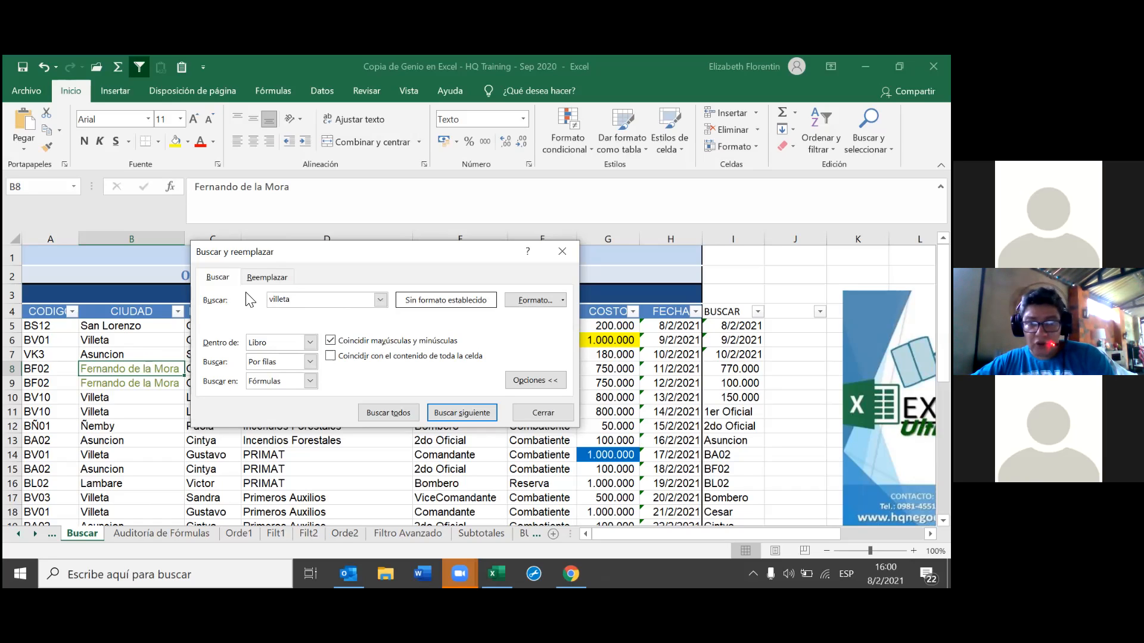
pyautogui.click(374, 412)
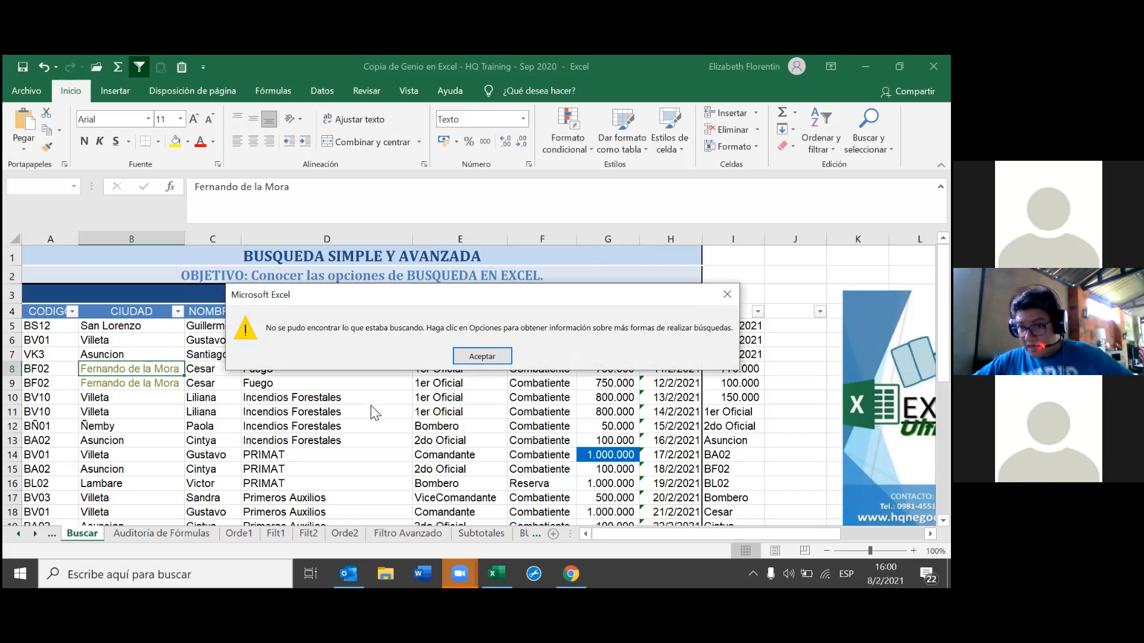
pyautogui.click(479, 357)
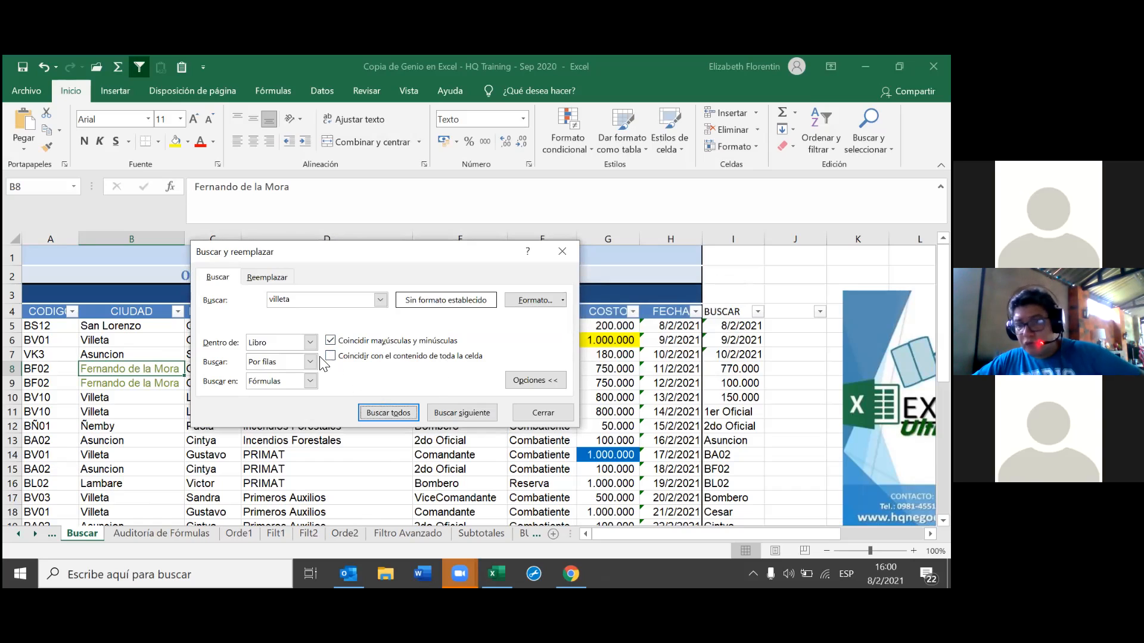
# Limit the search scope to the current sheet and find all "villeta" entries with case matching enabled
pyautogui.click(330, 342)
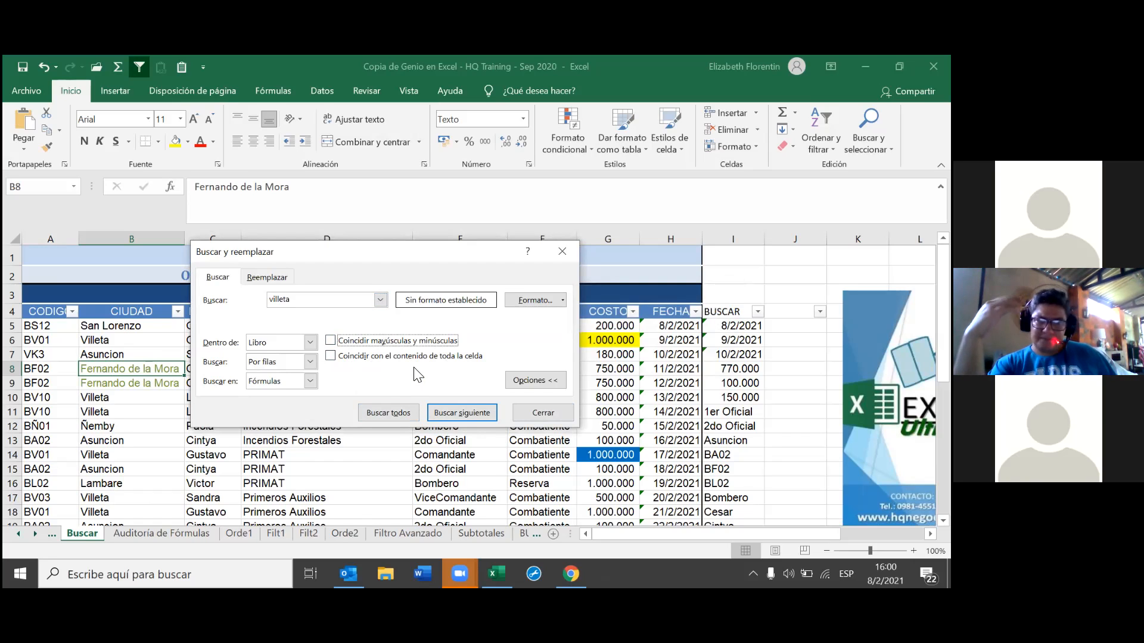
pyautogui.click(311, 343)
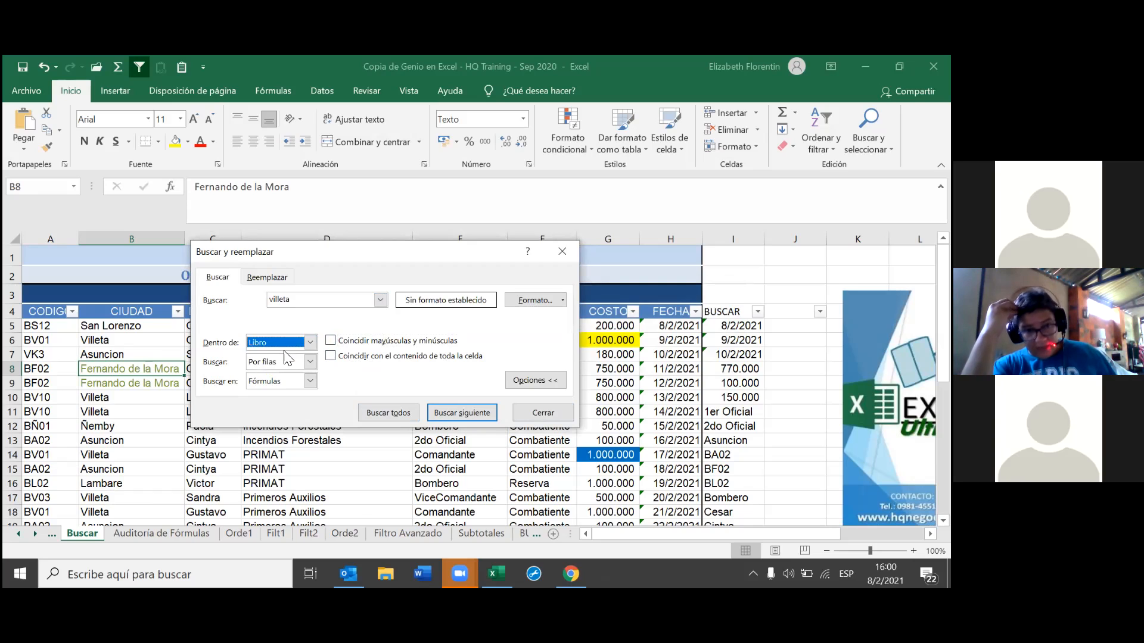
pyautogui.click(292, 357)
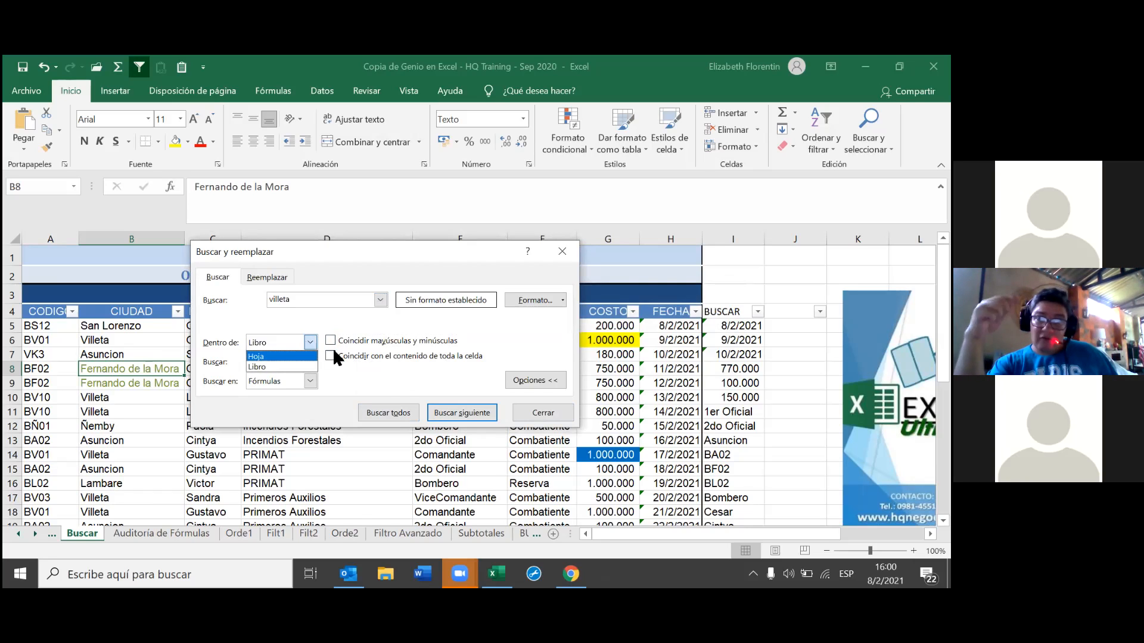
pyautogui.click(342, 342)
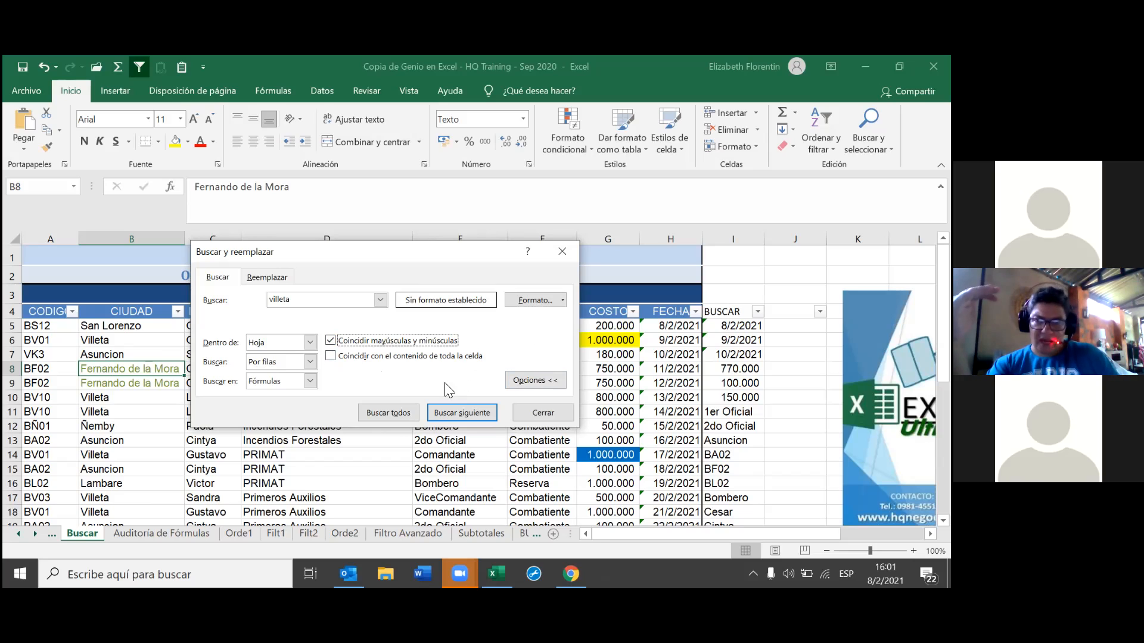
pyautogui.click(294, 299)
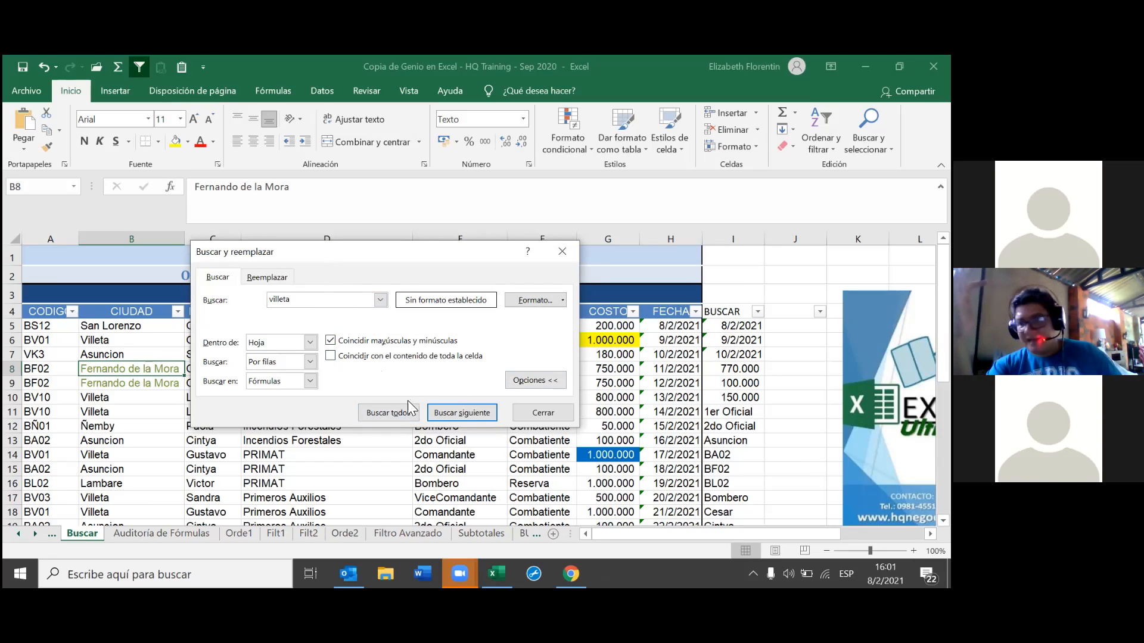
pyautogui.click(394, 411)
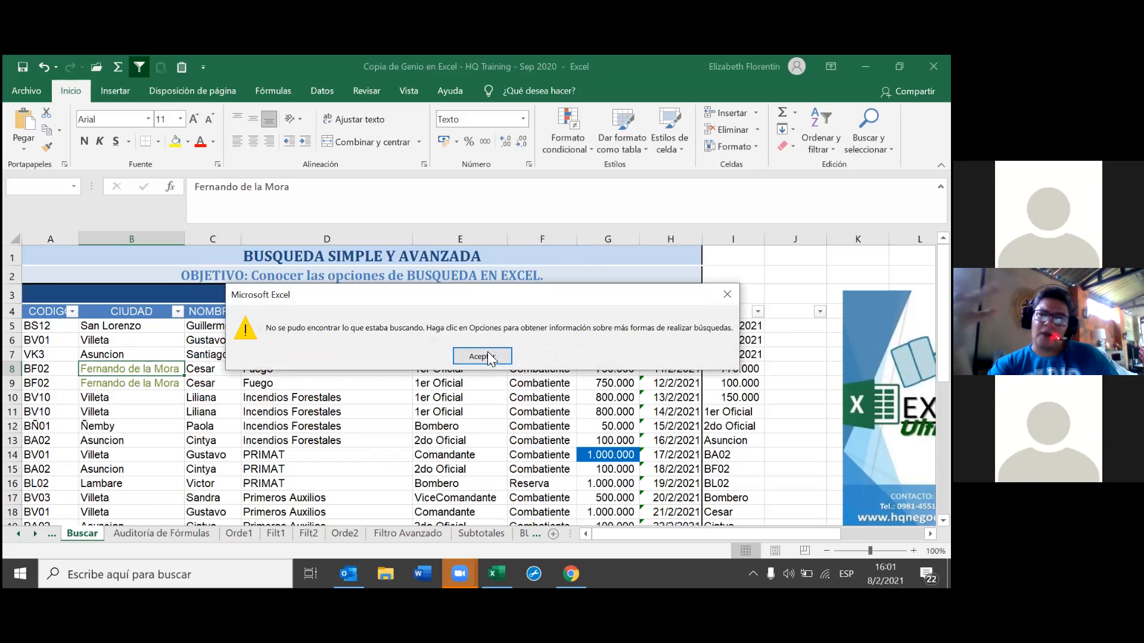
pyautogui.click(487, 353)
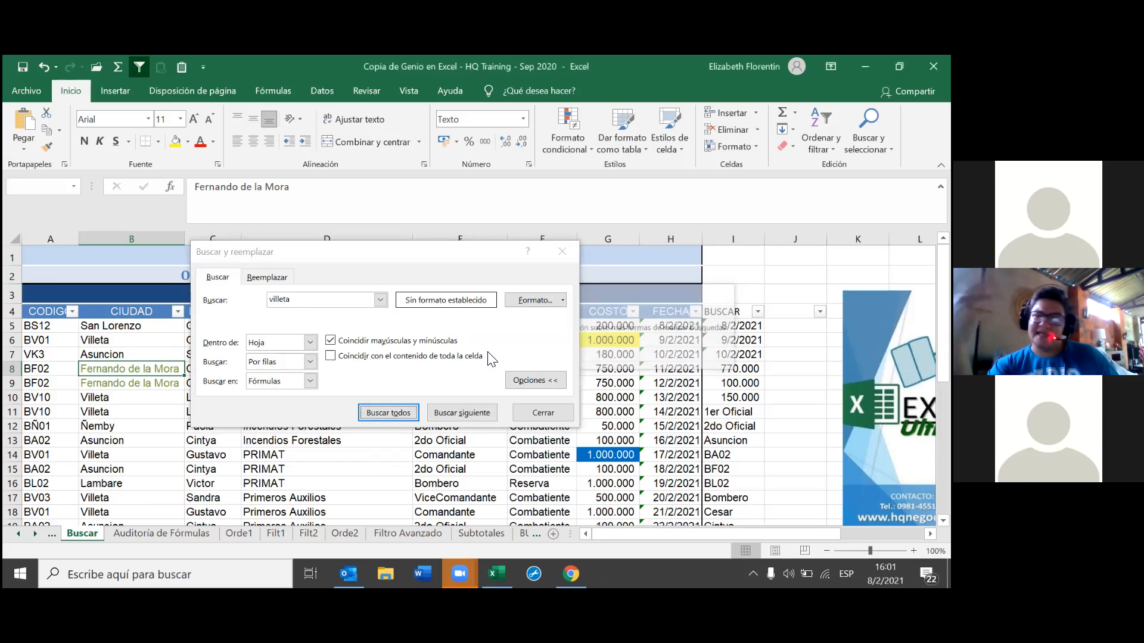
# Find all "villeta" cells on the Buscar sheet with case matching disabled, and close the search after viewing the results
pyautogui.click(330, 340)
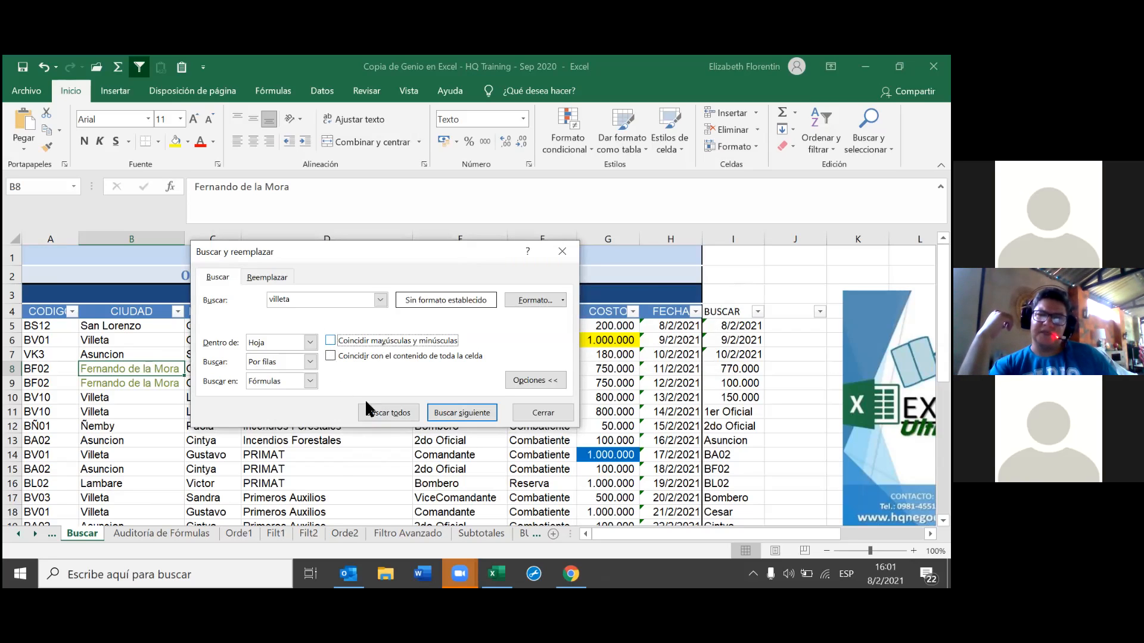
pyautogui.click(385, 412)
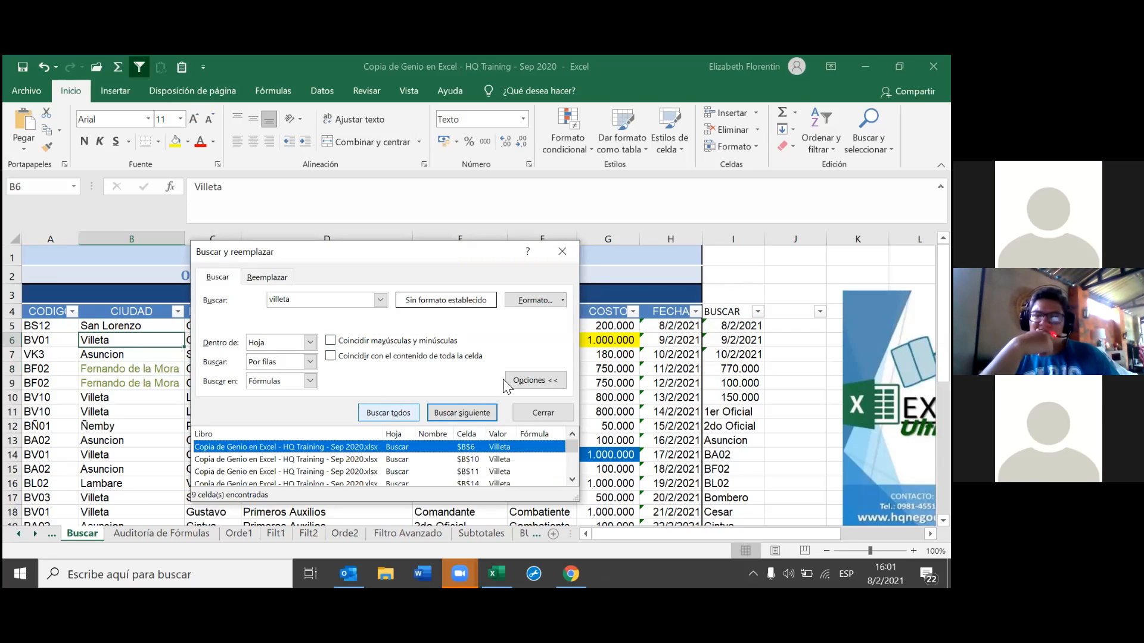
pyautogui.moveTo(465, 243); pyautogui.dragTo(498, 167)
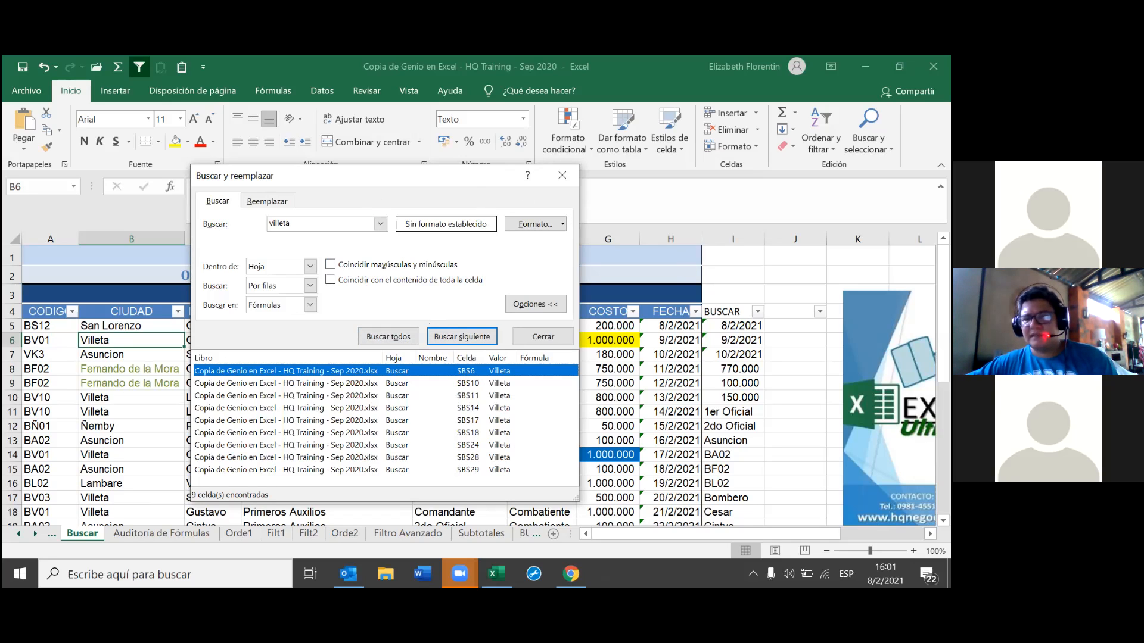
pyautogui.click(656, 374)
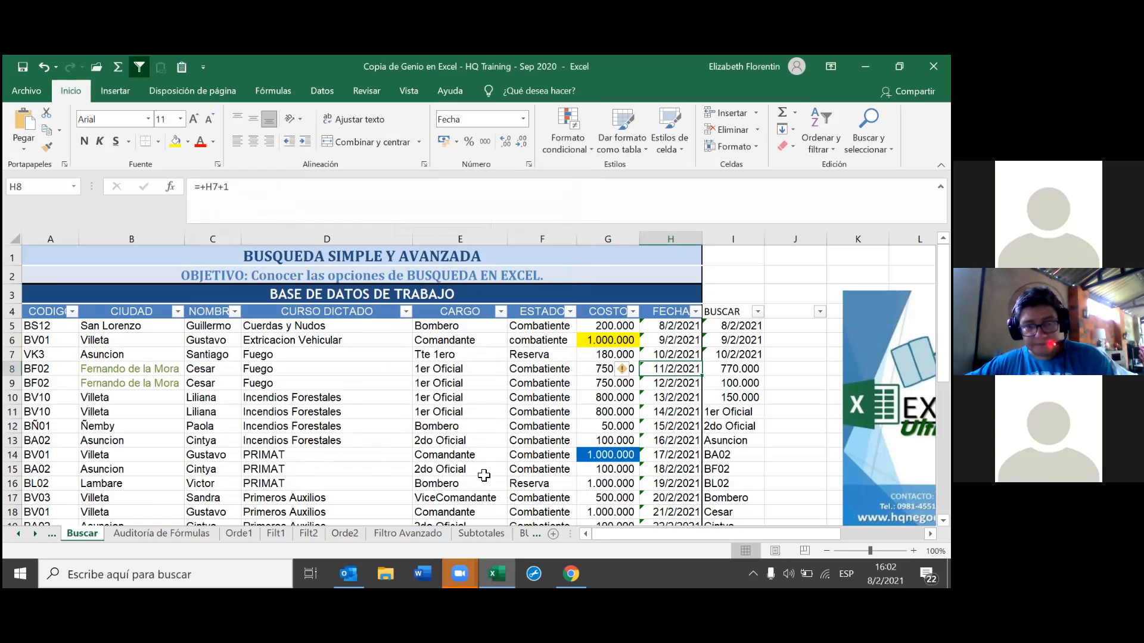
# Find all cells containing "comandante" on the Buscar sheet and enlarge the results list to show every match
pyautogui.hotkey('ctrl', 'b')
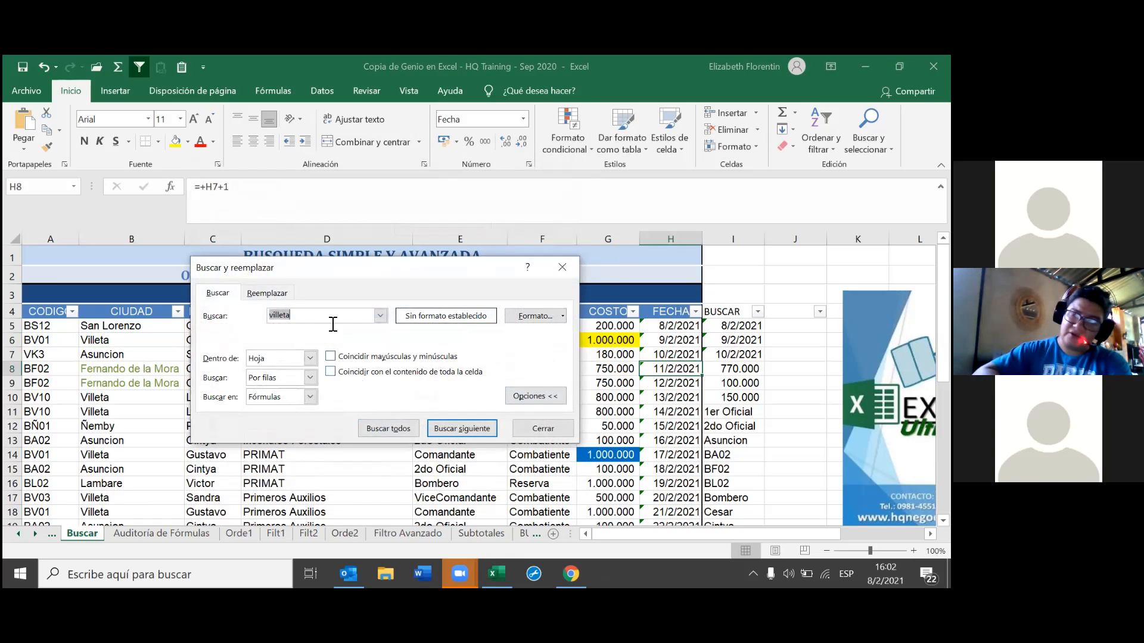
pyautogui.click(312, 321)
pyautogui.press('BackSpace')
pyautogui.press('BackSpace')
pyautogui.press('BackSpace')
pyautogui.press('BackSpace')
pyautogui.press('BackSpace')
pyautogui.press('BackSpace')
pyautogui.press('BackSpace')
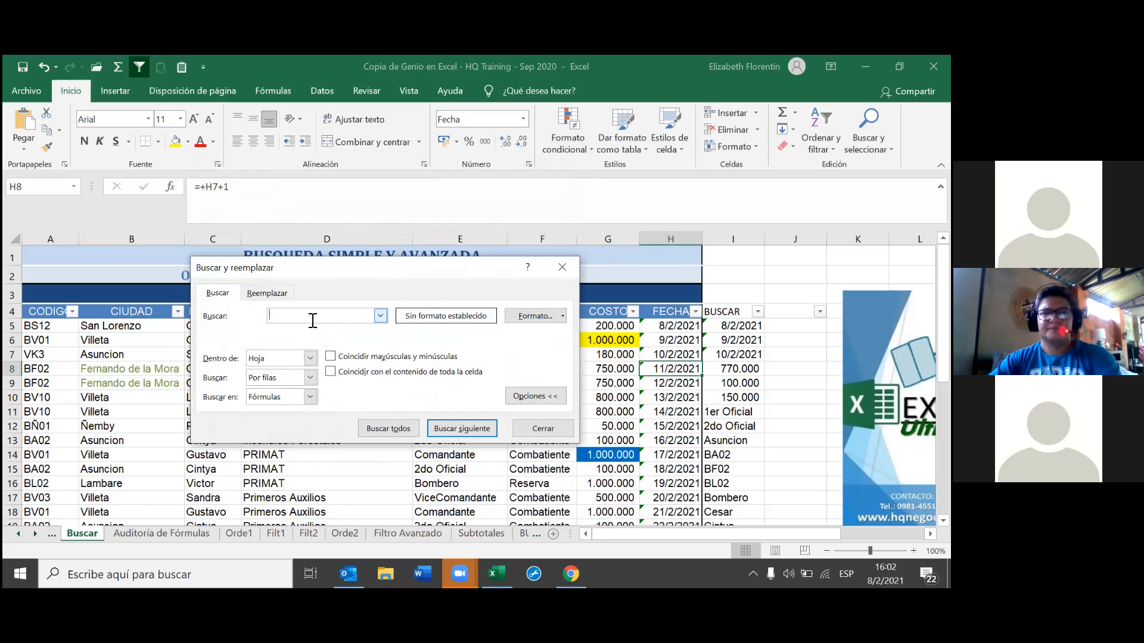
pyautogui.write('com')
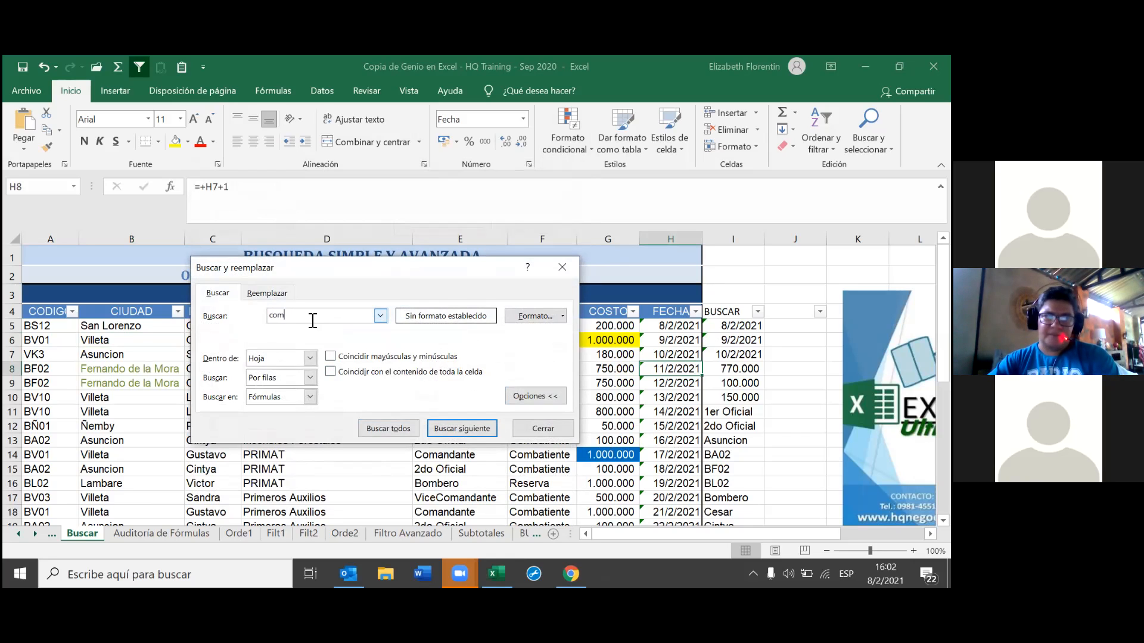
pyautogui.write('andante')
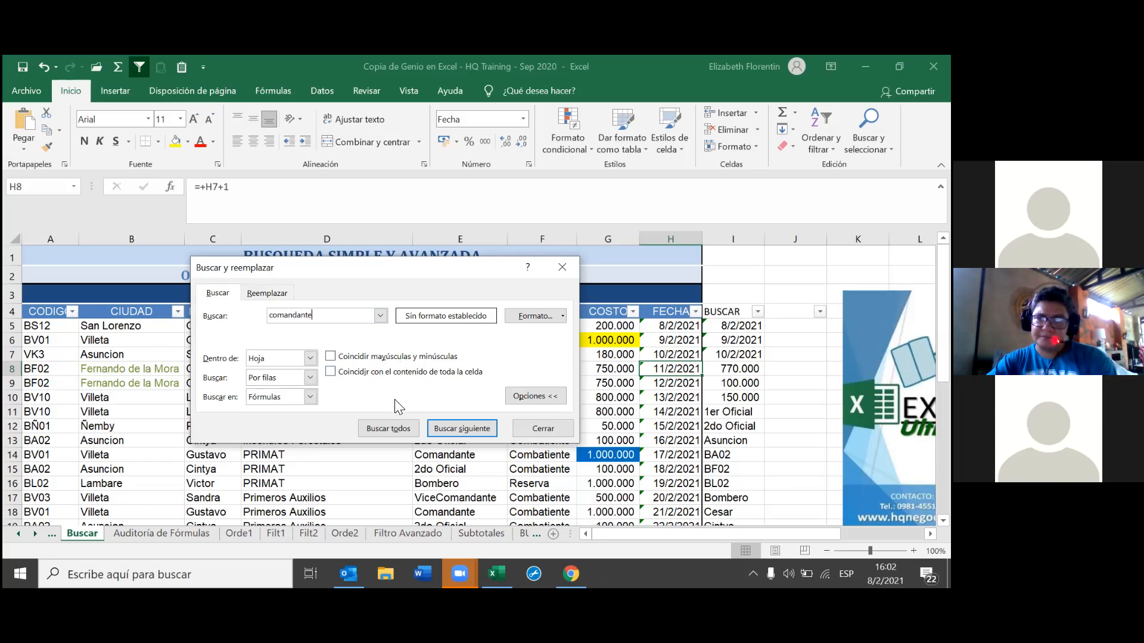
pyautogui.click(394, 426)
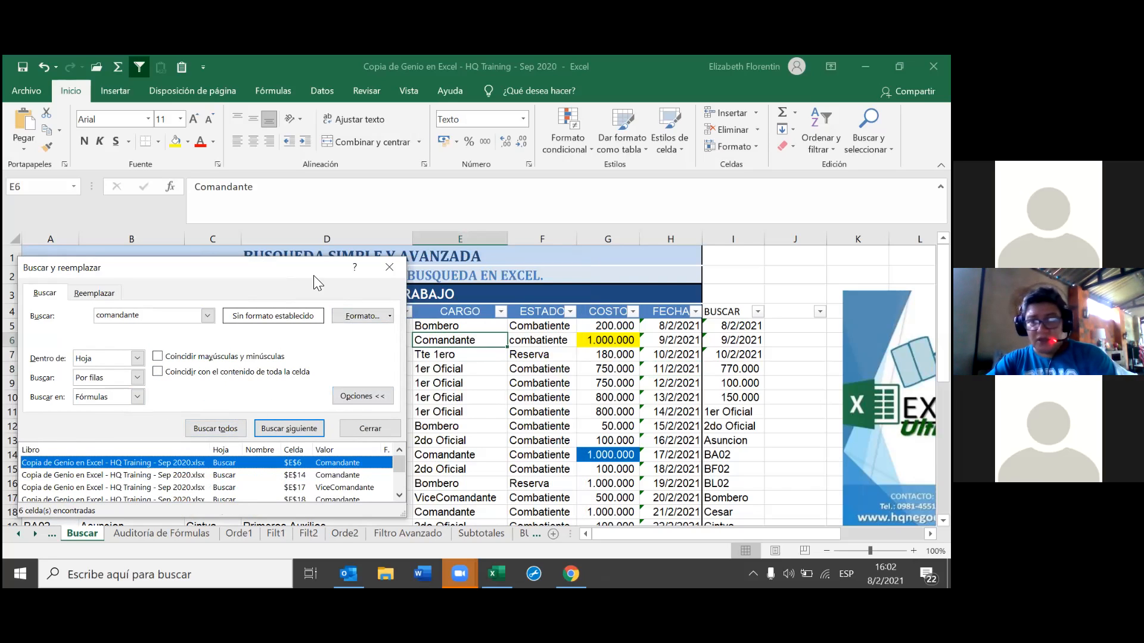
pyautogui.moveTo(313, 274); pyautogui.dragTo(630, 280)
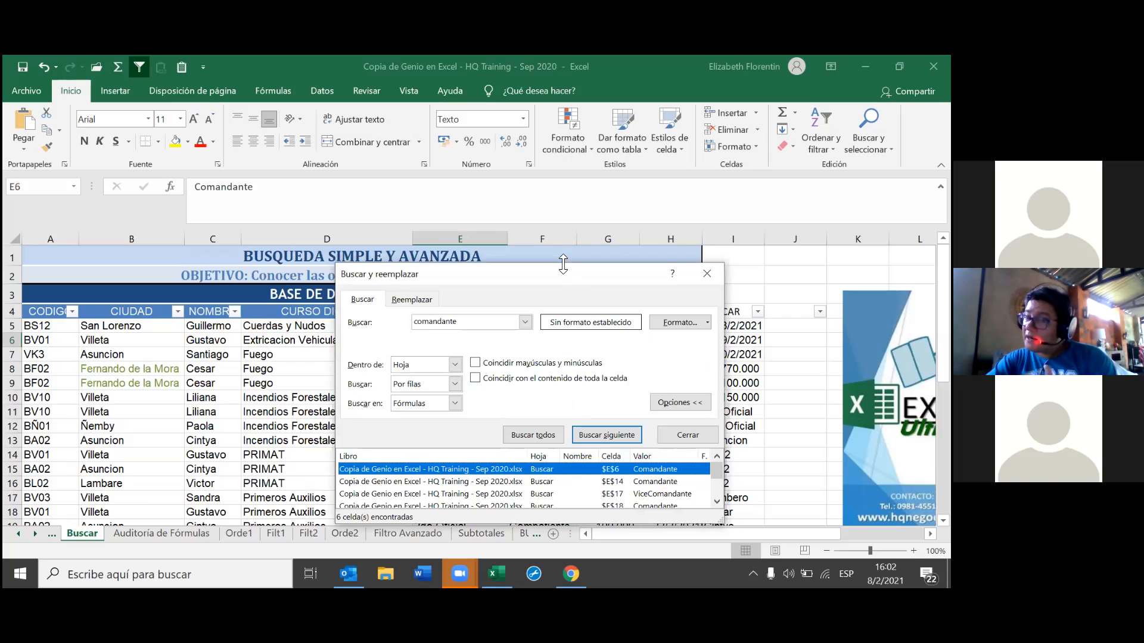
pyautogui.moveTo(563, 264); pyautogui.dragTo(563, 230)
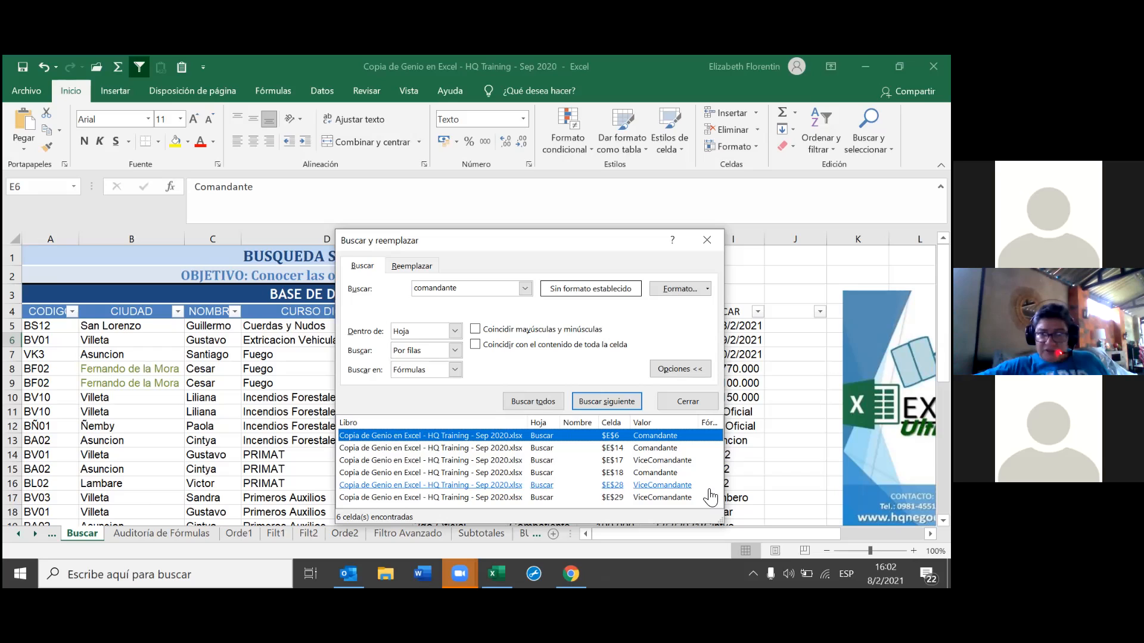
# Find all "comandante" entries with entire cell content matching enabled, and close the search after viewing the results
pyautogui.click(477, 346)
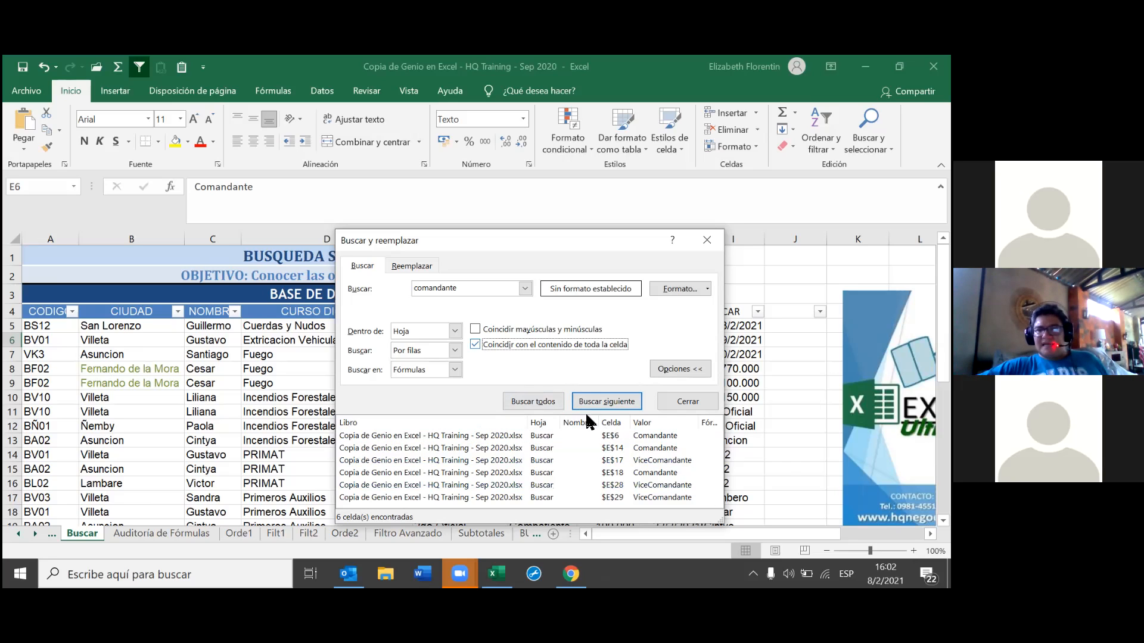
pyautogui.click(533, 401)
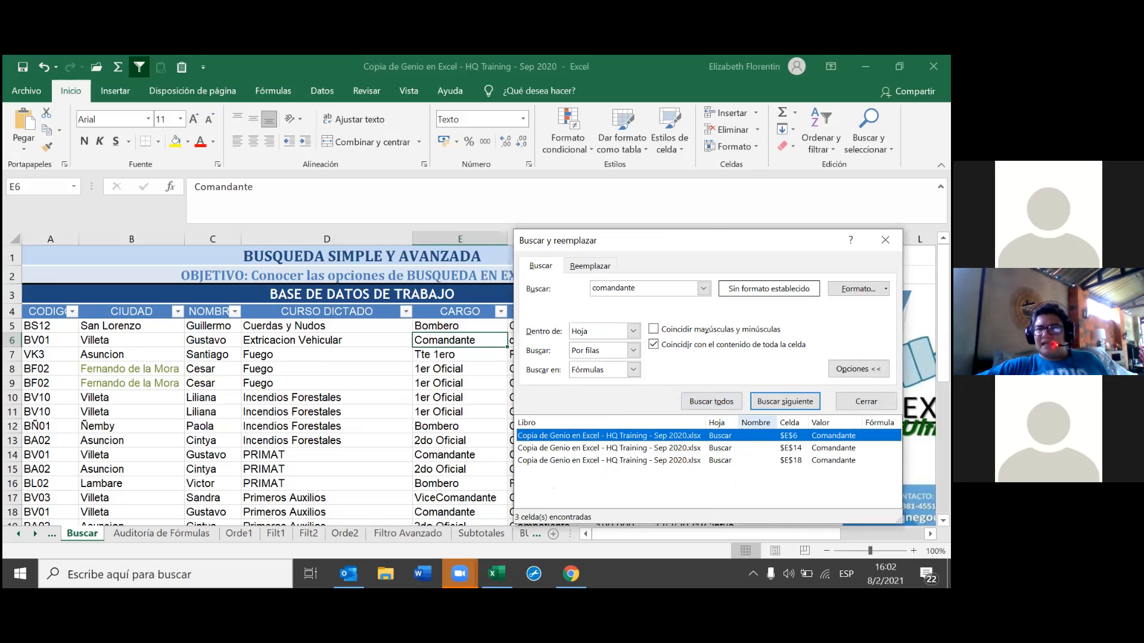
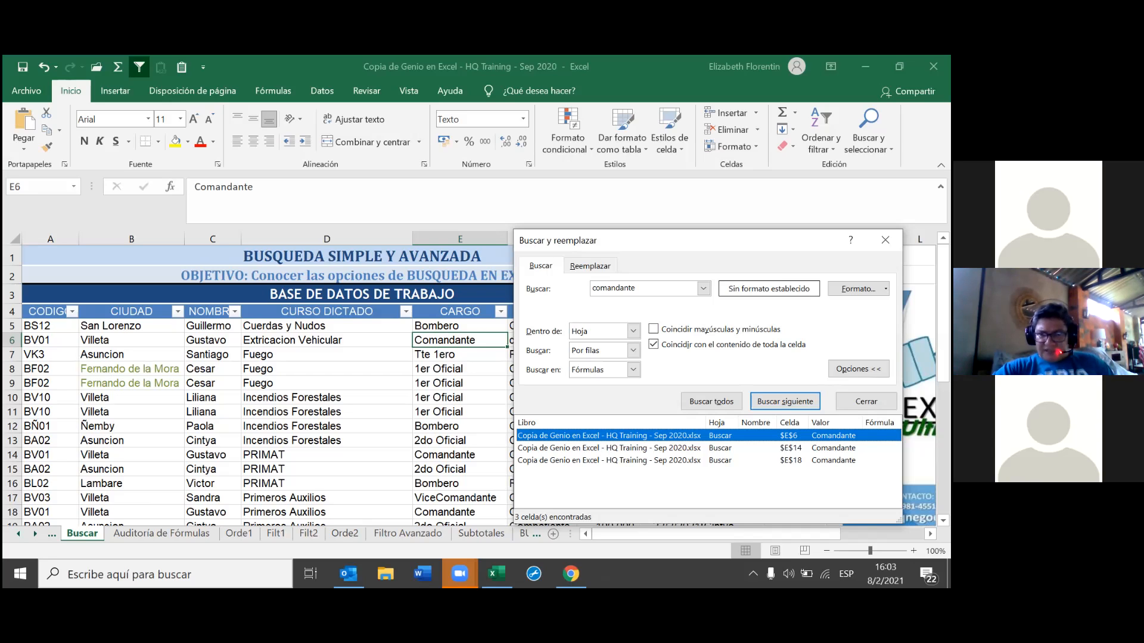
pyautogui.click(94, 56)
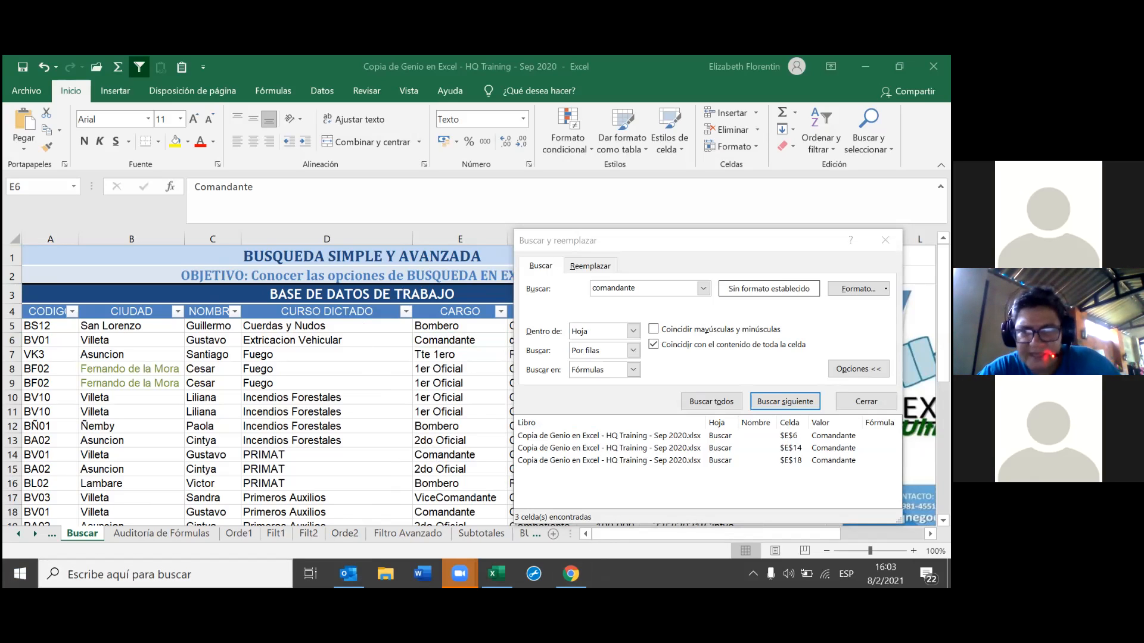
pyautogui.click(885, 240)
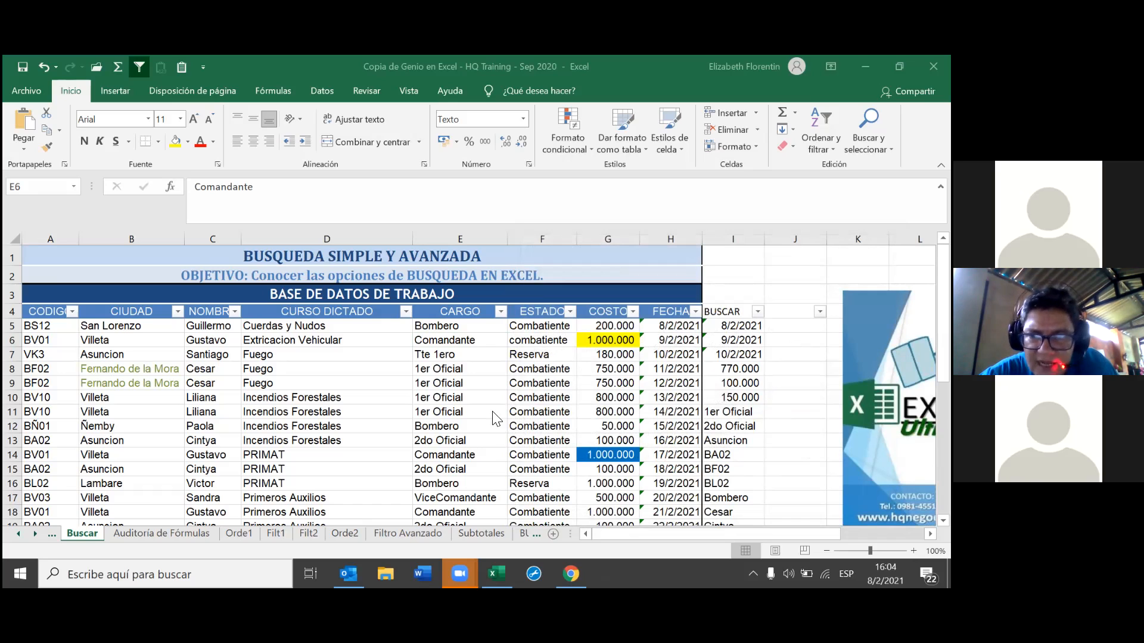
# Reopen Find and Replace and review the format, search order (by rows or columns) and look-in options
pyautogui.click(369, 458)
pyautogui.hotkey('ctrl', 'b')
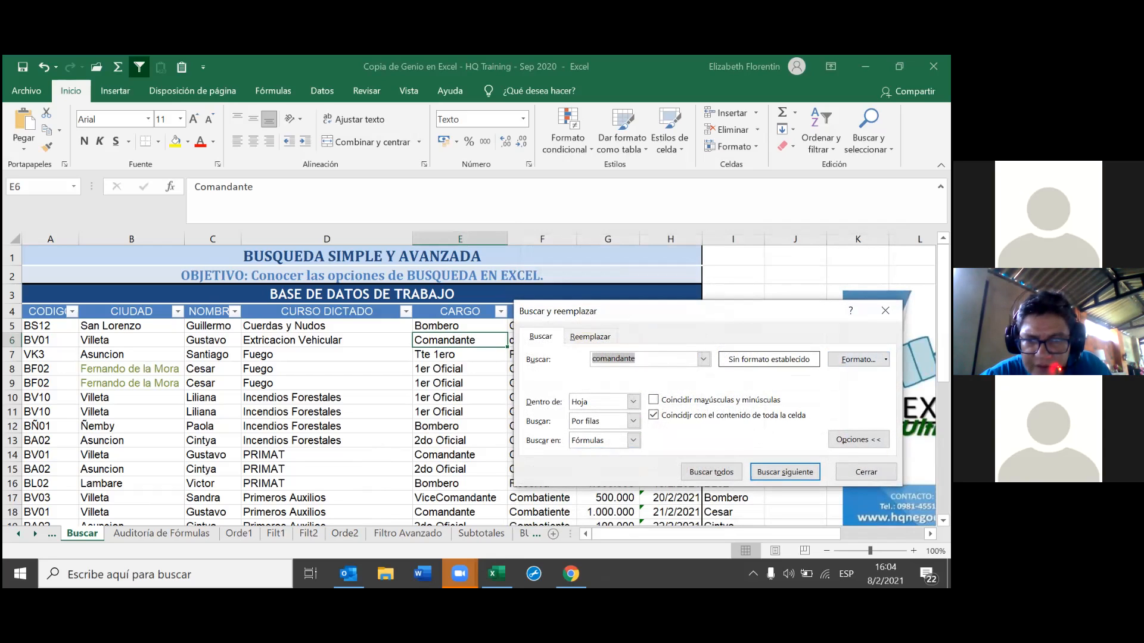
pyautogui.click(885, 359)
pyautogui.press('Escape')
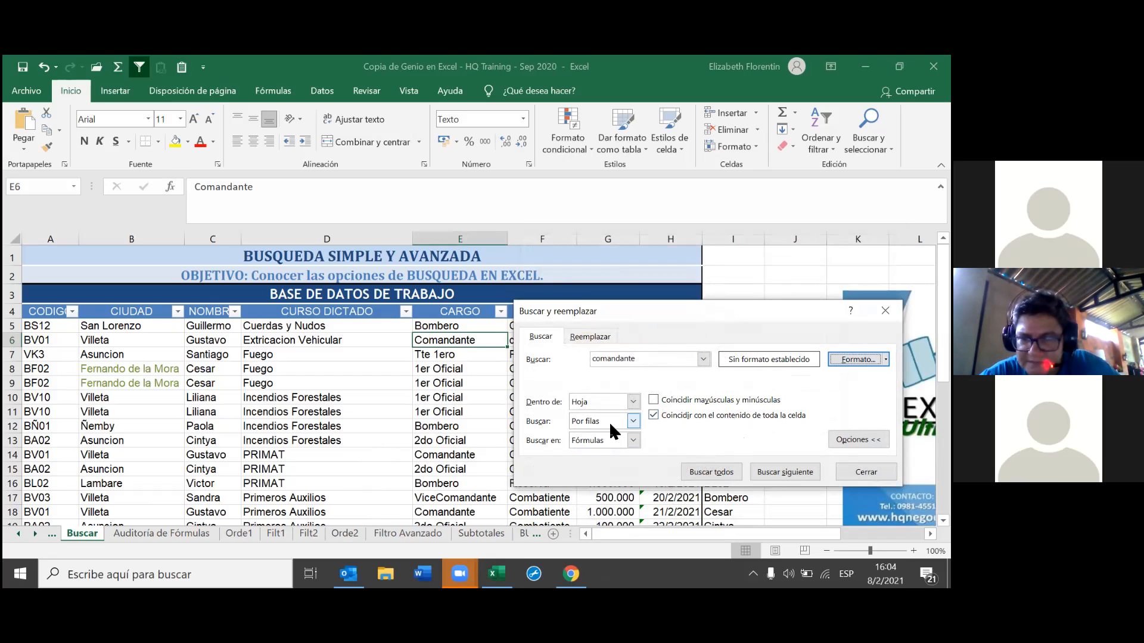
pyautogui.click(631, 421)
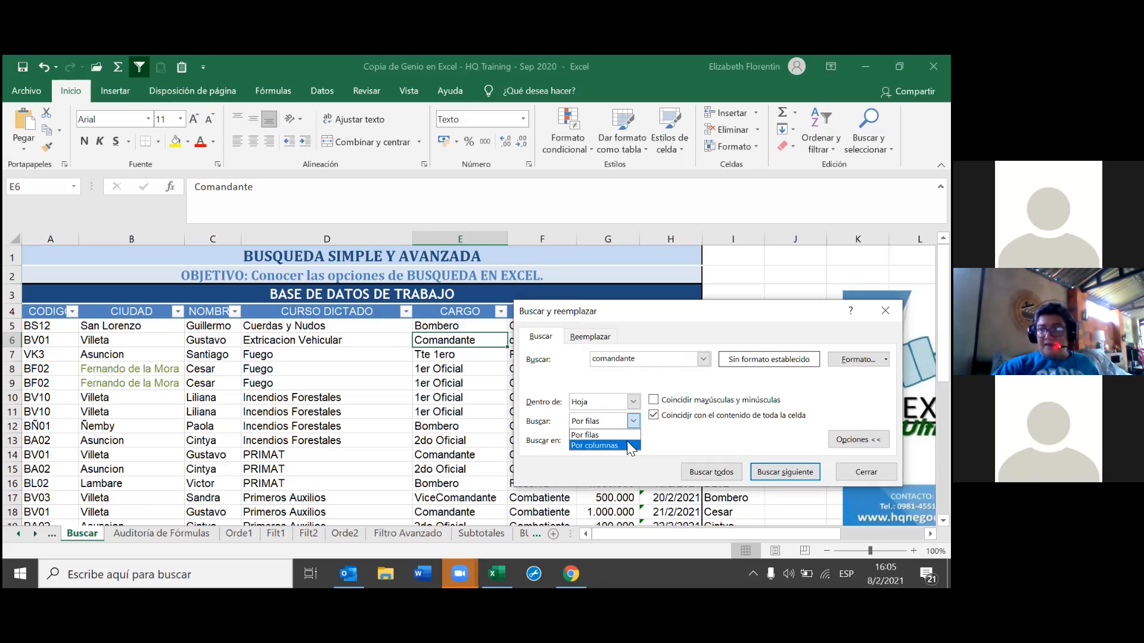
pyautogui.click(667, 444)
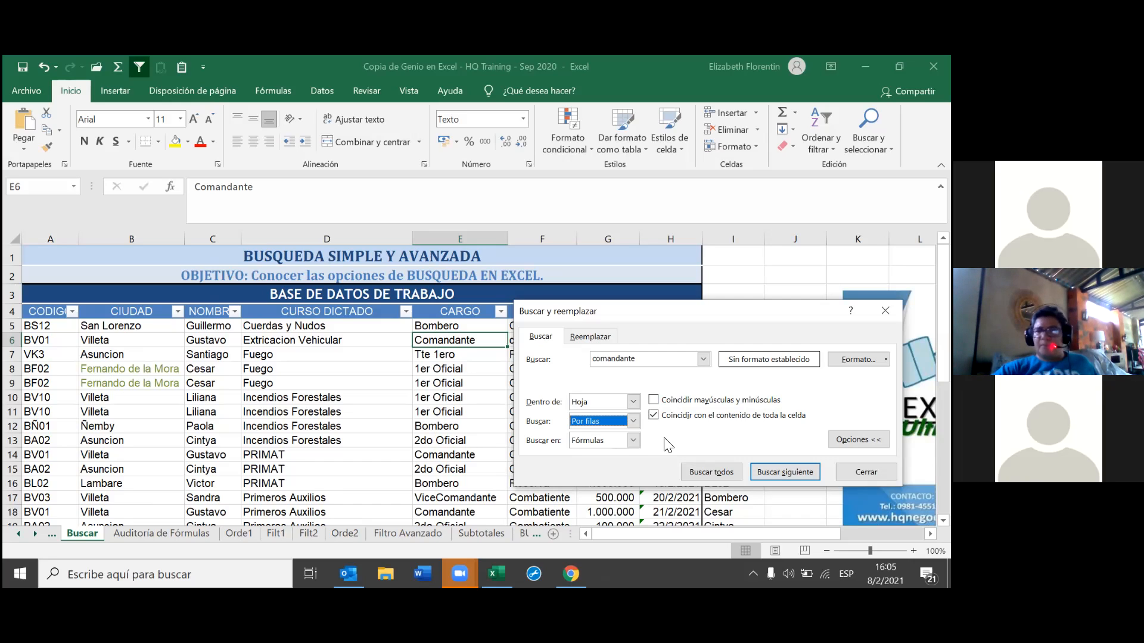
pyautogui.click(634, 441)
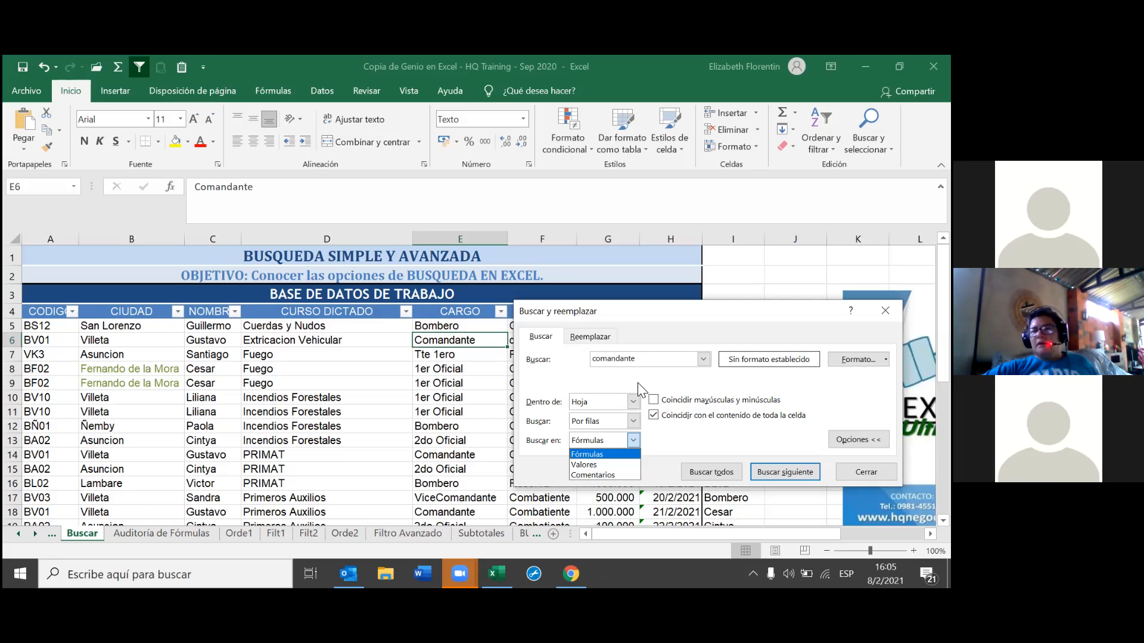
# Find all cells matching 20.000 on the sheet, looking in formulas with entire cell content matching enabled
pyautogui.click(645, 359)
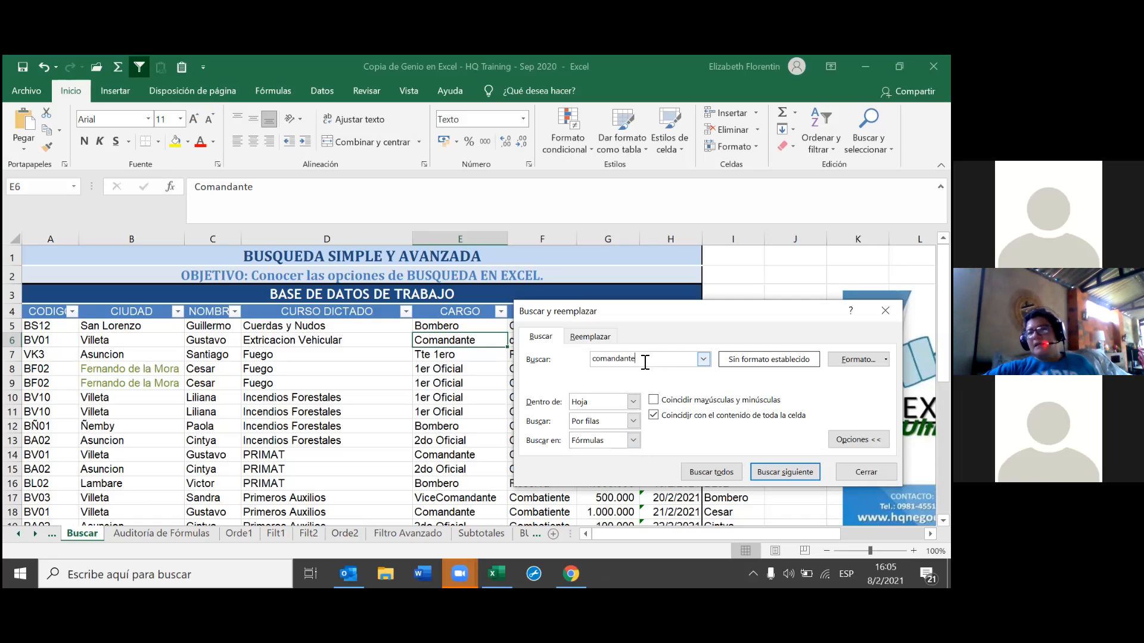
pyautogui.press('BackSpace')
pyautogui.press('BackSpace')
pyautogui.press('BackSpace')
pyautogui.press('BackSpace')
pyautogui.press('BackSpace')
pyautogui.press('BackSpace')
pyautogui.press('BackSpace')
pyautogui.press('BackSpace')
pyautogui.press('BackSpace')
pyautogui.press('BackSpace')
pyautogui.write('20,000')
pyautogui.press('BackSpace')
pyautogui.press('BackSpace')
pyautogui.press('BackSpace')
pyautogui.press('BackSpace')
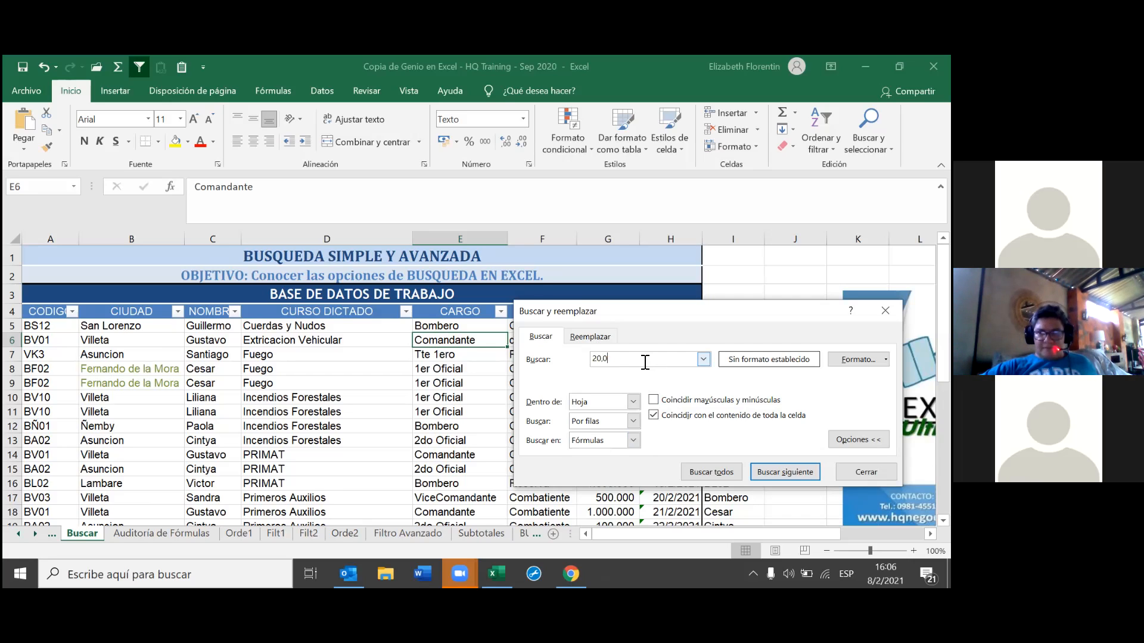
pyautogui.write('.000')
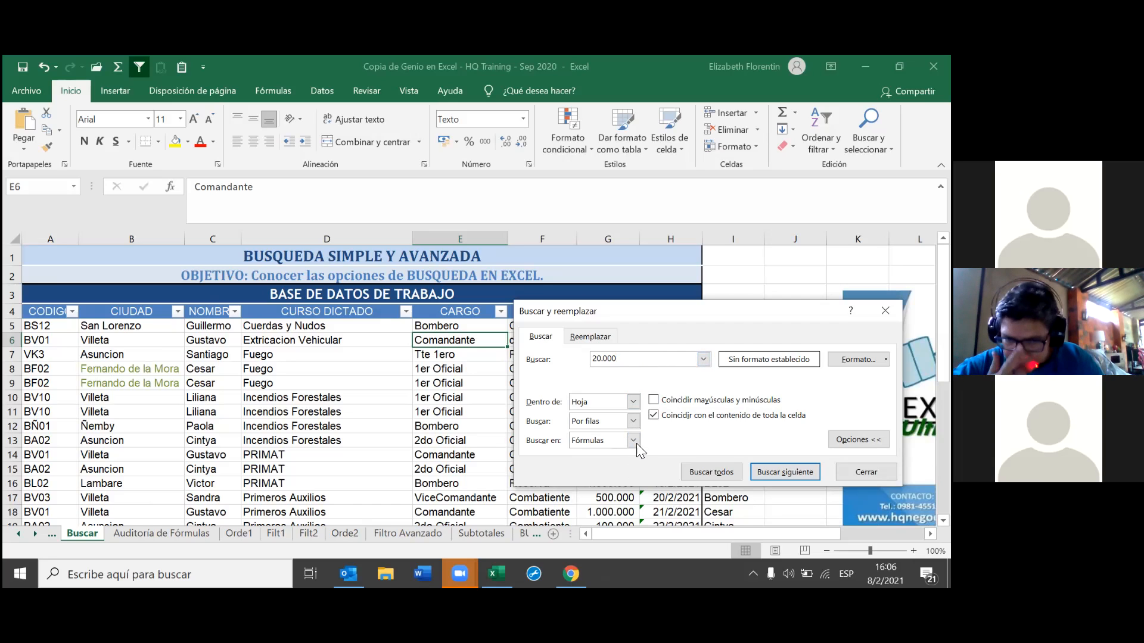
pyautogui.click(700, 471)
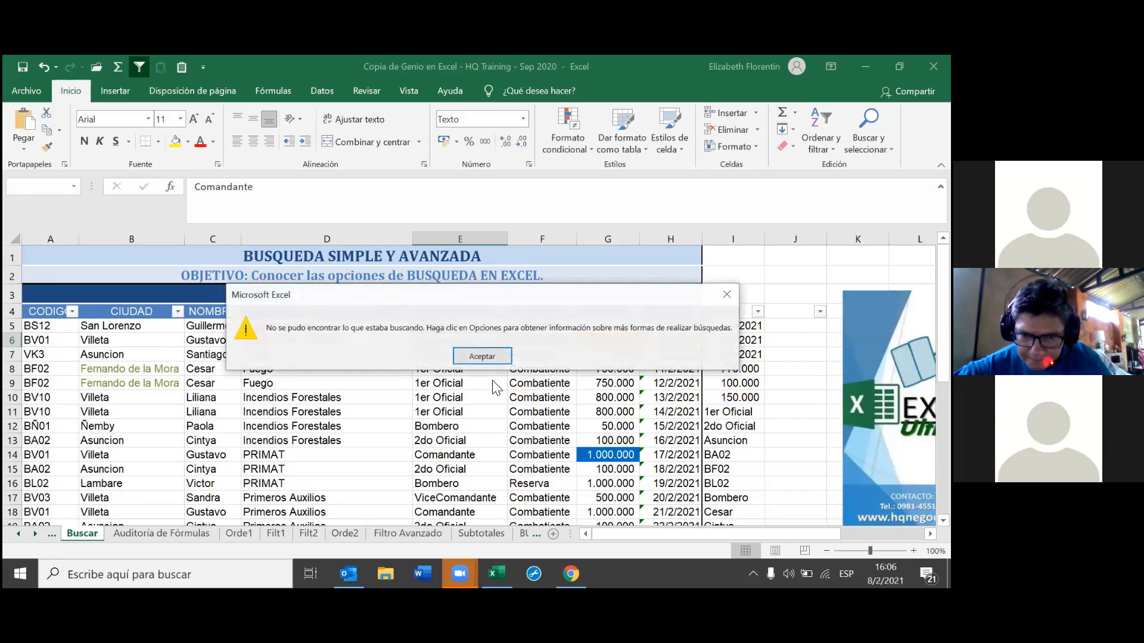
pyautogui.click(485, 360)
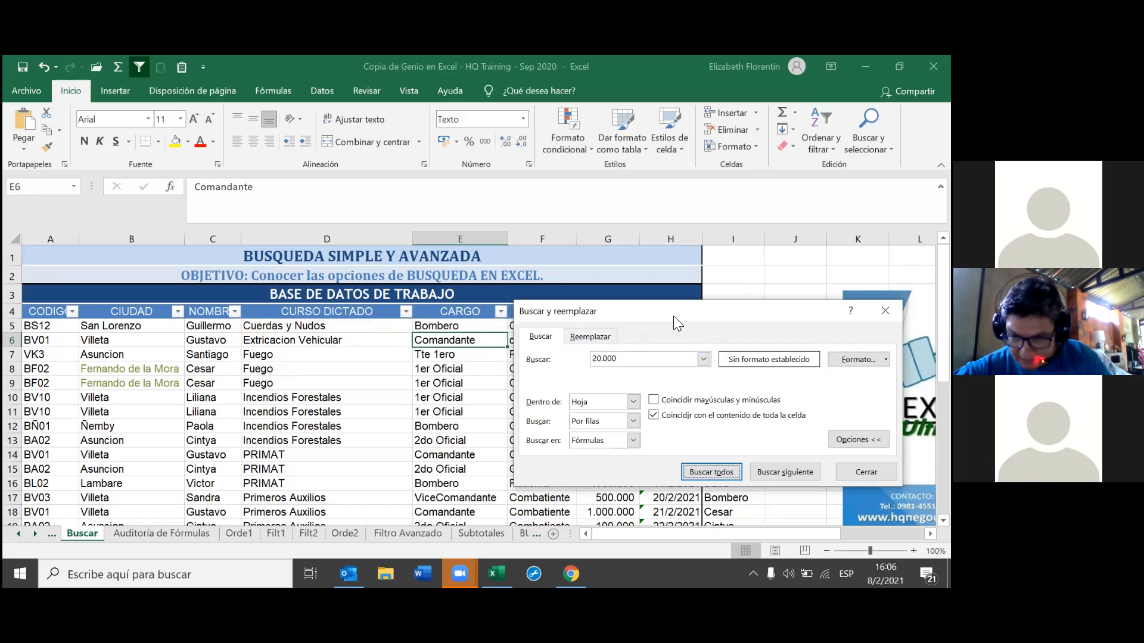
# Uncover the COSTO column and find all cells matching 20.000, looking in values
pyautogui.moveTo(673, 315); pyautogui.dragTo(291, 319)
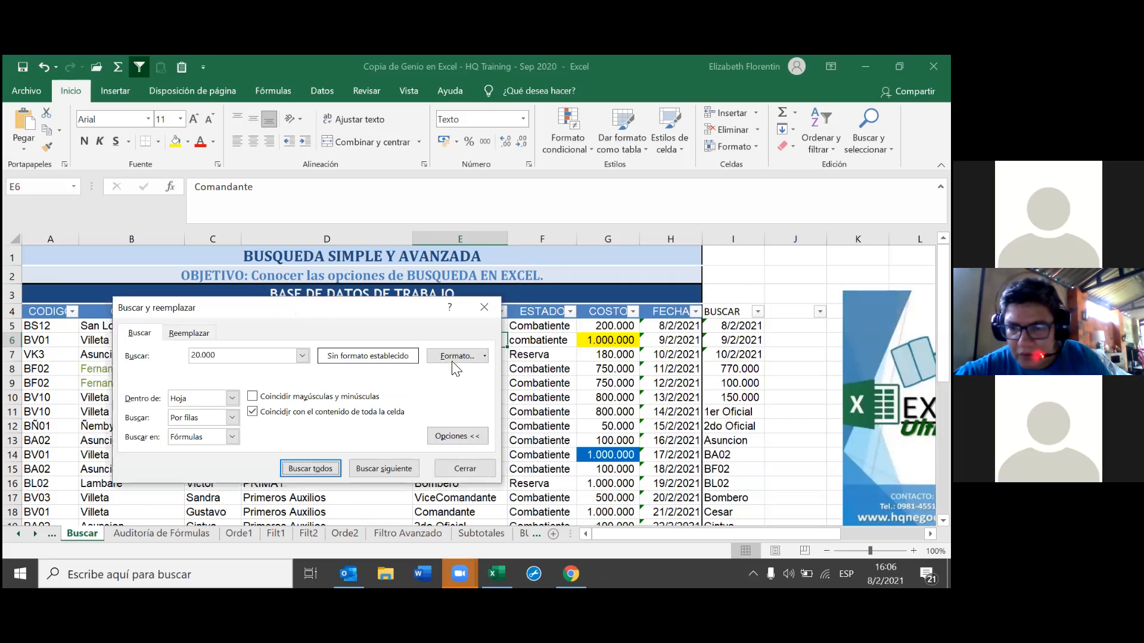
pyautogui.click(226, 361)
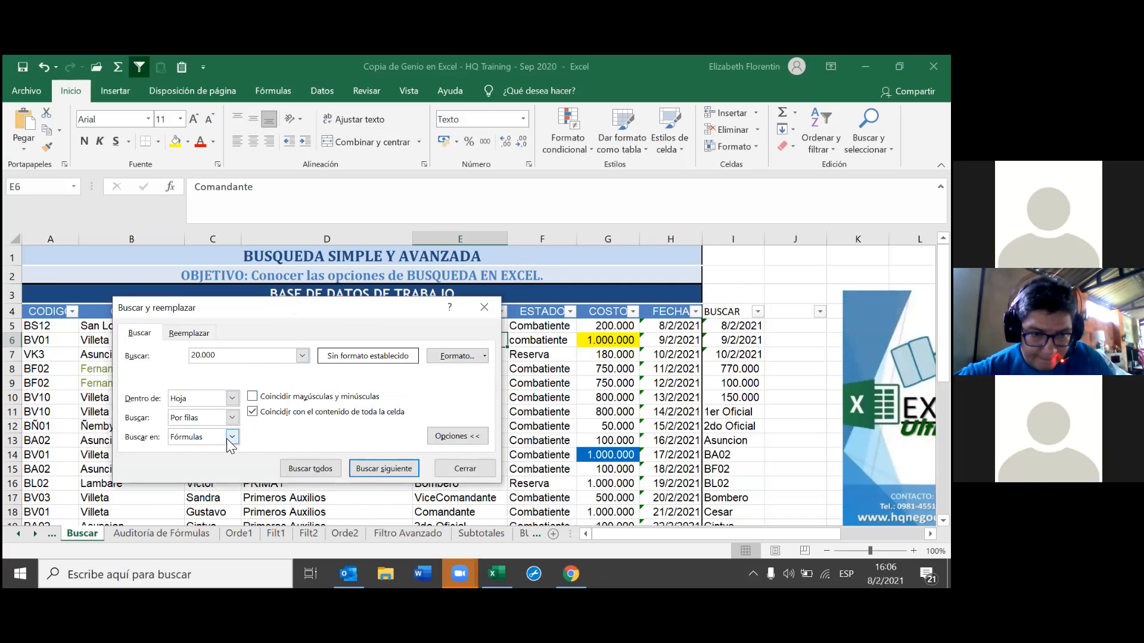
pyautogui.click(197, 458)
pyautogui.click(317, 467)
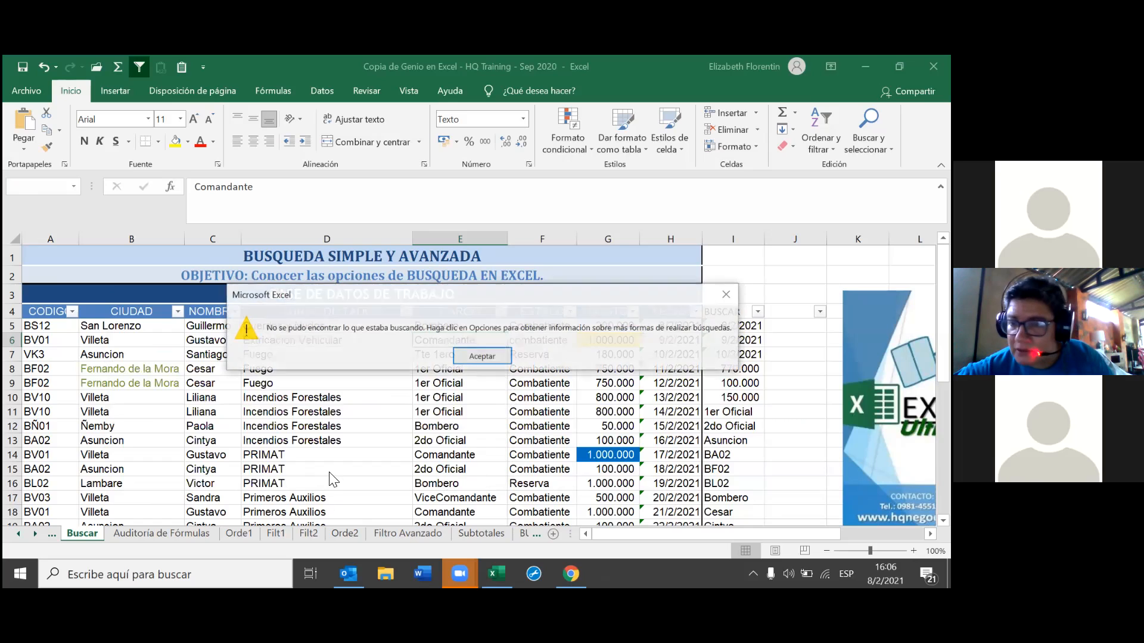
pyautogui.press('Return')
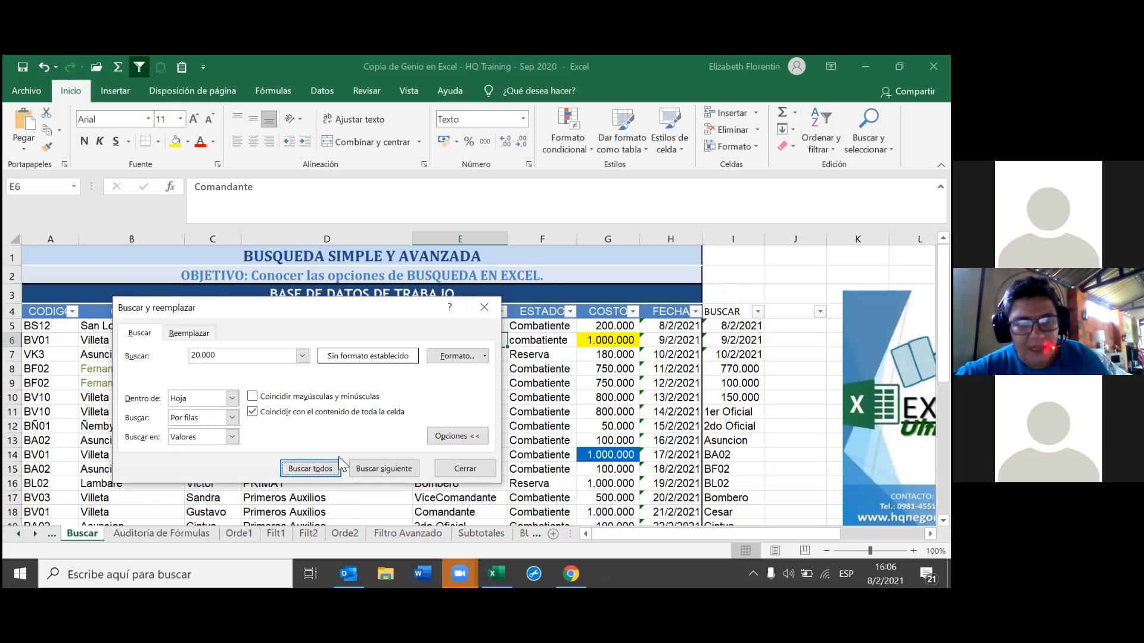
# Remove the thousands separator from the search term and find all cells matching 20000, looking in values
pyautogui.click(233, 441)
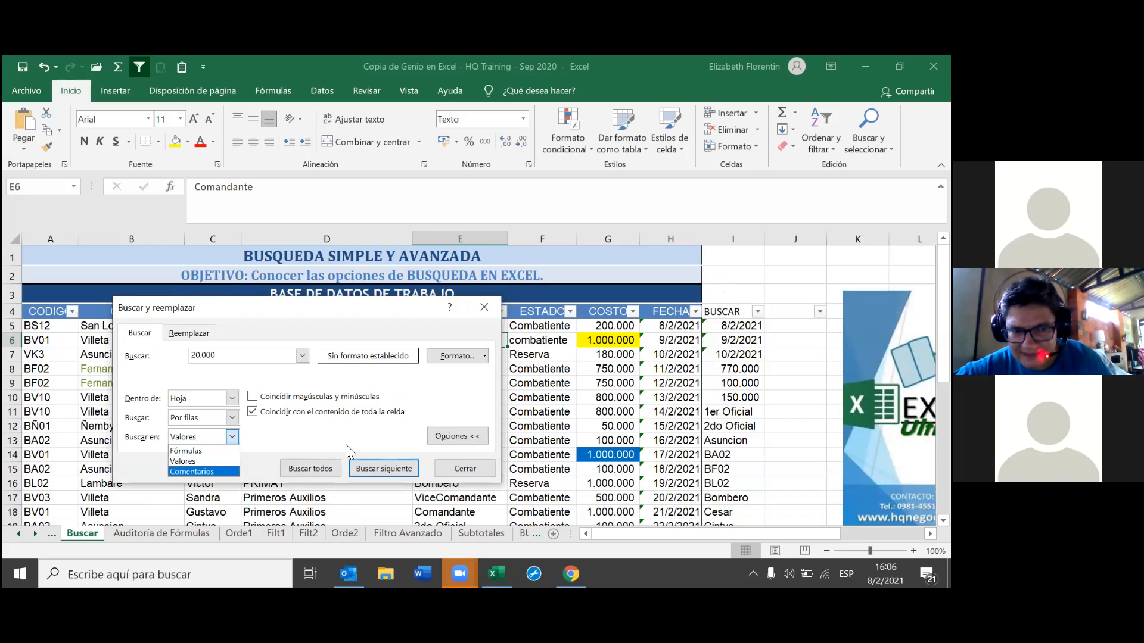
pyautogui.click(272, 344)
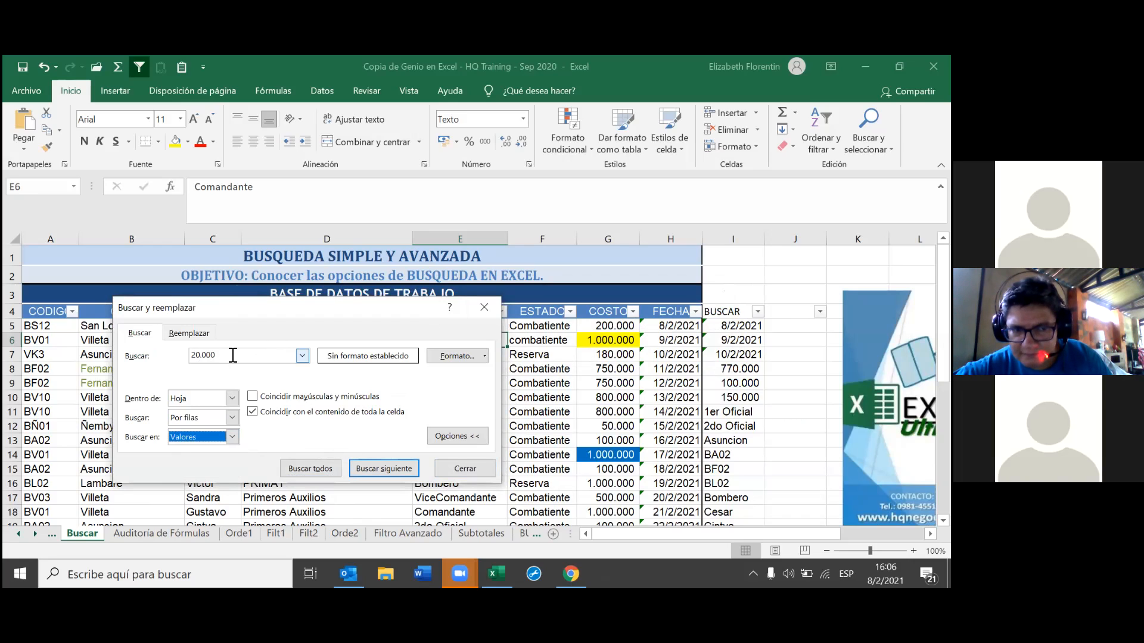
pyautogui.click(254, 356)
pyautogui.press('Left')
pyautogui.press('Left')
pyautogui.press('Left')
pyautogui.press('BackSpace')
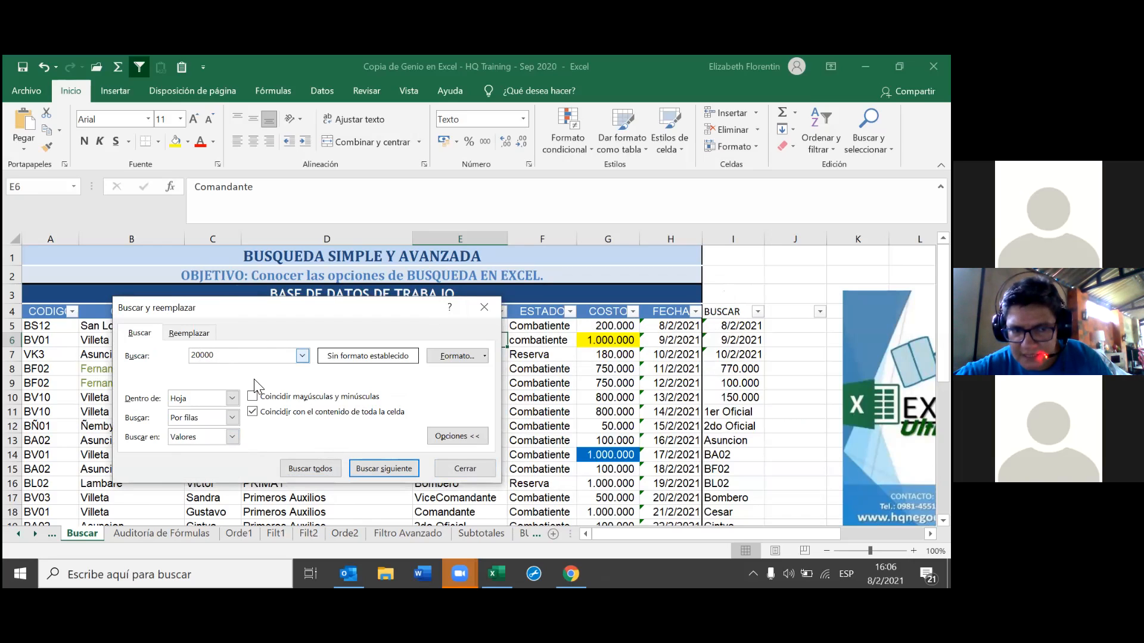
pyautogui.click(321, 471)
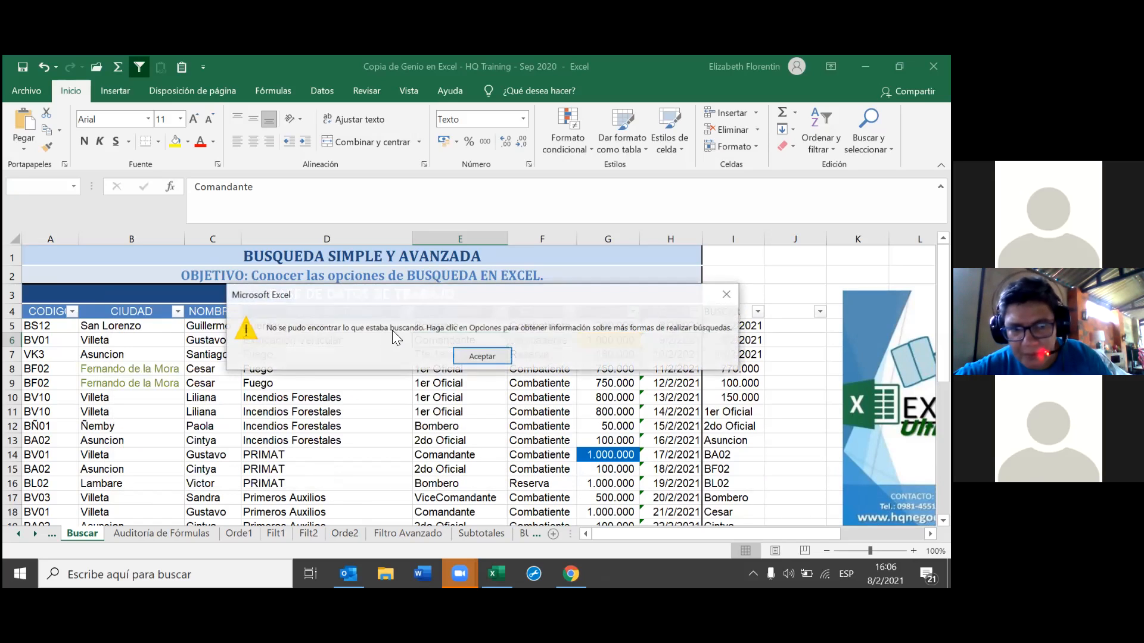
pyautogui.click(470, 356)
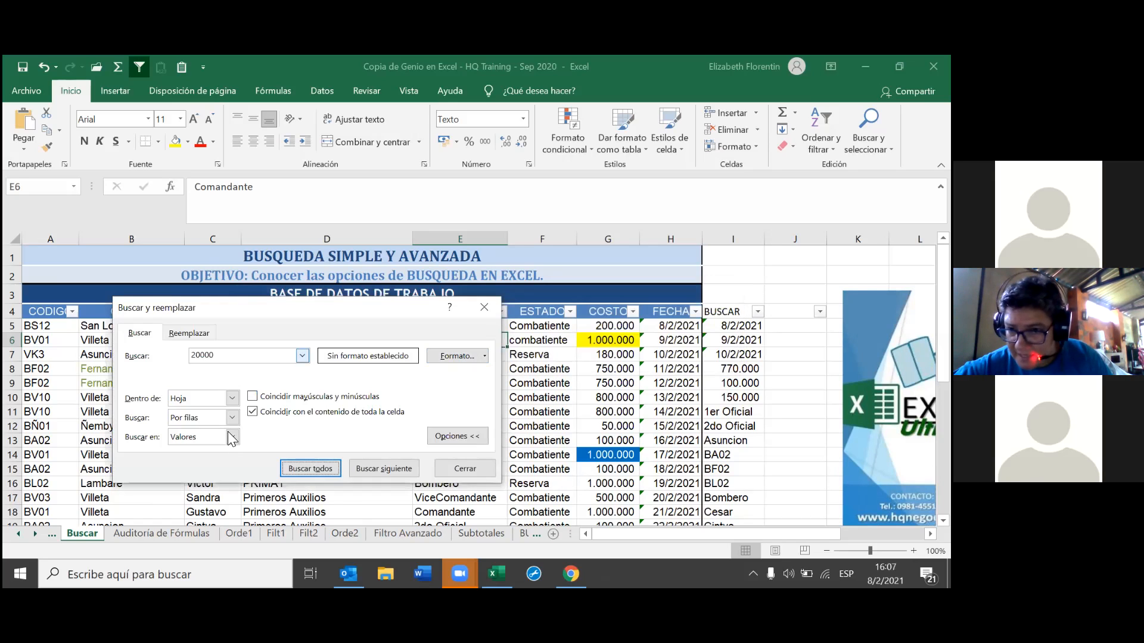
# Repeat the sheet search for 20000 in values and again in formulas
pyautogui.click(232, 437)
pyautogui.click(231, 460)
pyautogui.click(310, 468)
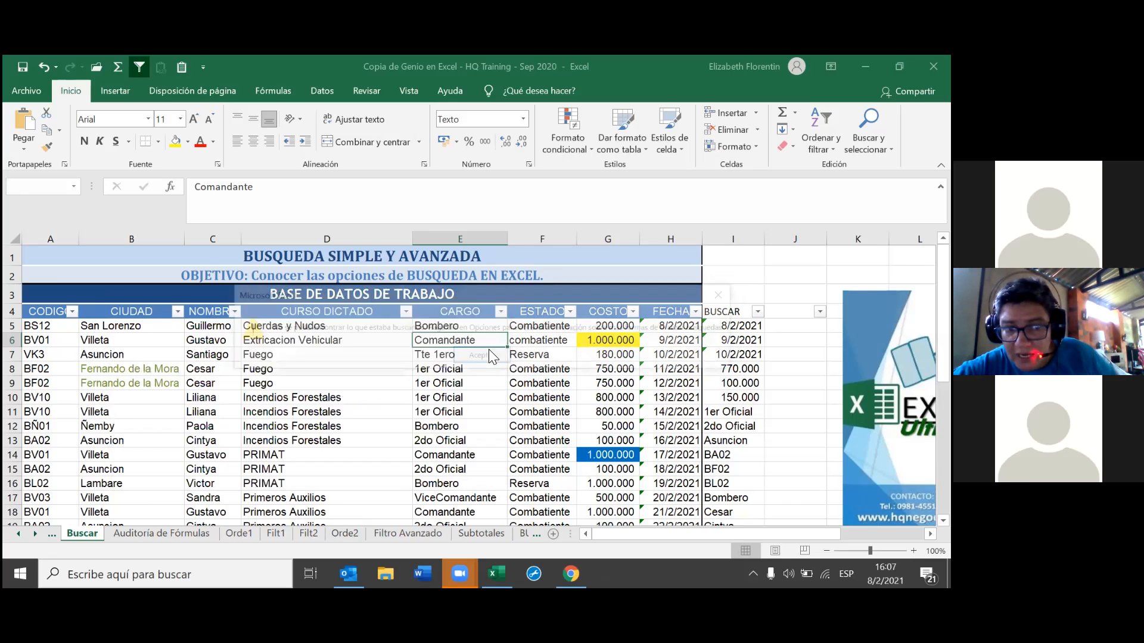
pyautogui.press('Return')
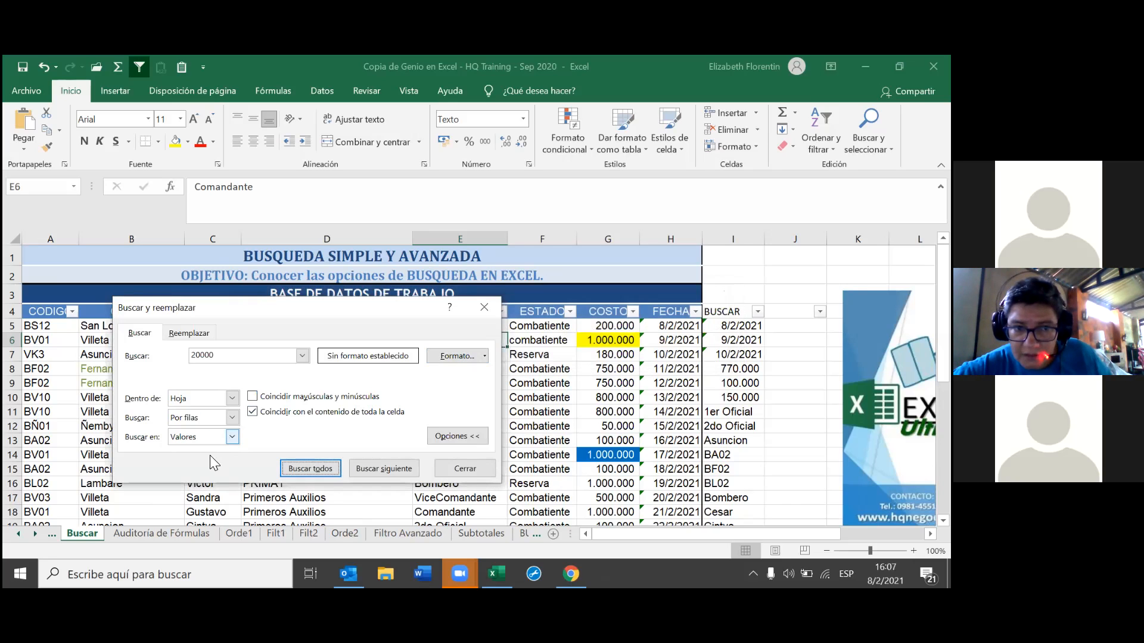
pyautogui.click(232, 437)
pyautogui.click(209, 451)
pyautogui.click(325, 466)
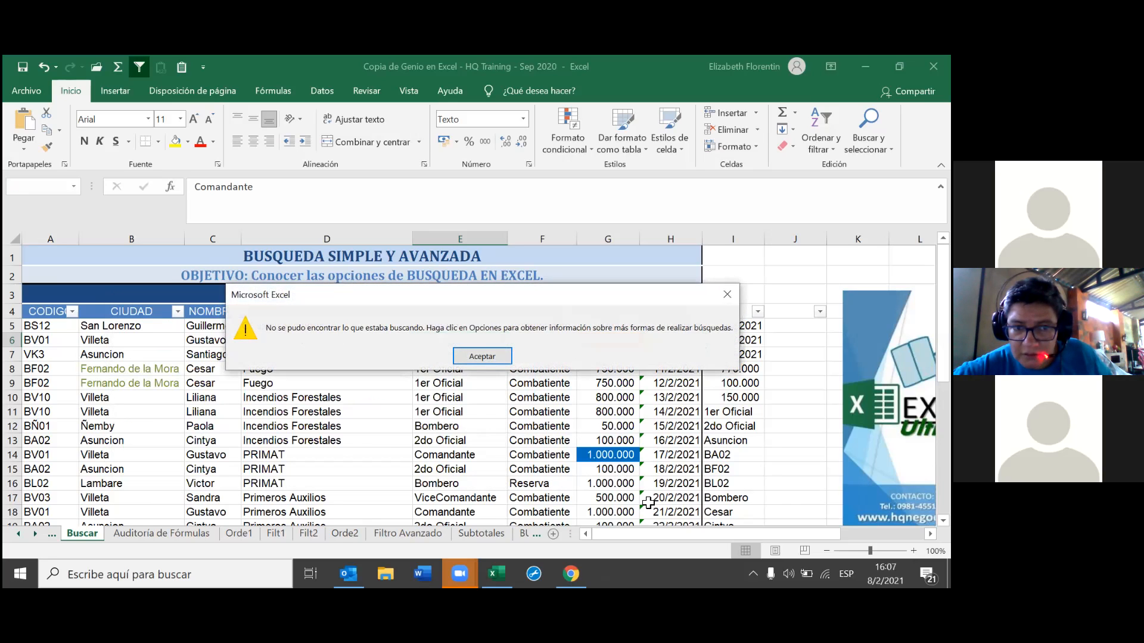
pyautogui.press('Return')
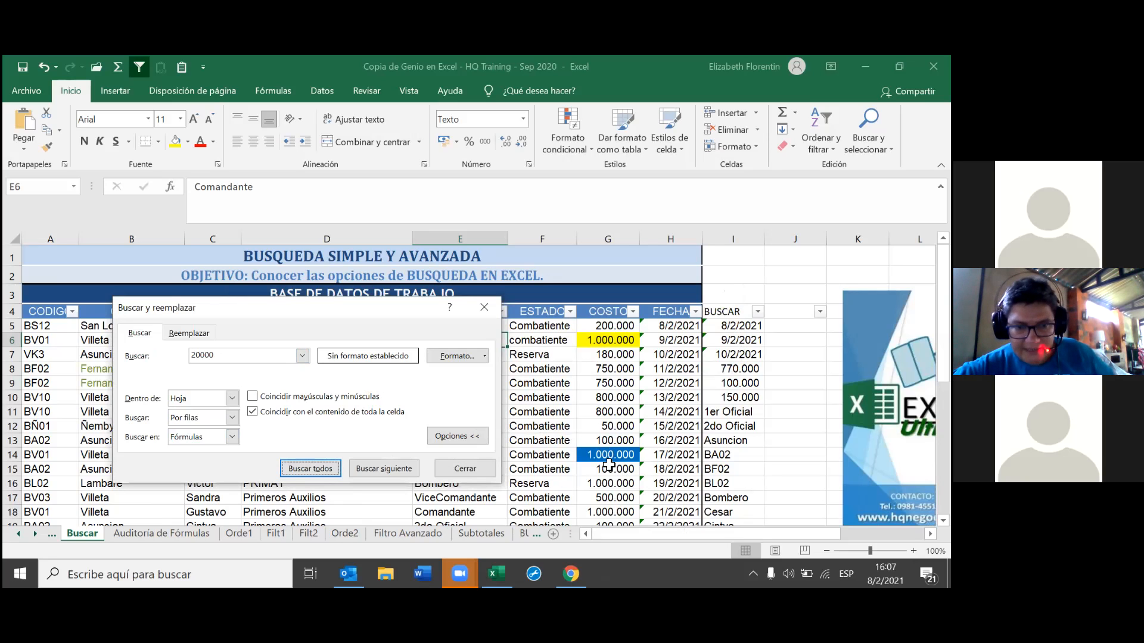
# Close the search dialog and look through the data table from the first records to the last
pyautogui.scroll(-4, 609, 464)
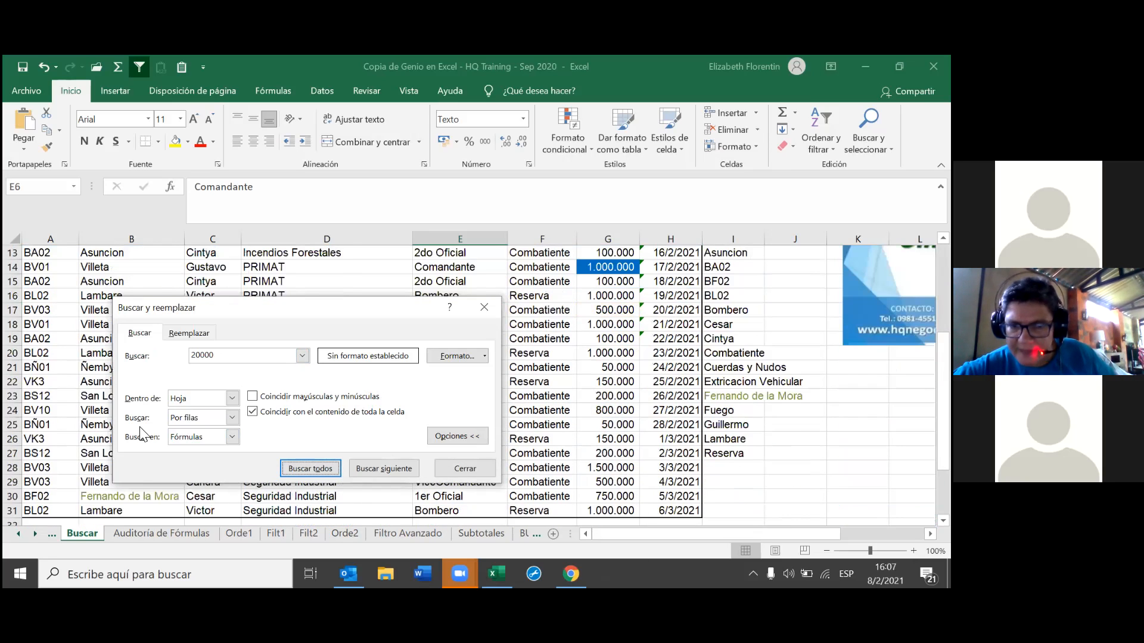
pyautogui.scroll(4, 348, 430)
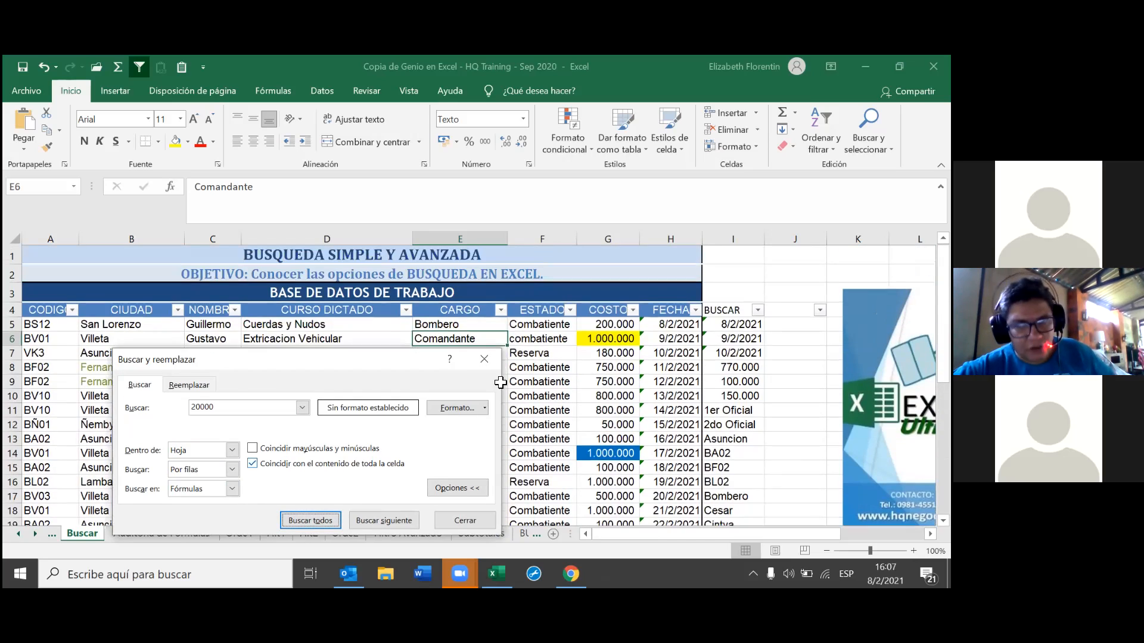
pyautogui.press('Escape')
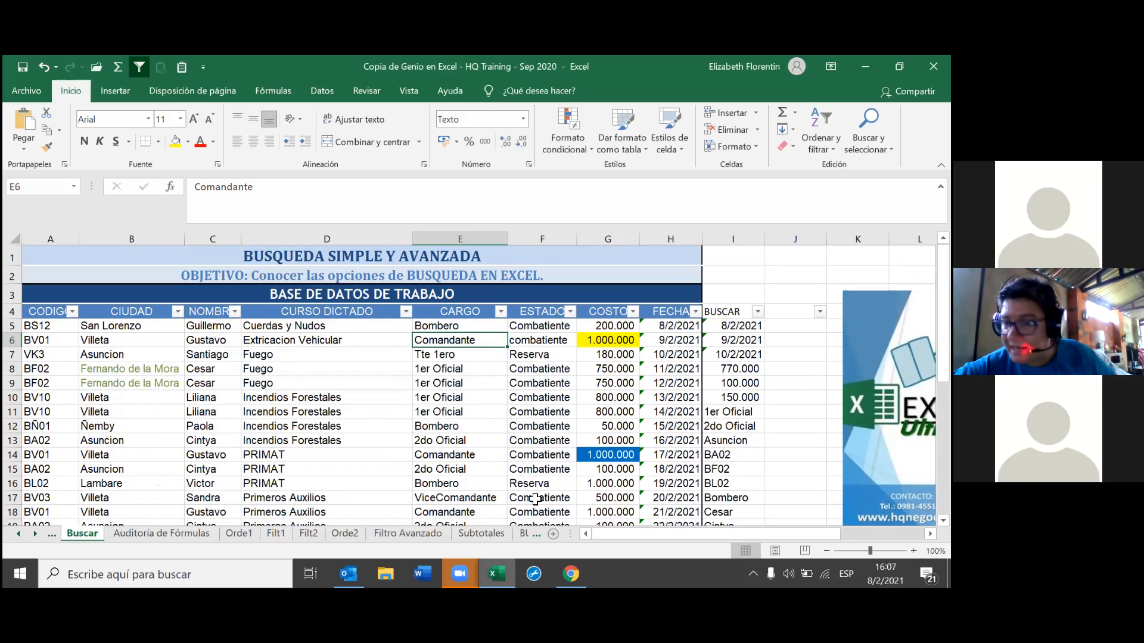
pyautogui.scroll(-2, 538, 501)
pyautogui.scroll(-1, 533, 475)
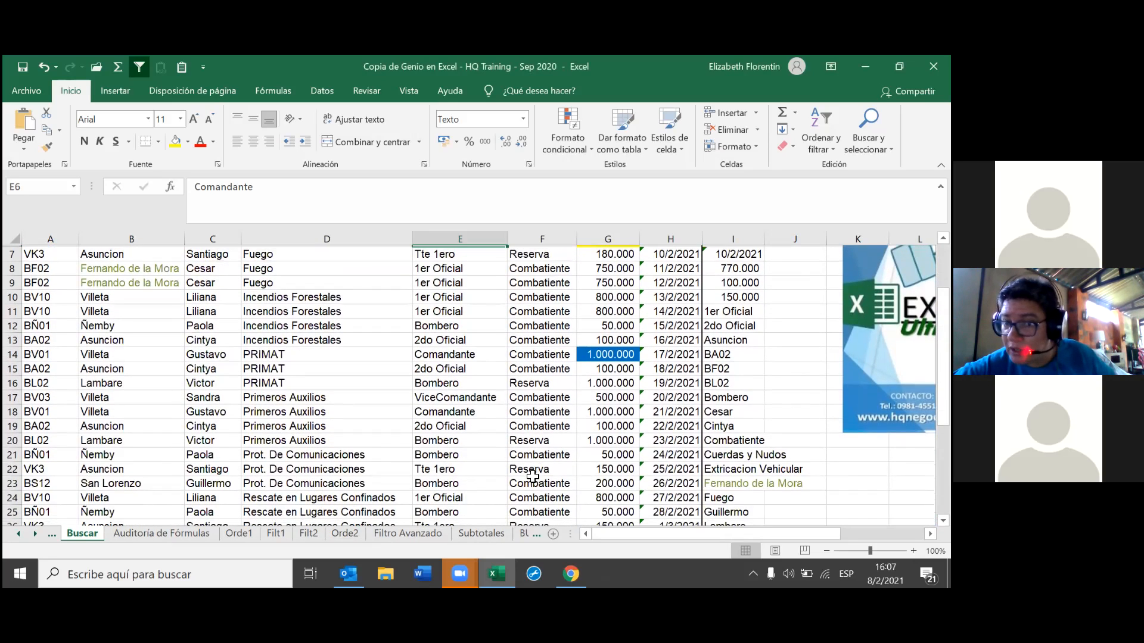
pyautogui.scroll(-4, 532, 475)
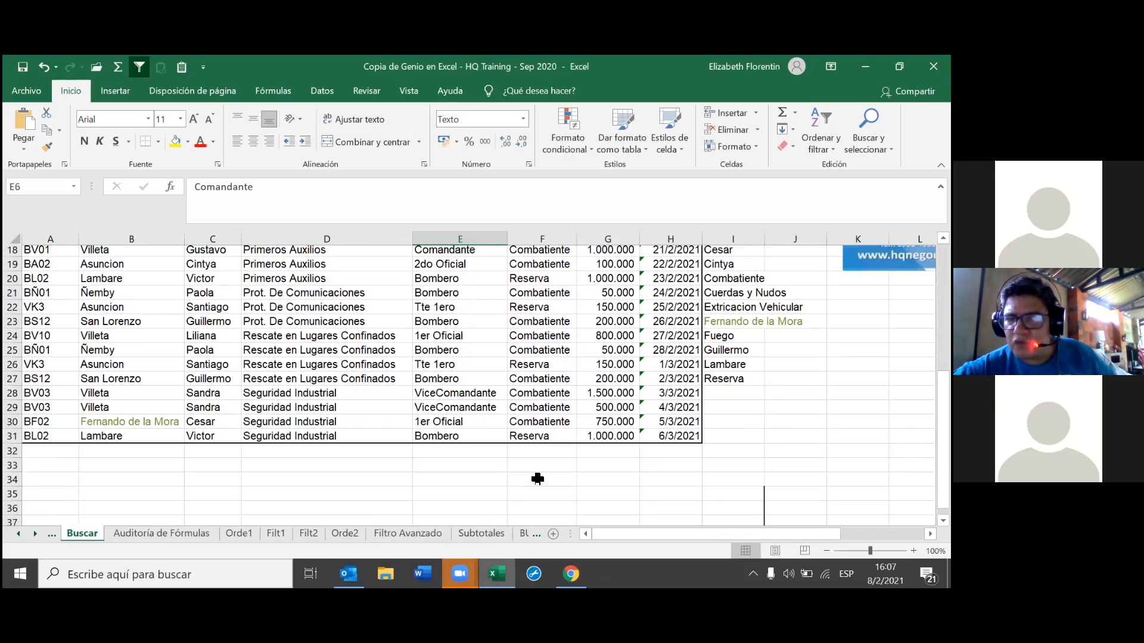
pyautogui.scroll(1, 538, 479)
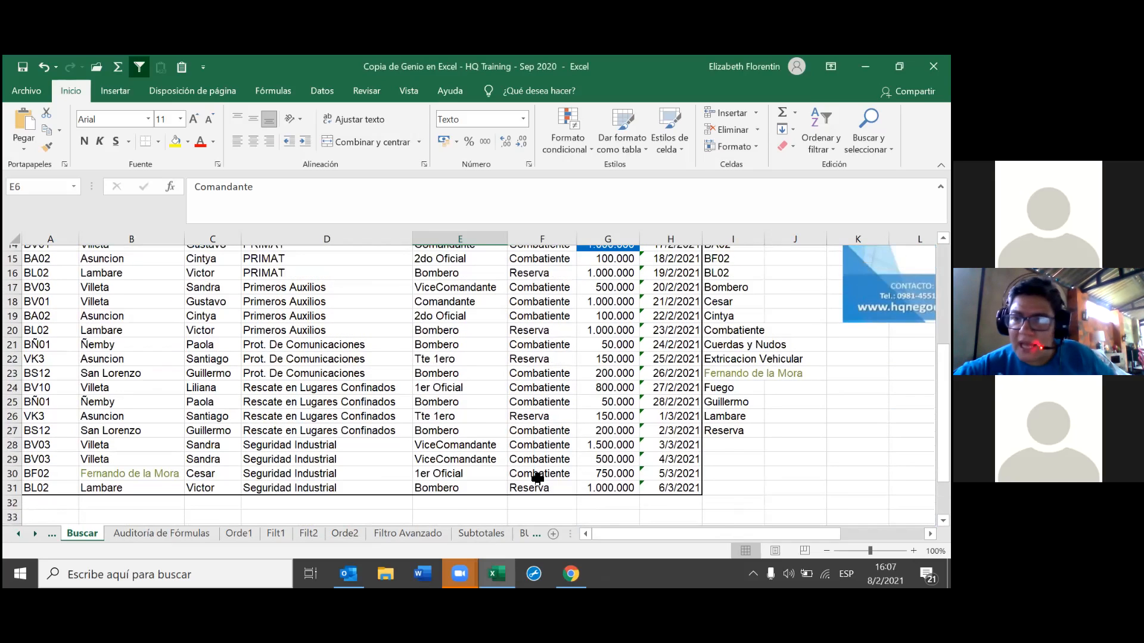
pyautogui.scroll(5, 538, 479)
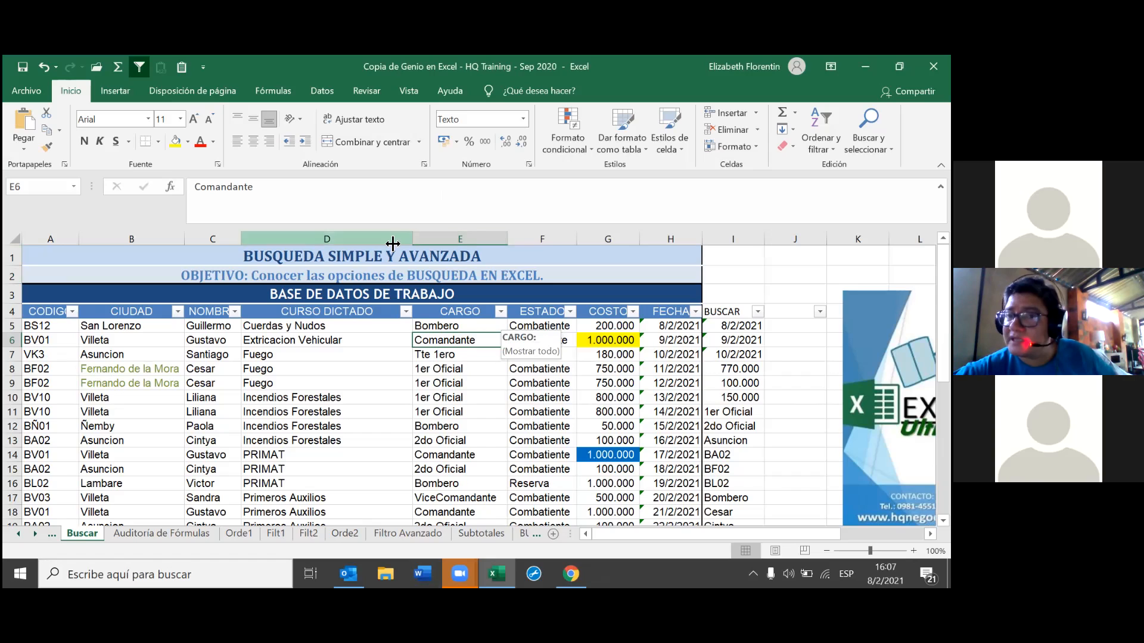
# Select all formula cells on the sheet and review where they lie in the FECHA and BUSCAR columns
pyautogui.click(868, 137)
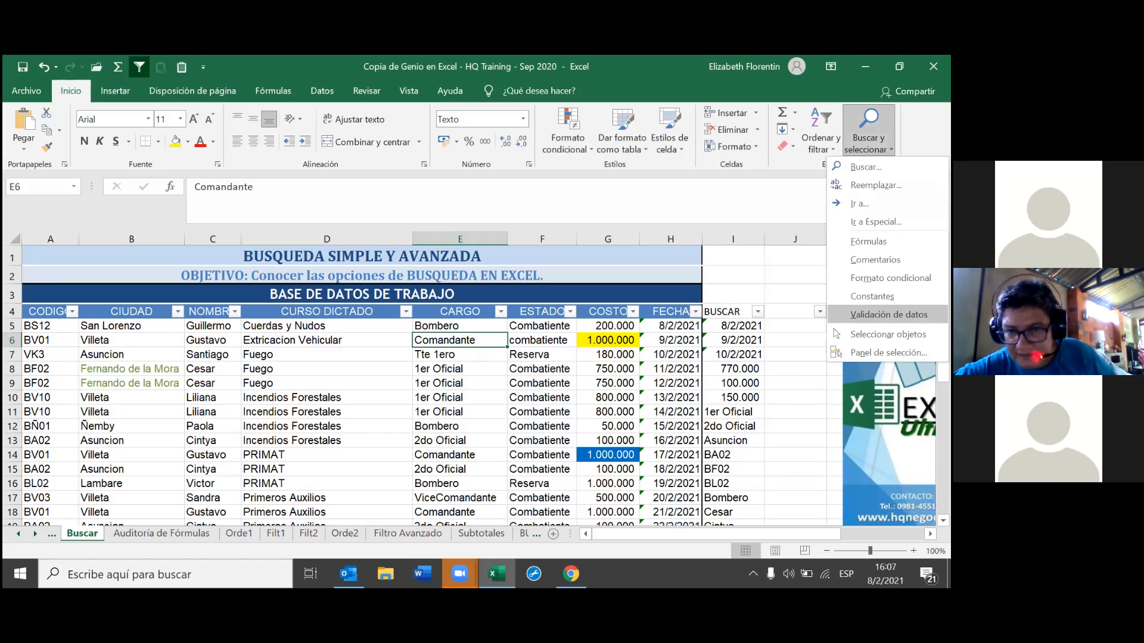
pyautogui.click(872, 296)
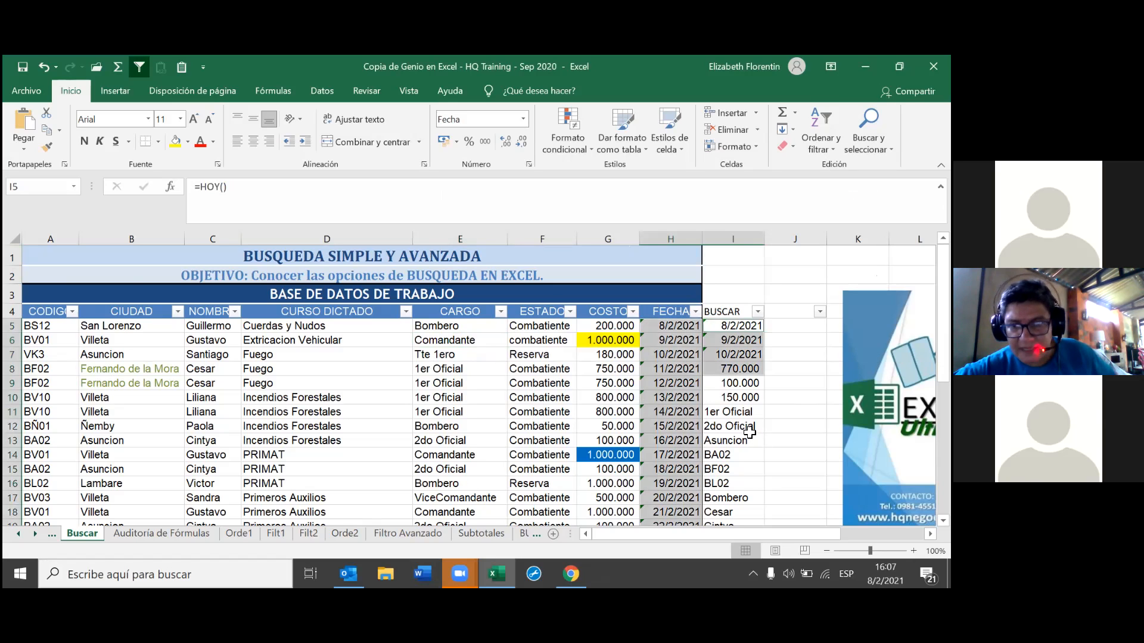
pyautogui.scroll(-3, 750, 433)
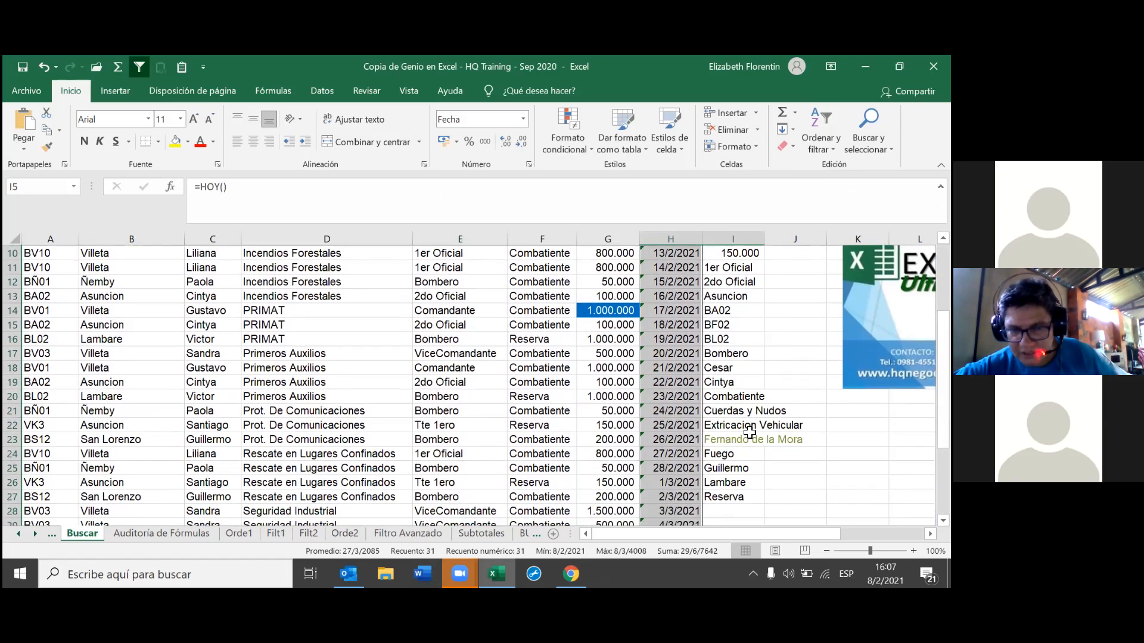
pyautogui.scroll(-3, 749, 433)
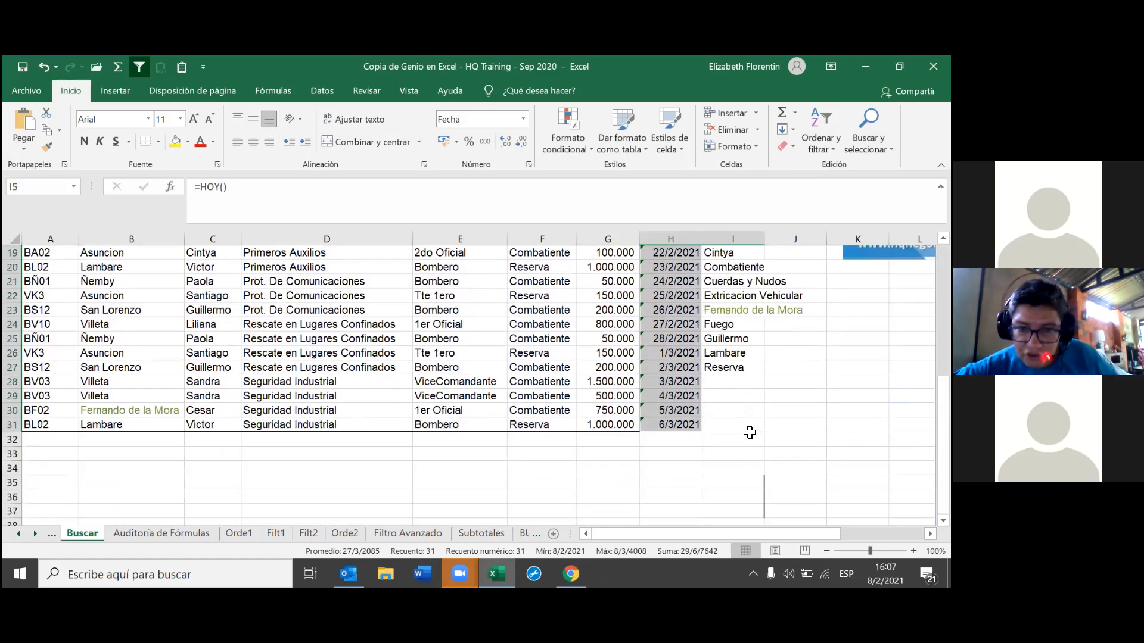
pyautogui.scroll(2, 750, 433)
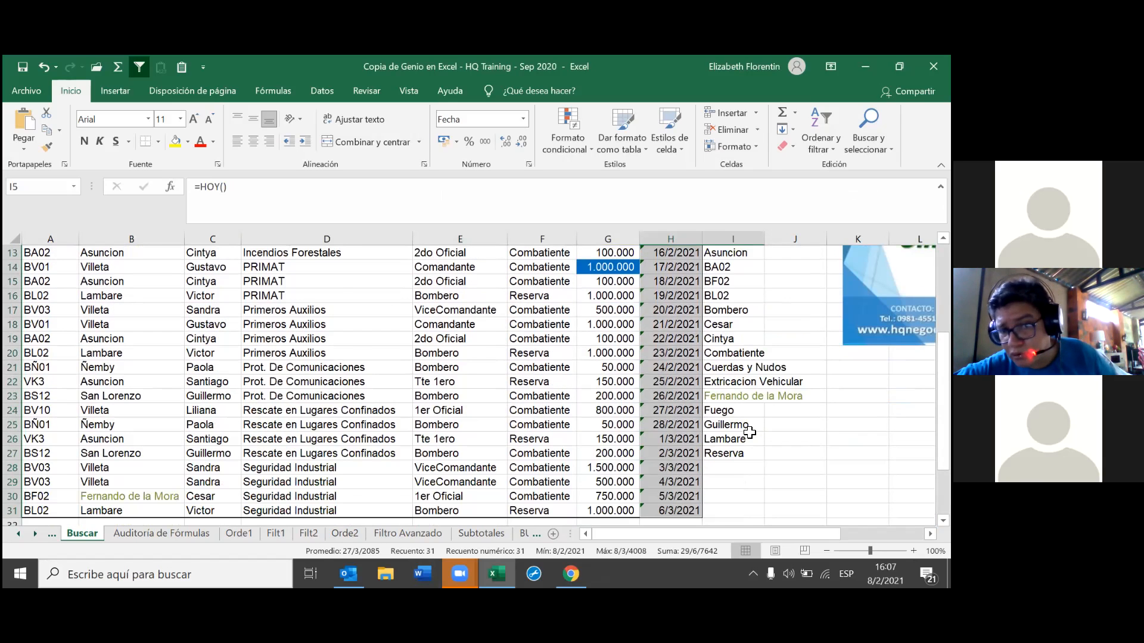
pyautogui.scroll(3, 749, 433)
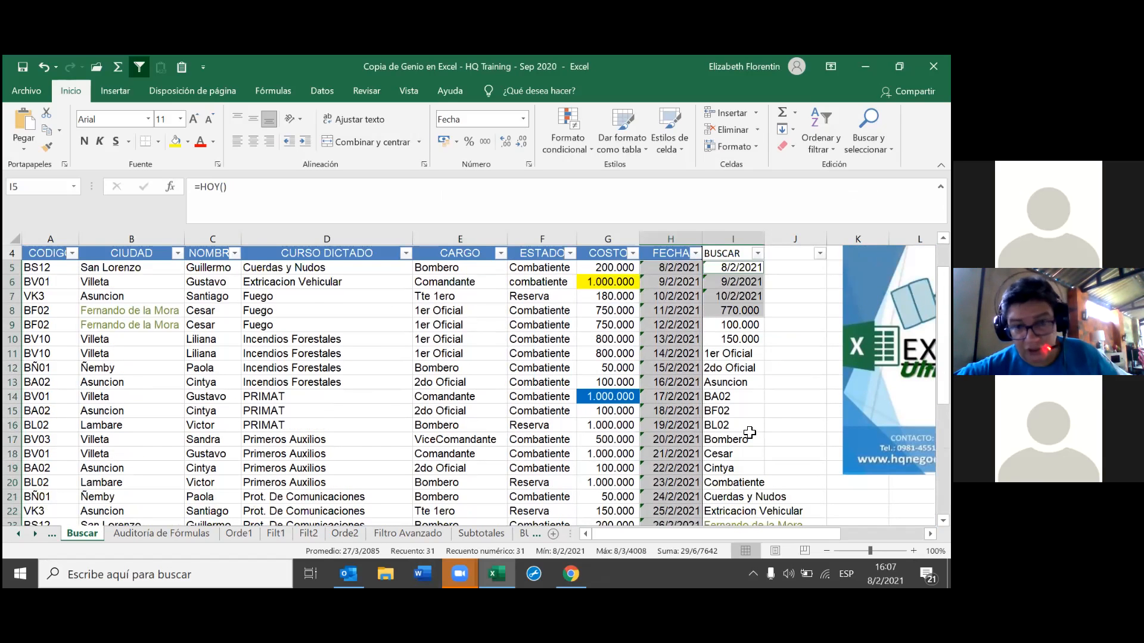
pyautogui.scroll(1, 749, 433)
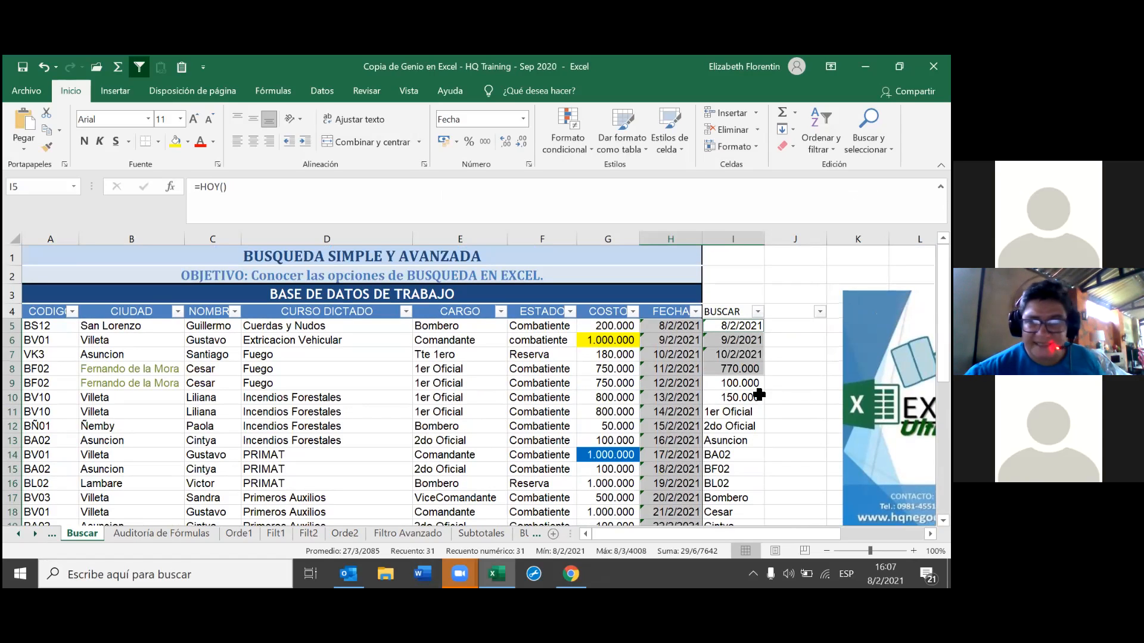
pyautogui.scroll(-3, 758, 395)
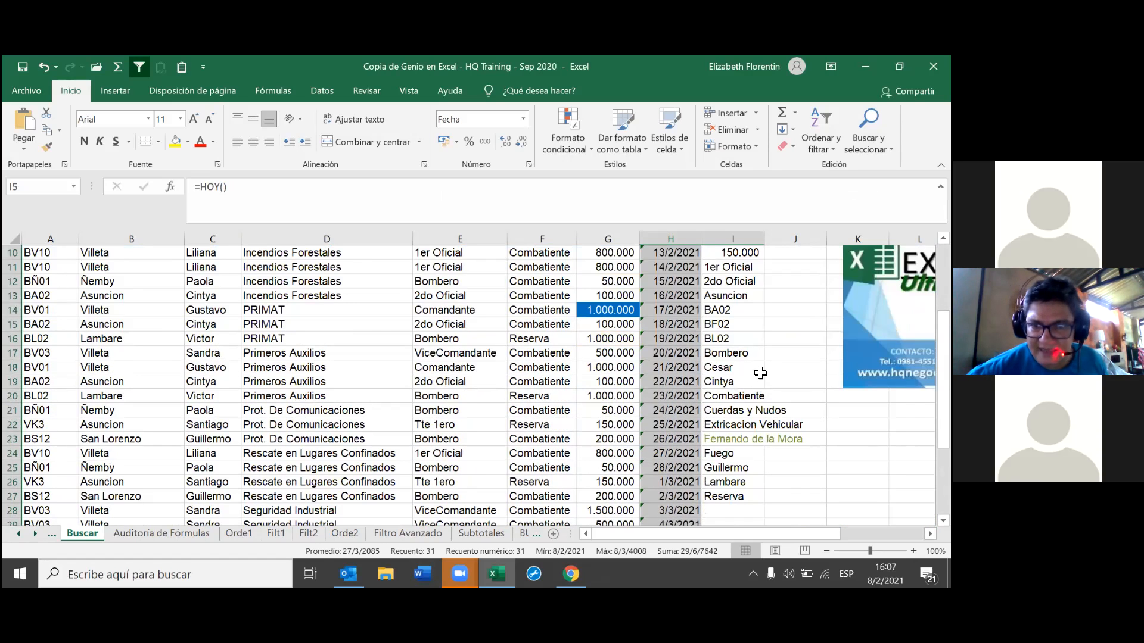
pyautogui.scroll(3, 760, 370)
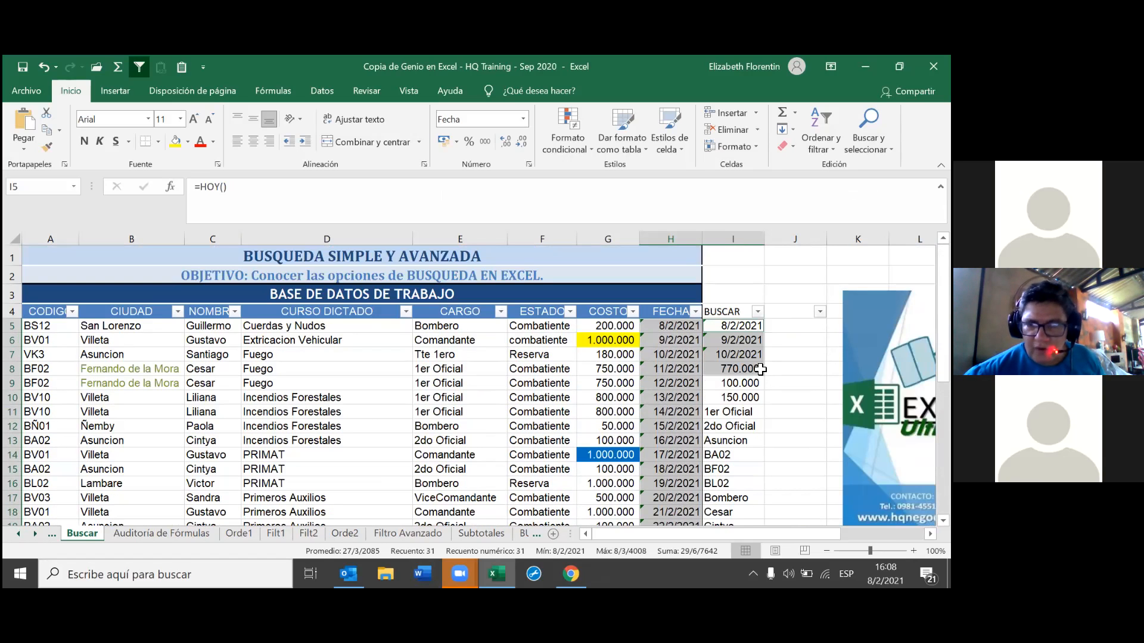
# Check the formula in I8, and find all cells containing 20000 in formulas with entire cell content matching disabled
pyautogui.click(760, 369)
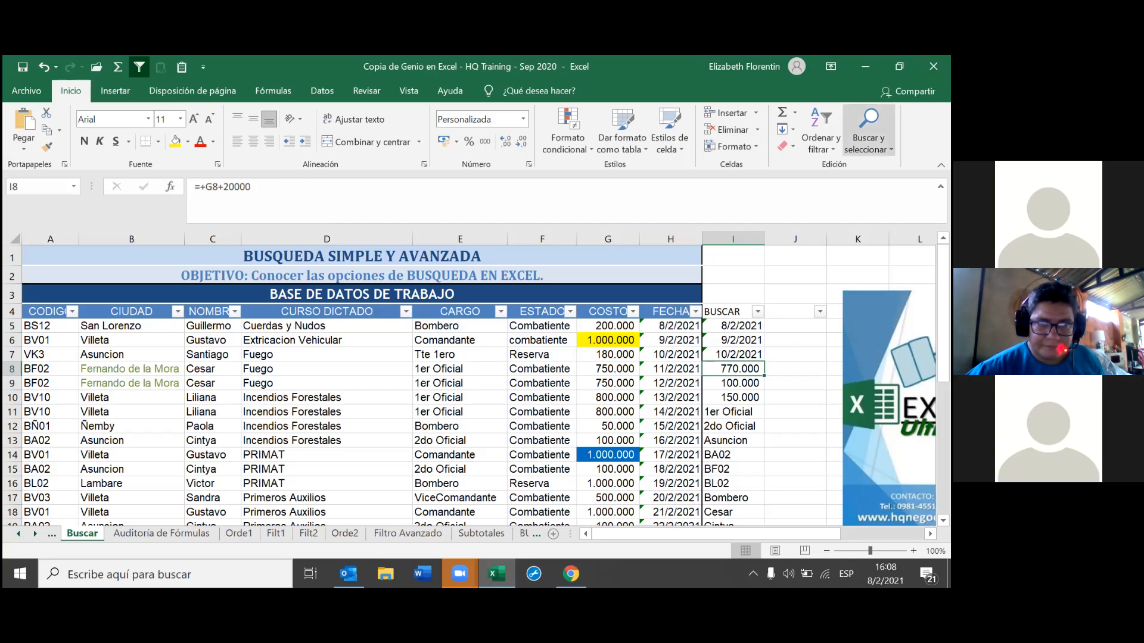
pyautogui.hotkey('ctrl', 'b')
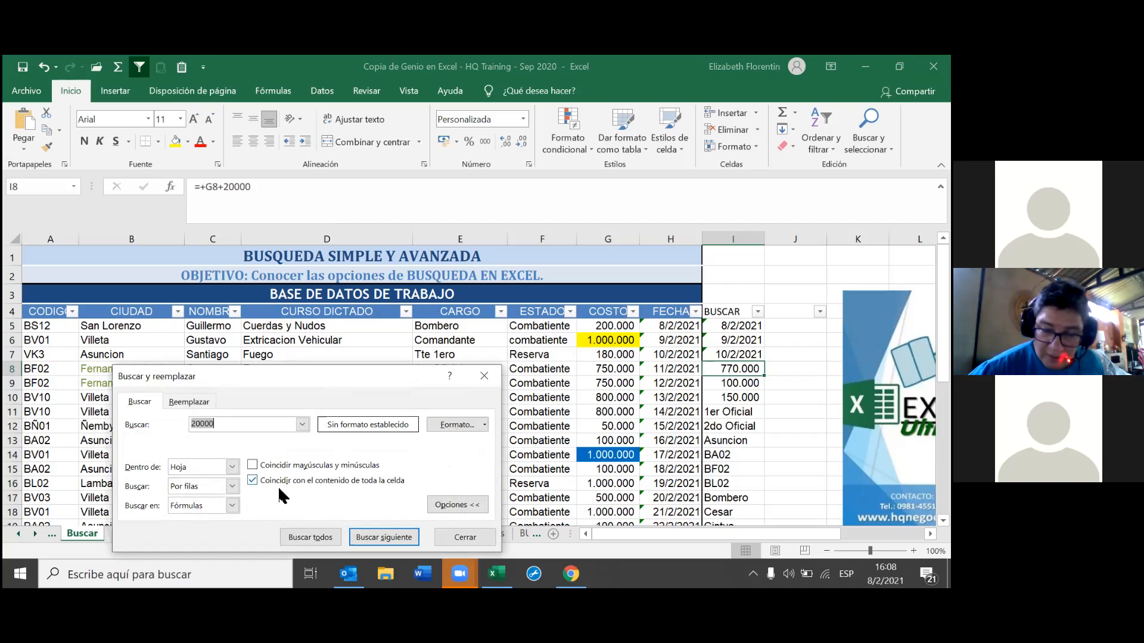
pyautogui.click(253, 464)
pyautogui.click(253, 480)
pyautogui.click(252, 464)
pyautogui.click(309, 536)
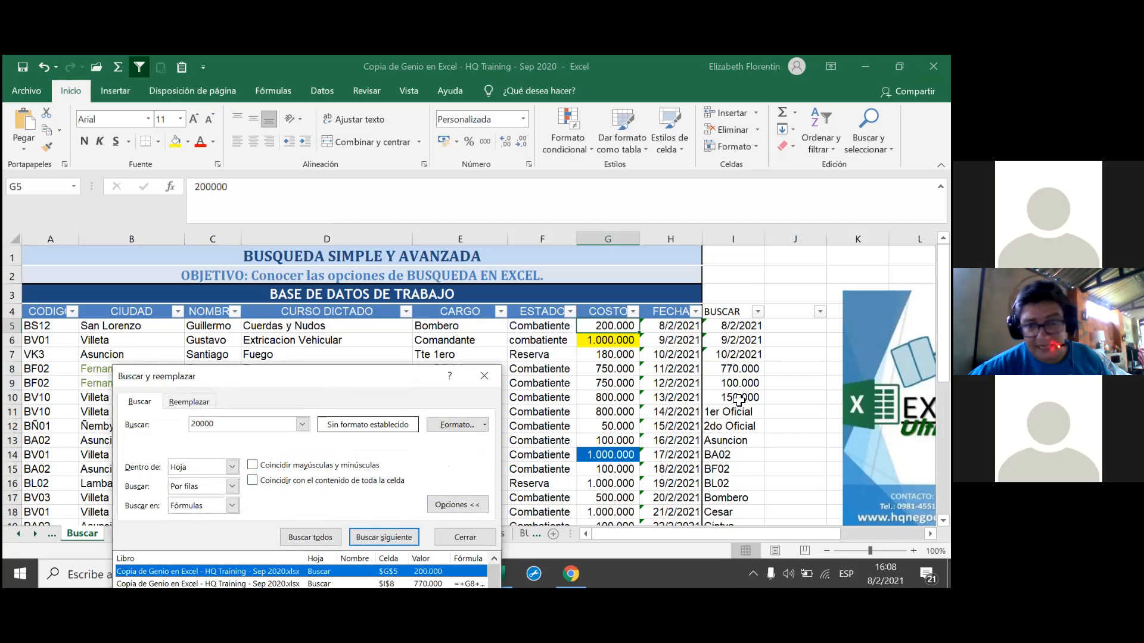
pyautogui.click(310, 537)
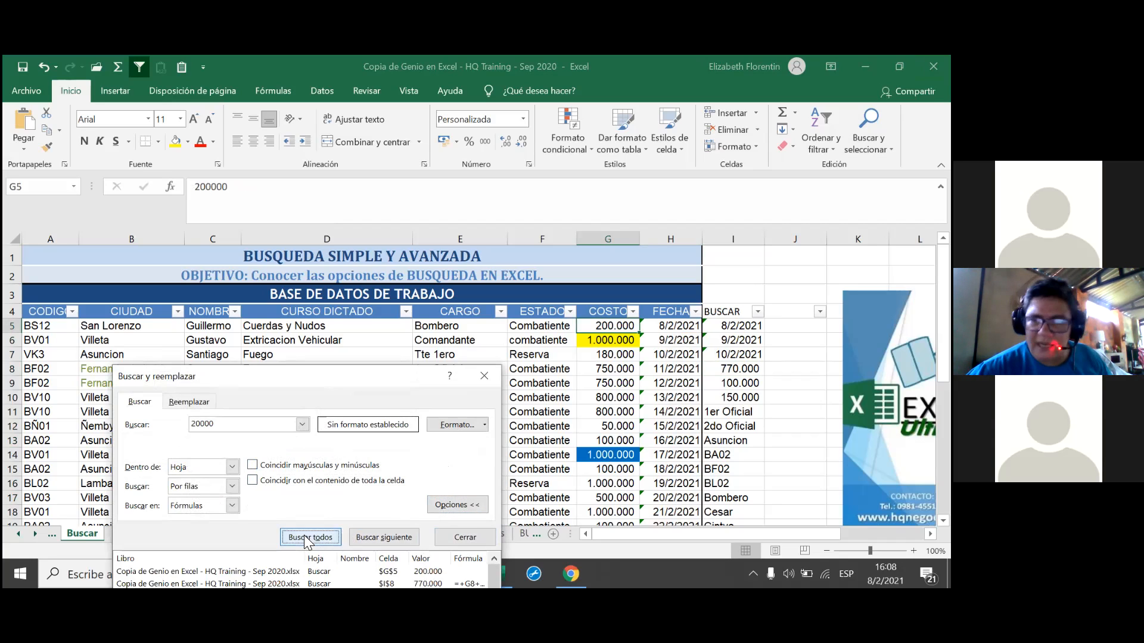
# Reposition the search dialog over the sheet to examine the full list of matches for 20000
pyautogui.moveTo(367, 376); pyautogui.dragTo(368, 106)
pyautogui.click(358, 368)
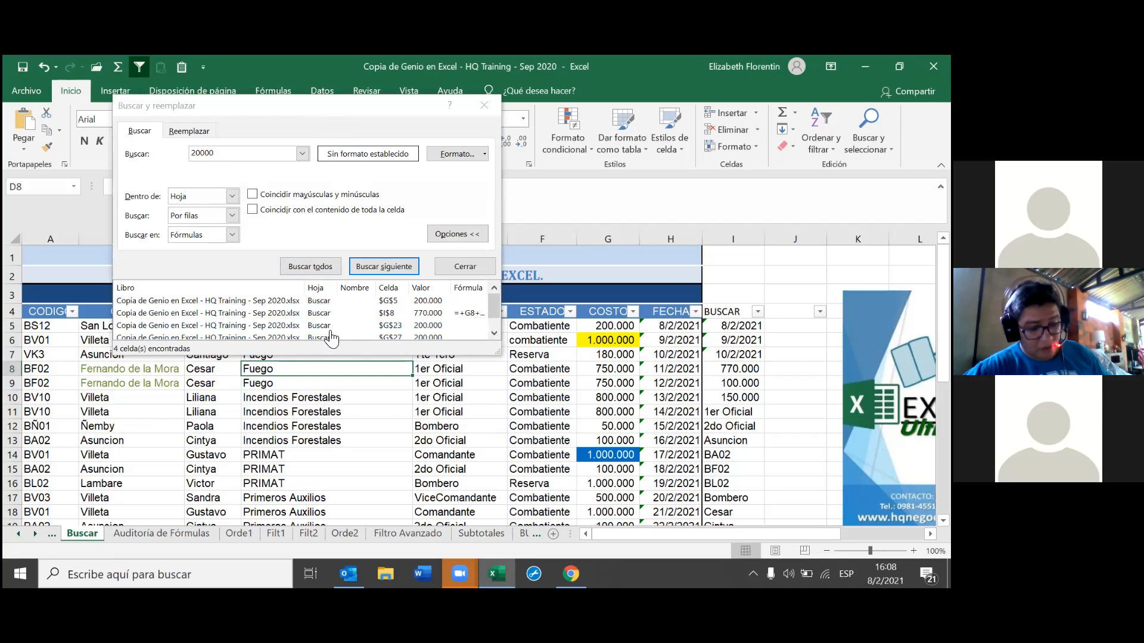
pyautogui.moveTo(326, 109); pyautogui.dragTo(305, 220)
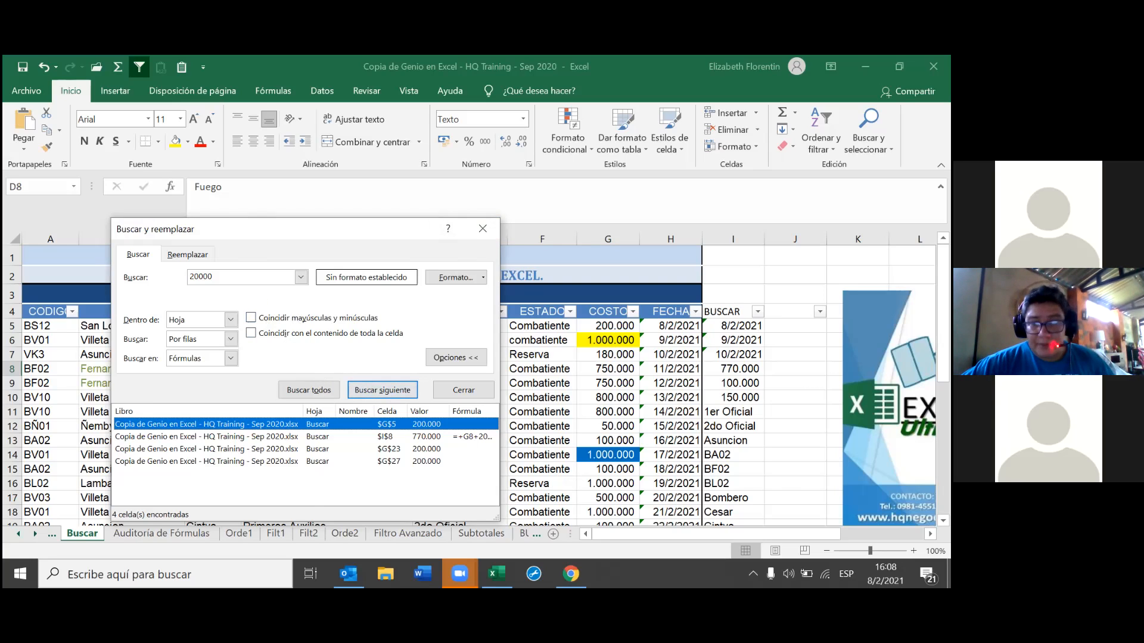
# Add the thousands separator to the search term and find all cells containing 20.000, looking in formulas
pyautogui.click(200, 277)
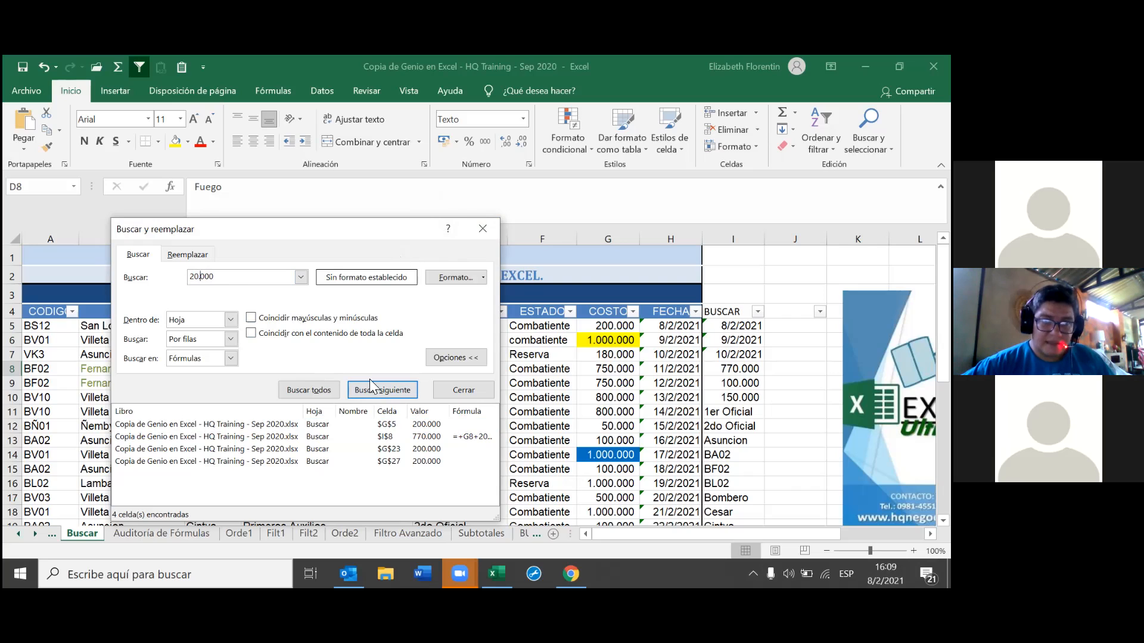
pyautogui.click(311, 389)
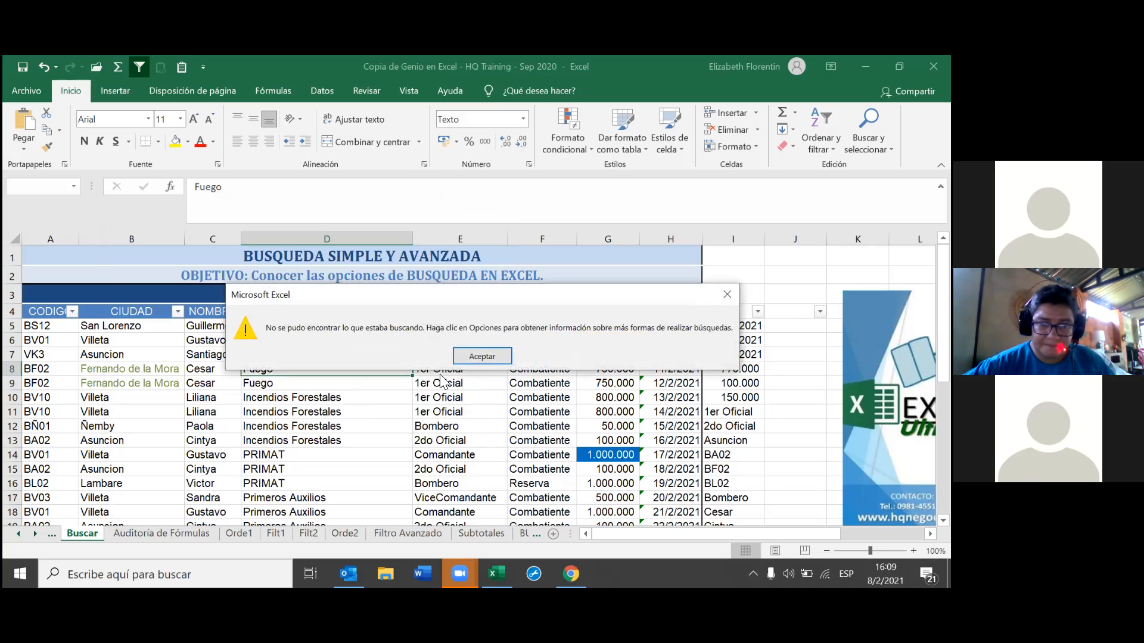
pyautogui.click(475, 355)
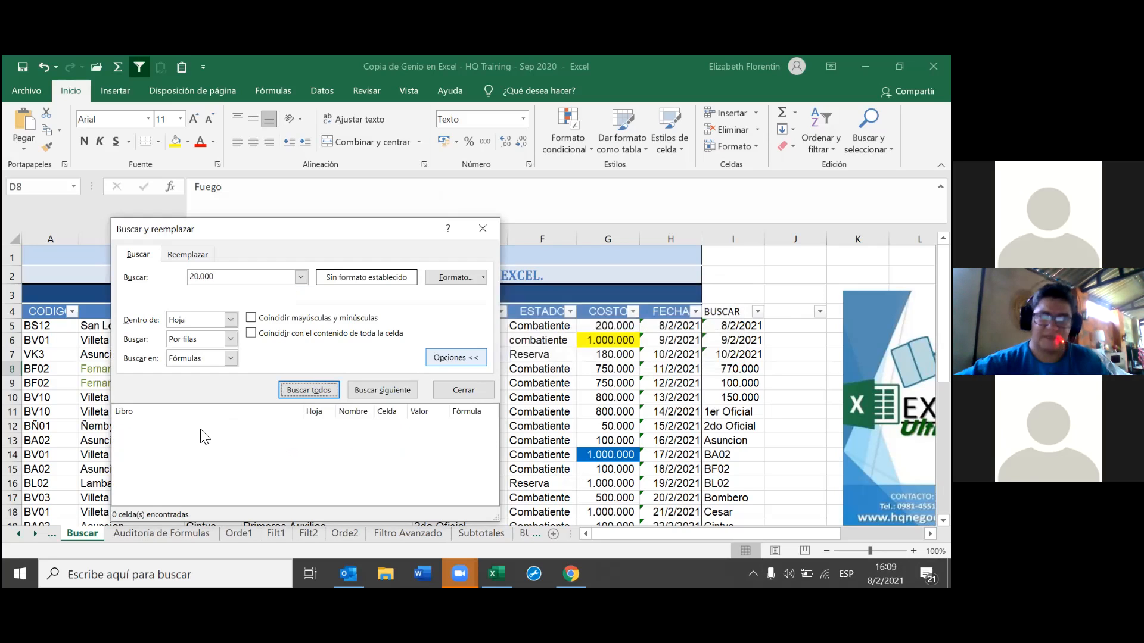
# Switch the search to look in values and find all cells containing 20.000
pyautogui.click(230, 358)
pyautogui.click(223, 379)
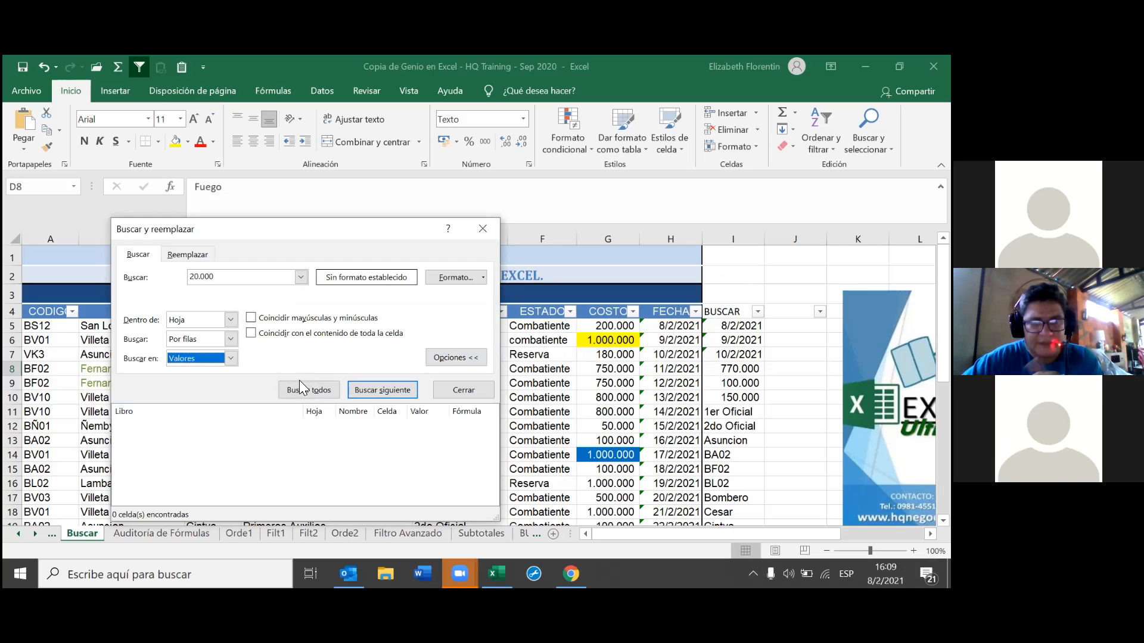
pyautogui.click(304, 396)
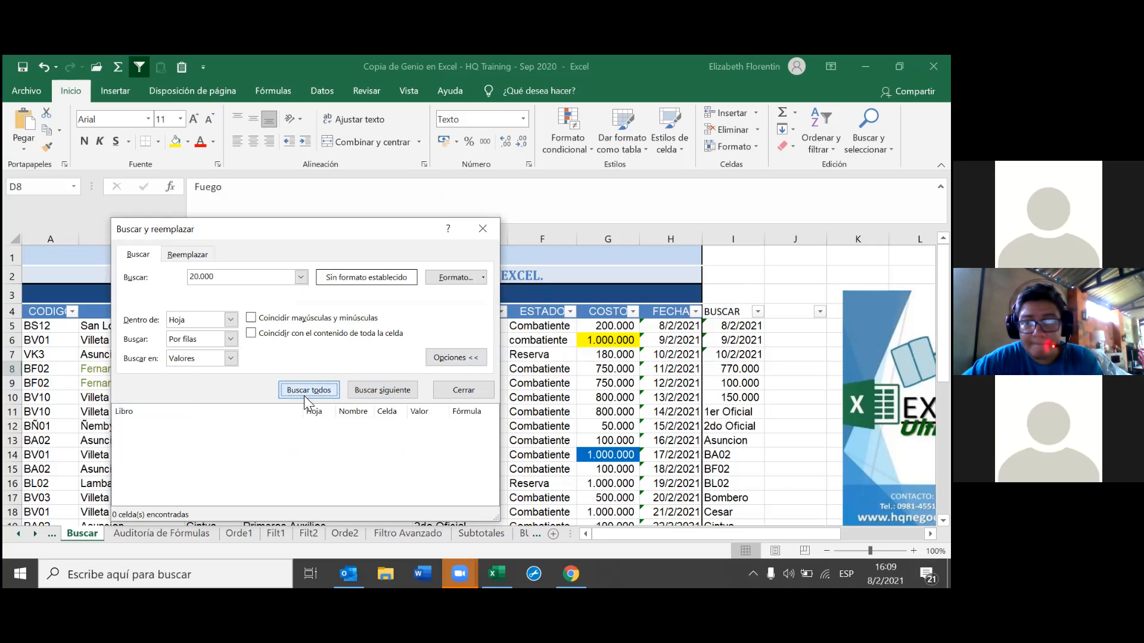
pyautogui.click(480, 357)
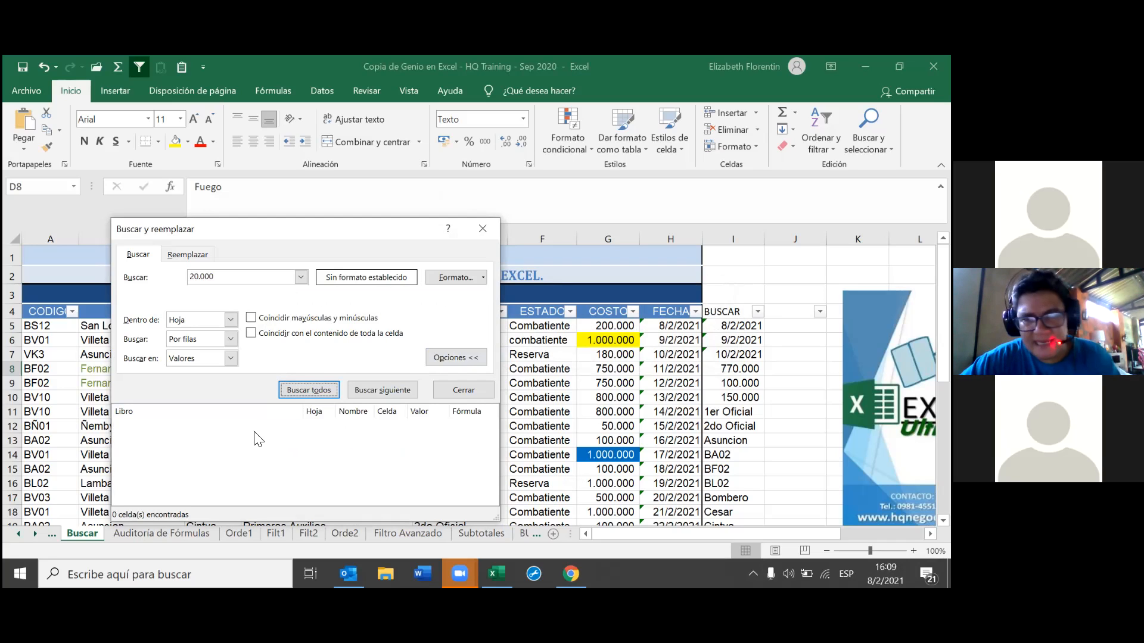
# Remove the thousands separator from the search term and find all cells containing 20000 in values
pyautogui.click(203, 277)
pyautogui.press('BackSpace')
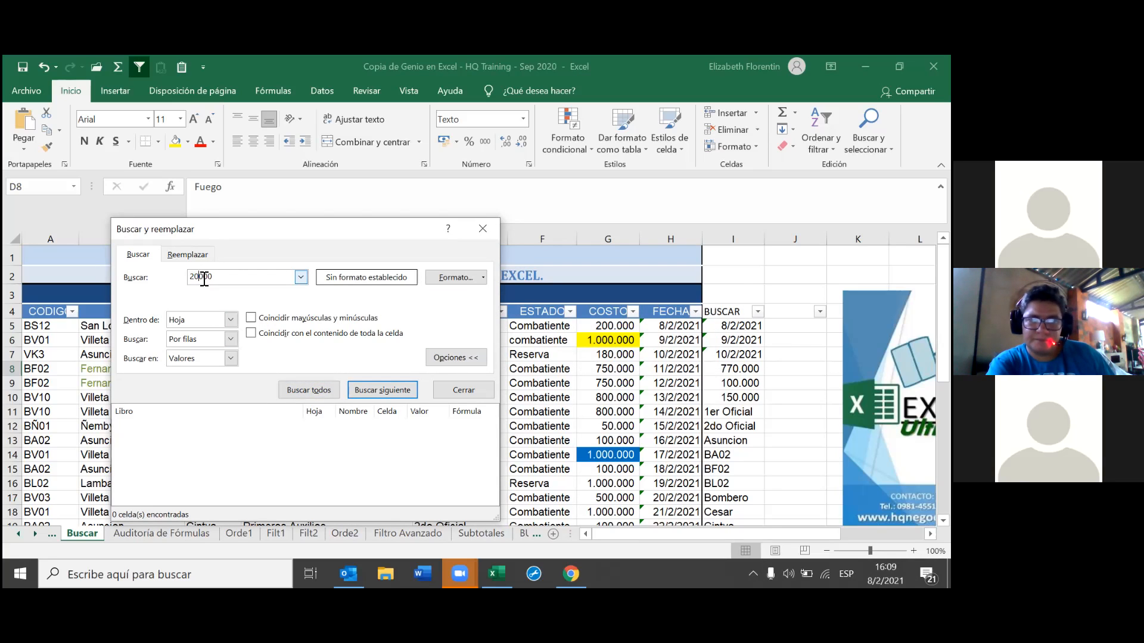
pyautogui.click(297, 388)
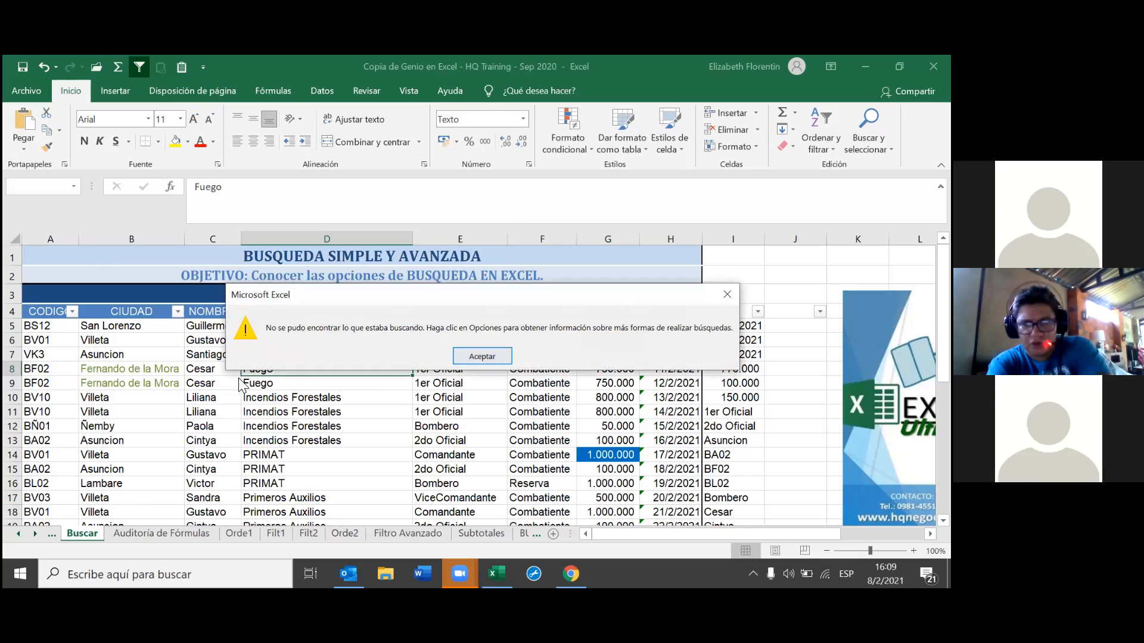
pyautogui.press('Return')
# Set the search back to formulas and find all cells containing 20000
pyautogui.click(230, 358)
pyautogui.click(225, 372)
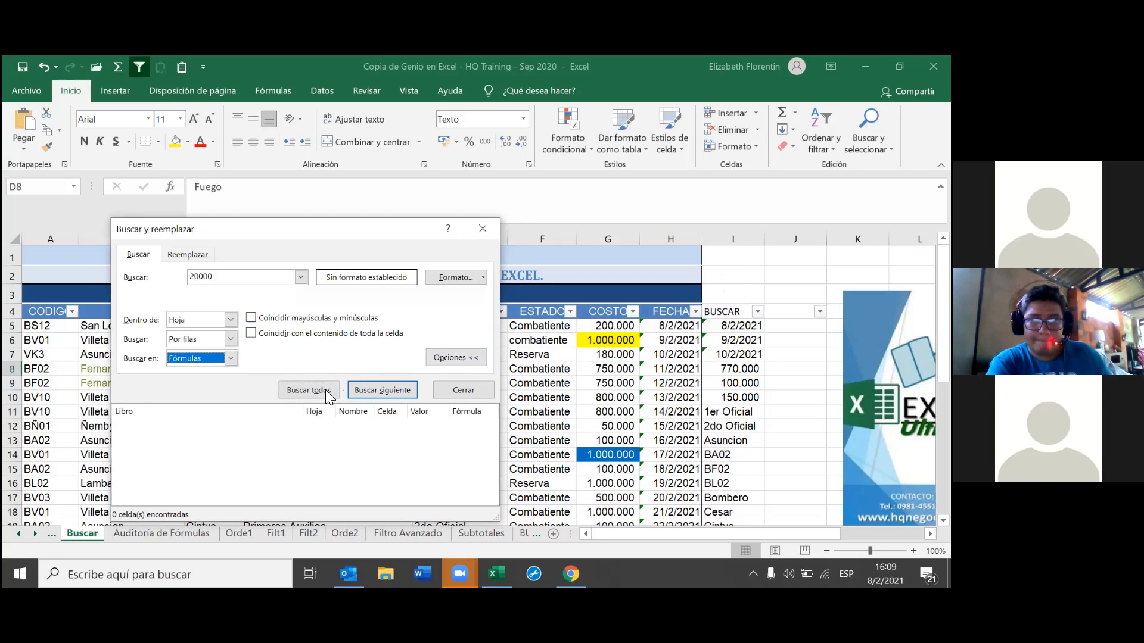
pyautogui.click(326, 390)
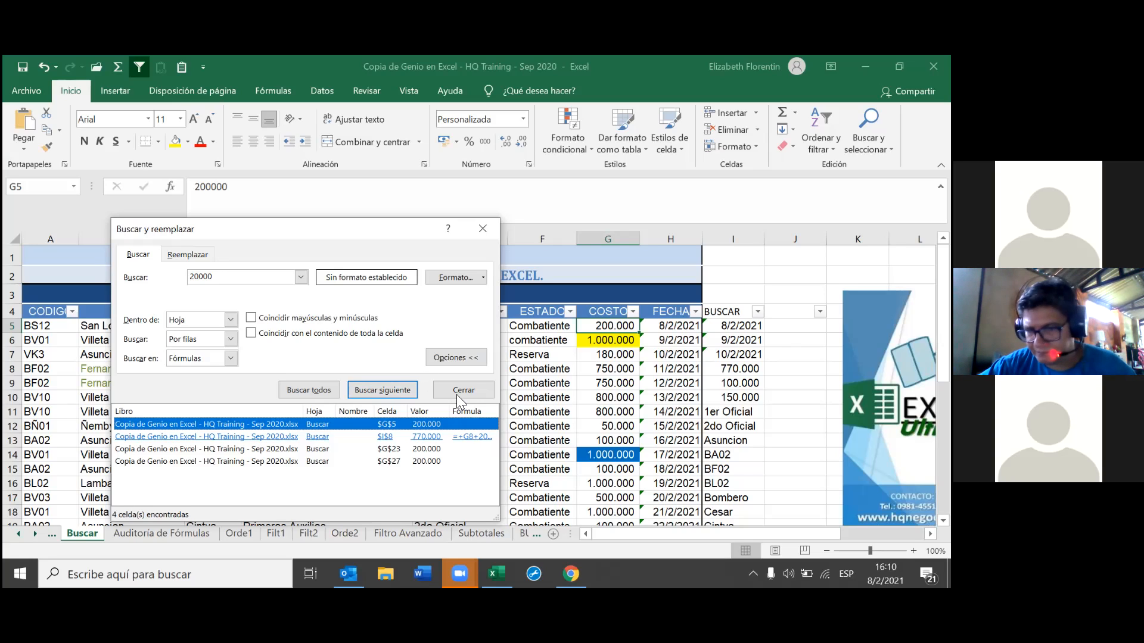
# Find all cells containing 750000, looking in formulas, and go to the second and third matches in the results
pyautogui.click(220, 280)
pyautogui.press('BackSpace')
pyautogui.press('BackSpace')
pyautogui.press('BackSpace')
pyautogui.press('BackSpace')
pyautogui.press('BackSpace')
pyautogui.write('750000')
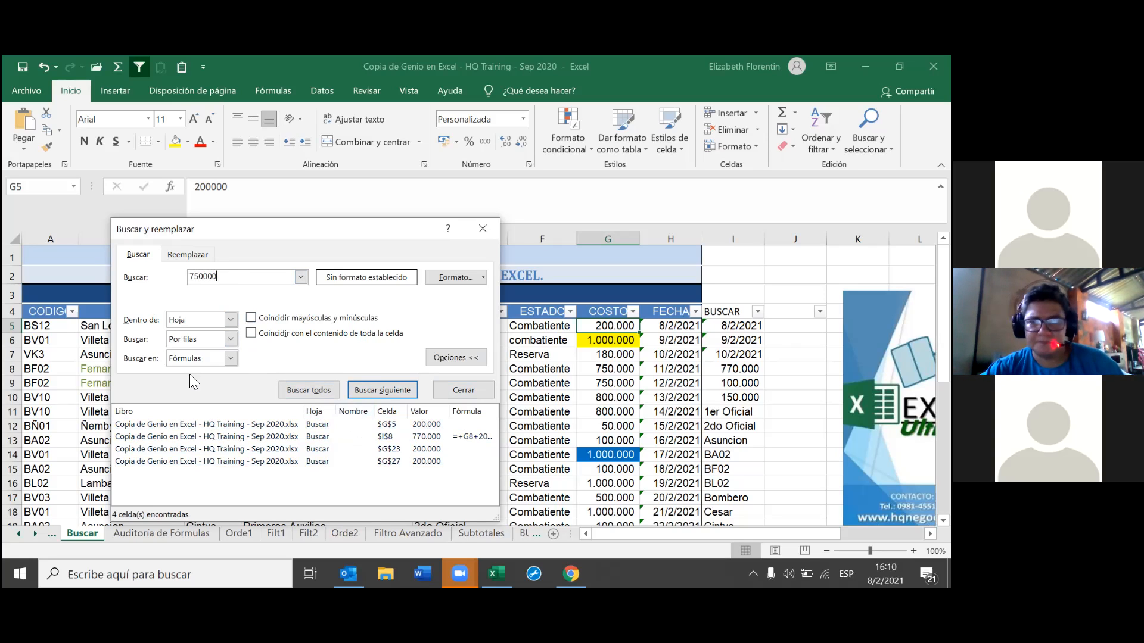
pyautogui.click(302, 386)
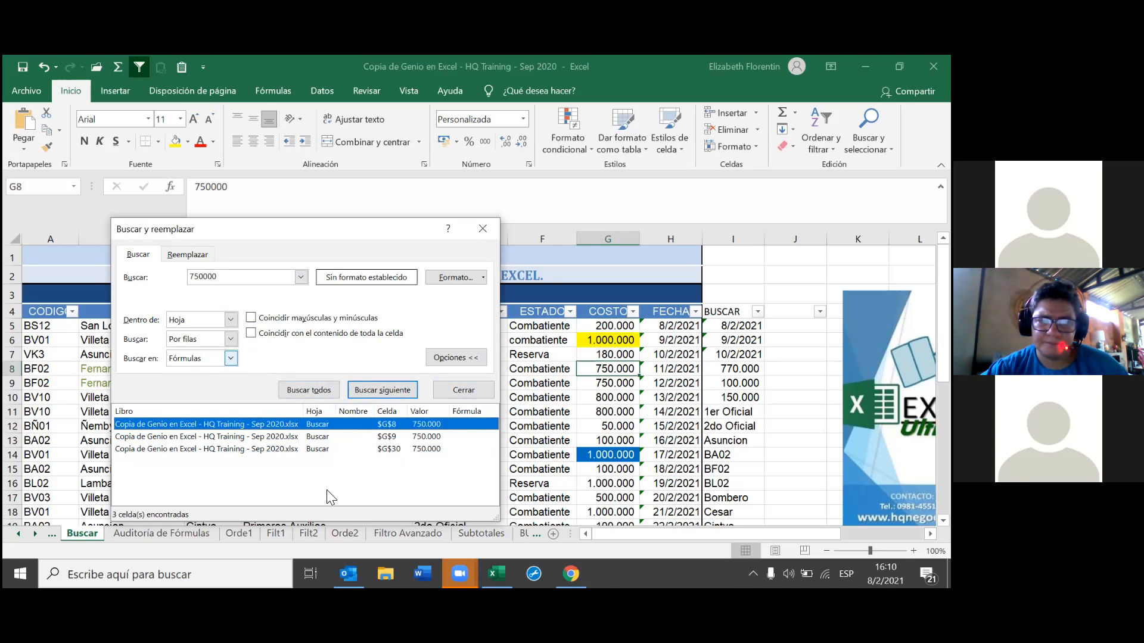
pyautogui.click(380, 439)
pyautogui.click(386, 450)
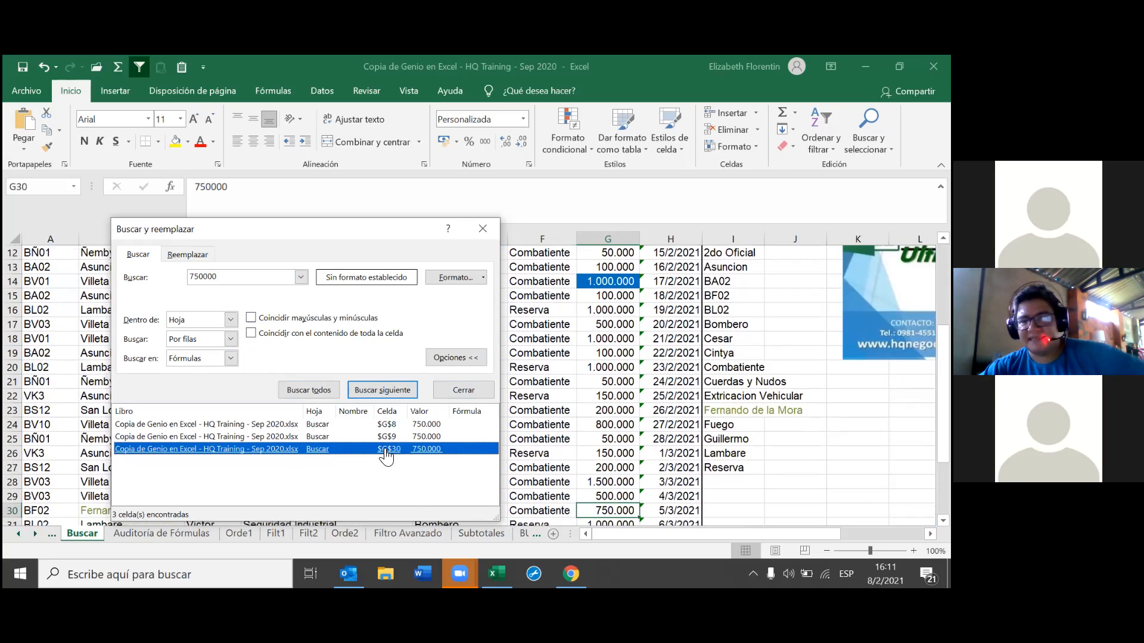
# Go to the first match in the results, then find all cells containing 750000 looking in values
pyautogui.click(303, 426)
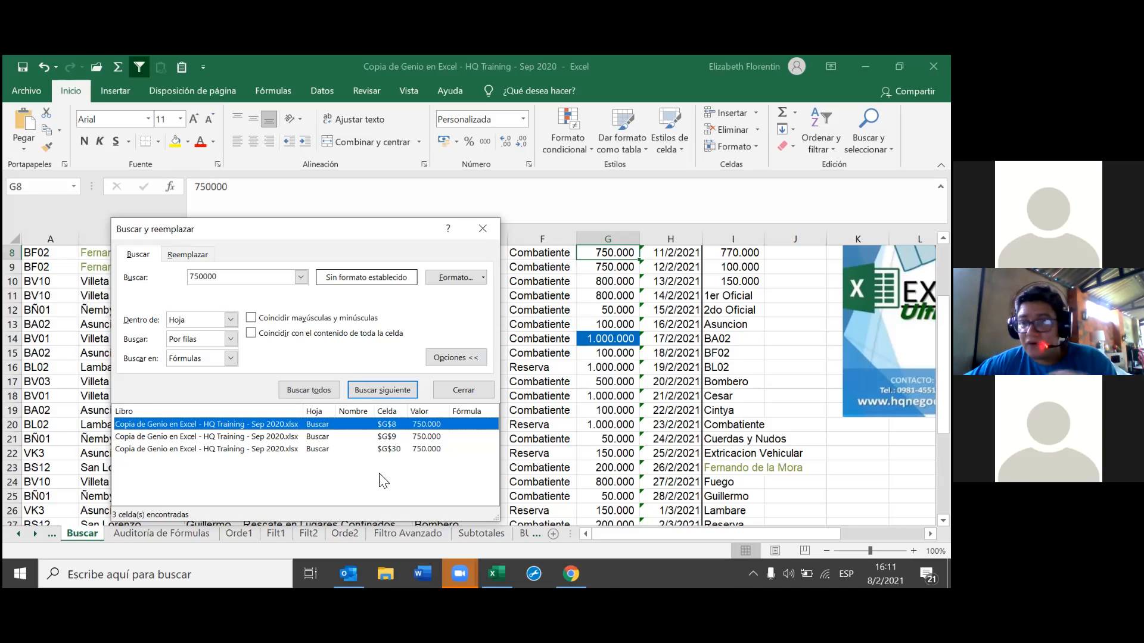
pyautogui.click(211, 359)
pyautogui.click(232, 382)
pyautogui.click(316, 393)
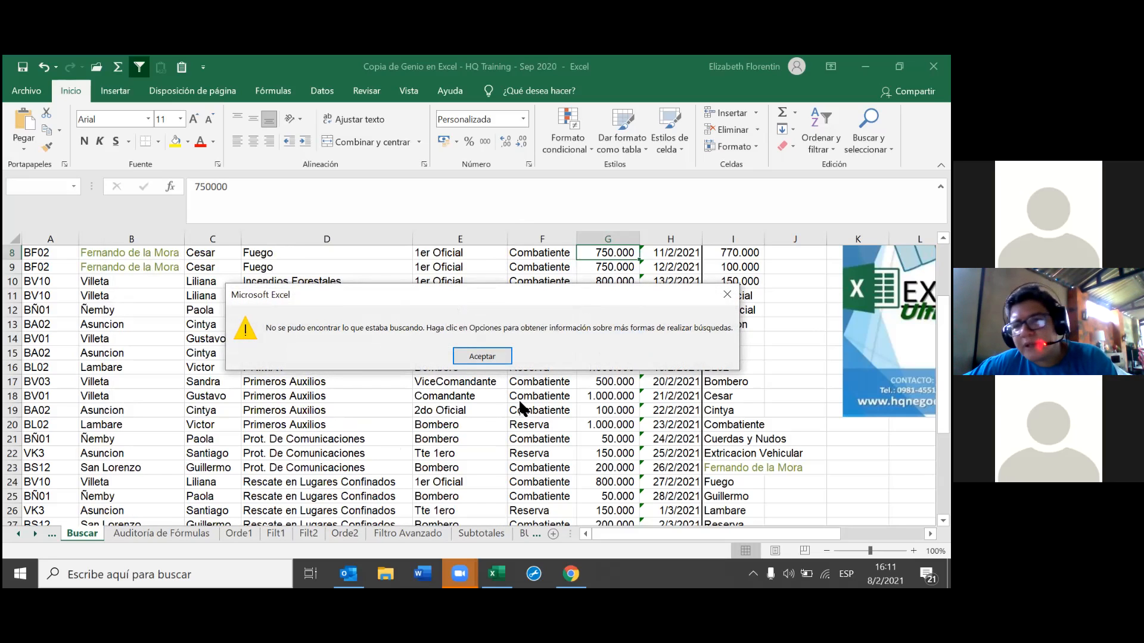
pyautogui.click(493, 351)
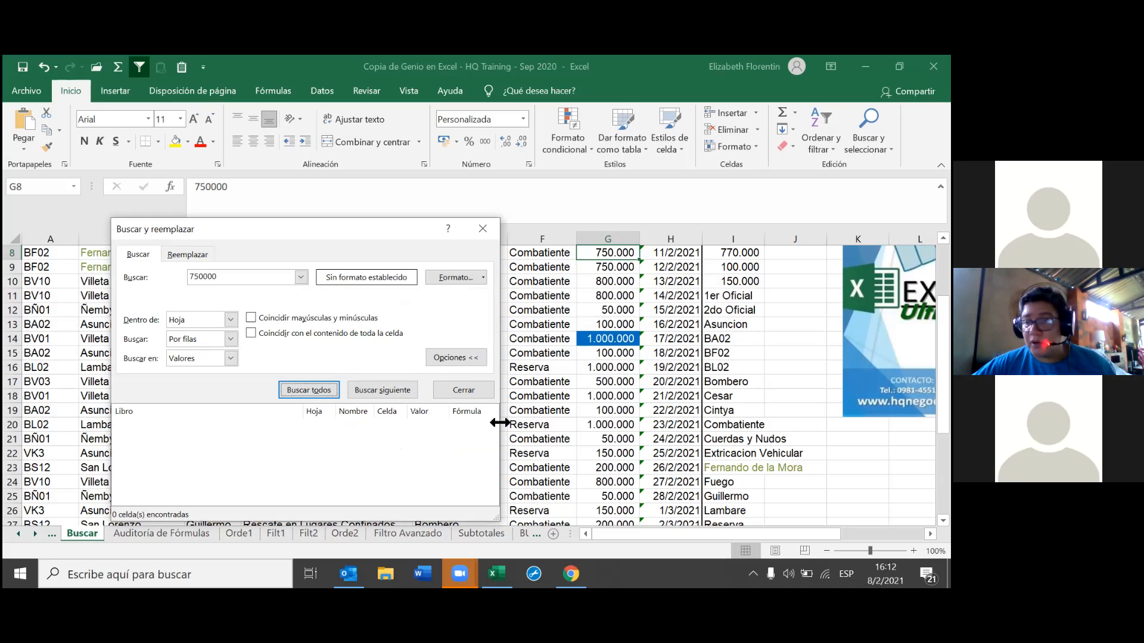
# Add the thousands separator to the search term and find all cells containing 750.000 in values
pyautogui.click(208, 277)
pyautogui.write(',')
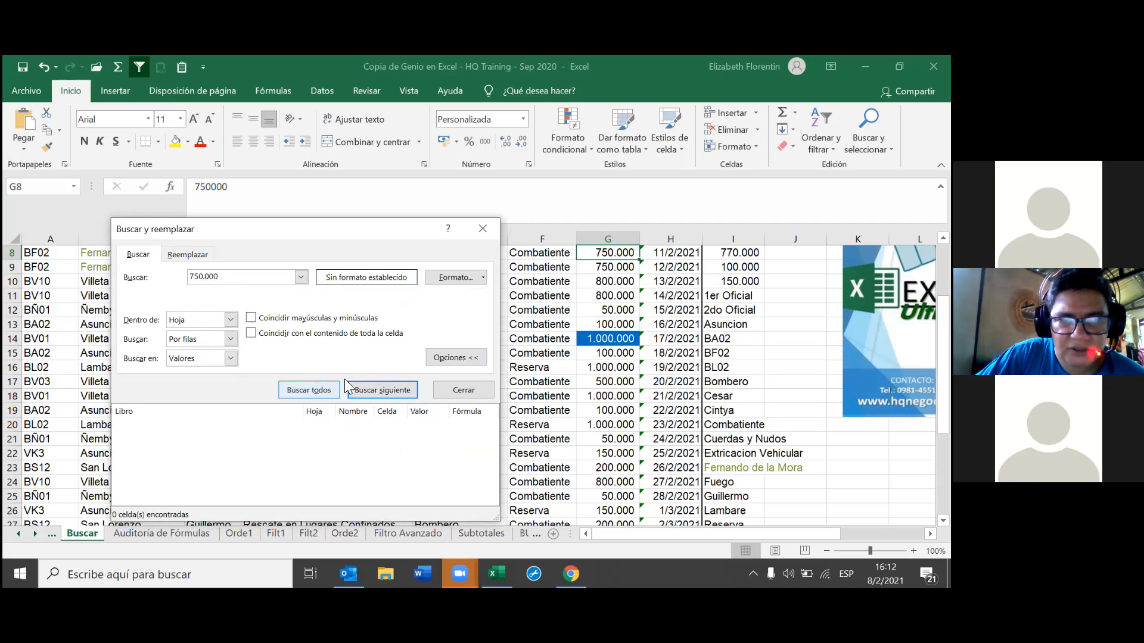
pyautogui.click(315, 390)
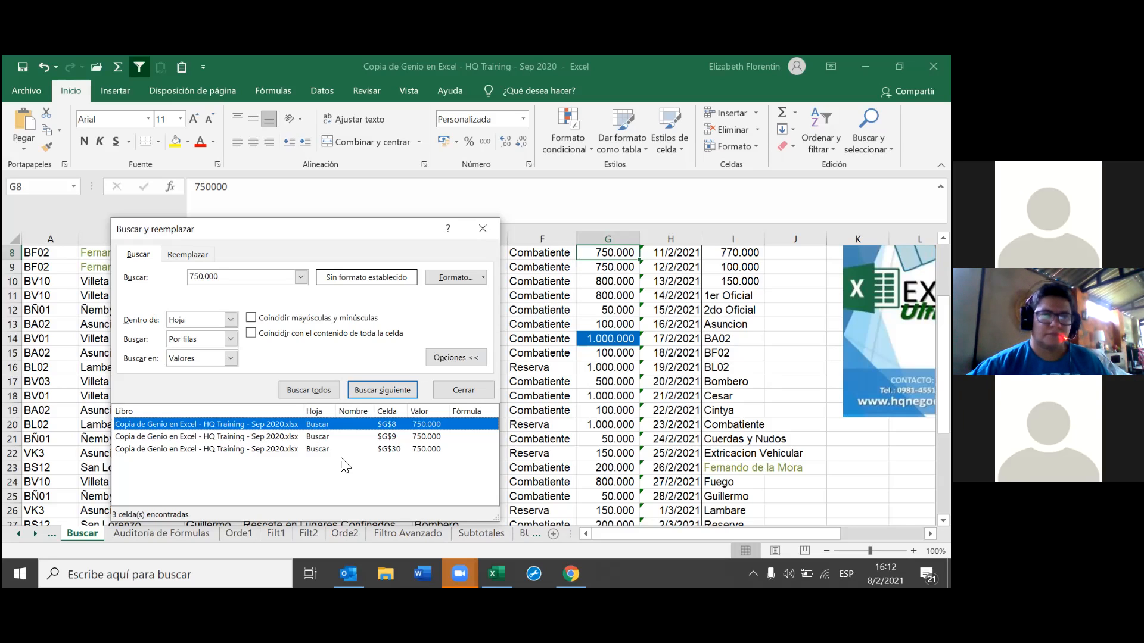
pyautogui.click(153, 55)
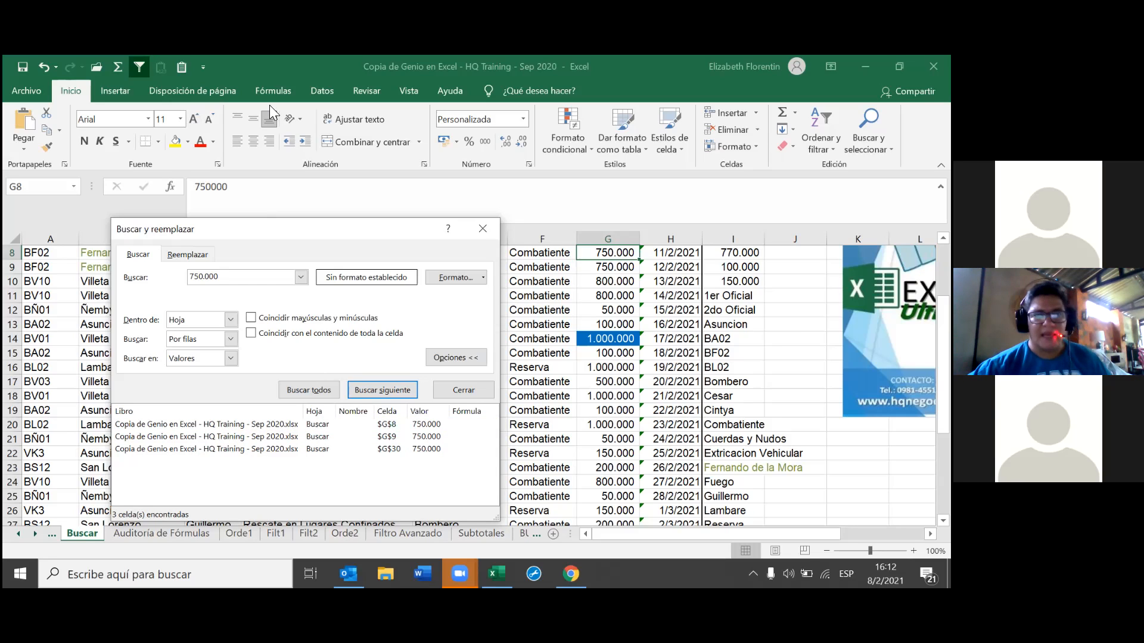
pyautogui.click(422, 291)
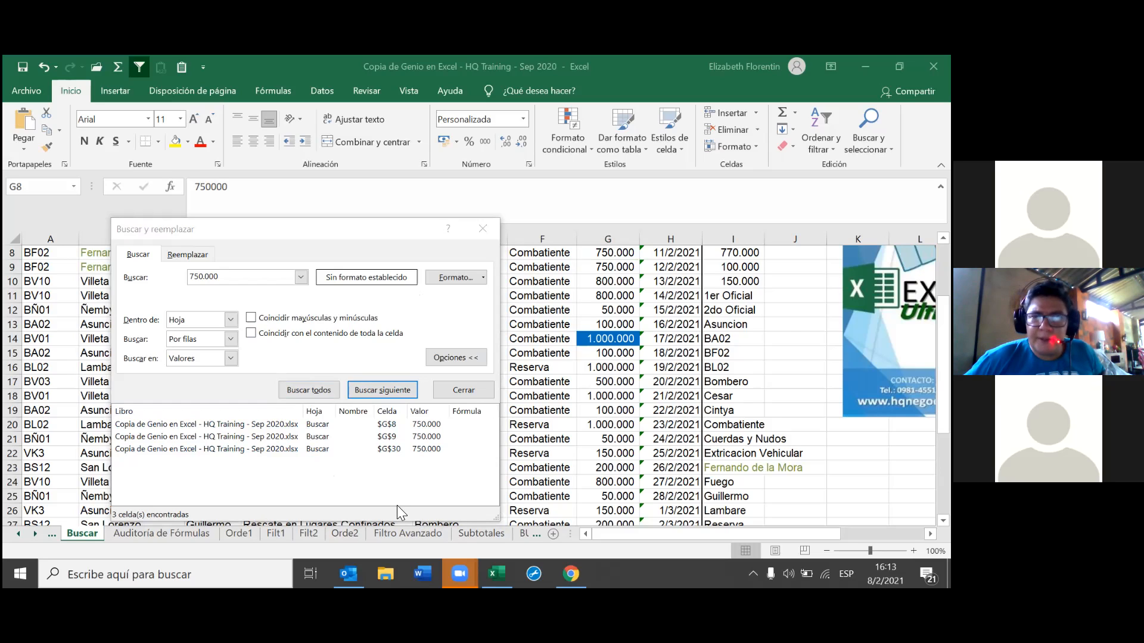
# Replace the search term with Paraguay
pyautogui.click(229, 277)
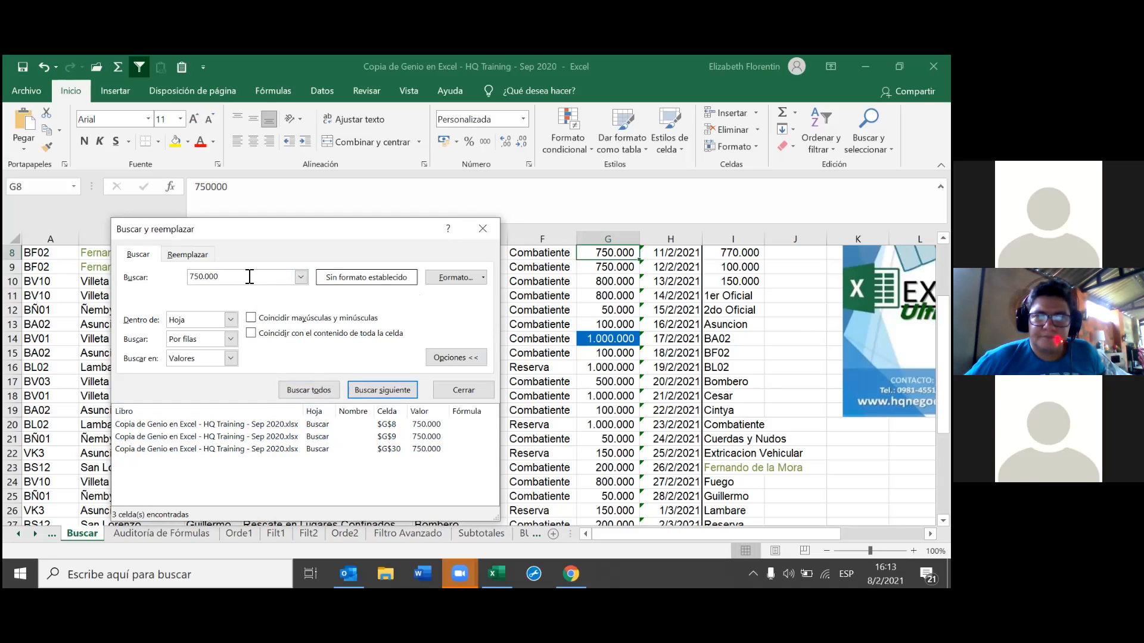
pyautogui.press('BackSpace')
pyautogui.press('BackSpace')
pyautogui.press('BackSpace')
pyautogui.press('BackSpace')
pyautogui.press('BackSpace')
pyautogui.press('BackSpace')
pyautogui.press('BackSpace')
pyautogui.write('P')
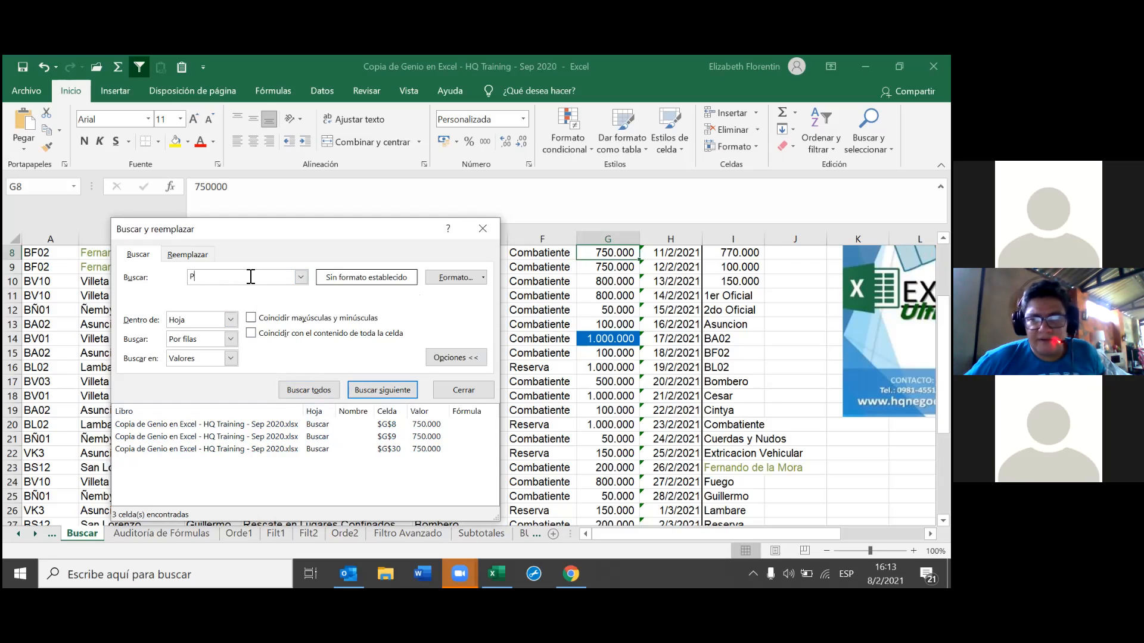
pyautogui.write('araguay')
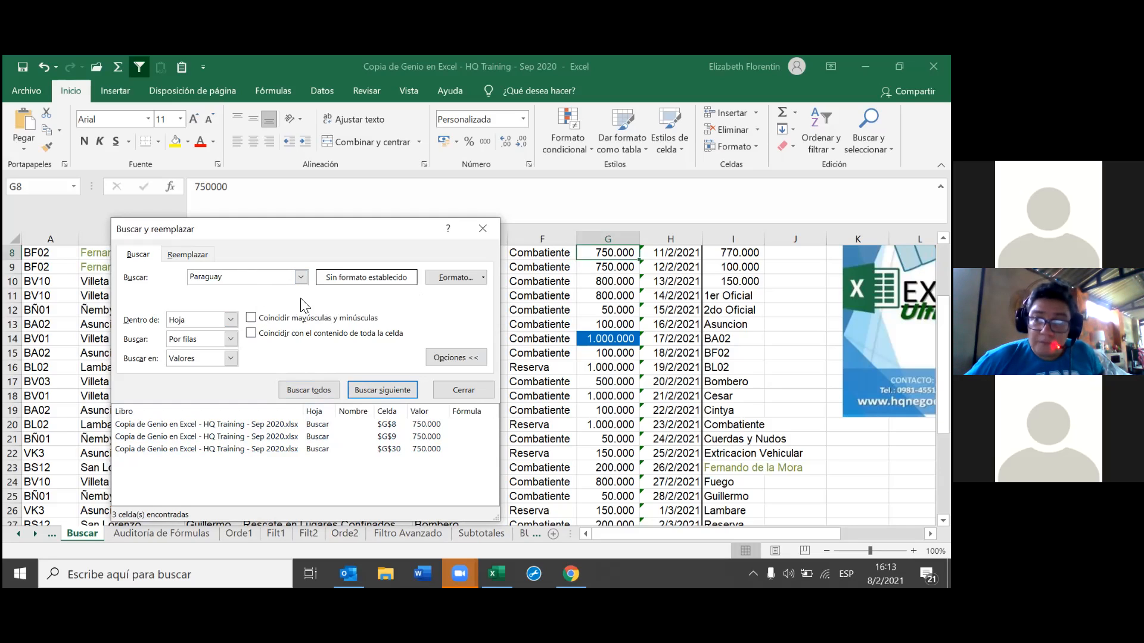
# Find all matches in the workbook's comments, move the dialog clear of the comment boxes, and close the search
pyautogui.click(231, 325)
pyautogui.click(217, 345)
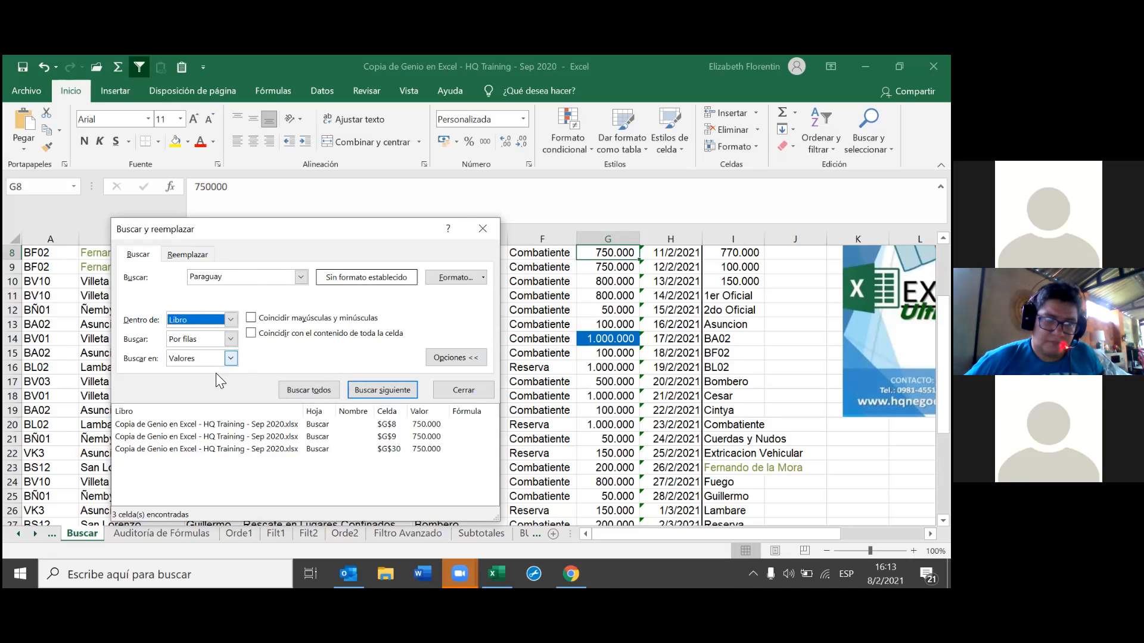
pyautogui.click(231, 358)
pyautogui.click(190, 388)
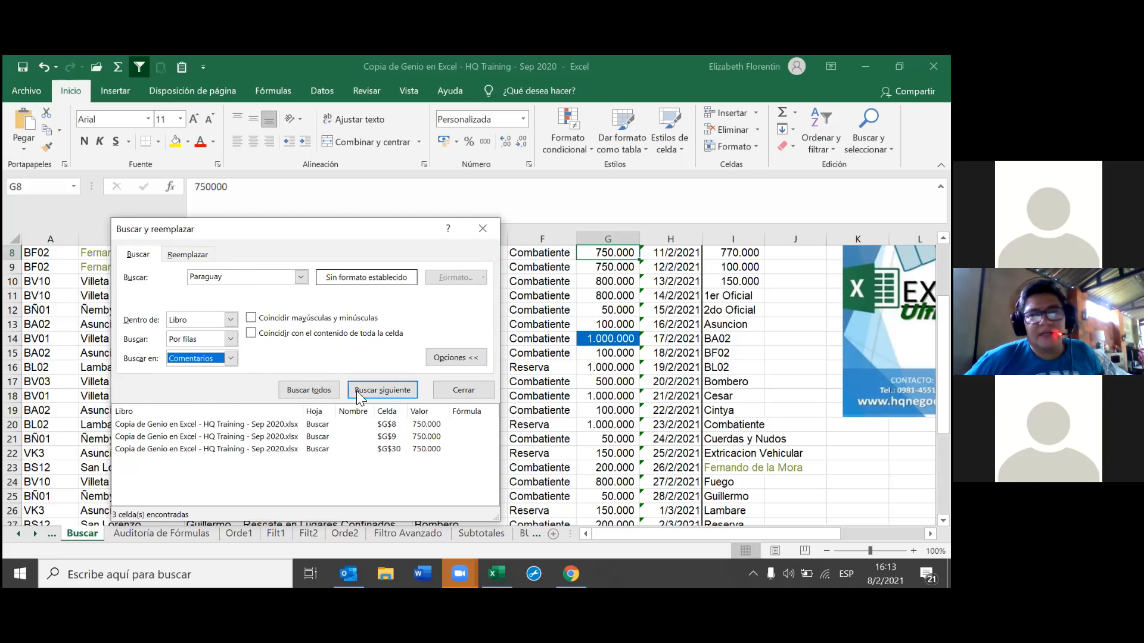
pyautogui.click(323, 391)
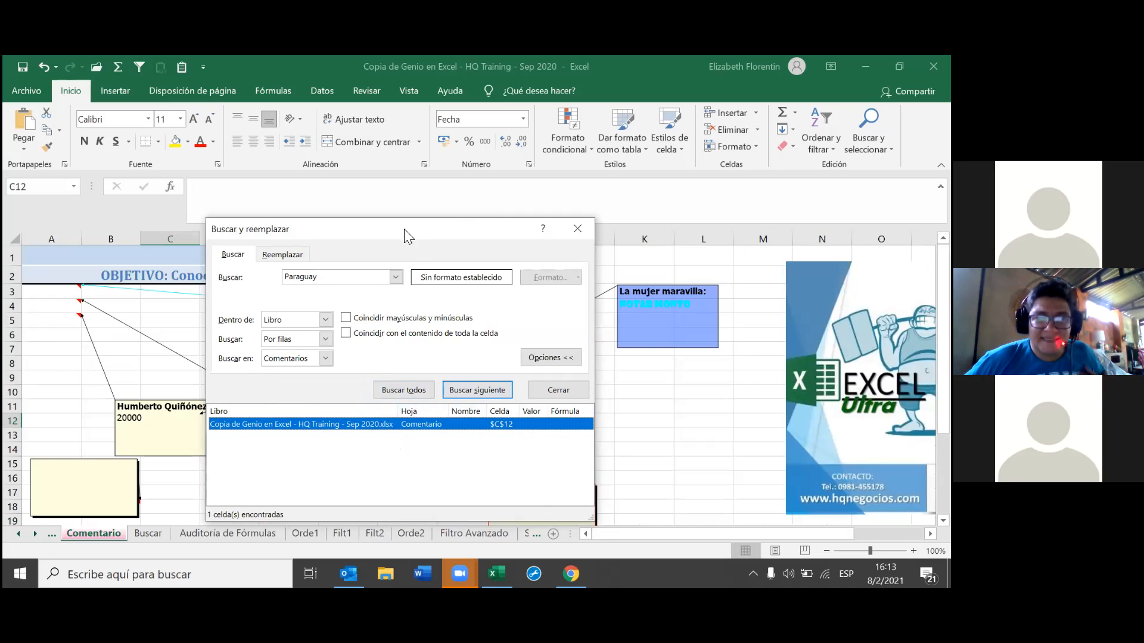
pyautogui.moveTo(404, 236); pyautogui.dragTo(451, 211)
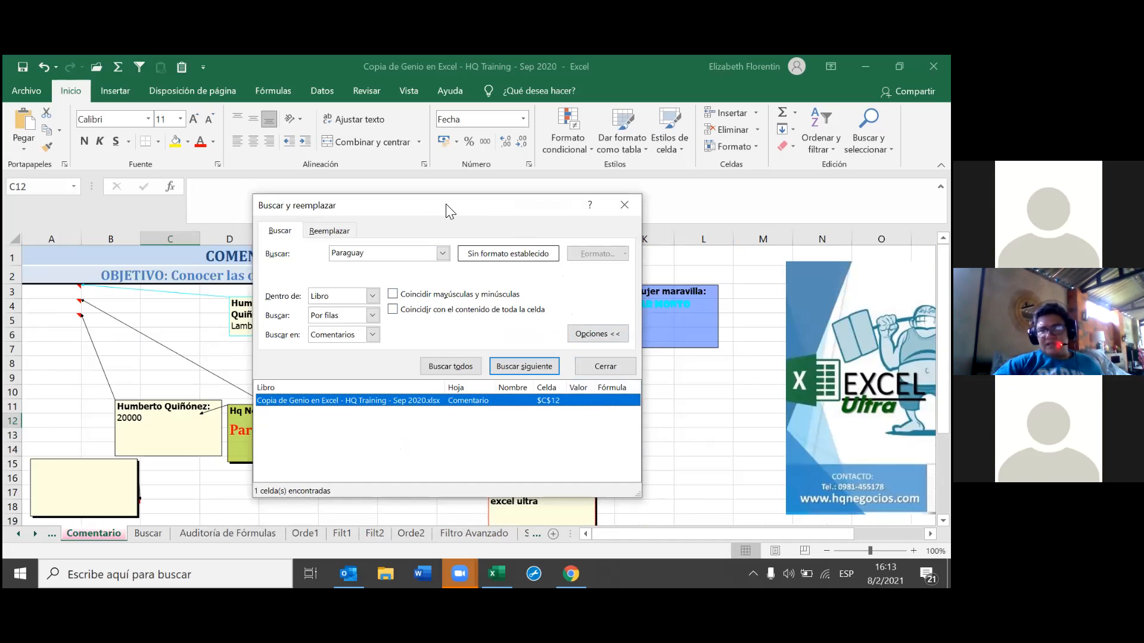
pyautogui.moveTo(447, 206); pyautogui.dragTo(537, 220)
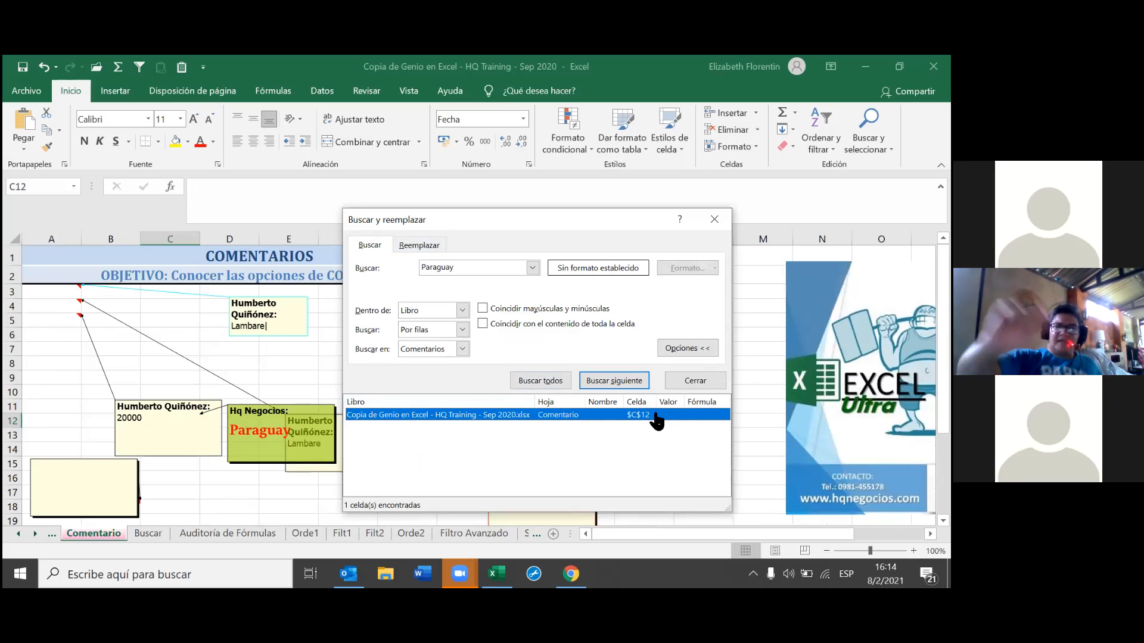
pyautogui.press('Escape')
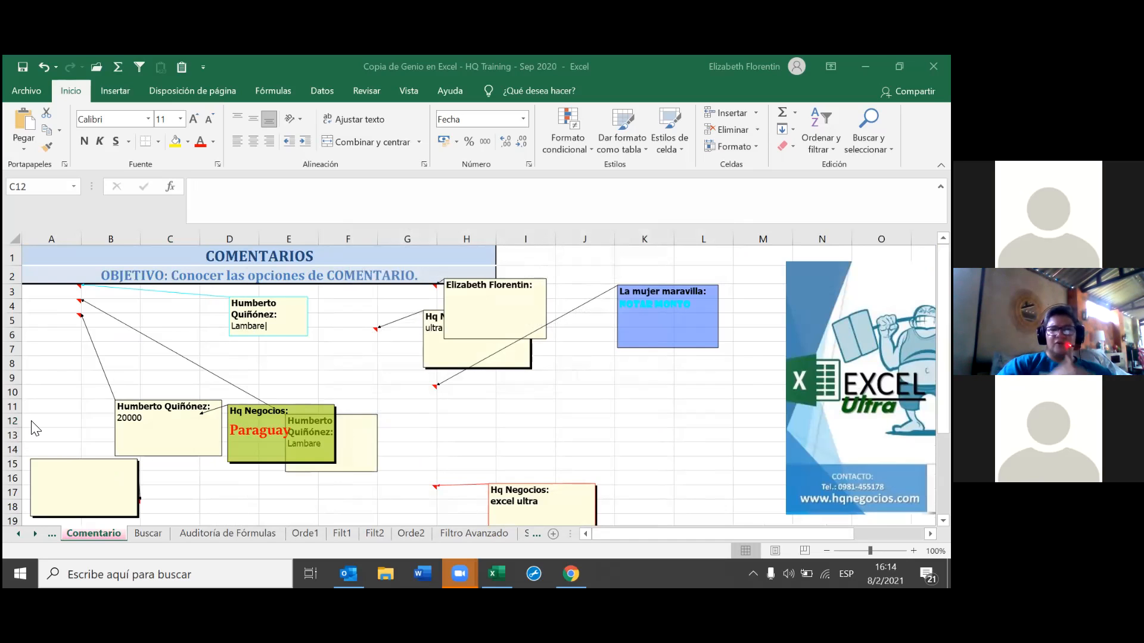
# Move the comment box containing 20000 up to columns A and B, at about rows 7 to 11
pyautogui.click(180, 423)
pyautogui.click(181, 423)
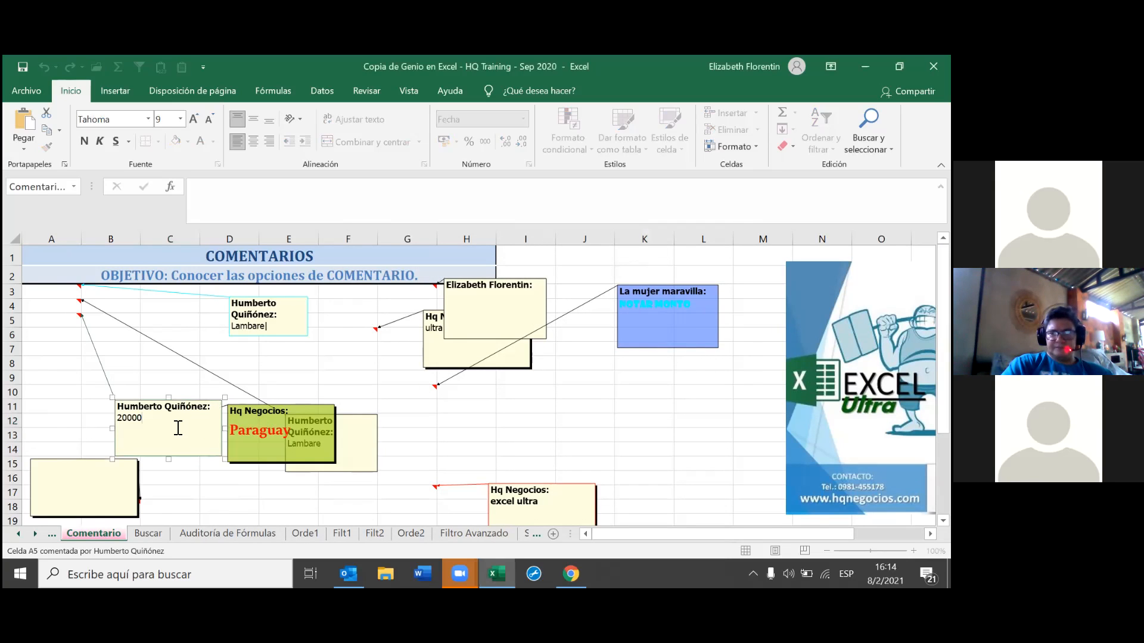
pyautogui.hotkey('ctrl', 'a')
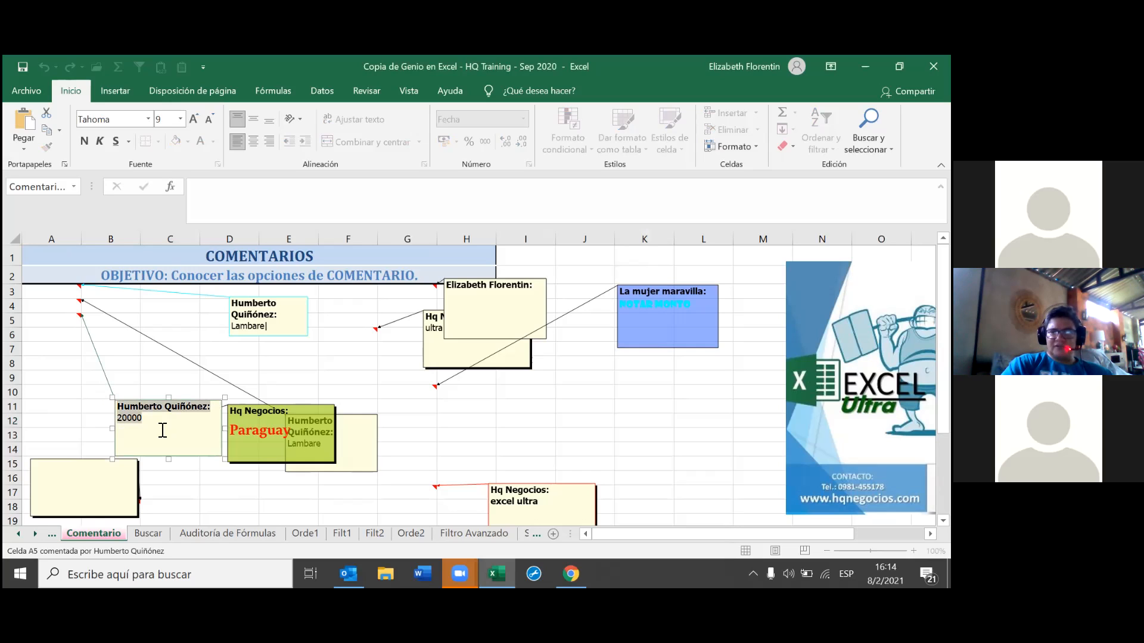
pyautogui.click(205, 440)
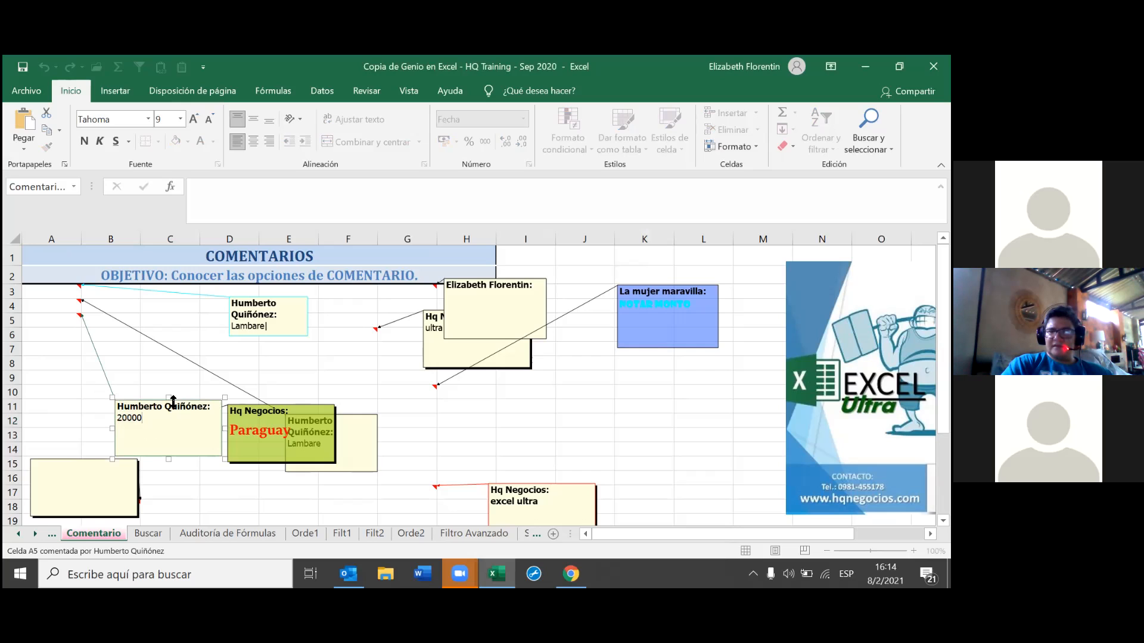
pyautogui.moveTo(118, 366); pyautogui.dragTo(76, 351)
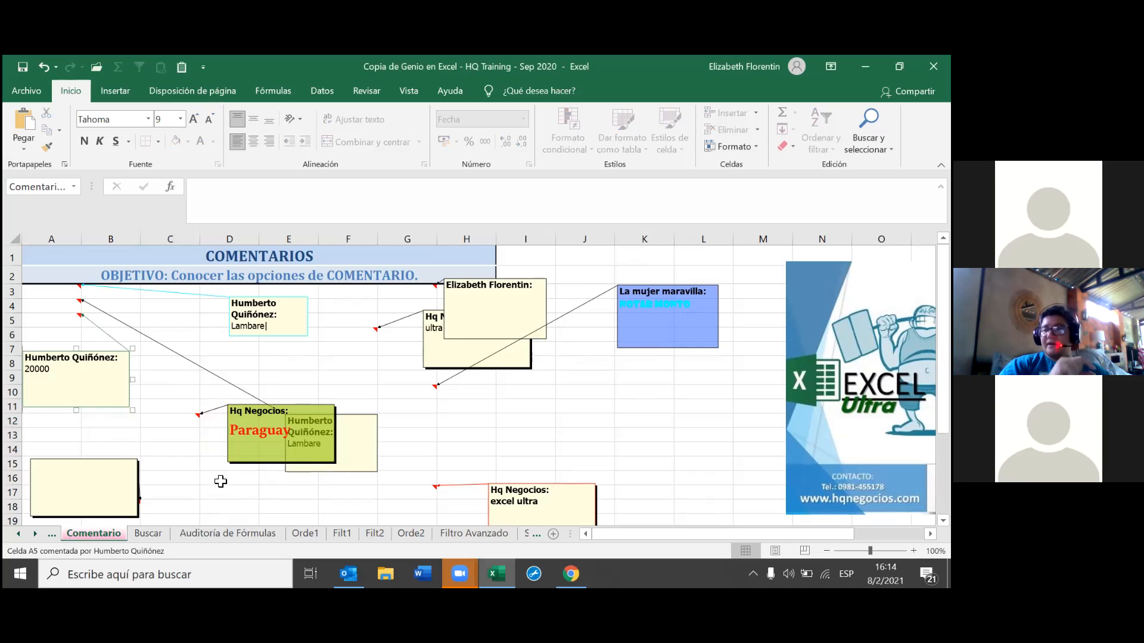
# Examine the green Paraguay comment and select its cell, C12
pyautogui.click(280, 436)
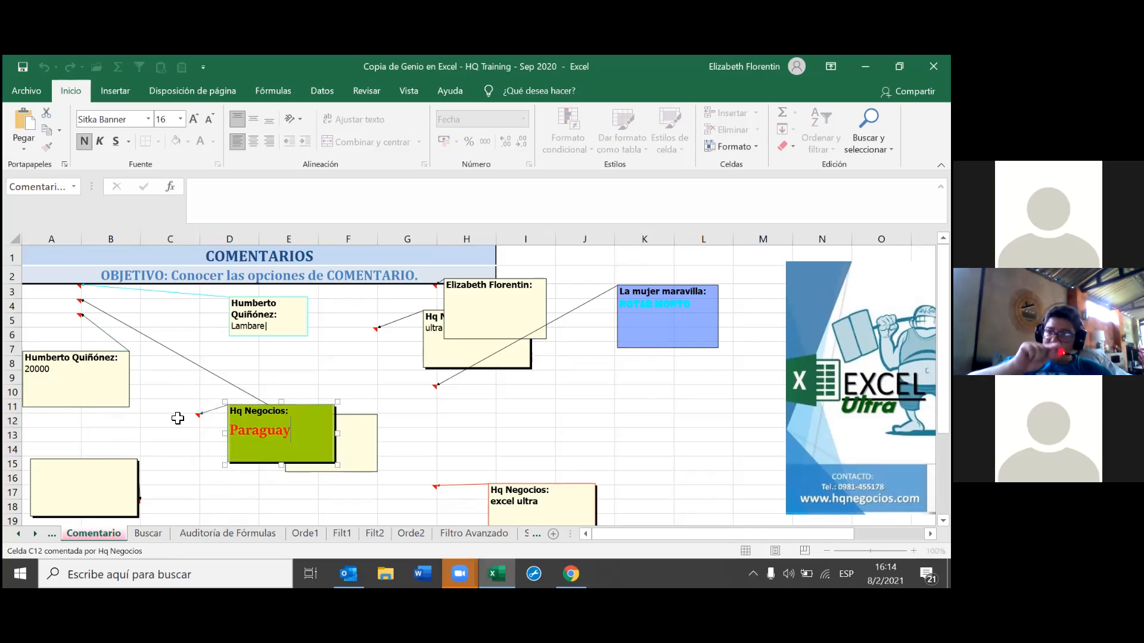
pyautogui.click(178, 418)
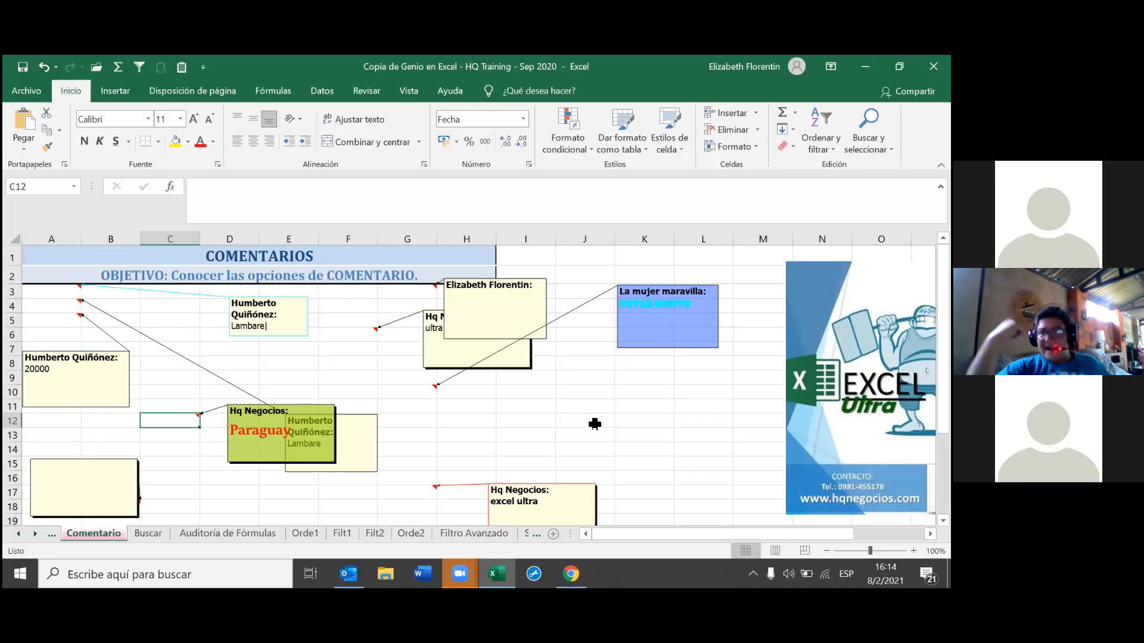
pyautogui.hotkey('ctrl', 'b')
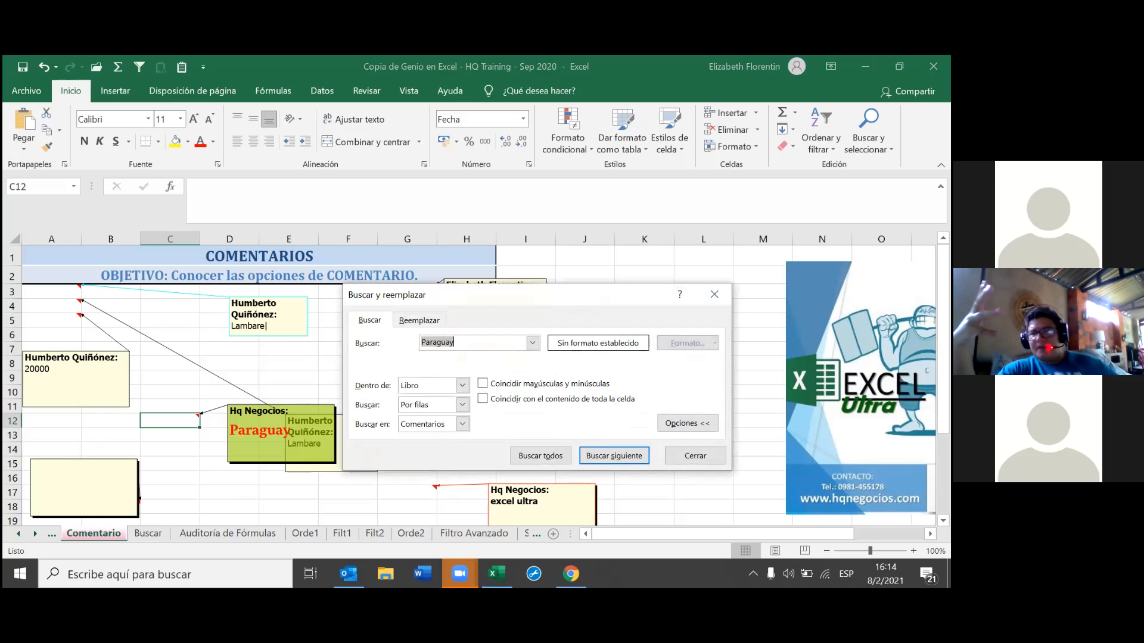
pyautogui.click(833, 292)
pyautogui.click(713, 295)
pyautogui.click(868, 134)
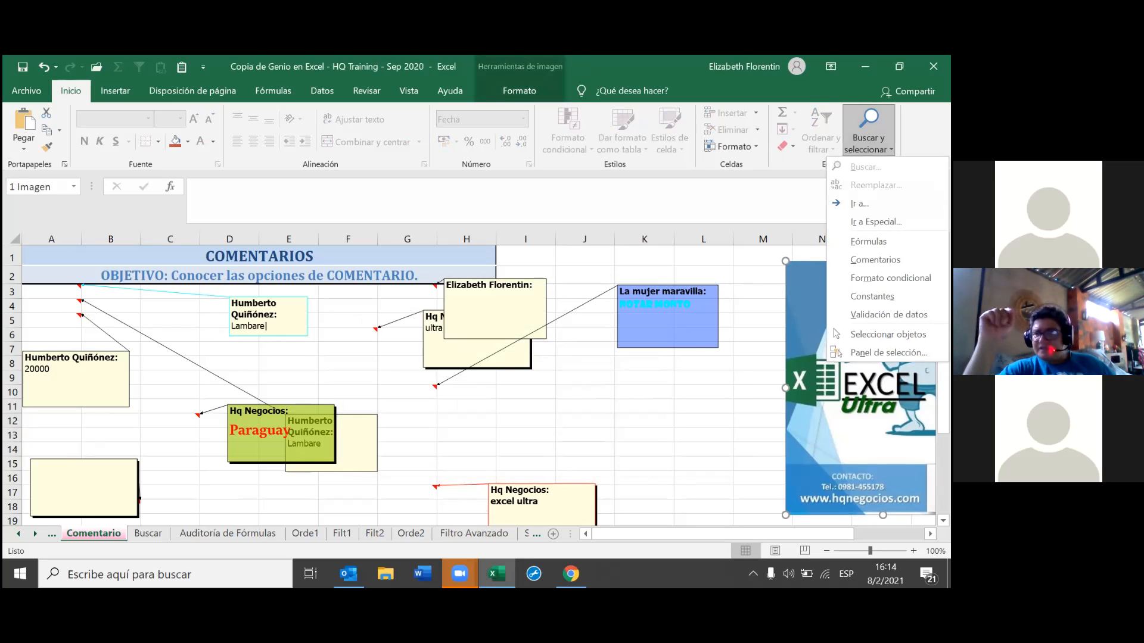
# Return to the Buscar sheet and view the Go To Special options without applying any
pyautogui.click(152, 534)
pyautogui.click(152, 535)
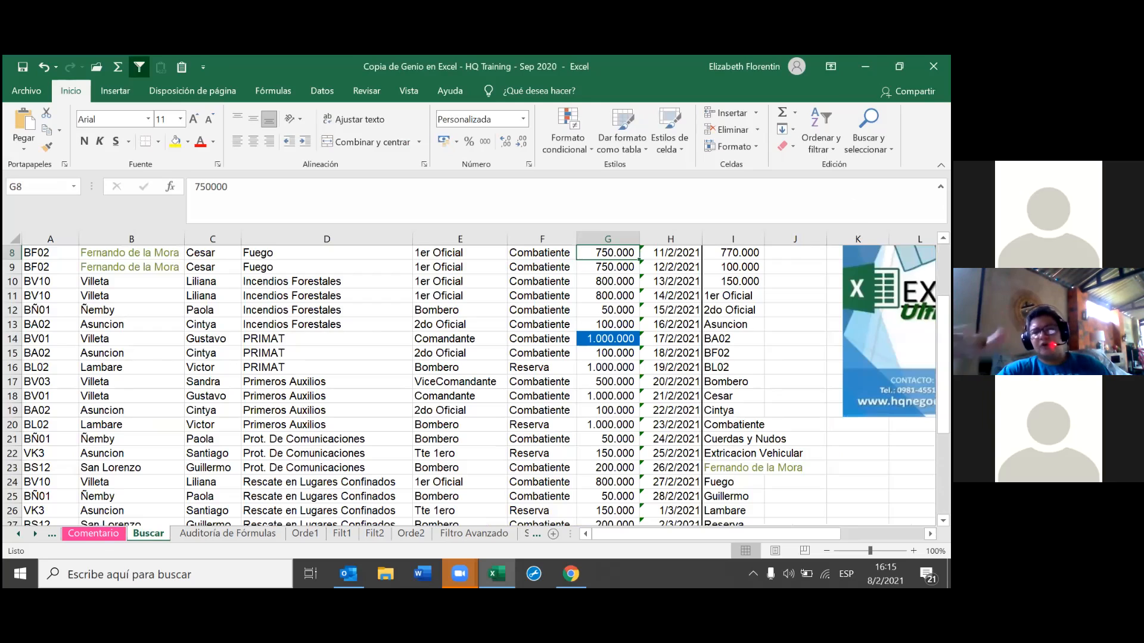
pyautogui.click(867, 134)
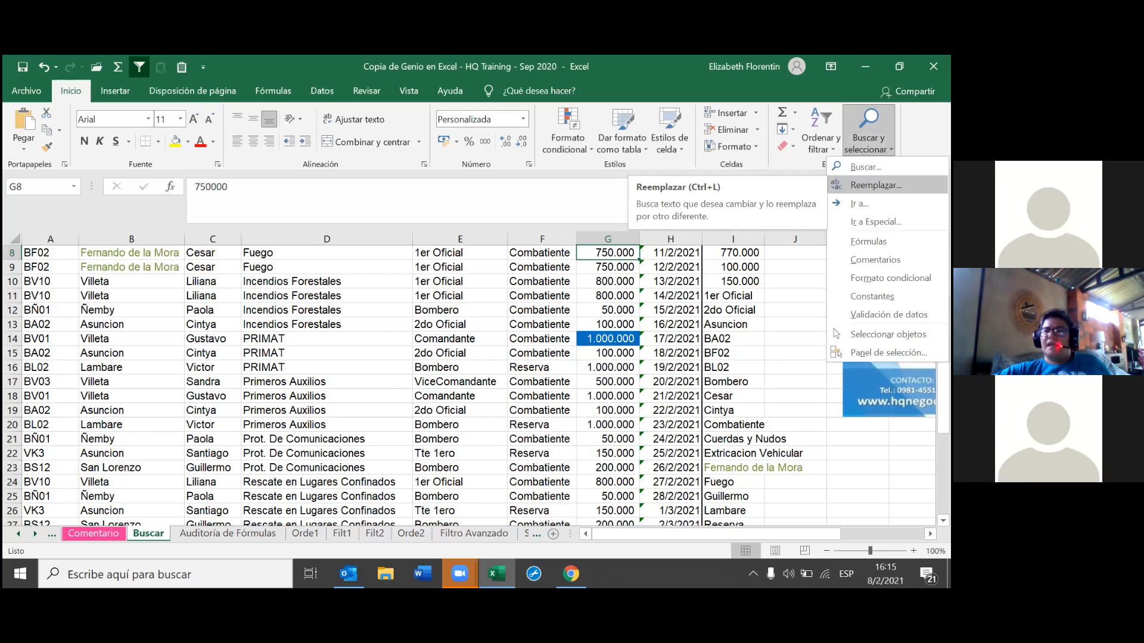
pyautogui.click(875, 222)
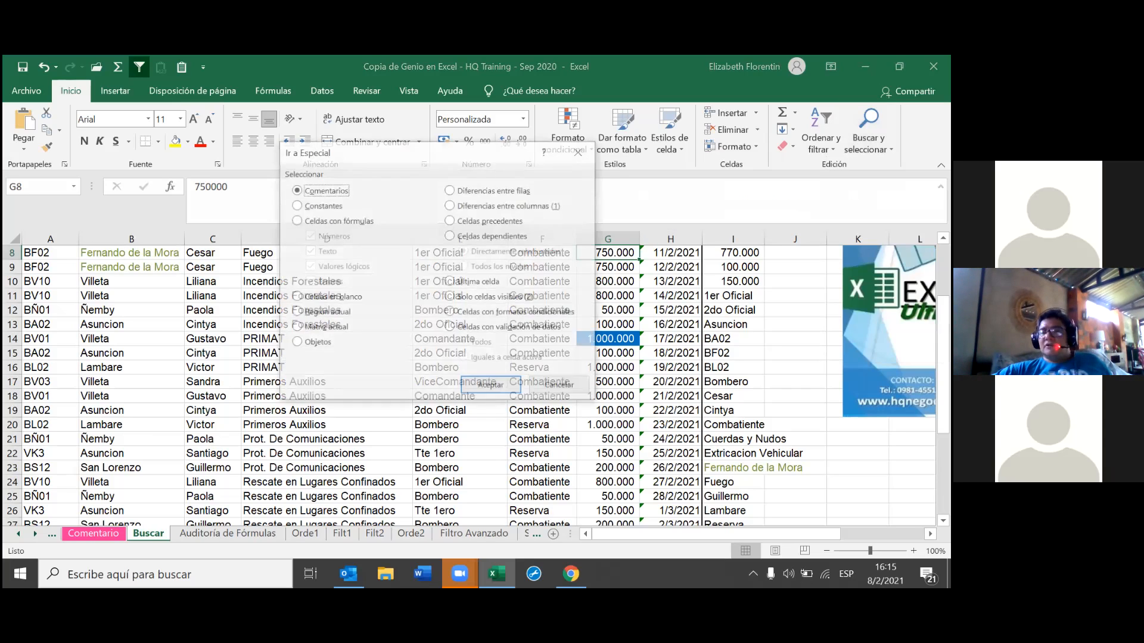
pyautogui.click(578, 153)
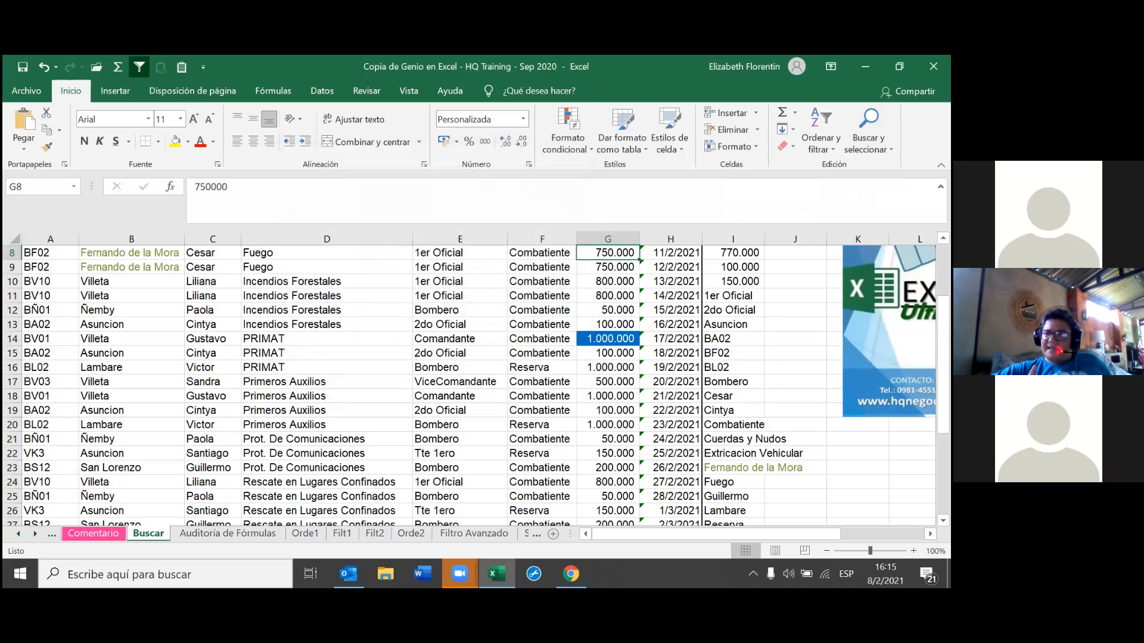
# Use the Go To command to jump to cell X5000
pyautogui.click(867, 128)
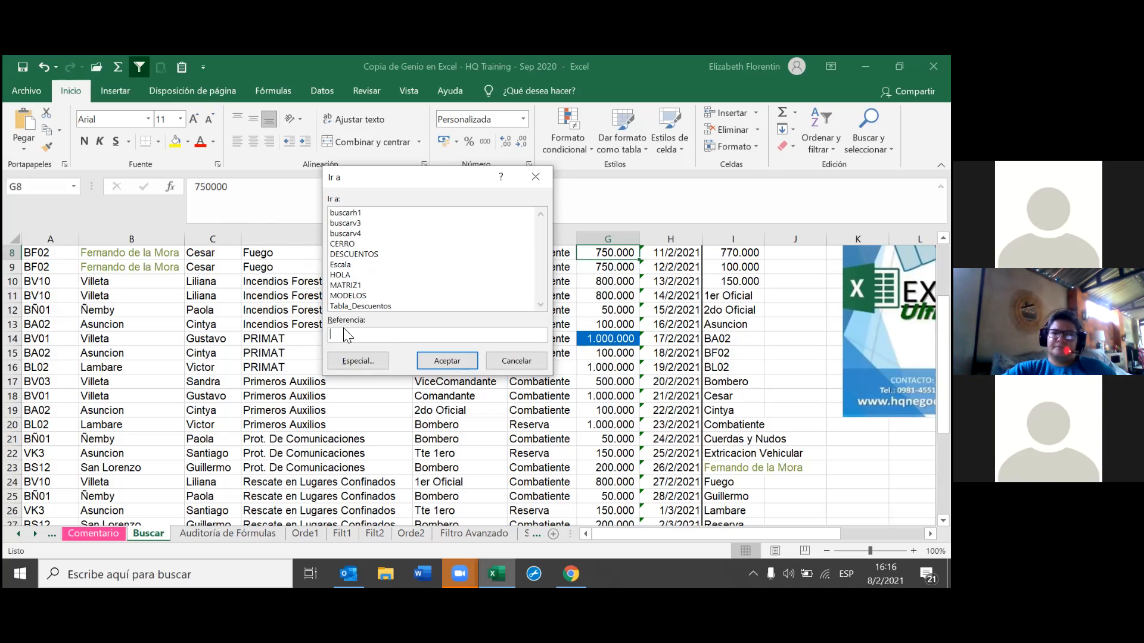
pyautogui.write('5000')
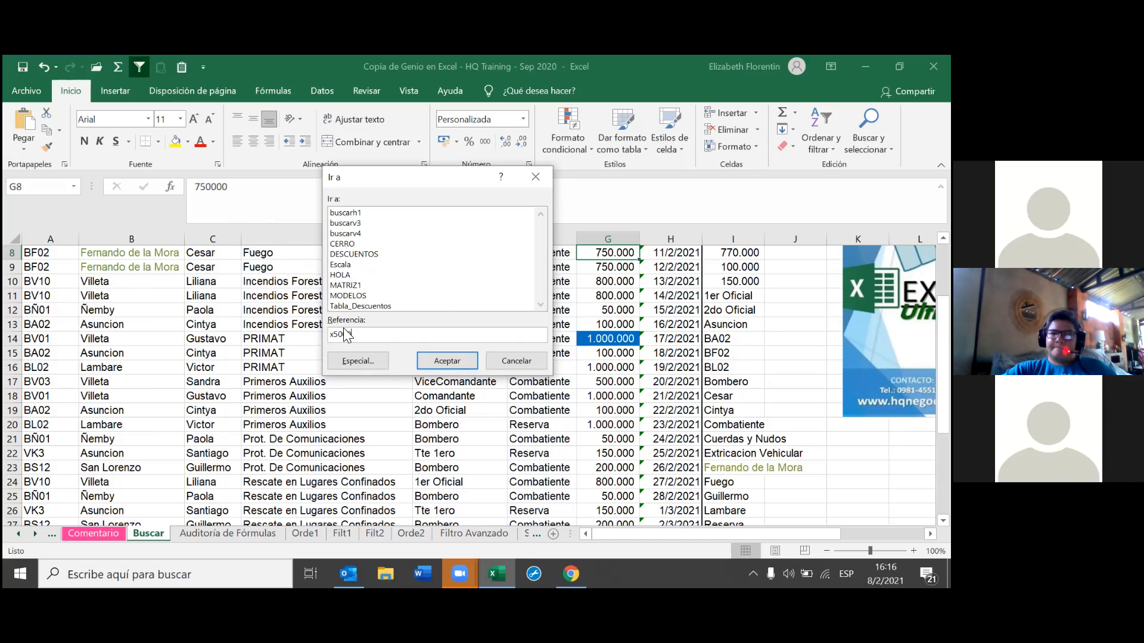
pyautogui.press('Return')
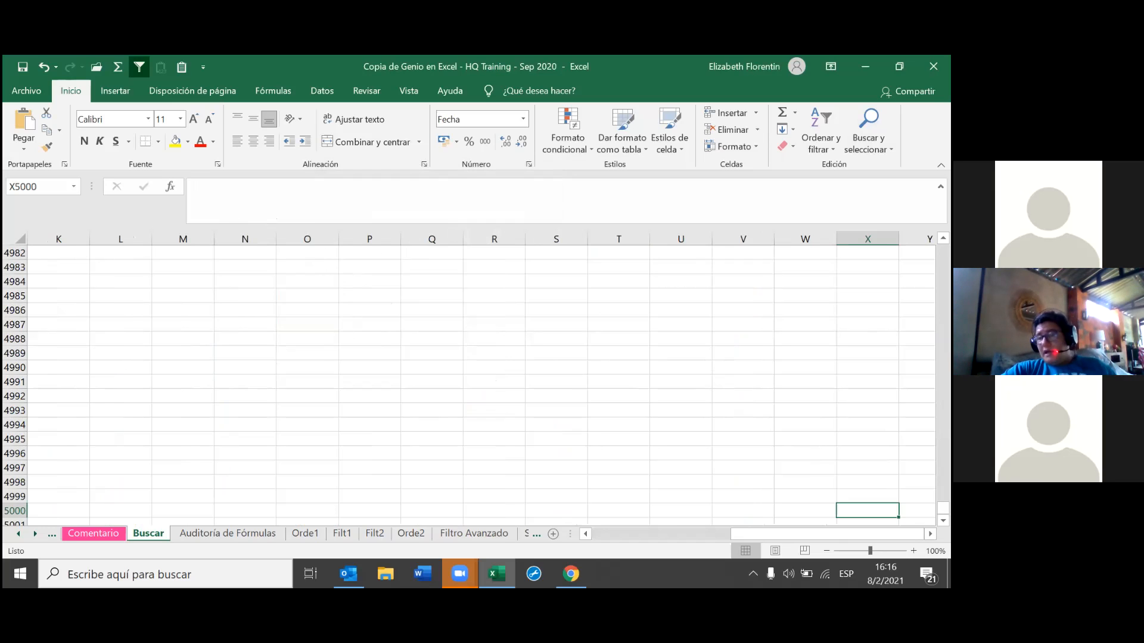
# Return to cell A1 at the beginning of the sheet
pyautogui.moveTo(829, 534); pyautogui.dragTo(41, 277)
pyautogui.click(69, 189)
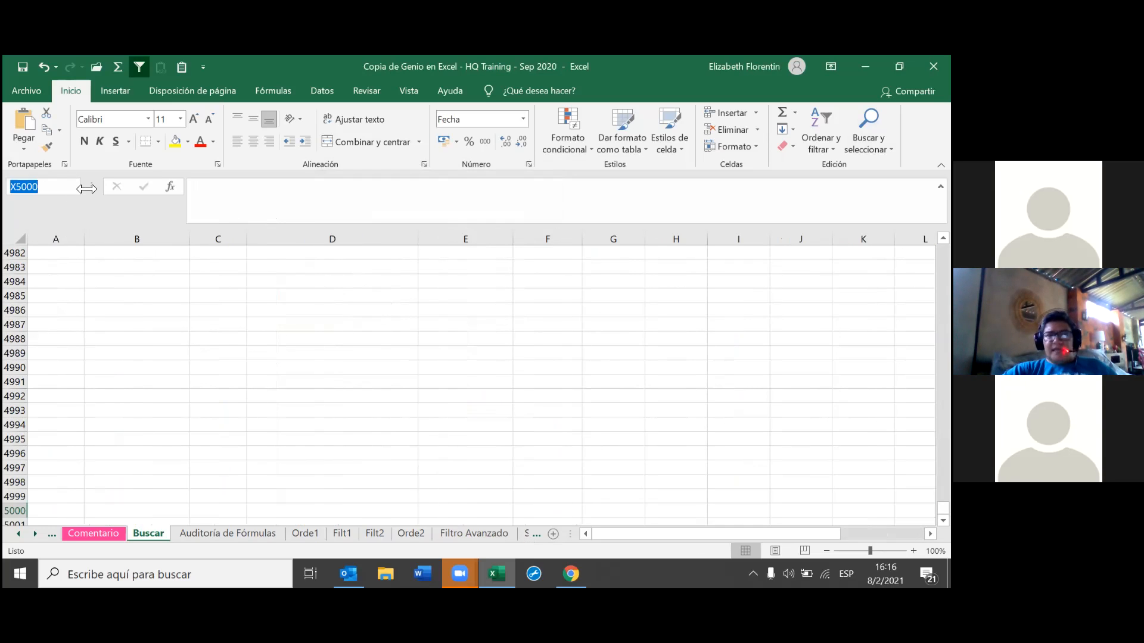
pyautogui.press('BackSpace')
pyautogui.write('a1')
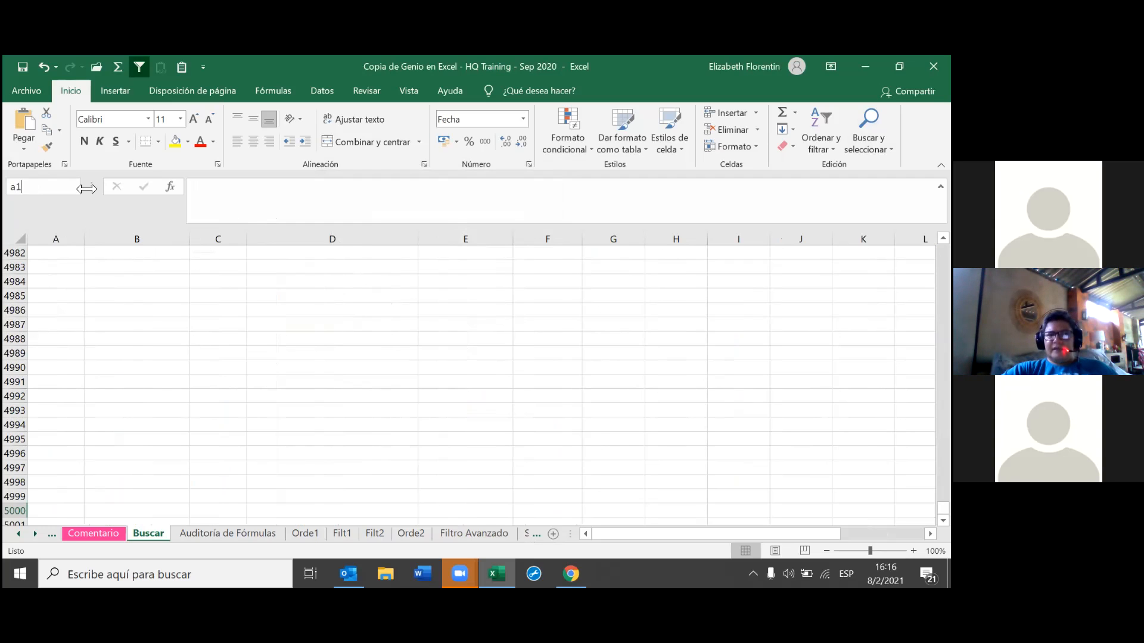
pyautogui.press('Escape')
pyautogui.hotkey('ctrl', 'Home')
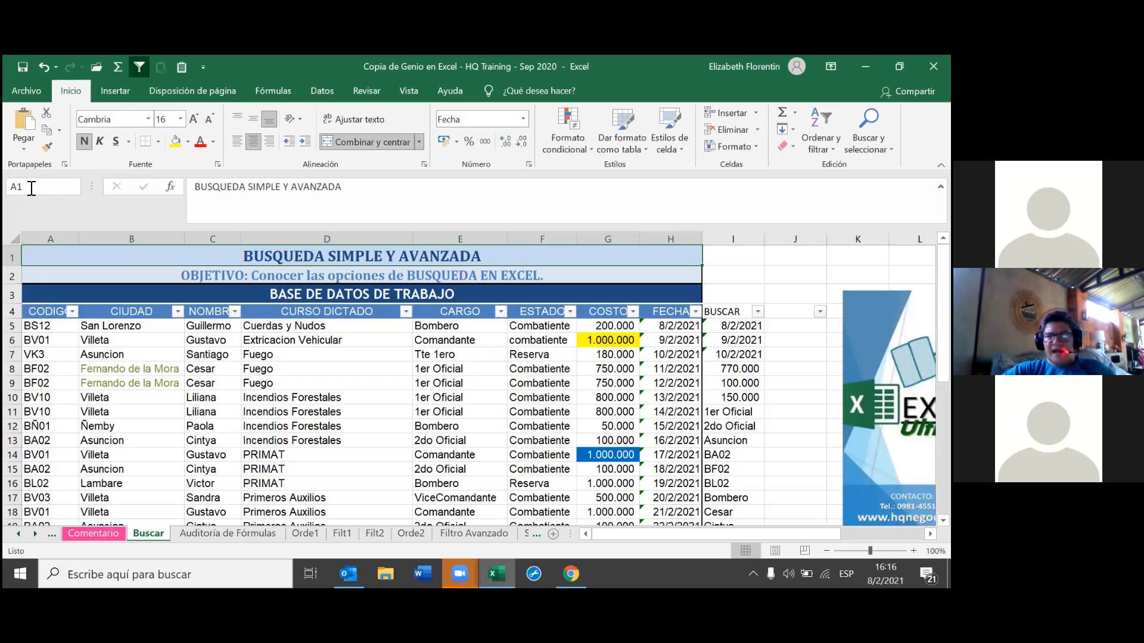
# Select the range A1:H16 by entering its reference directly, and return to the single cell E5
pyautogui.write(':')
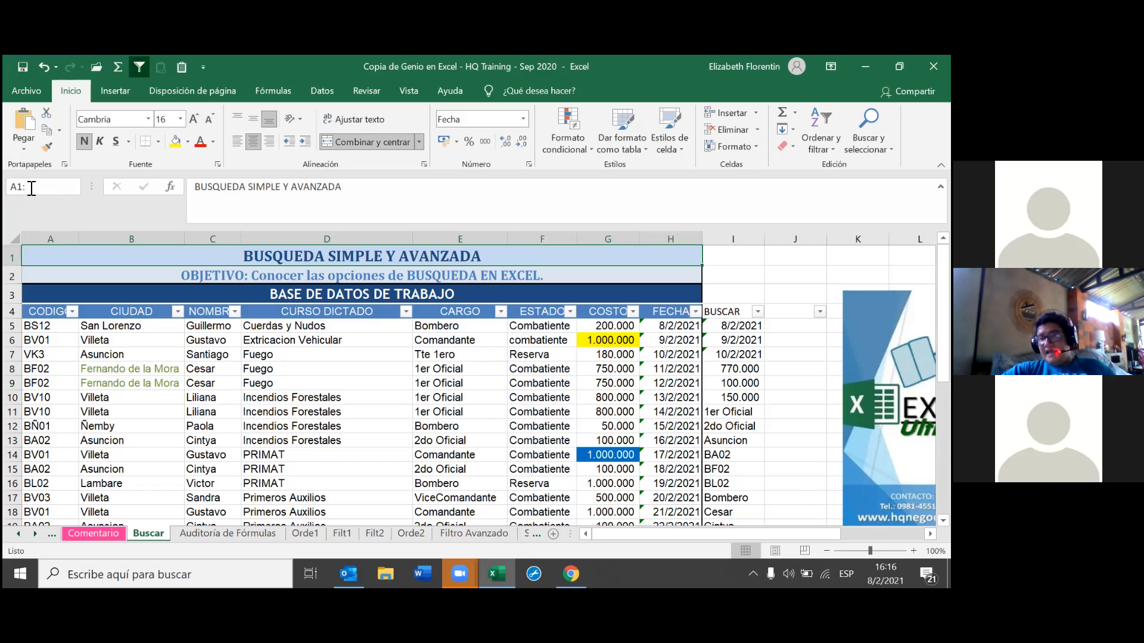
pyautogui.write('h16')
pyautogui.press('Return')
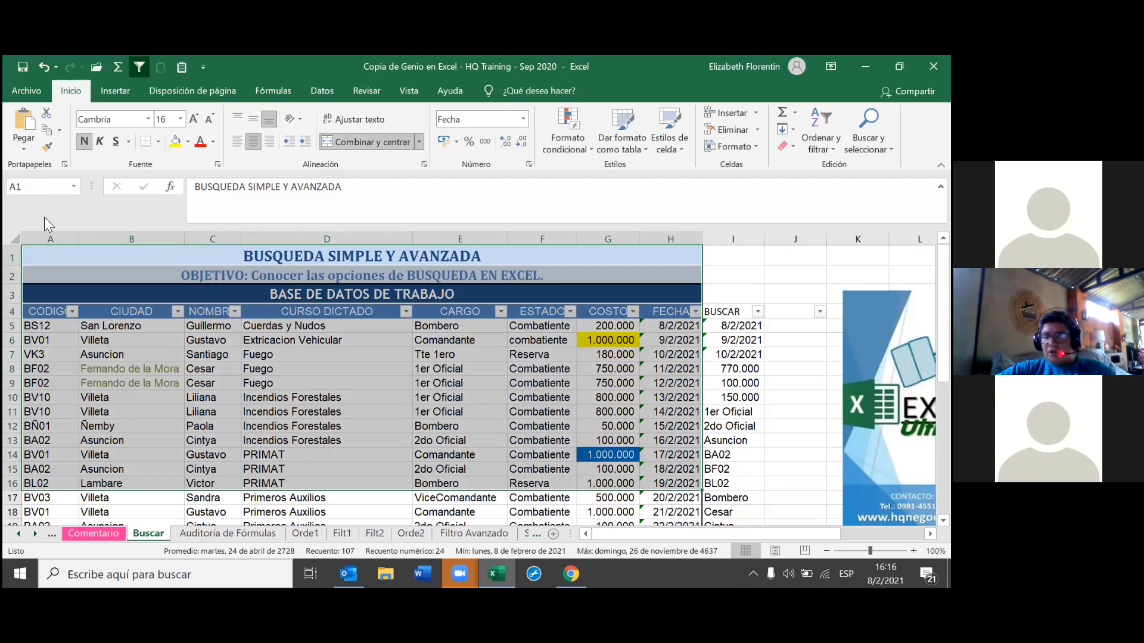
pyautogui.click(52, 188)
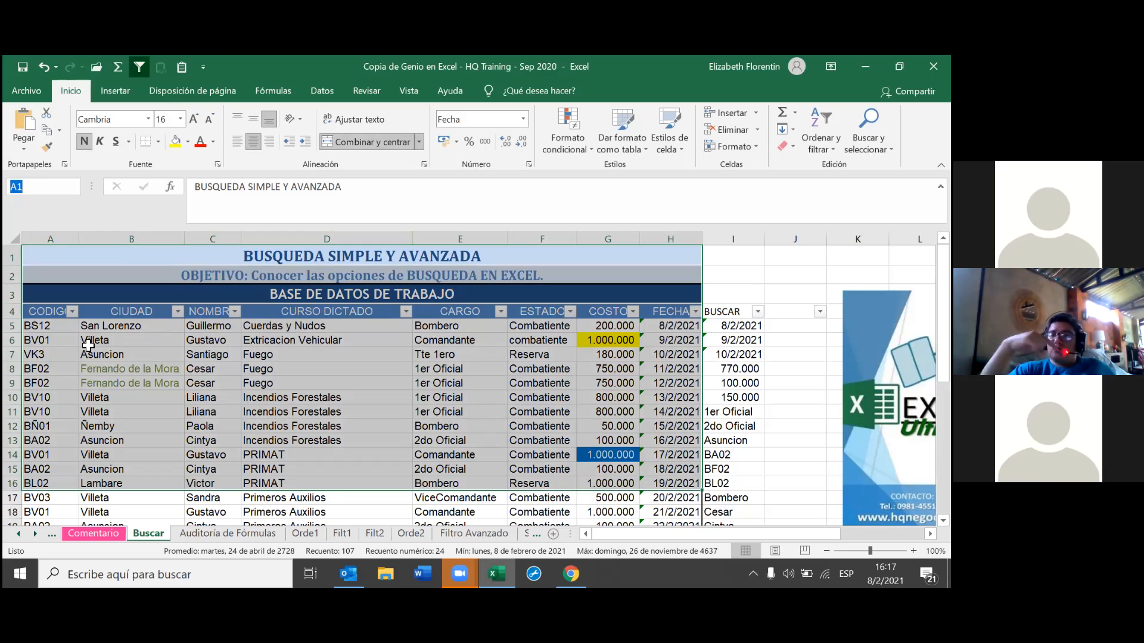
pyautogui.click(444, 326)
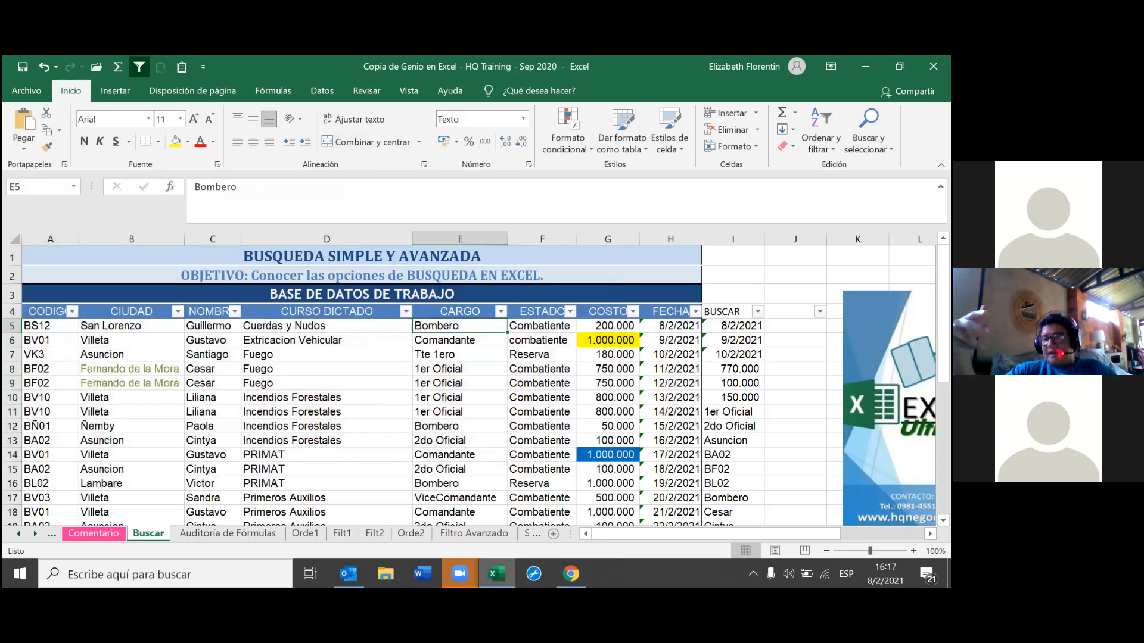
# Use the Go To command to select the range A5:G17
pyautogui.click(868, 131)
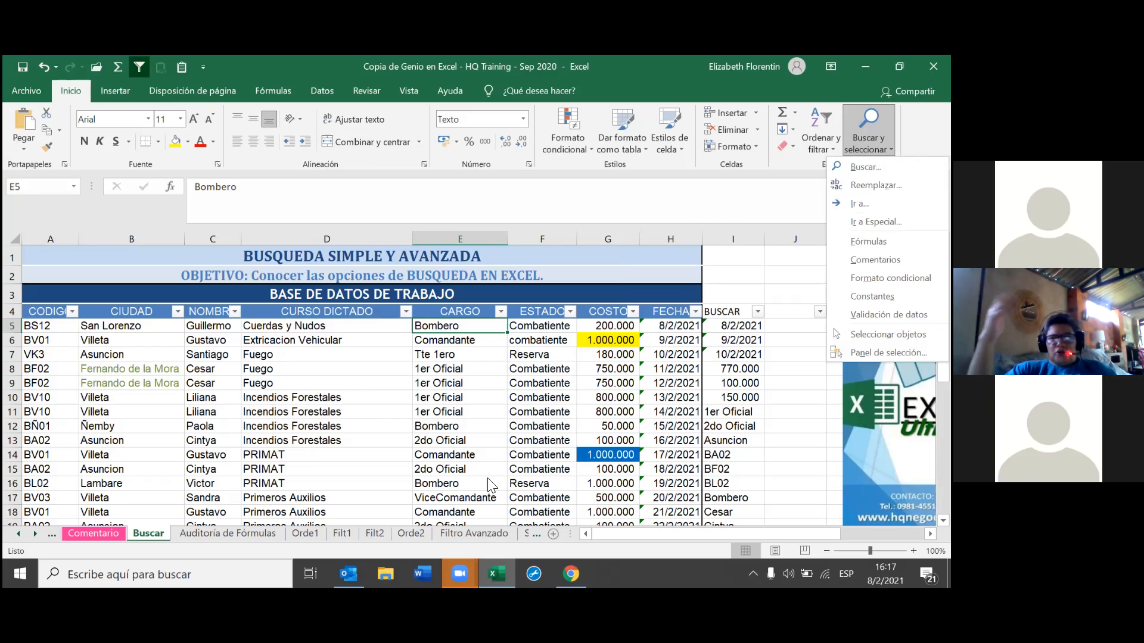
pyautogui.click(437, 492)
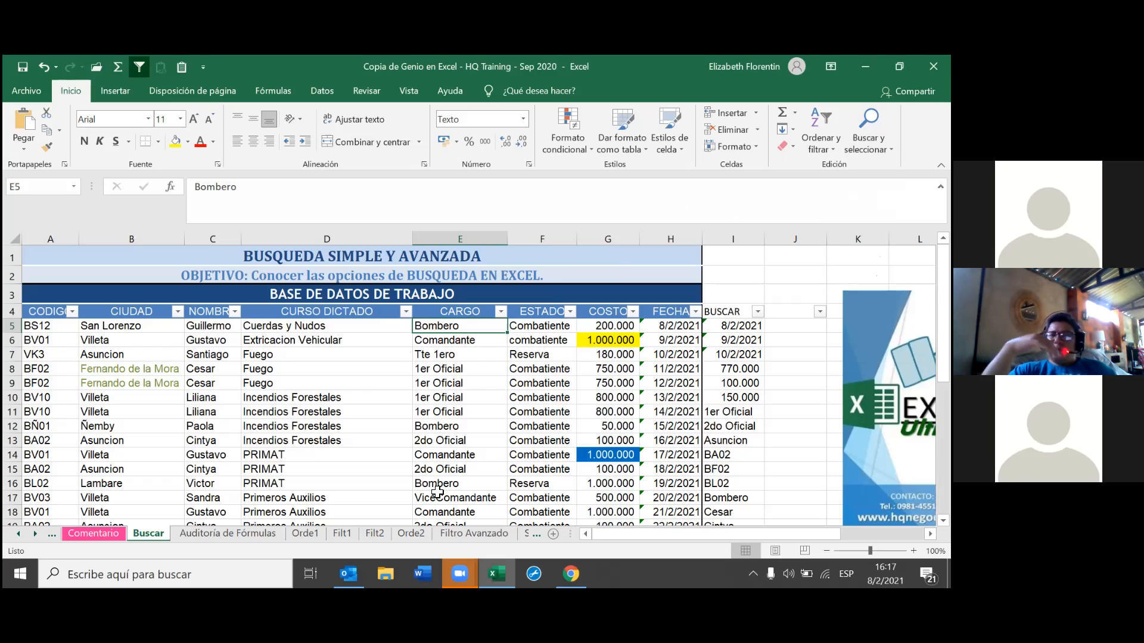
pyautogui.hotkey('ctrl', 'i')
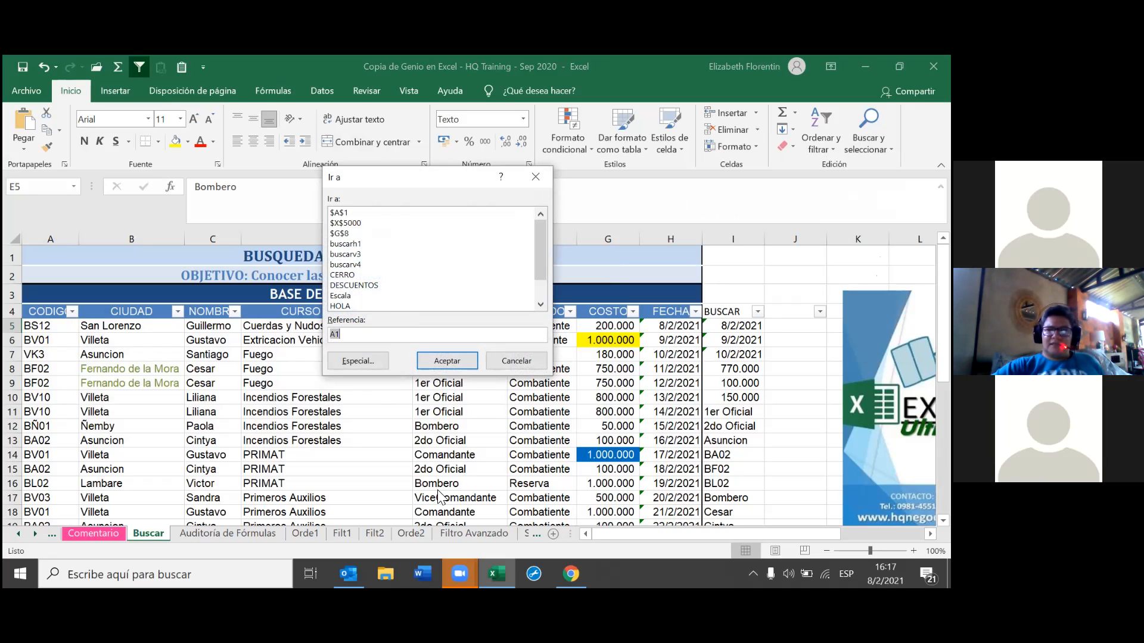
pyautogui.press('BackSpace')
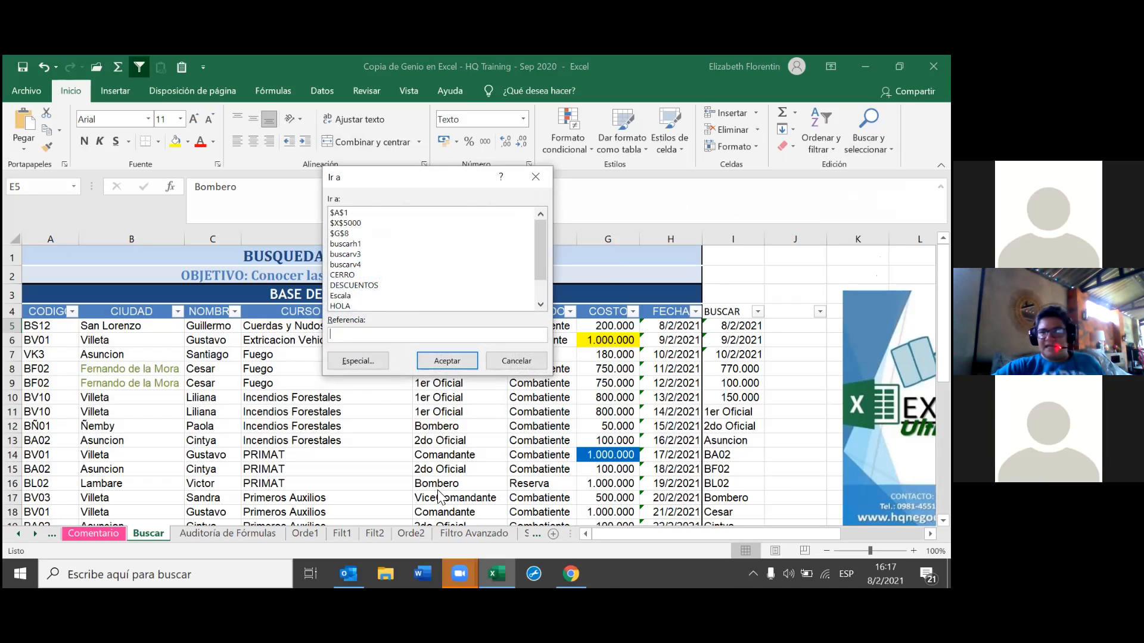
pyautogui.write('a5')
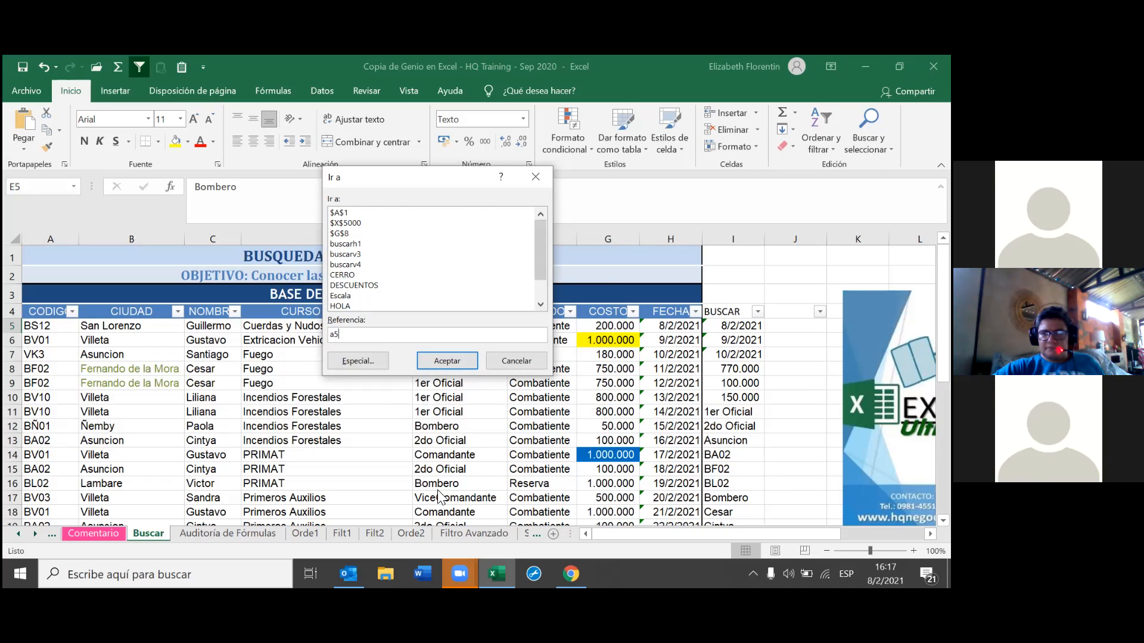
pyautogui.write(':g17')
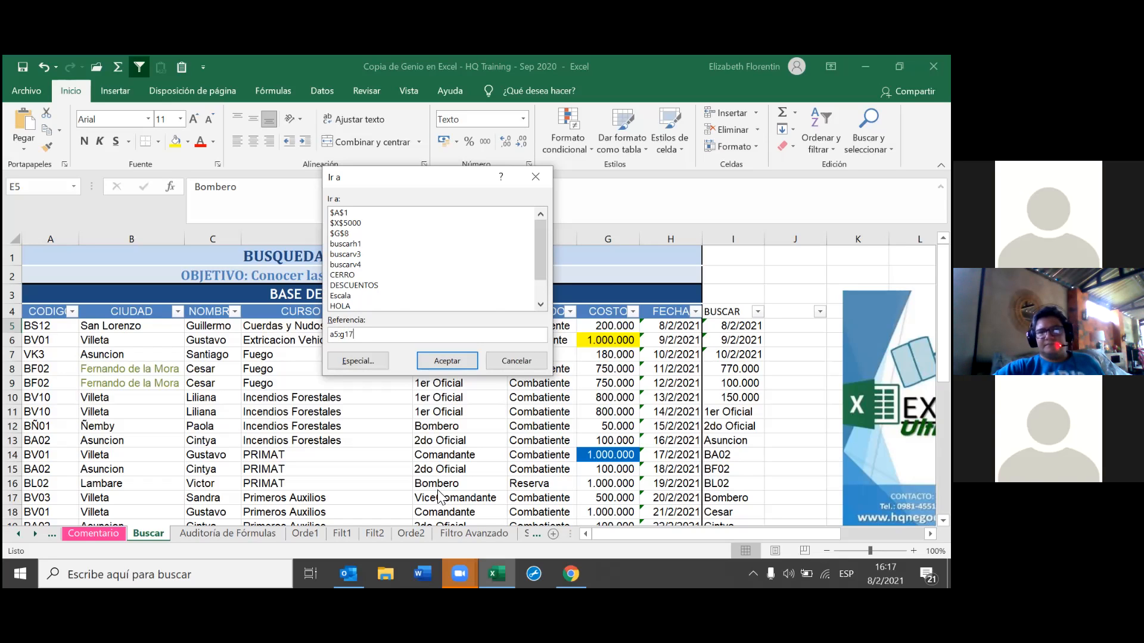
pyautogui.press('Return')
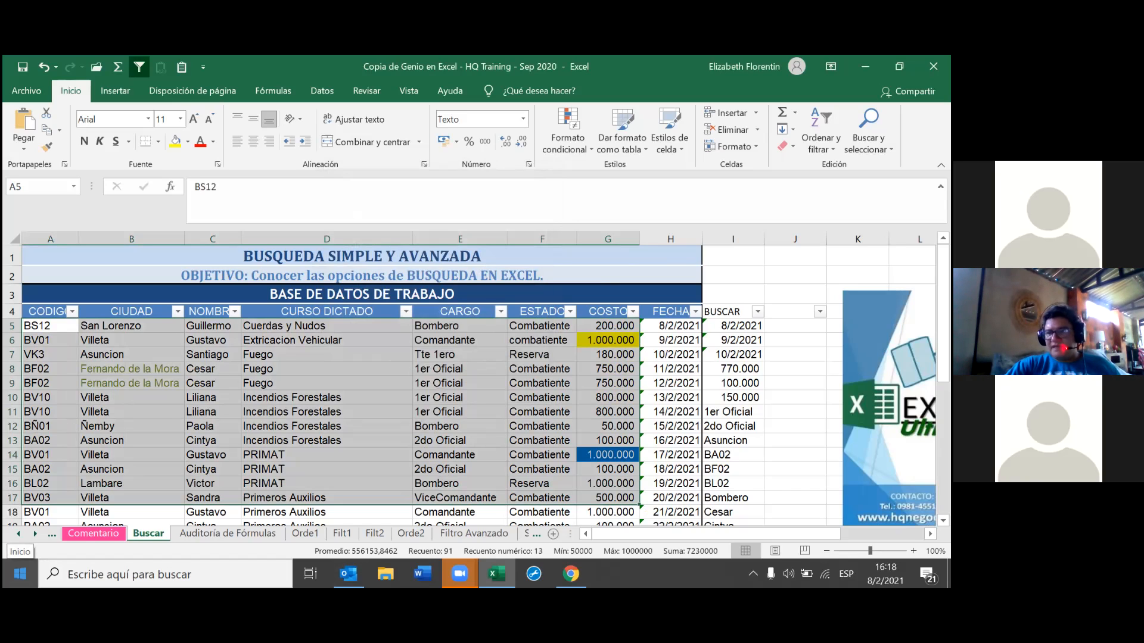
# From cell D11, use Go To Special to look for cells with comments on the Buscar sheet
pyautogui.click(343, 416)
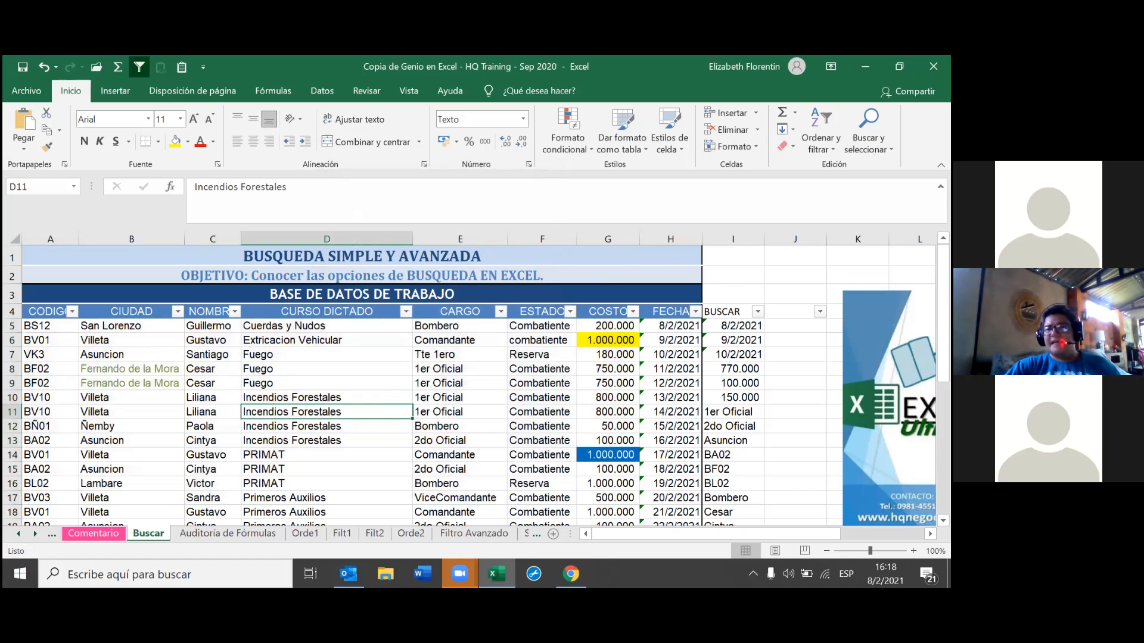
pyautogui.click(868, 137)
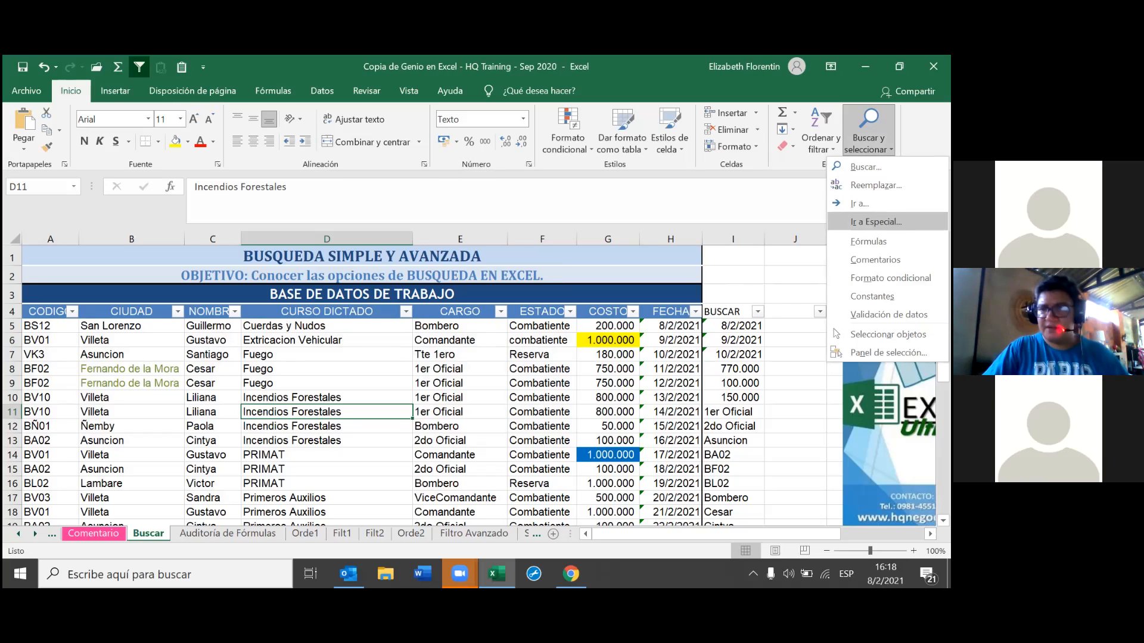
pyautogui.press('Return')
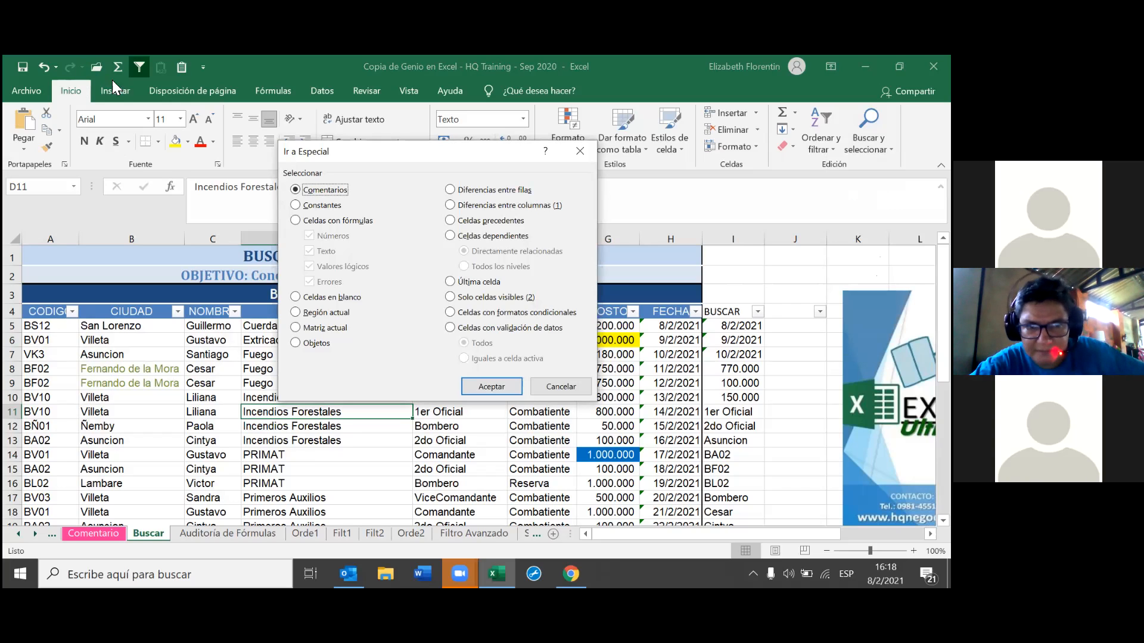
pyautogui.click(481, 389)
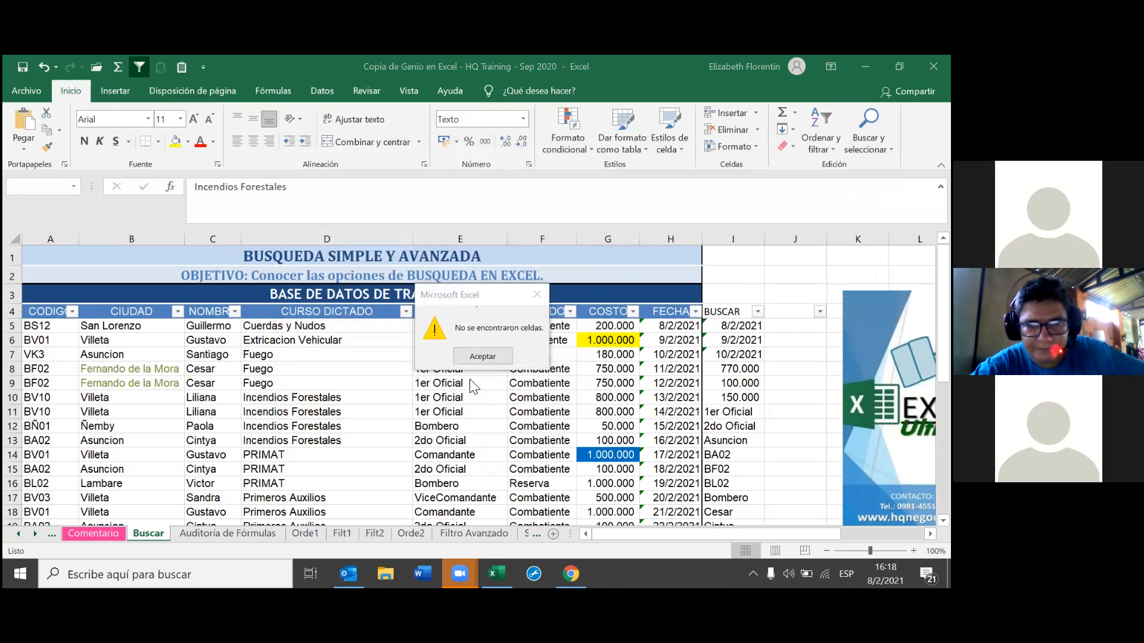
pyautogui.click(481, 356)
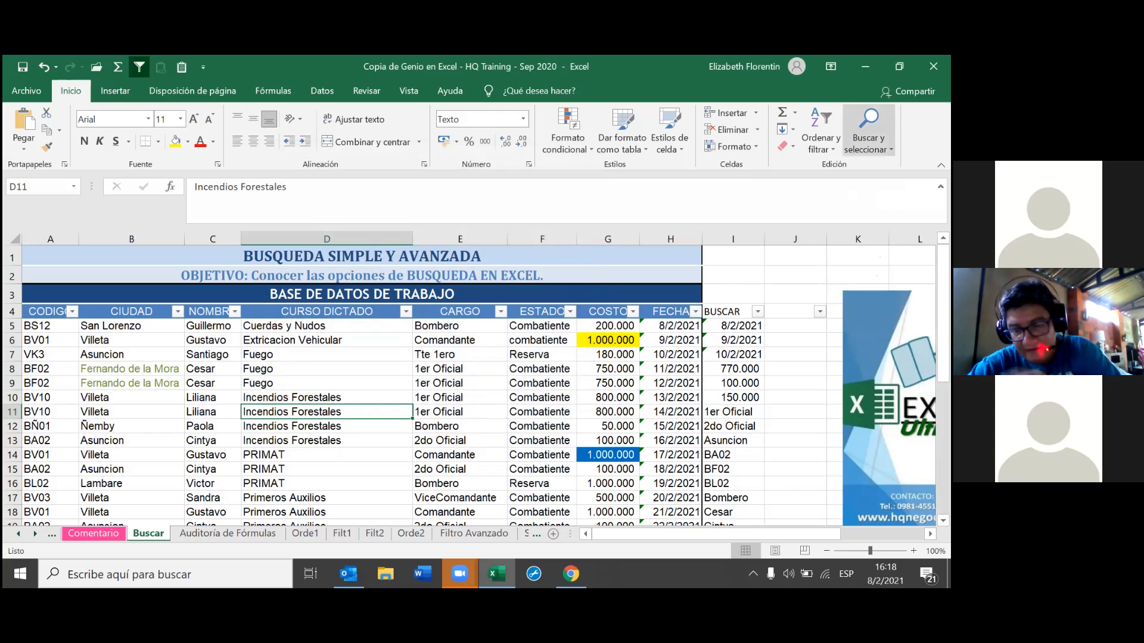
# Use Go To Special to select the blank cells on the Buscar sheet
pyautogui.click(868, 131)
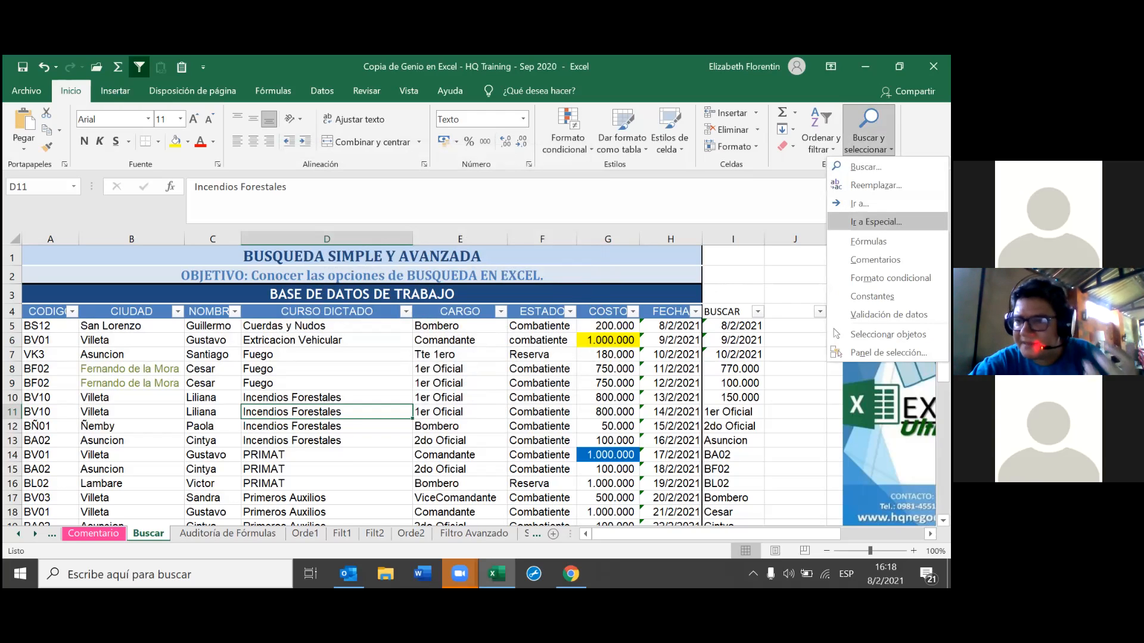
pyautogui.click(875, 222)
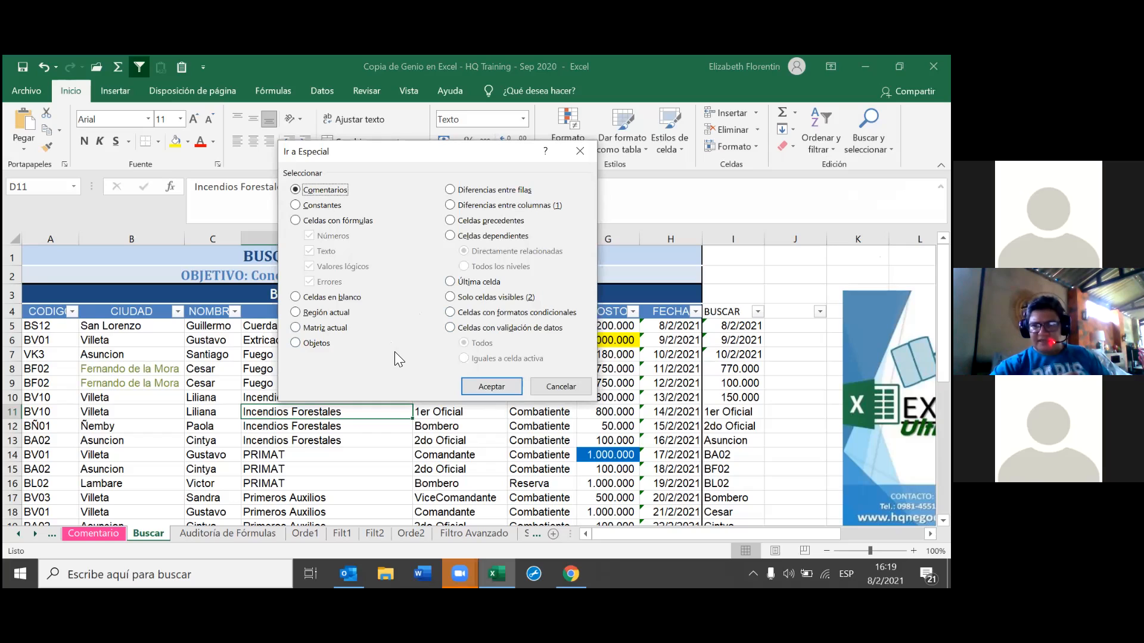
pyautogui.click(298, 297)
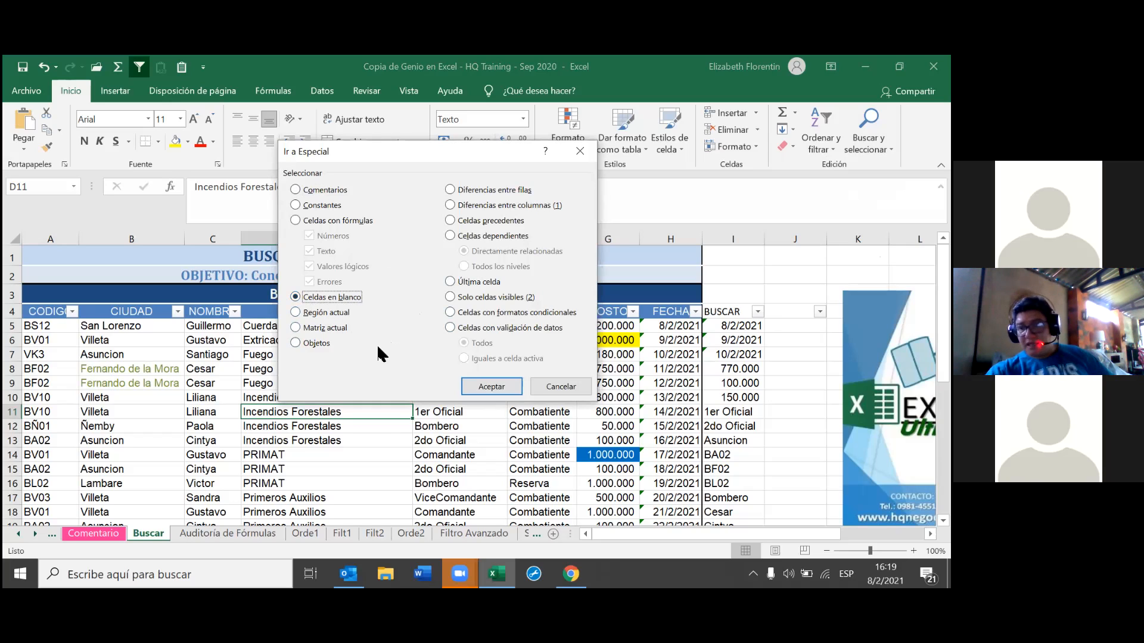
pyautogui.click(490, 386)
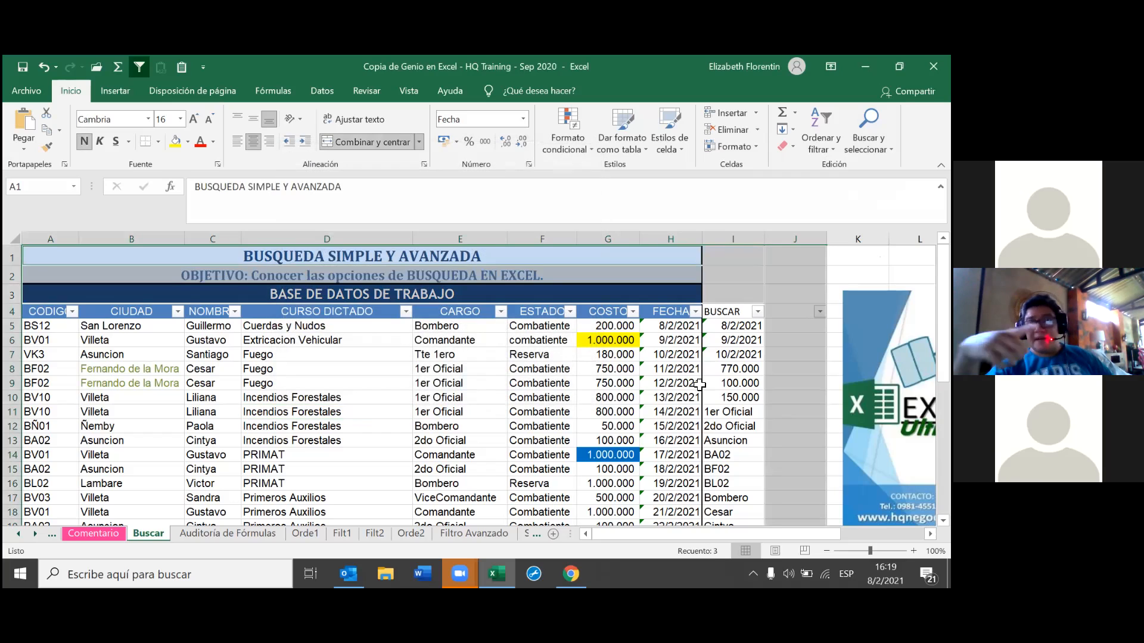
# Starting from cell E9, select all cells containing formulas on the sheet
pyautogui.click(457, 383)
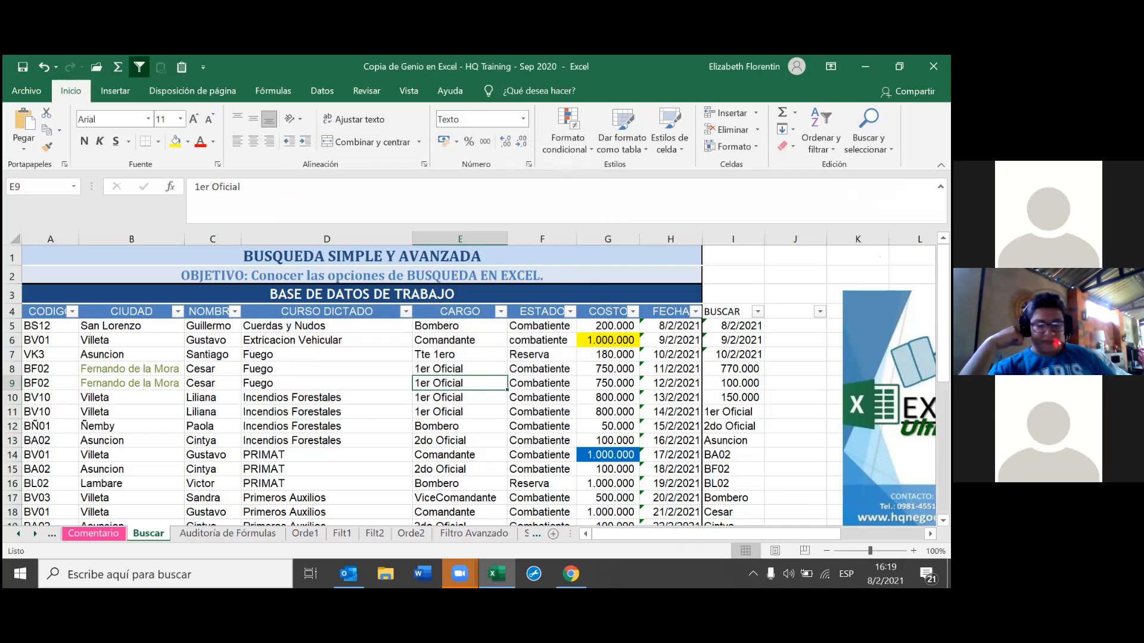
pyautogui.click(868, 138)
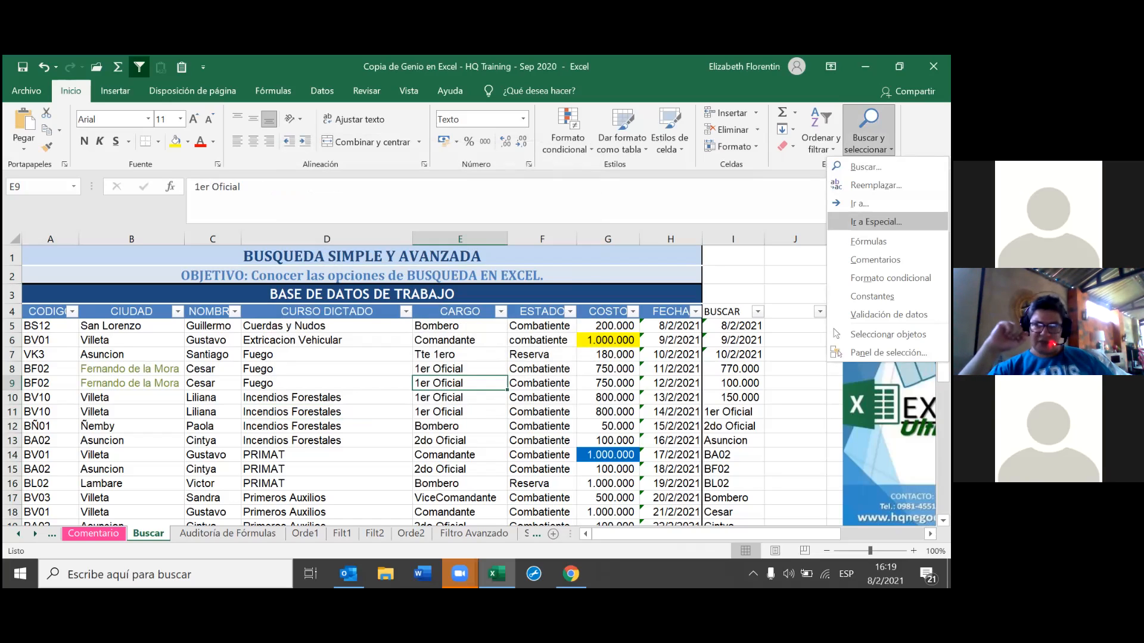
pyautogui.click(868, 242)
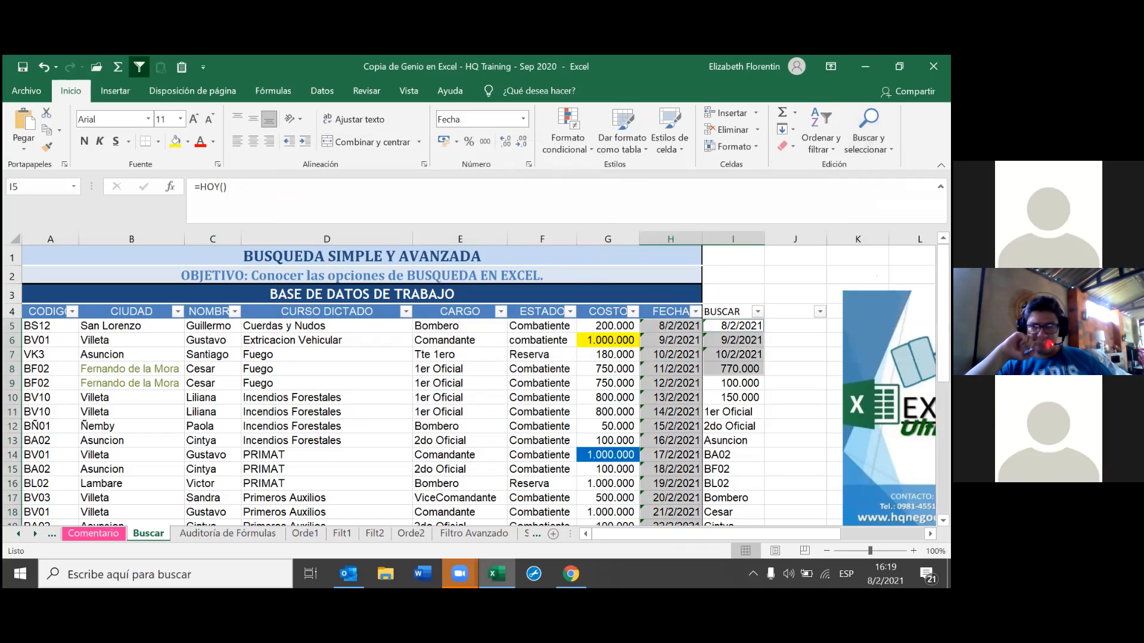
# Starting from cell J3, use Go To Special to select all cells with constants
pyautogui.click(795, 294)
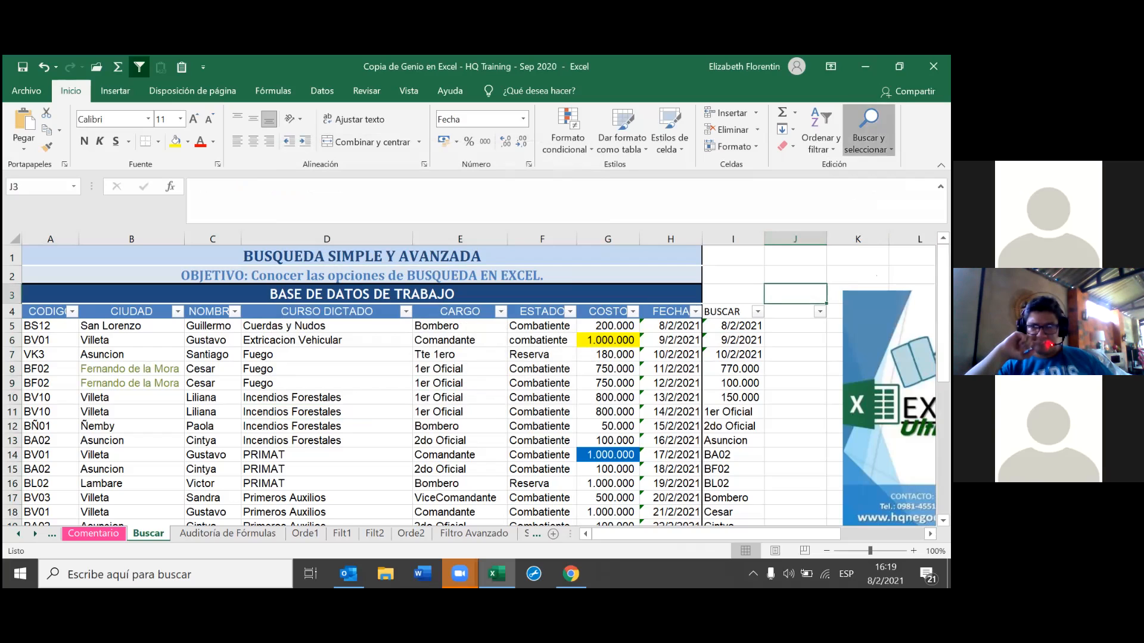
pyautogui.click(868, 128)
pyautogui.click(864, 220)
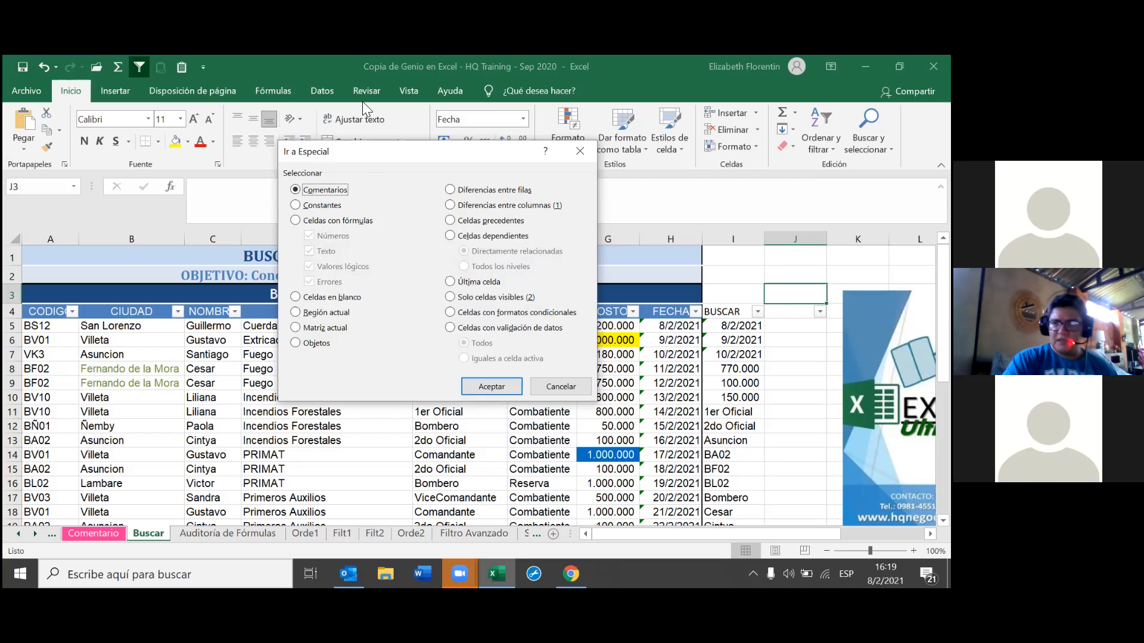
pyautogui.click(309, 205)
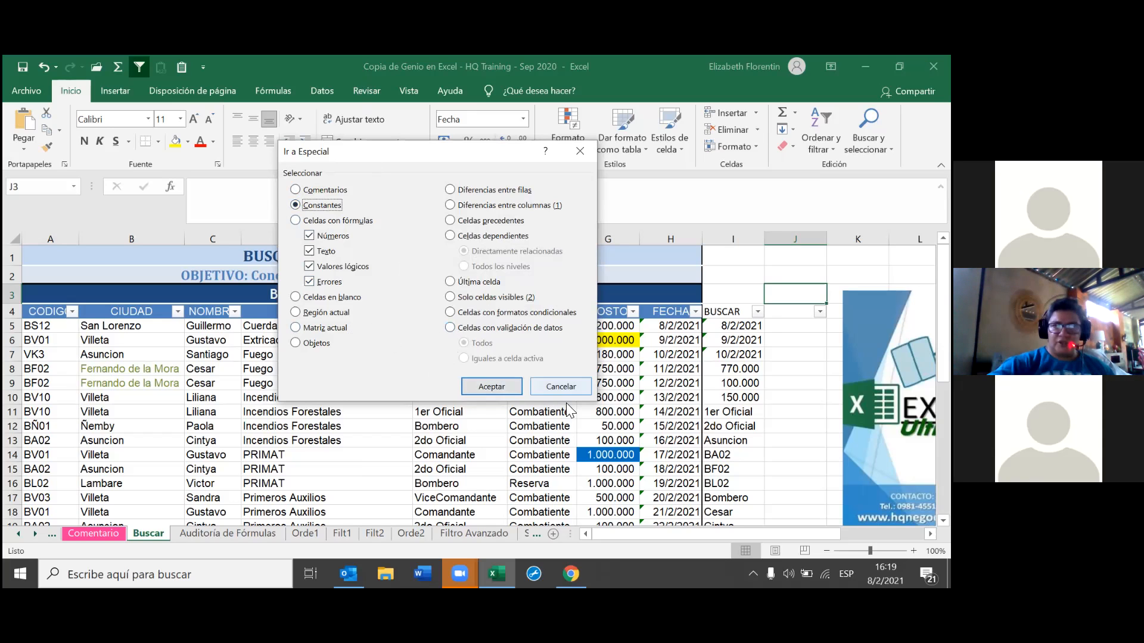
pyautogui.click(466, 384)
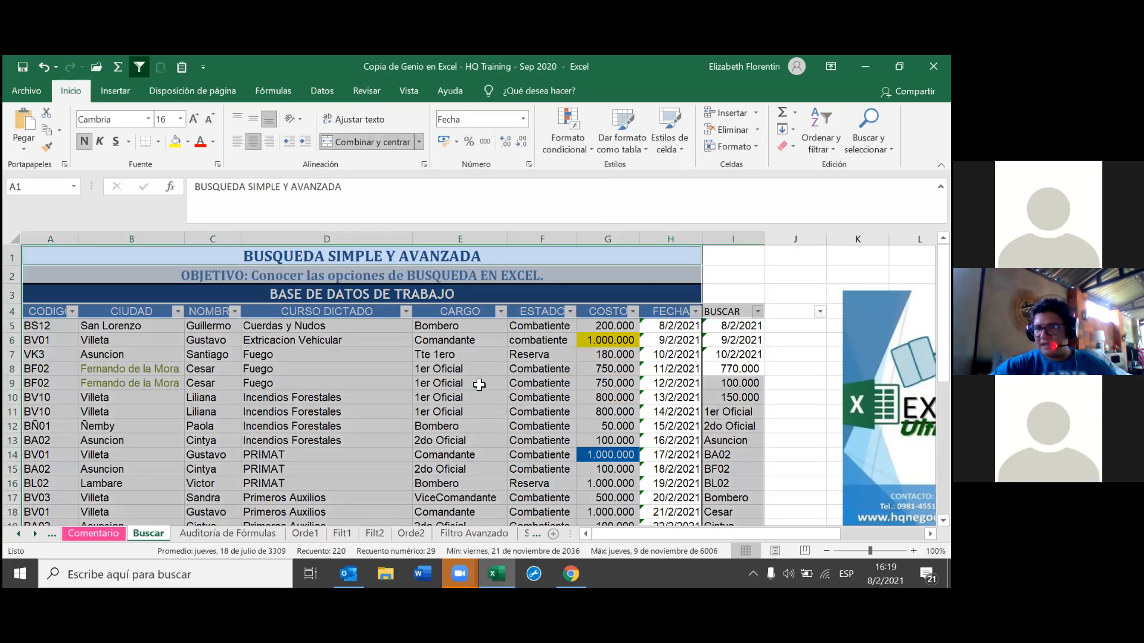
# Try to select cells with formulas through Go To Special while the constants are still selected
pyautogui.click(869, 134)
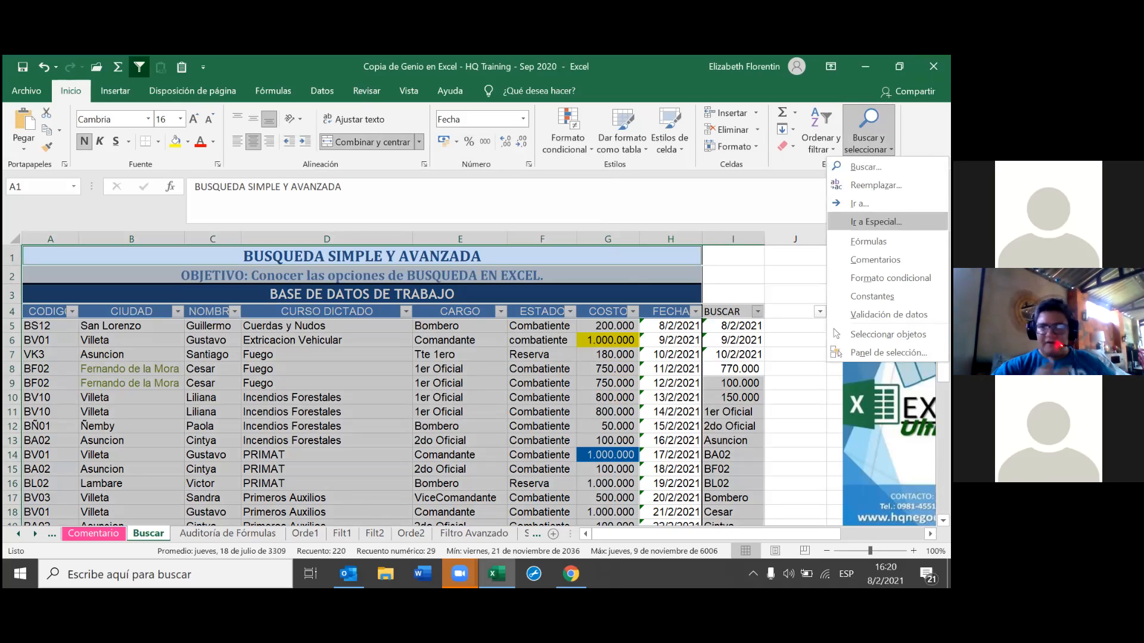
pyautogui.rightClick(871, 222)
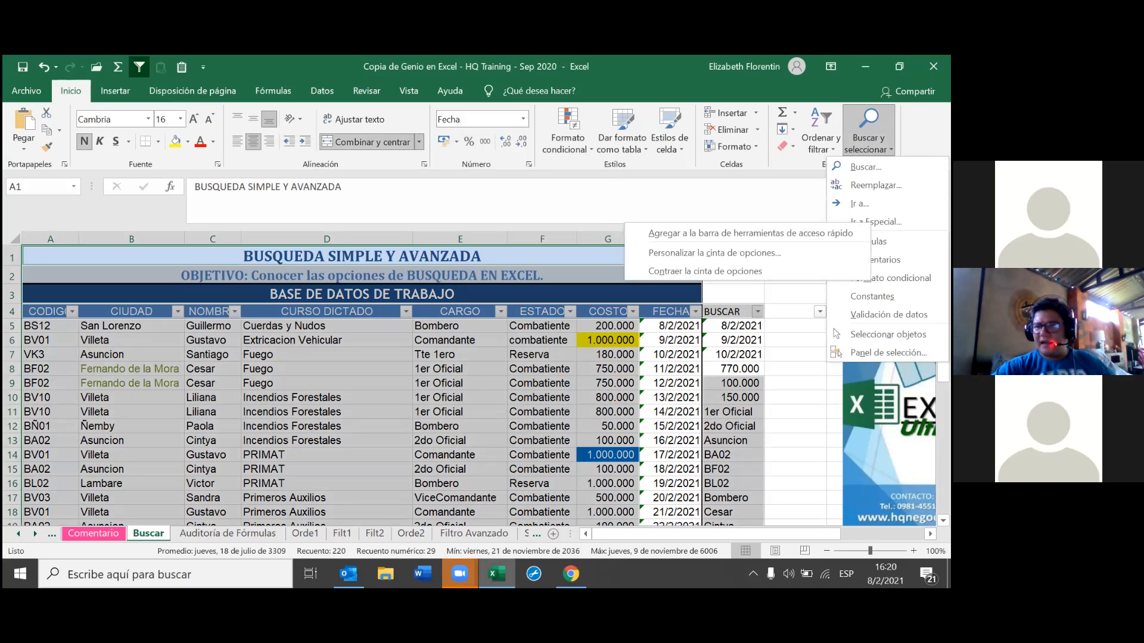
pyautogui.click(875, 222)
pyautogui.click(876, 221)
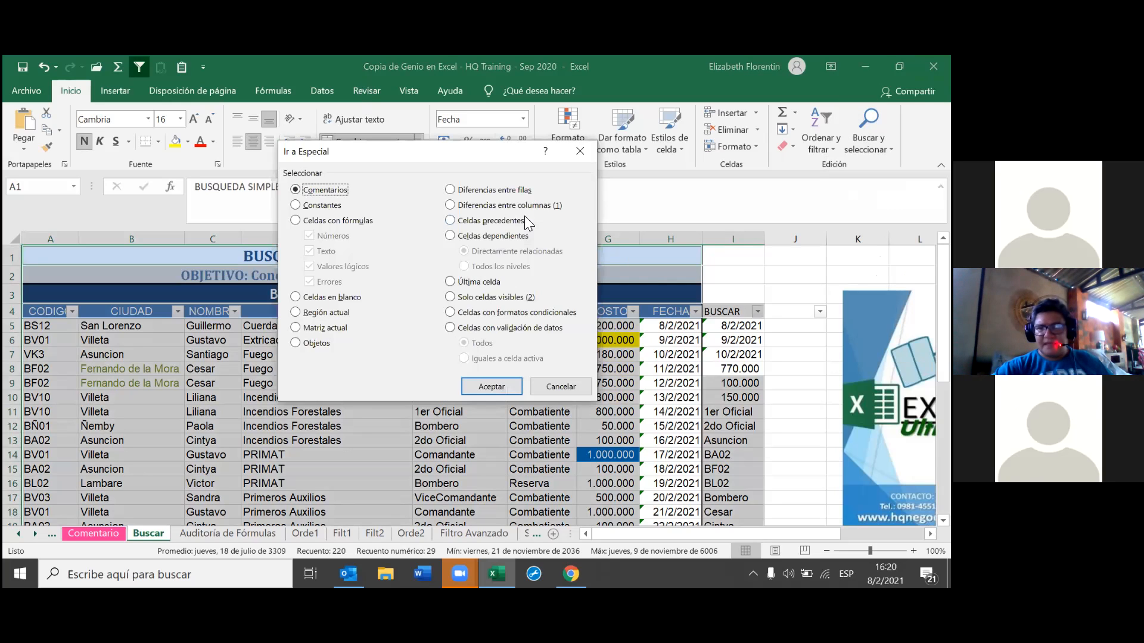
pyautogui.click(293, 219)
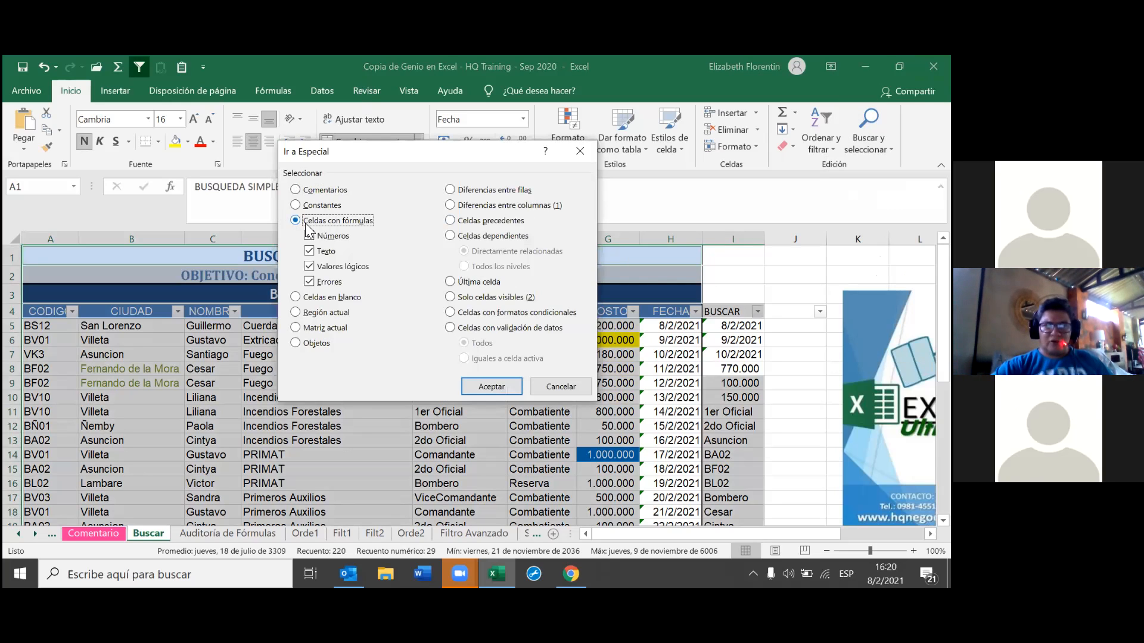
pyautogui.click(506, 385)
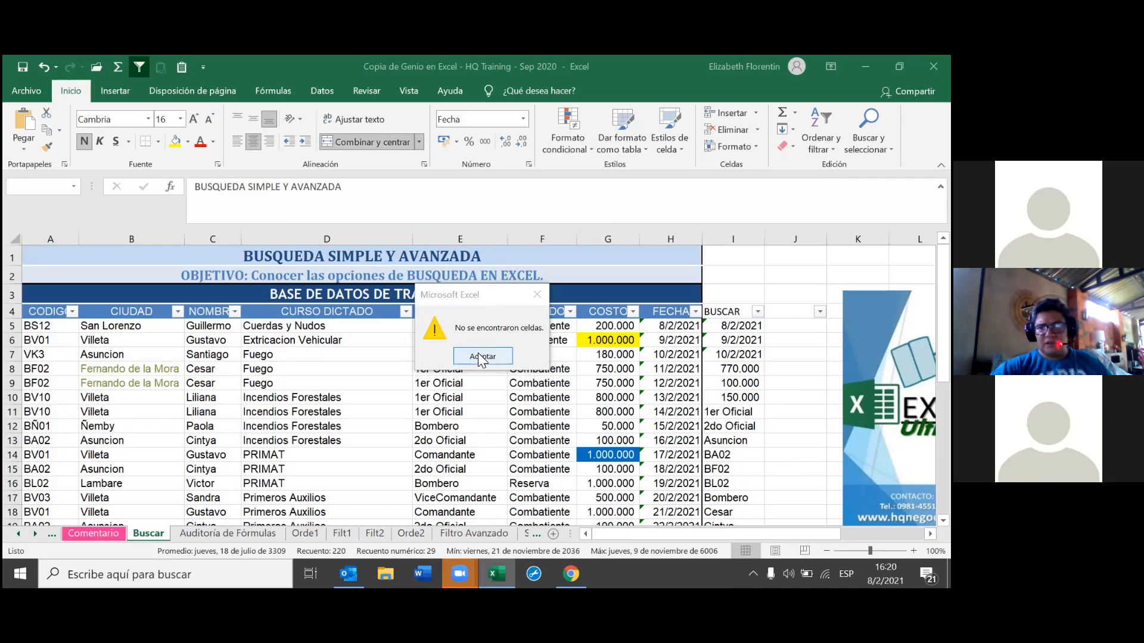
pyautogui.click(478, 354)
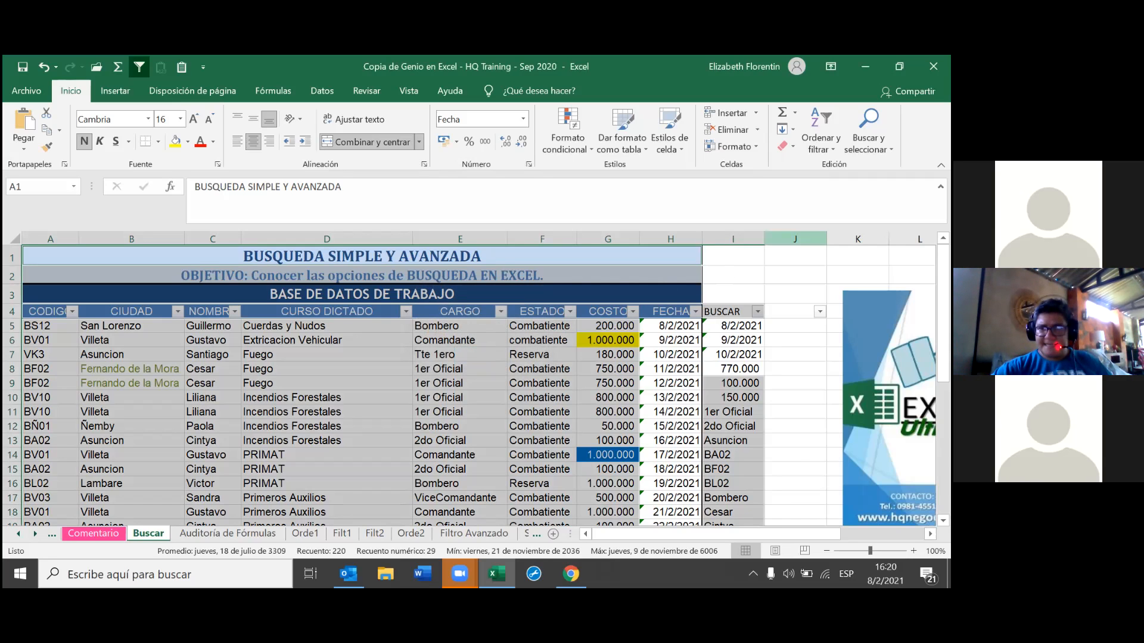
# Select the single cell F7 and open the Go To Special options
pyautogui.click(542, 355)
pyautogui.click(868, 143)
pyautogui.click(858, 229)
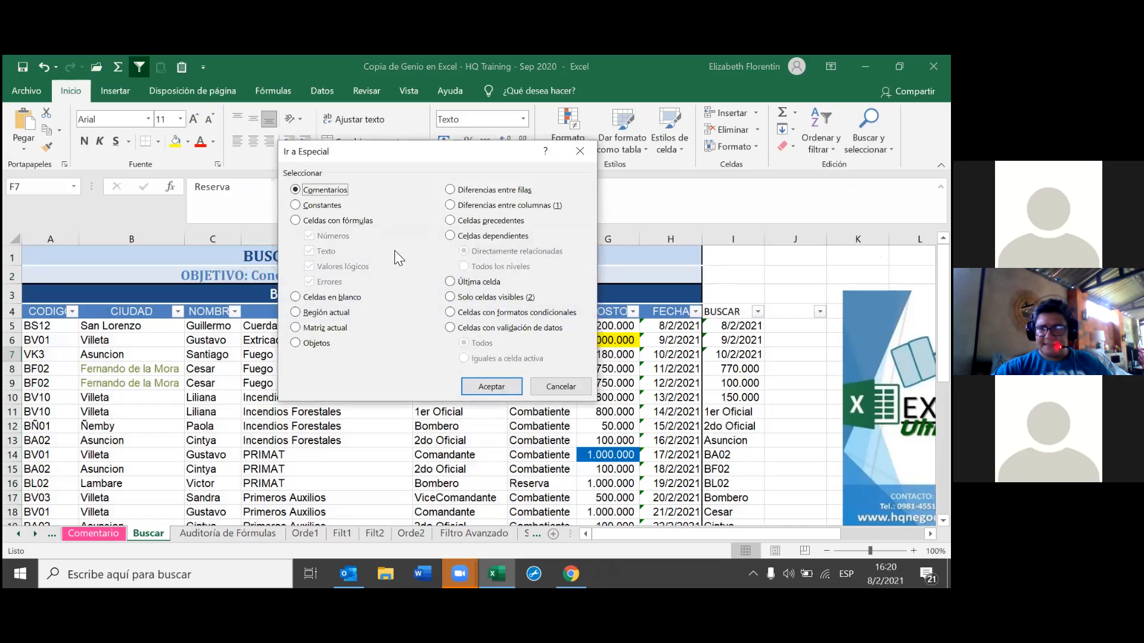
# Select all cells containing formulas with Go To Special and look over the selected cells in the table
pyautogui.click(296, 221)
pyautogui.click(490, 387)
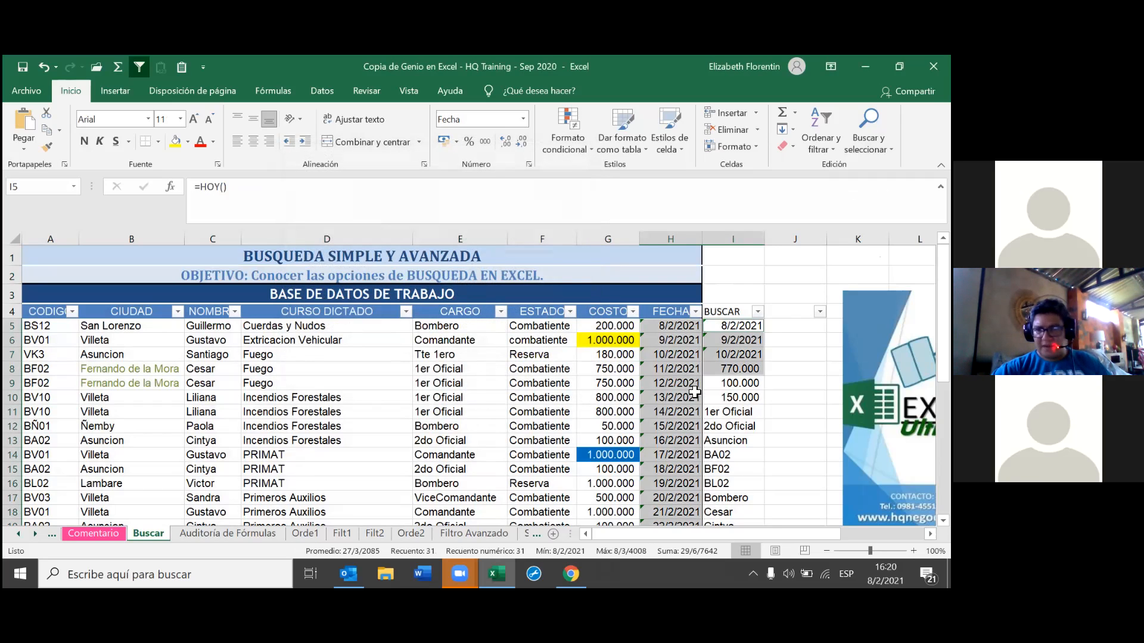
pyautogui.scroll(-5, 695, 391)
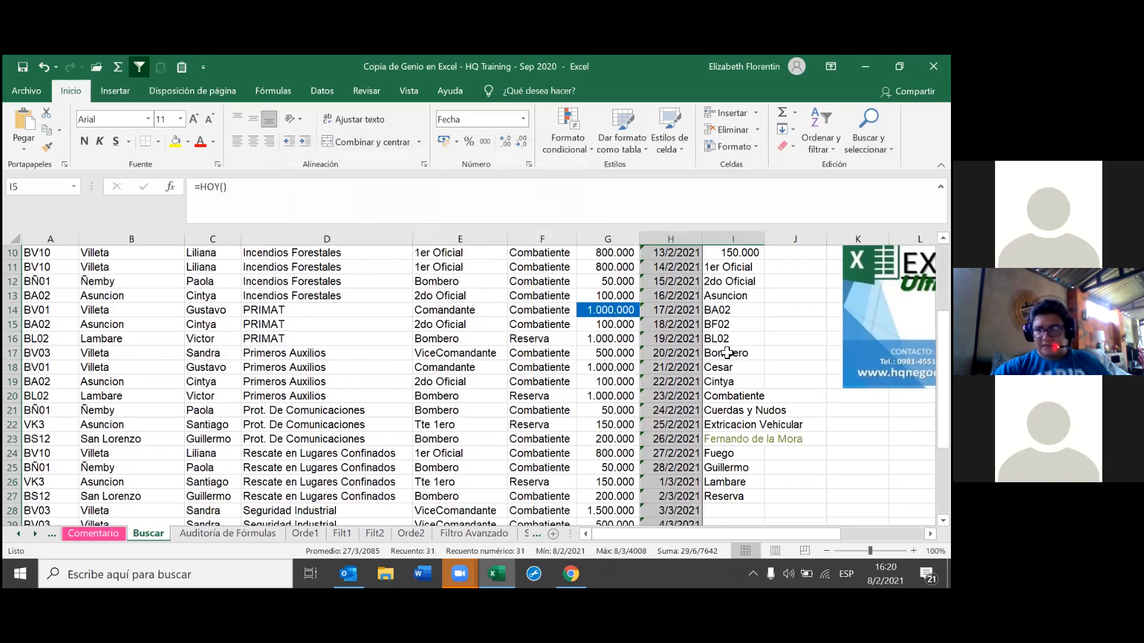
pyautogui.scroll(-1, 476, 386)
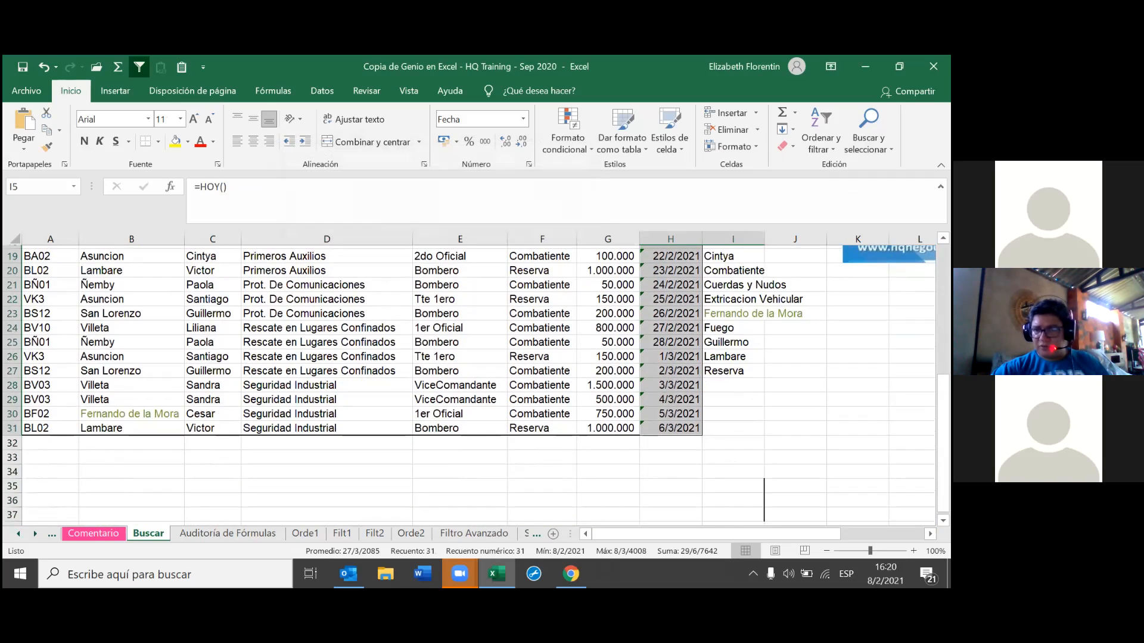
pyautogui.scroll(4, 475, 386)
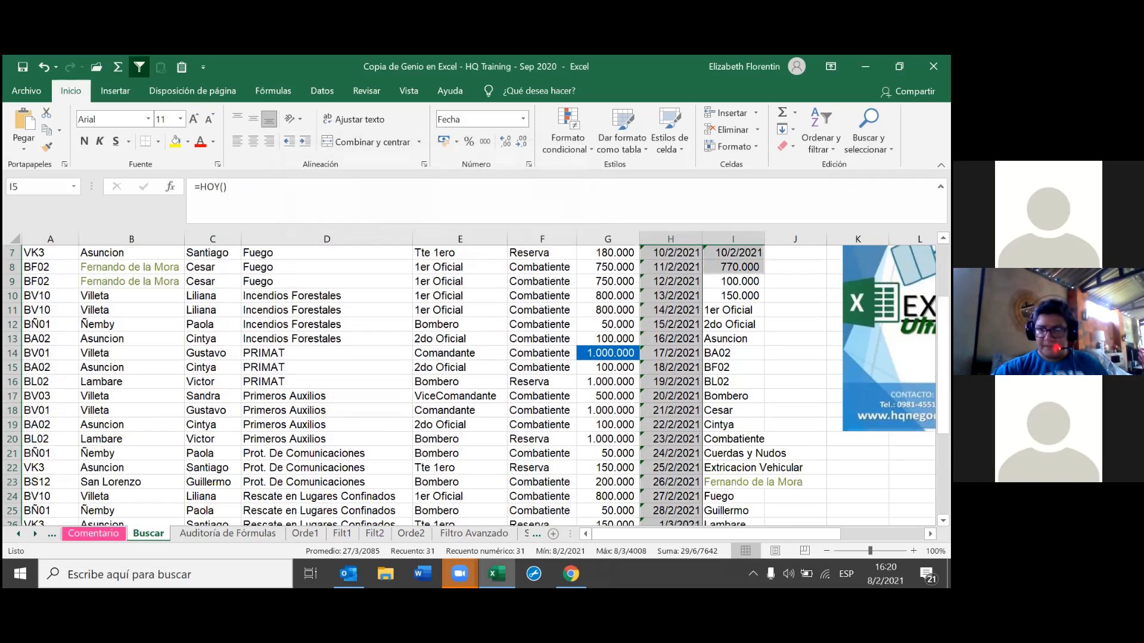
pyautogui.scroll(1, 426, 322)
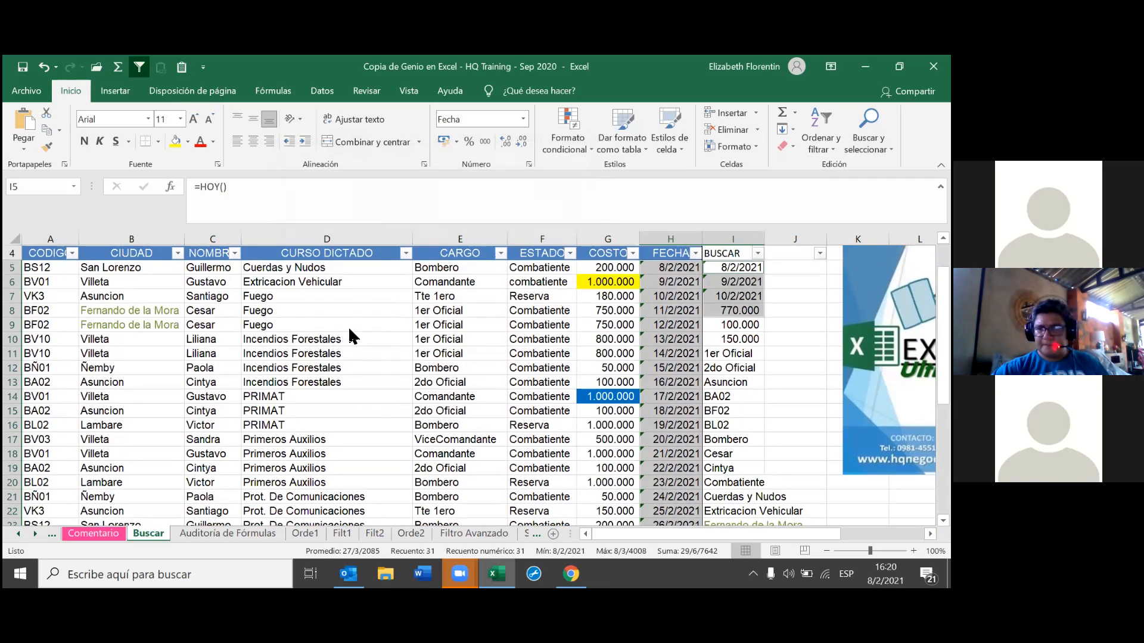
pyautogui.scroll(1, 331, 272)
# Use Go To Special to select only formula cells with numeric results, excluding text, logical values and errors, and review the selection
pyautogui.press('F5')
pyautogui.hotkey('alt', 'e')
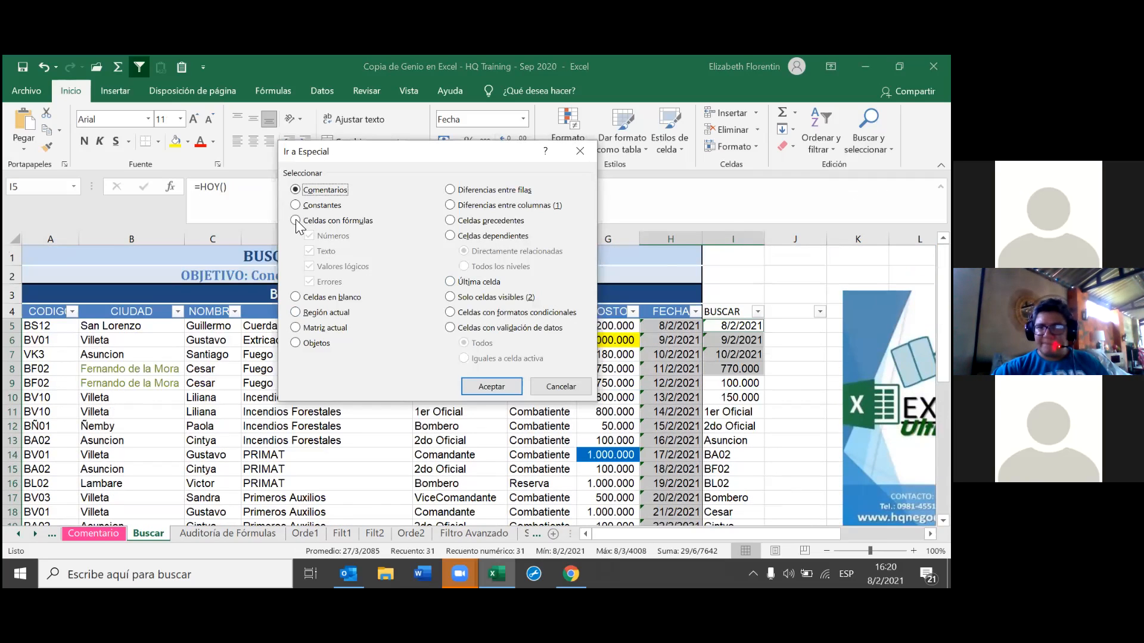
pyautogui.press('u')
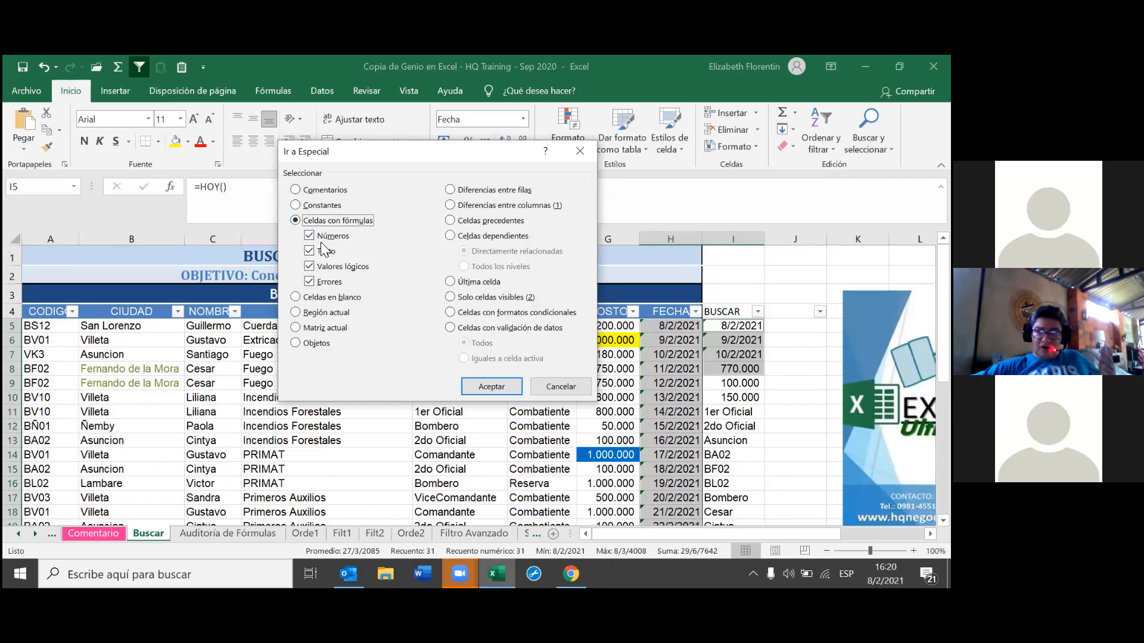
pyautogui.click(311, 280)
pyautogui.click(310, 267)
pyautogui.click(310, 251)
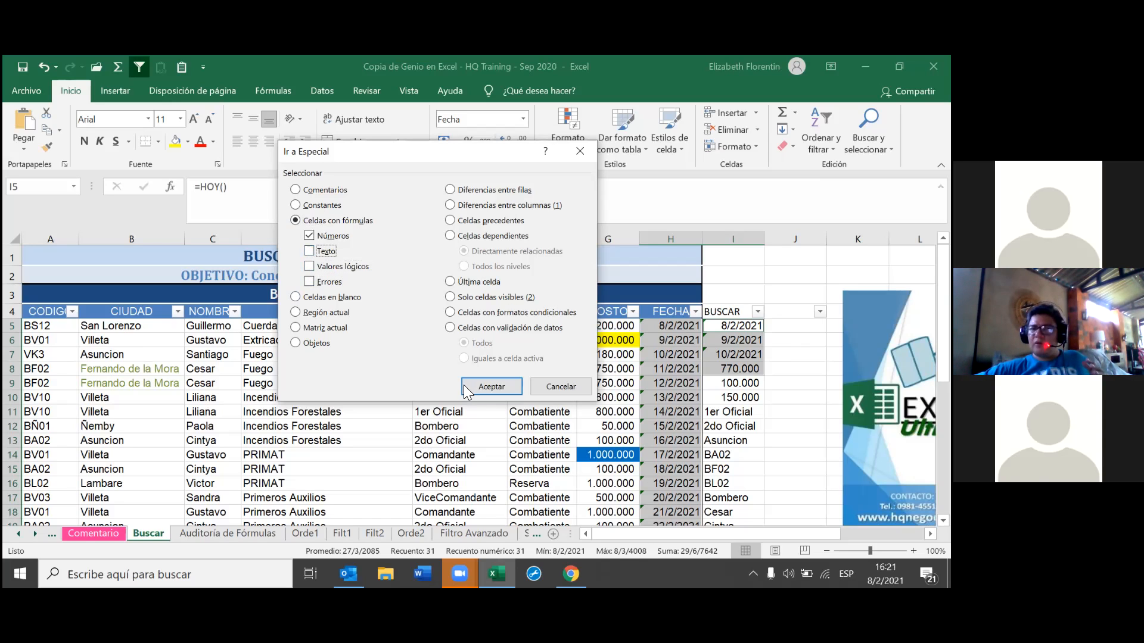
pyautogui.click(482, 387)
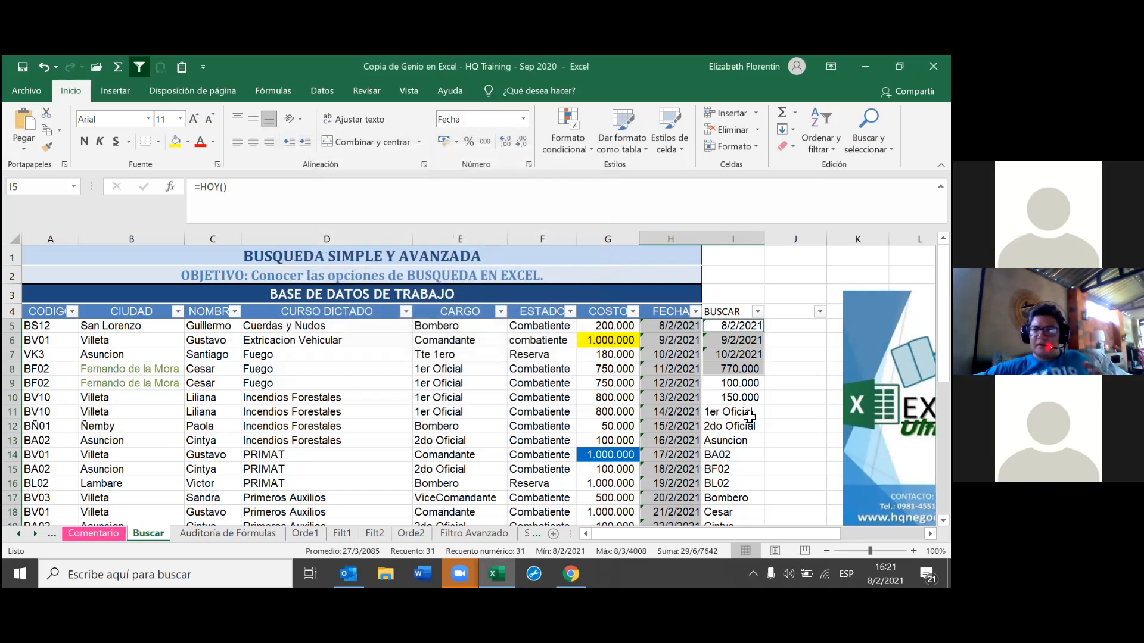
pyautogui.scroll(-1, 712, 400)
pyautogui.scroll(-3, 712, 400)
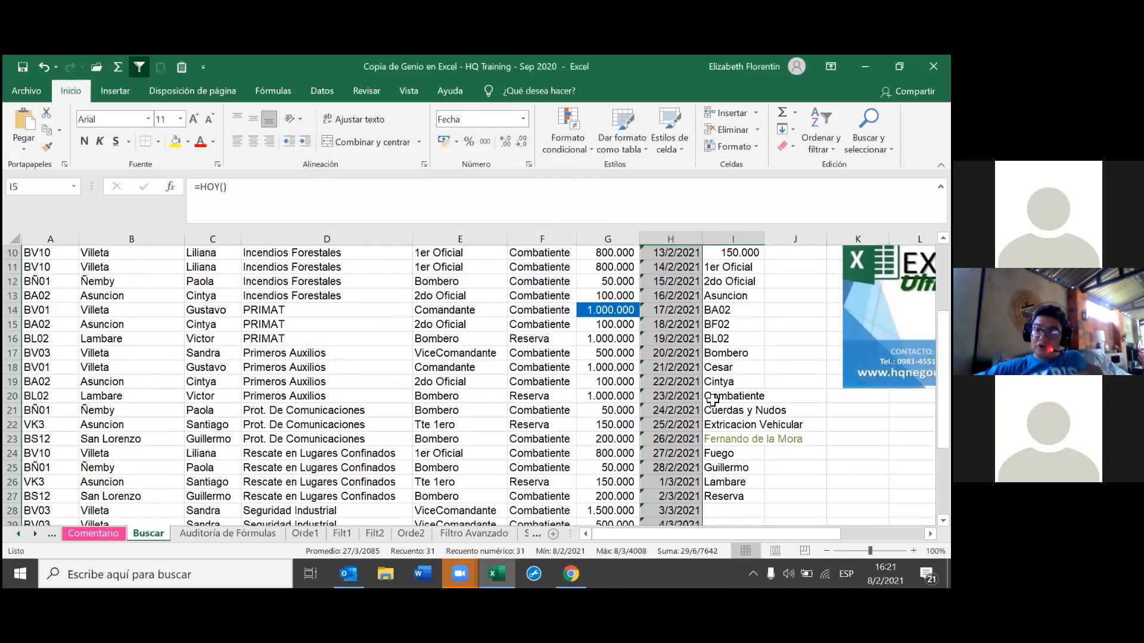
pyautogui.scroll(3, 712, 400)
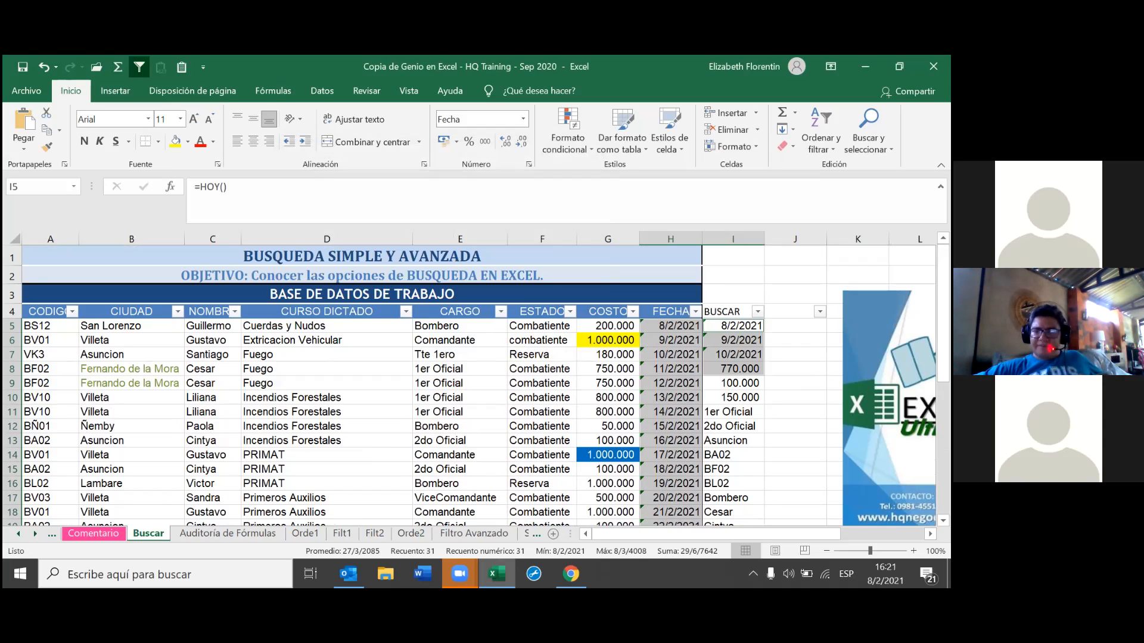
# Clear the contents of cell I11 in the BUSCAR column
pyautogui.click(733, 397)
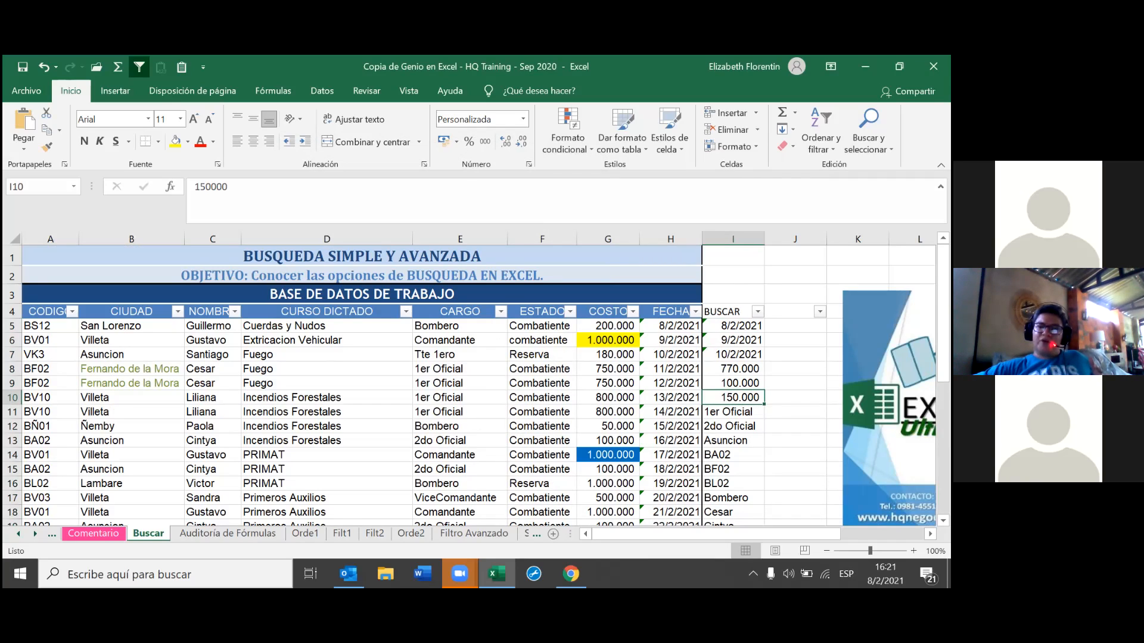
pyautogui.click(745, 412)
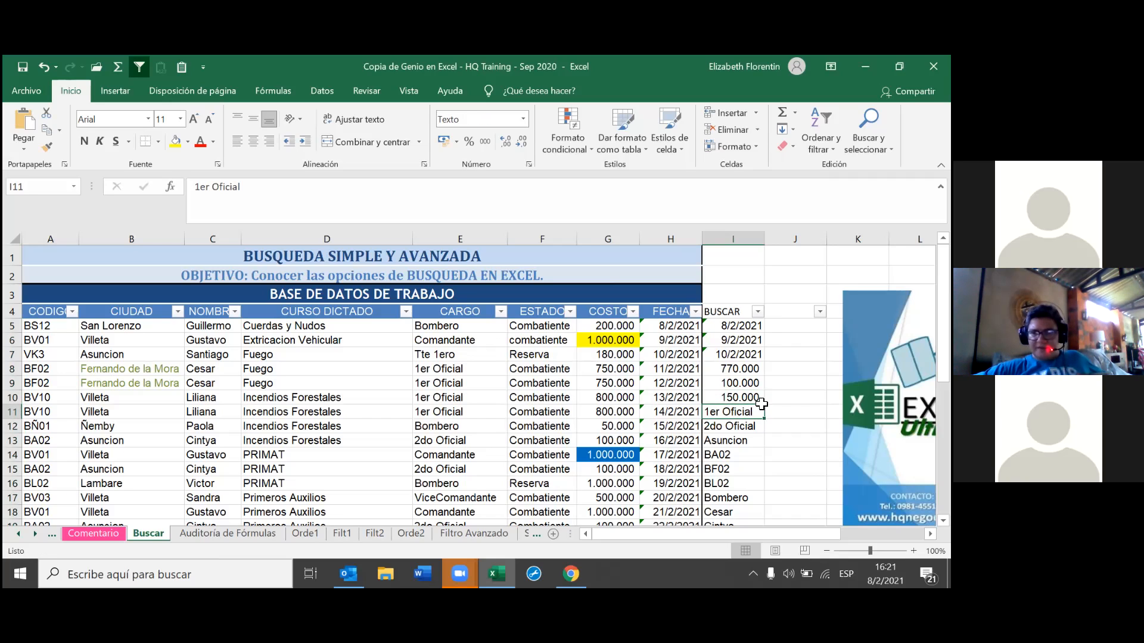
pyautogui.press('BackSpace')
pyautogui.click(783, 398)
pyautogui.click(759, 415)
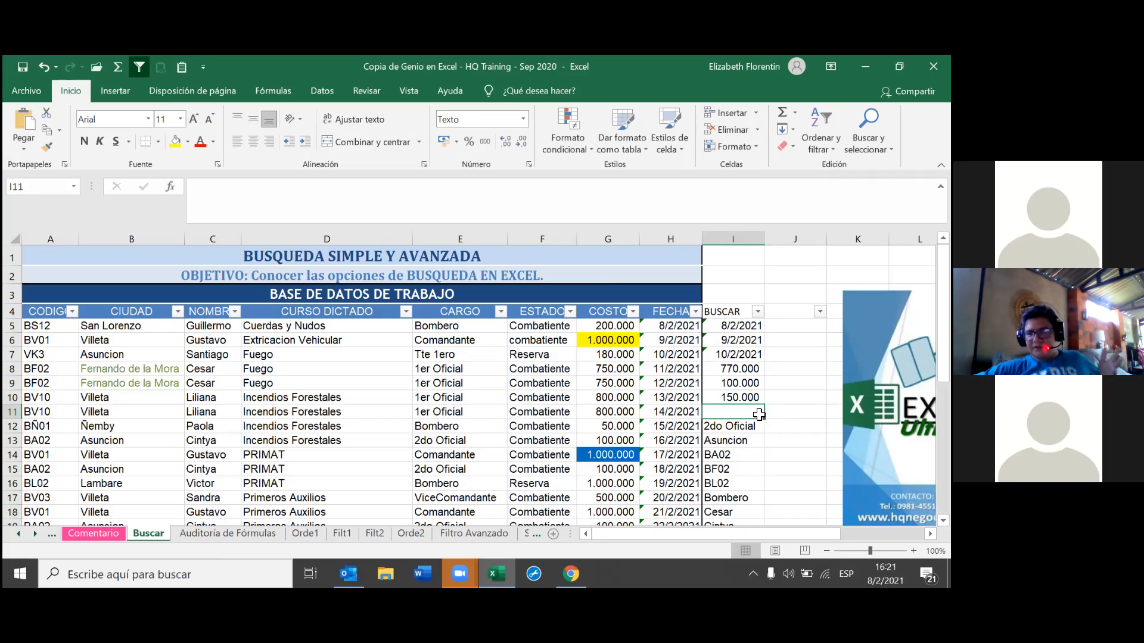
pyautogui.hotkey('ctrl', '0')
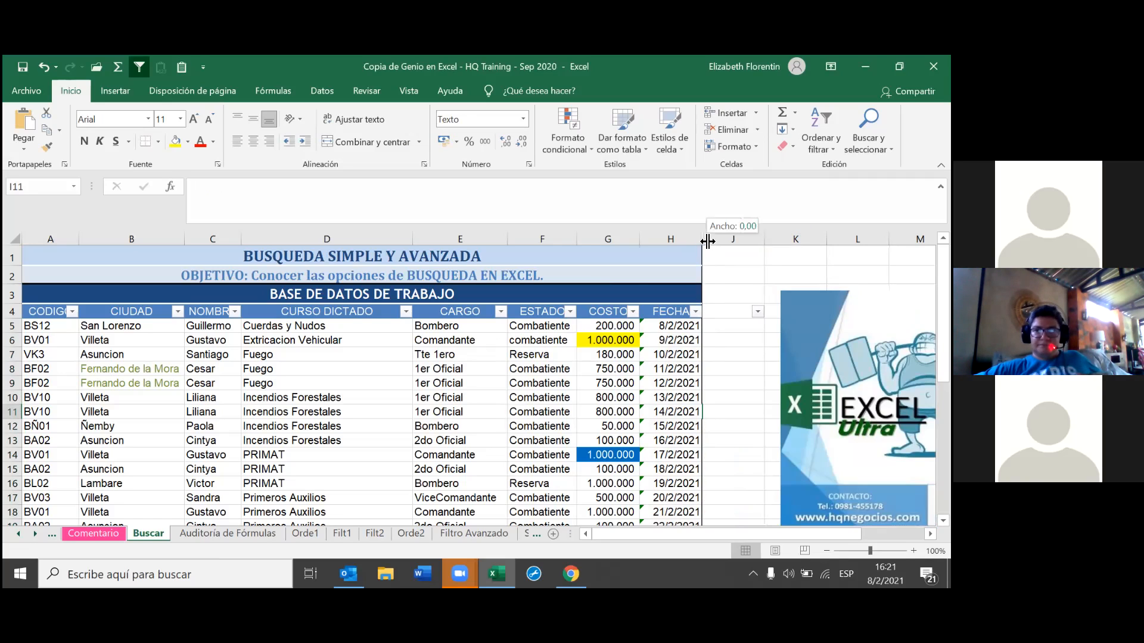
pyautogui.moveTo(708, 241); pyautogui.dragTo(776, 239)
pyautogui.scroll(-1, 760, 260)
pyautogui.click(798, 395)
pyautogui.click(743, 341)
pyautogui.click(751, 355)
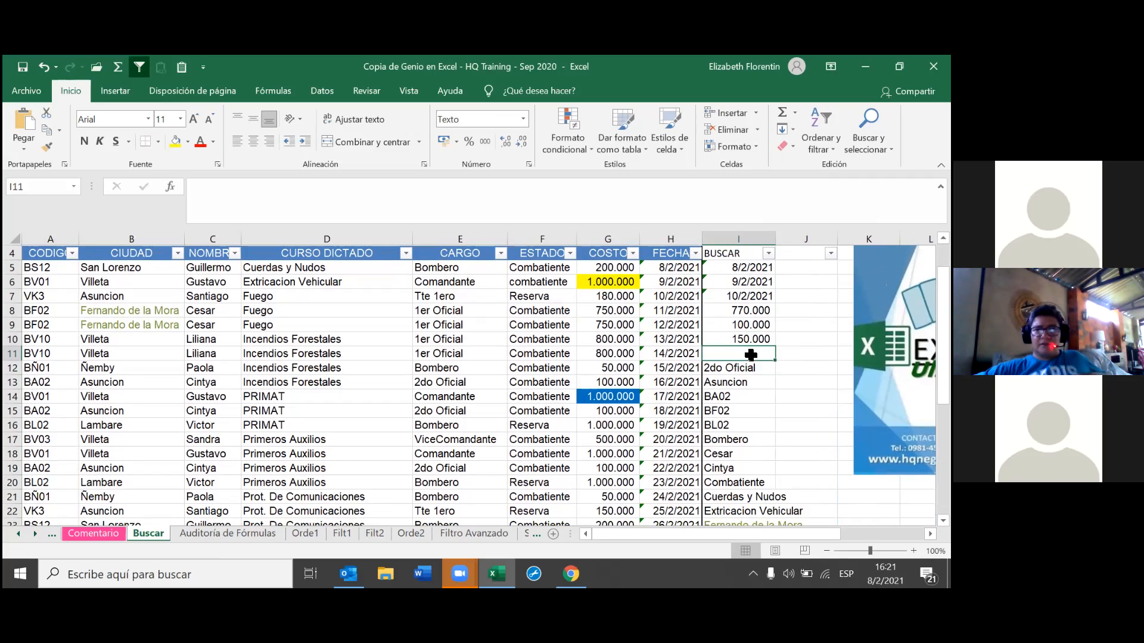
pyautogui.hotkey('ctrl', '0')
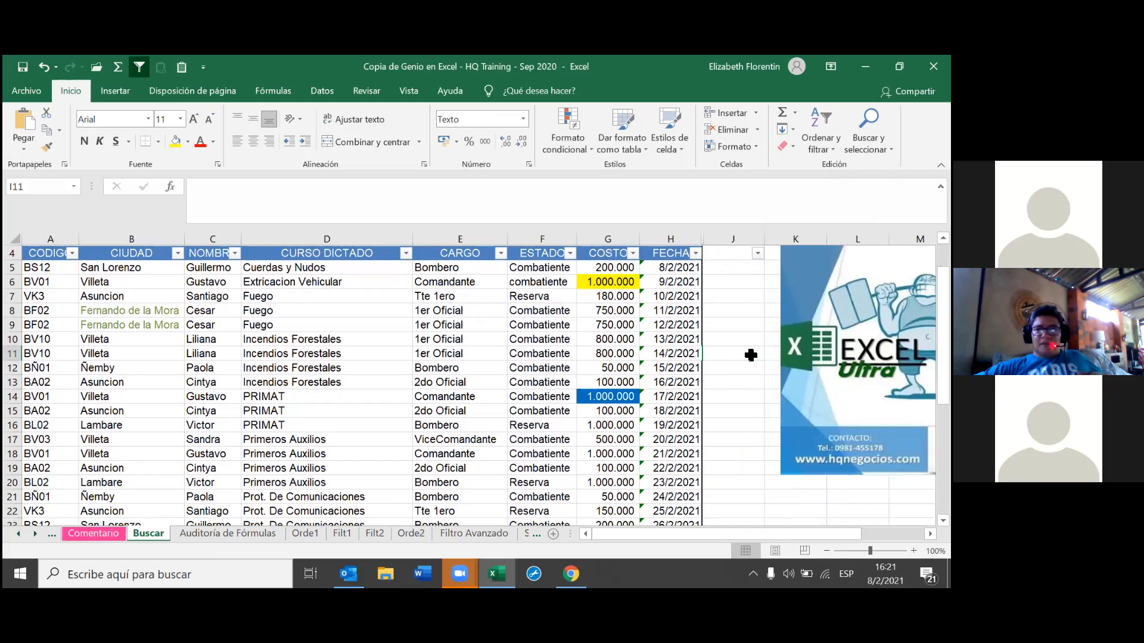
pyautogui.moveTo(706, 245); pyautogui.dragTo(706, 245)
pyautogui.doubleClick(706, 245)
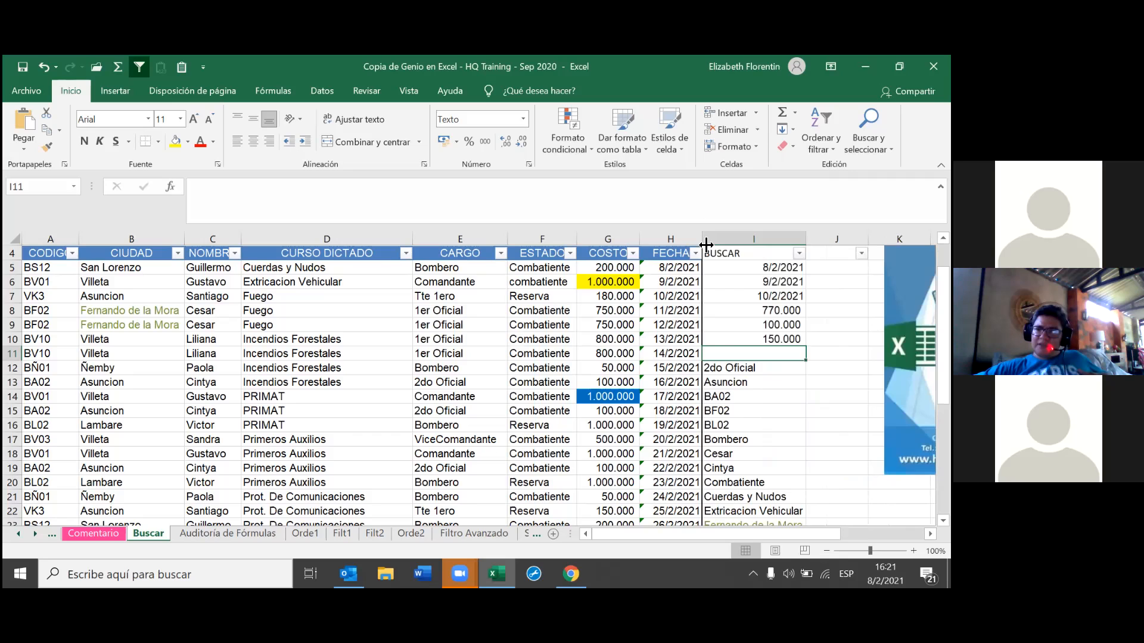
# Enter the formula =C10&B10 in cell I11 to join the name and the city
pyautogui.click(755, 424)
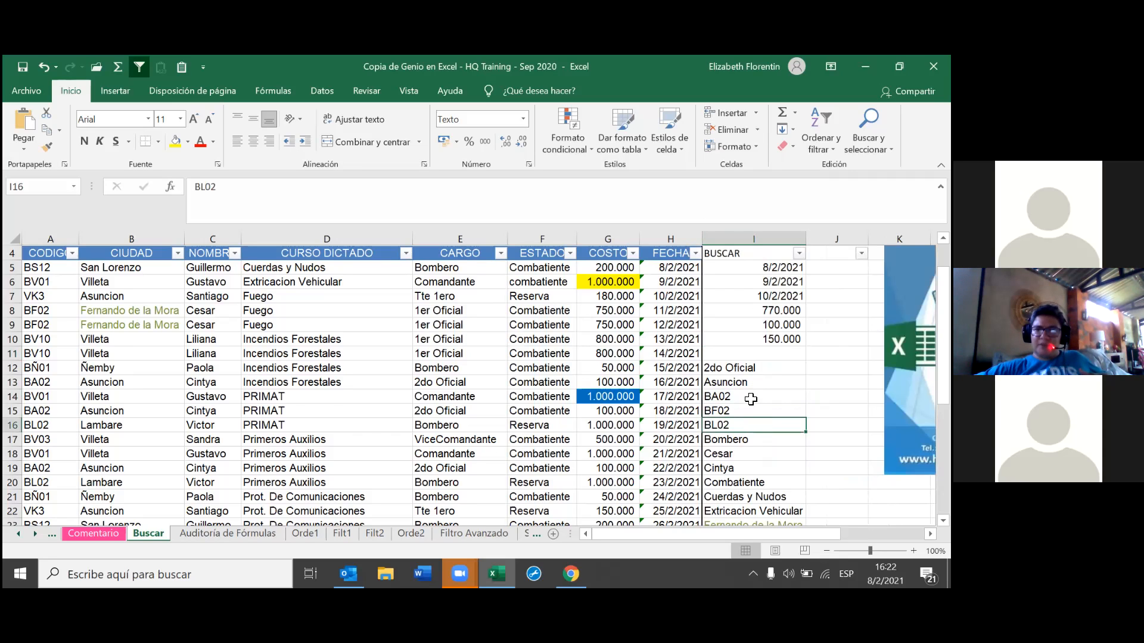
pyautogui.scroll(1, 748, 387)
pyautogui.scroll(-2, 753, 345)
pyautogui.click(757, 311)
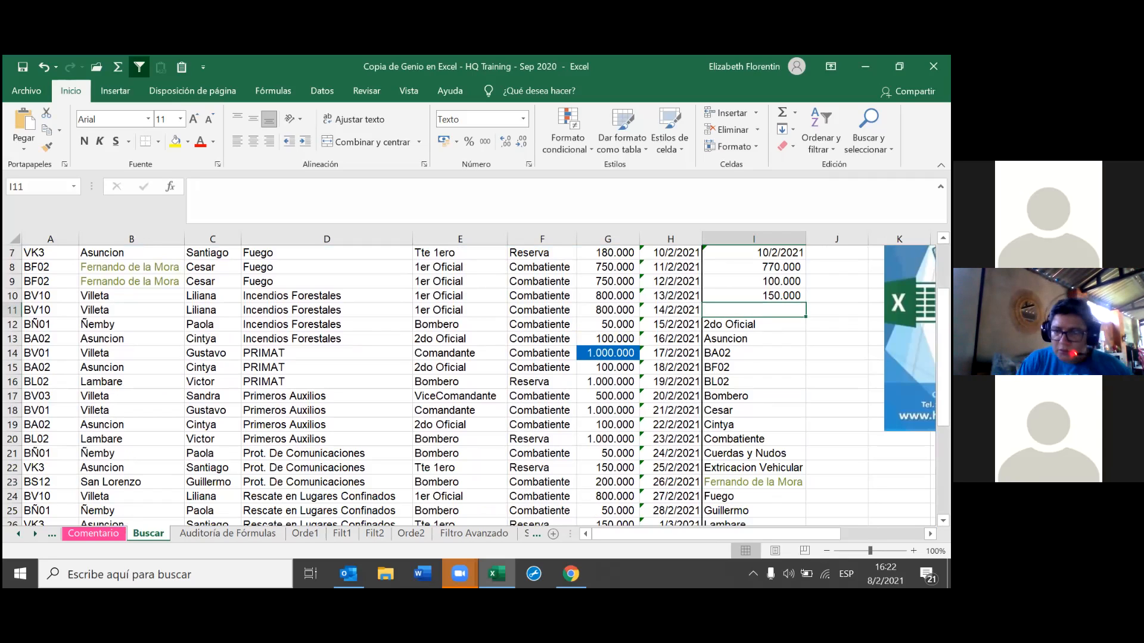
pyautogui.write('=')
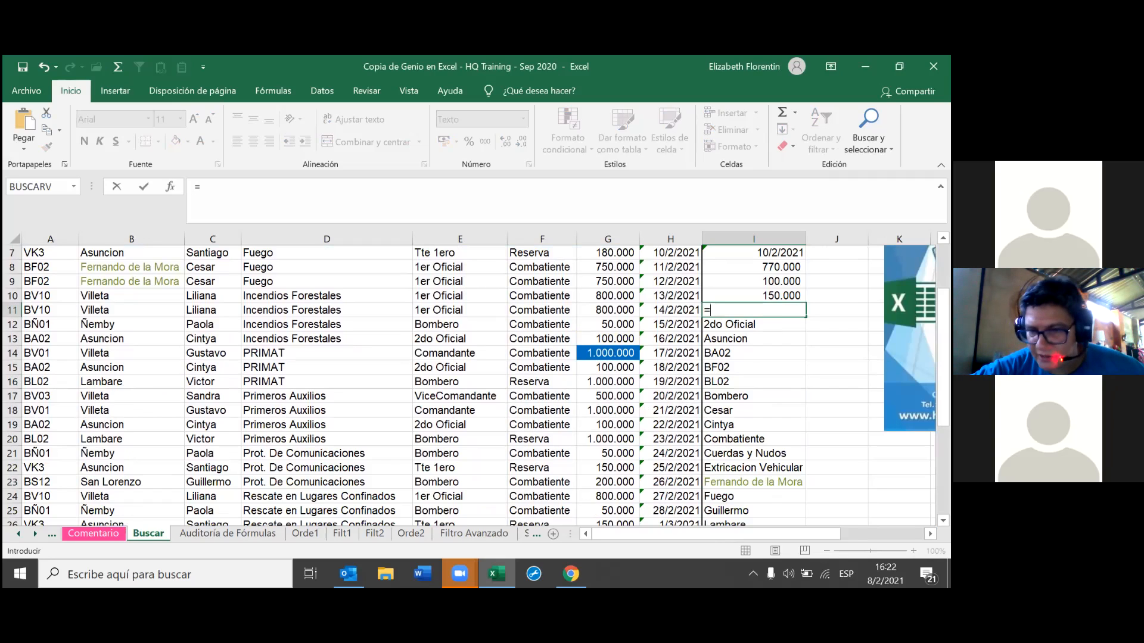
pyautogui.click(206, 299)
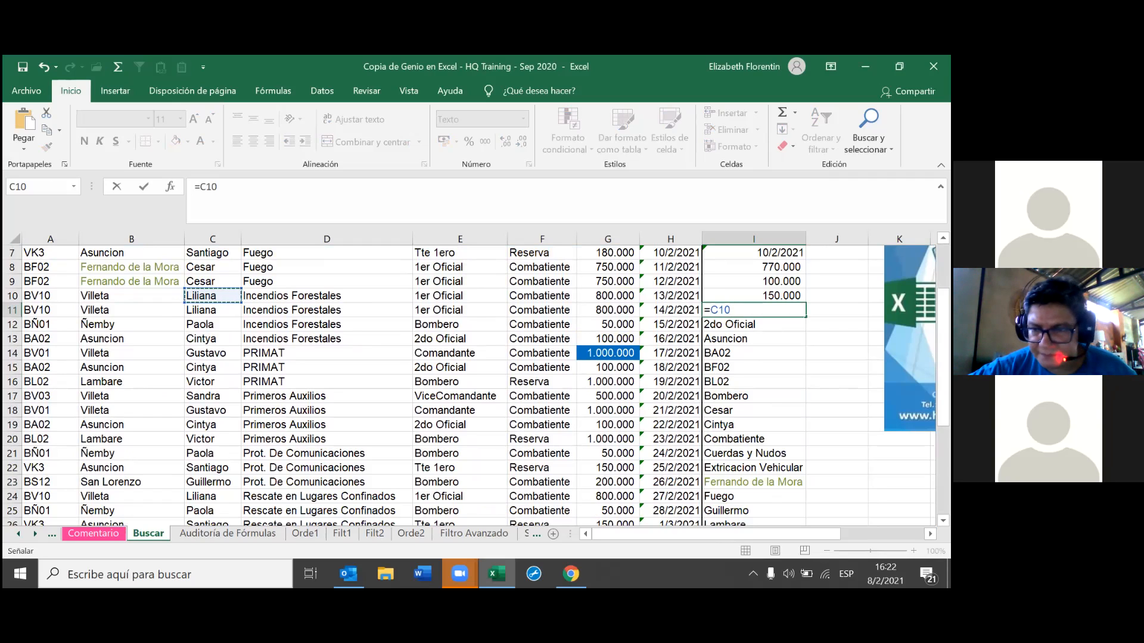
pyautogui.write('&')
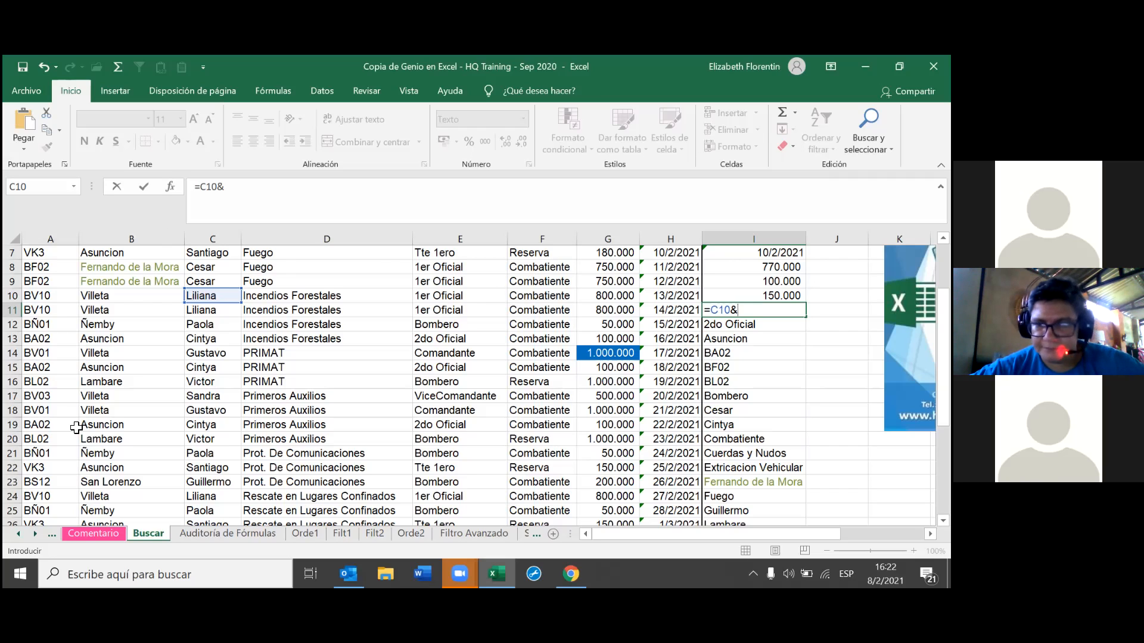
pyautogui.click(116, 298)
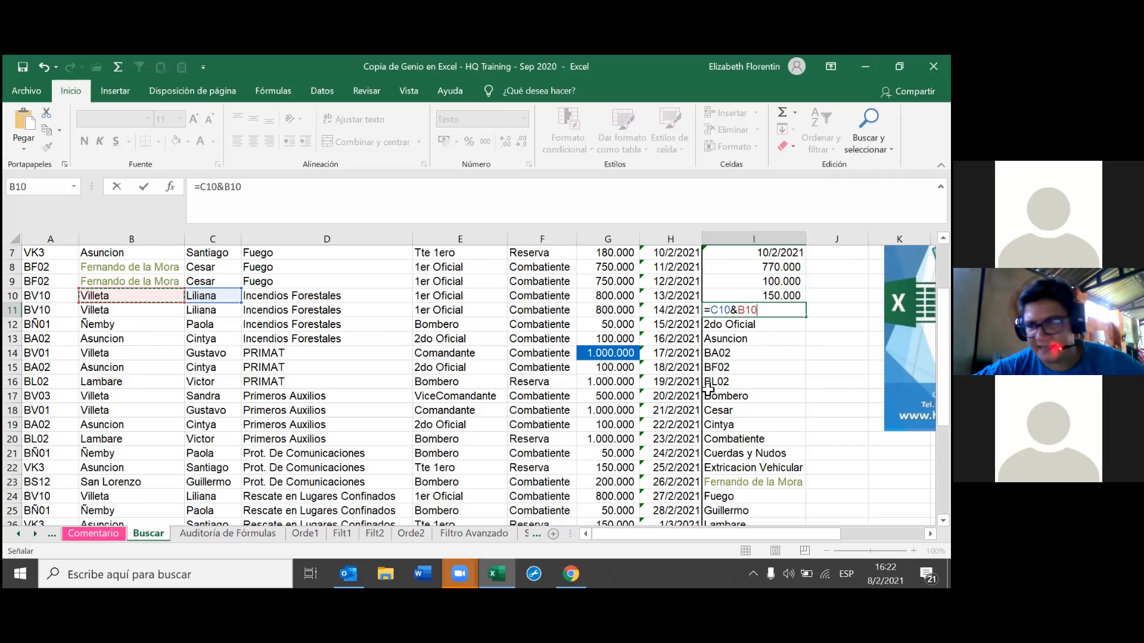
pyautogui.press('Return')
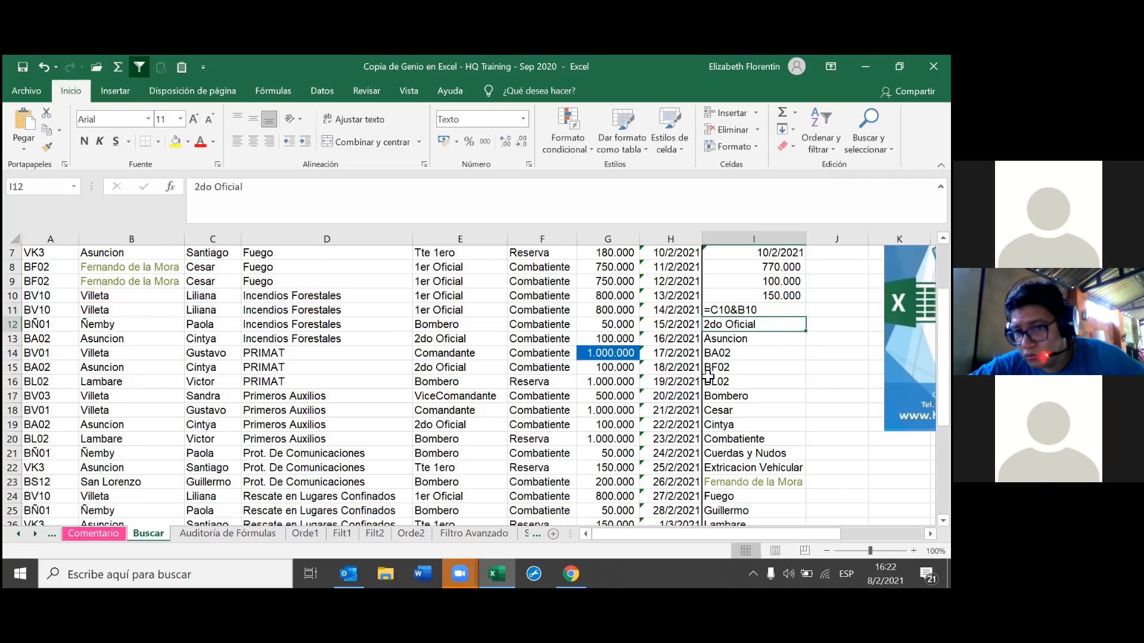
# Set the number format of cell I11 to General and re-enter its formula so that it calculates
pyautogui.click(754, 309)
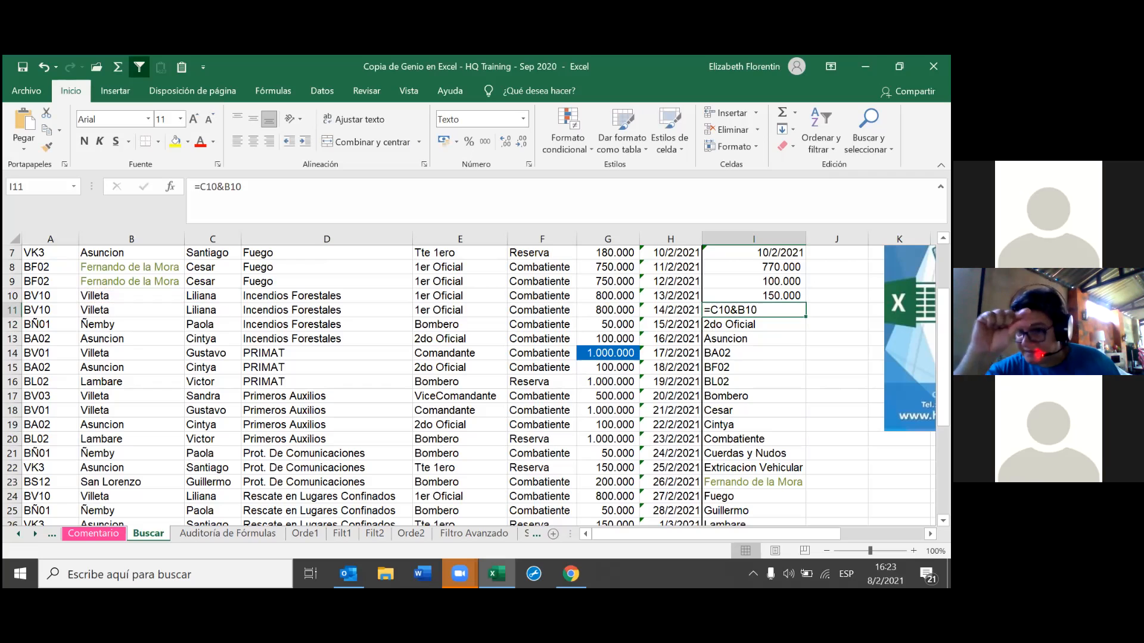
pyautogui.click(521, 121)
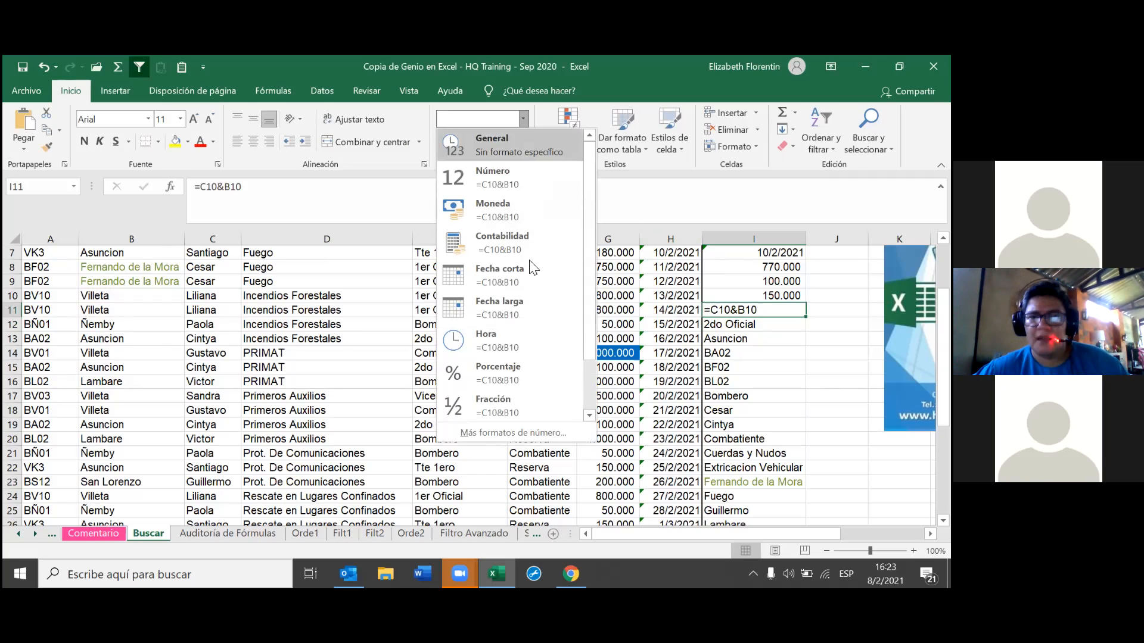
pyautogui.click(526, 147)
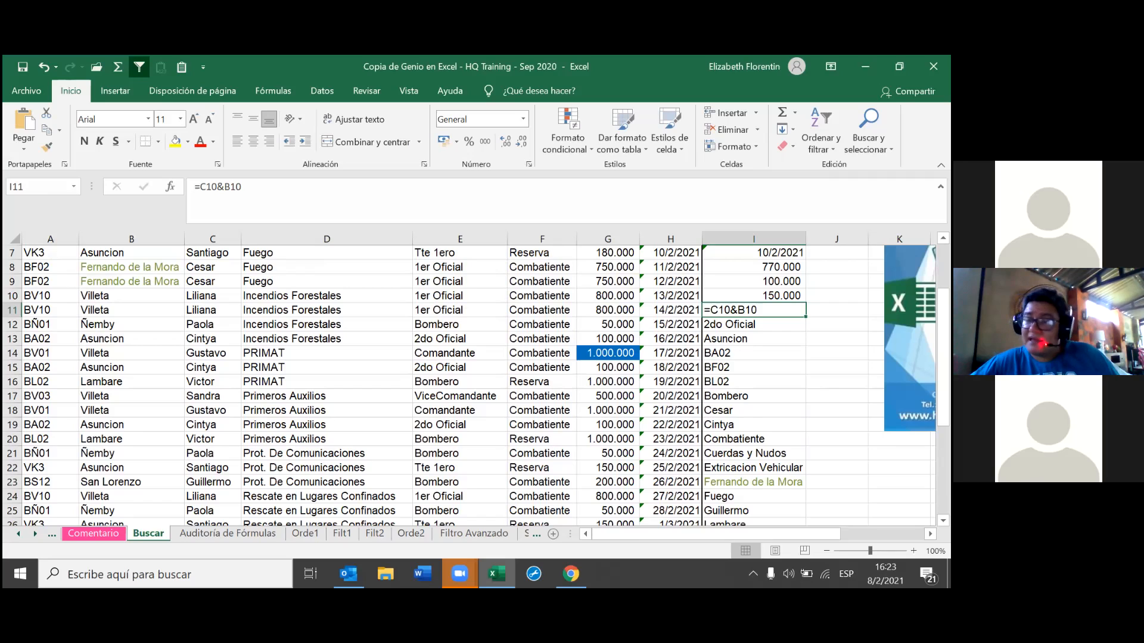
pyautogui.click(763, 353)
pyautogui.click(763, 309)
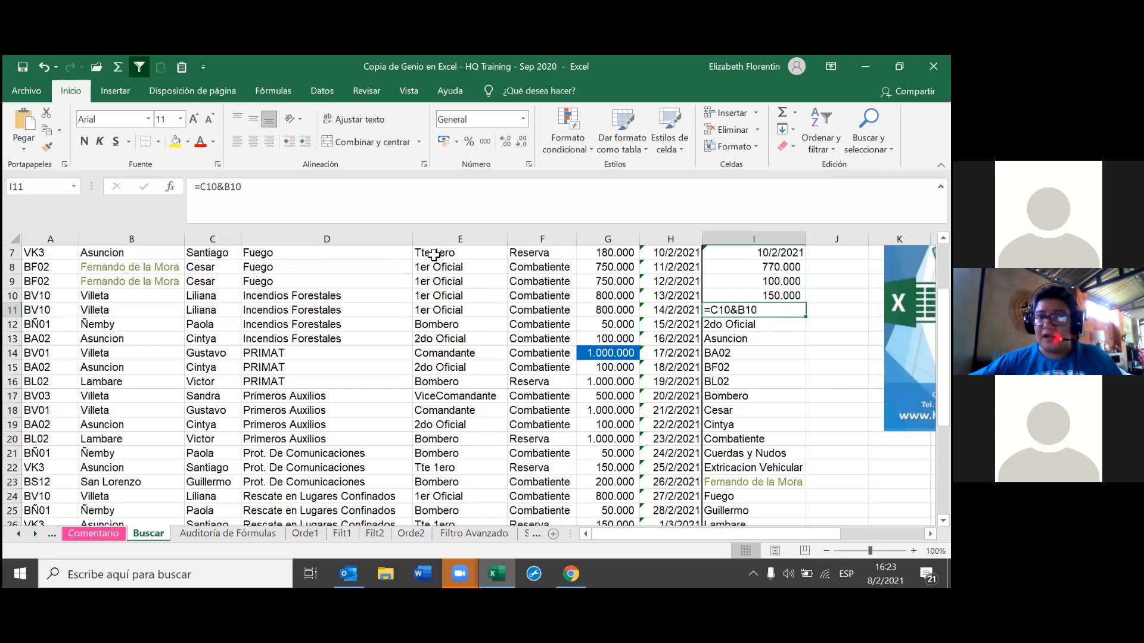
pyautogui.click(355, 195)
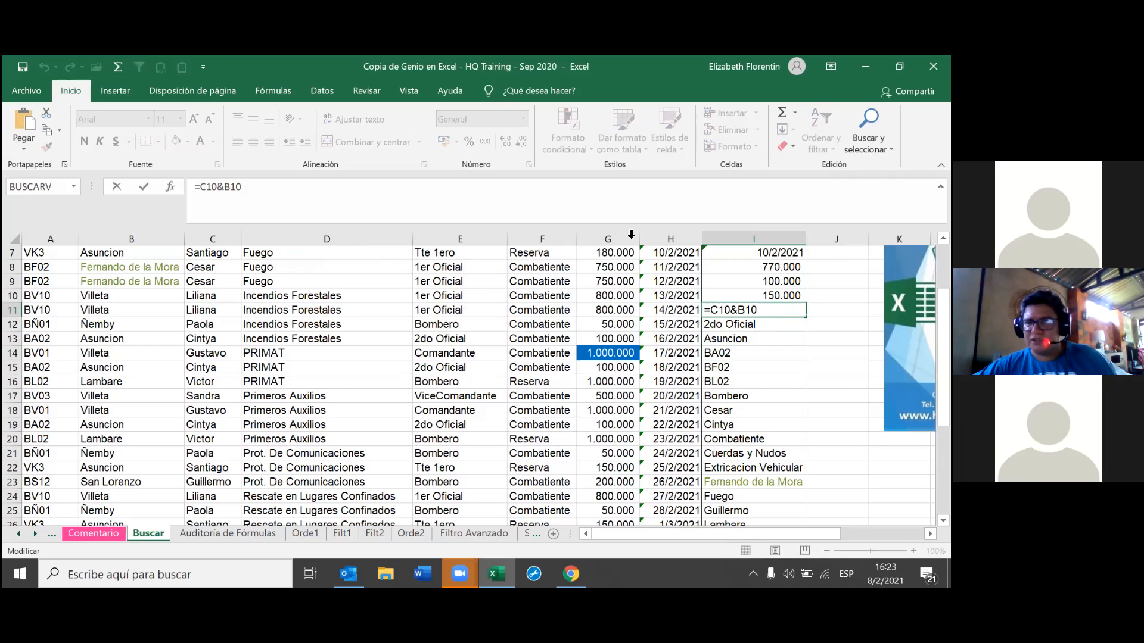
pyautogui.press('Return')
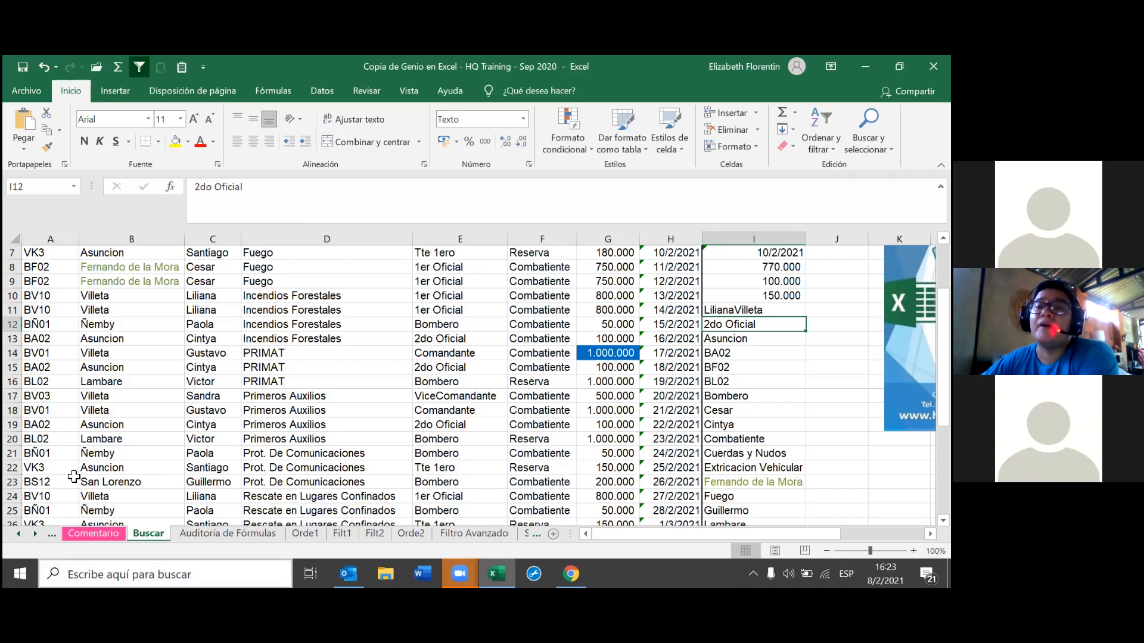
# Starting from cell I11, use Go To Special to select formula cells with numeric or text results, excluding logical values and errors, and review the selection
pyautogui.click(735, 311)
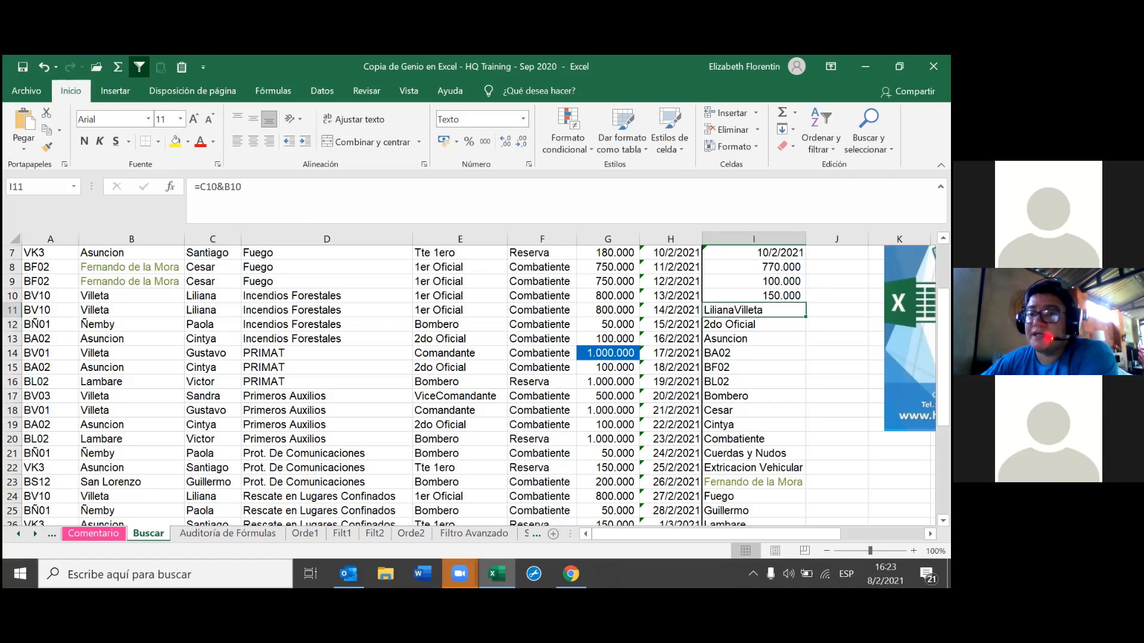
pyautogui.click(867, 128)
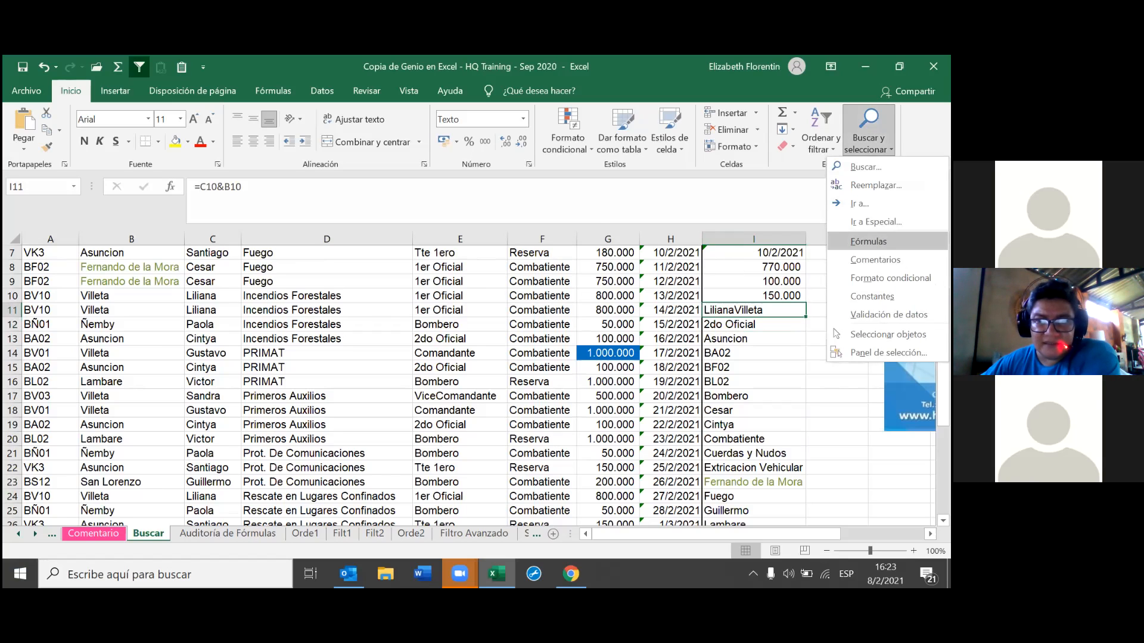
pyautogui.press('Return')
pyautogui.click(295, 220)
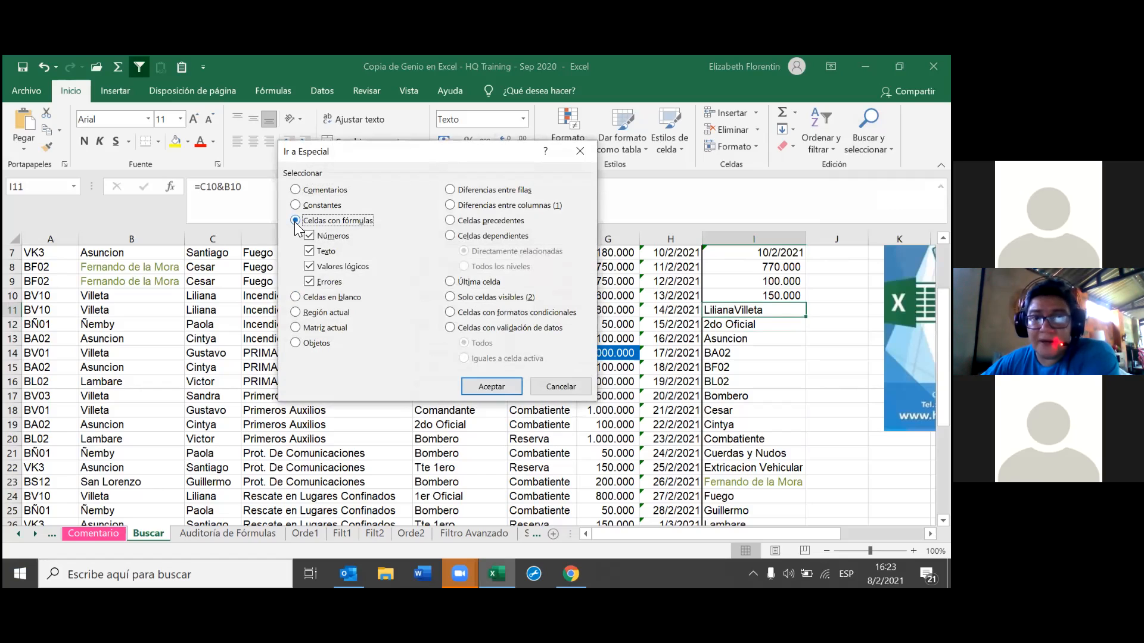
pyautogui.click(311, 282)
pyautogui.click(310, 266)
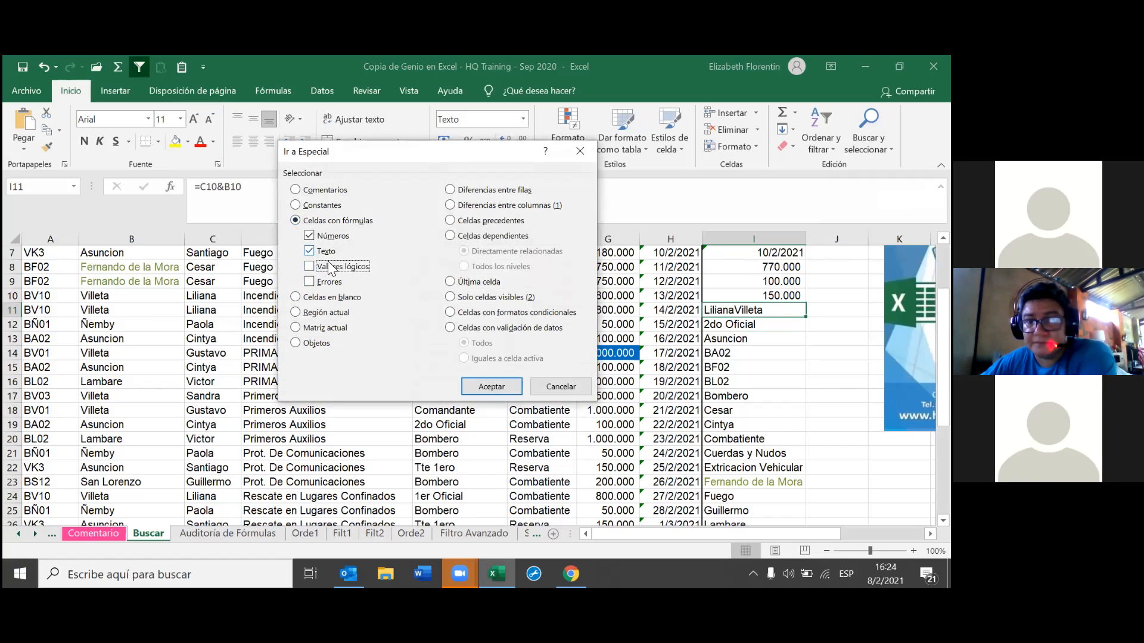
pyautogui.click(477, 387)
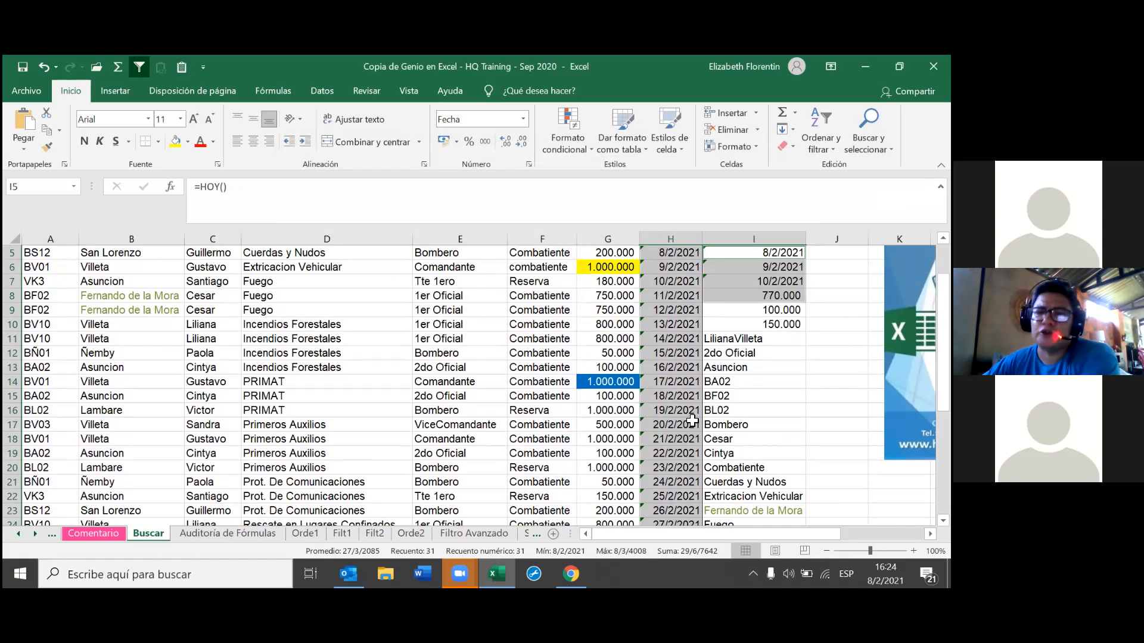
pyautogui.scroll(1, 692, 422)
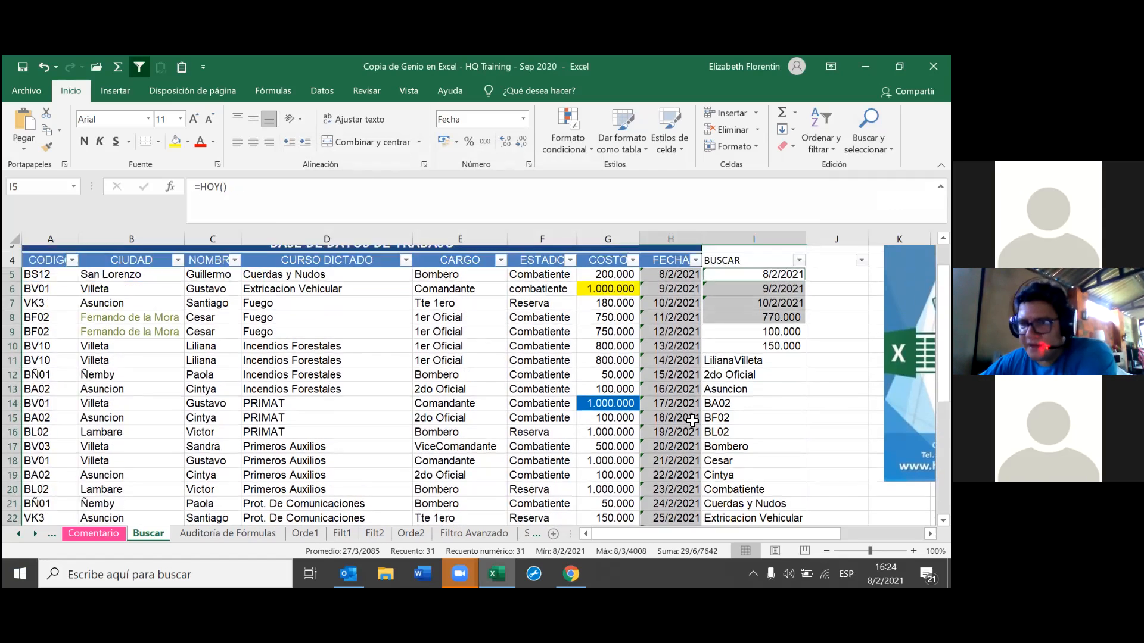
pyautogui.scroll(-1, 691, 420)
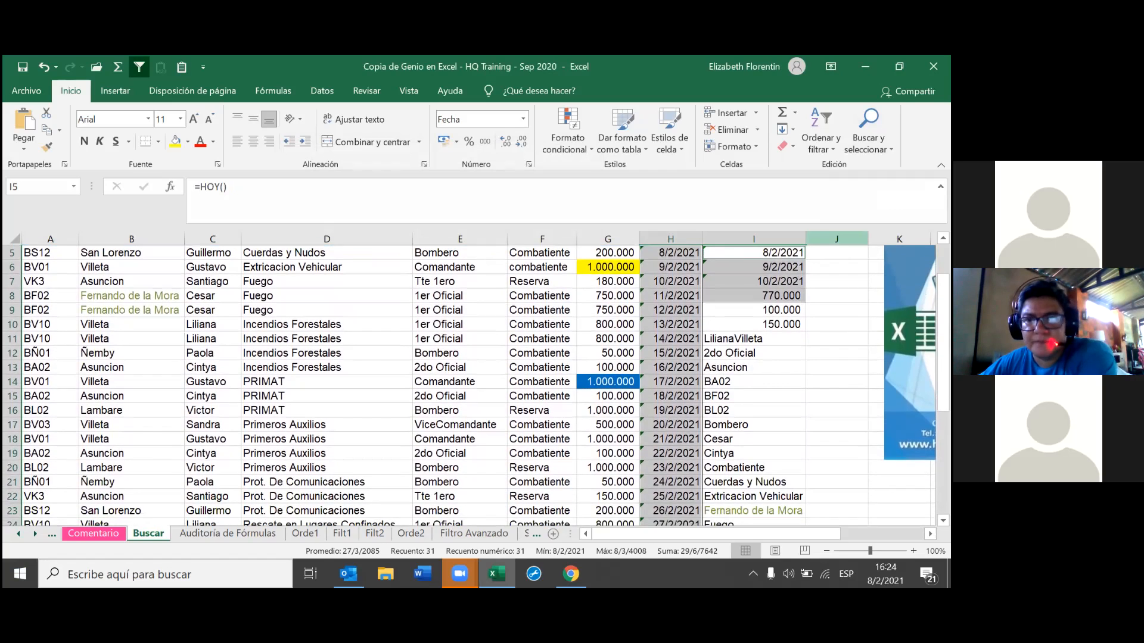
# Try to select only formula cells with text results through Go To Special while the numeric formula cells are still selected
pyautogui.click(868, 138)
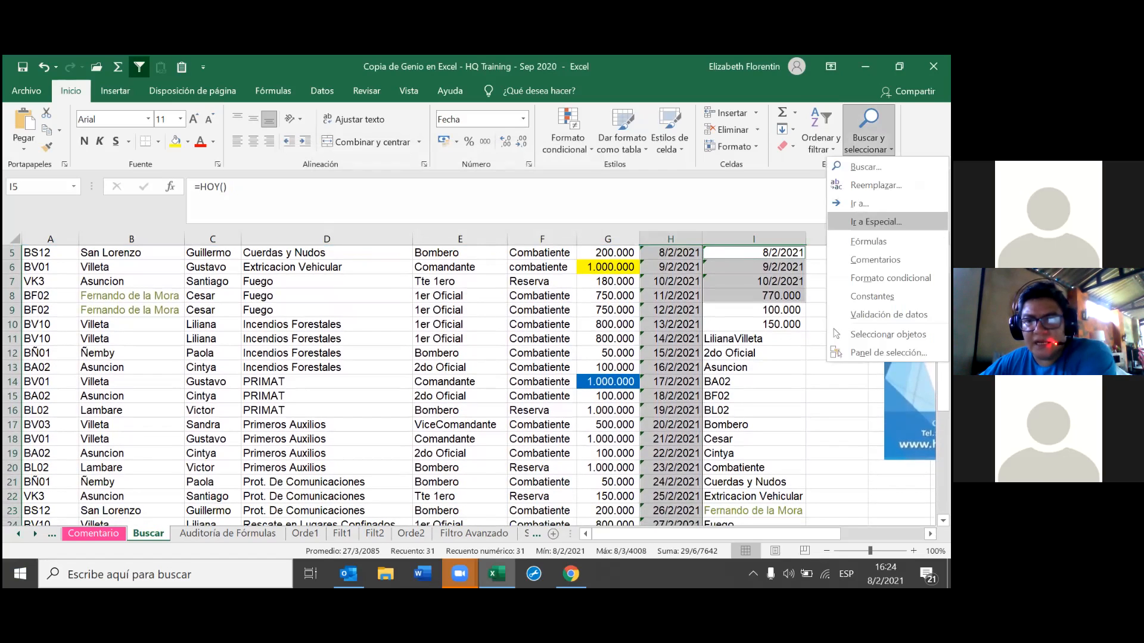
pyautogui.click(876, 222)
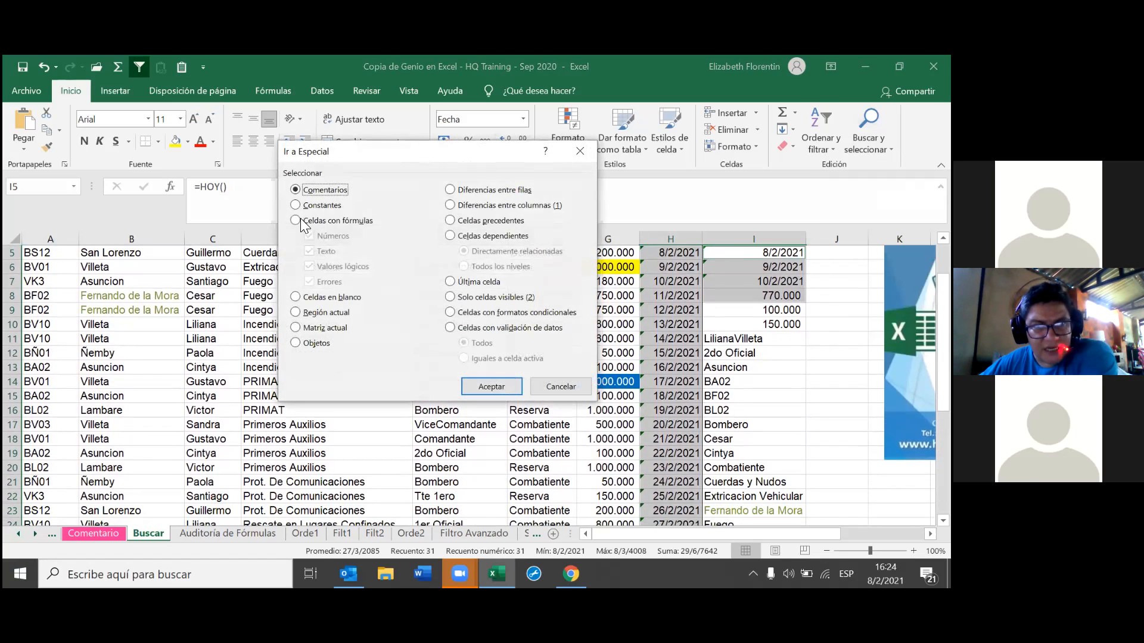
pyautogui.click(295, 220)
pyautogui.click(309, 236)
pyautogui.click(309, 266)
pyautogui.click(310, 282)
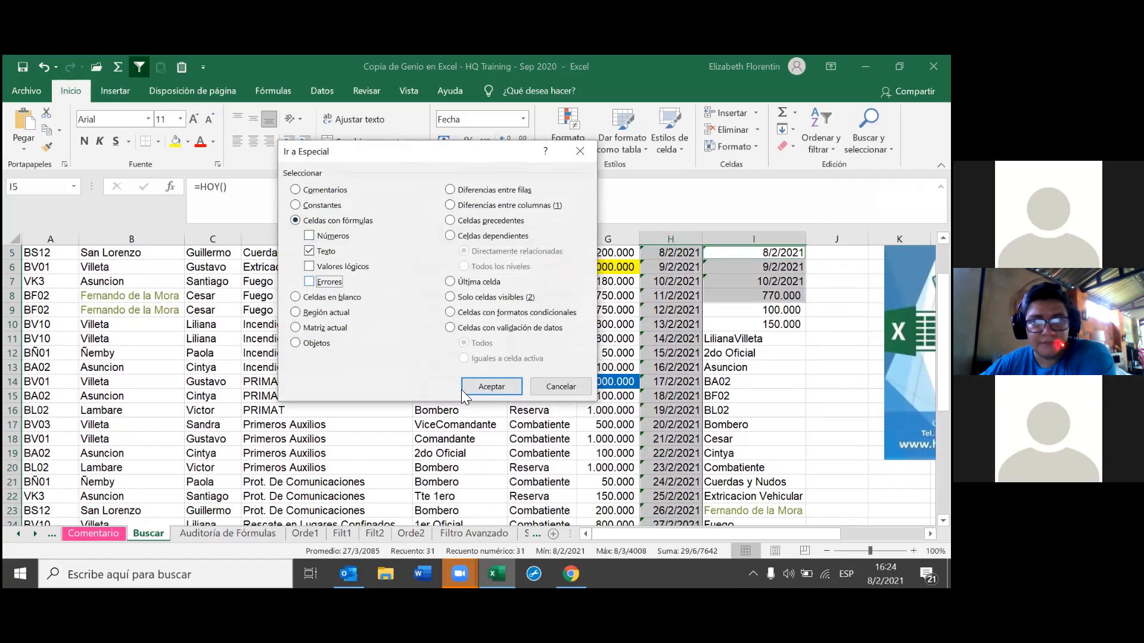
pyautogui.click(486, 386)
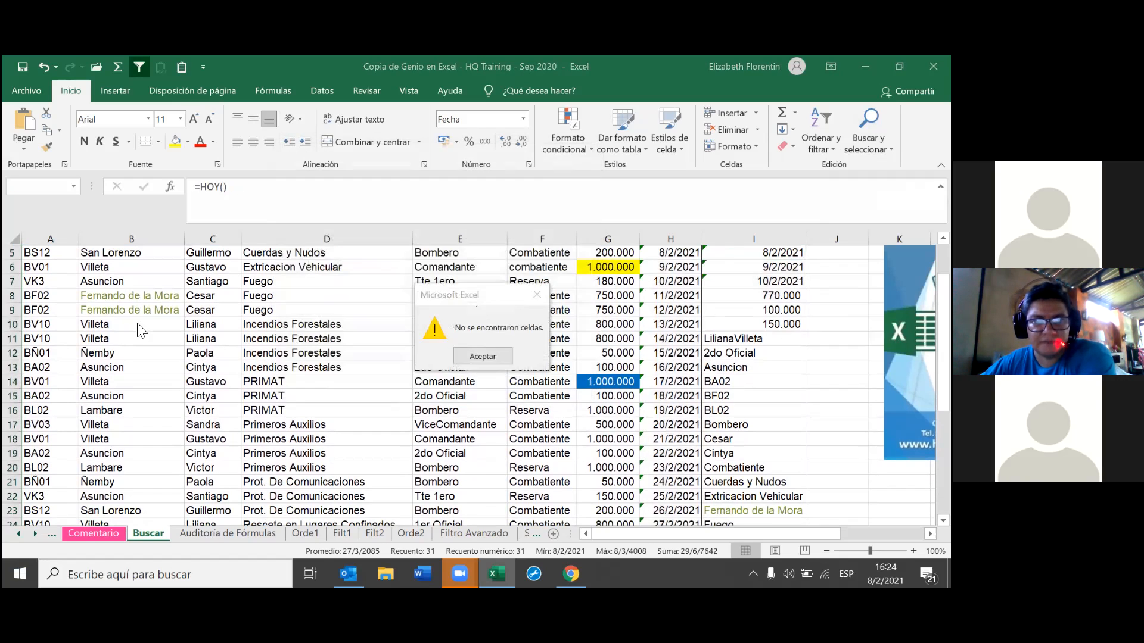
pyautogui.click(464, 355)
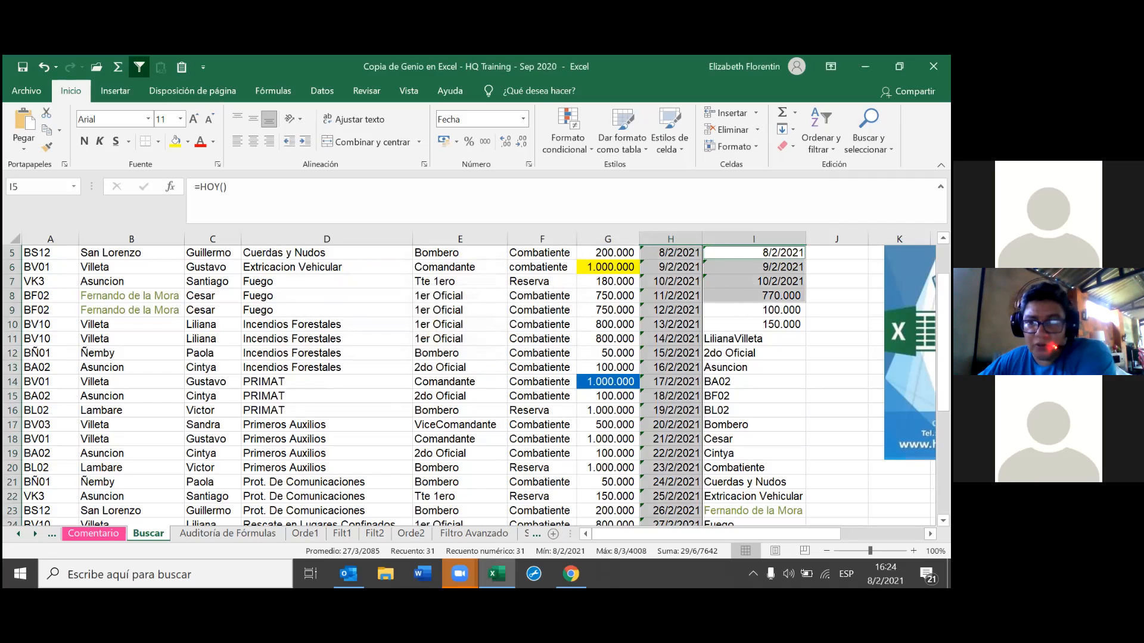
# Select the single cell I17 and use Go To Special to find formula cells with text results only, excluding numbers, logical values and errors
pyautogui.click(740, 339)
pyautogui.click(736, 425)
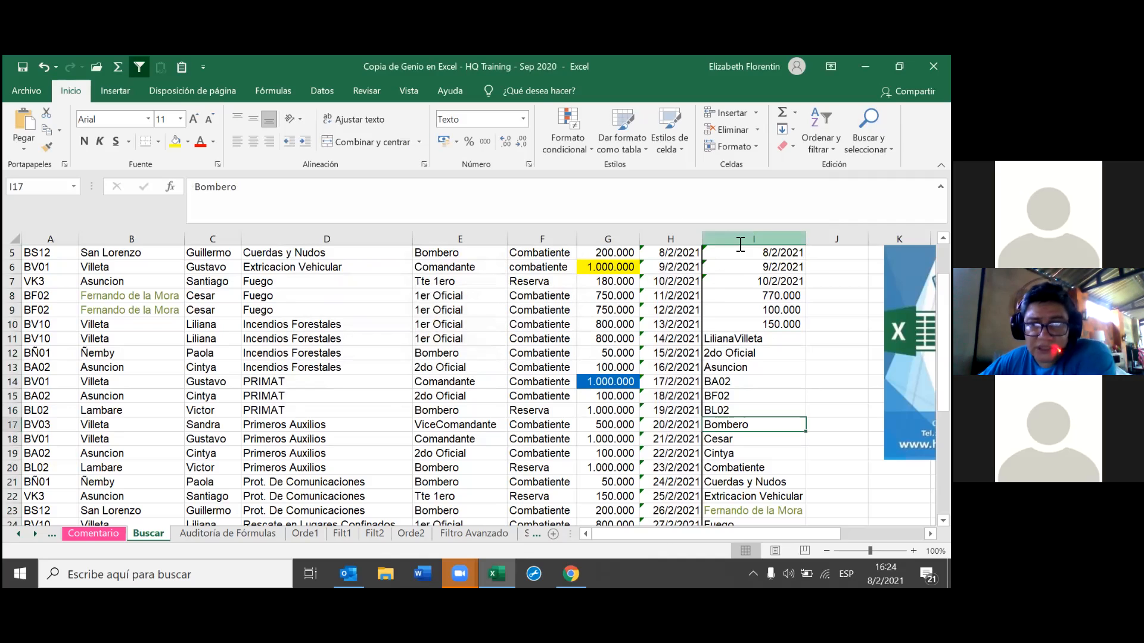
pyautogui.click(868, 143)
pyautogui.click(857, 220)
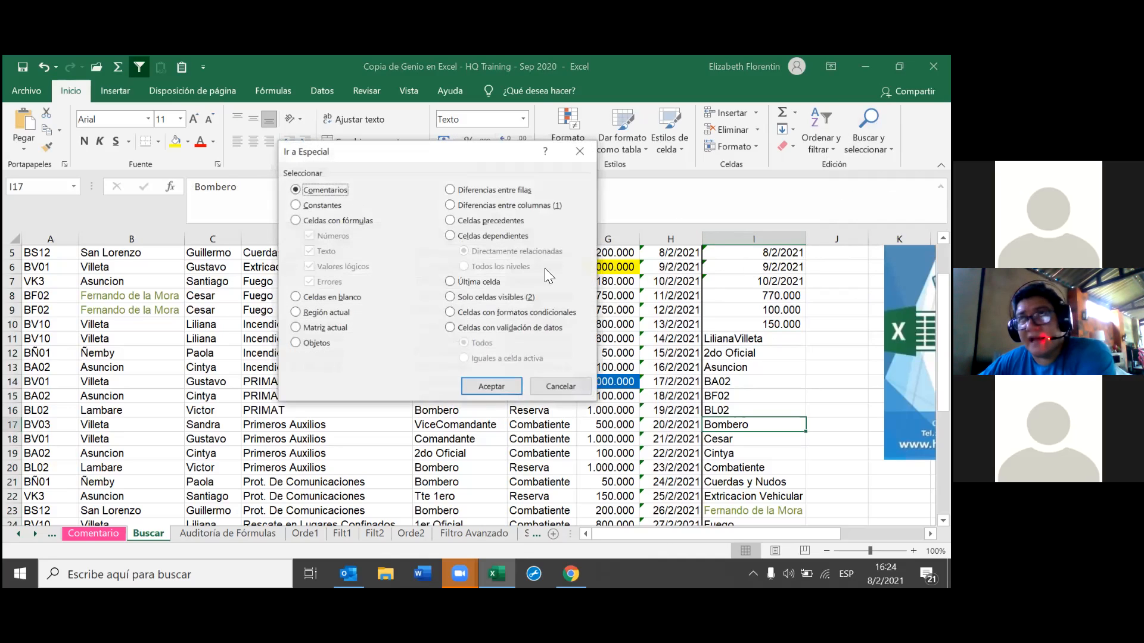
pyautogui.click(295, 219)
pyautogui.click(309, 236)
pyautogui.click(309, 251)
pyautogui.click(309, 282)
pyautogui.click(309, 267)
pyautogui.click(309, 250)
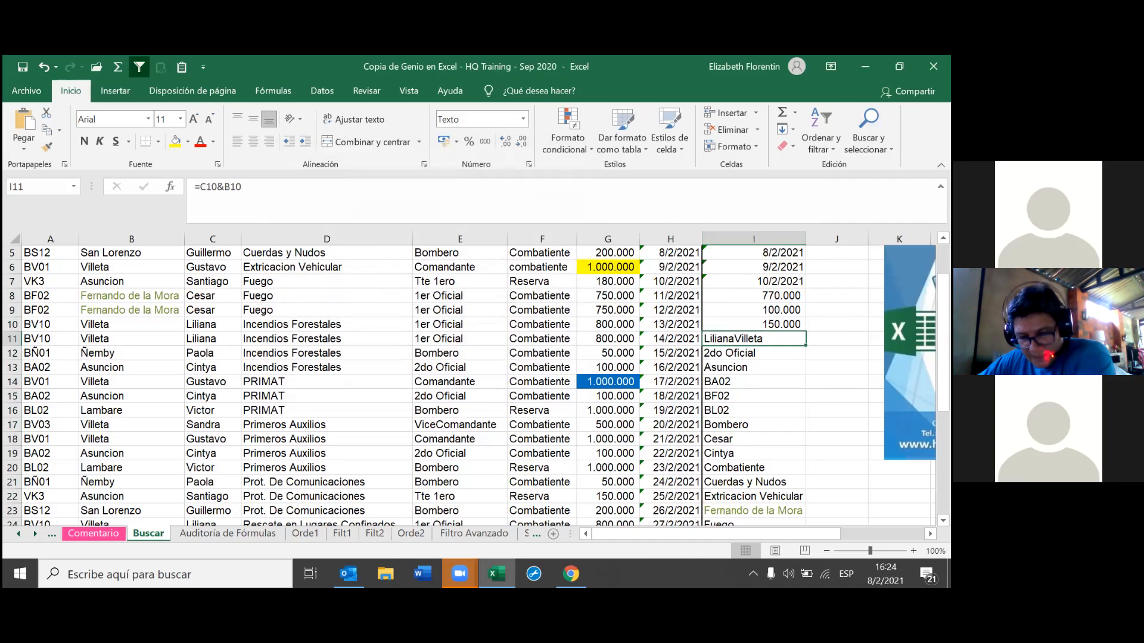
# Repeat the Go To Special selection of formula cells with only text results, starting from cell I13
pyautogui.click(868, 137)
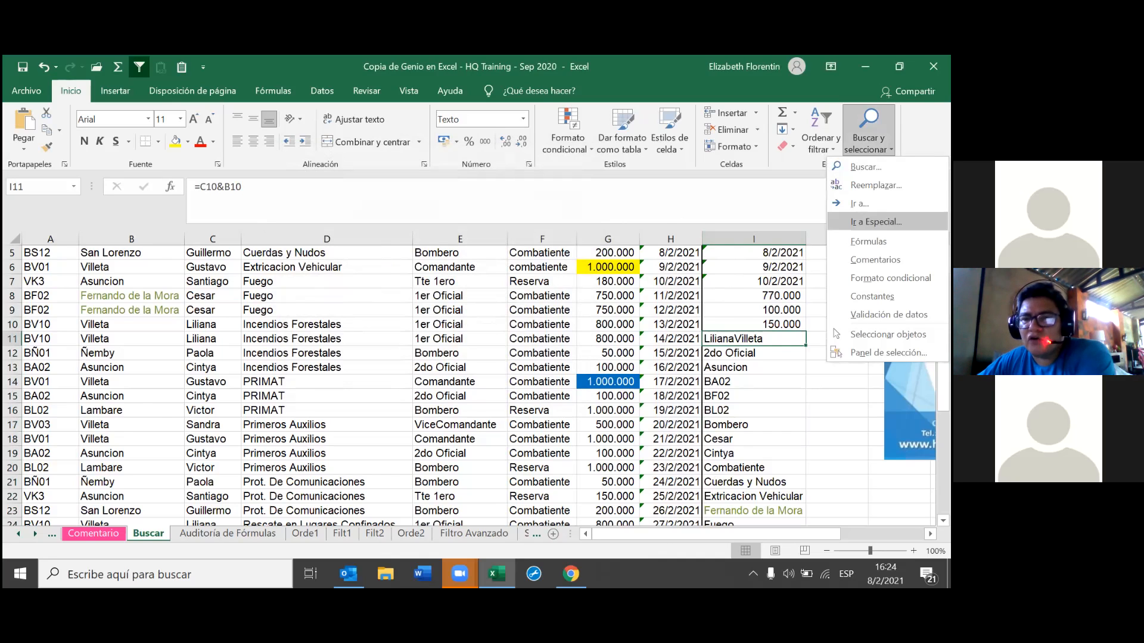
pyautogui.click(756, 369)
pyautogui.click(758, 367)
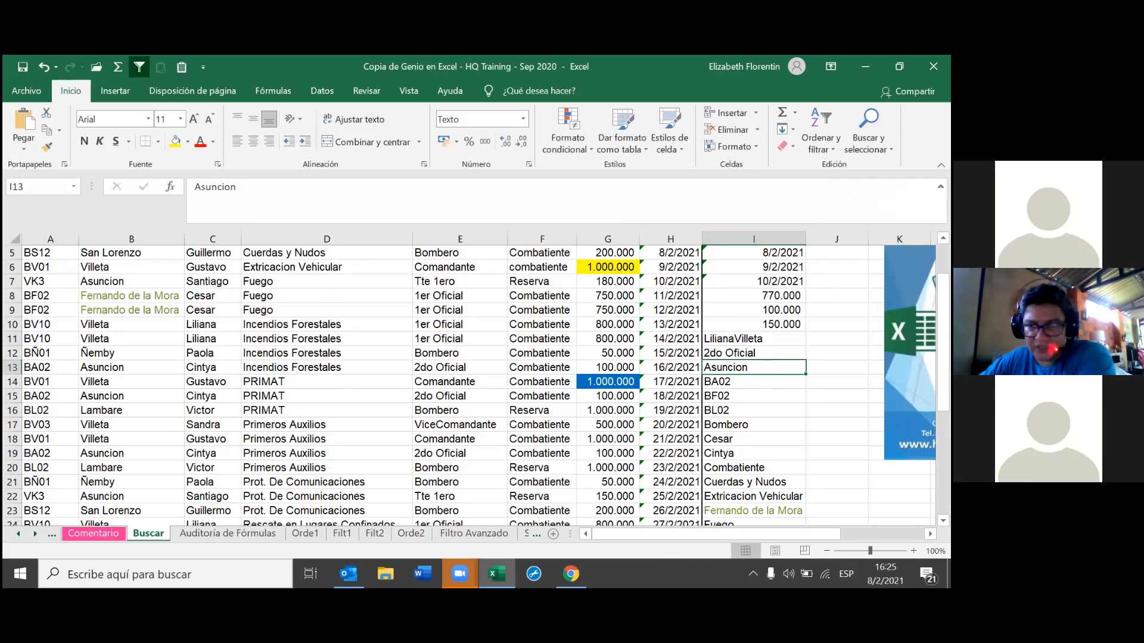
pyautogui.click(868, 134)
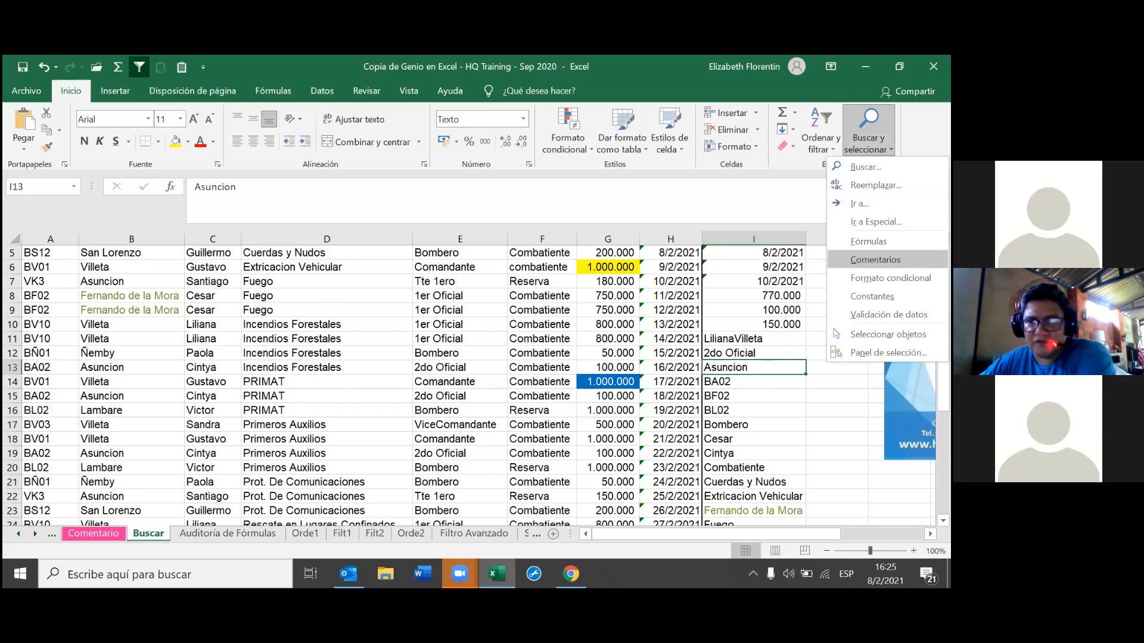
pyautogui.press('Up')
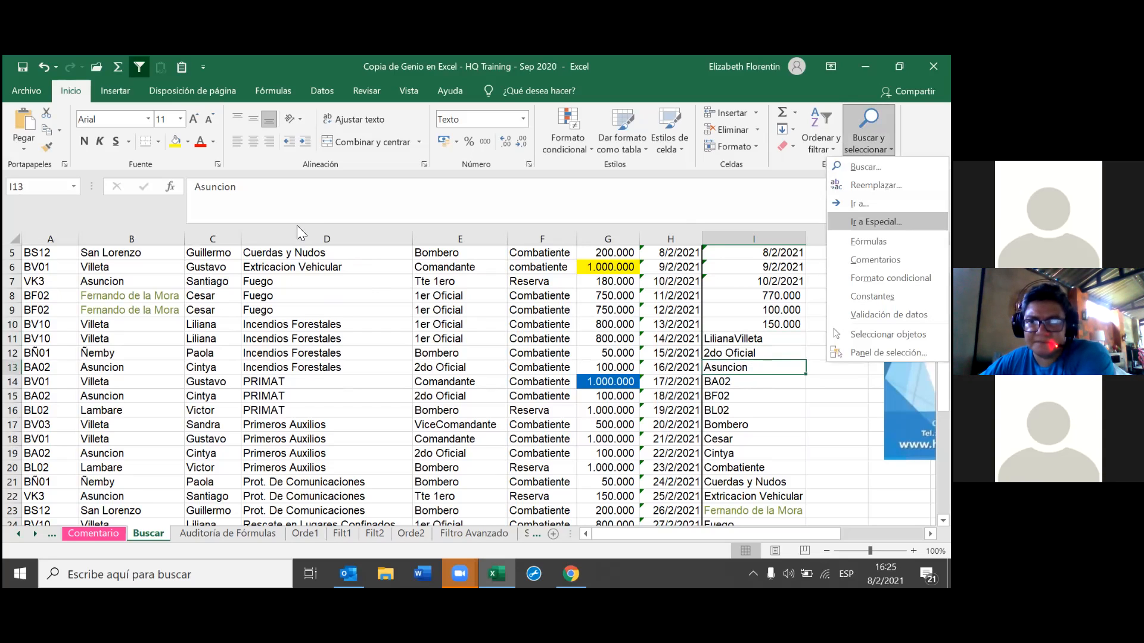
pyautogui.press('Return')
pyautogui.click(296, 221)
pyautogui.click(309, 281)
pyautogui.click(309, 266)
pyautogui.click(309, 235)
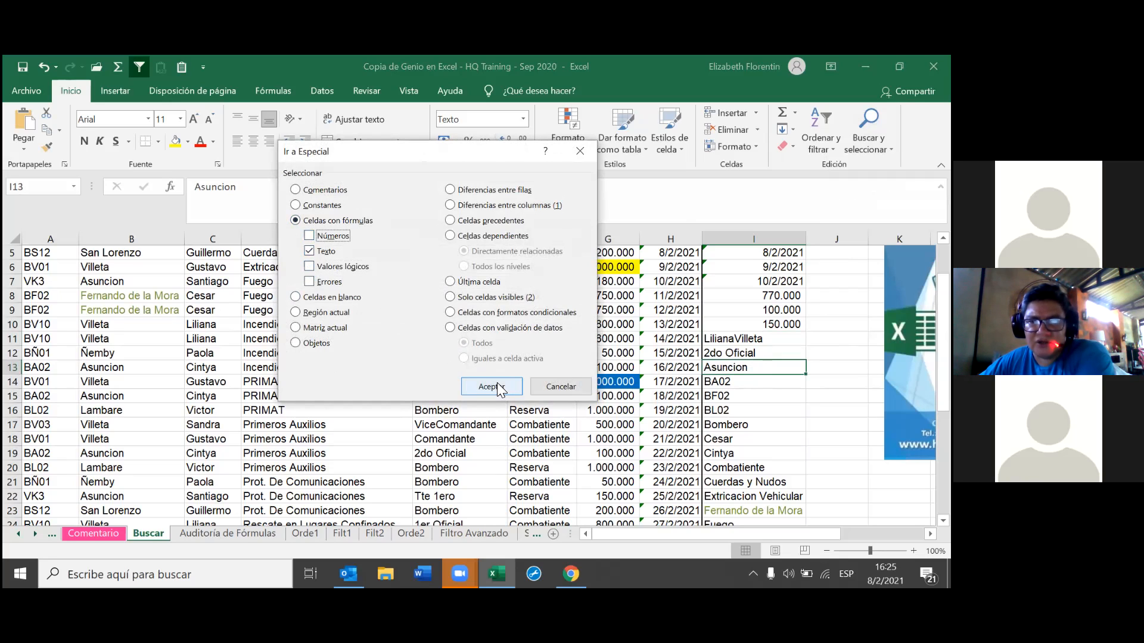
pyautogui.click(492, 386)
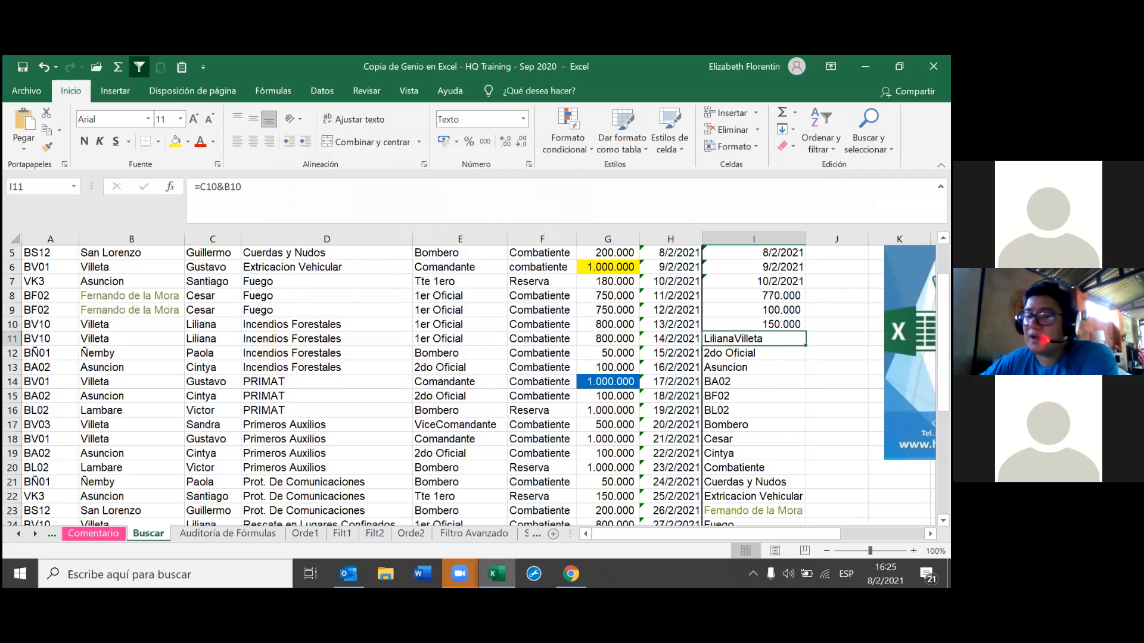
# Replace the contents of cell I12 with the comparison formula =G12<G10
pyautogui.click(753, 353)
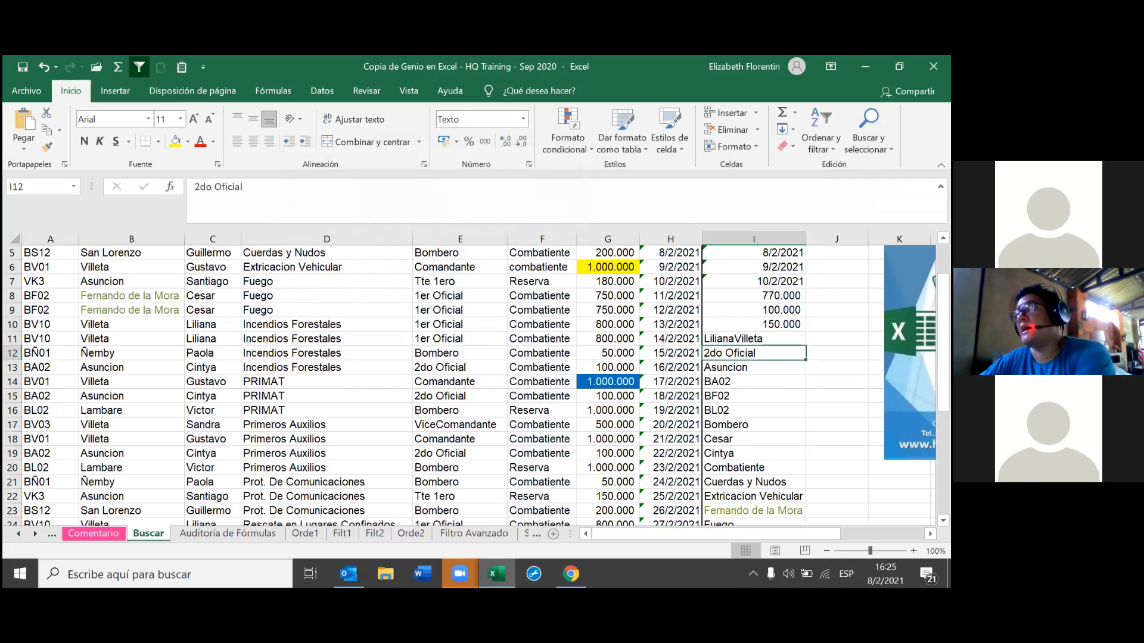
pyautogui.press('BackSpace')
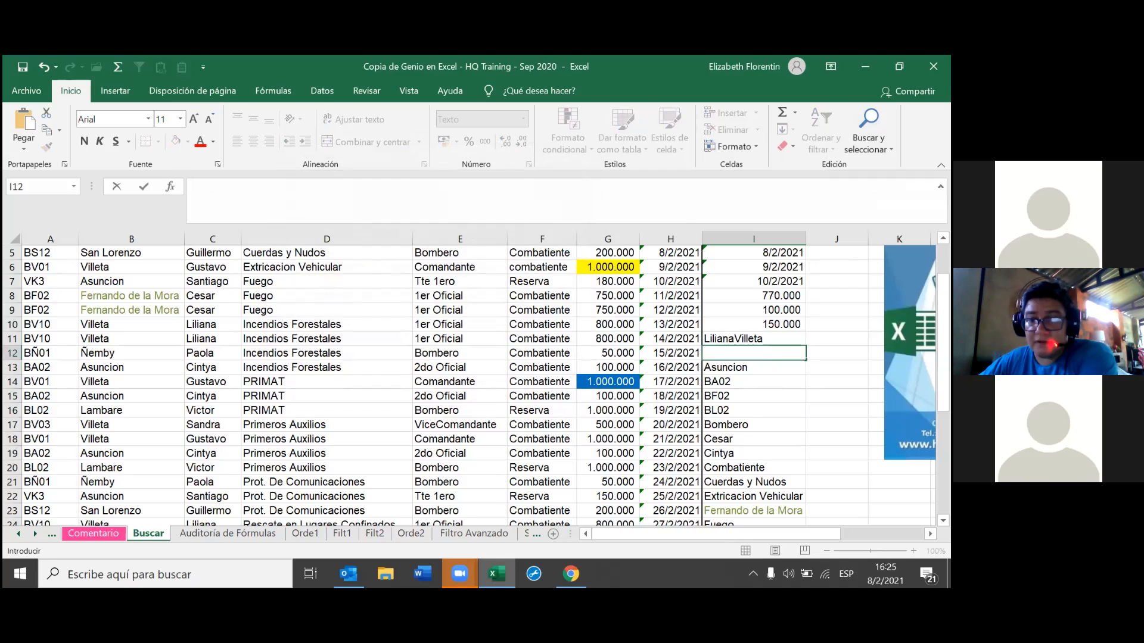
pyautogui.press('Return')
pyautogui.press('Up')
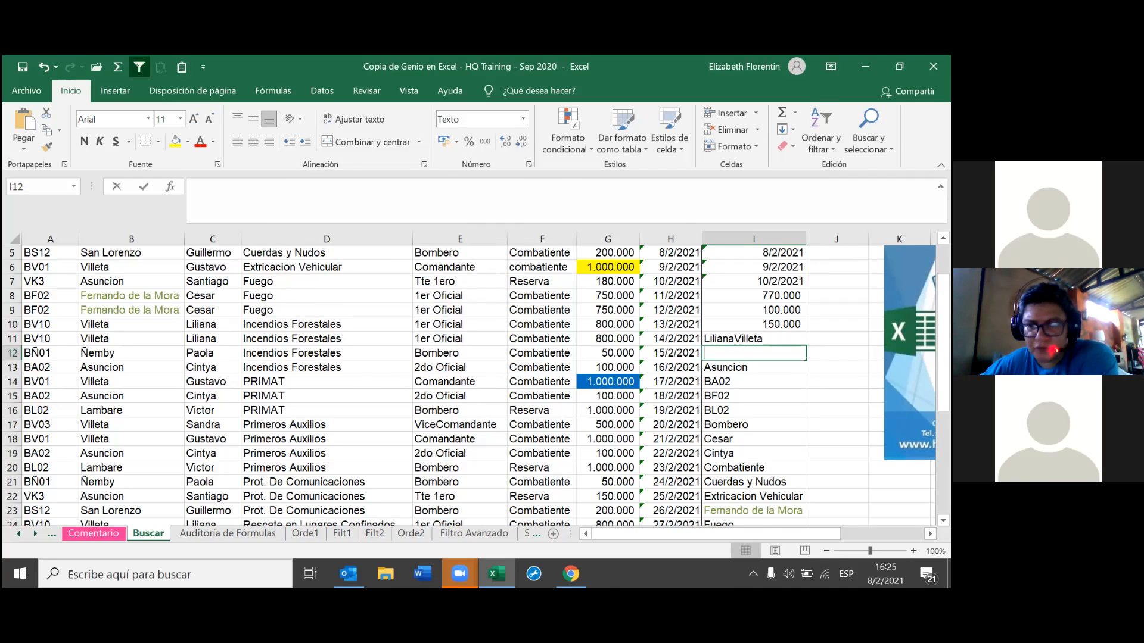
pyautogui.write('=')
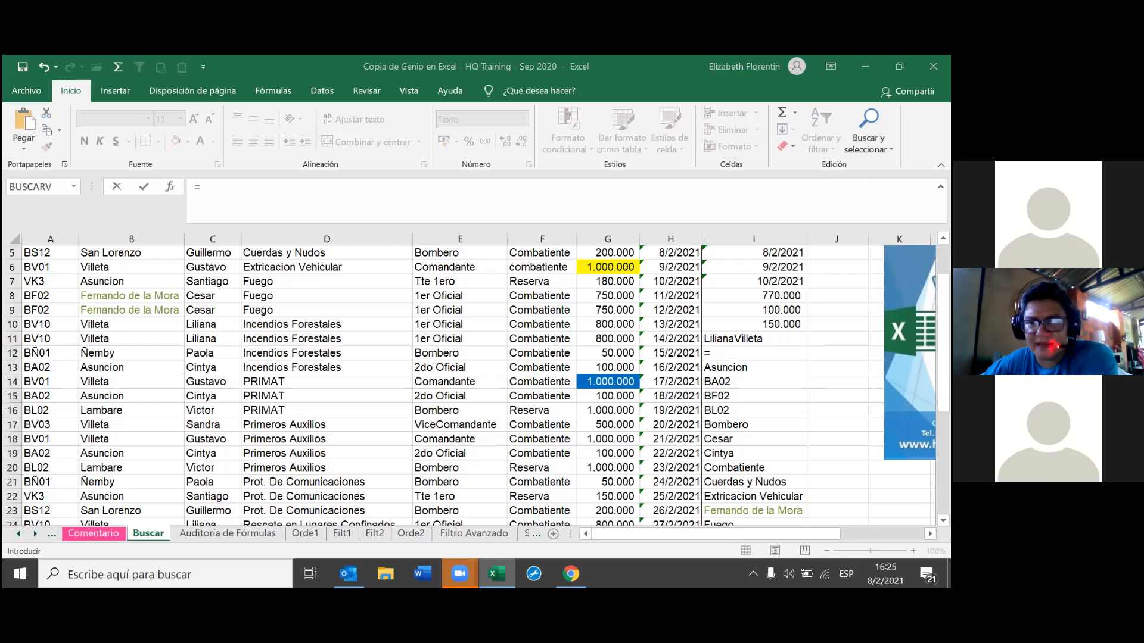
pyautogui.click(726, 356)
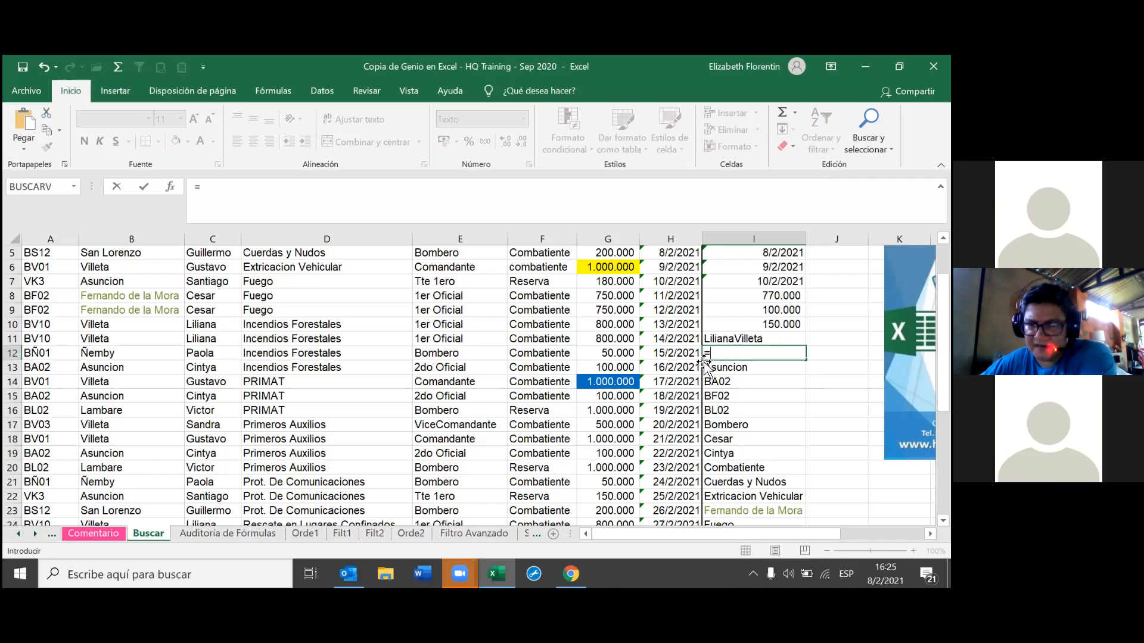
pyautogui.click(623, 353)
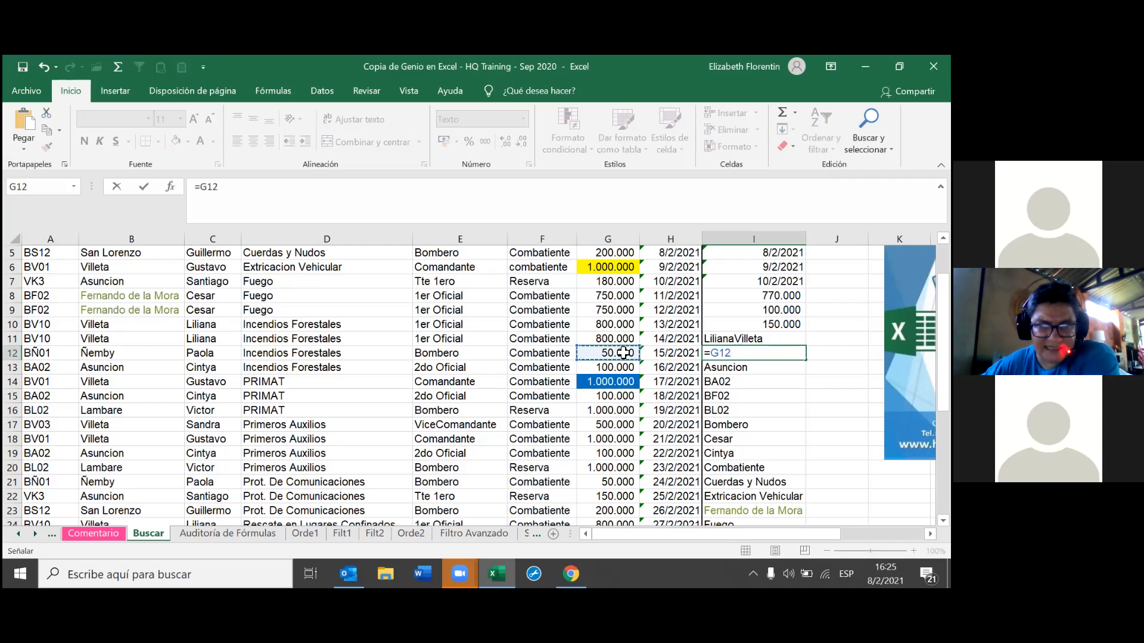
pyautogui.write('<')
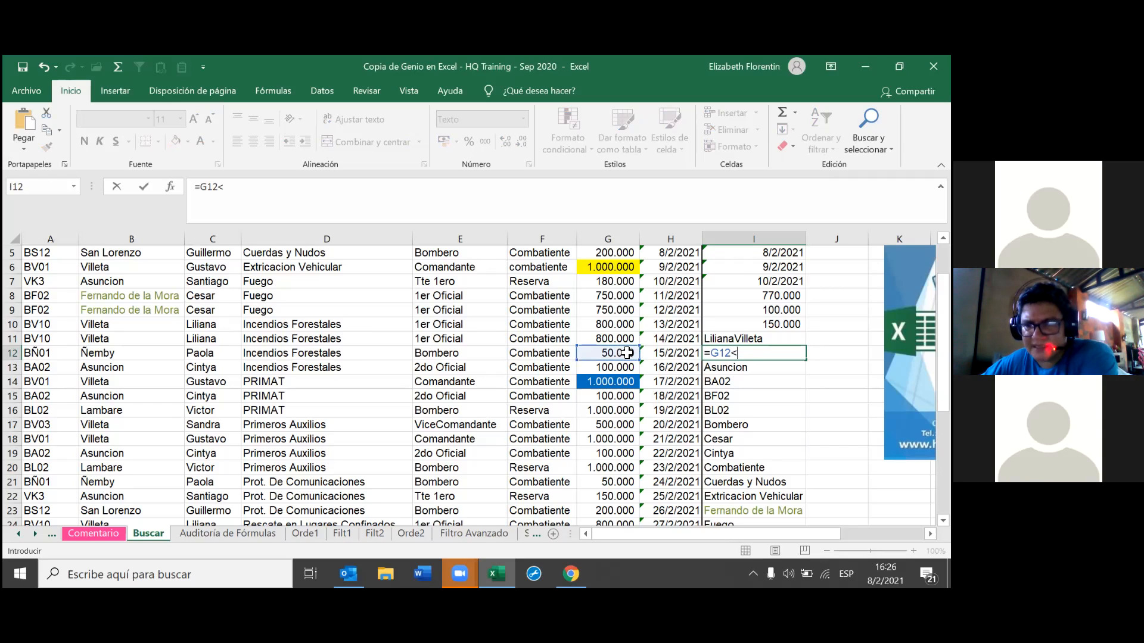
pyautogui.click(625, 325)
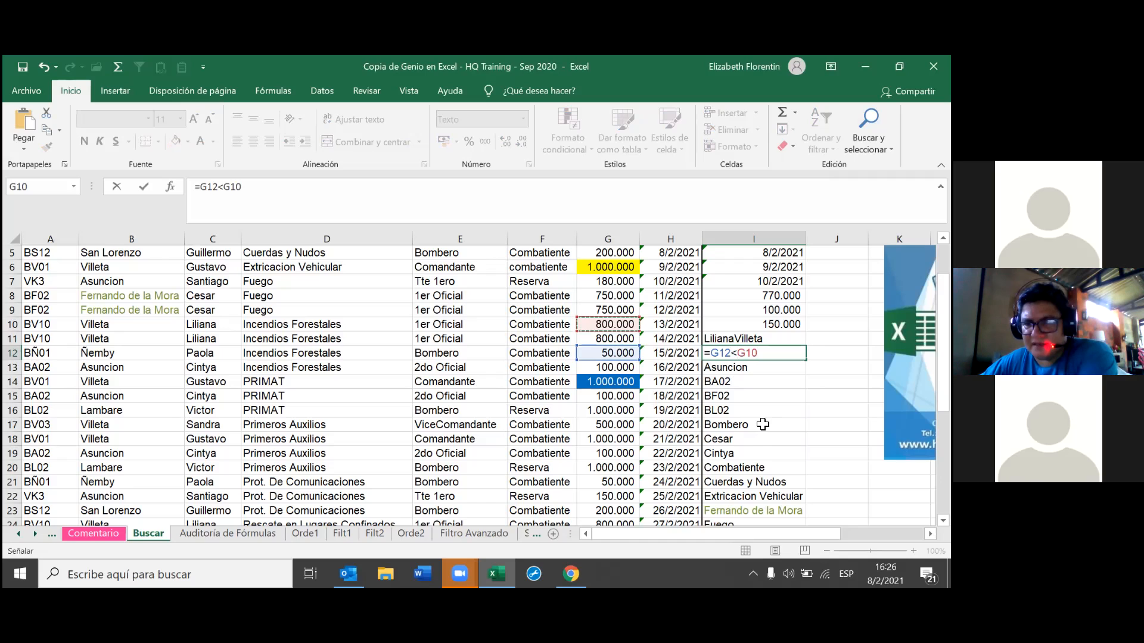
pyautogui.press('Return')
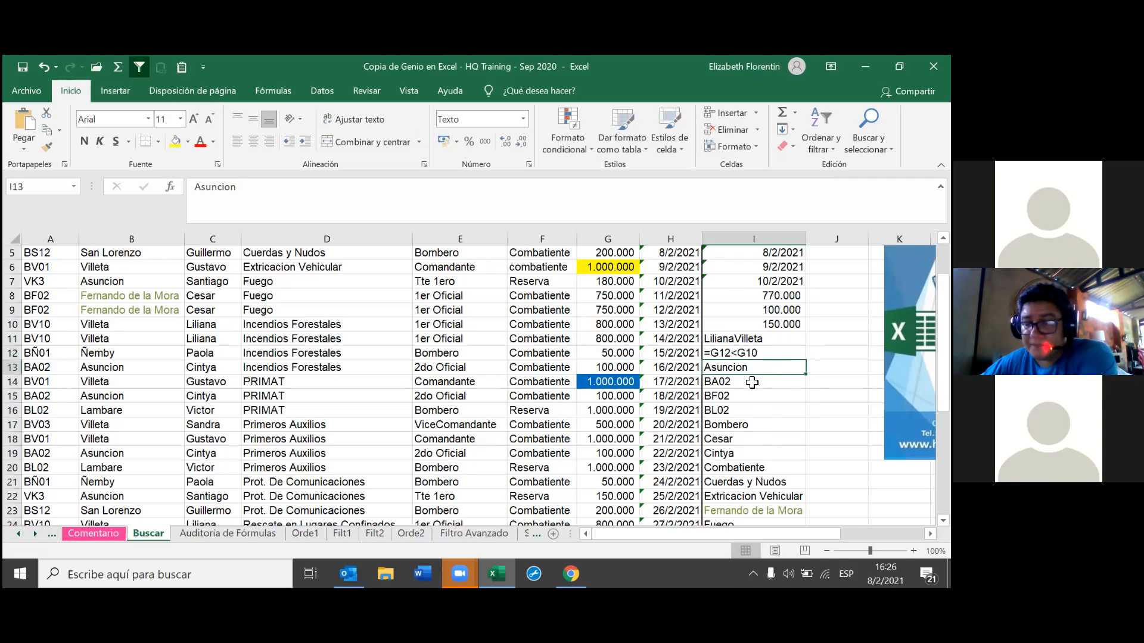
# Set the number format of cell I12 to General and re-enter its comparison formula so that it calculates
pyautogui.click(742, 354)
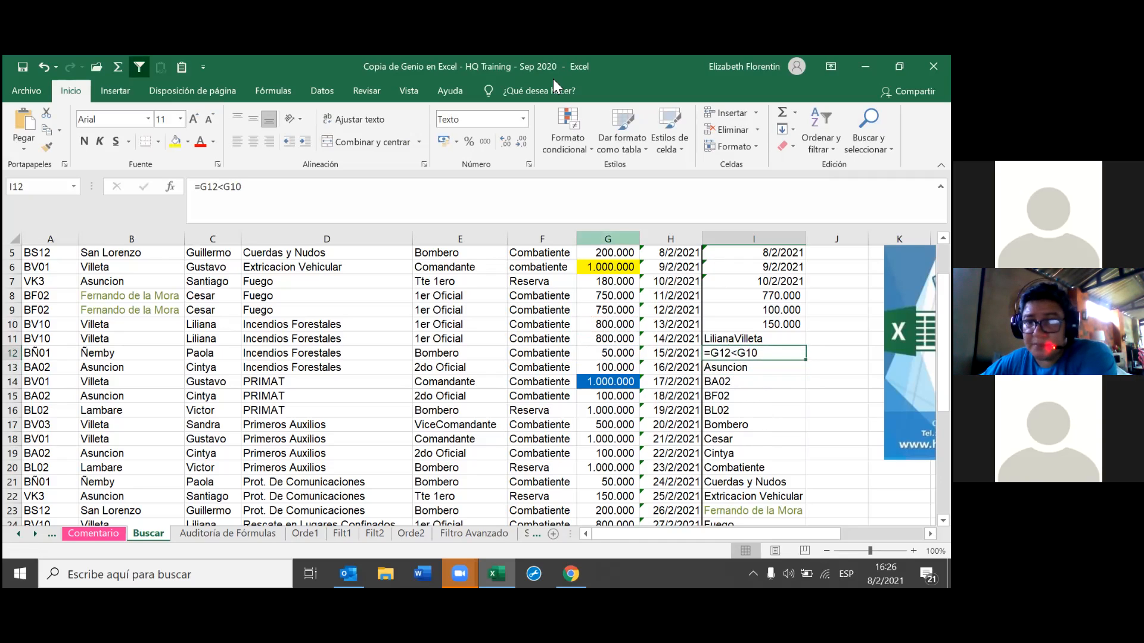
pyautogui.click(523, 119)
pyautogui.click(498, 146)
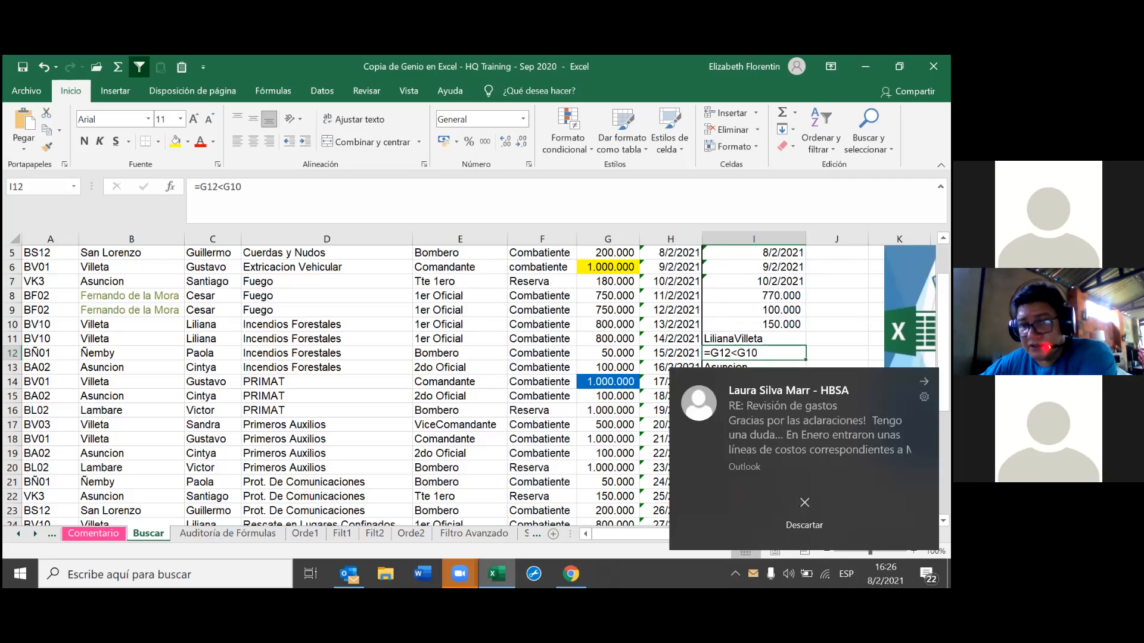
pyautogui.click(257, 199)
pyautogui.press('Return')
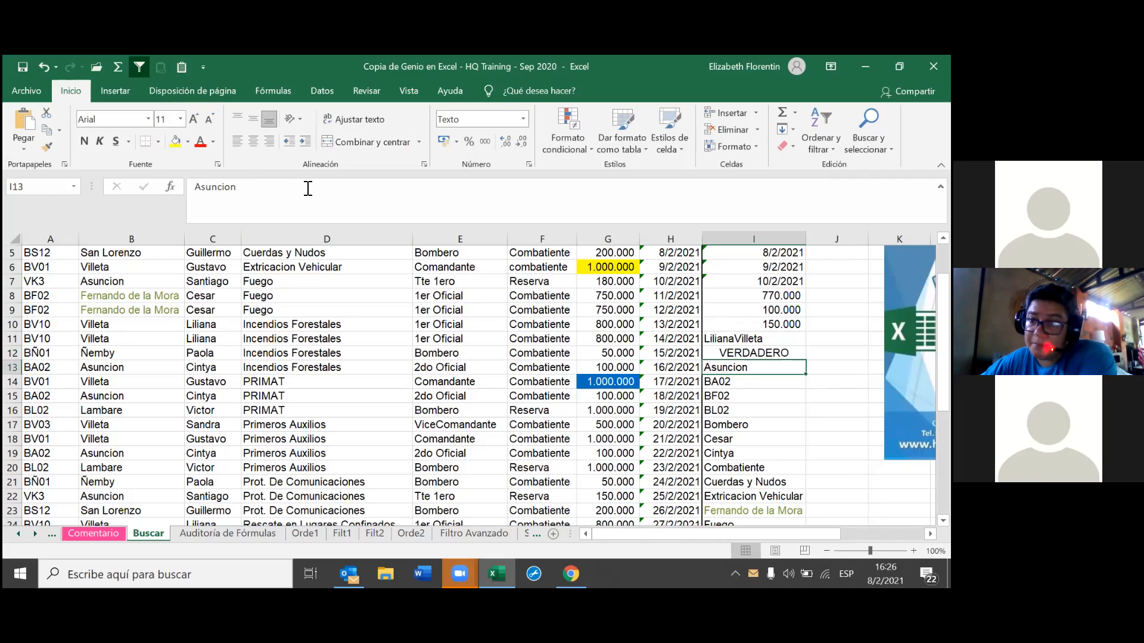
pyautogui.click(760, 356)
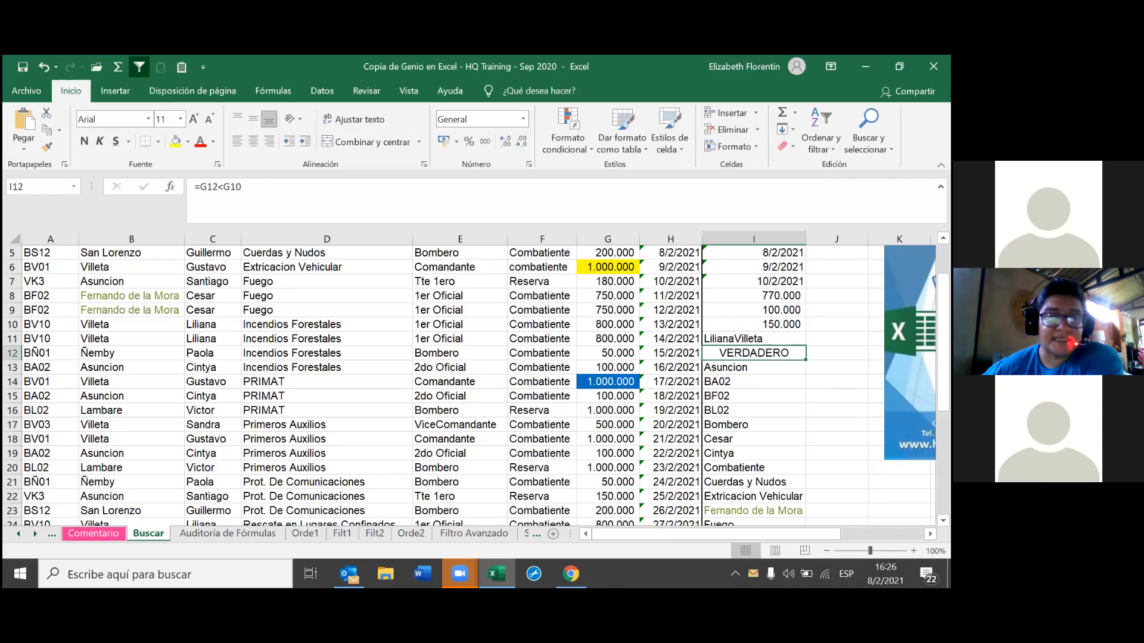
# From cell I20, use Go To Special to select only formula cells with logical values, excluding numbers, text and errors
pyautogui.click(754, 396)
pyautogui.click(766, 424)
pyautogui.click(761, 467)
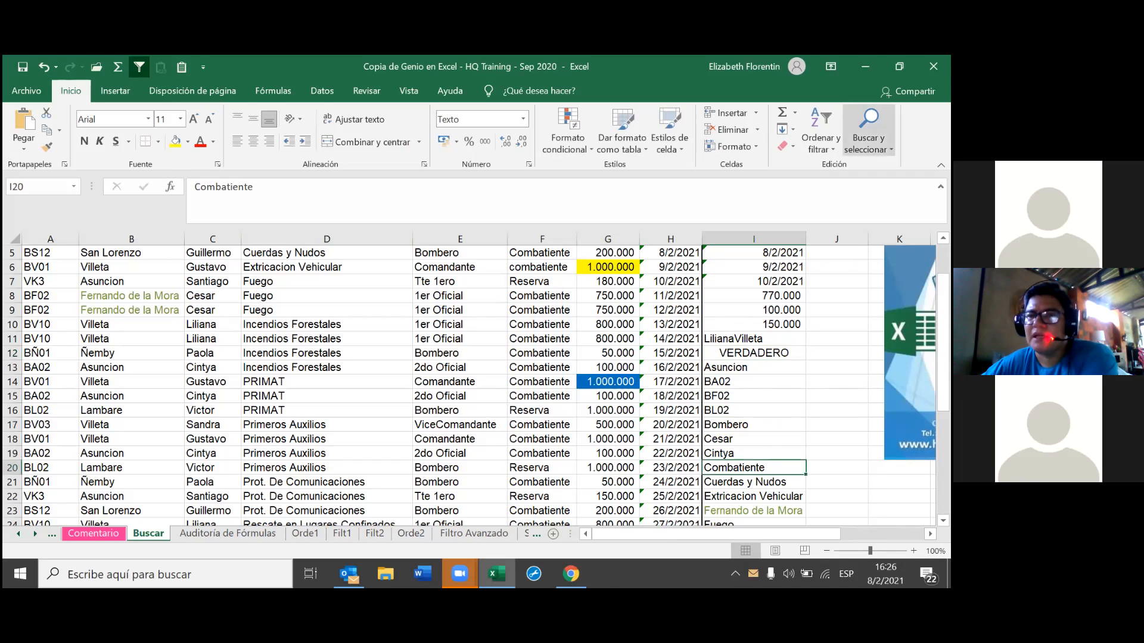
pyautogui.click(868, 134)
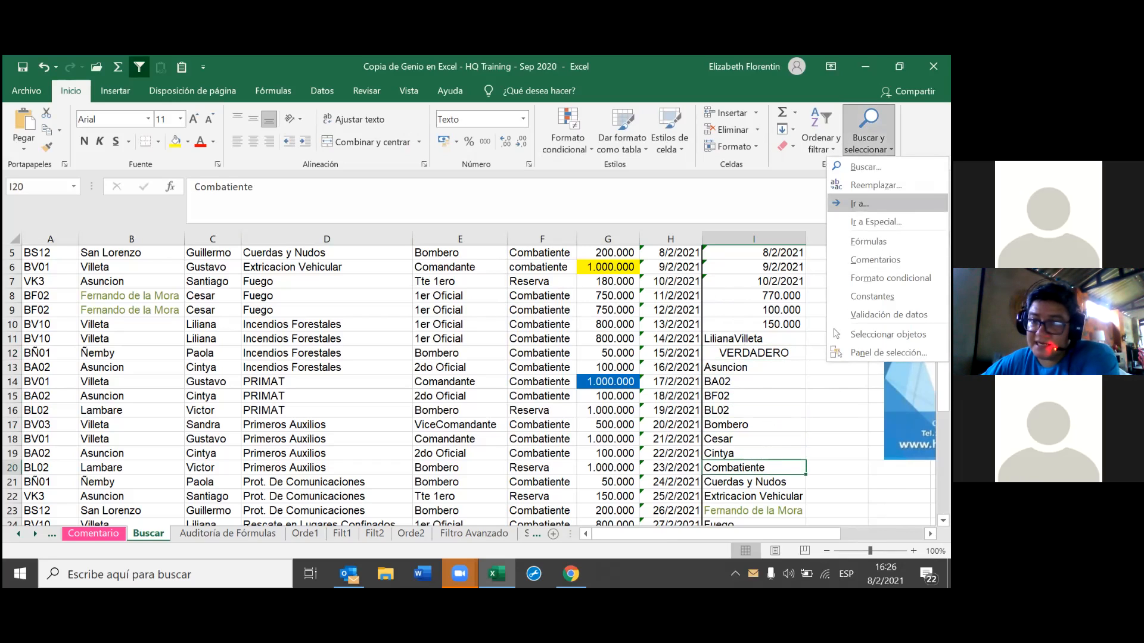
pyautogui.click(876, 221)
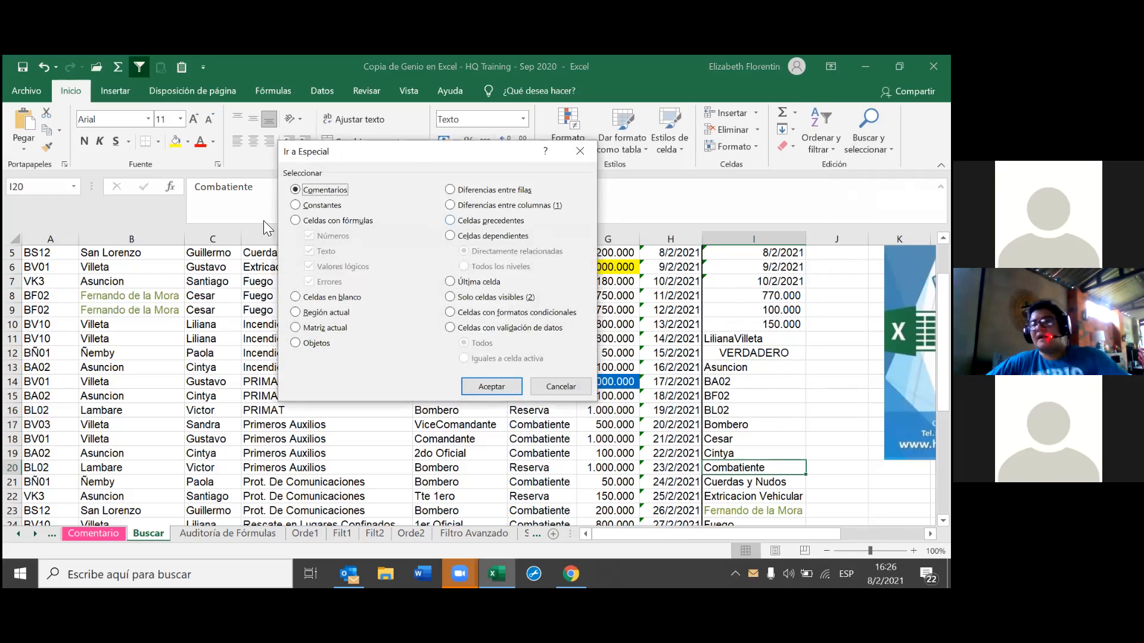
pyautogui.click(312, 221)
pyautogui.click(311, 282)
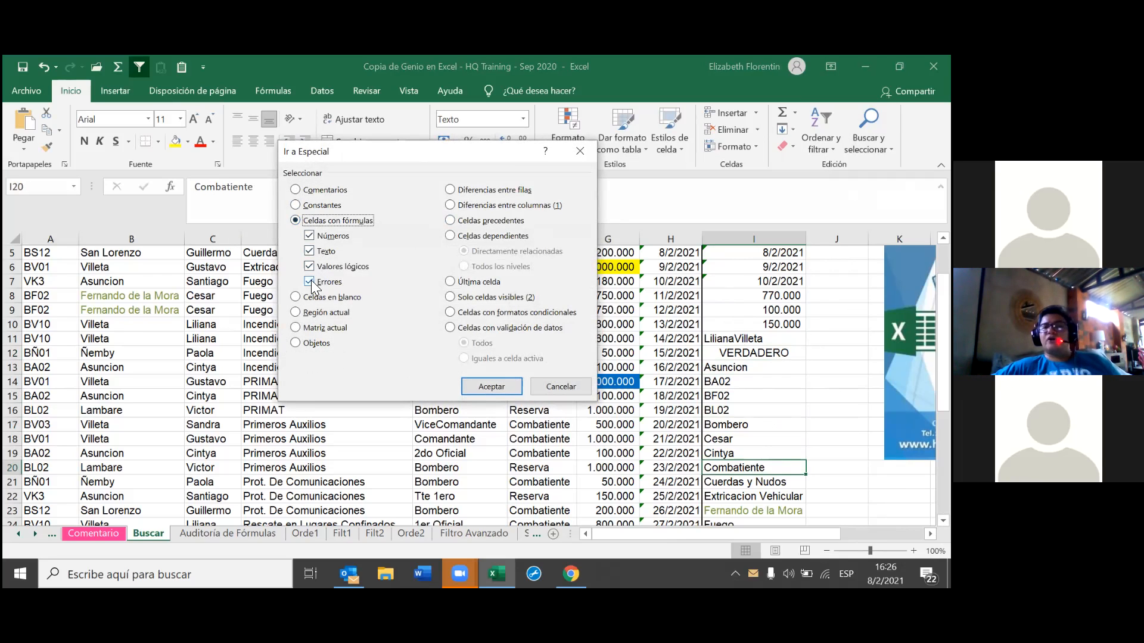
pyautogui.click(310, 252)
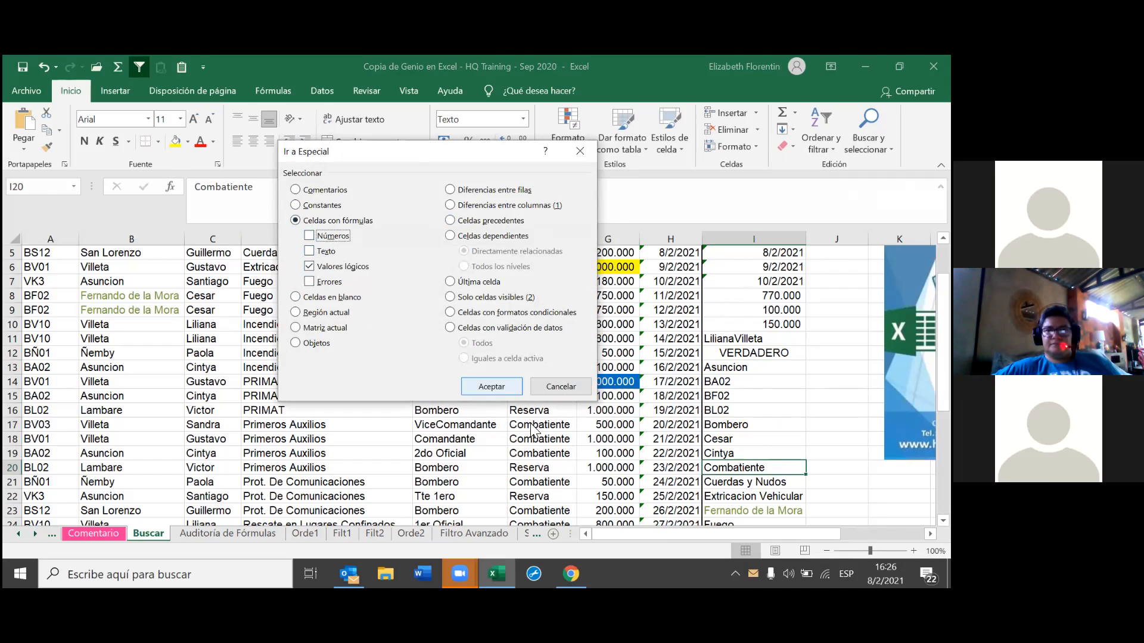
pyautogui.click(503, 390)
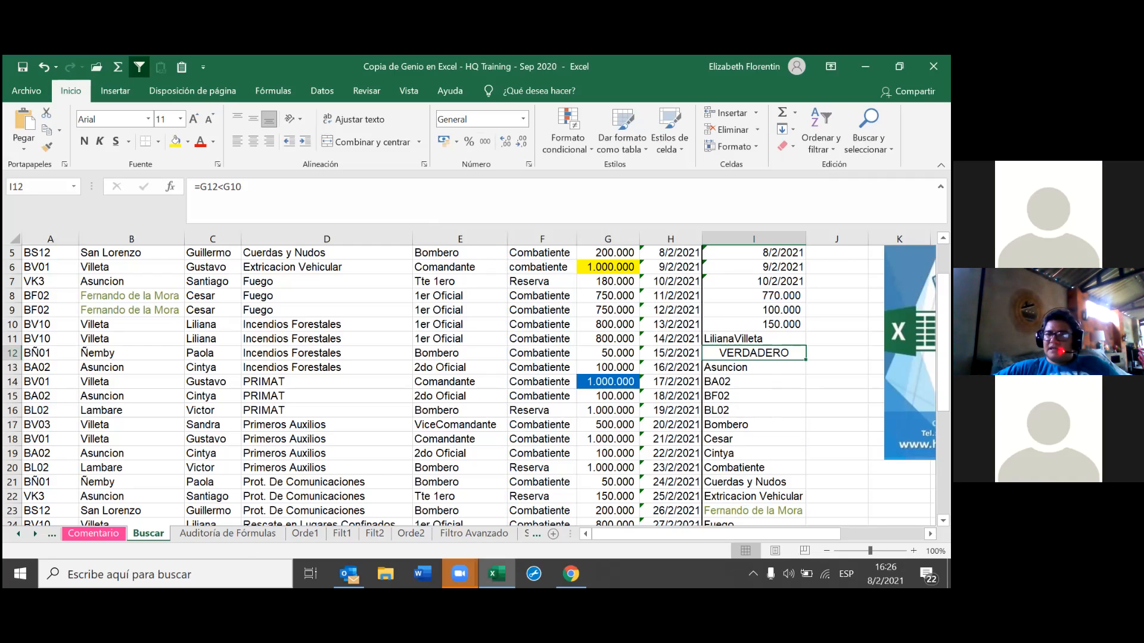
# Fill the comparison formula in cell I12 down through cell I15
pyautogui.moveTo(805, 360); pyautogui.dragTo(806, 401)
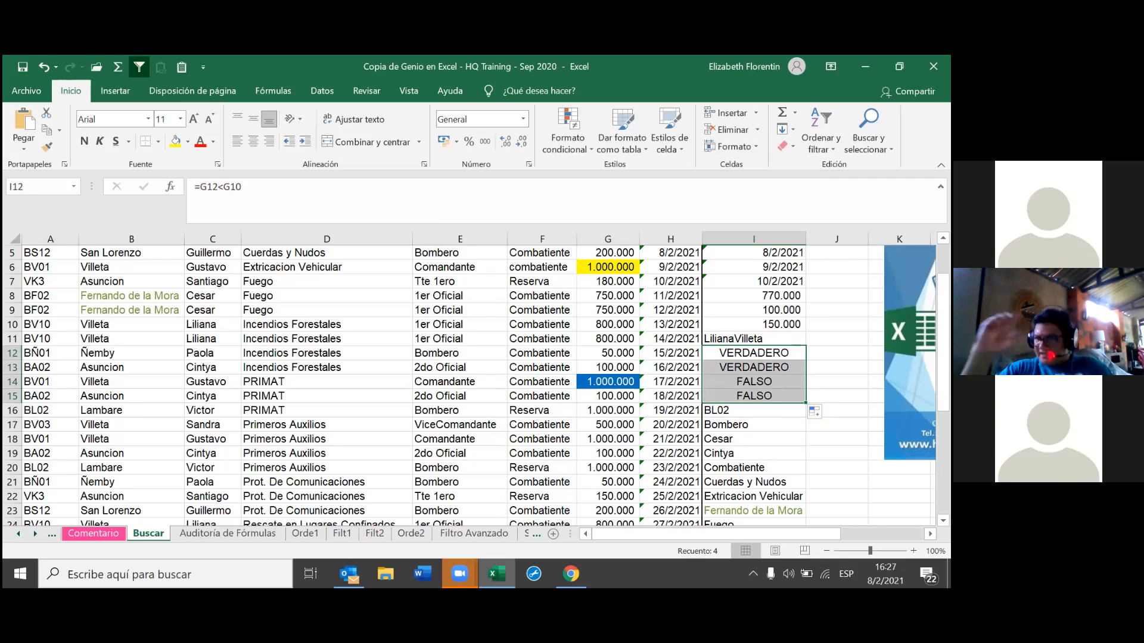
pyautogui.click(836, 454)
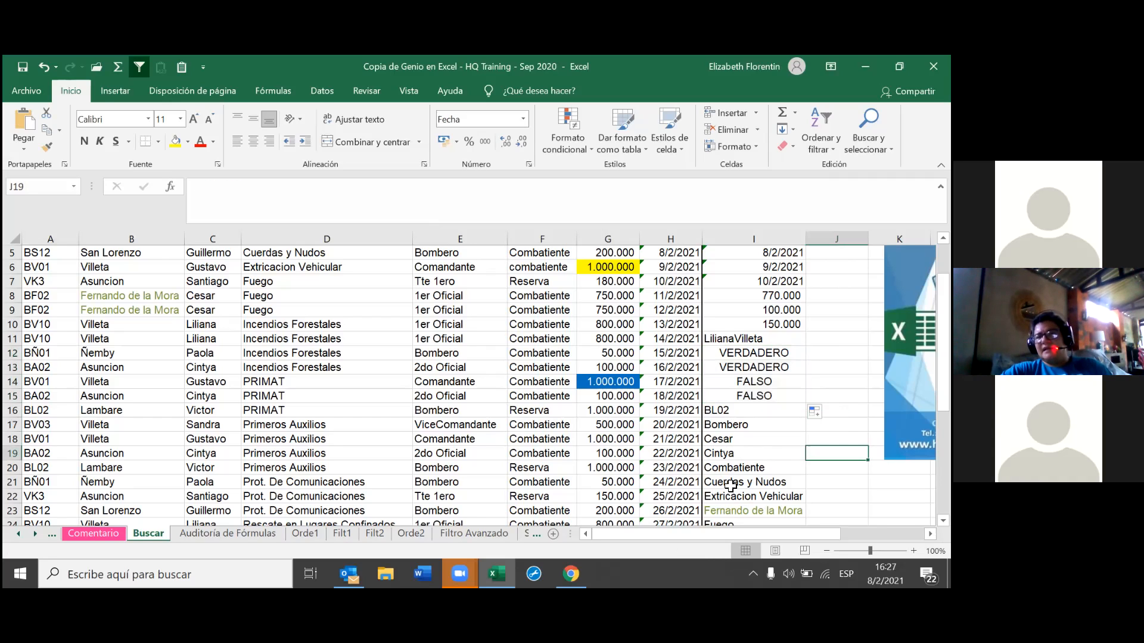
# From cell I21, use Go To Special to select only formula cells with text results
pyautogui.click(737, 484)
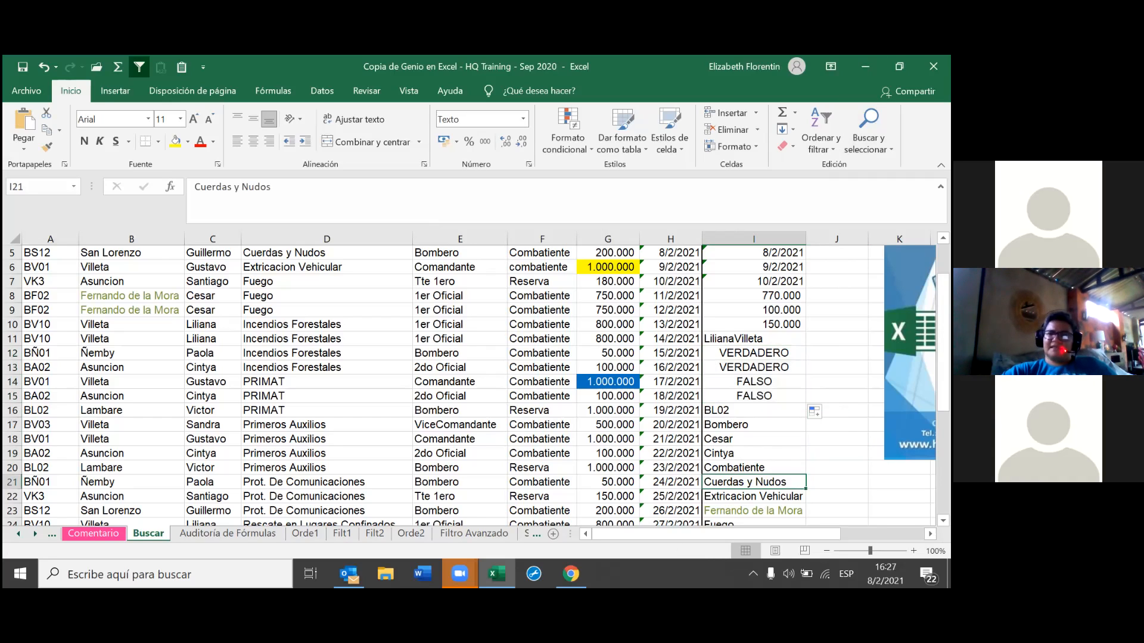
pyautogui.click(868, 142)
pyautogui.click(876, 221)
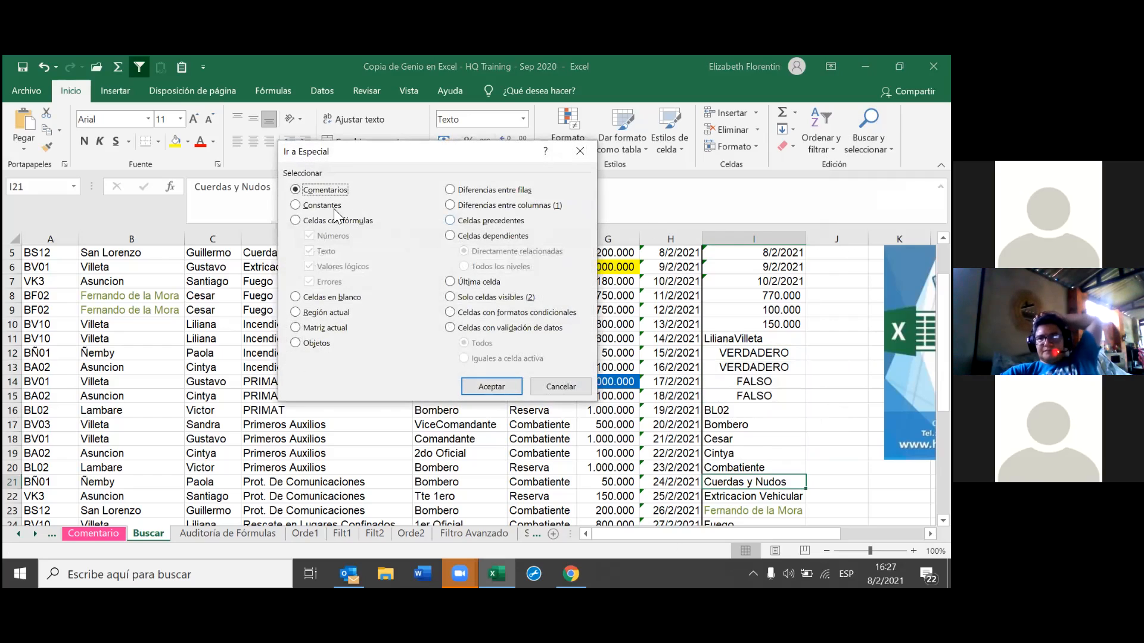
pyautogui.click(315, 221)
pyautogui.click(309, 236)
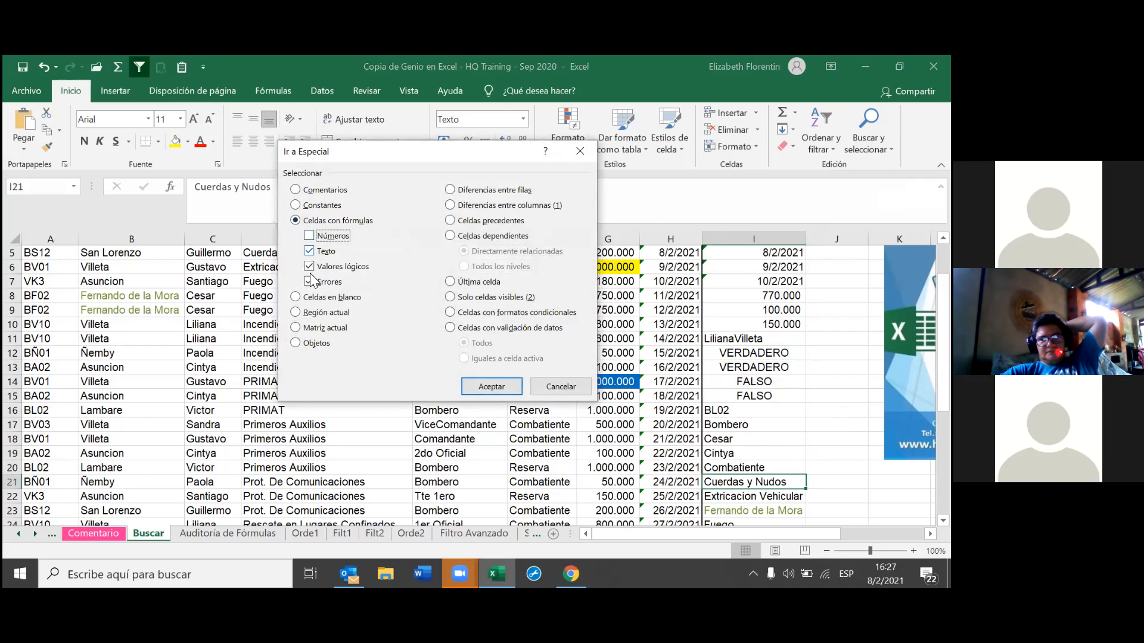
pyautogui.click(491, 384)
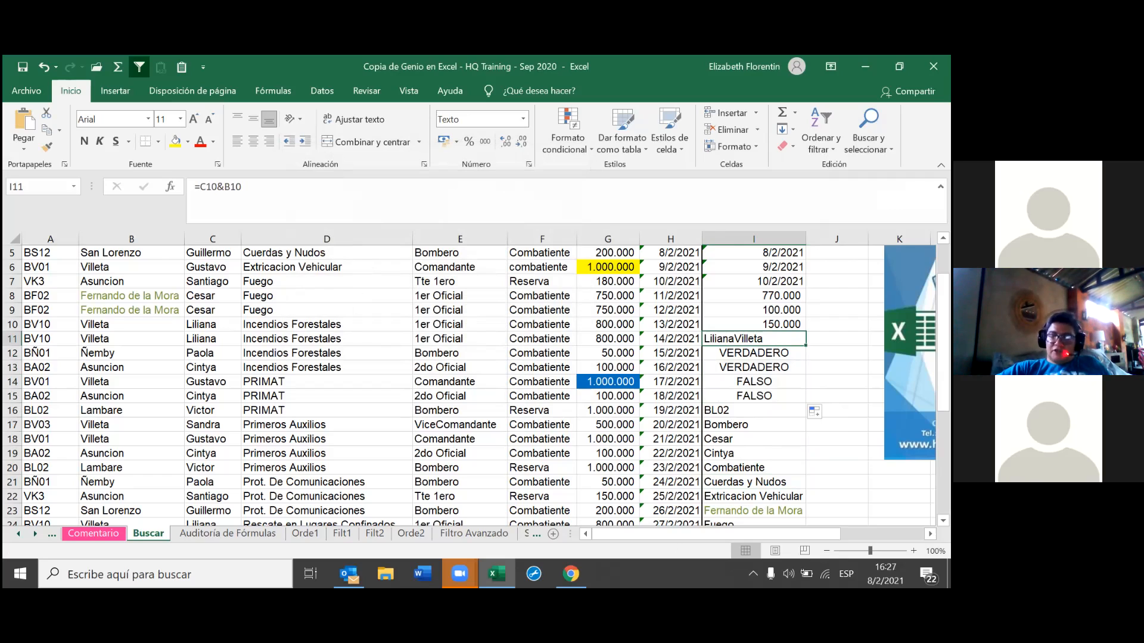
# Repeat Go To Special from cell I11 for formula cells with logical values only, leaving out numbers, text and errors
pyautogui.click(869, 134)
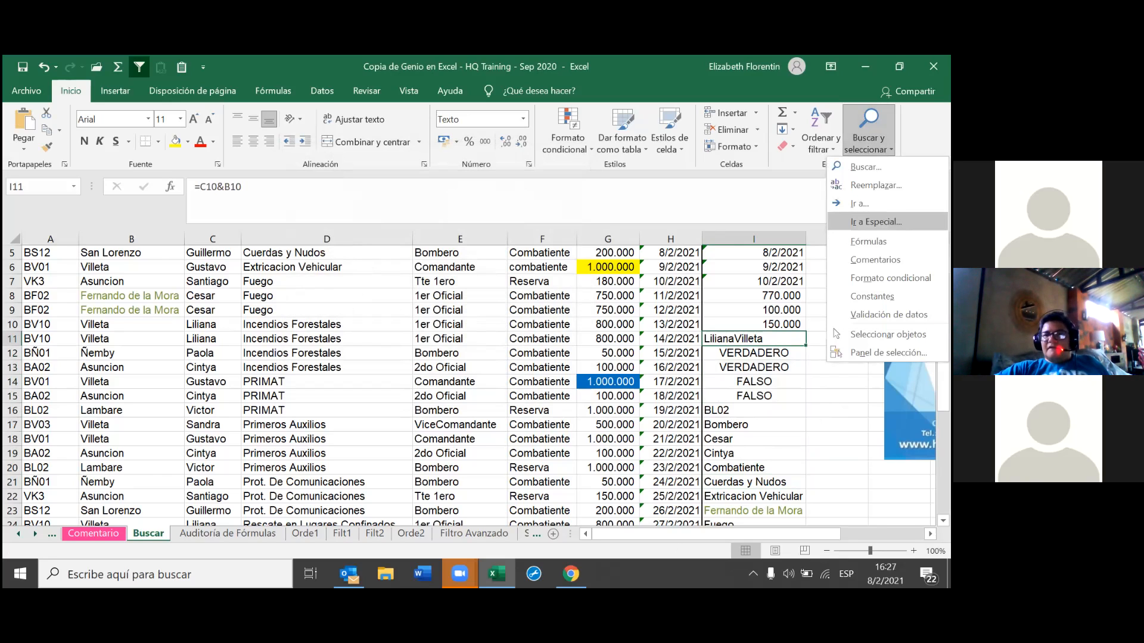
pyautogui.click(876, 221)
pyautogui.click(296, 220)
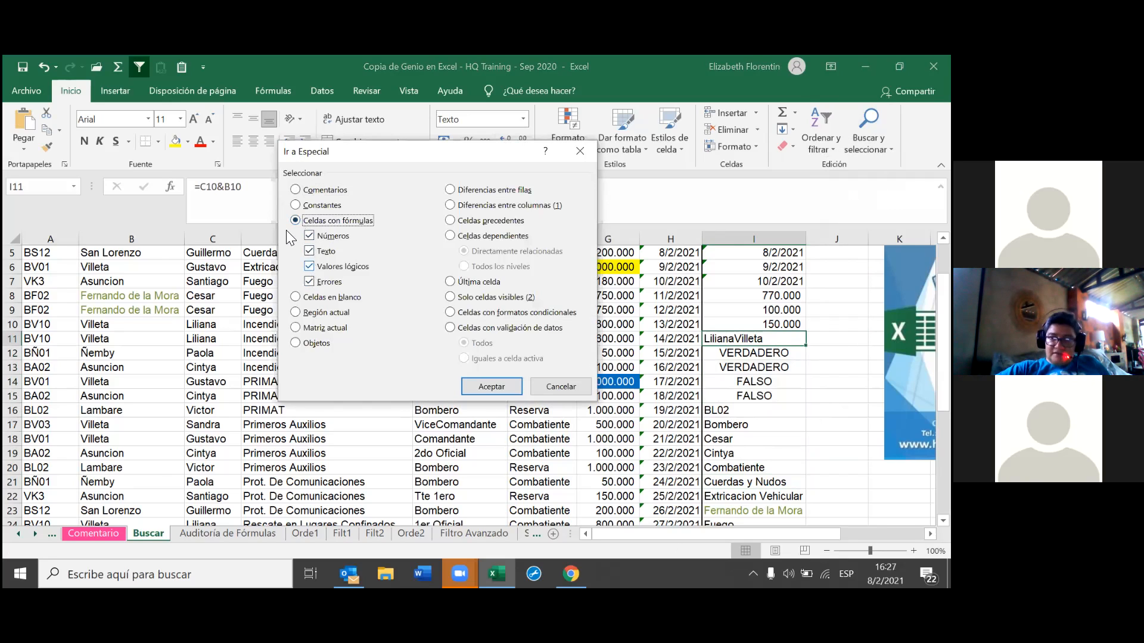
pyautogui.click(309, 251)
pyautogui.click(310, 236)
pyautogui.click(310, 281)
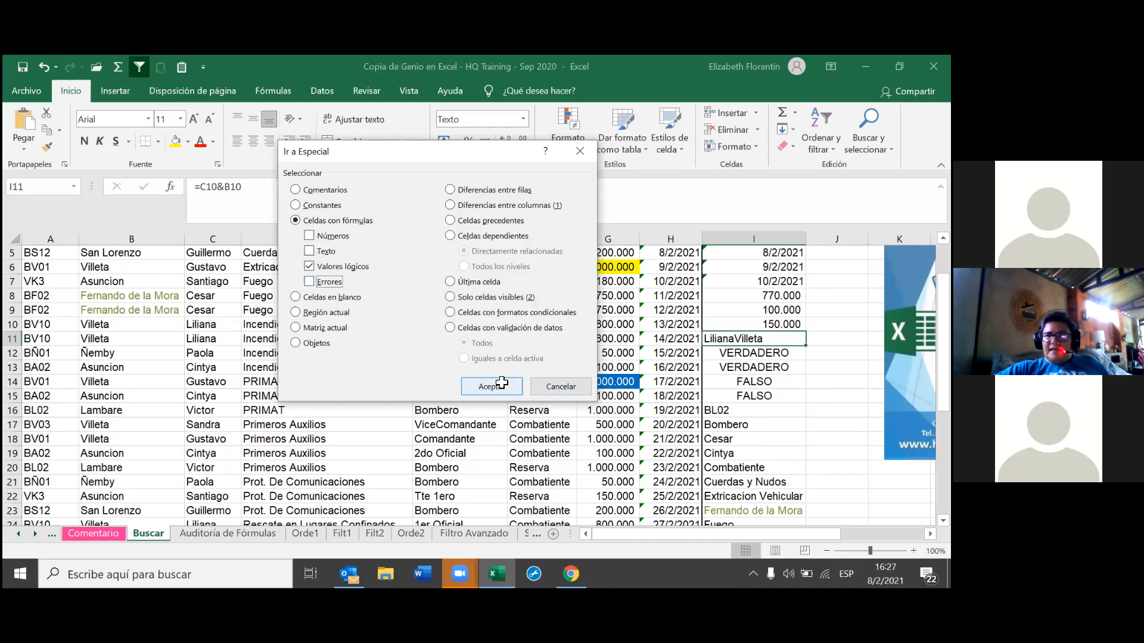
pyautogui.click(492, 386)
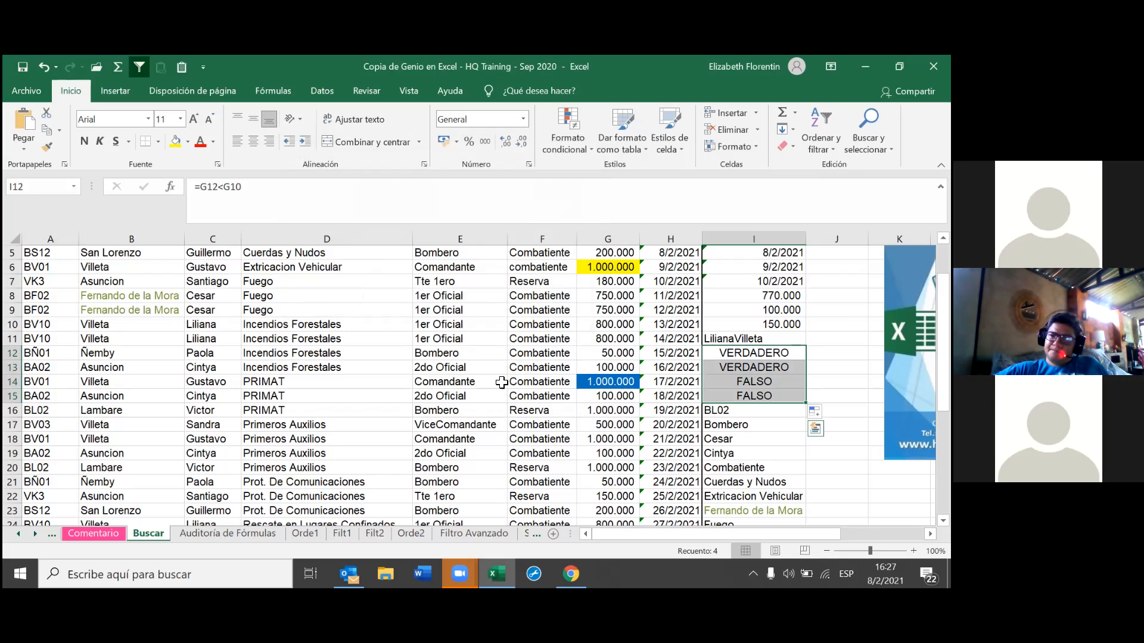
# Replace the contents of cell I16 with the addition formula =G11+E12
pyautogui.click(742, 427)
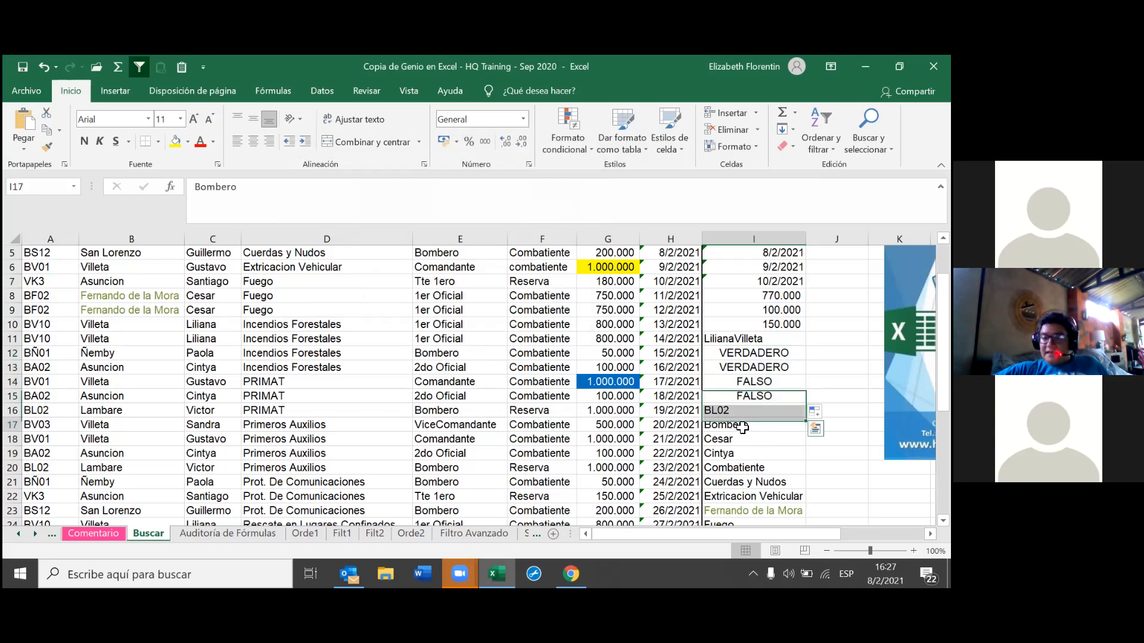
pyautogui.click(755, 415)
pyautogui.press('BackSpace')
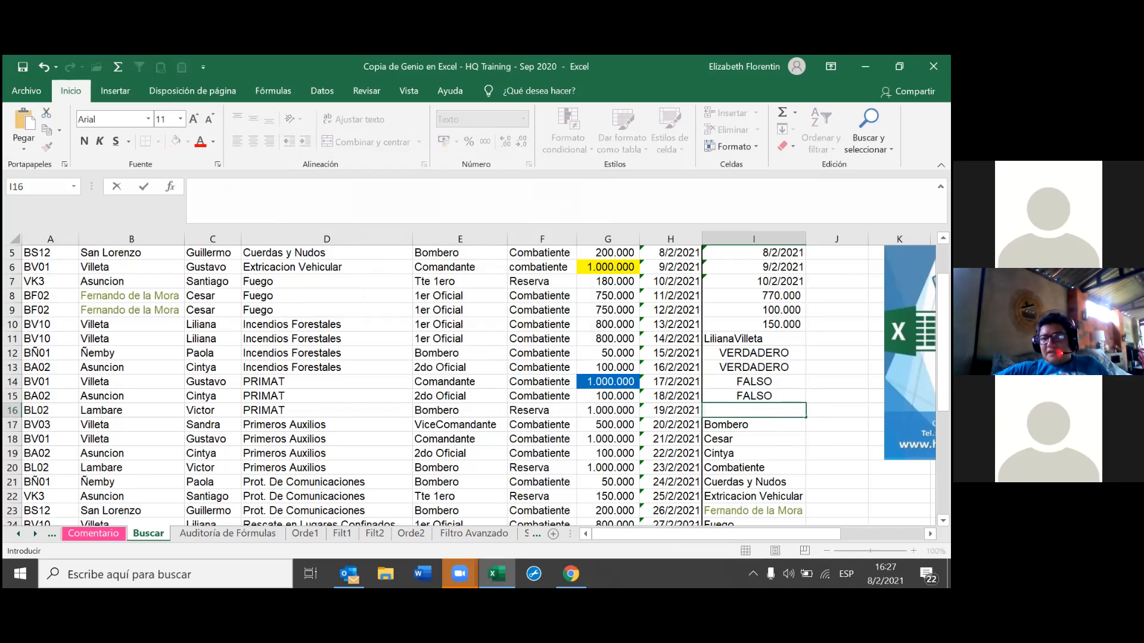
pyautogui.write('=')
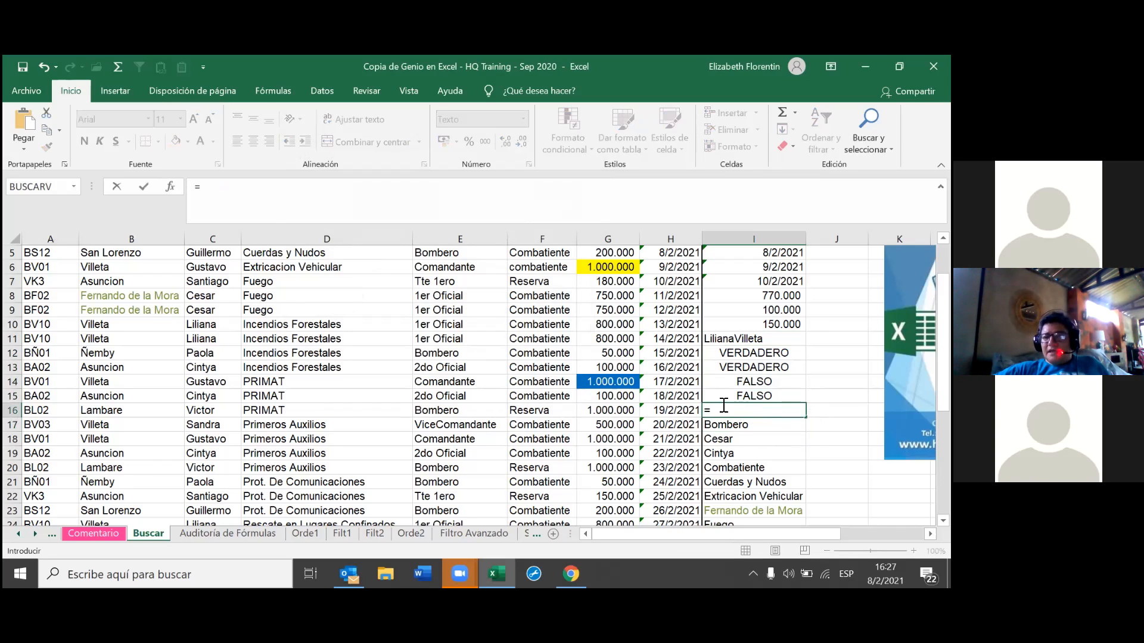
pyautogui.click(621, 343)
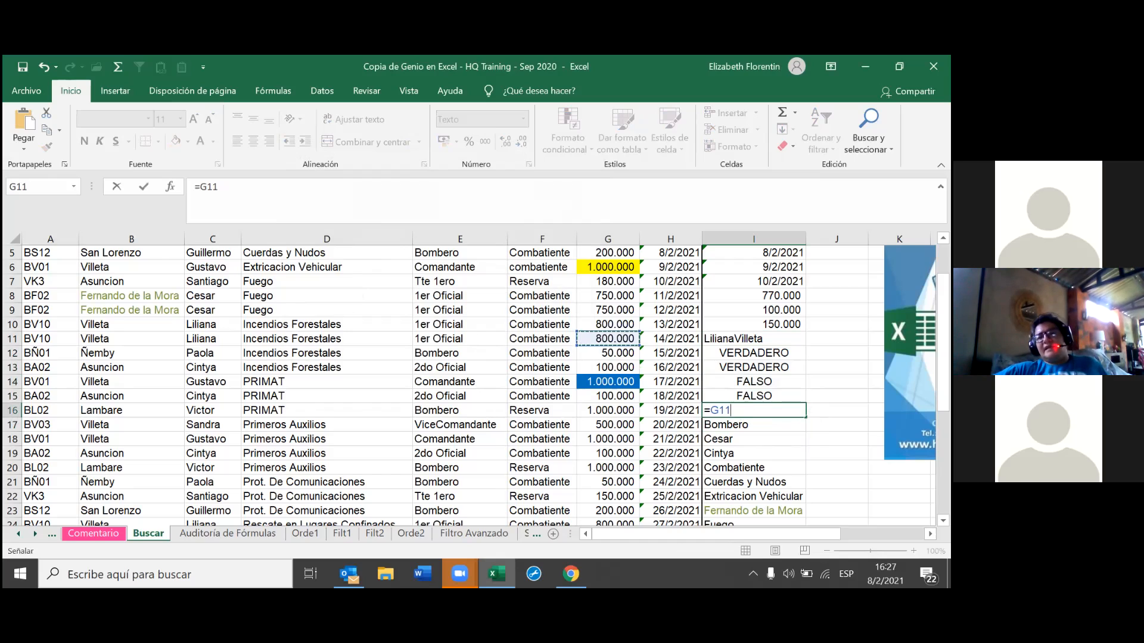
pyautogui.write('+')
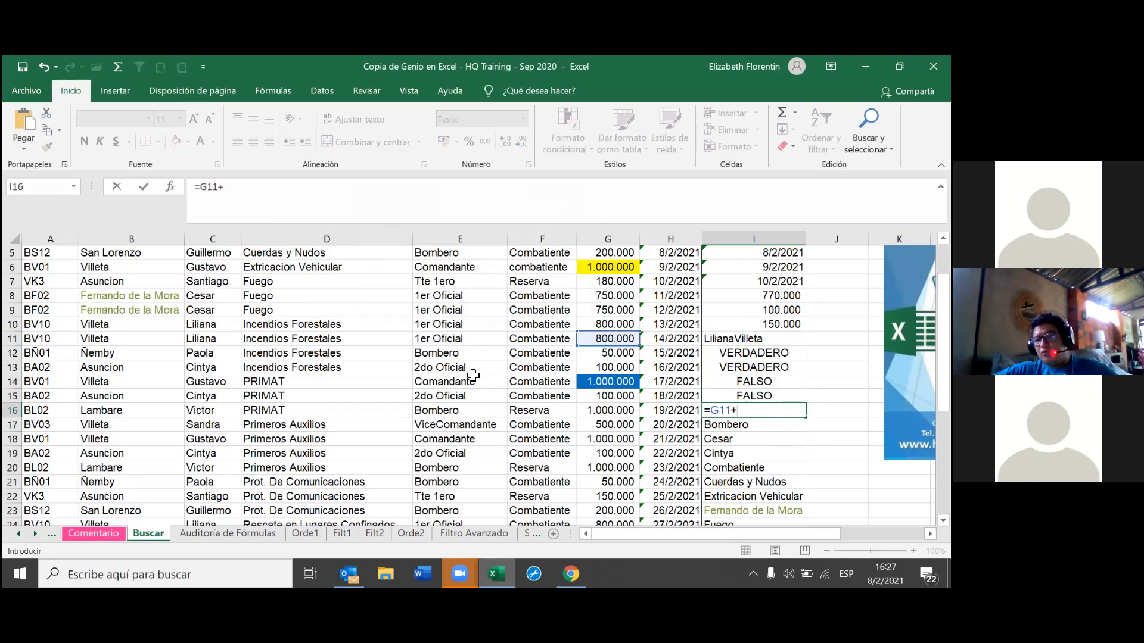
pyautogui.click(470, 355)
pyautogui.press('Return')
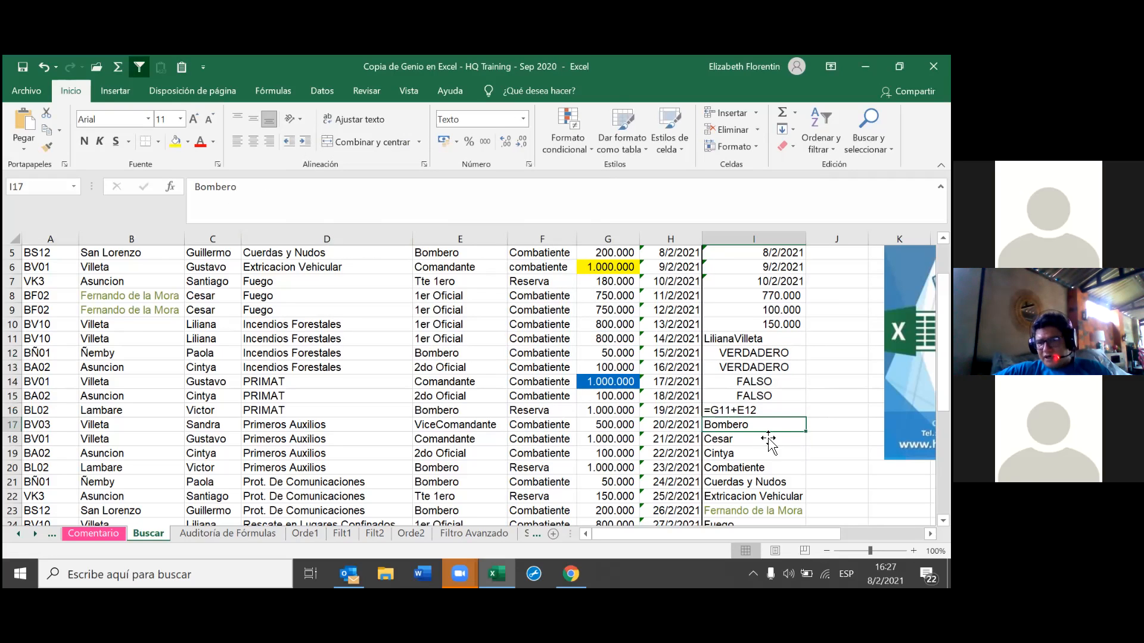
# Set the number format of cell I16 to General and re-enter its addition formula so that it calculates
pyautogui.press('Up')
pyautogui.click(523, 119)
pyautogui.click(498, 148)
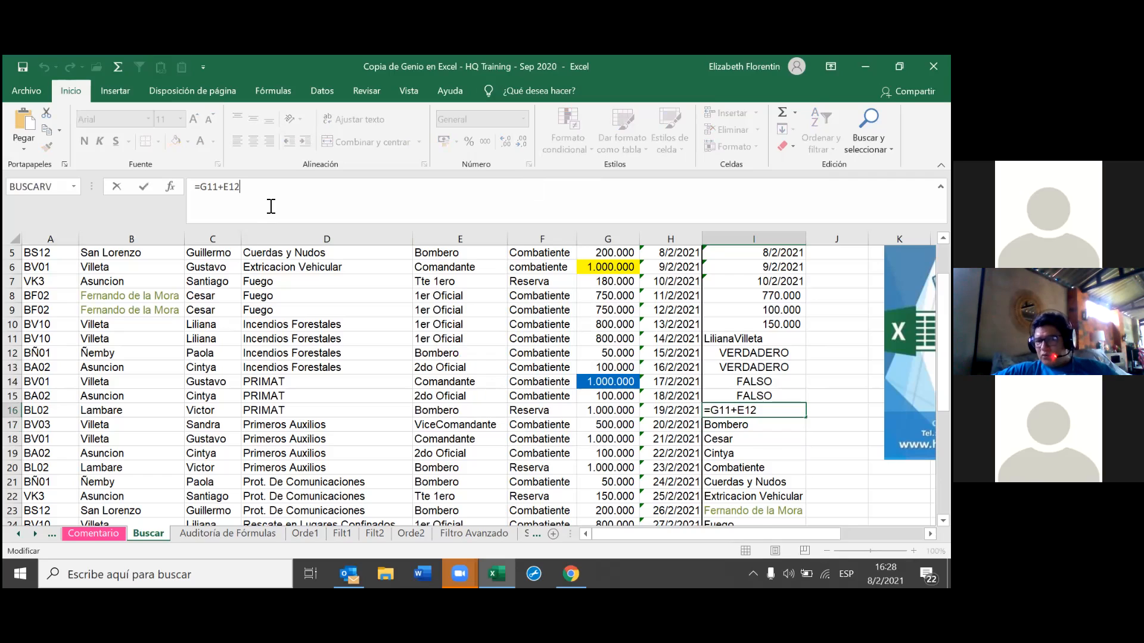
pyautogui.press('Return')
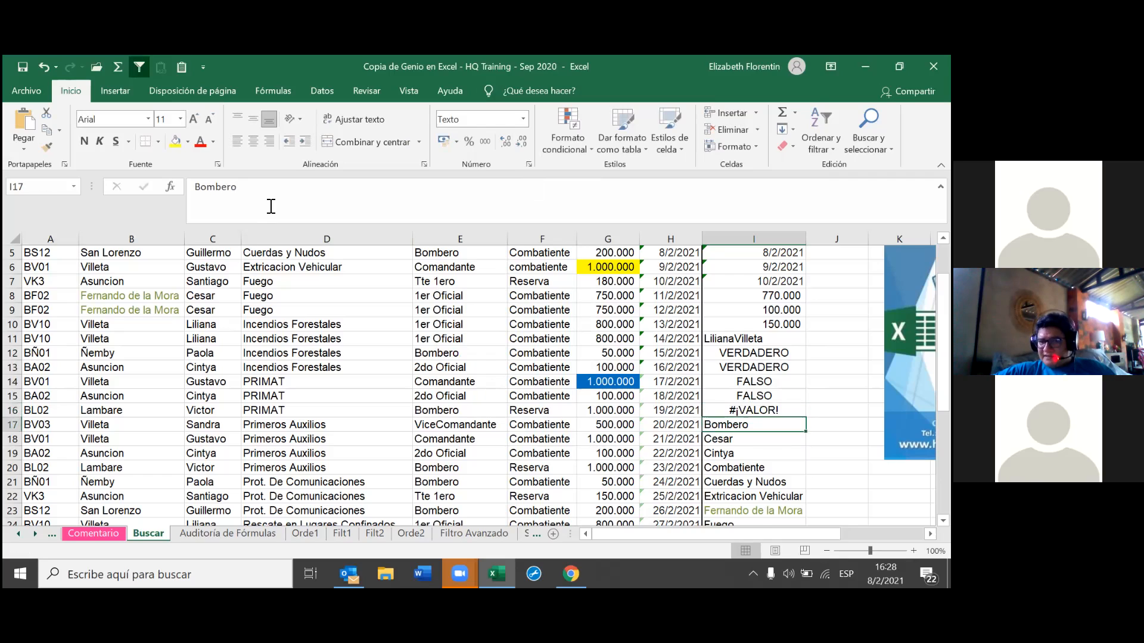
# Fill the addition formula in cell I16 down through cell I21
pyautogui.click(754, 414)
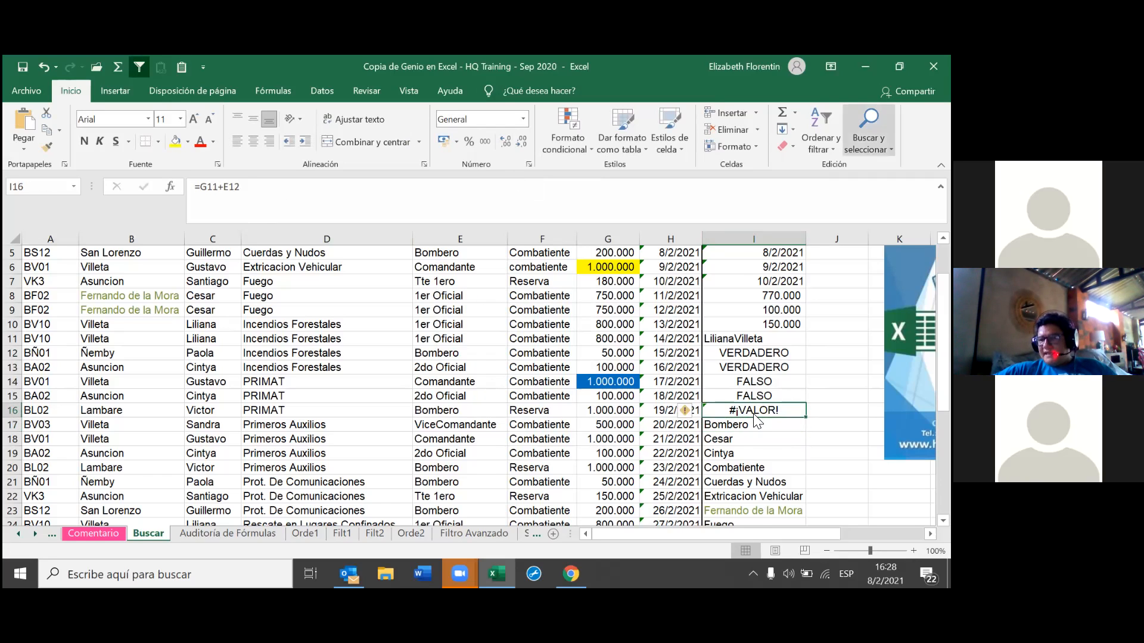
pyautogui.click(868, 137)
pyautogui.click(875, 221)
pyautogui.moveTo(753, 418); pyautogui.dragTo(754, 425)
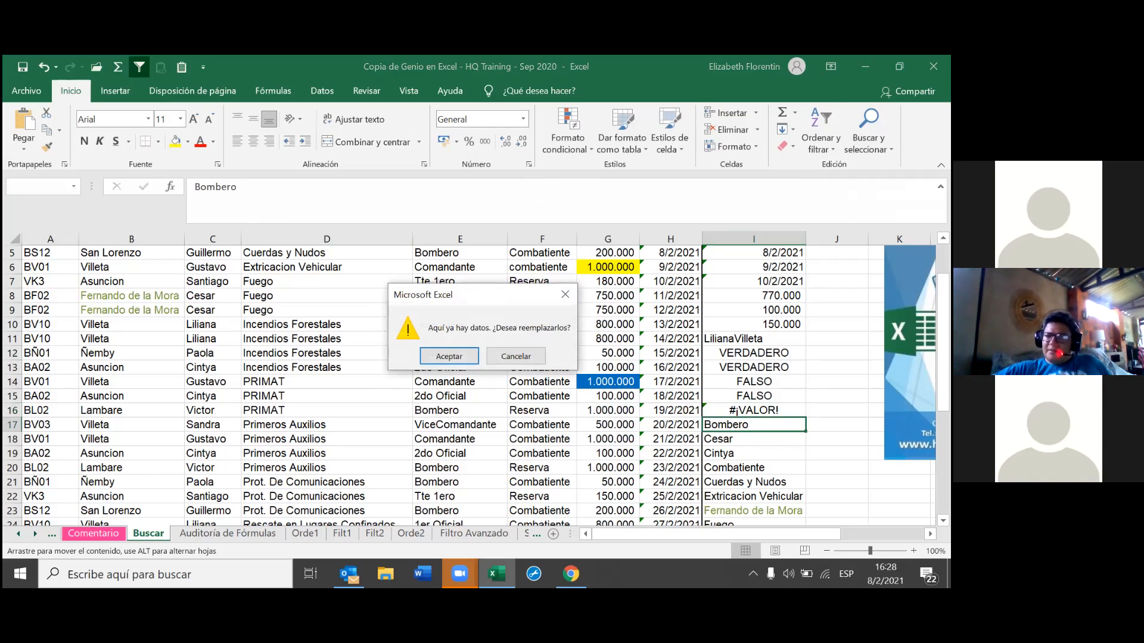
pyautogui.click(534, 353)
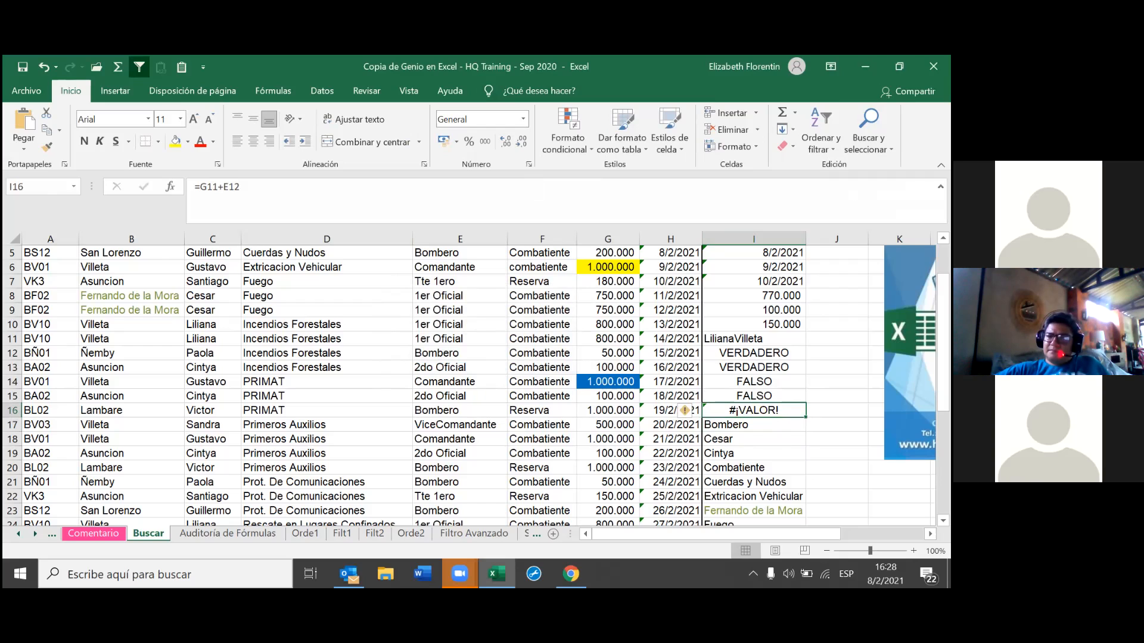
pyautogui.moveTo(805, 416); pyautogui.dragTo(752, 484)
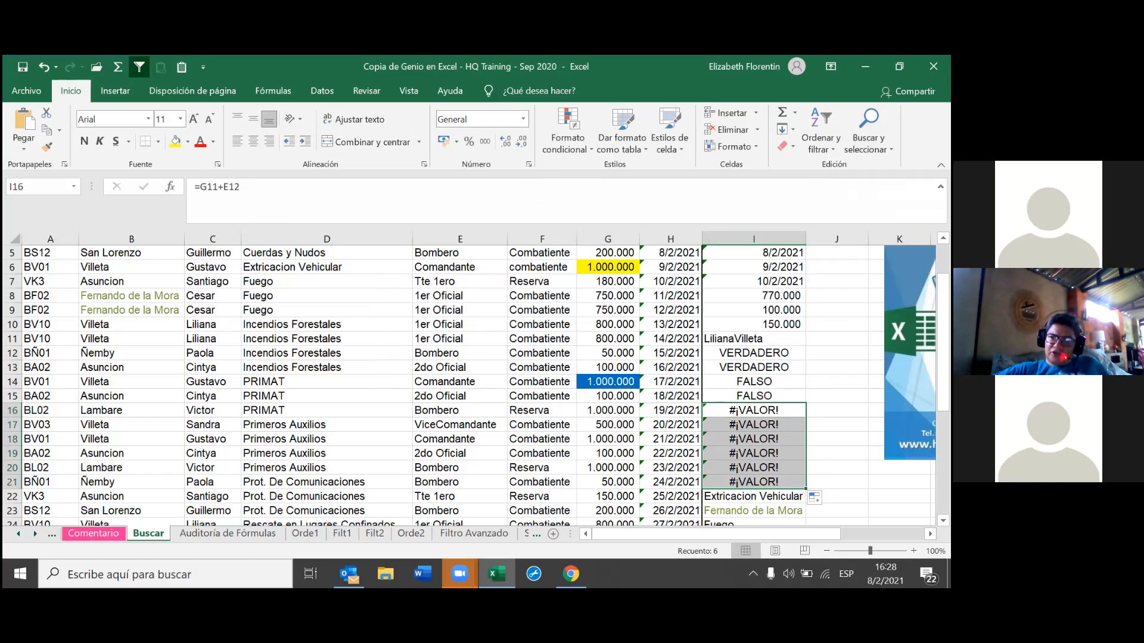
pyautogui.click(868, 131)
pyautogui.click(869, 221)
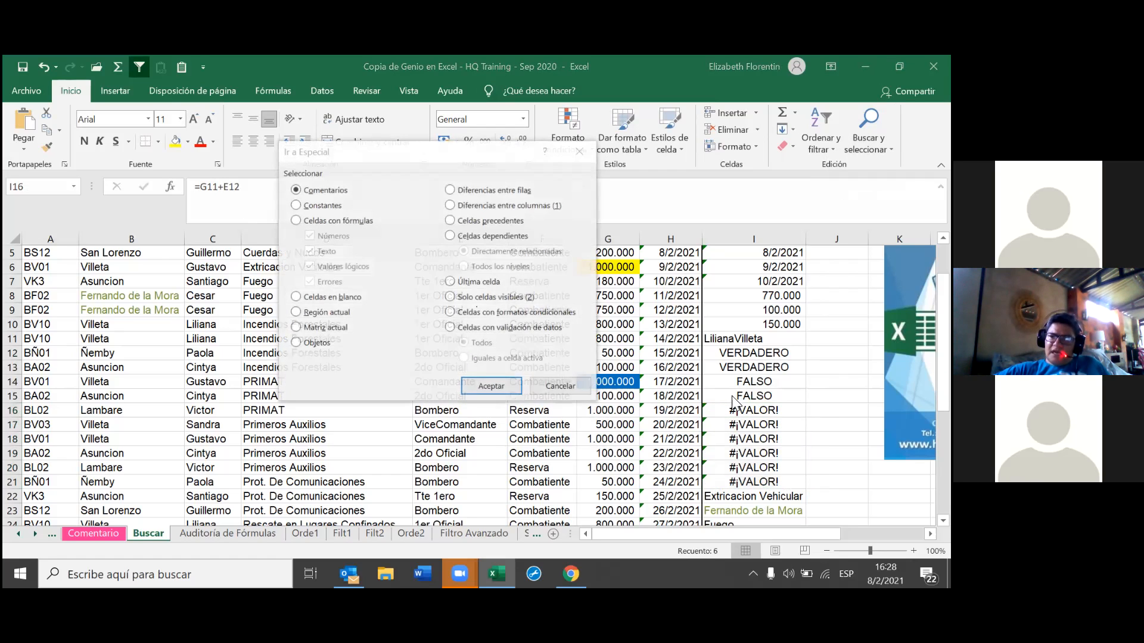
pyautogui.click(546, 387)
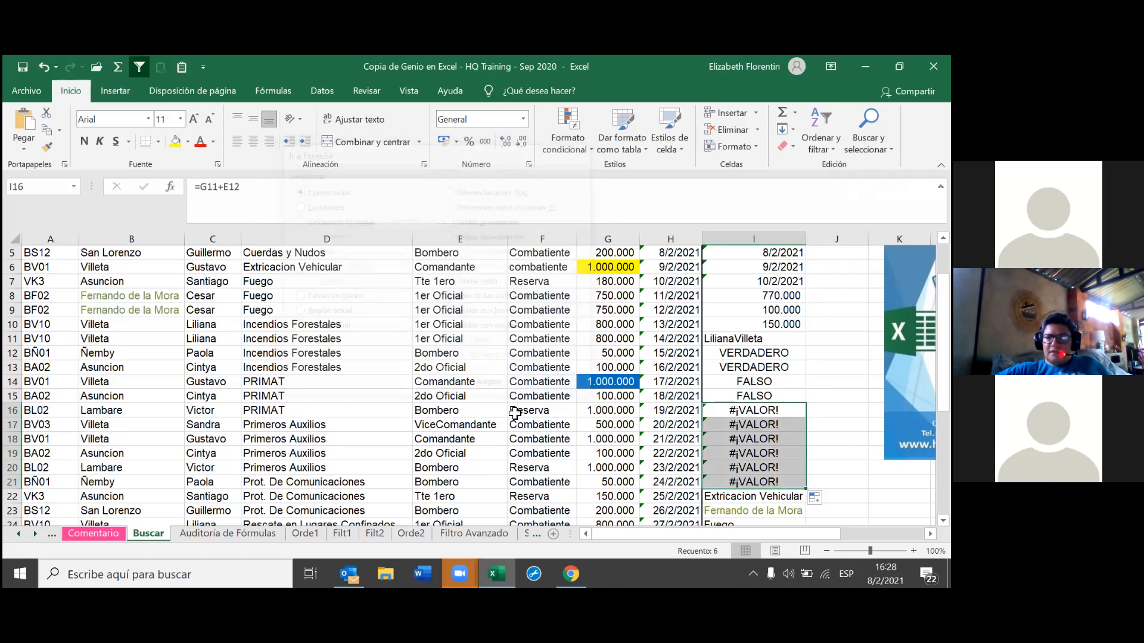
# From cell E20, use Go To Special to select only formula cells with errors, excluding numbers, text and logical values
pyautogui.click(459, 467)
pyautogui.click(869, 128)
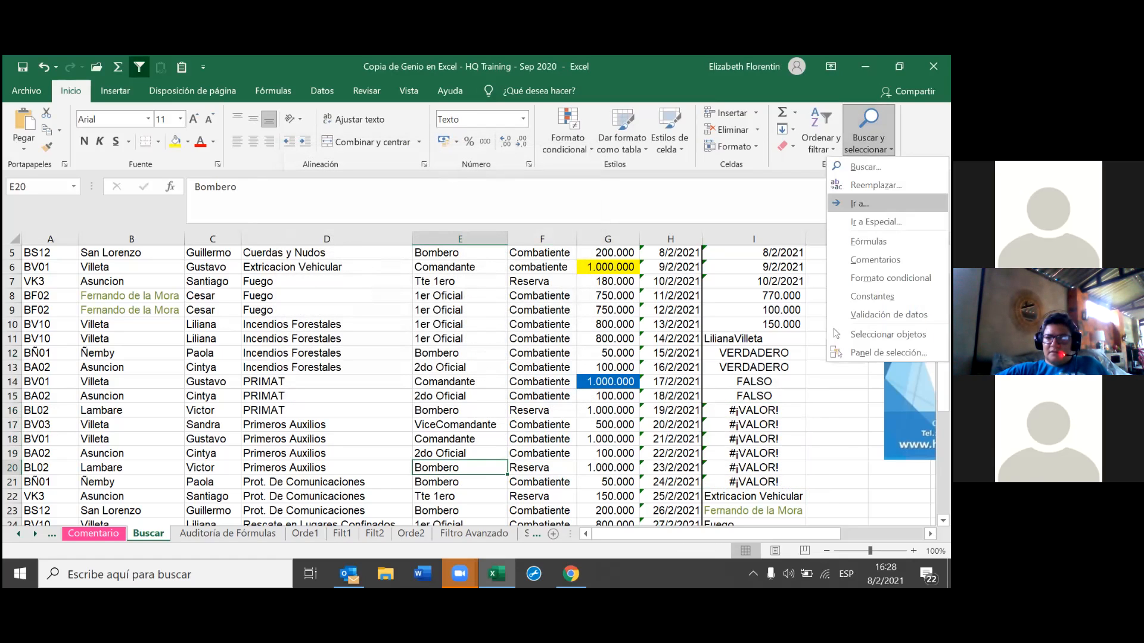
pyautogui.click(875, 219)
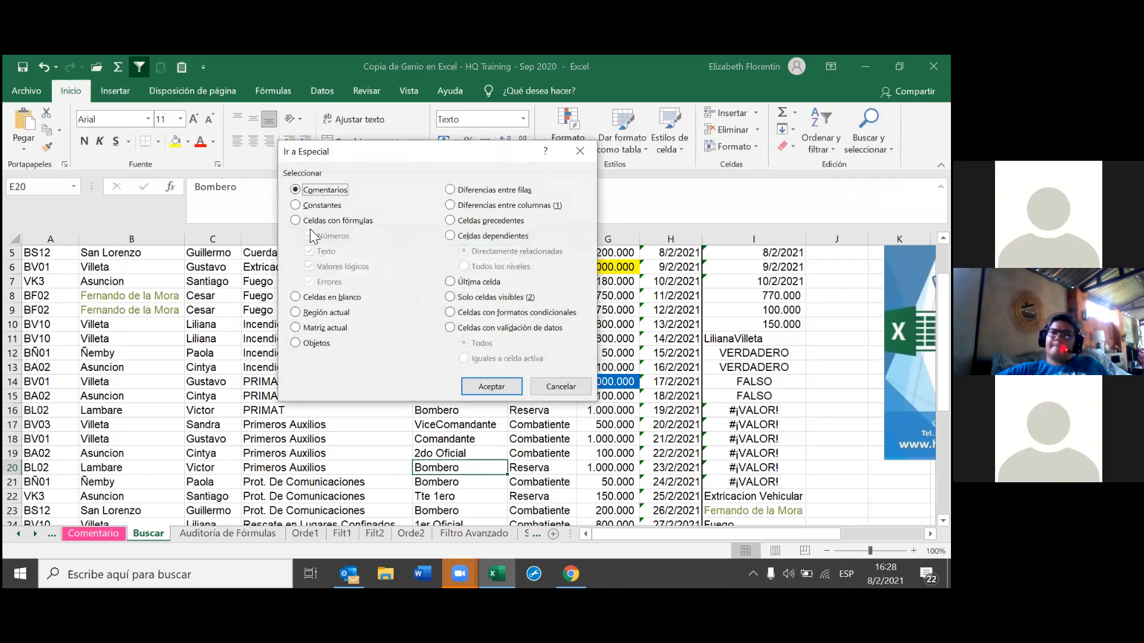
pyautogui.click(295, 220)
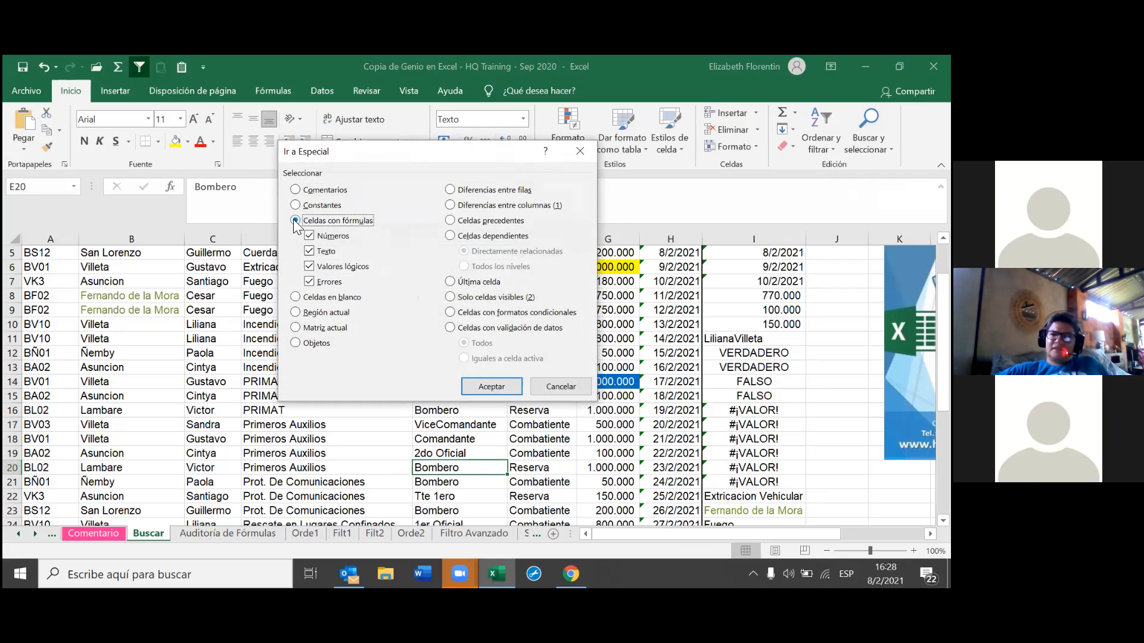
pyautogui.click(309, 236)
pyautogui.click(309, 251)
pyautogui.click(309, 266)
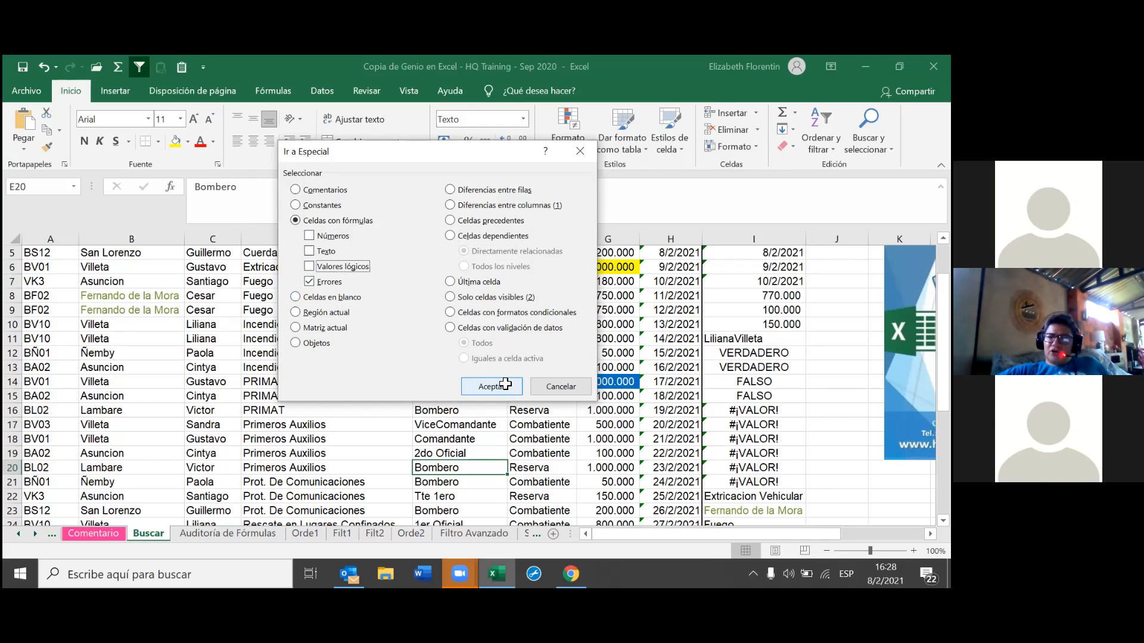
pyautogui.click(491, 386)
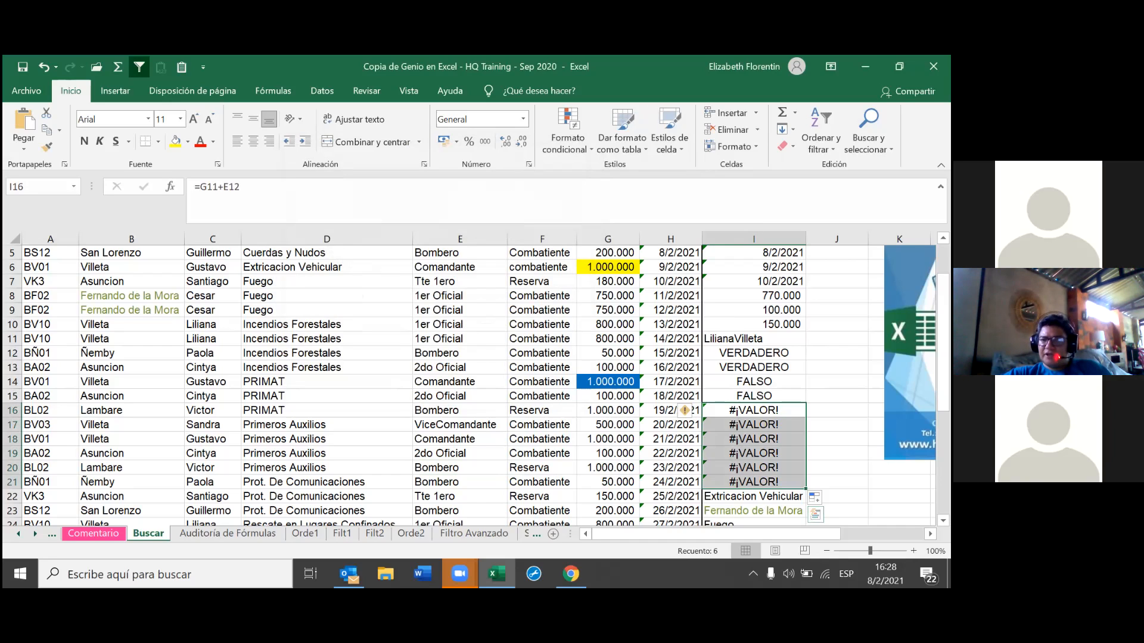
# From cell J13, use Go To Special to select the blank cells and review the selected range
pyautogui.click(837, 368)
pyautogui.click(869, 134)
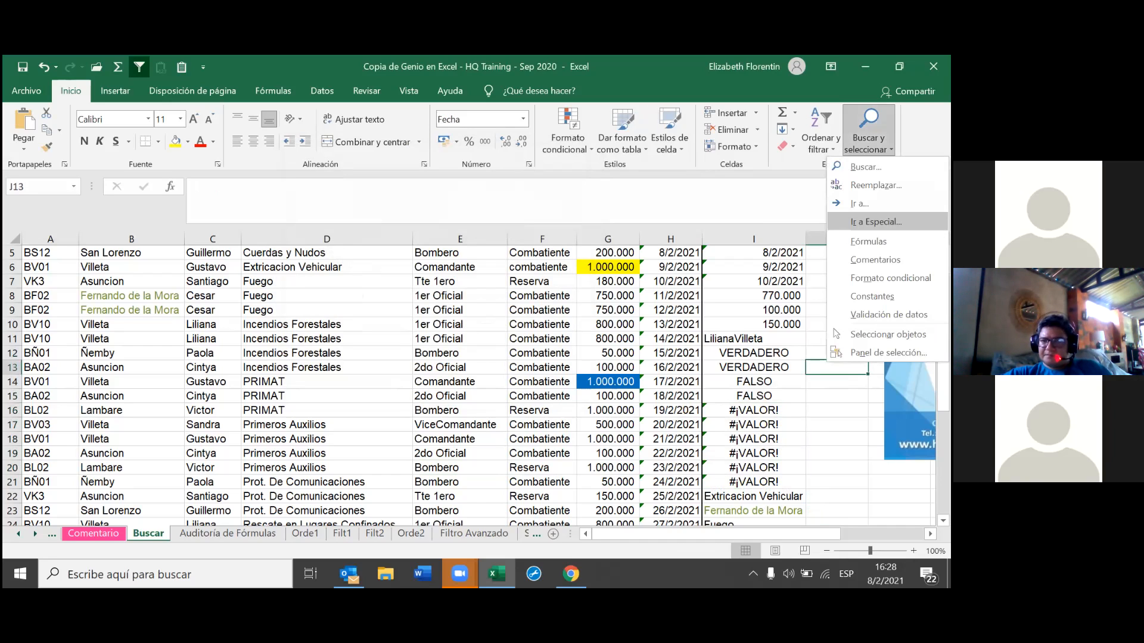
pyautogui.click(876, 222)
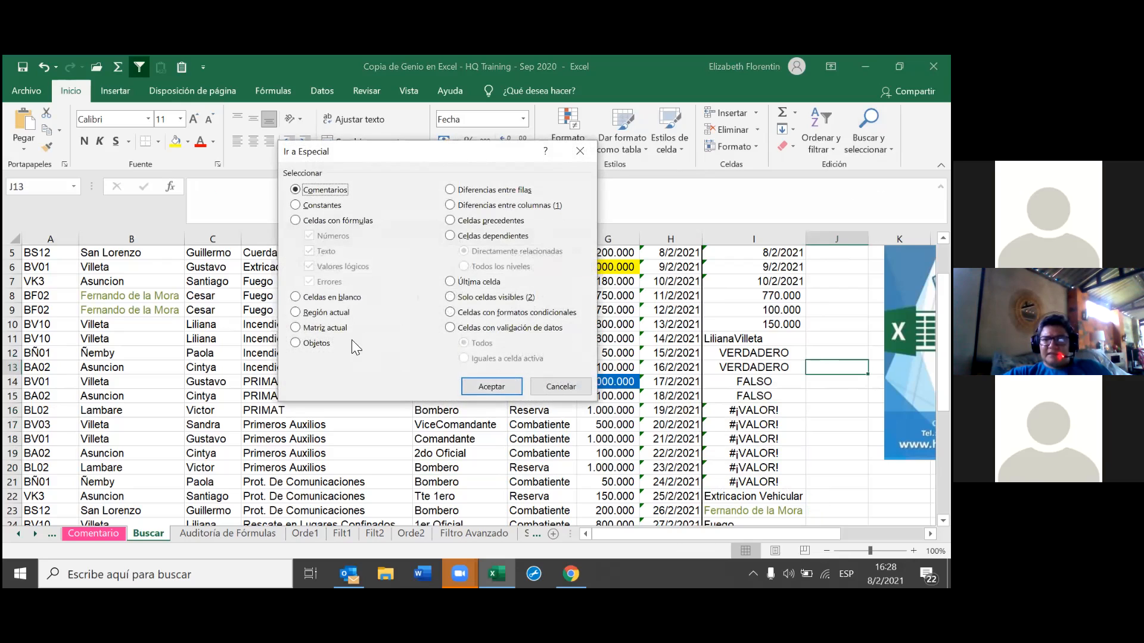
pyautogui.click(296, 298)
pyautogui.click(490, 386)
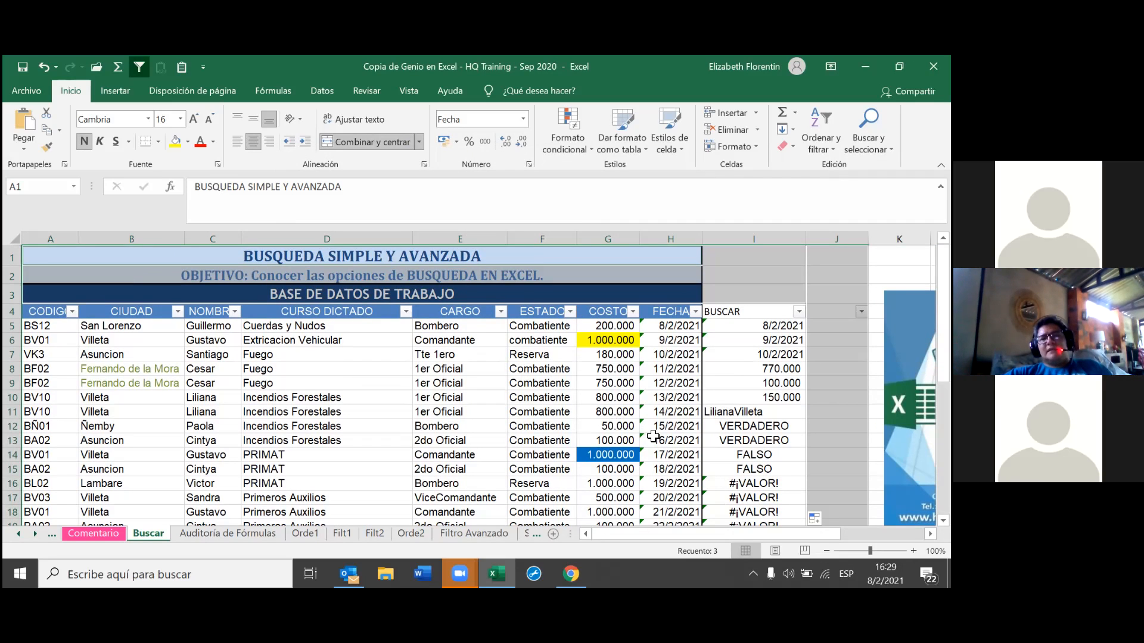
pyautogui.scroll(-3, 664, 439)
pyautogui.scroll(-2, 672, 439)
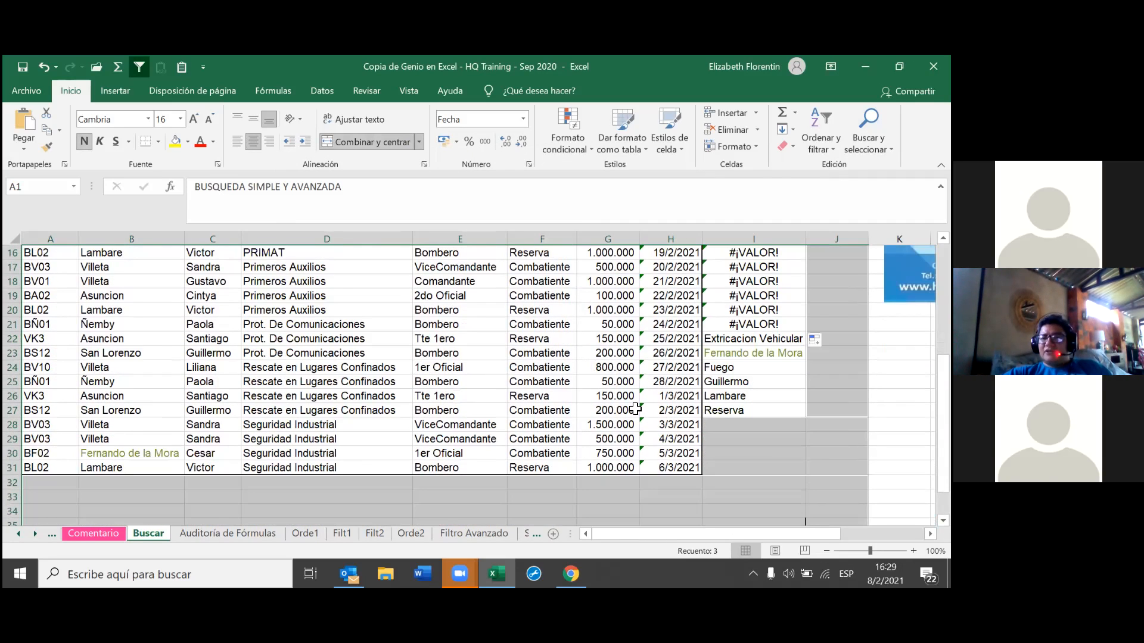
pyautogui.scroll(-2, 635, 409)
pyautogui.scroll(7, 635, 409)
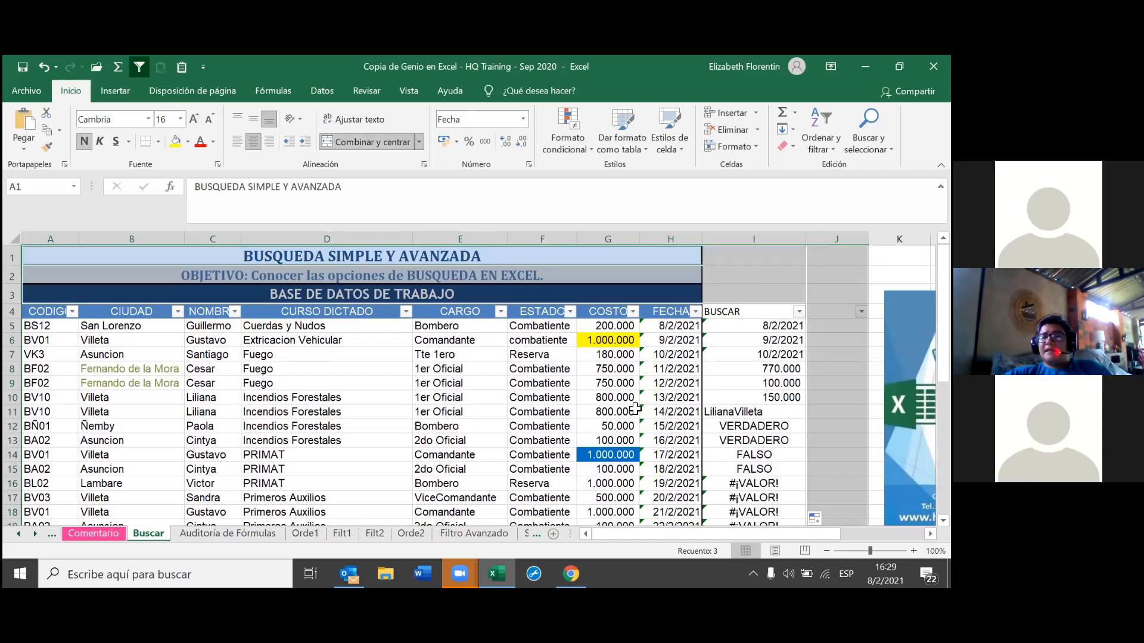
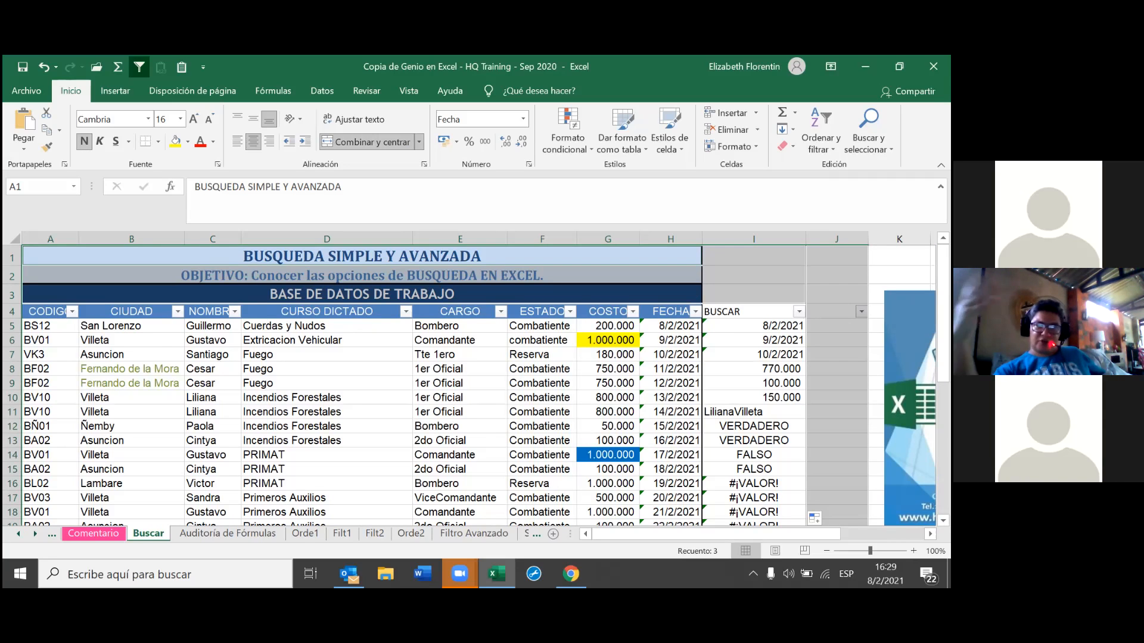
# From cell E12, use Go To Special to select the current region of the data table
pyautogui.click(438, 424)
pyautogui.click(868, 131)
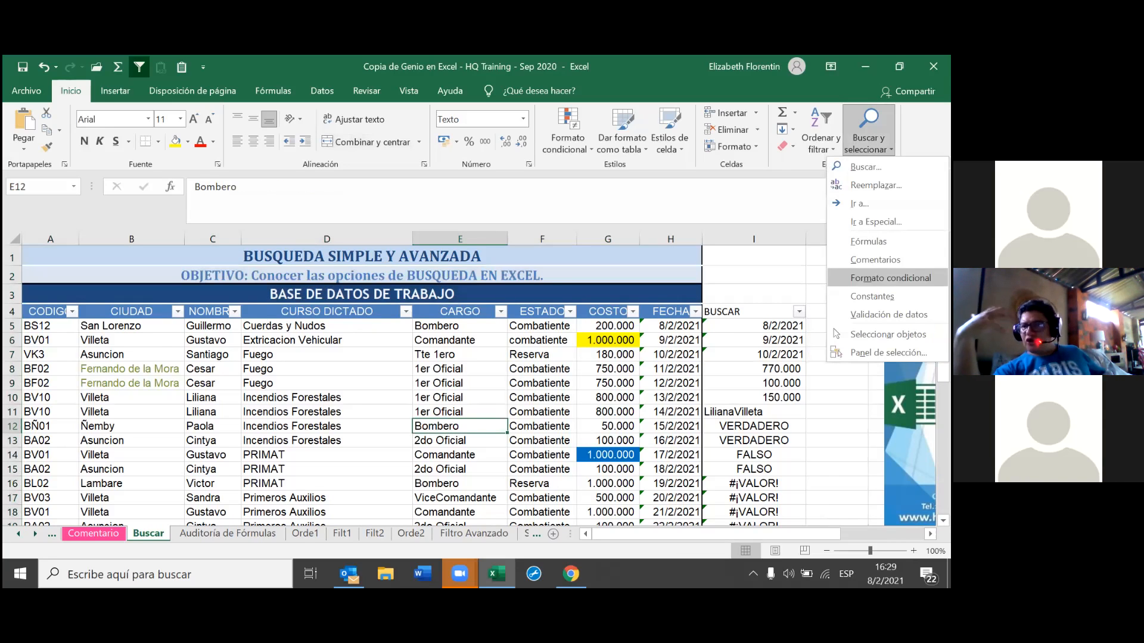
pyautogui.click(874, 221)
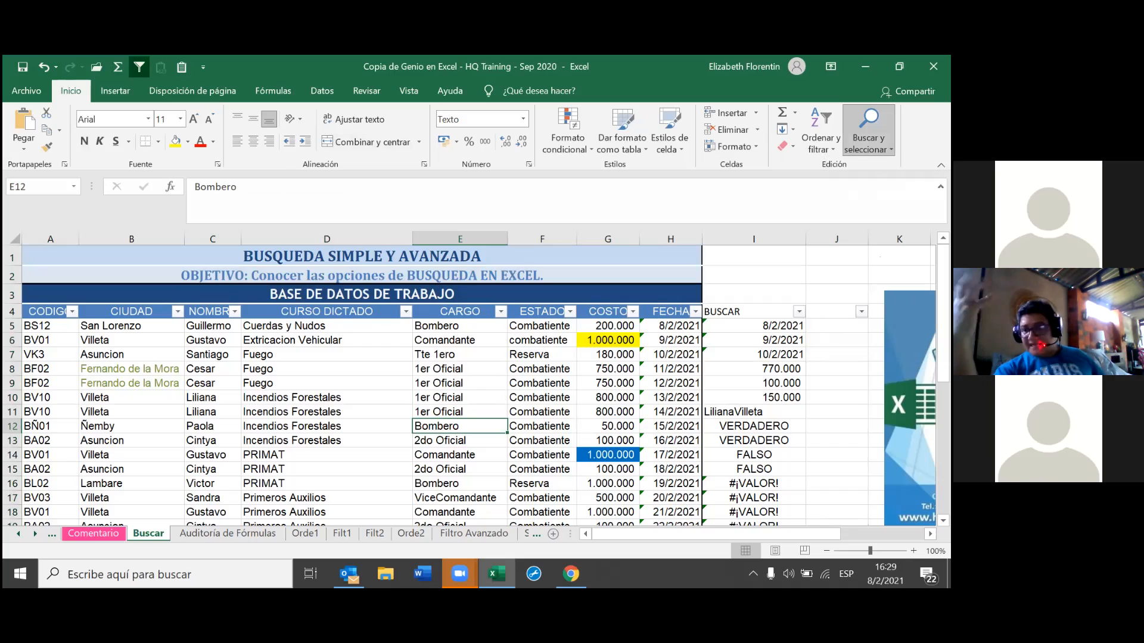
pyautogui.click(486, 384)
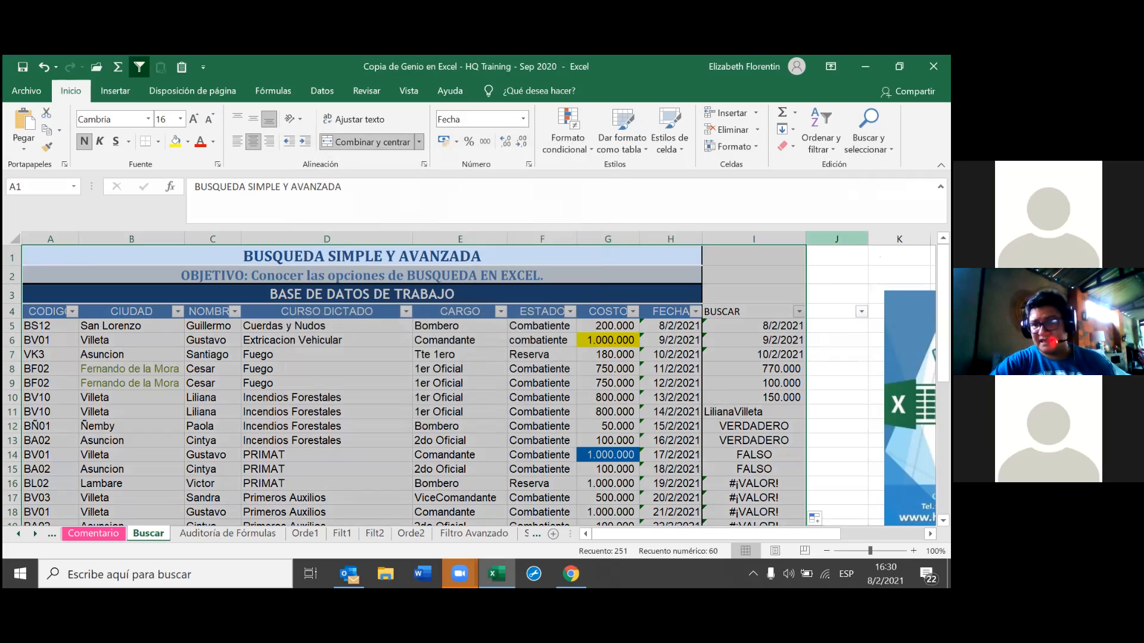
# Try to select the current array with Go To Special while the data region is selected
pyautogui.click(868, 131)
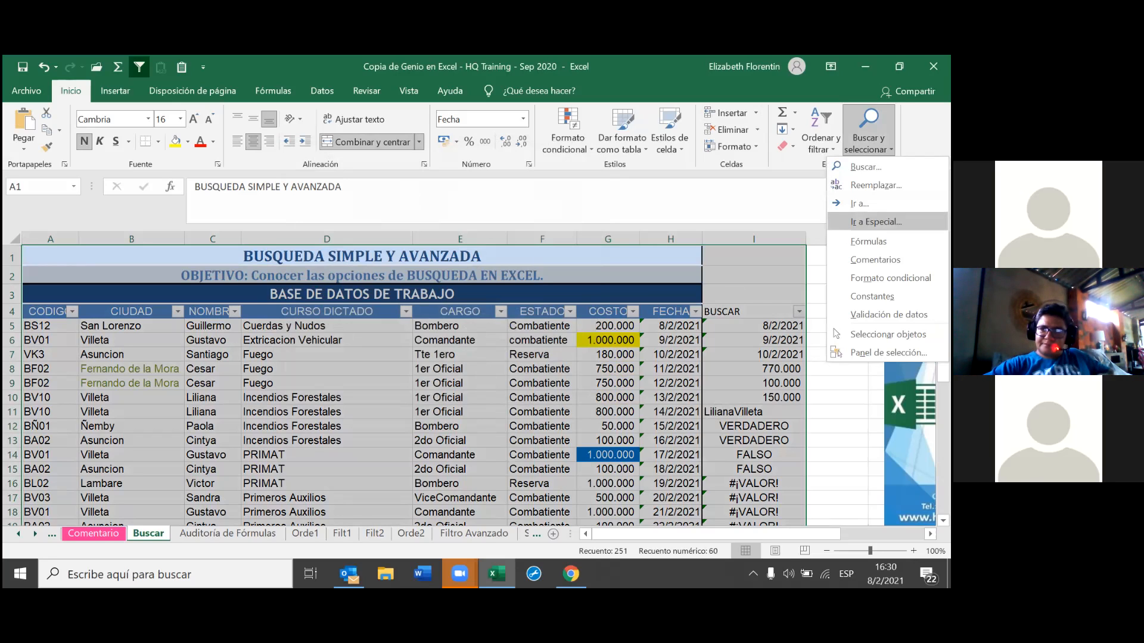
pyautogui.press('Return')
pyautogui.click(324, 327)
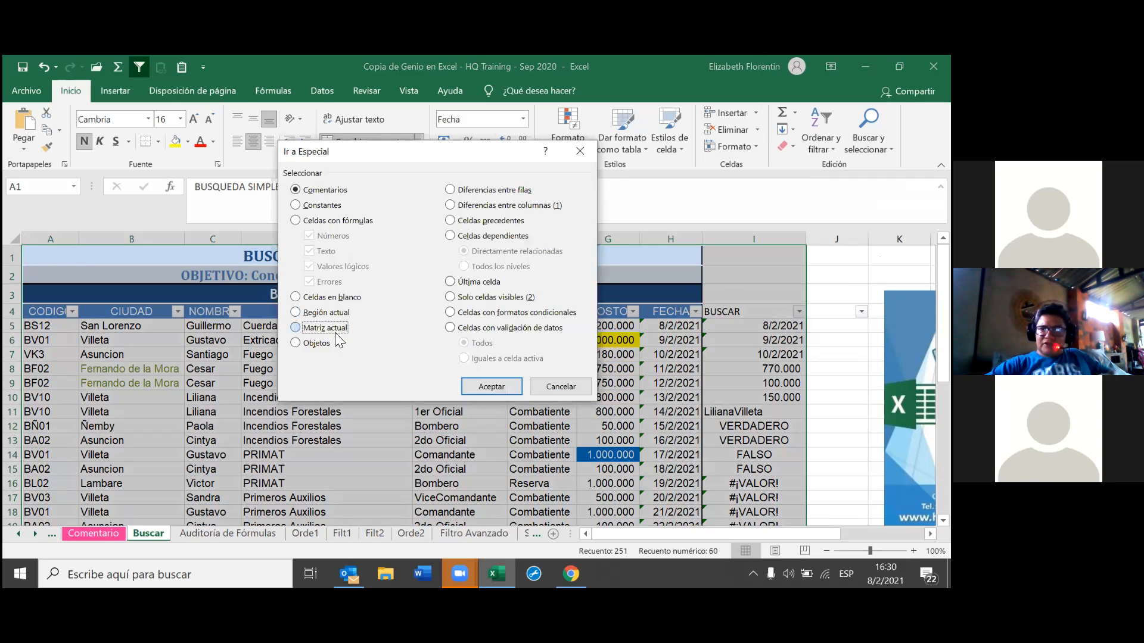
pyautogui.click(506, 387)
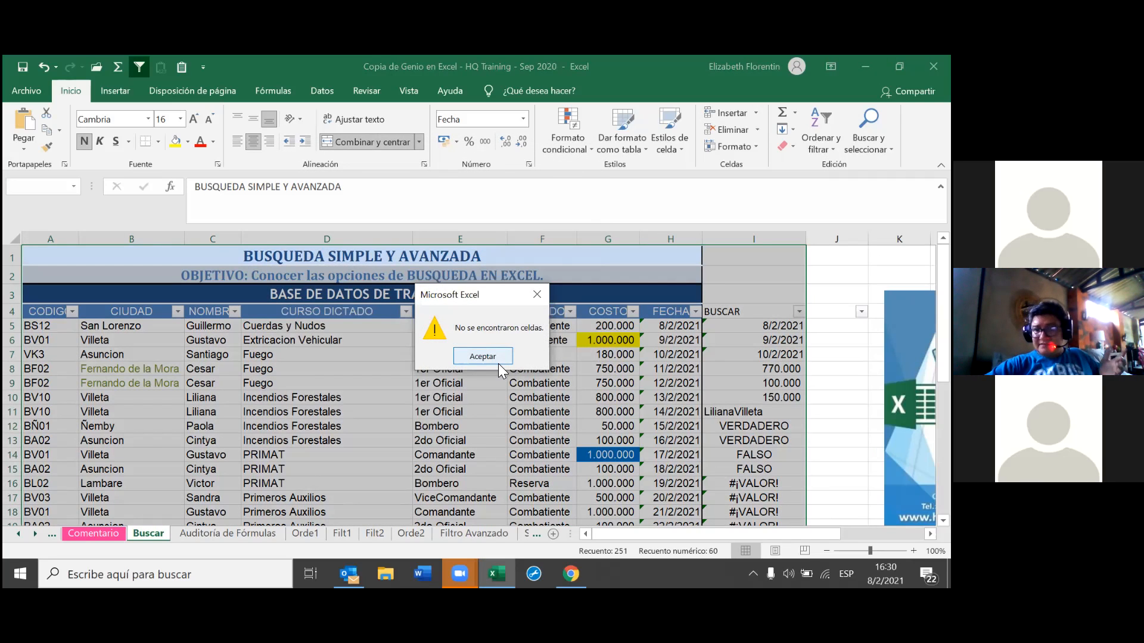
pyautogui.click(498, 361)
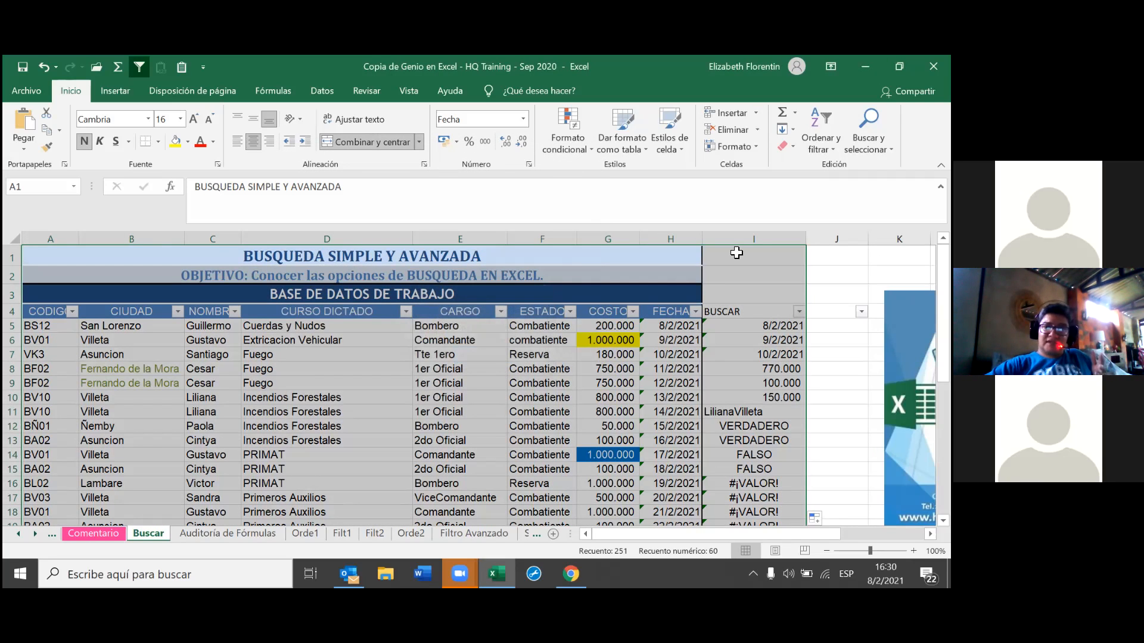
pyautogui.click(542, 355)
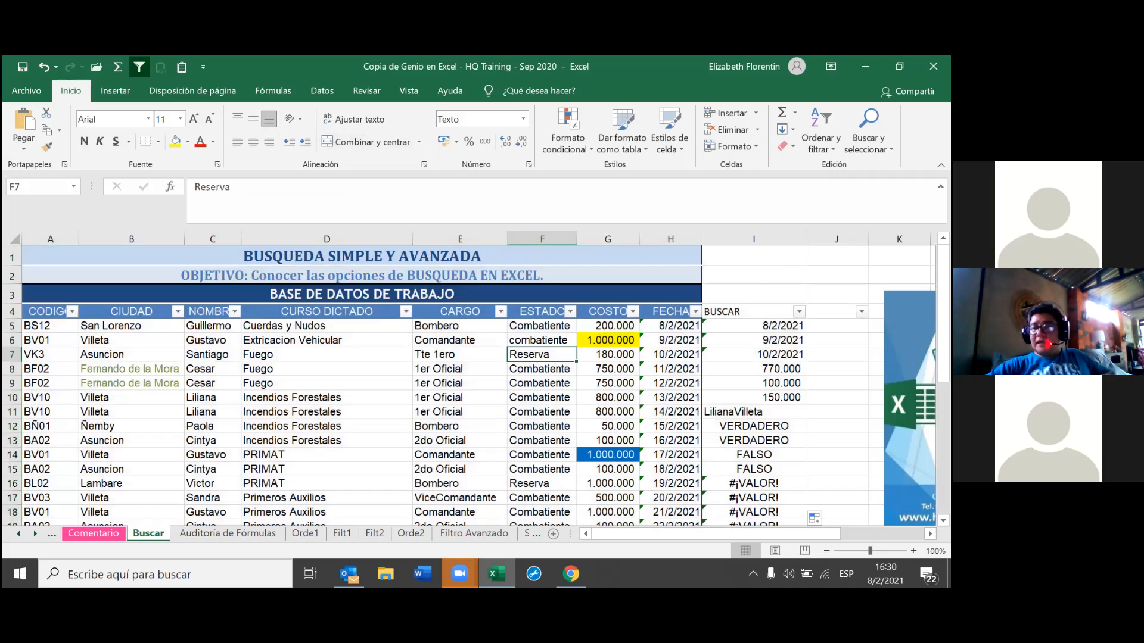
pyautogui.click(869, 128)
pyautogui.click(875, 222)
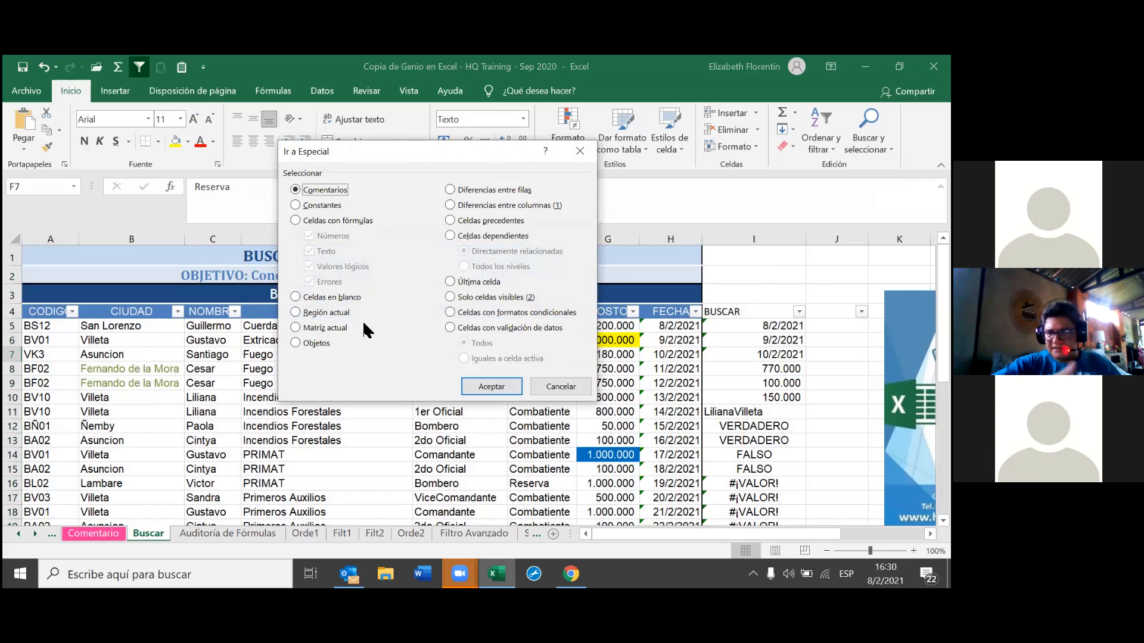
pyautogui.click(580, 151)
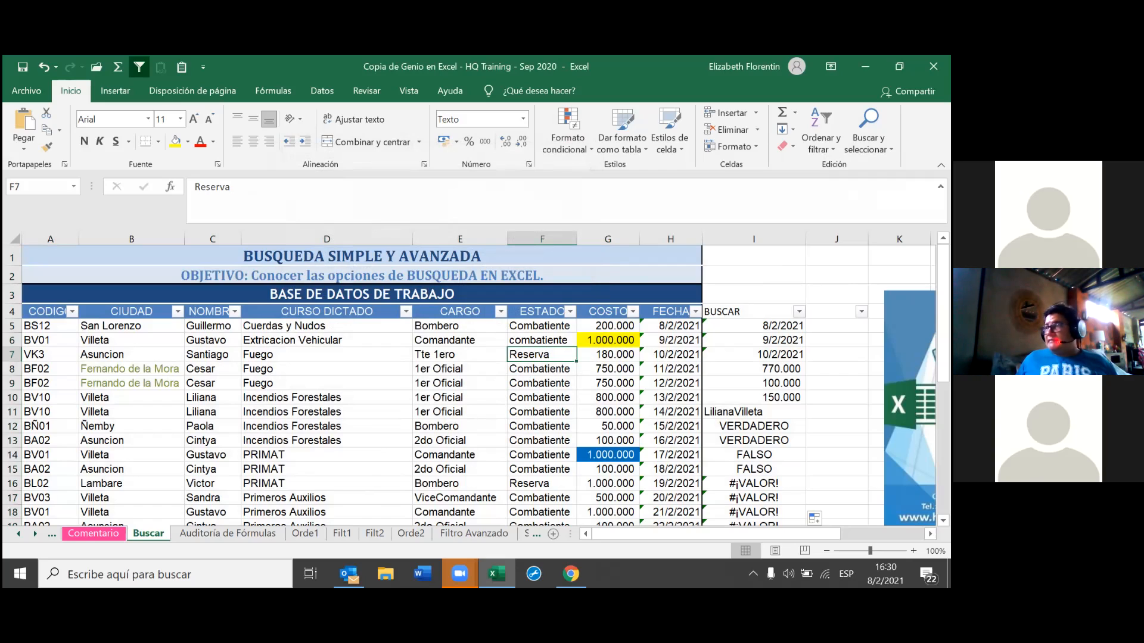
# Enter 1300 in cell J4 and set its number format to Número
pyautogui.click(833, 311)
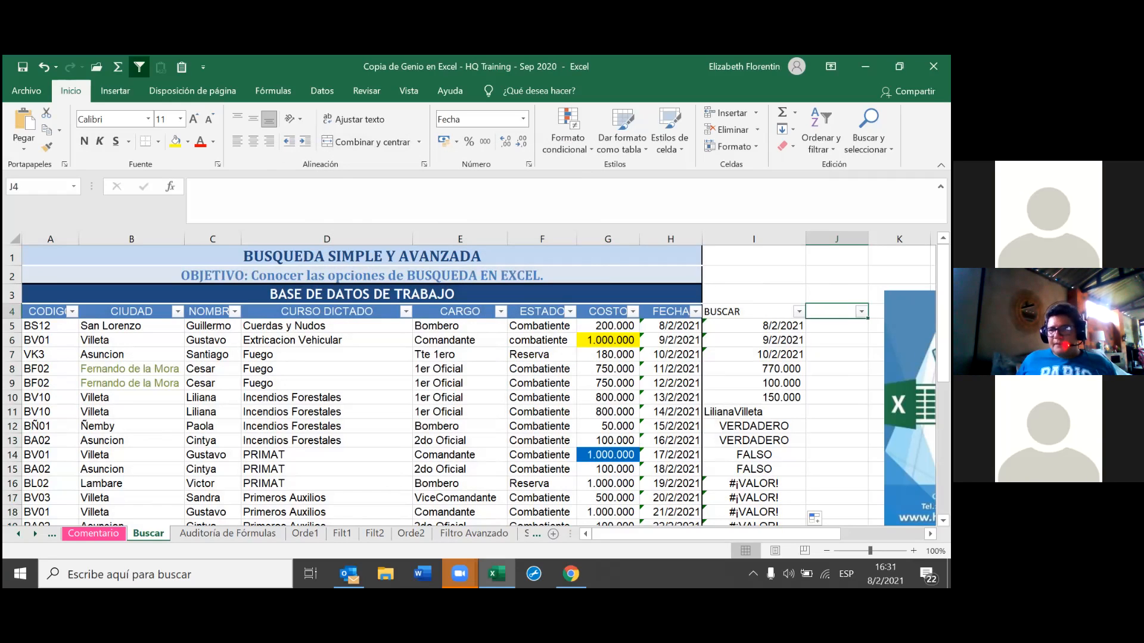
pyautogui.write('1300')
pyautogui.press('Return')
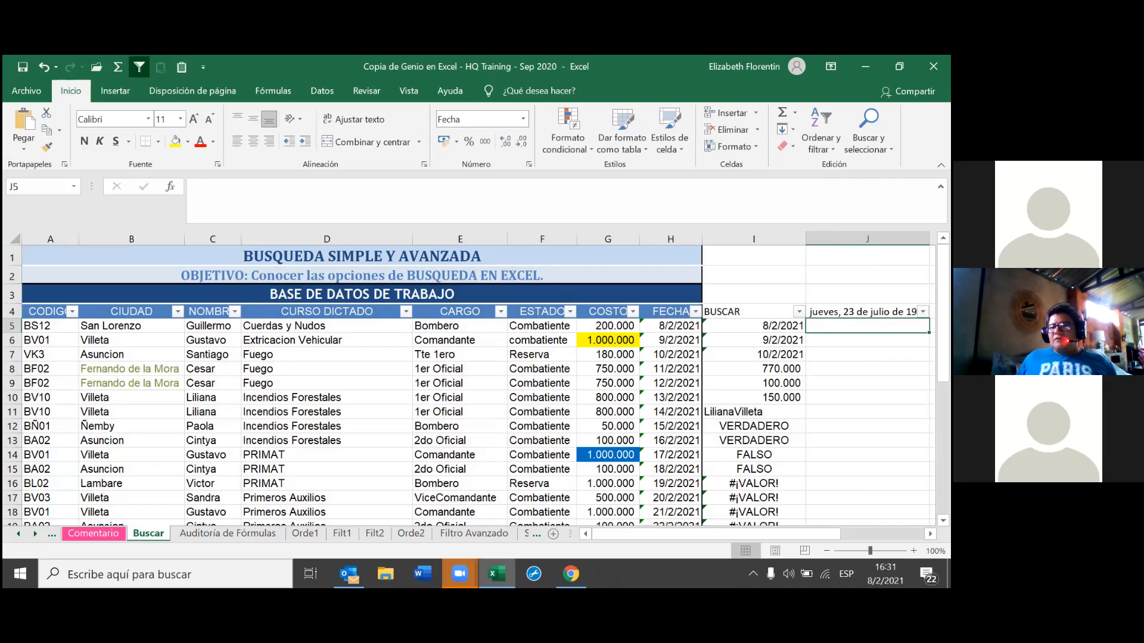
pyautogui.press('Up')
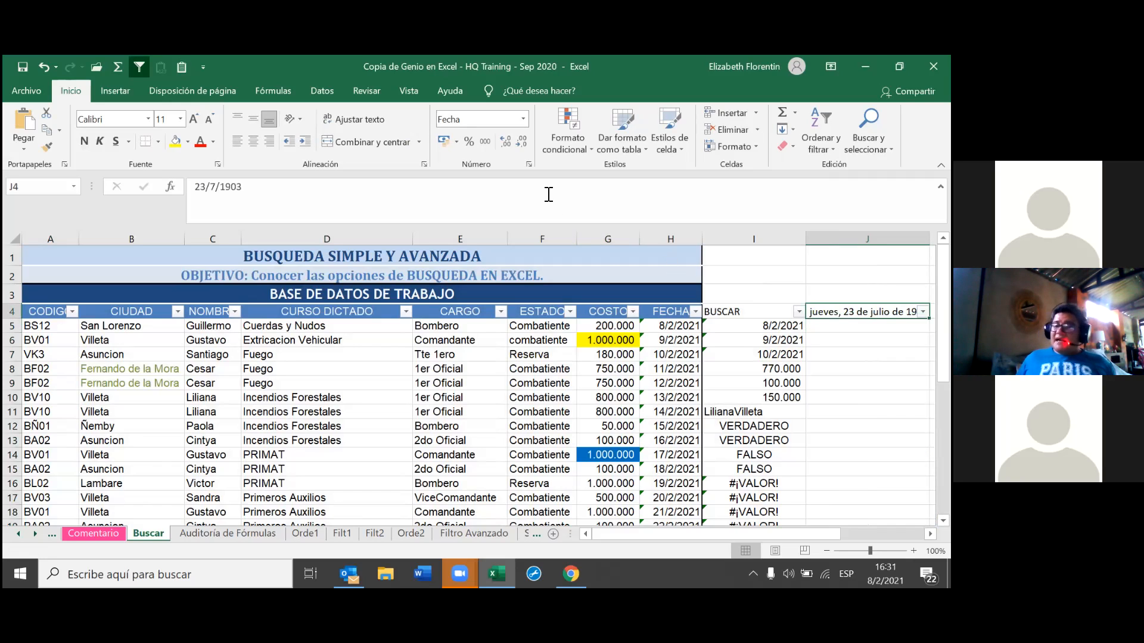
pyautogui.click(523, 119)
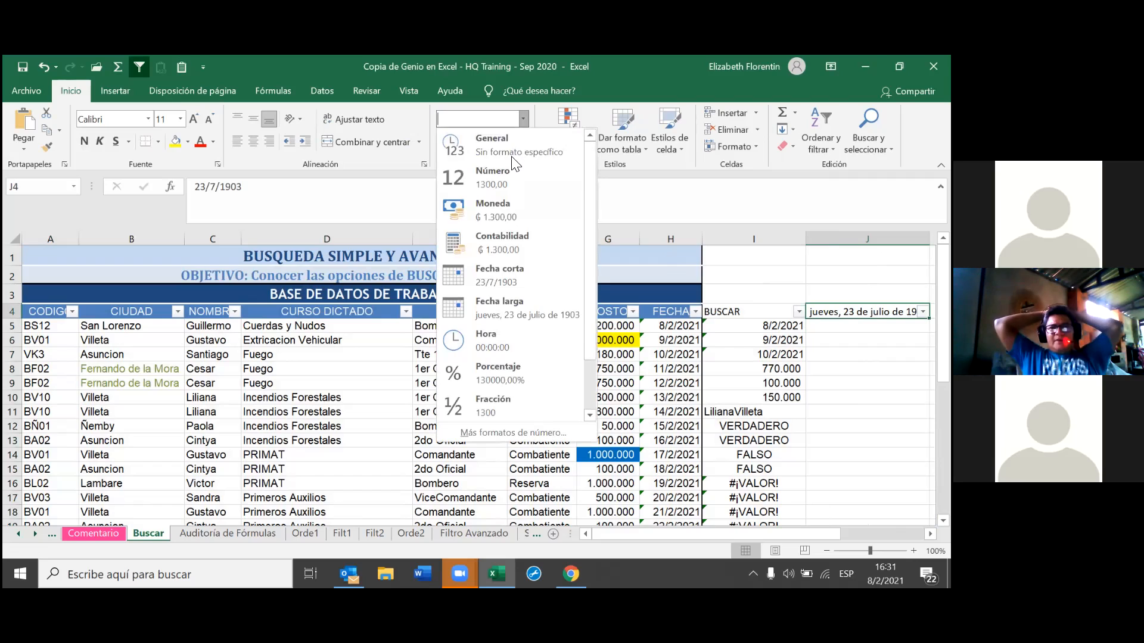
pyautogui.scroll(-1, 471, 400)
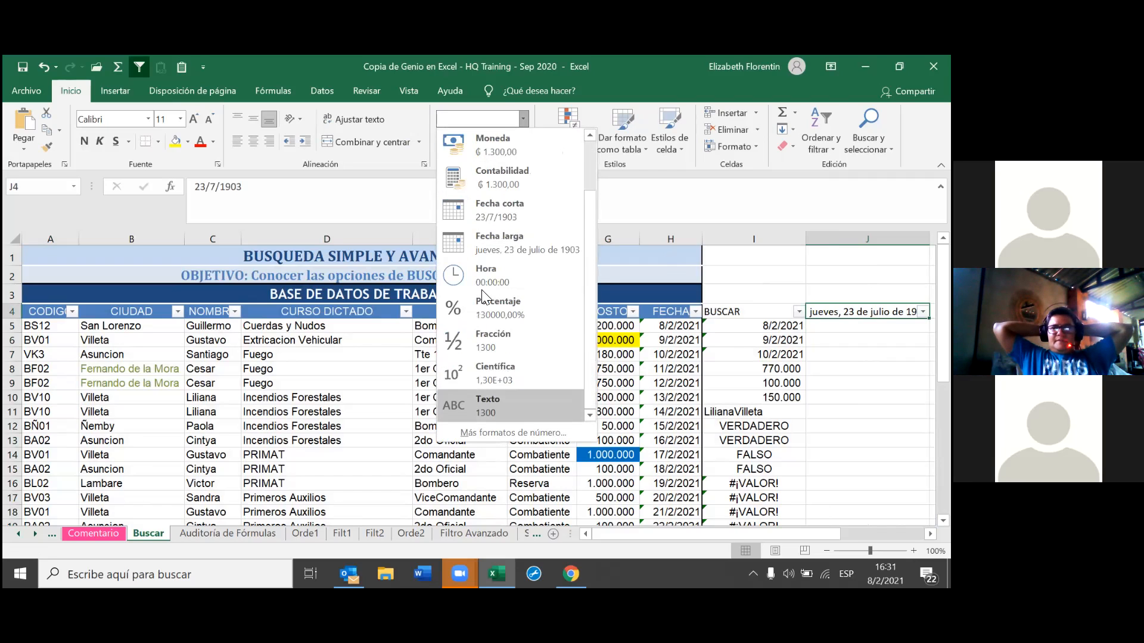
pyautogui.scroll(1, 476, 358)
pyautogui.click(515, 181)
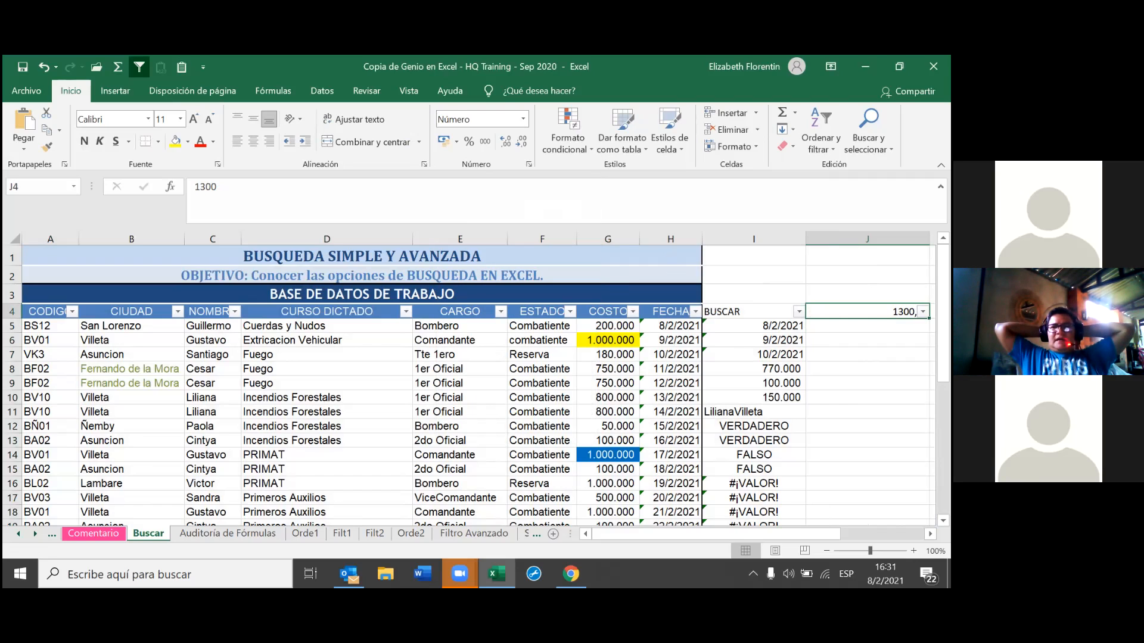
# Begin a formula in the empty cell J5, directly below the 1300 value
pyautogui.click(868, 369)
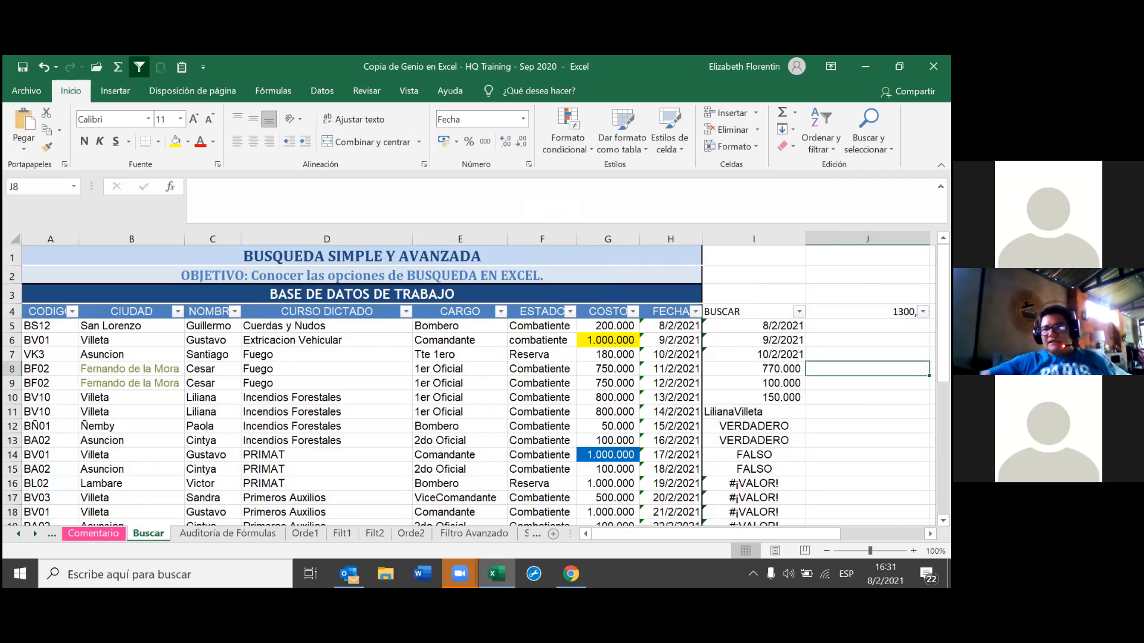
pyautogui.click(868, 311)
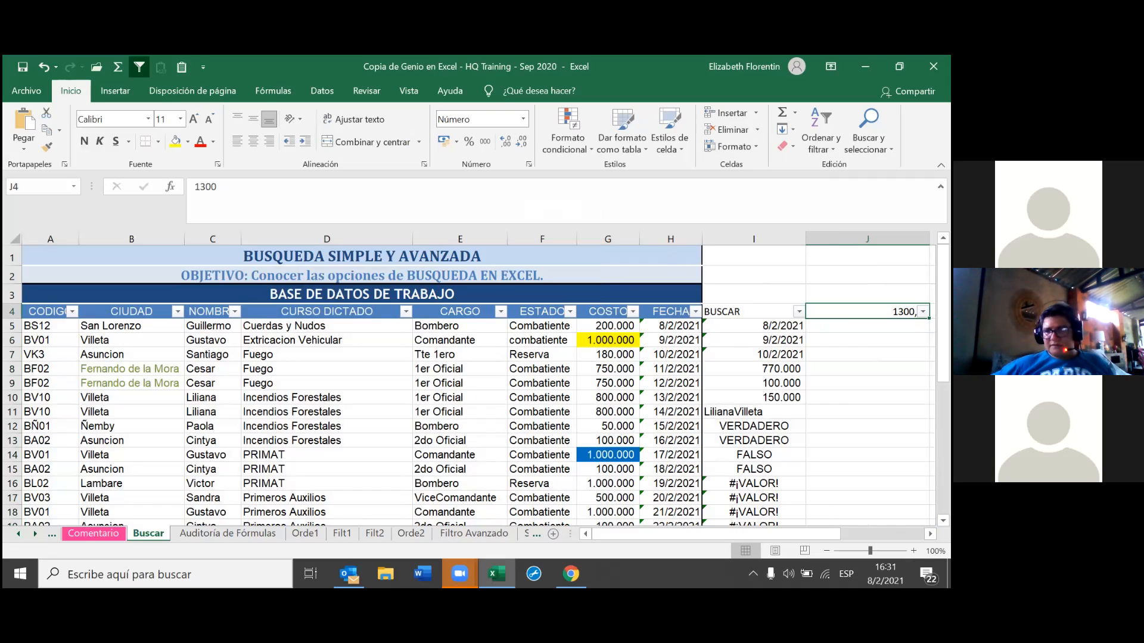
pyautogui.click(867, 326)
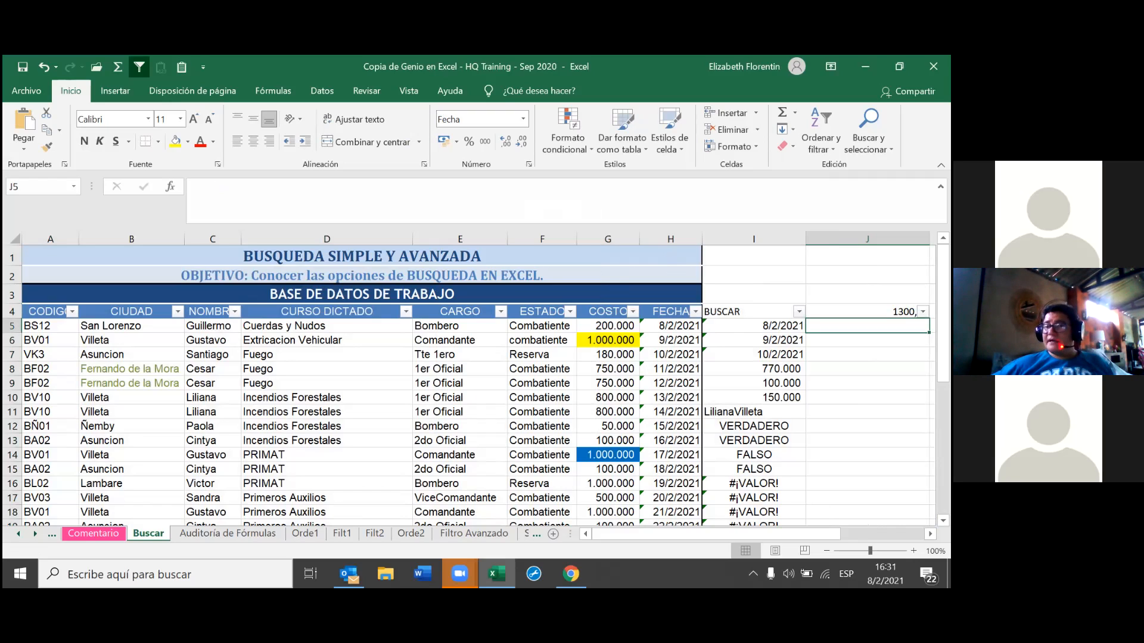
pyautogui.write('=')
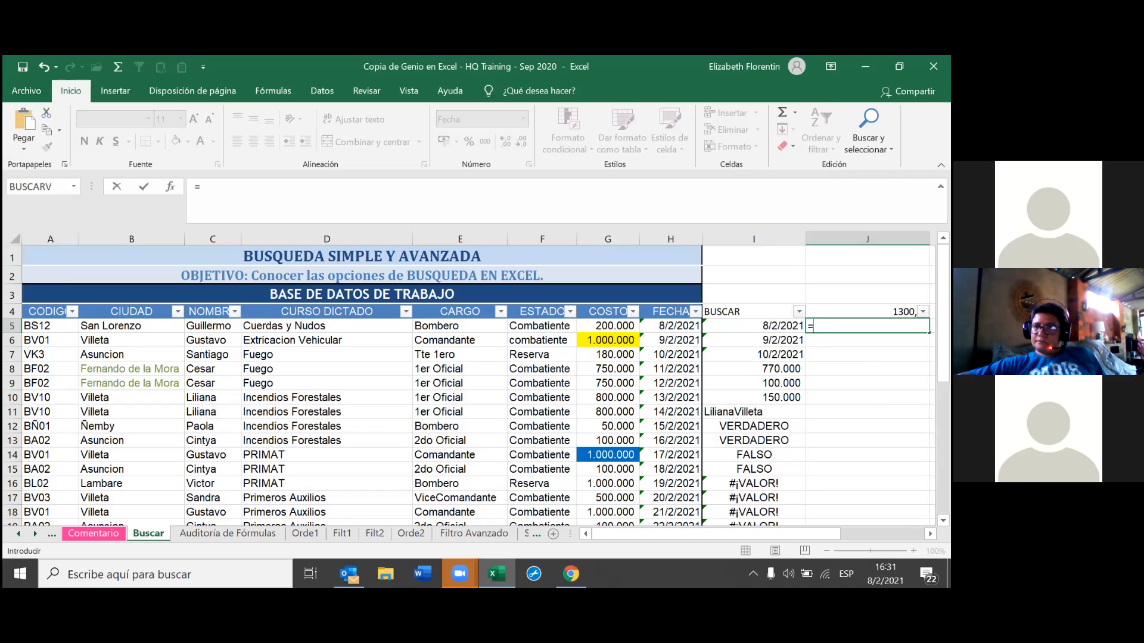
pyautogui.write('2')
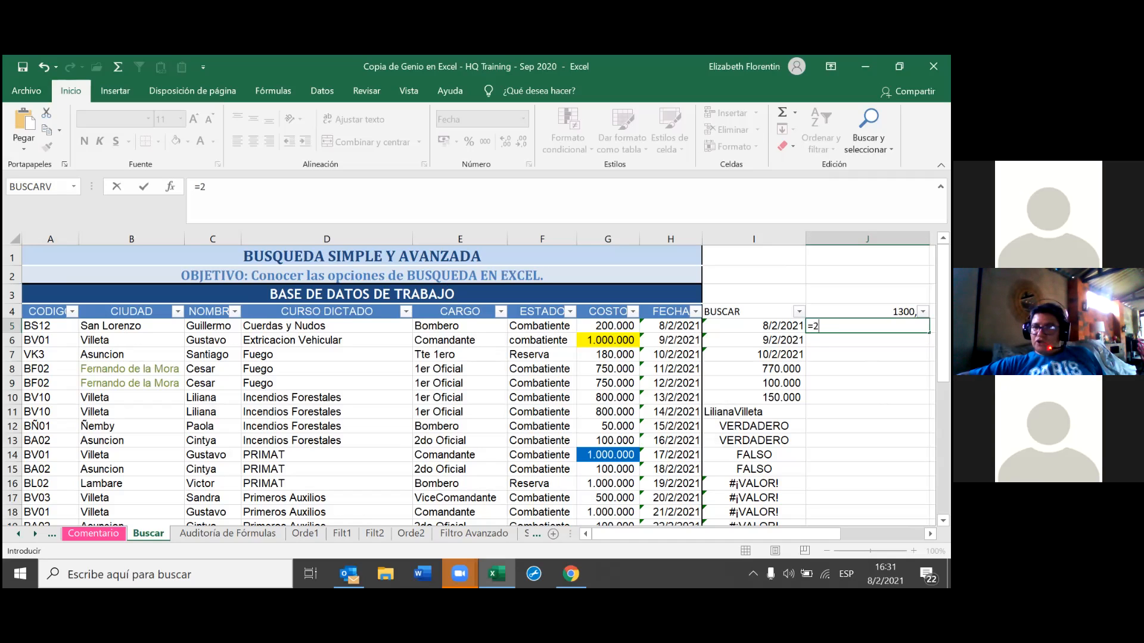
pyautogui.write('00000')
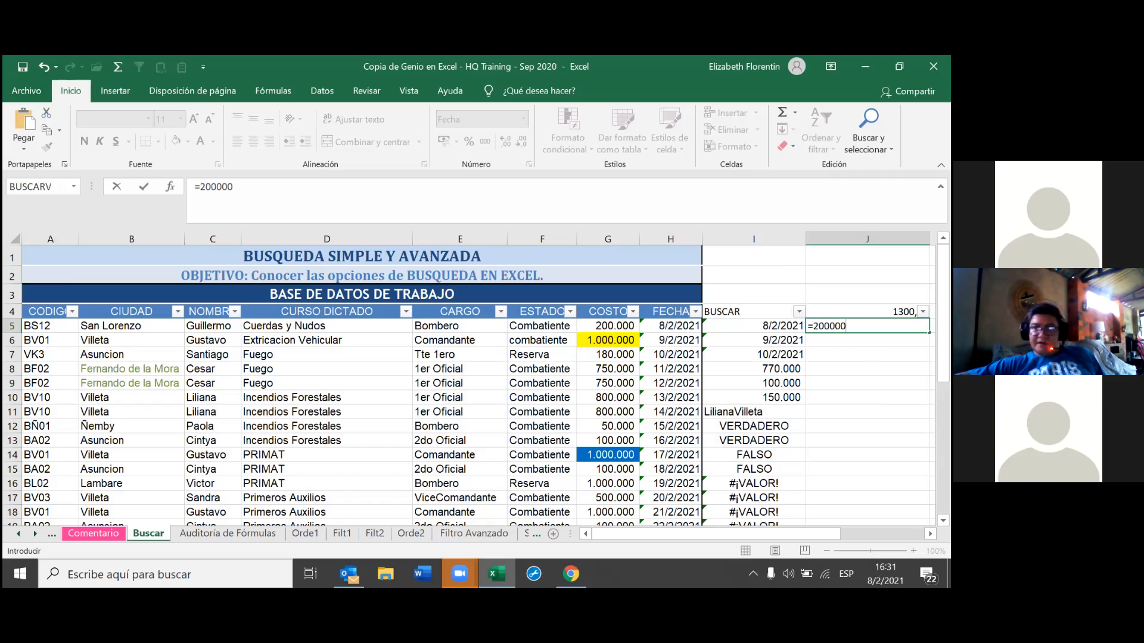
pyautogui.press('BackSpace')
pyautogui.press('BackSpace')
pyautogui.press('BackSpace')
pyautogui.press('BackSpace')
pyautogui.press('BackSpace')
pyautogui.press('BackSpace')
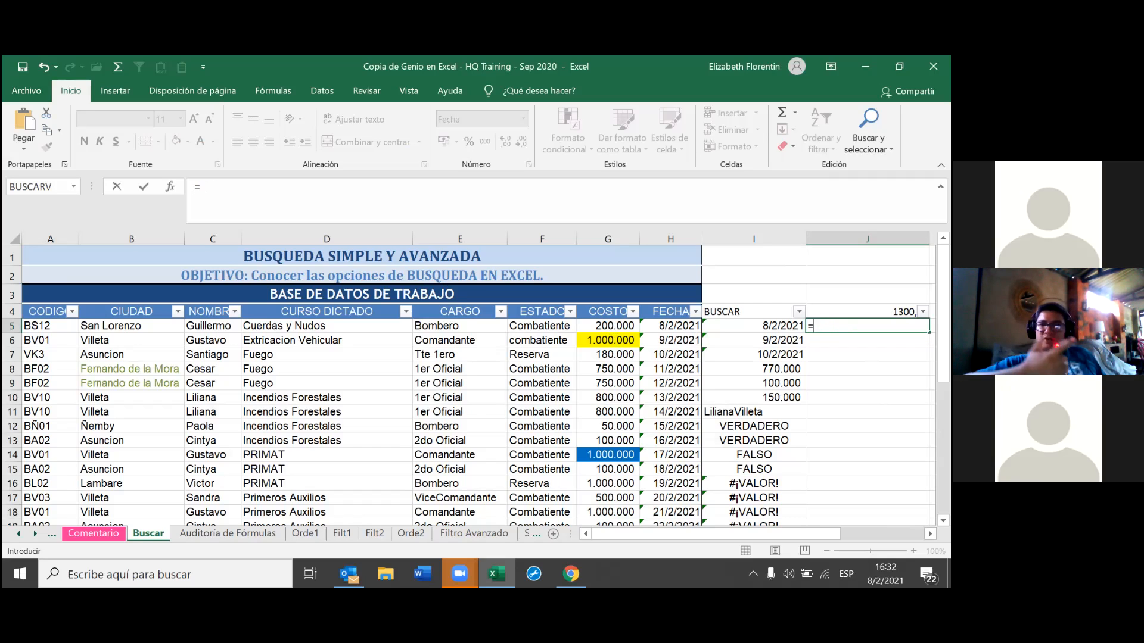
# Complete the formula in cell J5 as =G5*J4, multiplying the first row's cost by the value in J4
pyautogui.click(605, 326)
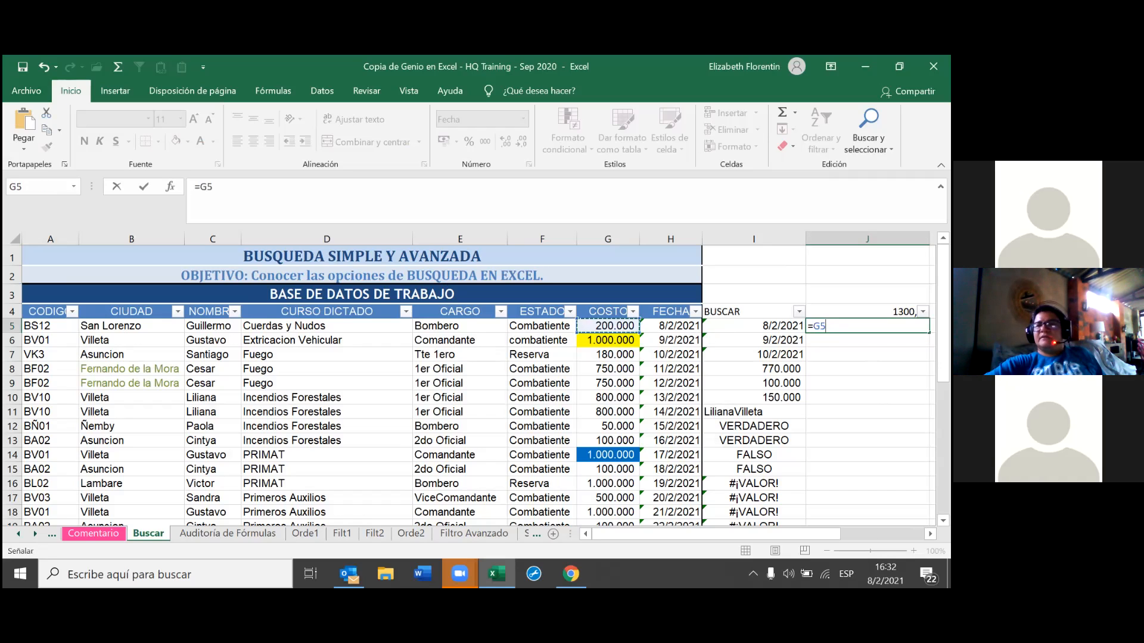
pyautogui.write('******')
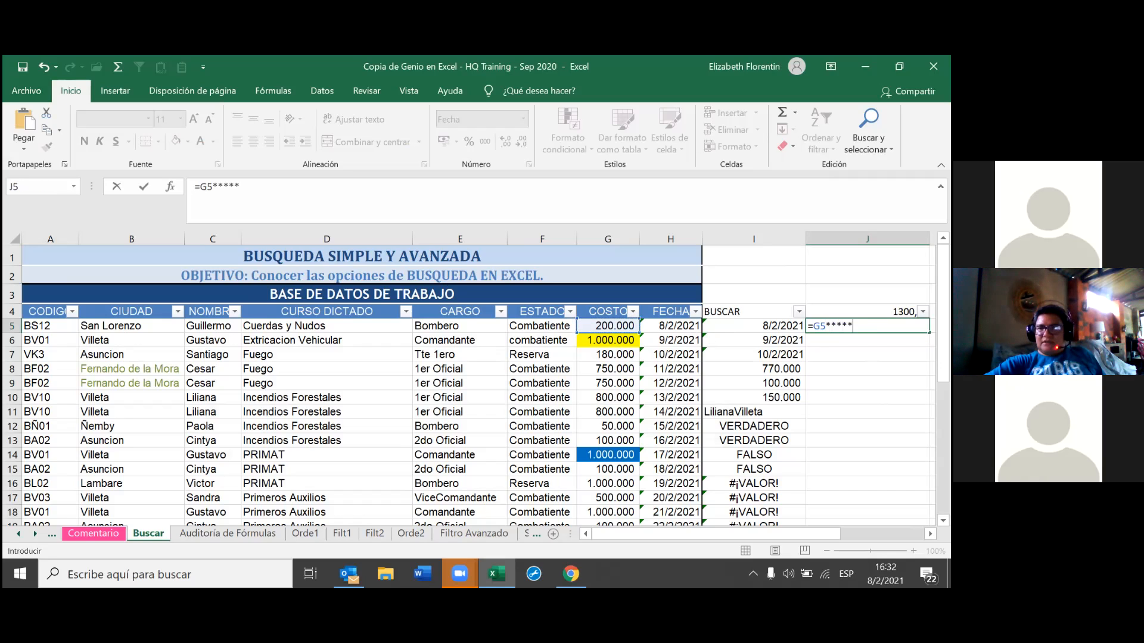
pyautogui.press('BackSpace')
pyautogui.press('BackSpace')
pyautogui.press('BackSpace')
pyautogui.press('BackSpace')
pyautogui.press('BackSpace')
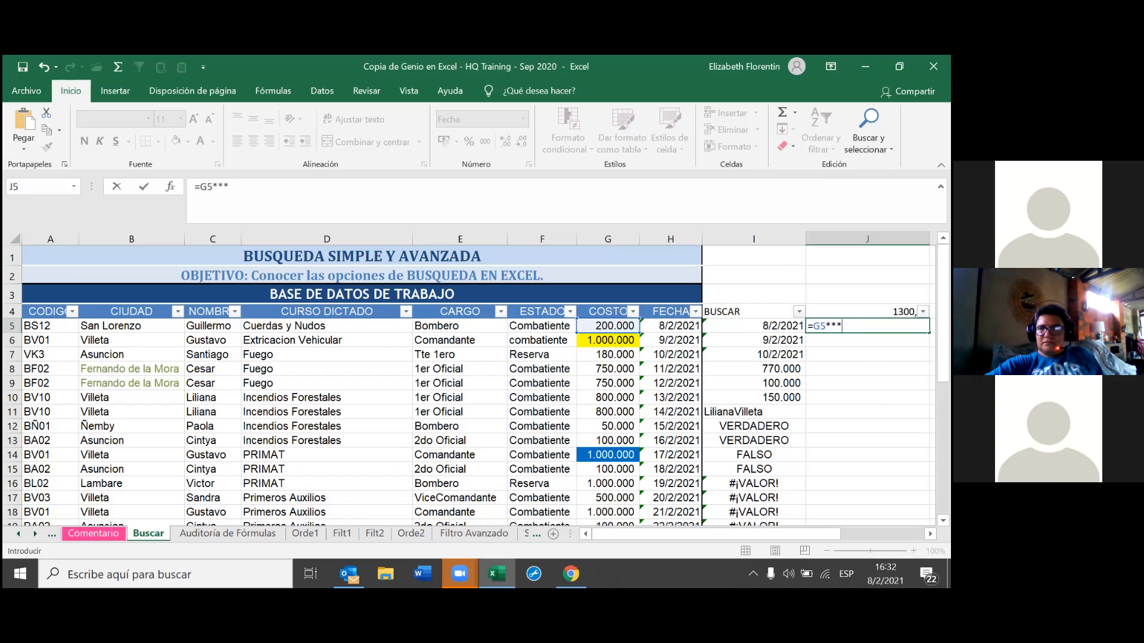
pyautogui.write('I5')
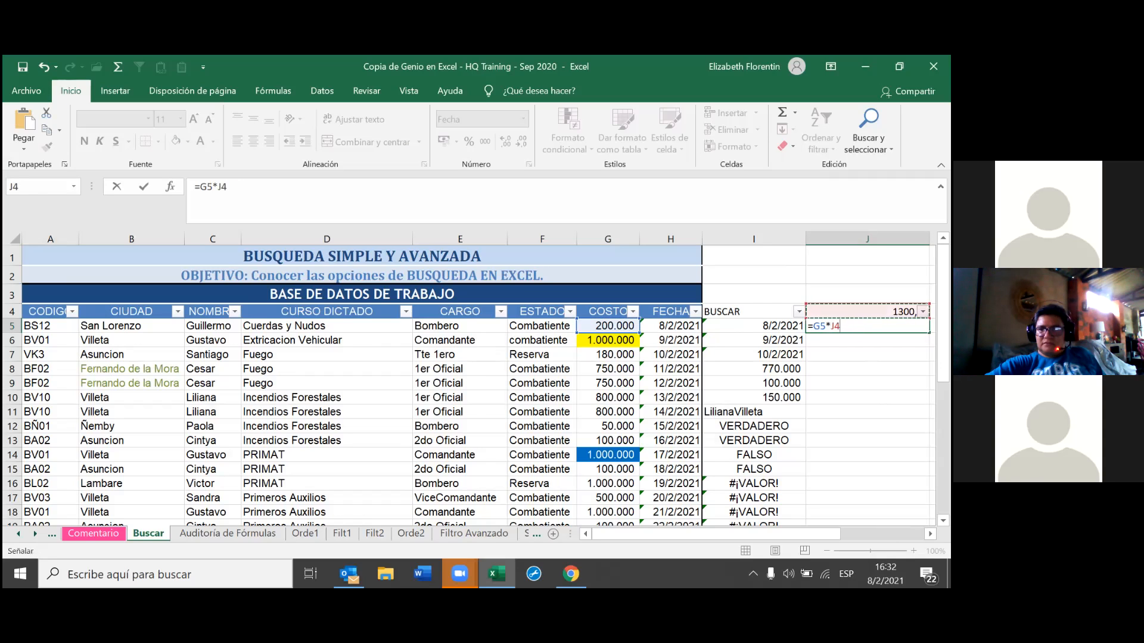
pyautogui.press('Return')
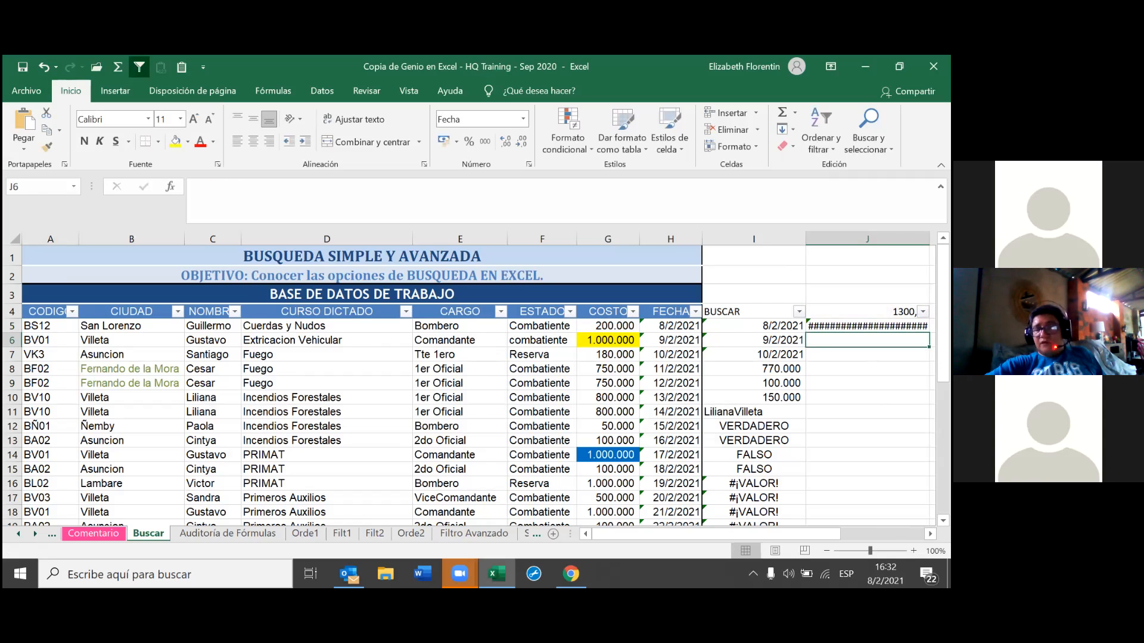
pyautogui.moveTo(929, 239); pyautogui.dragTo(930, 239)
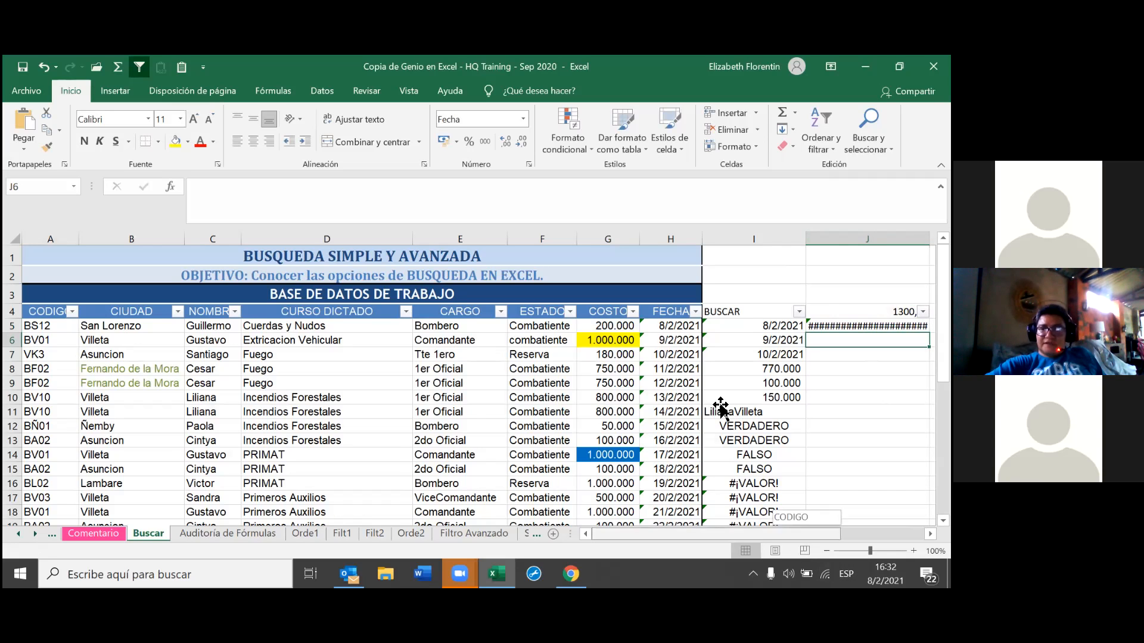
# Set the number format of cell J5 to Número and apply the thousands separator style to the whole of column J
pyautogui.hscroll(3, 721, 410)
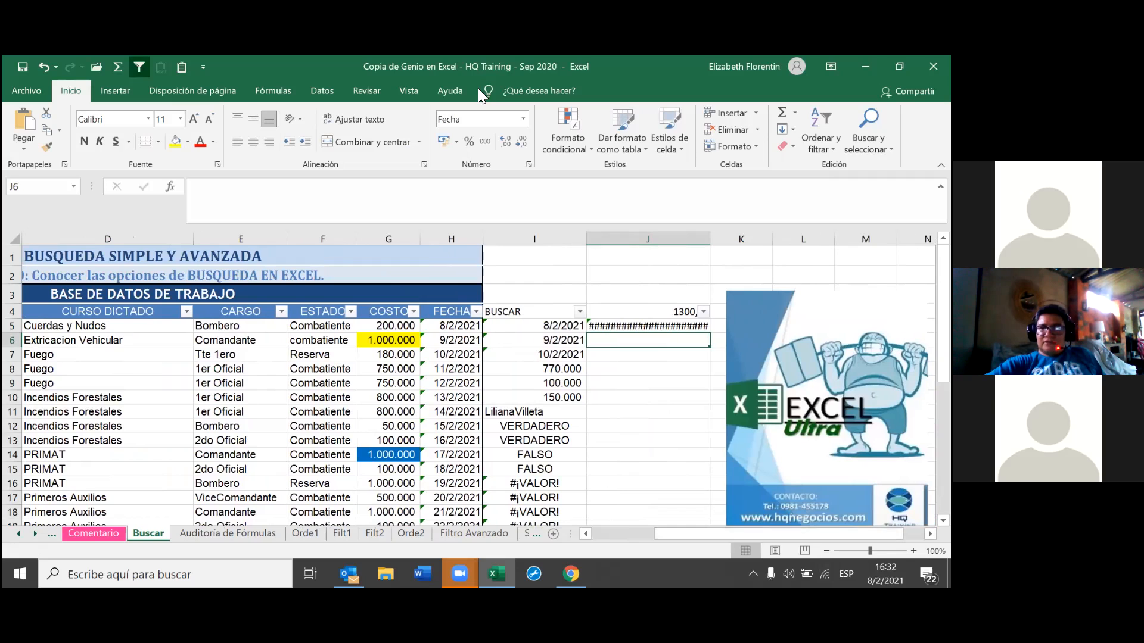
pyautogui.press('Up')
pyautogui.click(523, 119)
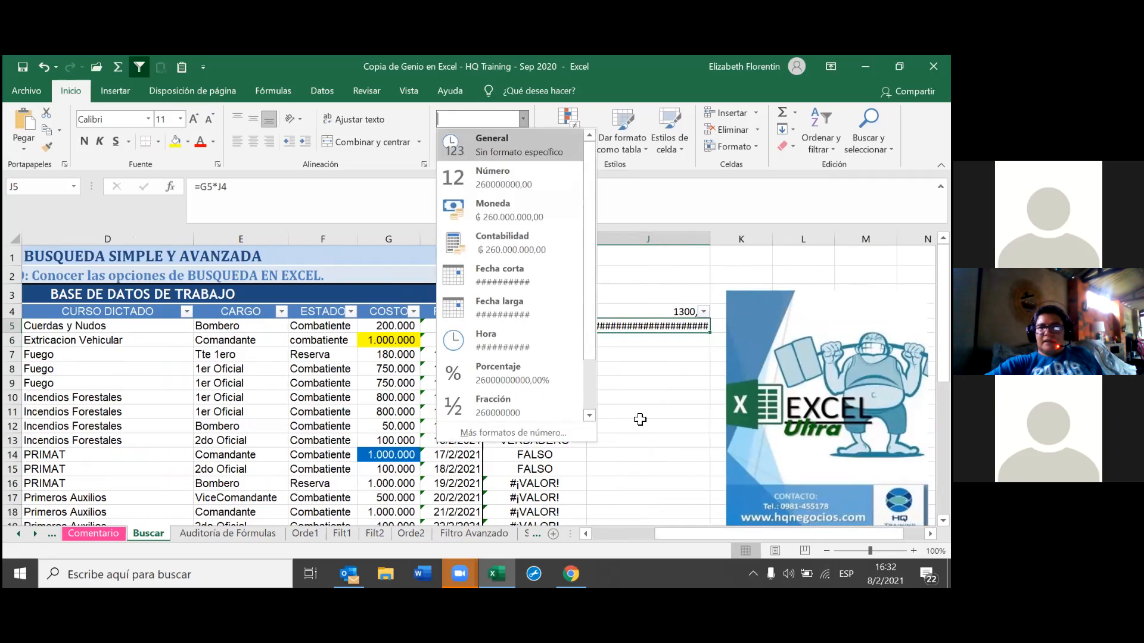
pyautogui.click(500, 176)
pyautogui.click(659, 421)
pyautogui.click(661, 327)
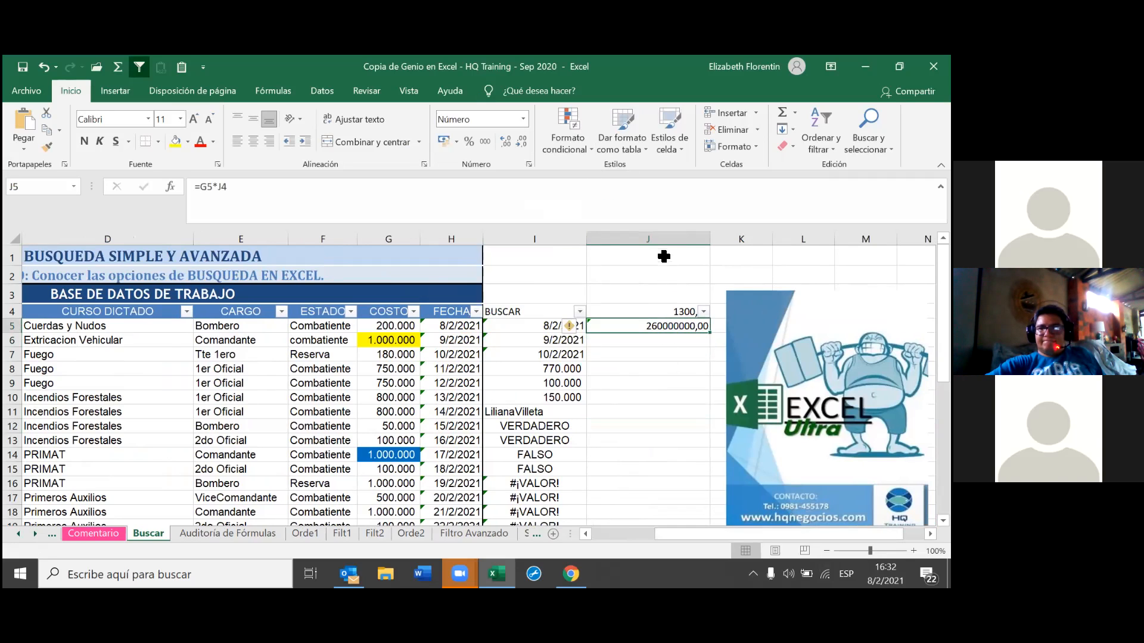
pyautogui.click(632, 238)
pyautogui.click(485, 141)
pyautogui.click(676, 409)
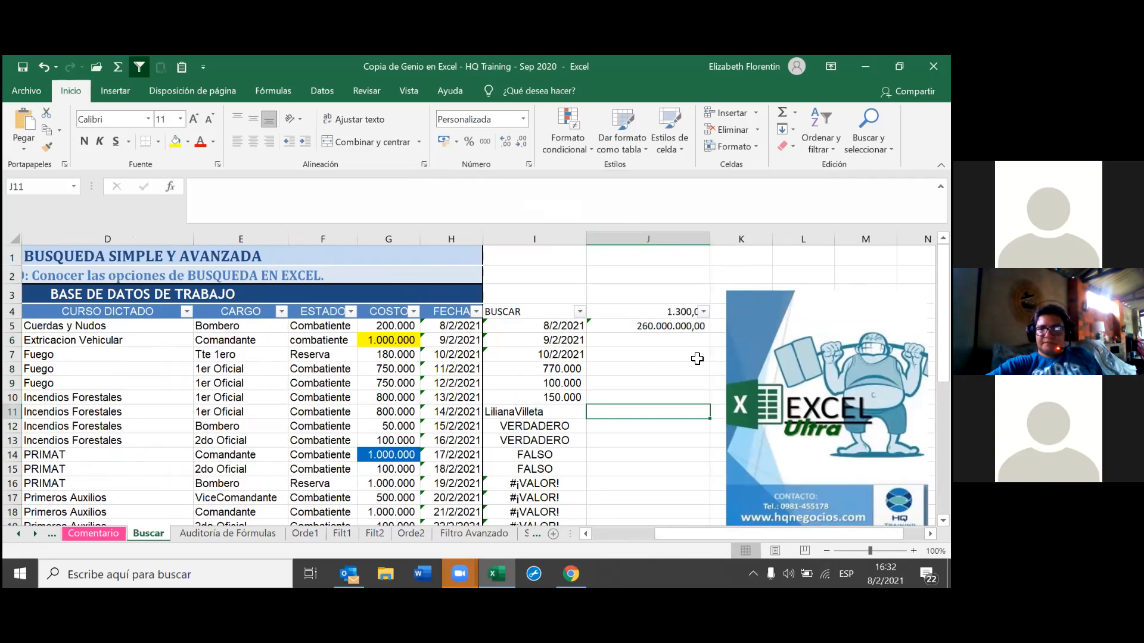
# Change the formula in J5 from multiplication to division so it reads =G5/J4
pyautogui.click(683, 330)
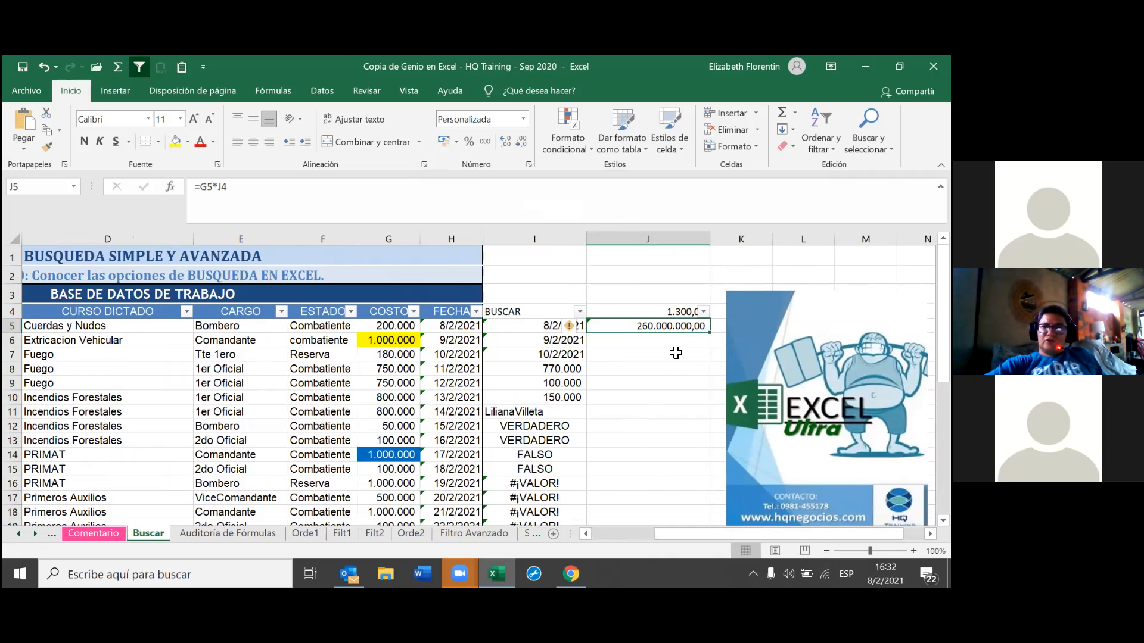
pyautogui.click(216, 187)
pyautogui.press('BackSpace')
pyautogui.write('/')
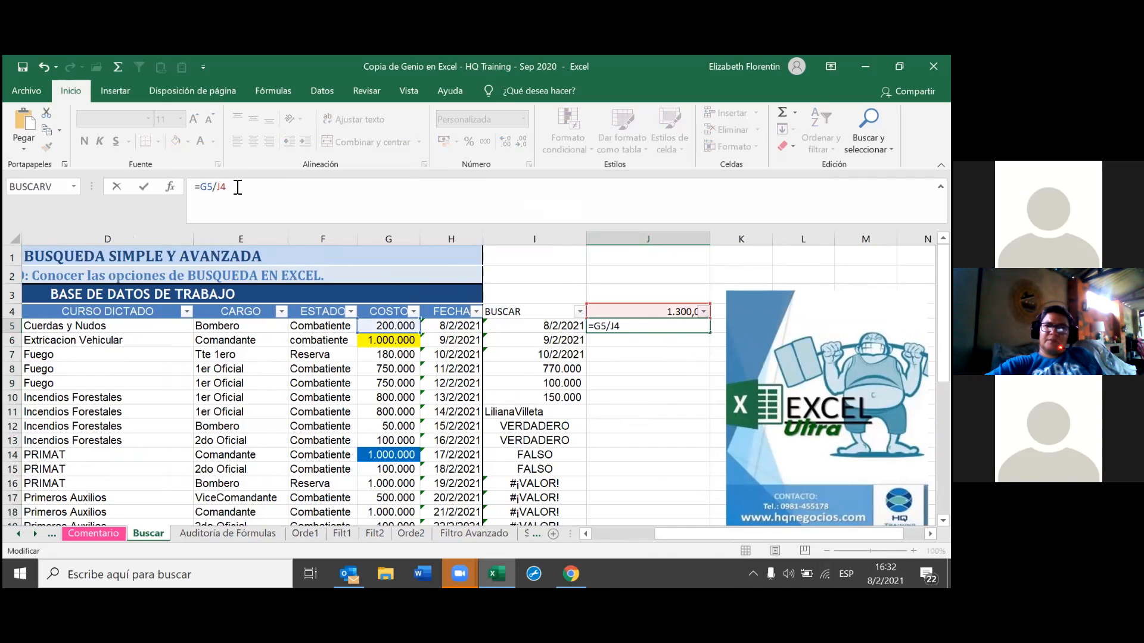
pyautogui.press('Return')
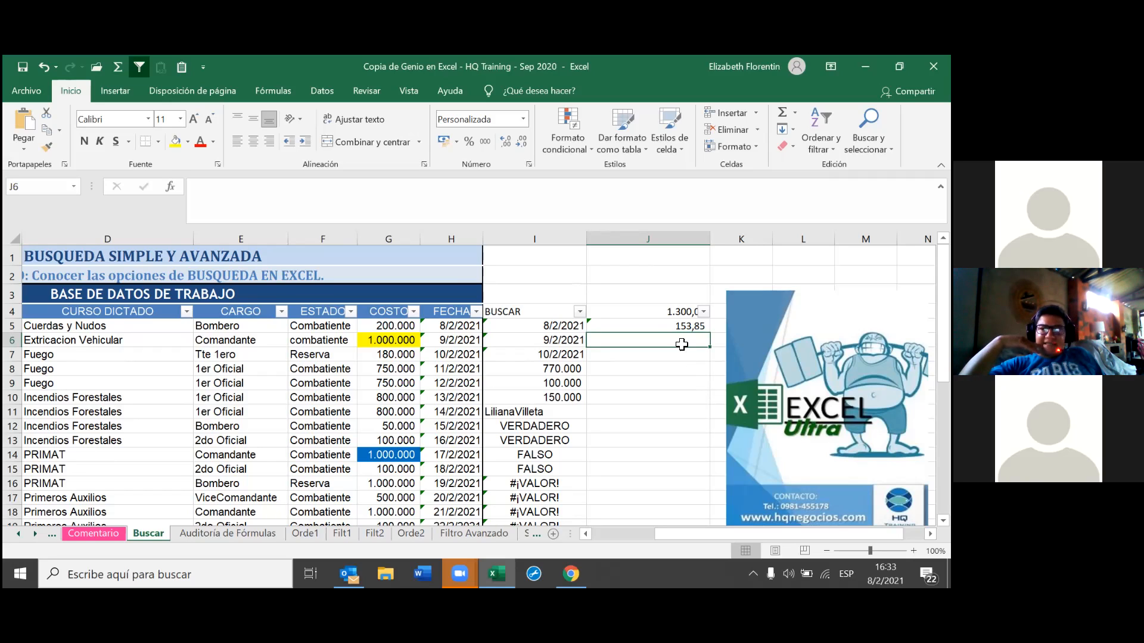
# Fill the relative formula in J5 down through cell J8
pyautogui.click(677, 326)
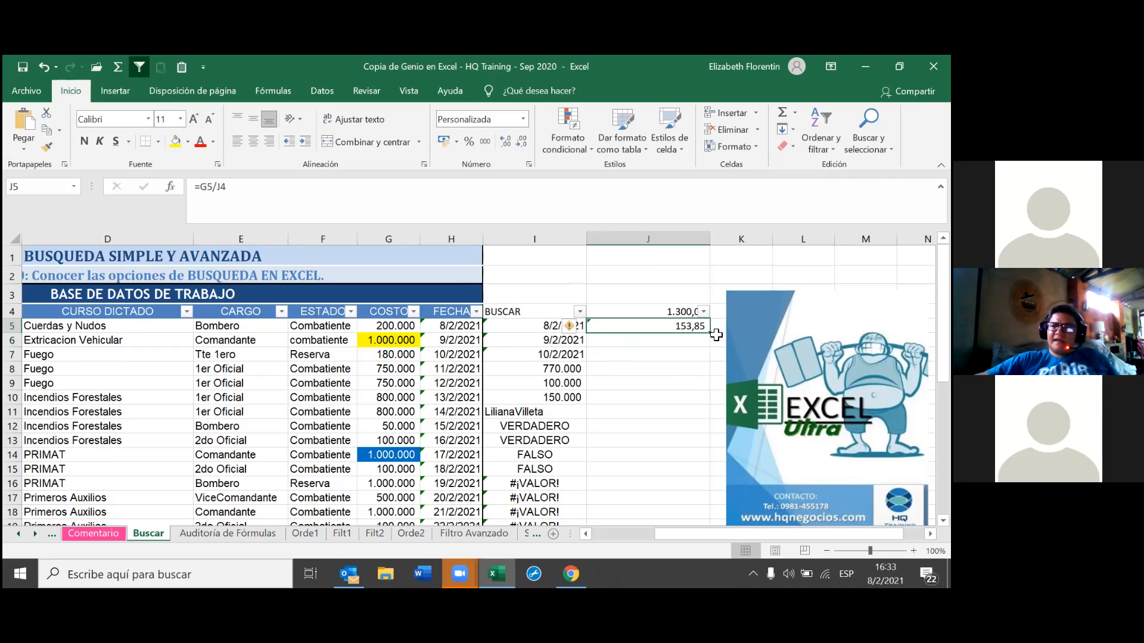
pyautogui.moveTo(712, 336); pyautogui.dragTo(710, 361)
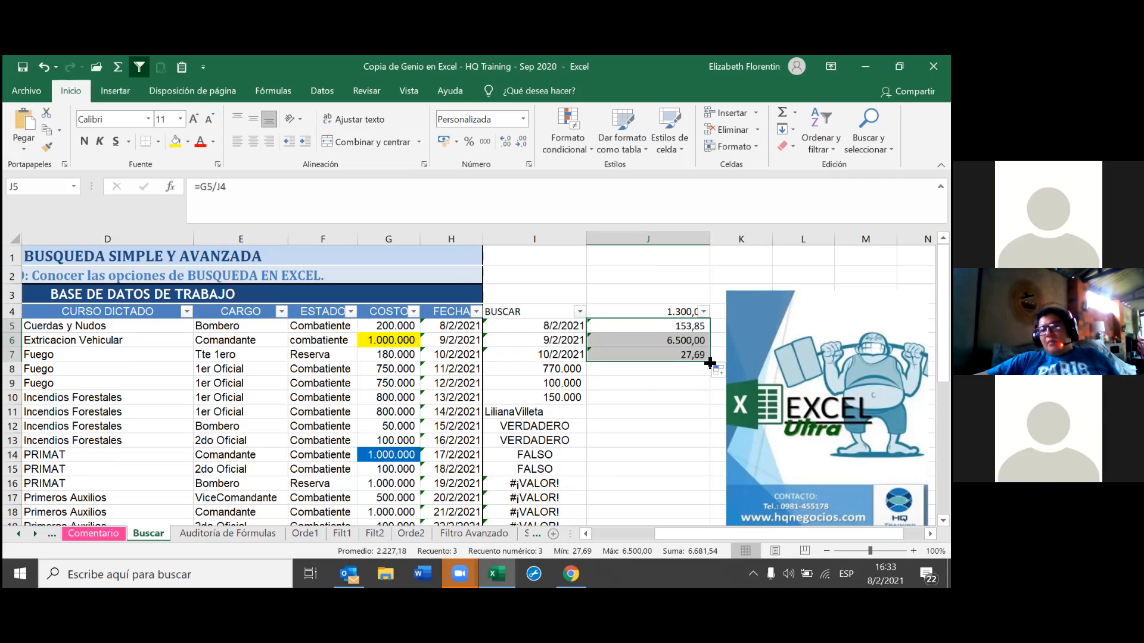
pyautogui.moveTo(710, 362); pyautogui.dragTo(712, 375)
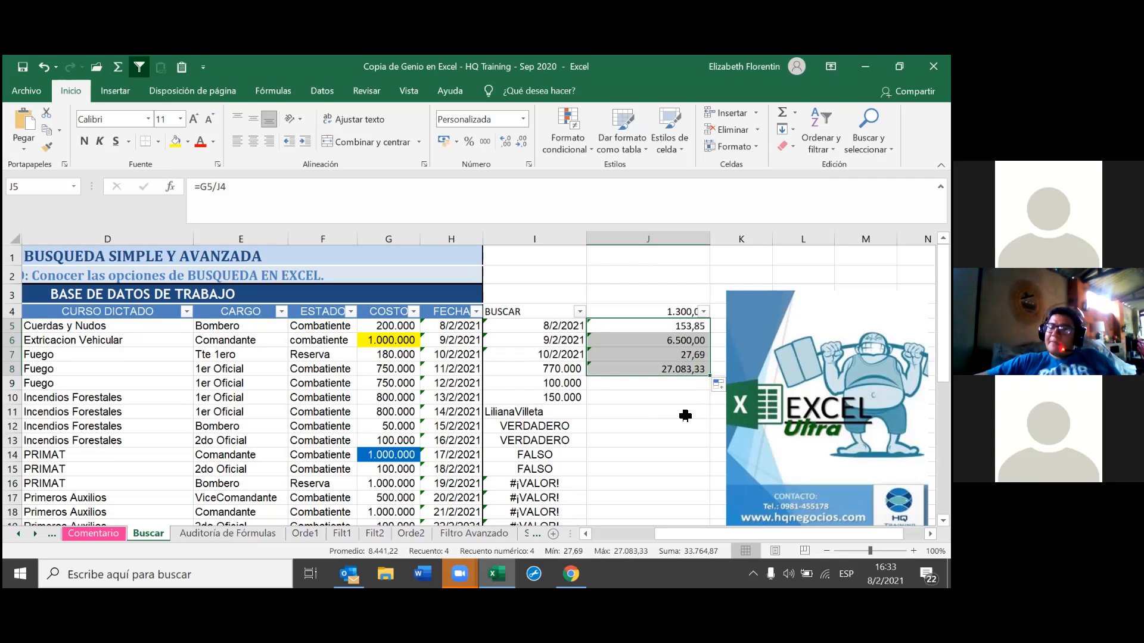
# Examine the cell references of the copied formula in J6 and return to the rate cell J4
pyautogui.click(653, 338)
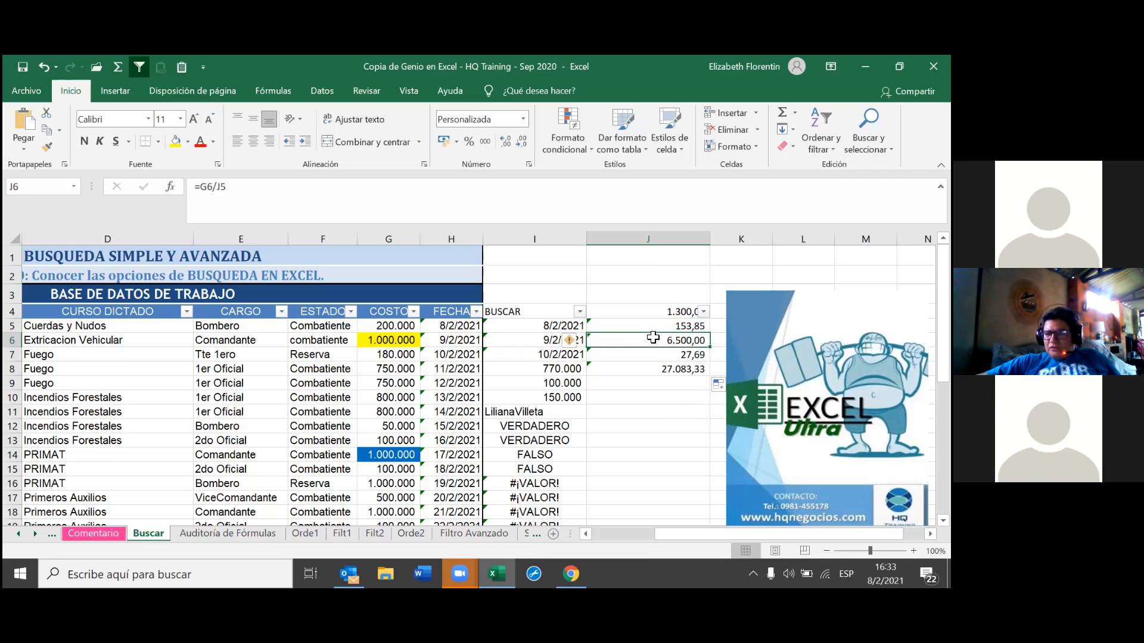
pyautogui.doubleClick(655, 343)
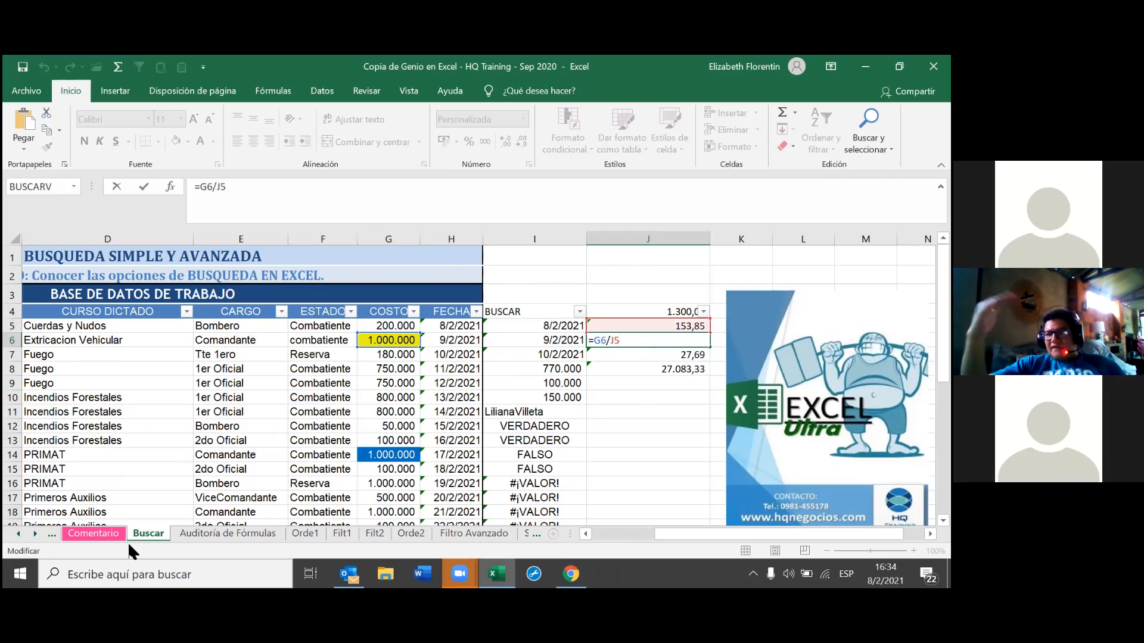
pyautogui.press('Return')
pyautogui.press('Up')
pyautogui.press('Up')
pyautogui.press('Up')
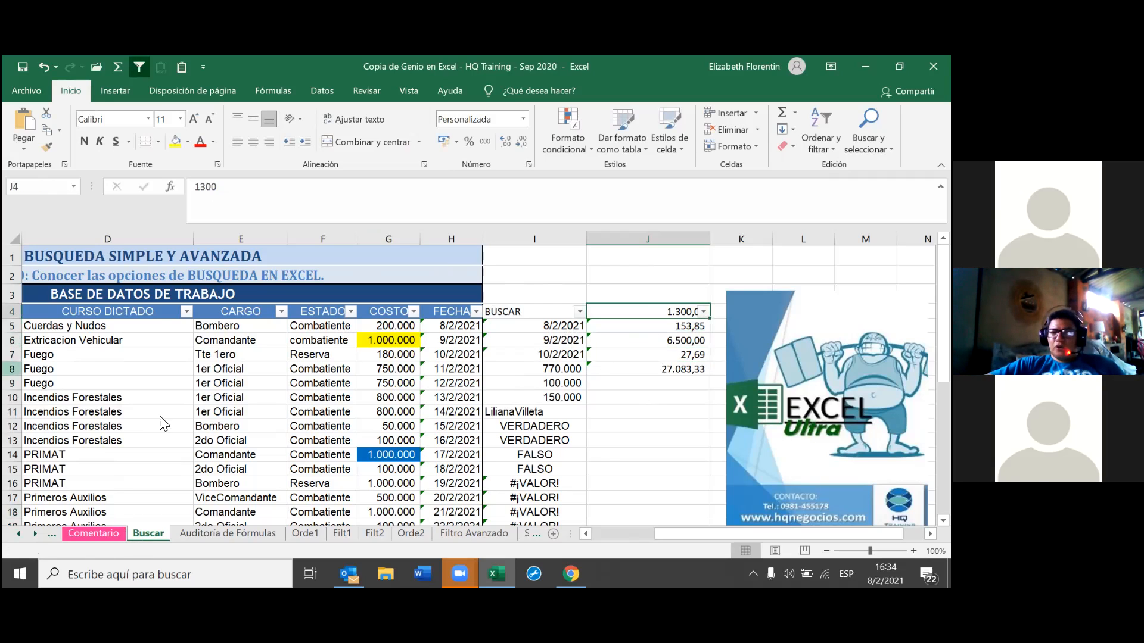
# Make the J4 reference in the J5 formula absolute so it reads =G5/$J$4
pyautogui.click(652, 329)
pyautogui.click(254, 198)
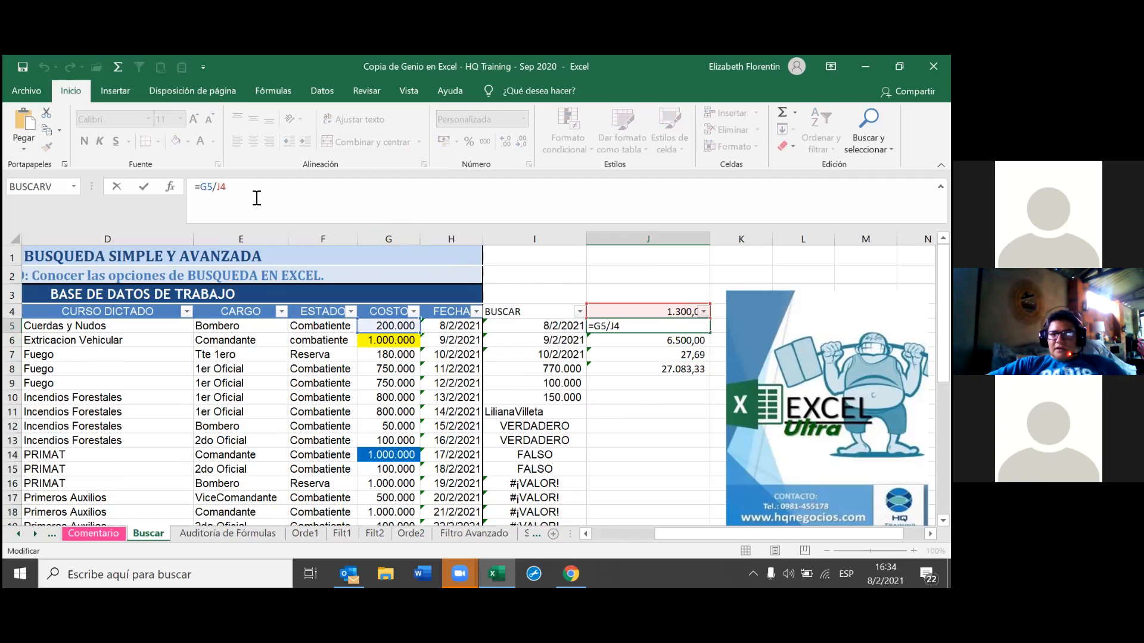
pyautogui.press('F4')
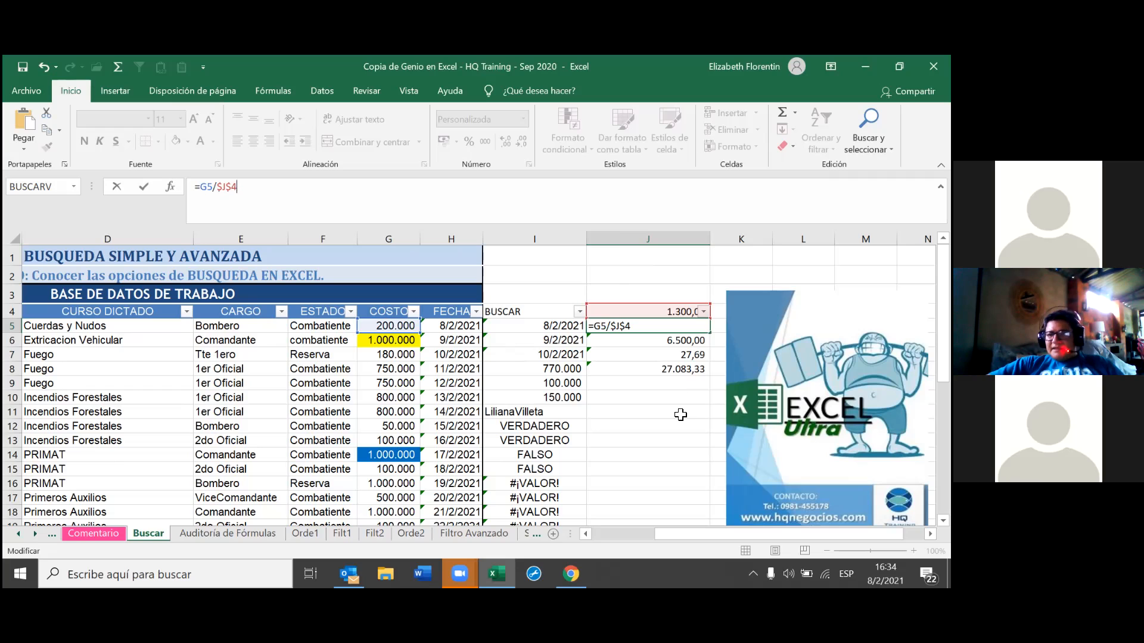
pyautogui.press('Return')
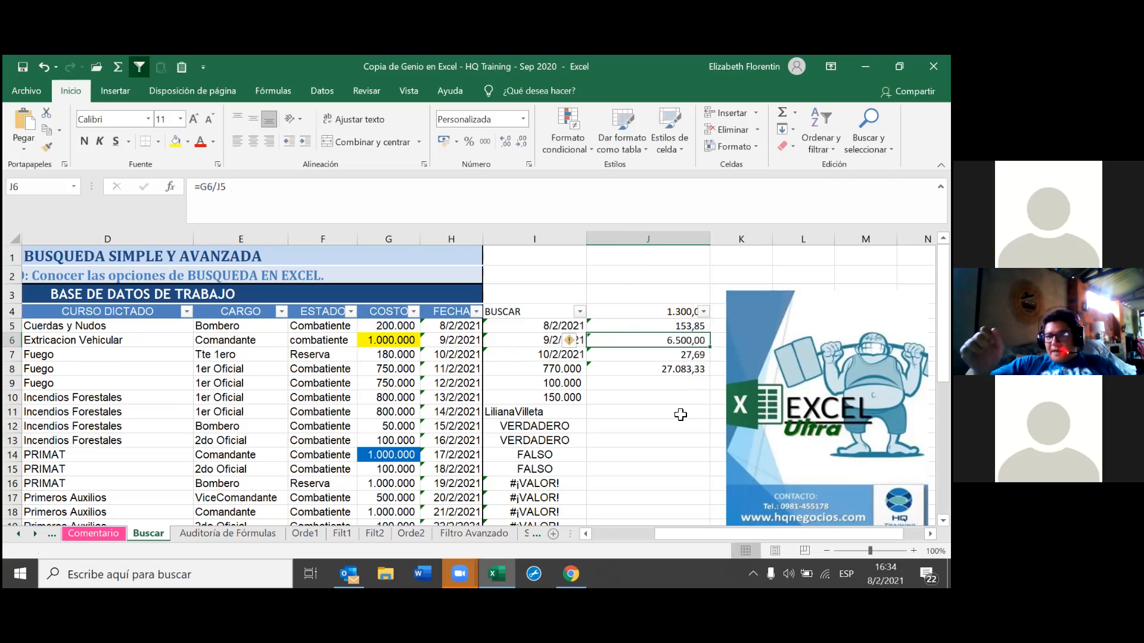
# Fill the J5 formula with the absolute reference down through J8 and check the copy in J6
pyautogui.click(691, 327)
pyautogui.moveTo(709, 333); pyautogui.dragTo(708, 374)
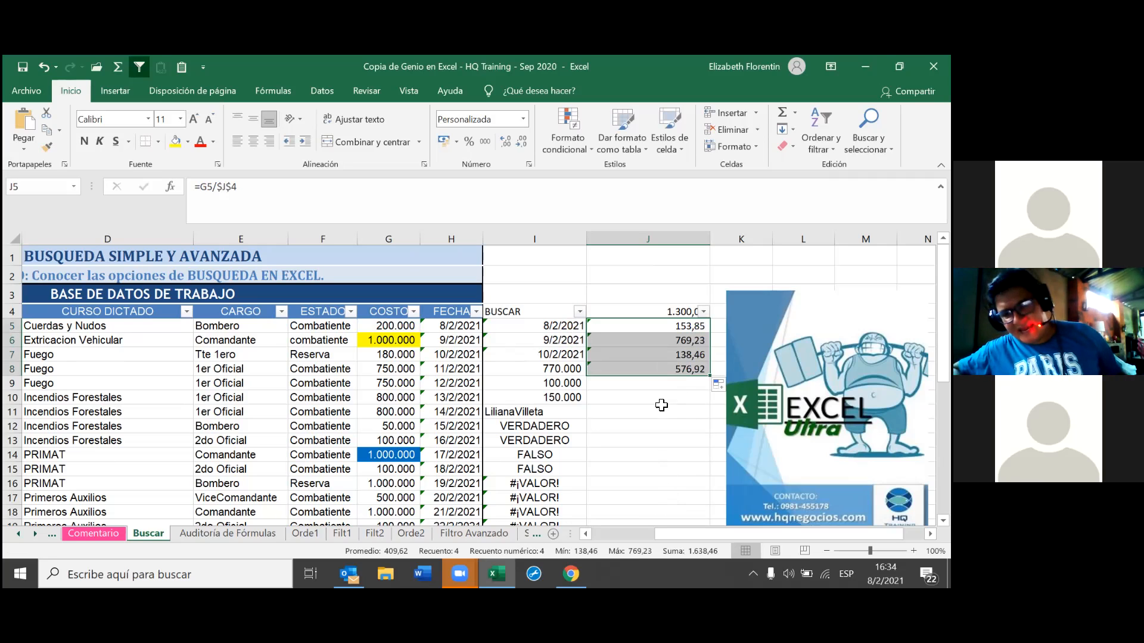
pyautogui.click(690, 341)
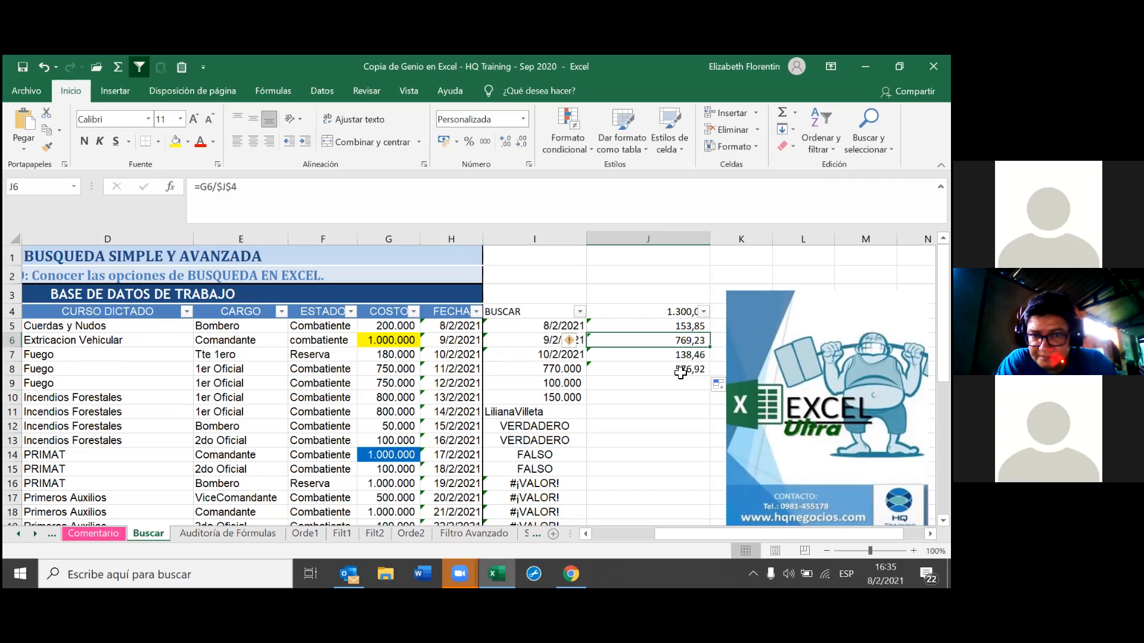
# Assign the name TCREAL, without a space, to cell J4 and reselect the cell to check its name
pyautogui.click(675, 307)
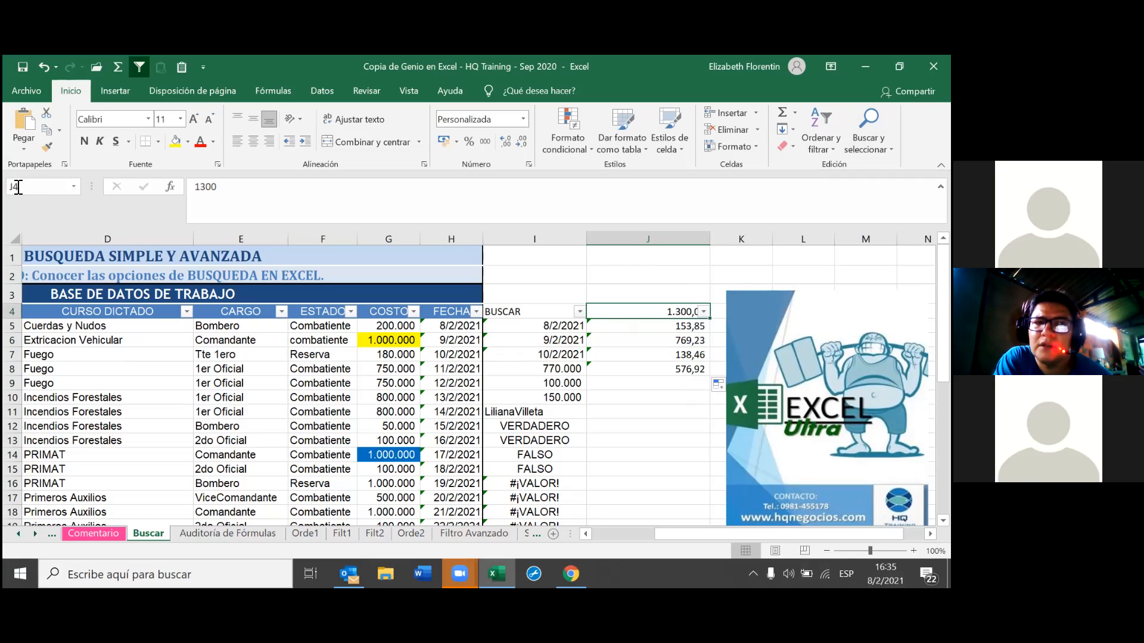
pyautogui.click(66, 188)
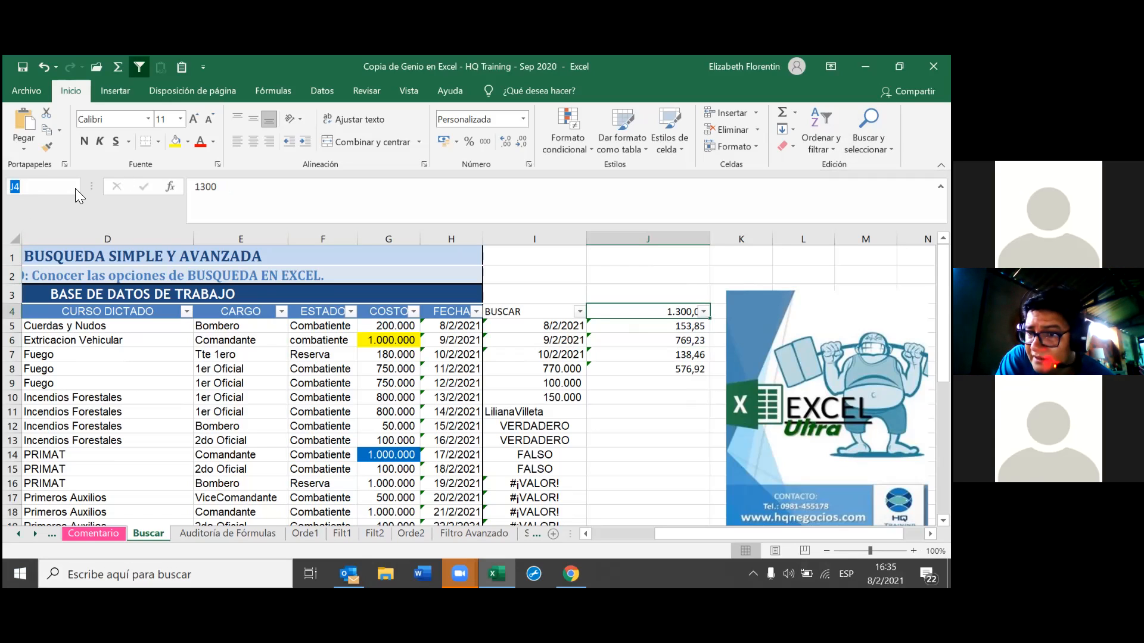
pyautogui.click(29, 188)
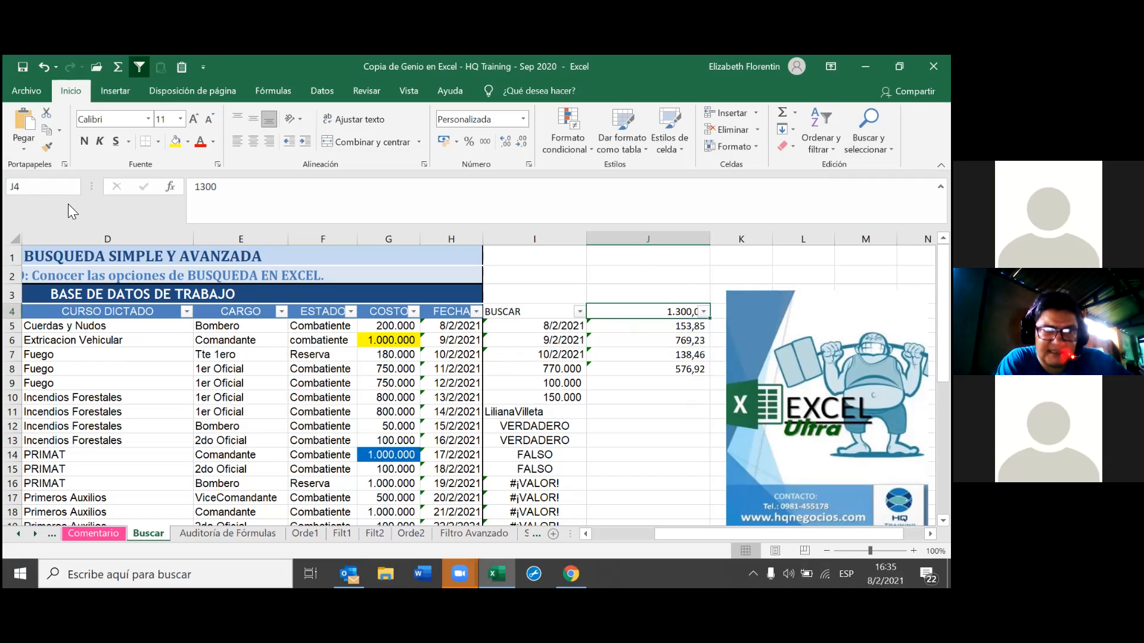
pyautogui.write('tc')
pyautogui.press('BackSpace')
pyautogui.press('BackSpace')
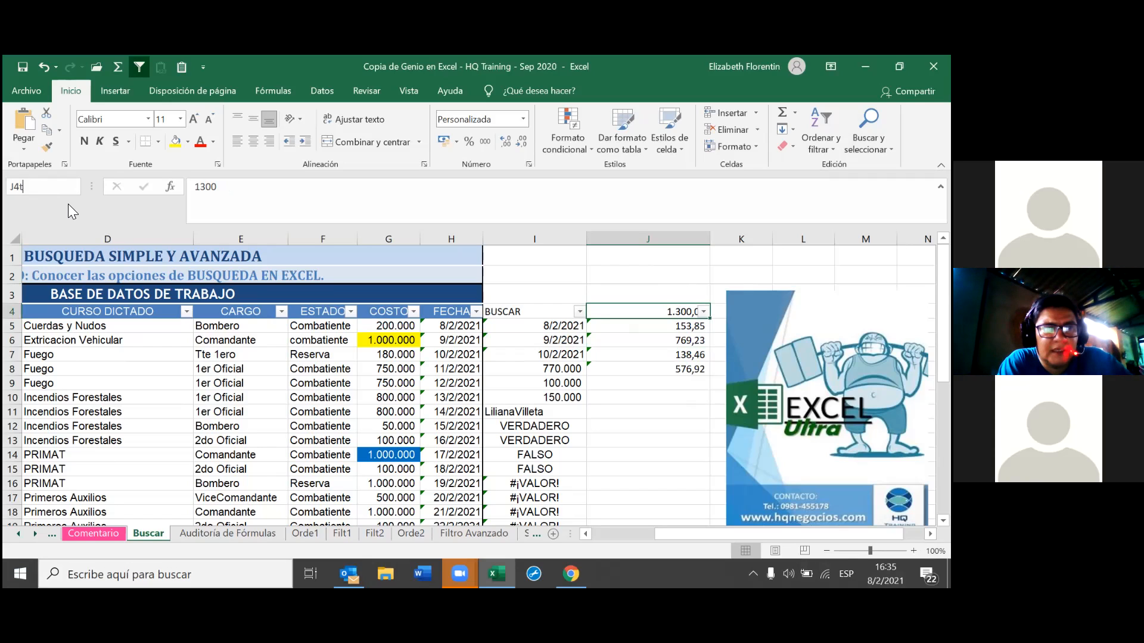
pyautogui.write('TCR')
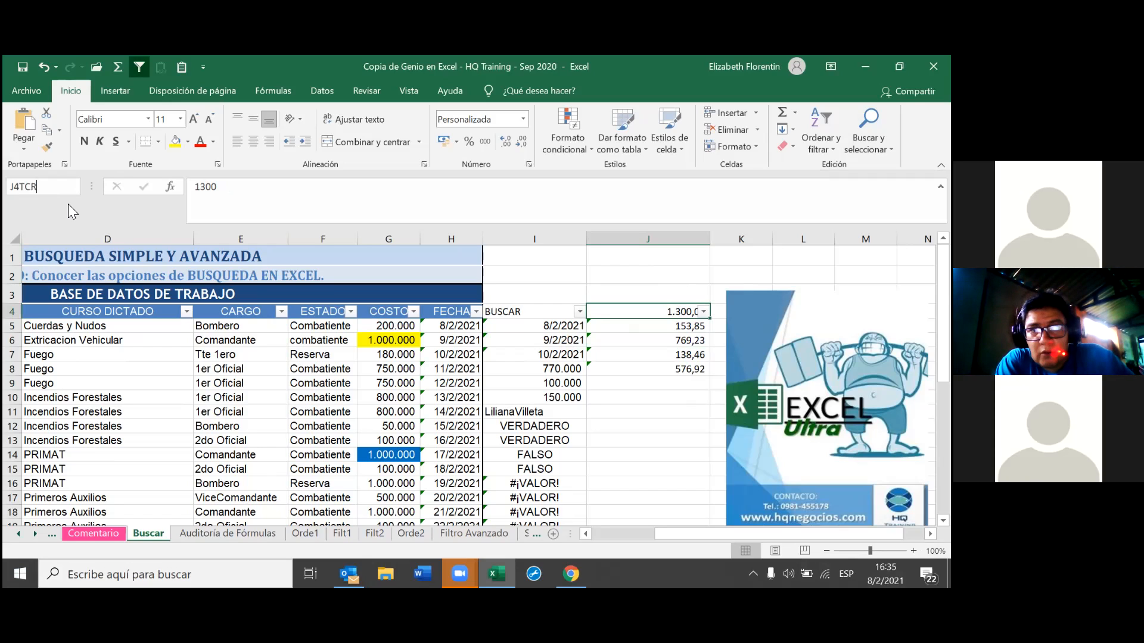
pyautogui.press('BackSpace')
pyautogui.press('BackSpace')
pyautogui.press('BackSpace')
pyautogui.press('BackSpace')
pyautogui.press('BackSpace')
pyautogui.write('TC')
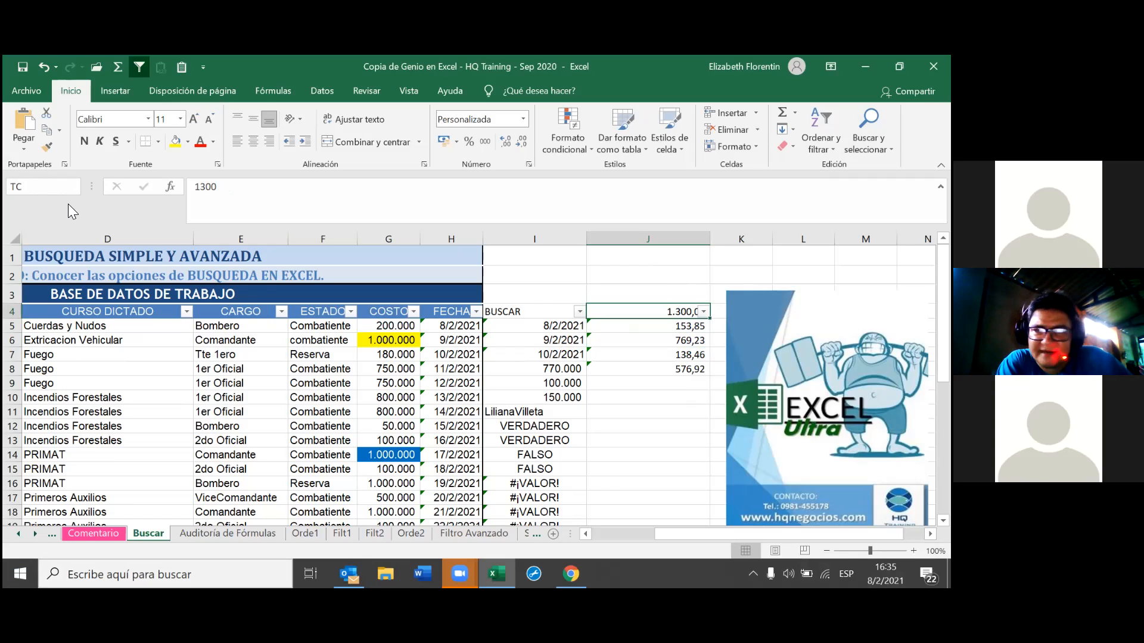
pyautogui.write(' REAL')
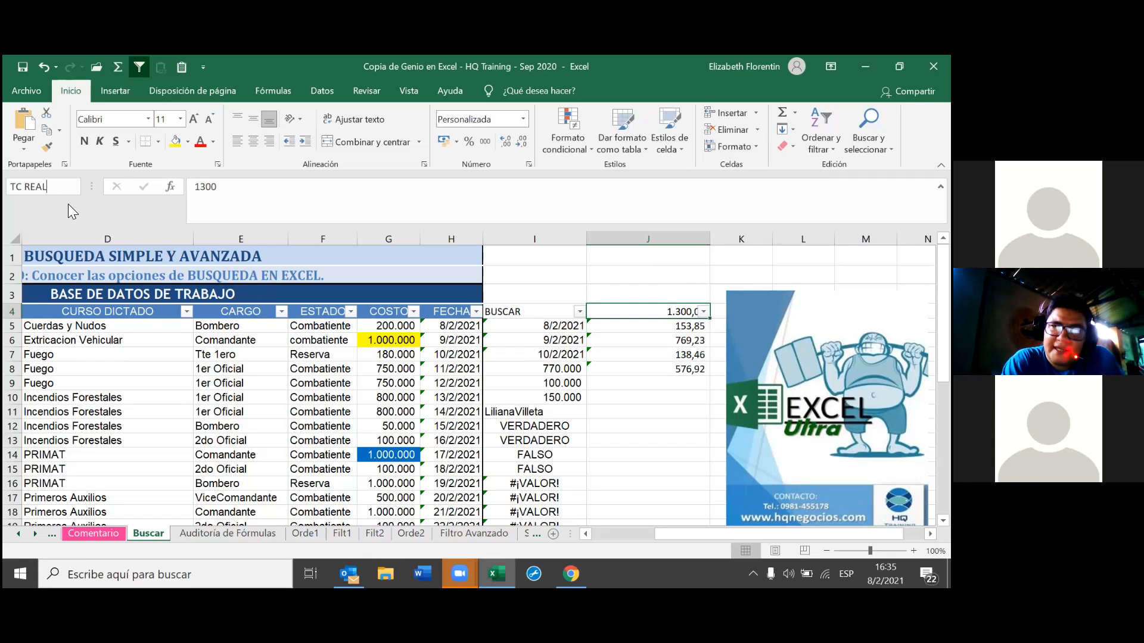
pyautogui.click(27, 187)
pyautogui.press('BackSpace')
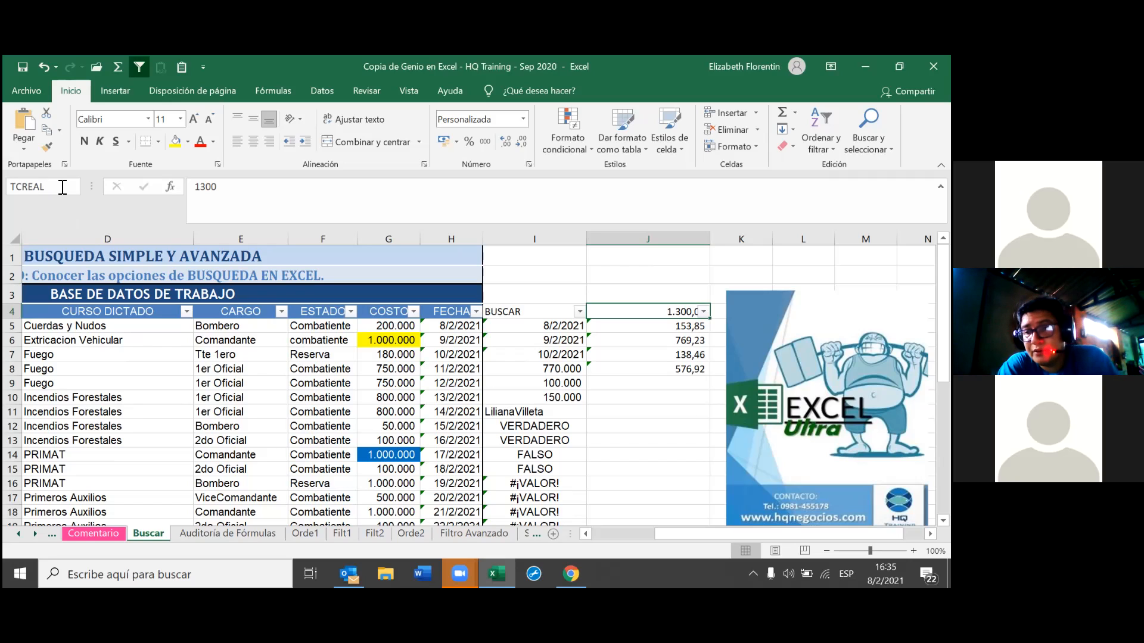
pyautogui.press('Return')
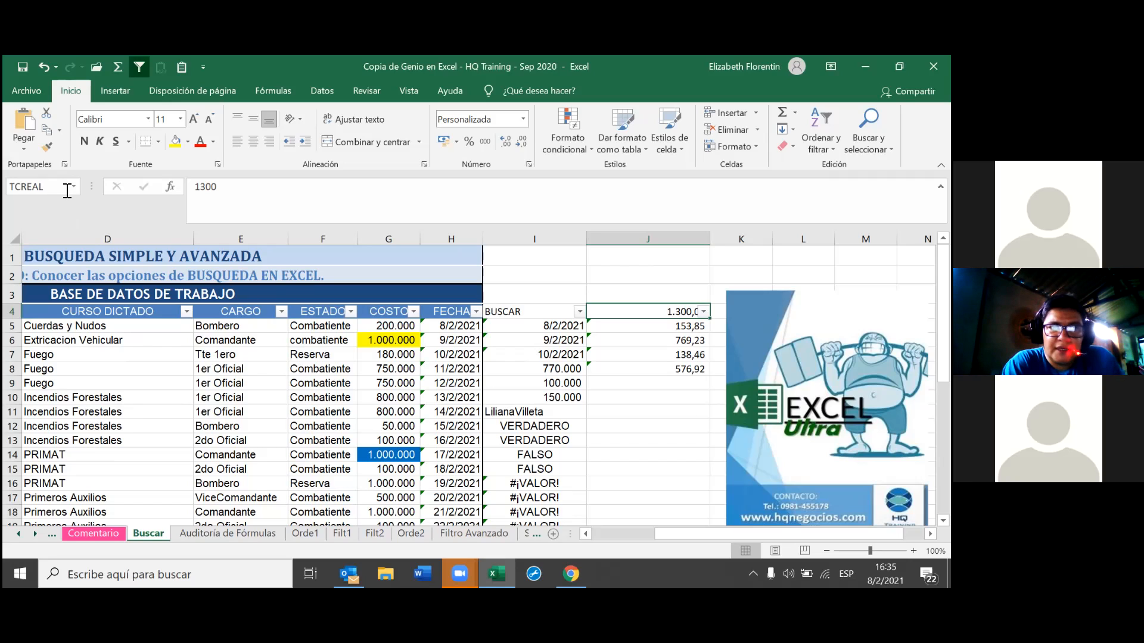
pyautogui.press('Return')
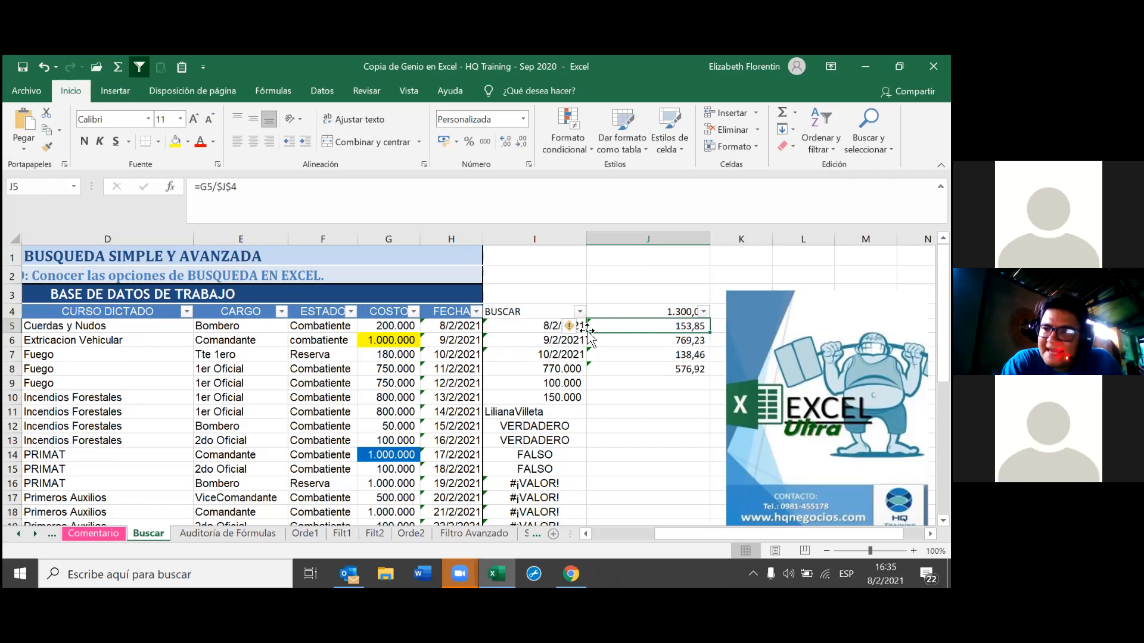
pyautogui.click(609, 309)
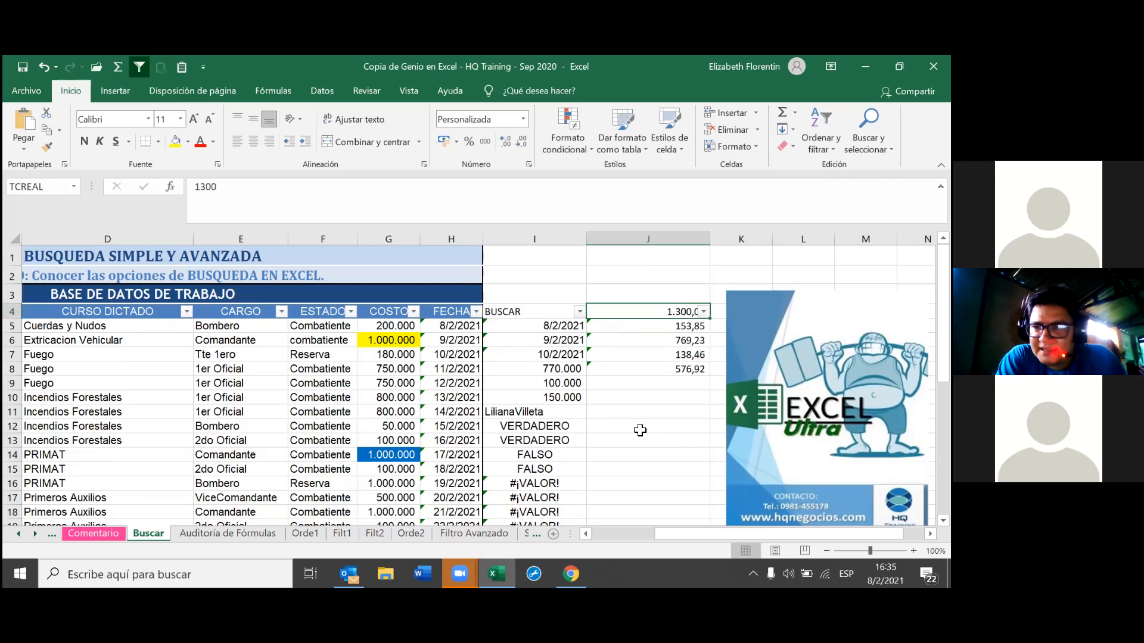
# Enter a formula in J9 that divides the cost in G9 by the cell named TCREAL
pyautogui.click(648, 373)
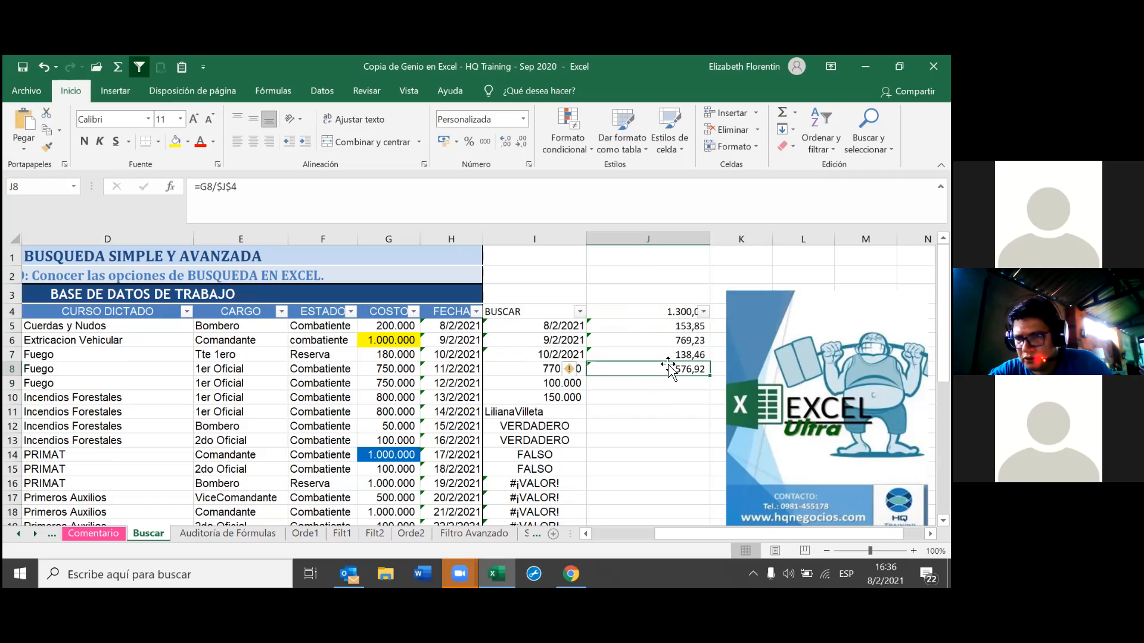
pyautogui.click(676, 385)
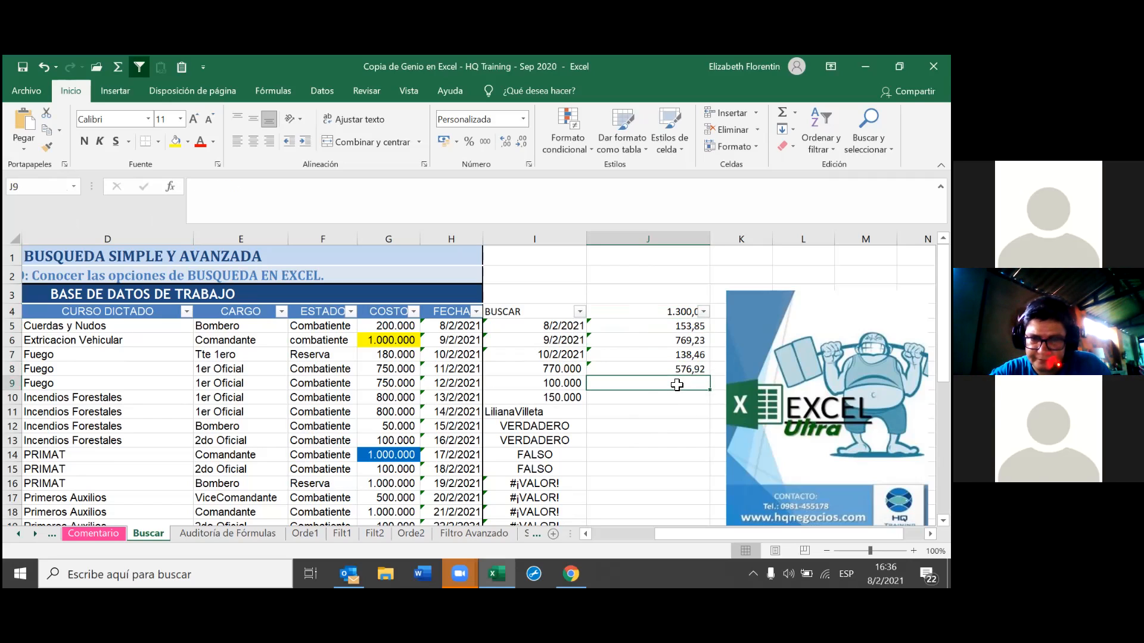
pyautogui.write('=')
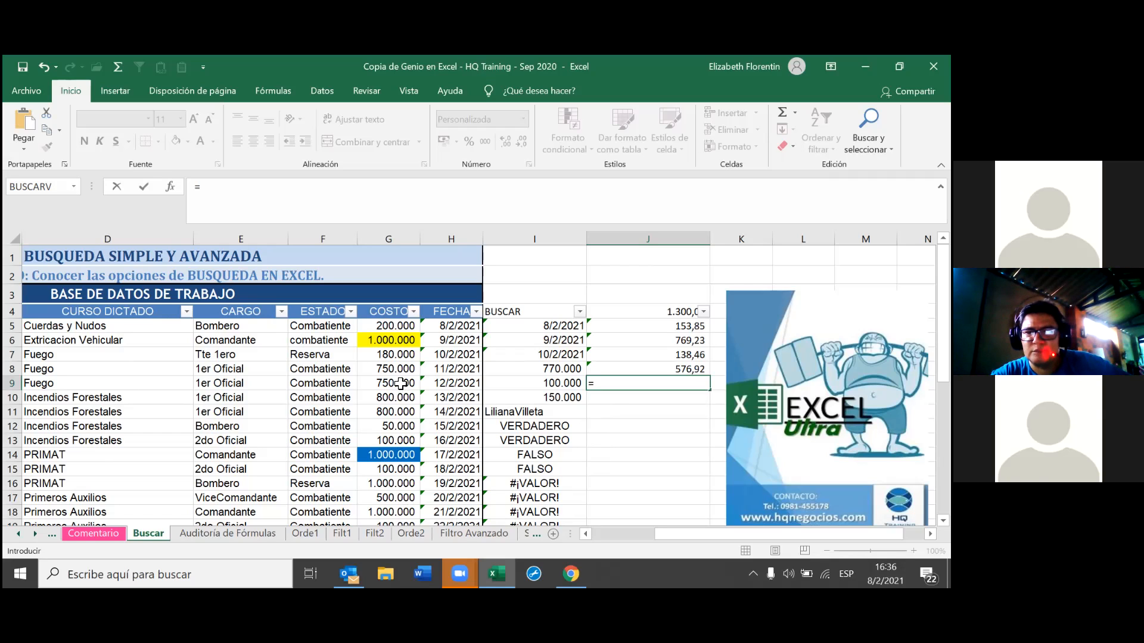
pyautogui.click(400, 384)
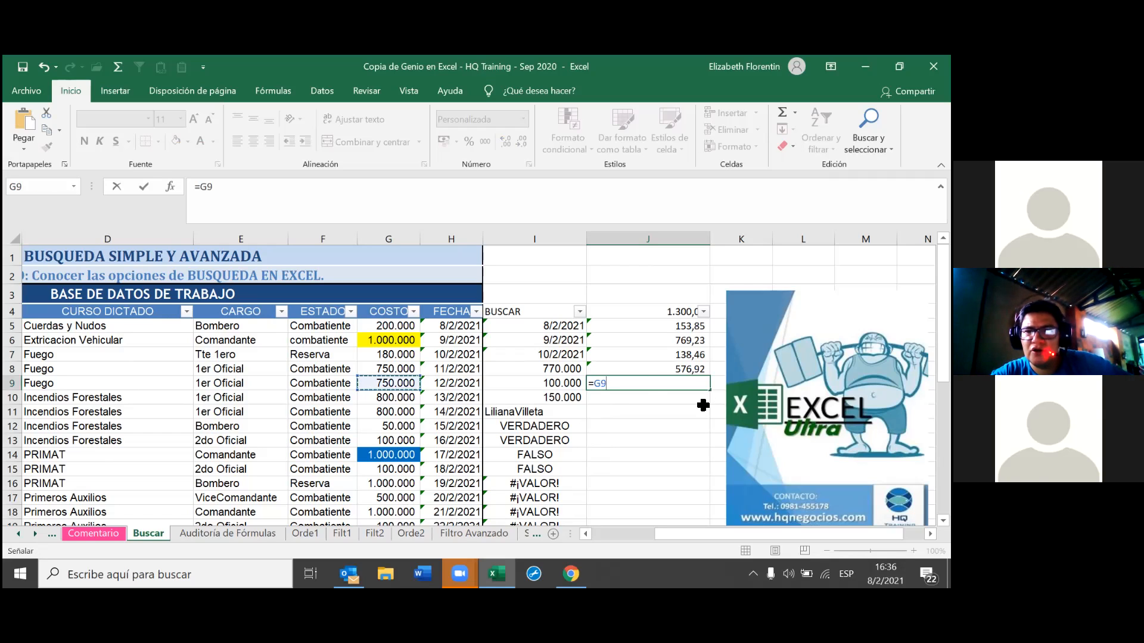
pyautogui.write('/')
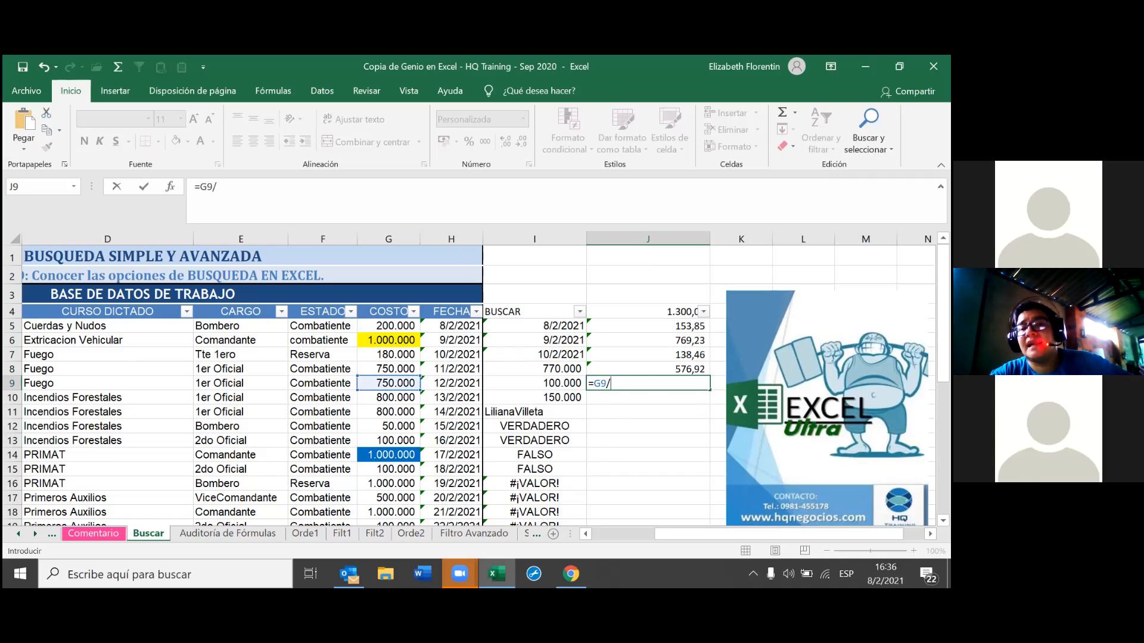
pyautogui.click(667, 312)
pyautogui.press('Return')
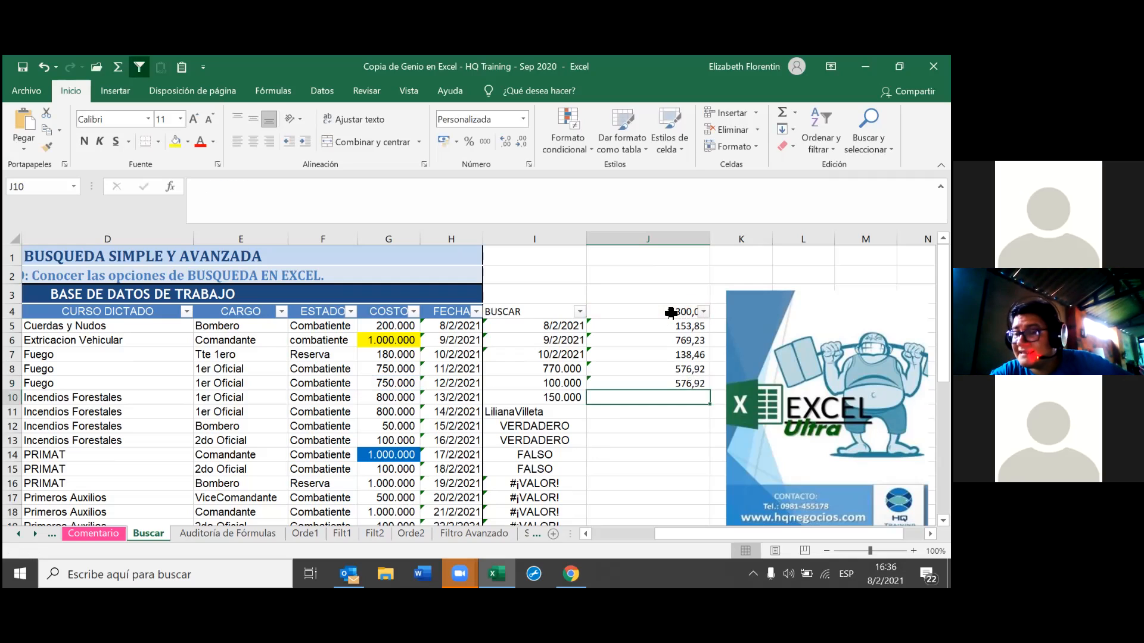
# Check the name assigned to cell J4 and review the absolute-reference formula in J5
pyautogui.press('Up')
pyautogui.press('Up')
pyautogui.press('Up')
pyautogui.press('Up')
pyautogui.press('Up')
pyautogui.press('Up')
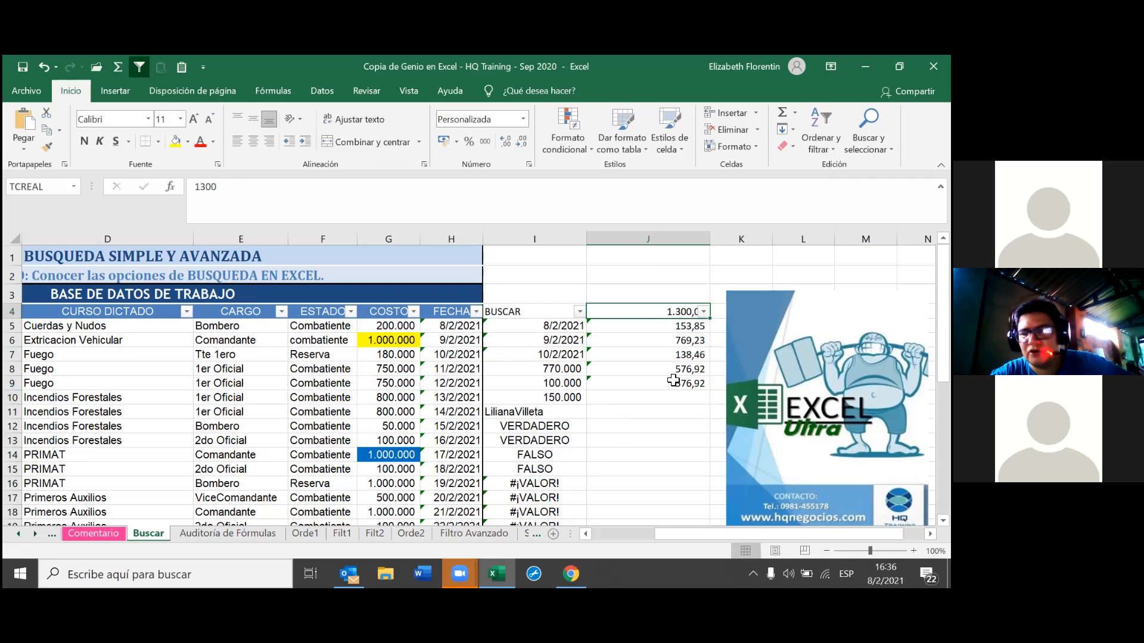
pyautogui.click(673, 382)
pyautogui.click(685, 328)
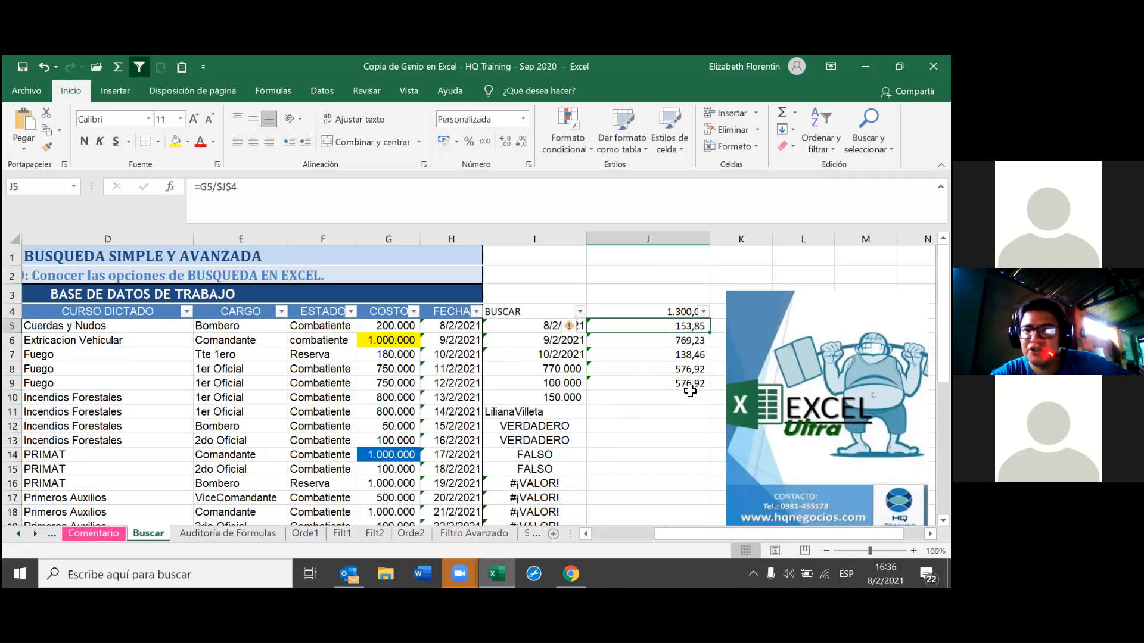
# Fill the J9 formula with the TCREAL name down through J12 and check the copies in J12 and J11
pyautogui.click(687, 384)
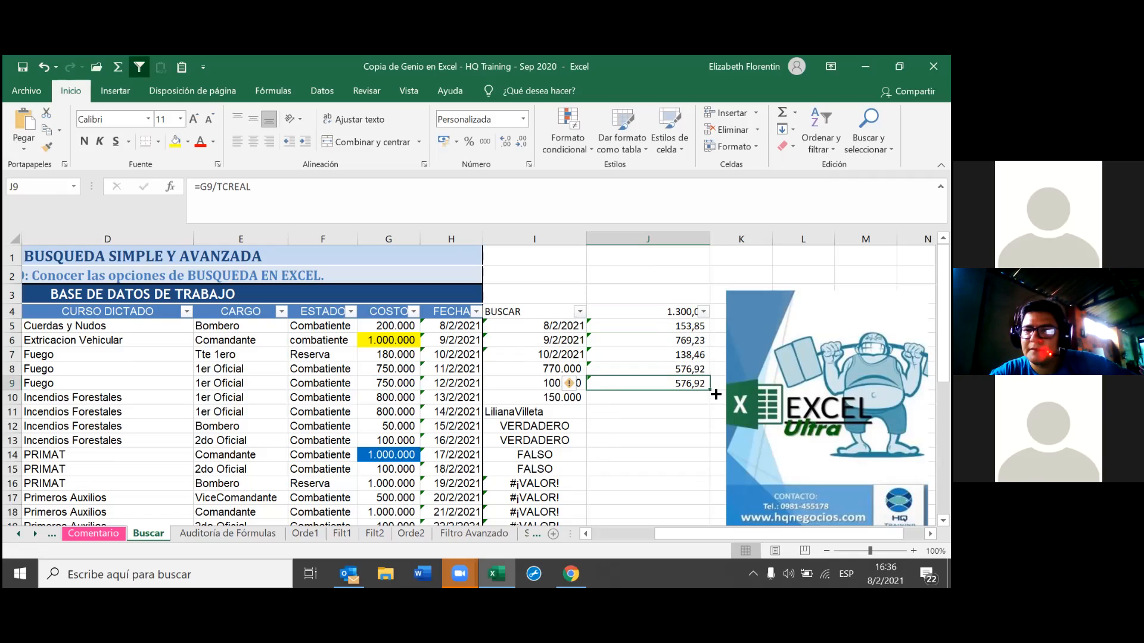
pyautogui.moveTo(711, 409); pyautogui.dragTo(709, 448)
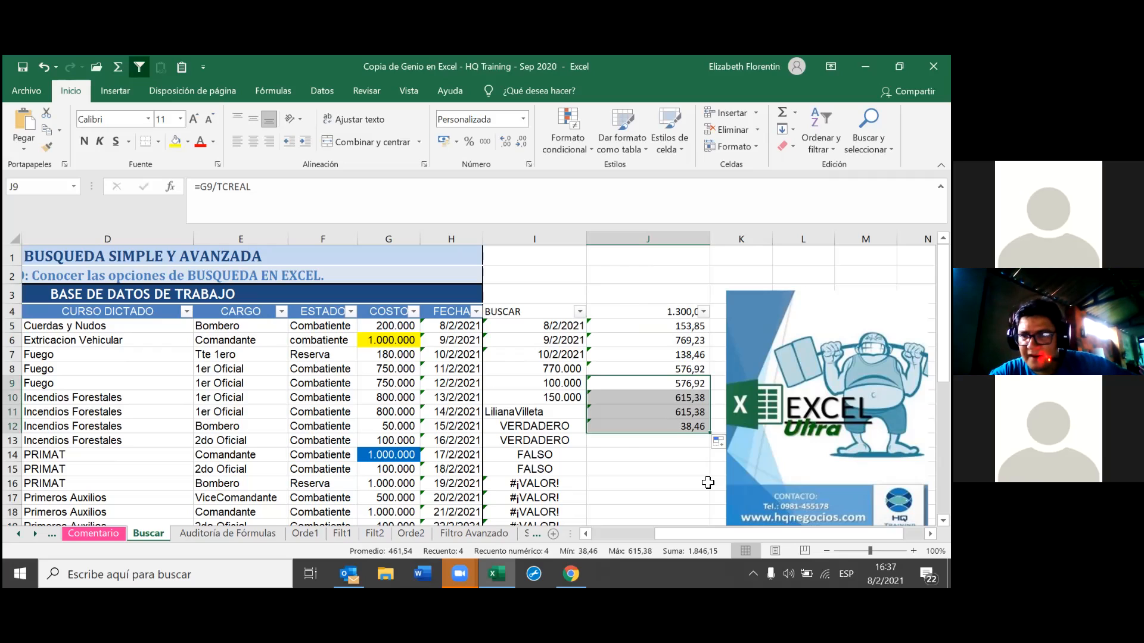
pyautogui.click(689, 425)
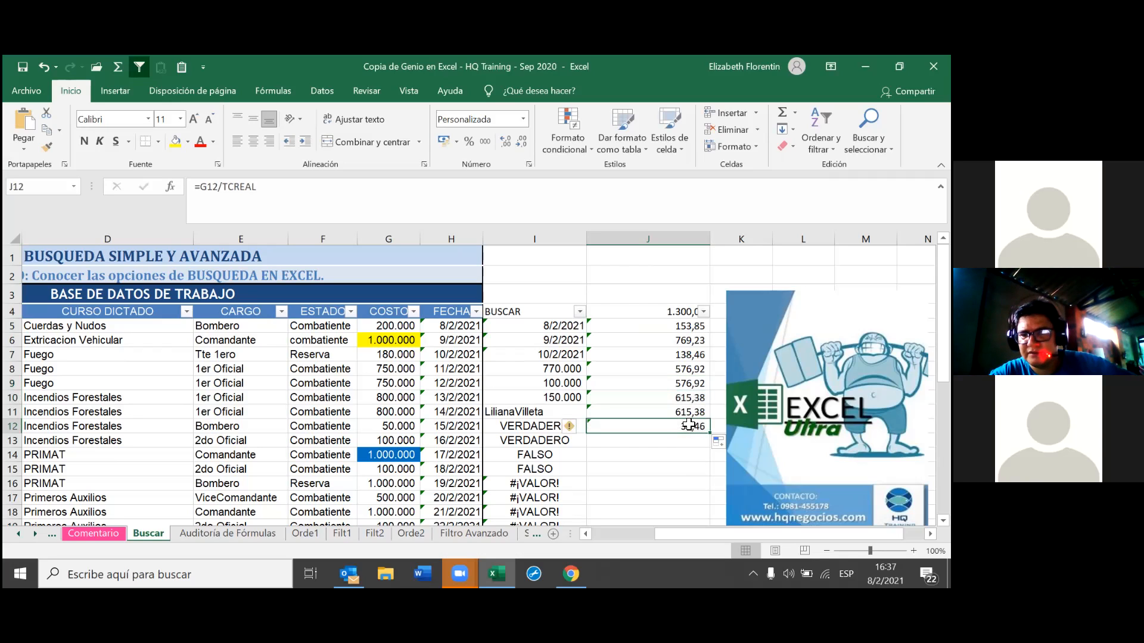
pyautogui.click(689, 409)
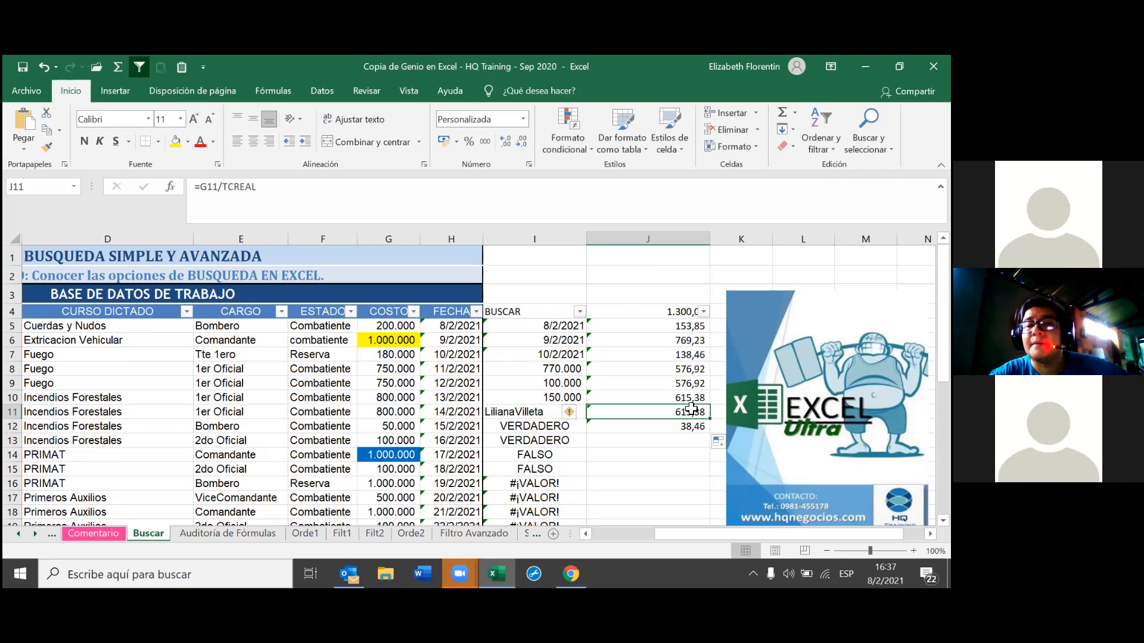
# Set the exchange rate in J4 to 1500 and check the named-cell formula in J10
pyautogui.click(694, 314)
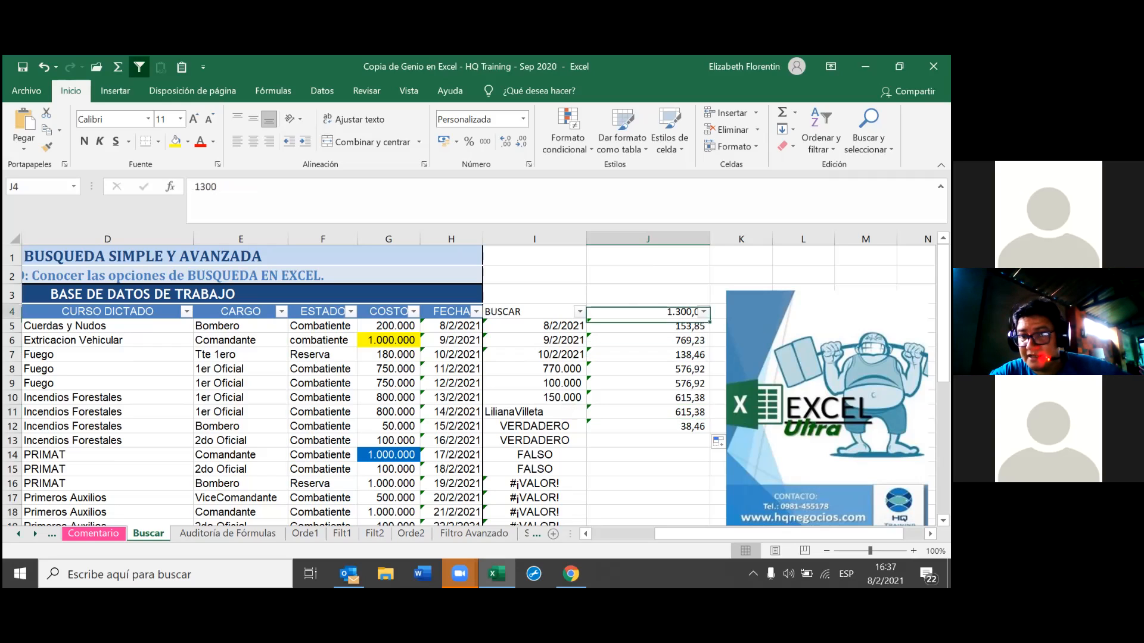
pyautogui.write('1500')
pyautogui.press('Return')
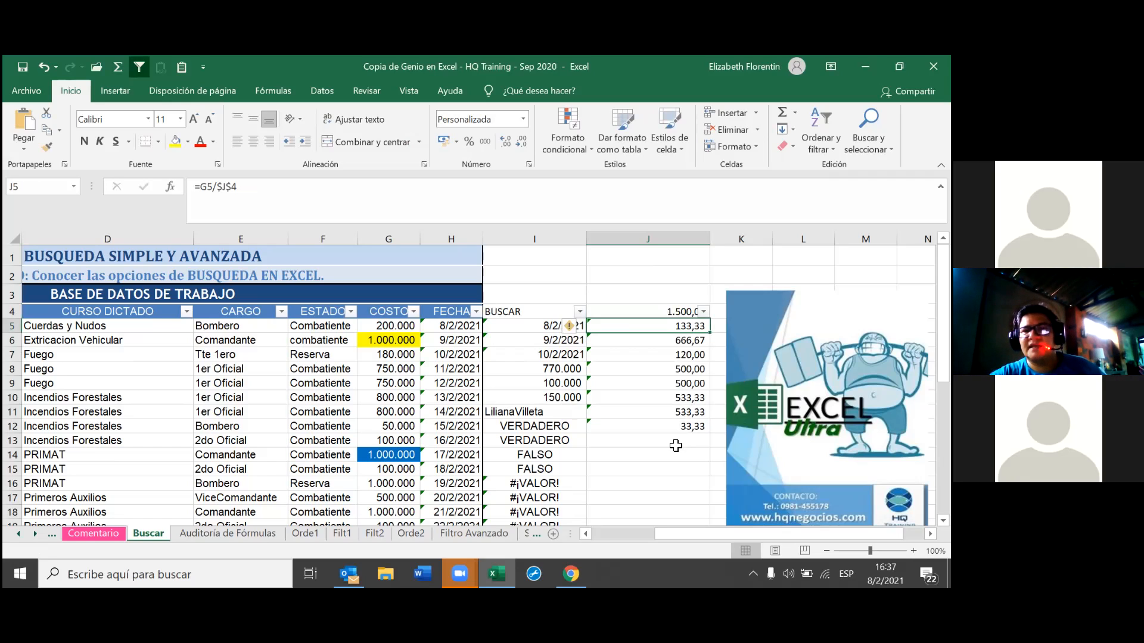
pyautogui.click(691, 397)
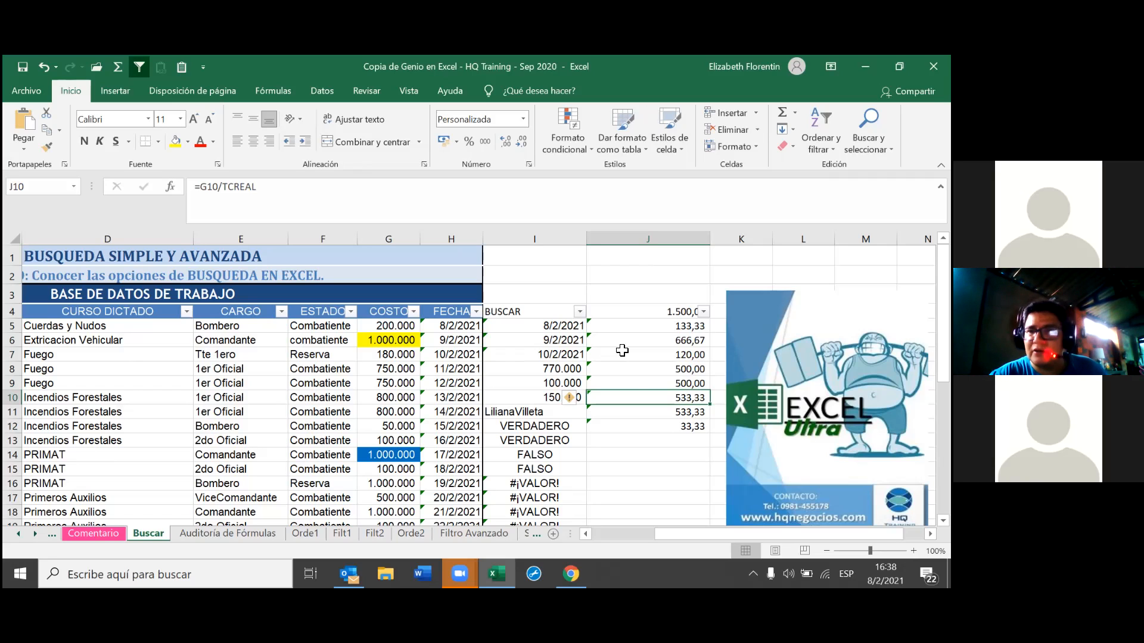
# Try to select the current array (Matriz actual) from cell J10 with Go To Special
pyautogui.scroll(-1, 633, 388)
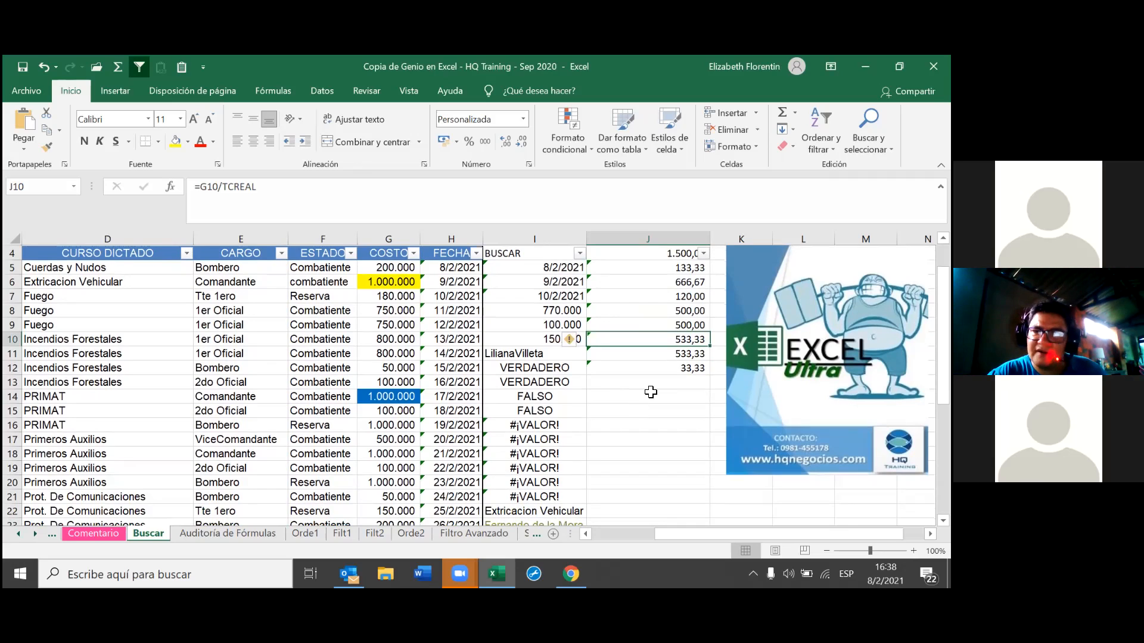
pyautogui.scroll(1, 650, 391)
pyautogui.click(868, 138)
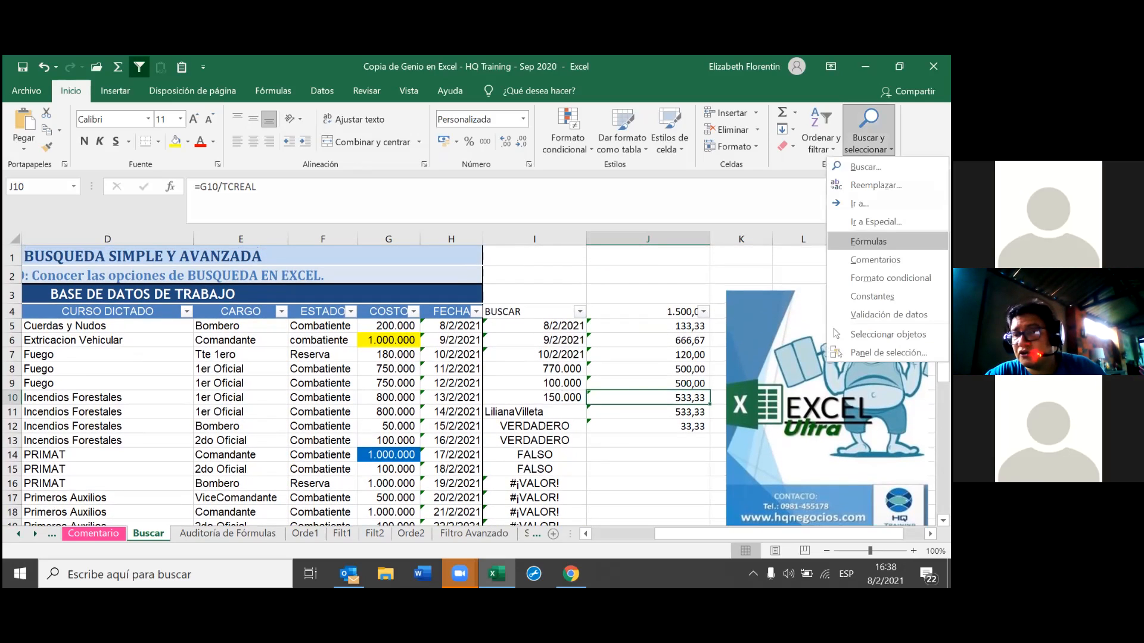
pyautogui.click(881, 219)
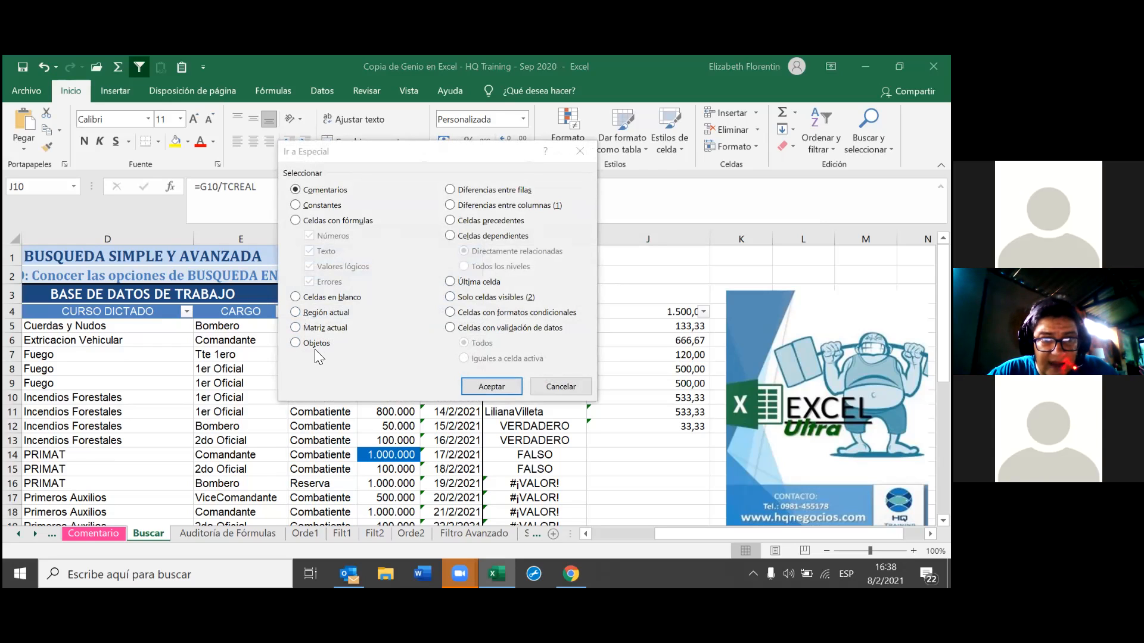
pyautogui.click(291, 329)
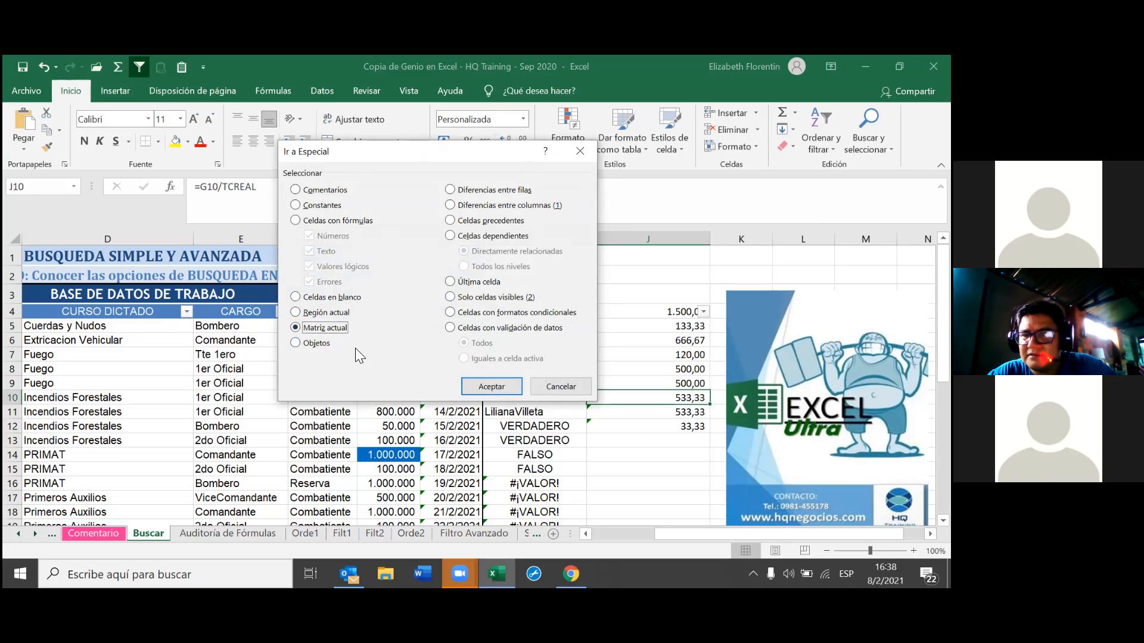
pyautogui.click(476, 385)
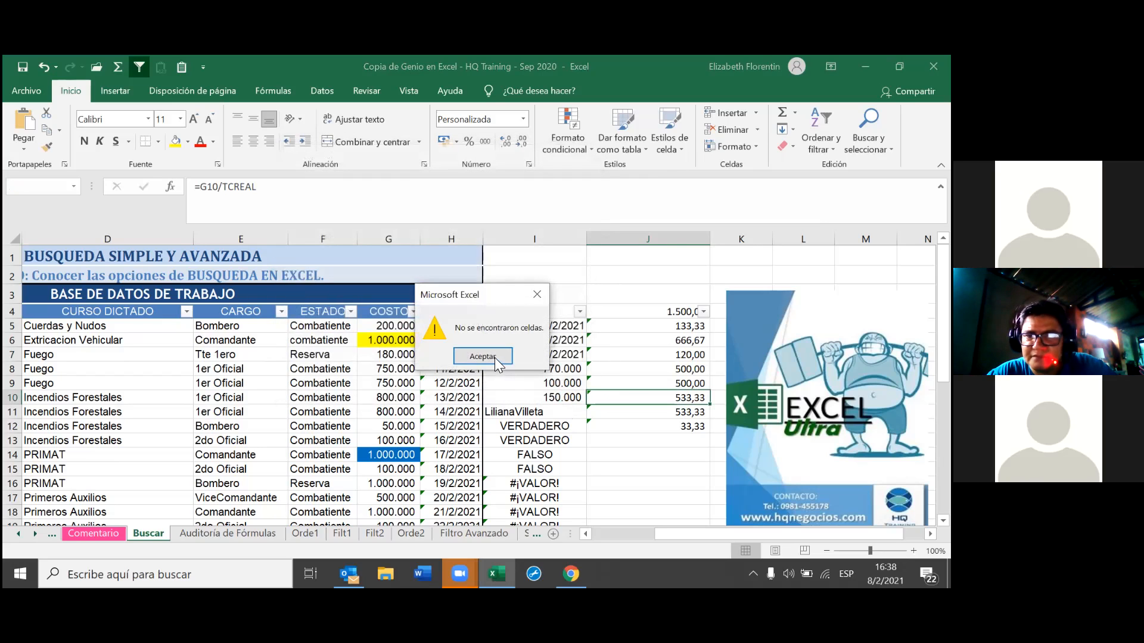
pyautogui.click(493, 355)
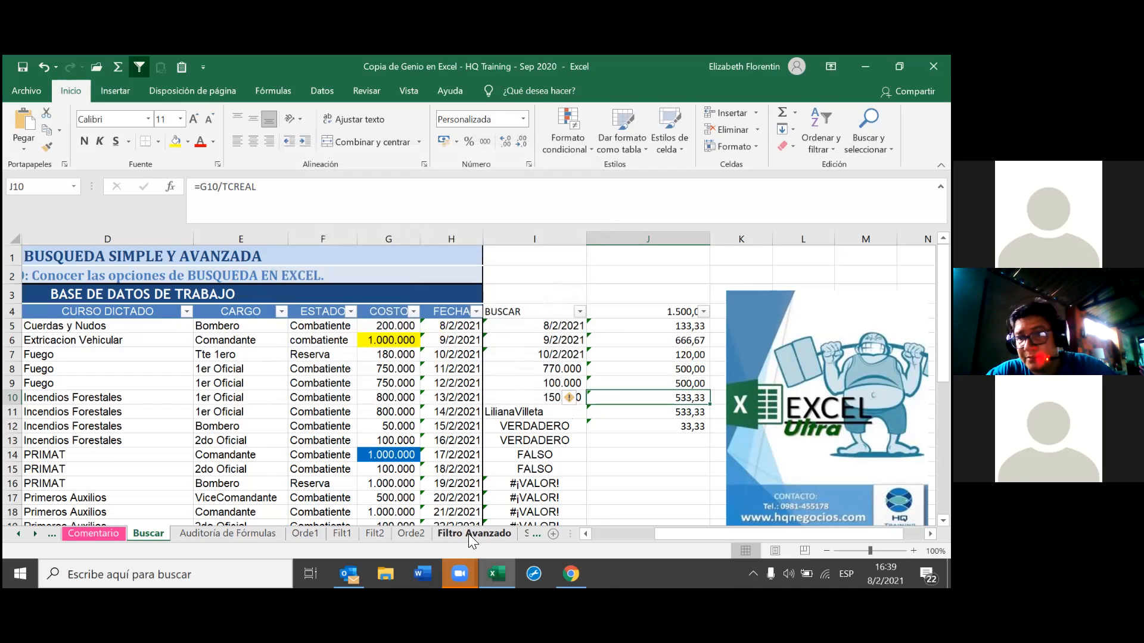
# Try to name the range I4:J12 with a person's first name
pyautogui.moveTo(651, 313); pyautogui.dragTo(757, 424)
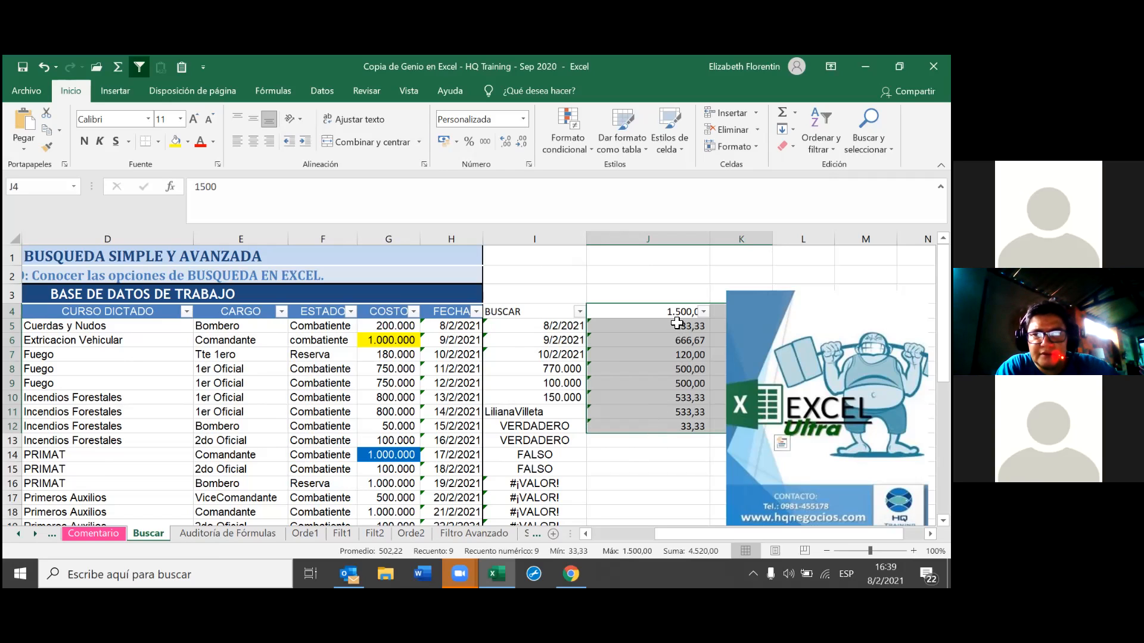
pyautogui.click(629, 339)
pyautogui.moveTo(642, 315); pyautogui.dragTo(554, 429)
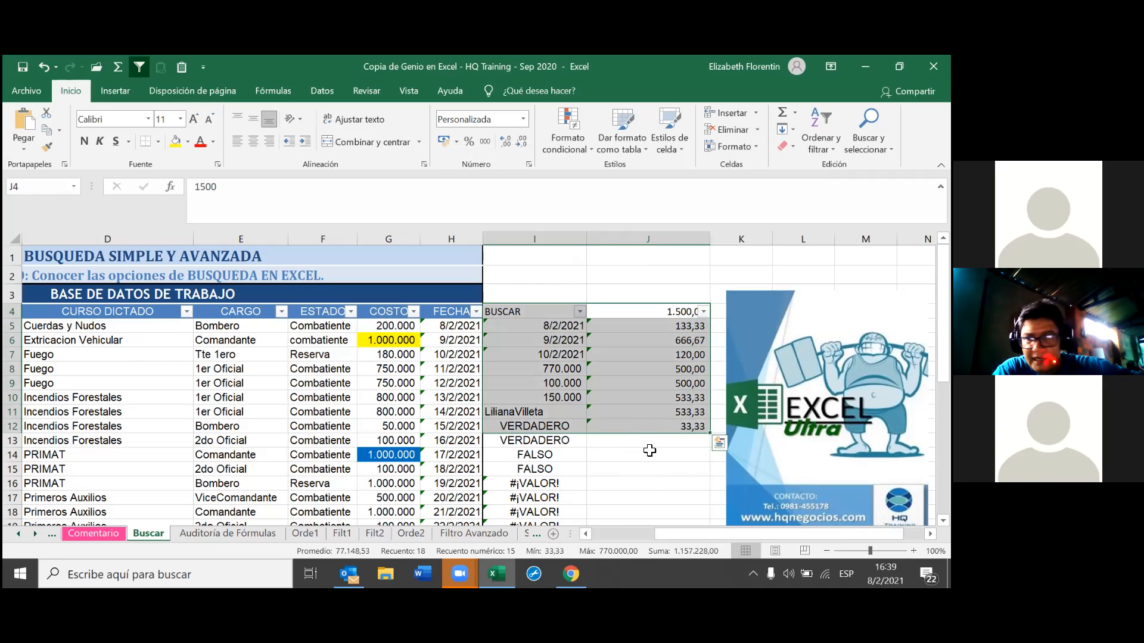
pyautogui.click(30, 187)
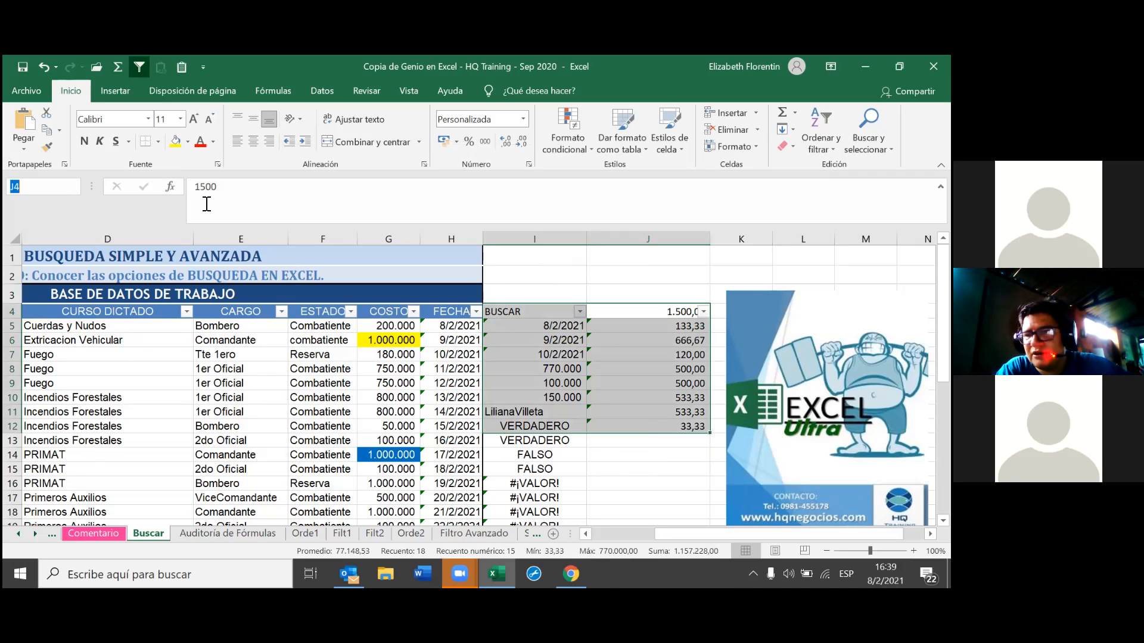
pyautogui.press('BackSpace')
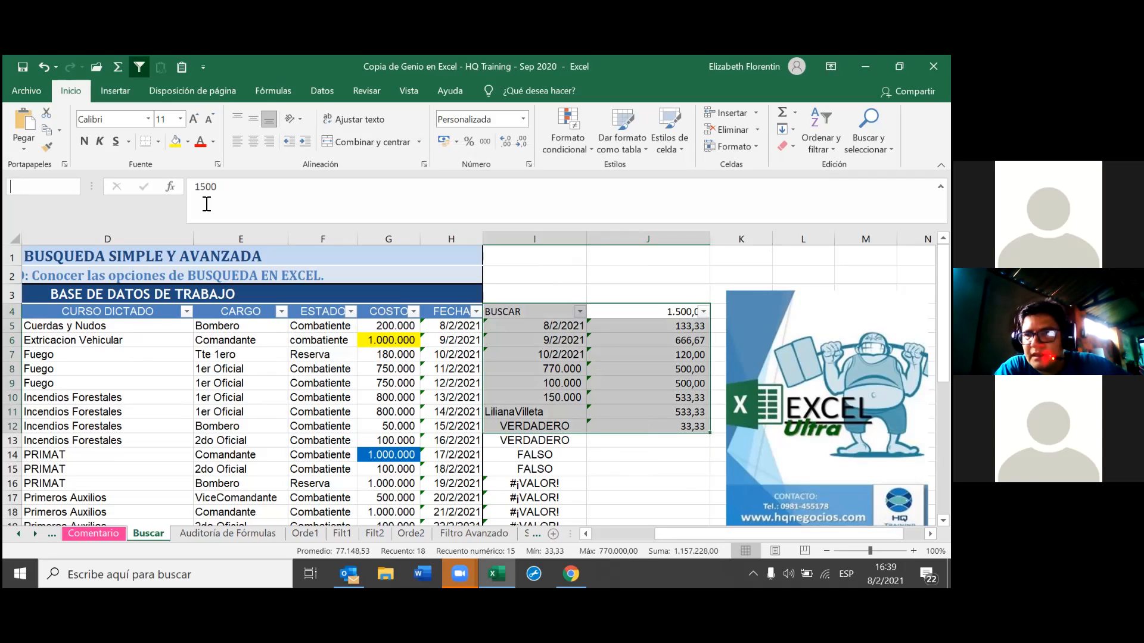
pyautogui.write('BUAS')
pyautogui.press('BackSpace')
pyautogui.press('BackSpace')
pyautogui.press('BackSpace')
pyautogui.press('BackSpace')
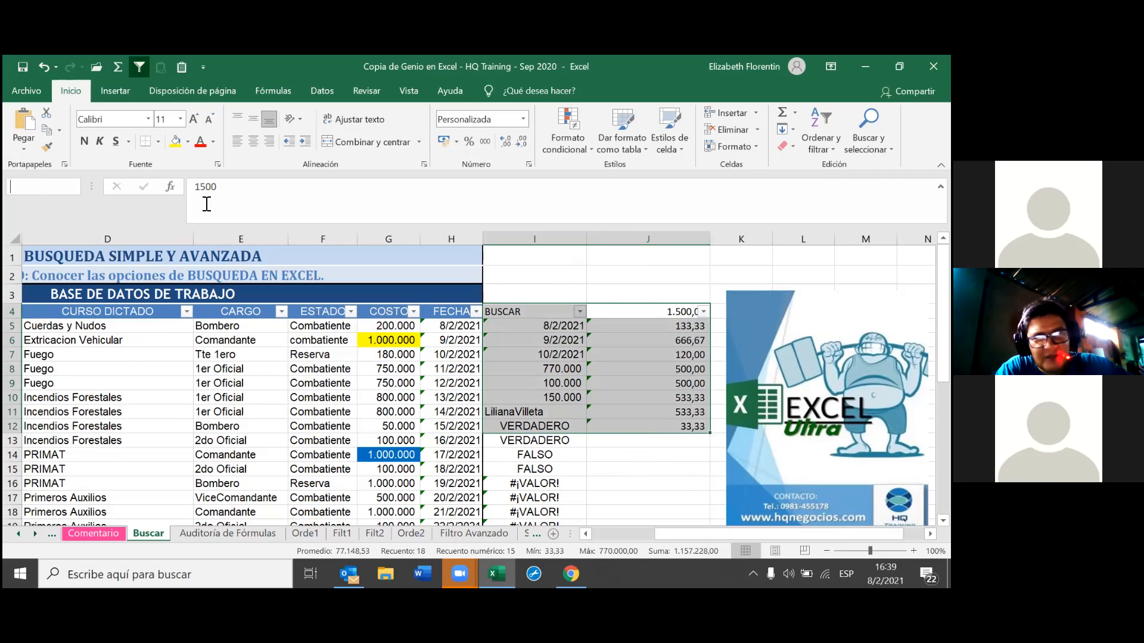
pyautogui.write('aXEL')
pyautogui.press('BackSpace')
pyautogui.press('BackSpace')
pyautogui.press('BackSpace')
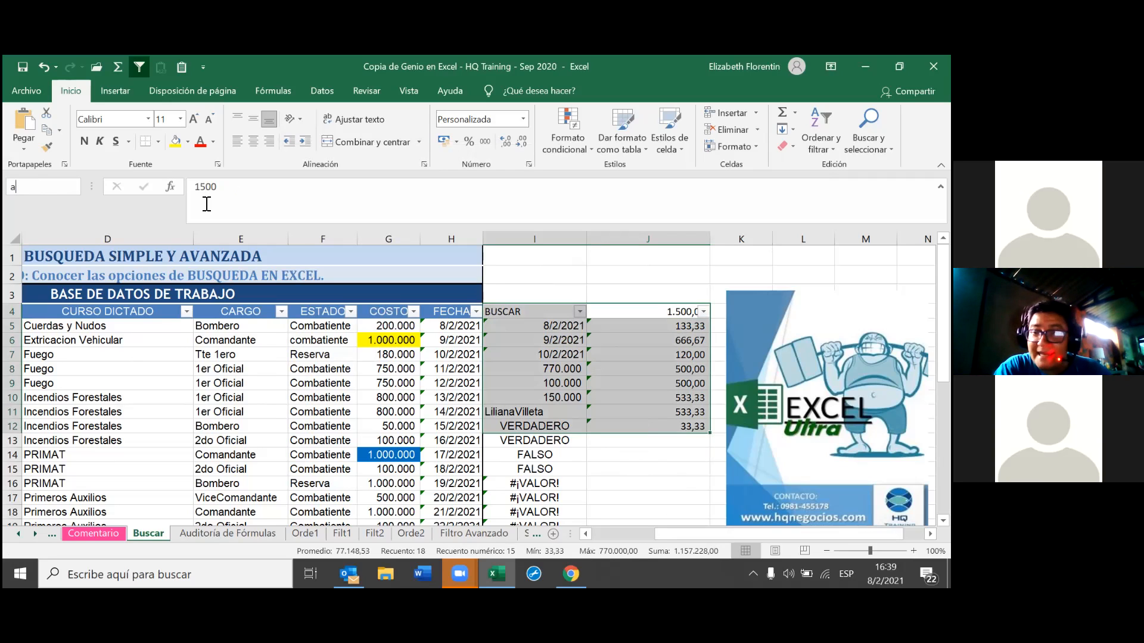
pyautogui.press('BackSpace')
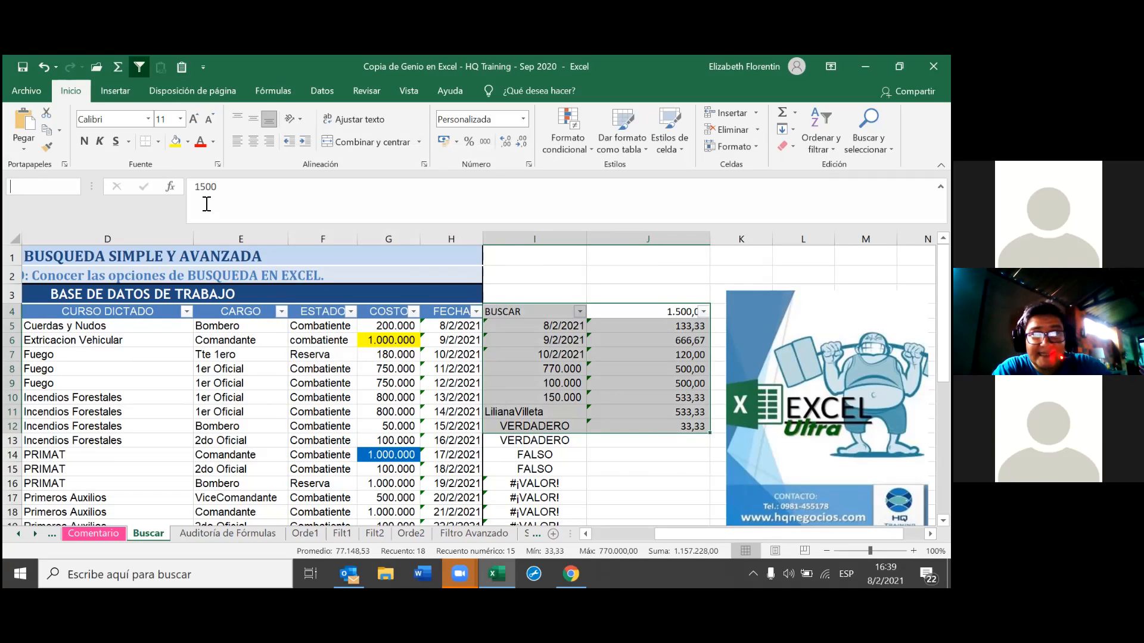
pyautogui.write('Axel')
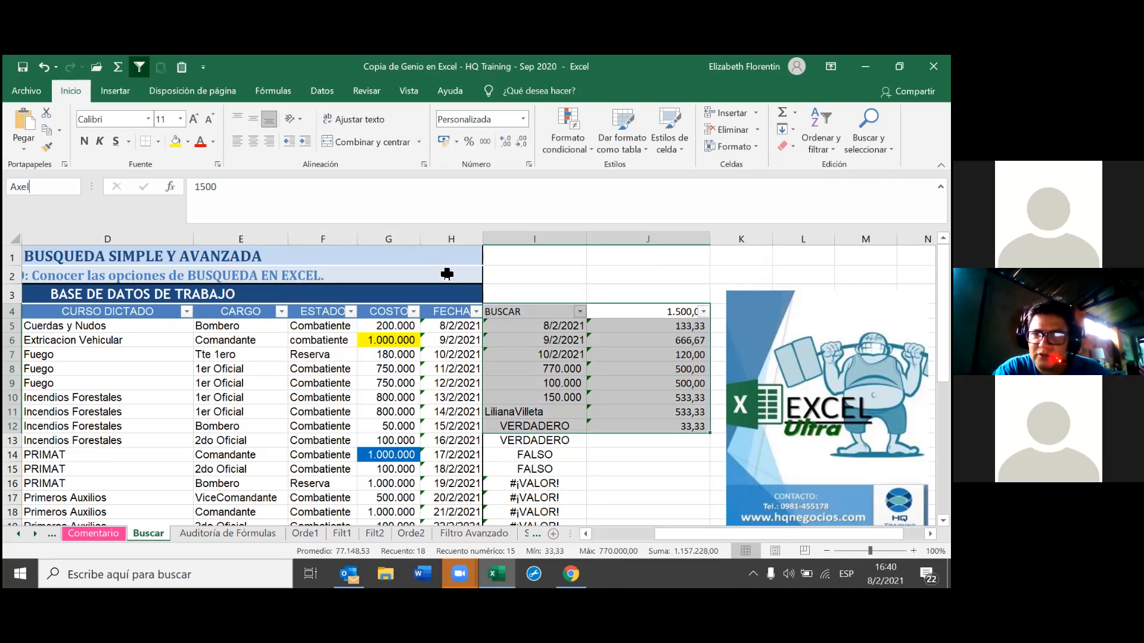
pyautogui.press('Return')
pyautogui.click(624, 444)
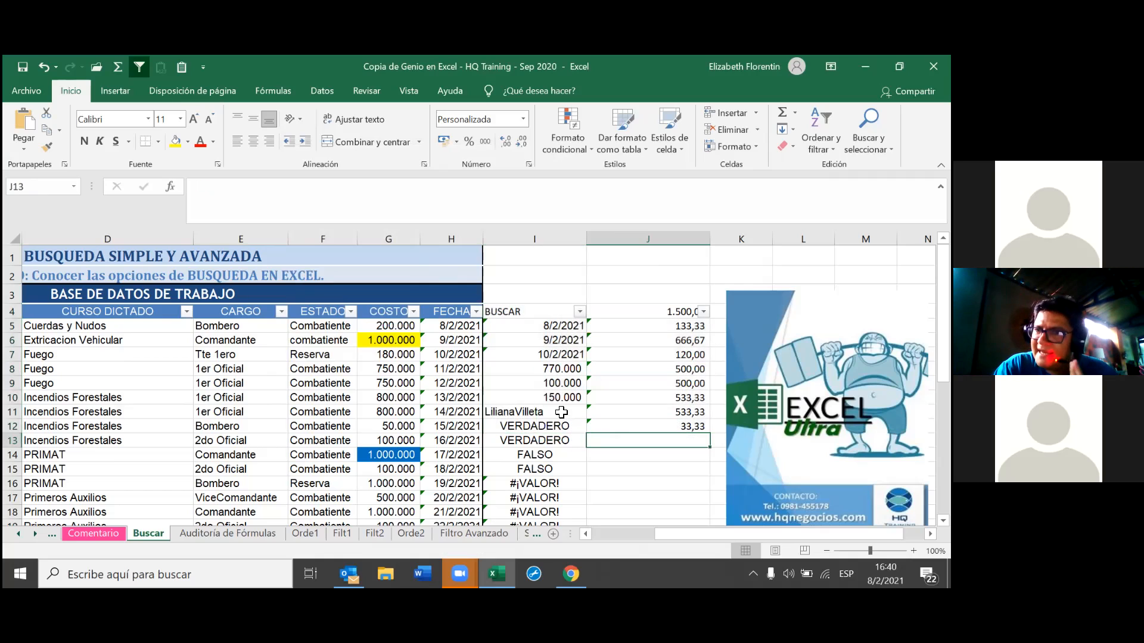
# Reselect cell J4 and the range I4:J12 to check their assigned names, and look over the data table
pyautogui.click(28, 187)
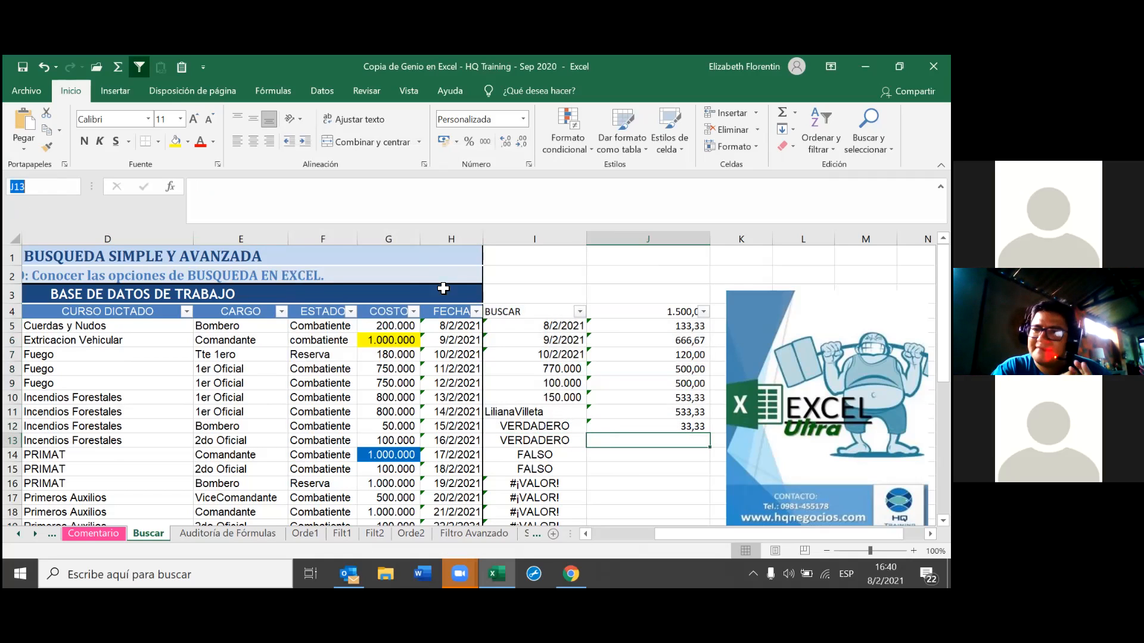
pyautogui.click(677, 388)
pyautogui.click(655, 313)
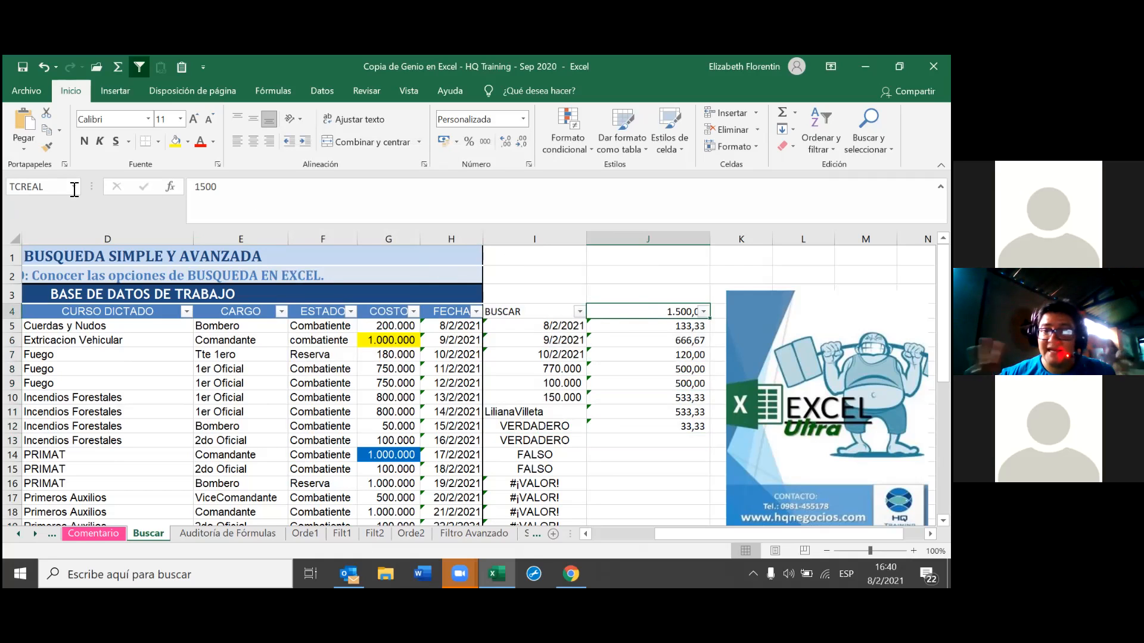
pyautogui.click(648, 356)
pyautogui.click(666, 385)
pyautogui.moveTo(513, 308); pyautogui.dragTo(649, 424)
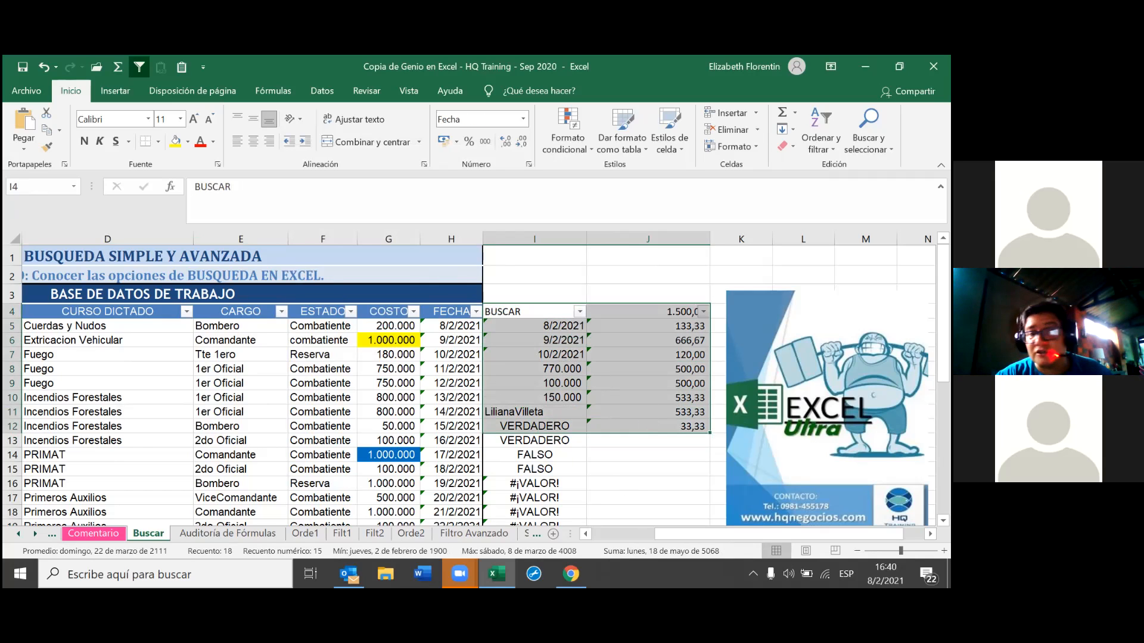
pyautogui.hscroll(-3, 432, 441)
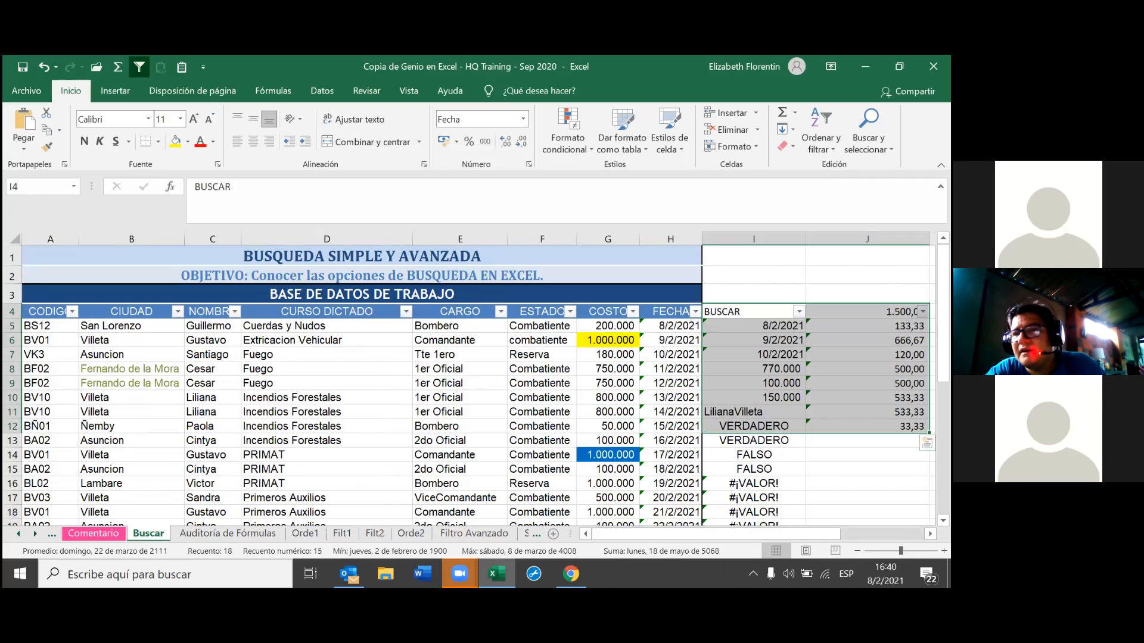
pyautogui.hscroll(1, 630, 502)
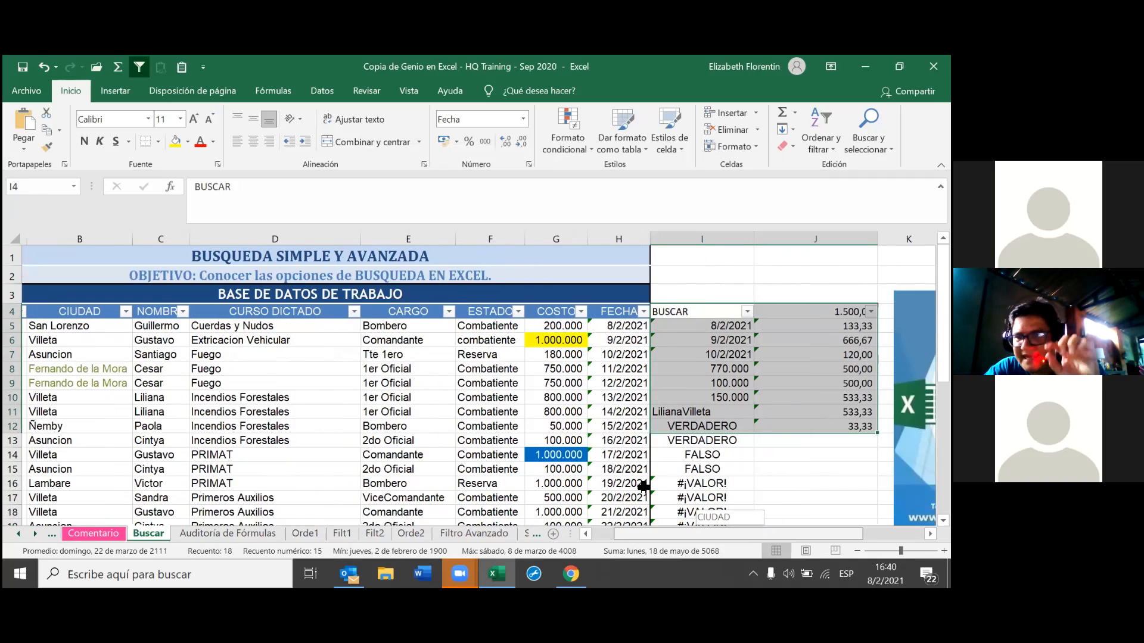
pyautogui.hscroll(2, 643, 487)
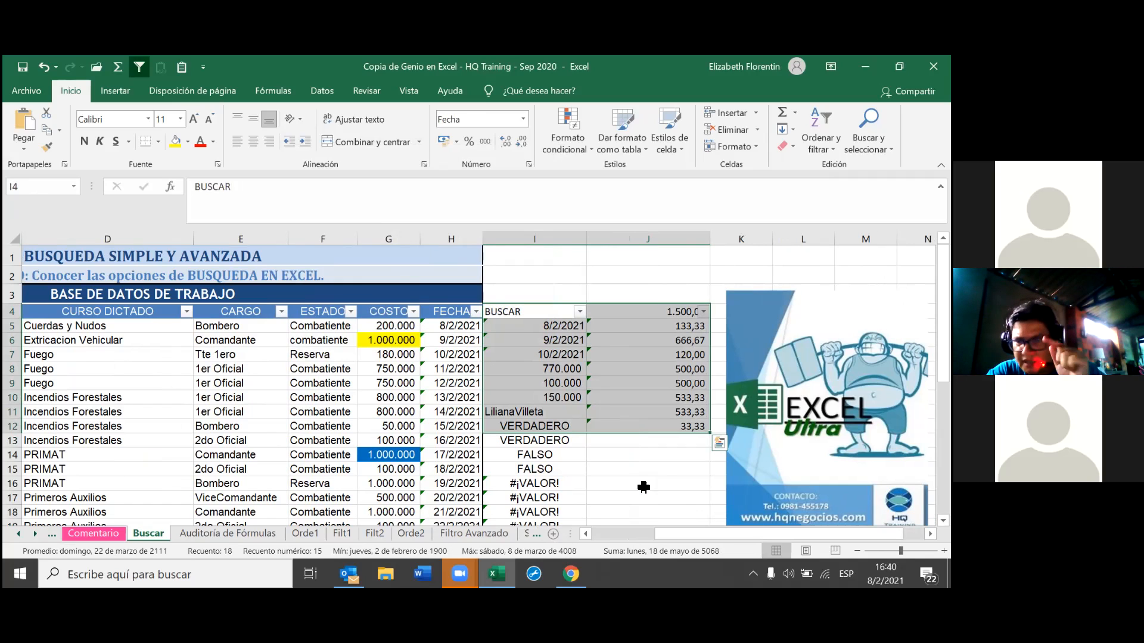
# Try to select the current array (Matriz actual) from cell I9 with Go To Special
pyautogui.click(569, 382)
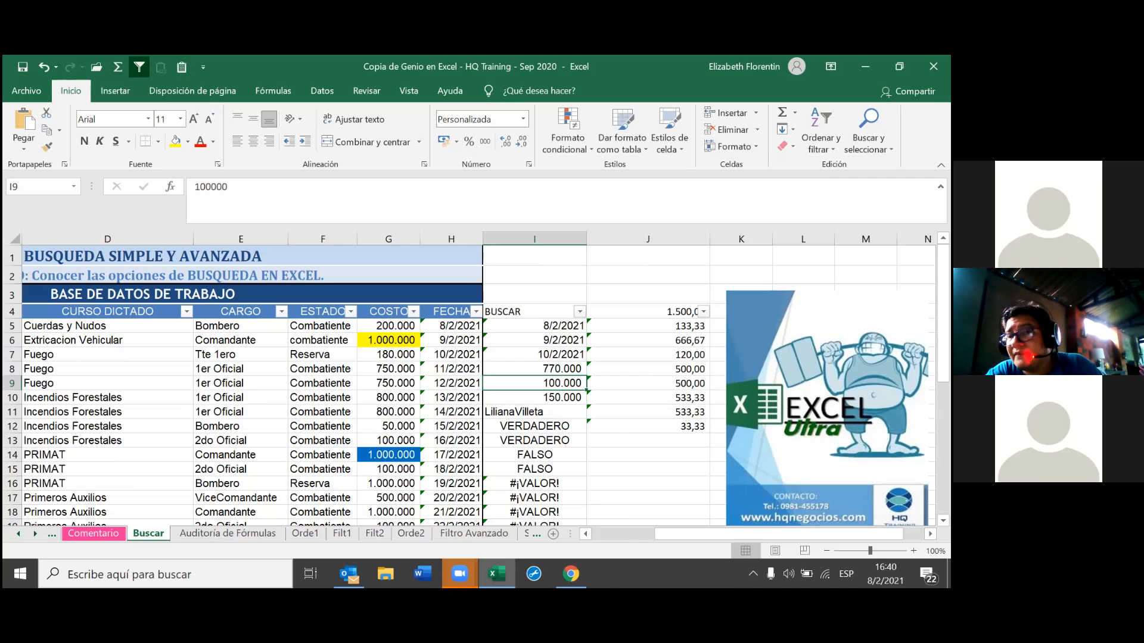
pyautogui.moveTo(736, 534); pyautogui.dragTo(675, 535)
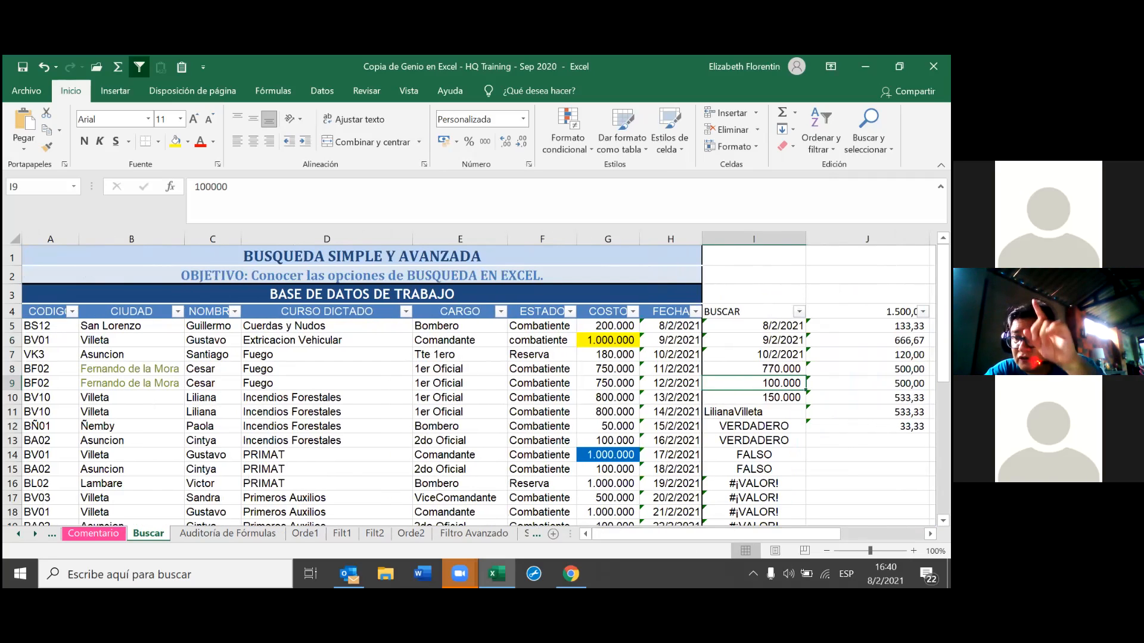
pyautogui.click(868, 131)
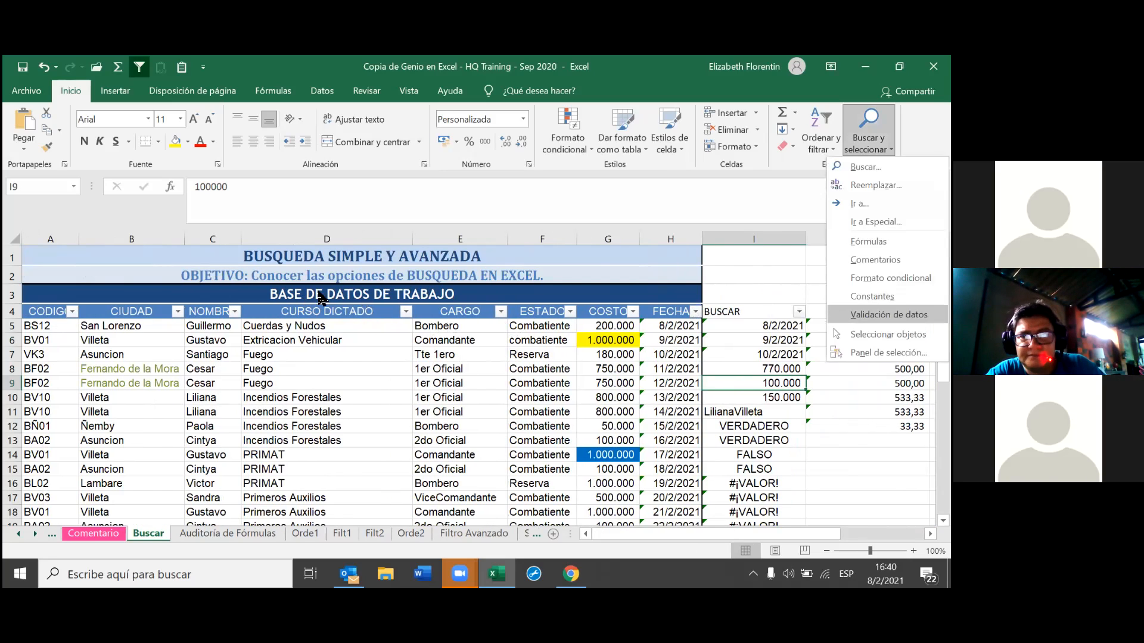
pyautogui.click(867, 219)
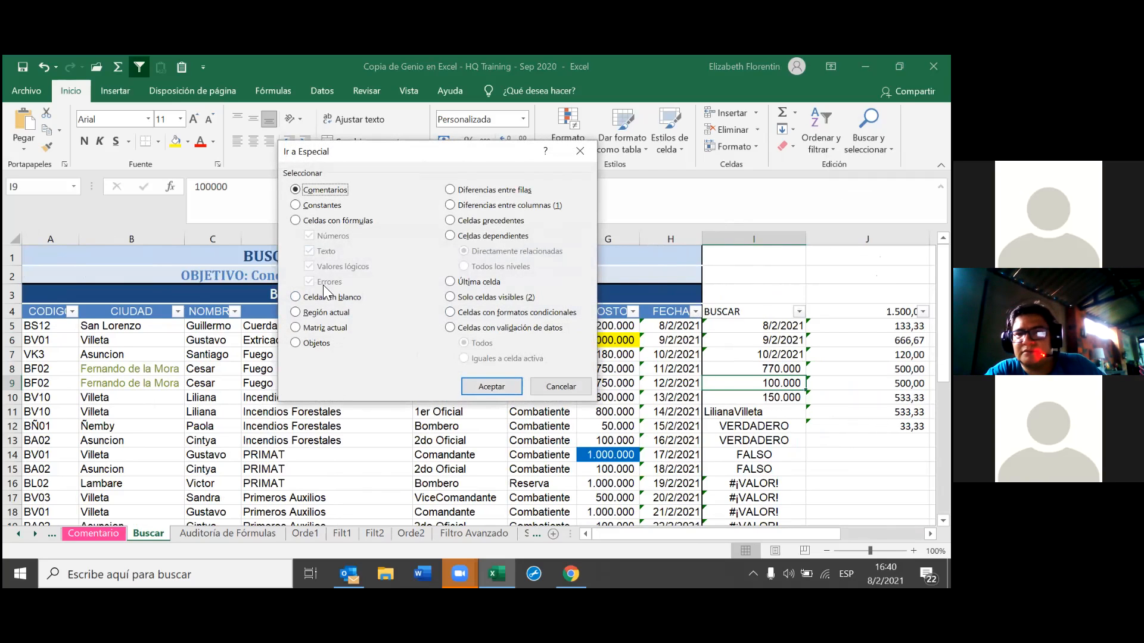
pyautogui.click(296, 329)
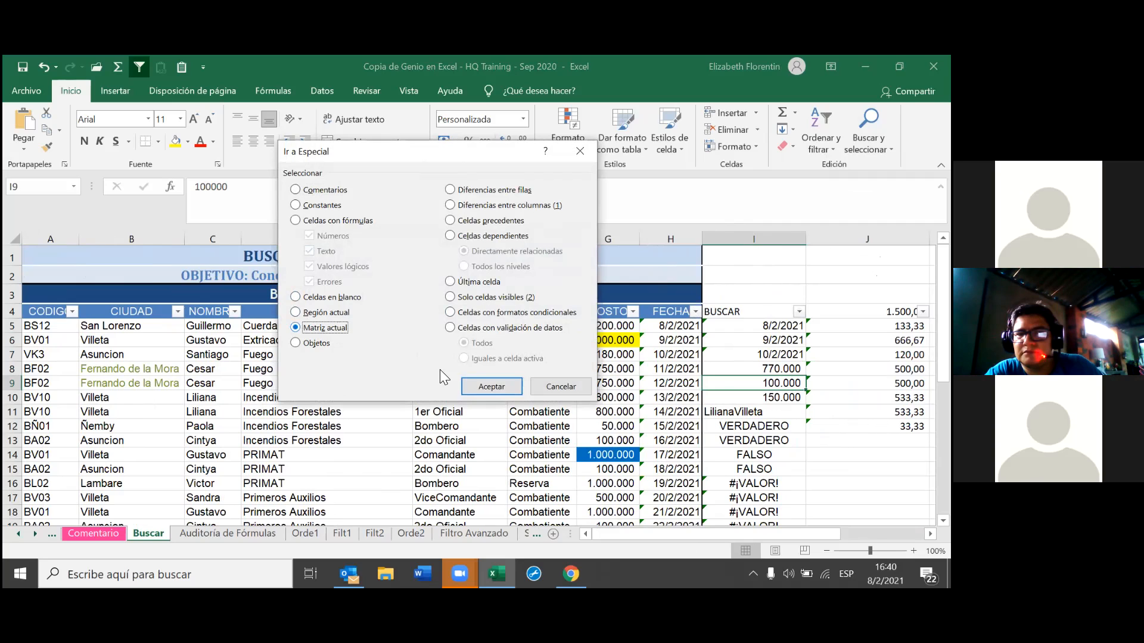
pyautogui.click(481, 384)
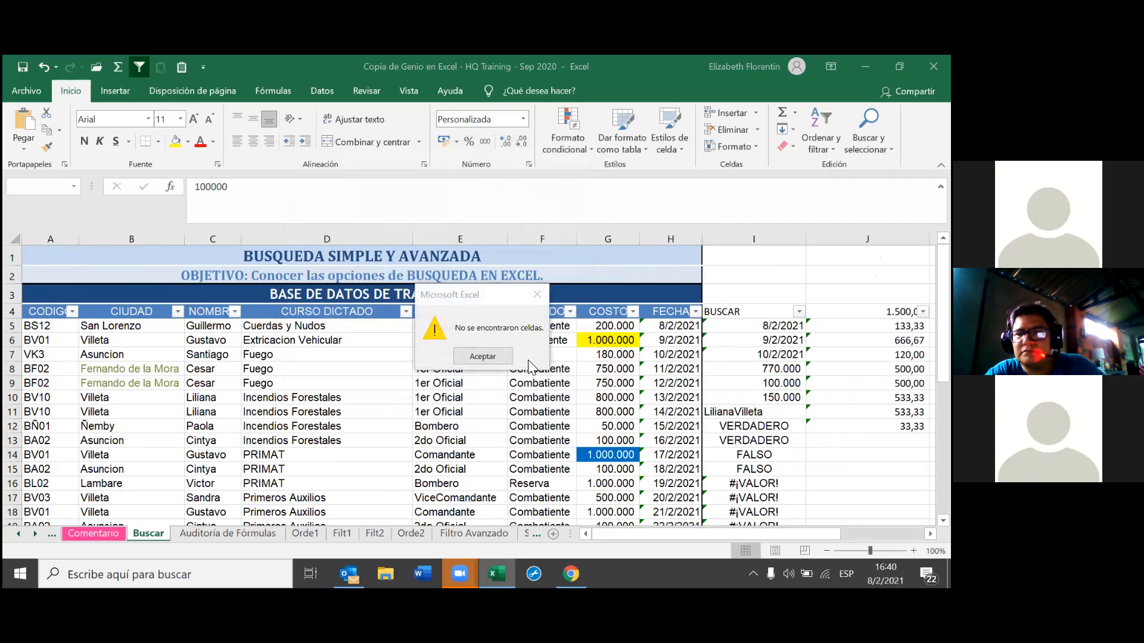
pyautogui.click(497, 358)
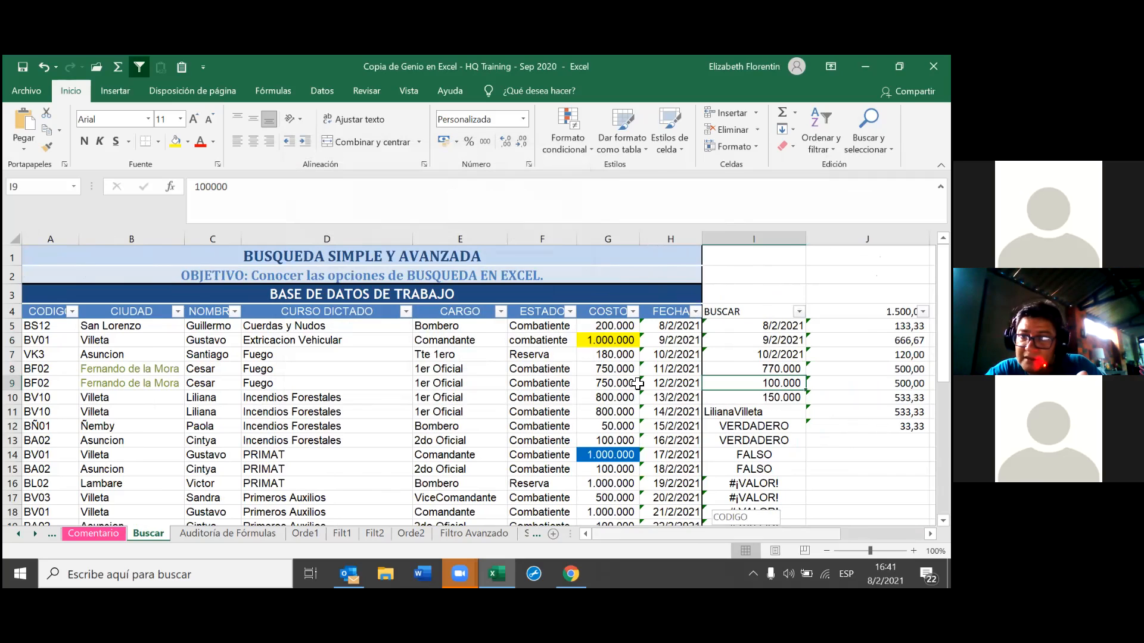
# Select the range I4:J12 and assign it a person's first name as its range name
pyautogui.hscroll(2, 642, 361)
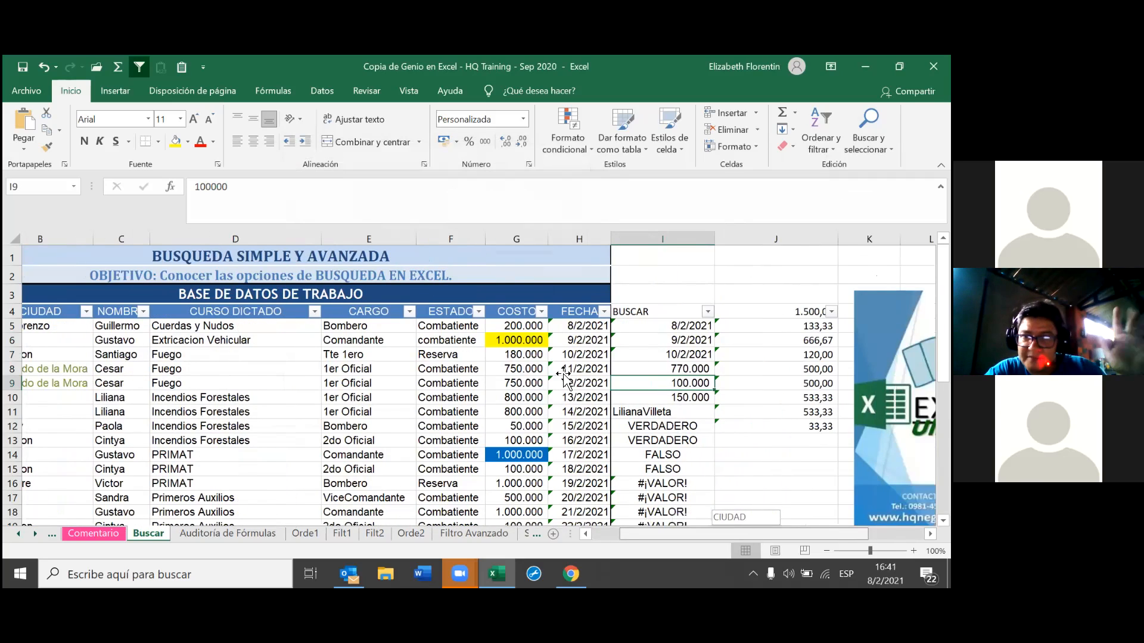
pyautogui.hscroll(2, 566, 381)
pyautogui.moveTo(535, 311); pyautogui.dragTo(648, 427)
pyautogui.click(41, 192)
pyautogui.press('BackSpace')
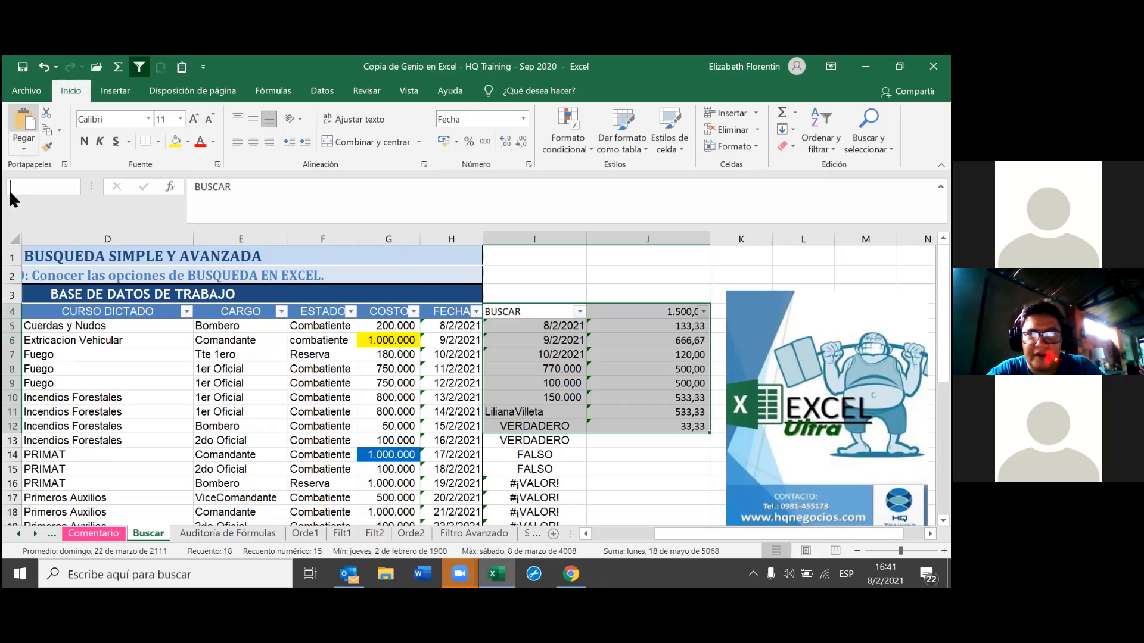
pyautogui.write('Matias')
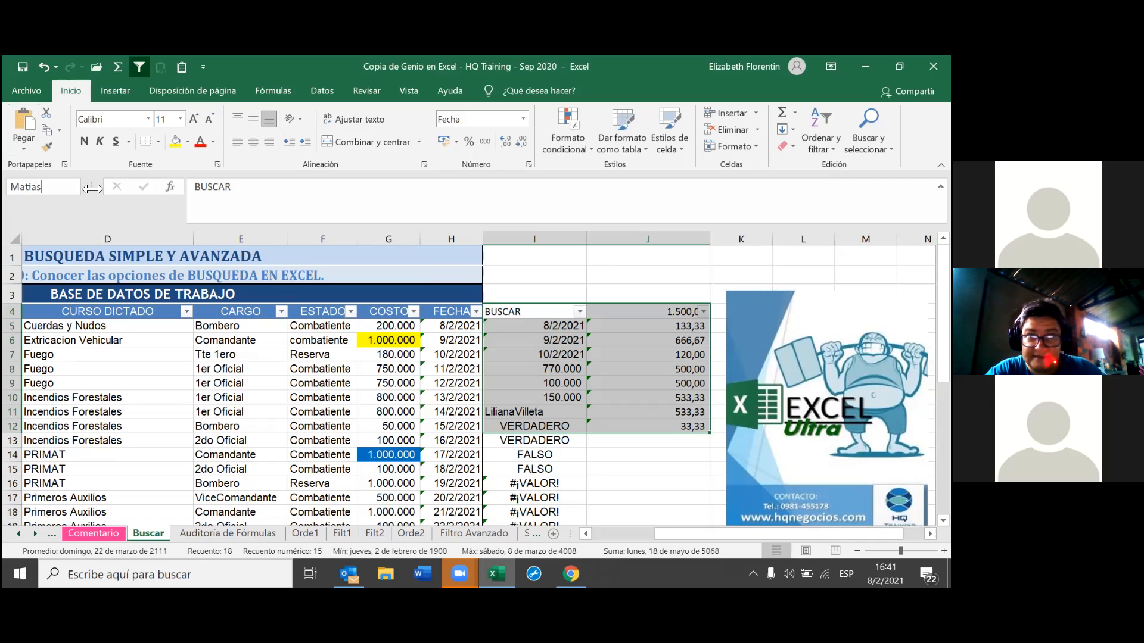
pyautogui.press('Return')
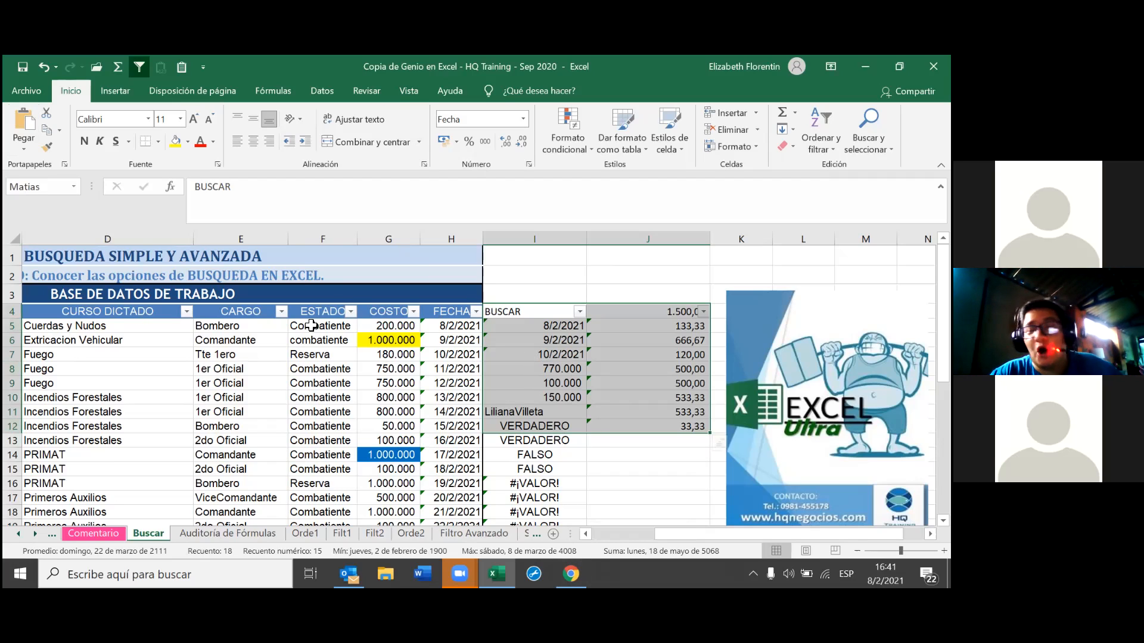
# Check the range naming by selecting cell I8 and then the block from I4 down across columns I and J
pyautogui.click(658, 468)
pyautogui.click(566, 368)
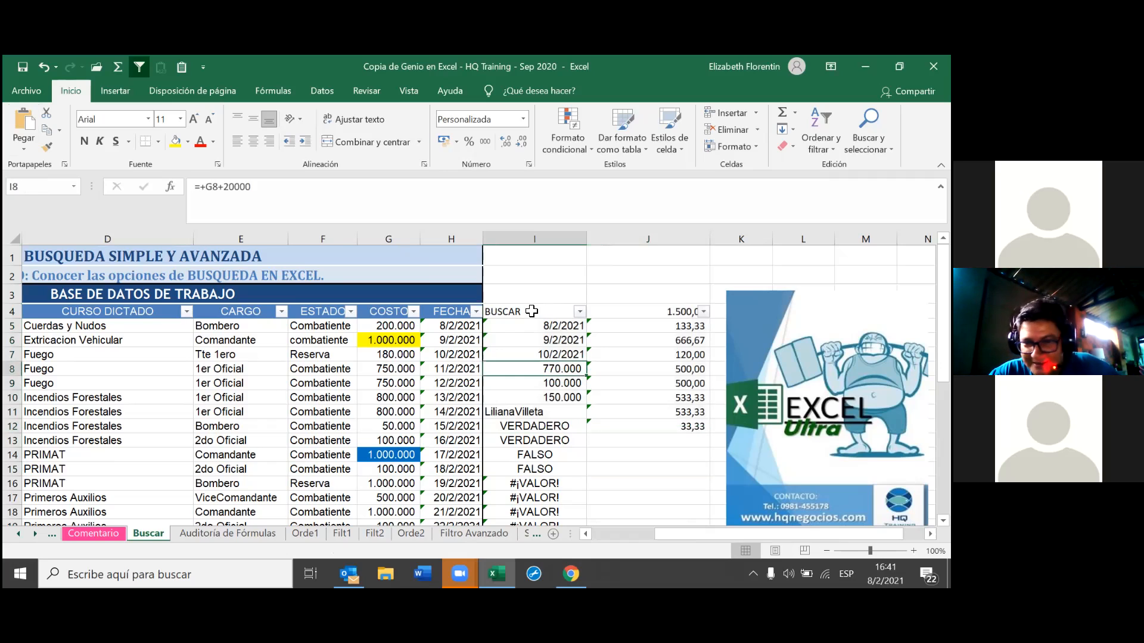
pyautogui.moveTo(572, 311); pyautogui.dragTo(613, 427)
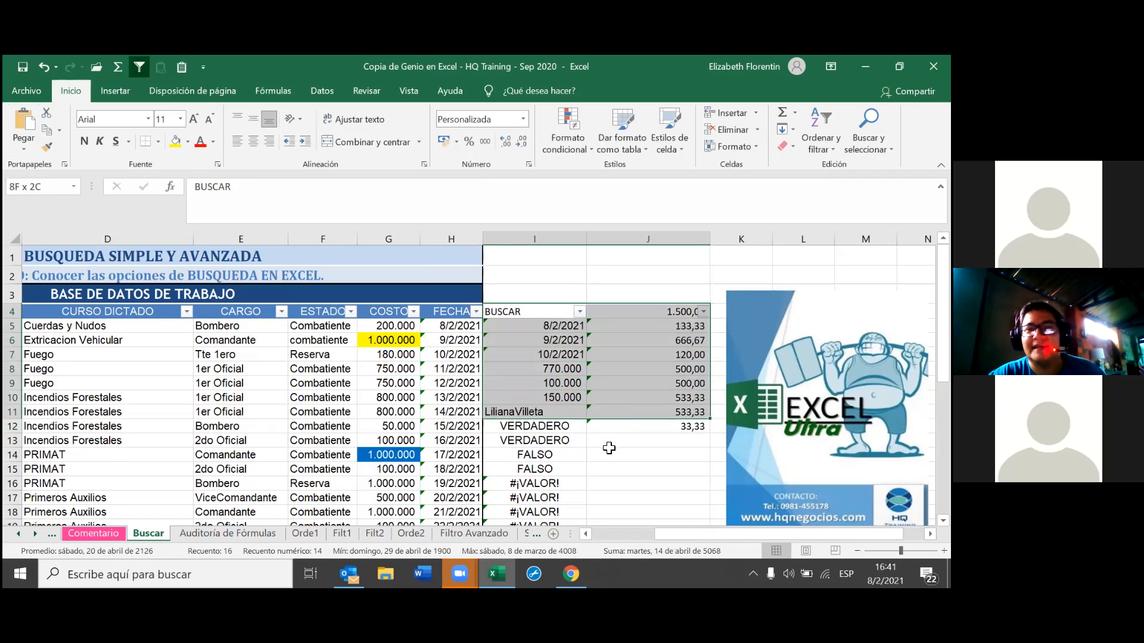
pyautogui.click(607, 454)
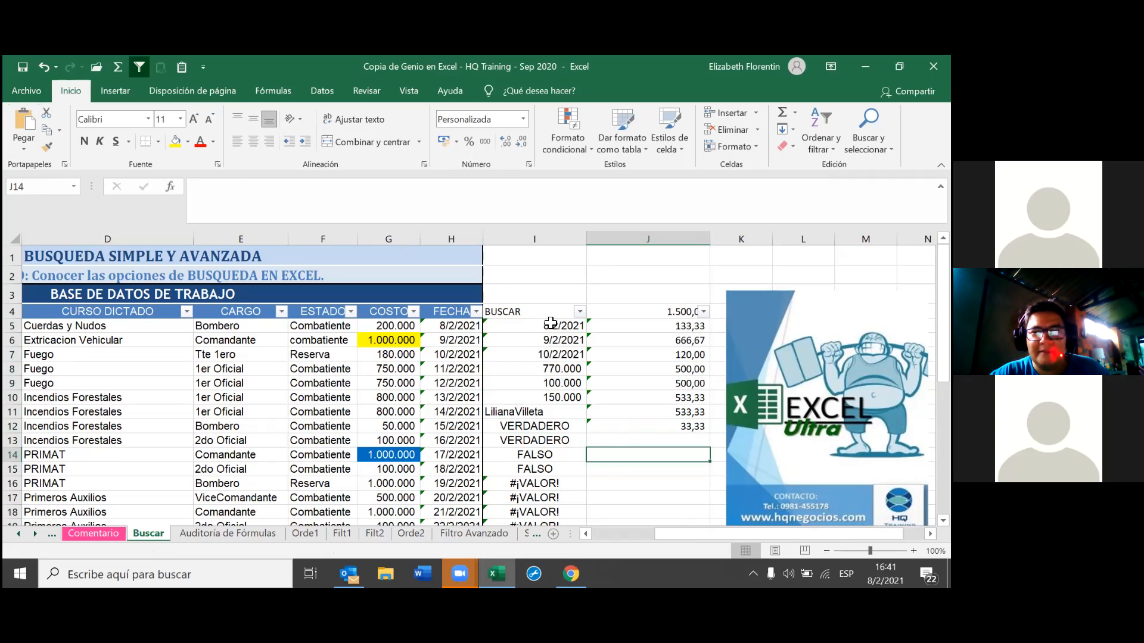
# Try to select the current array (Matriz actual) from cell I6 with Go To Special
pyautogui.click(554, 338)
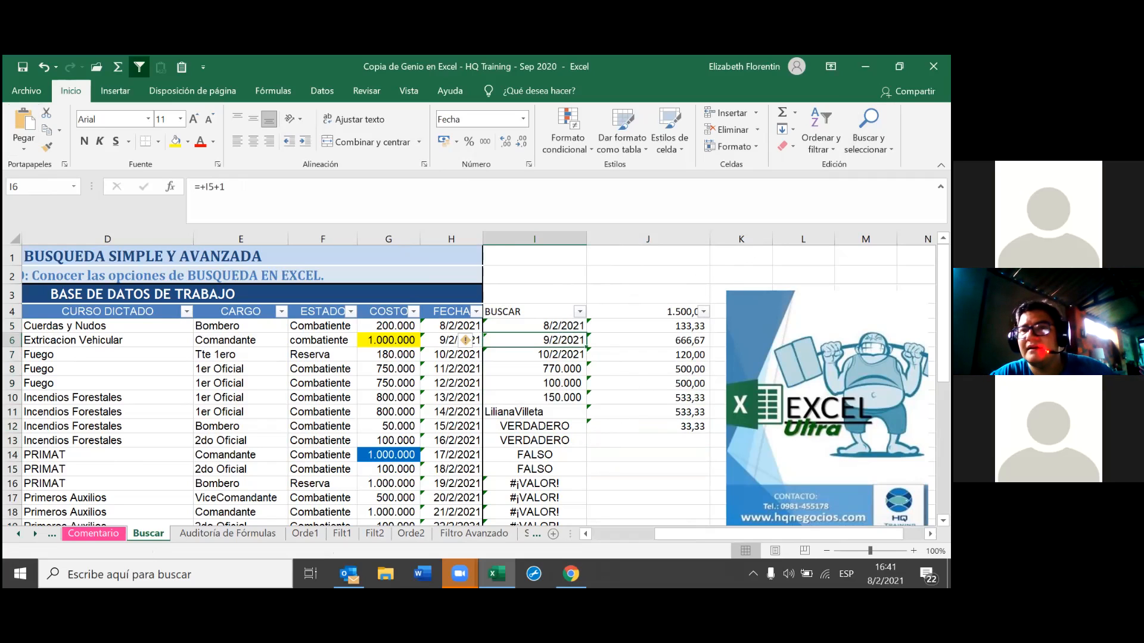
pyautogui.click(867, 128)
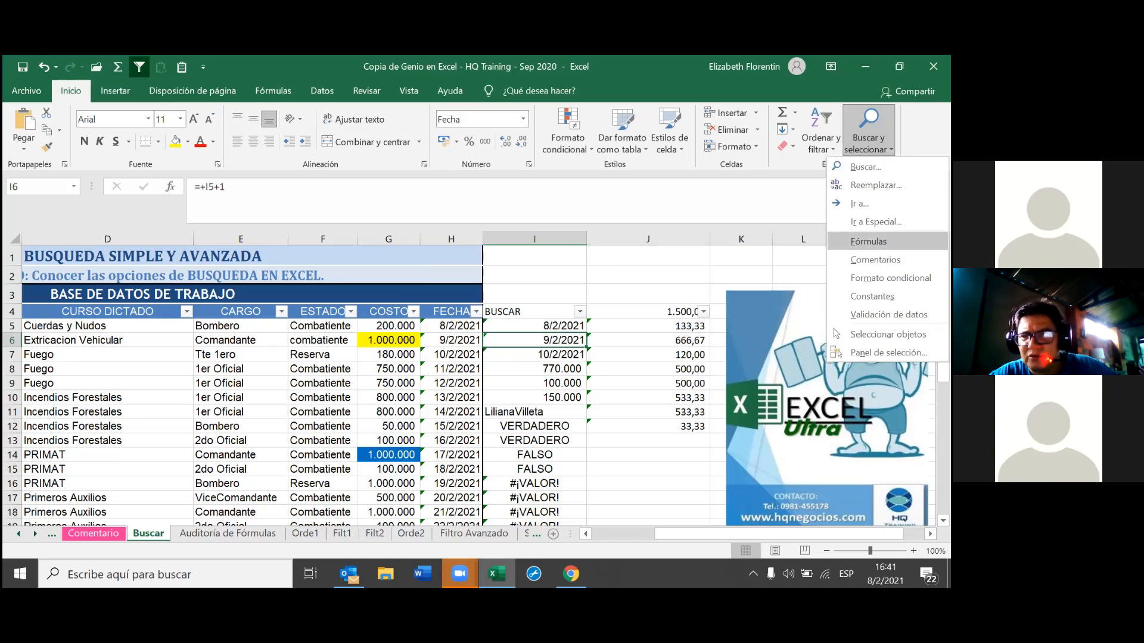
pyautogui.click(876, 222)
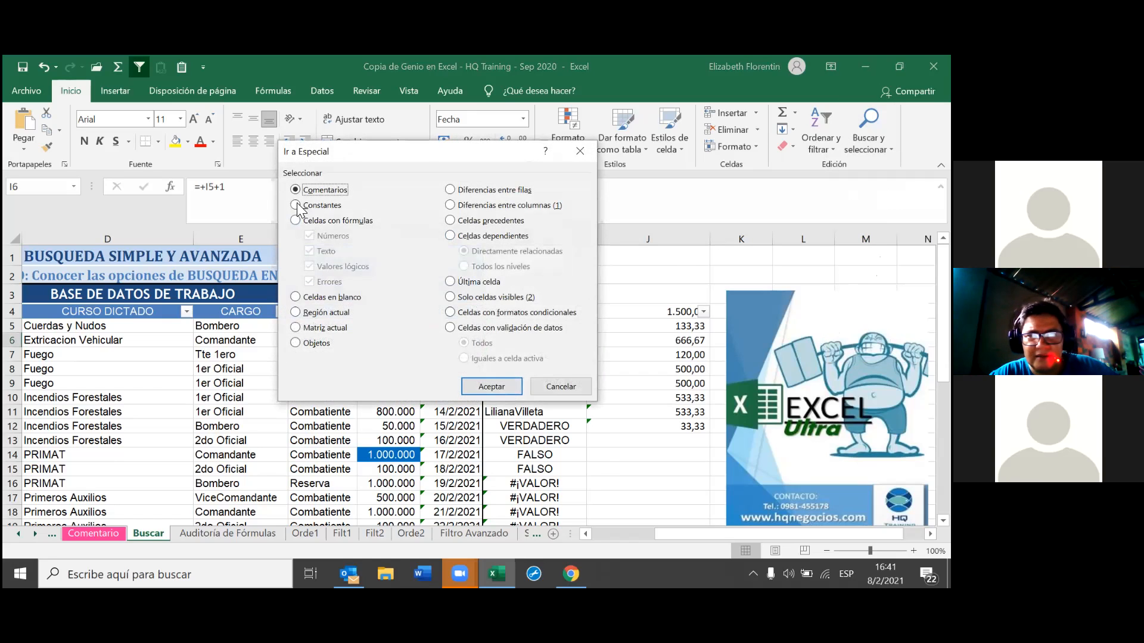
pyautogui.click(295, 327)
pyautogui.click(477, 385)
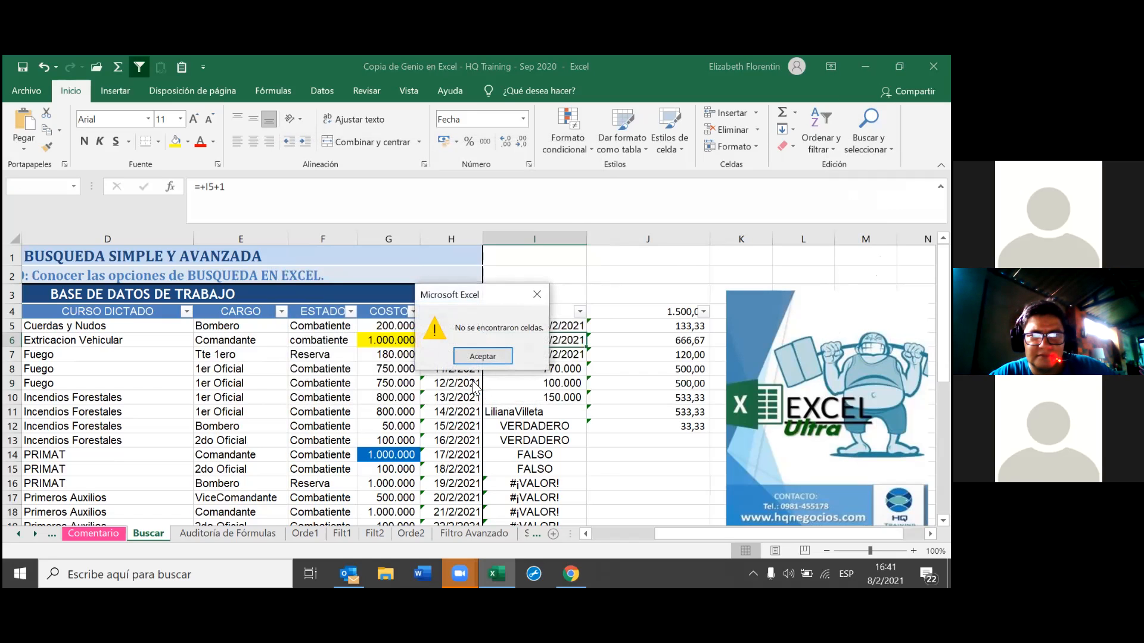
pyautogui.click(486, 357)
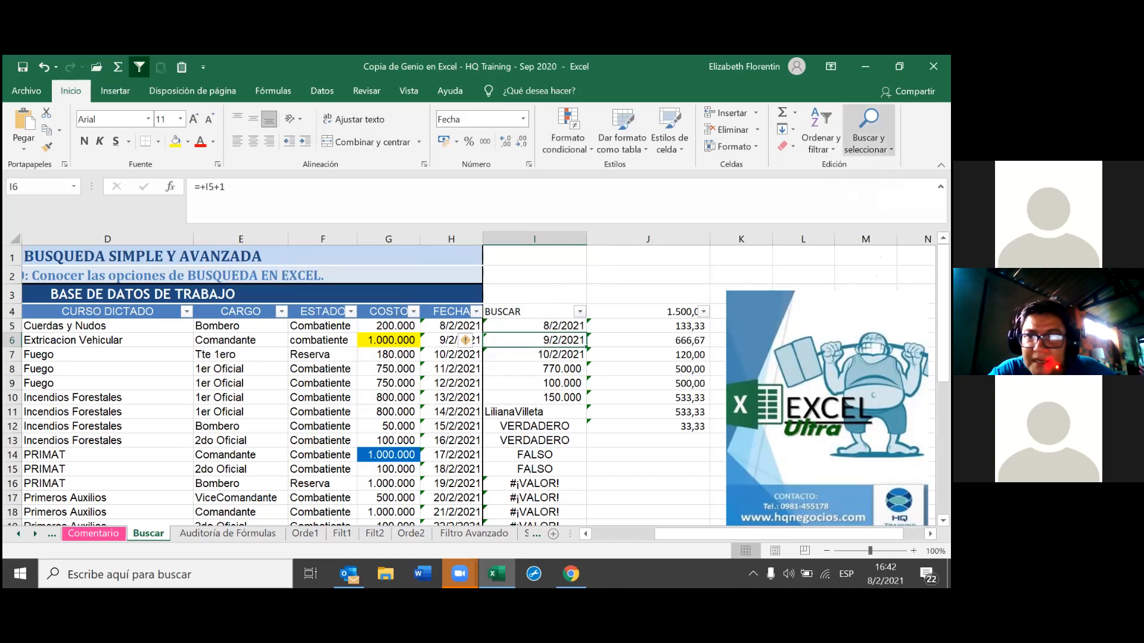
# Select the sheet's objects (Objetos) with Go To Special and move the Excel Ultra picture slightly upward
pyautogui.click(868, 131)
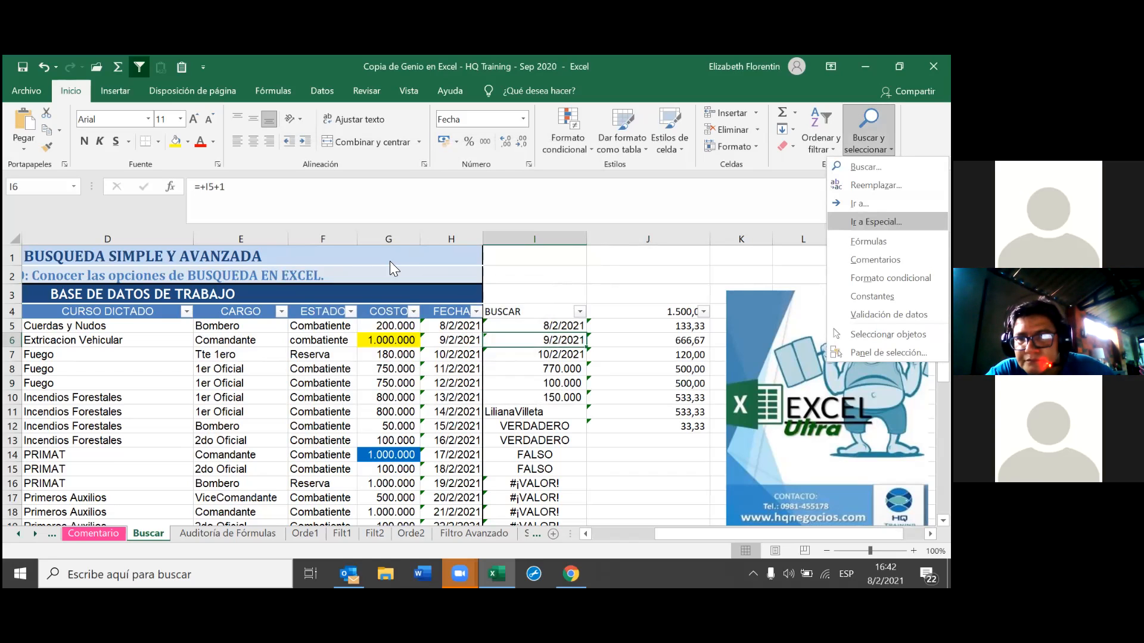
pyautogui.click(876, 222)
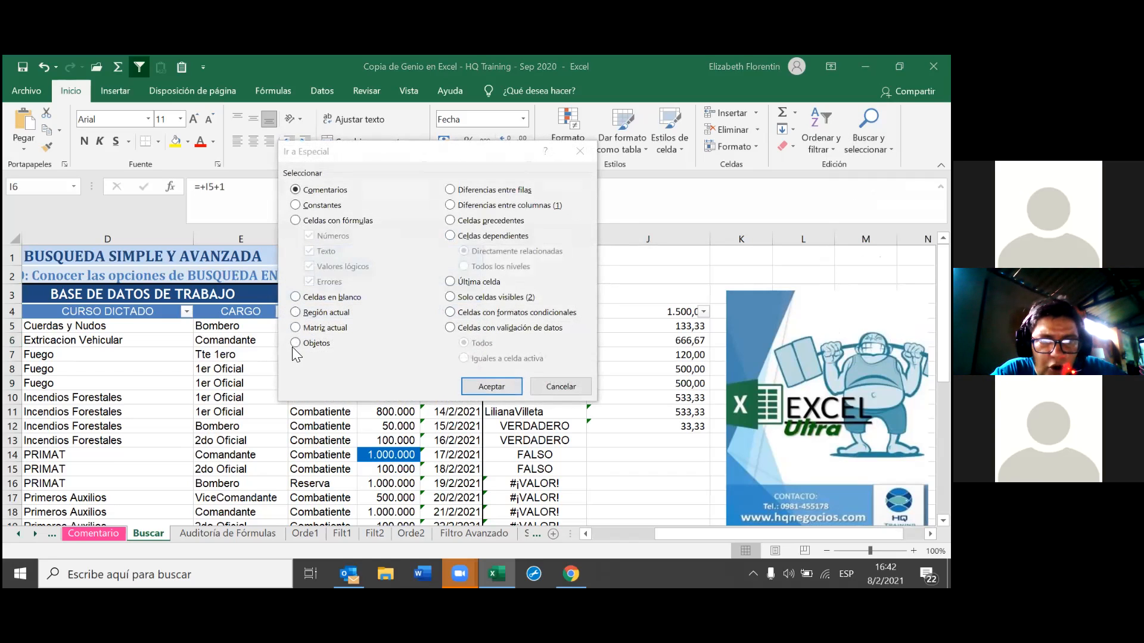
pyautogui.click(314, 343)
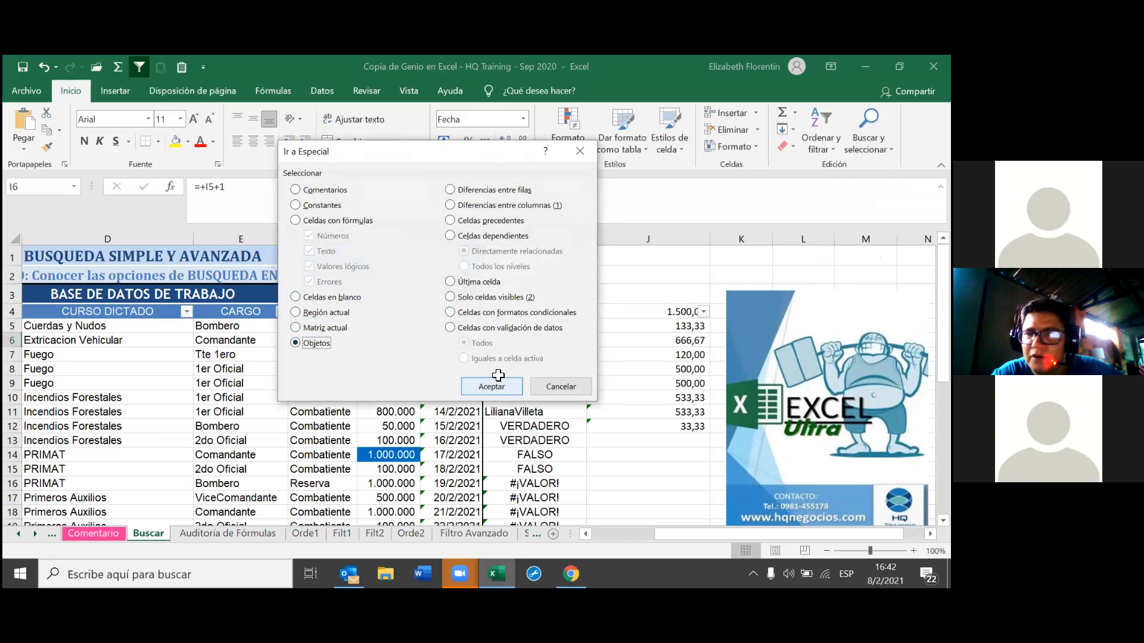
pyautogui.press('Return')
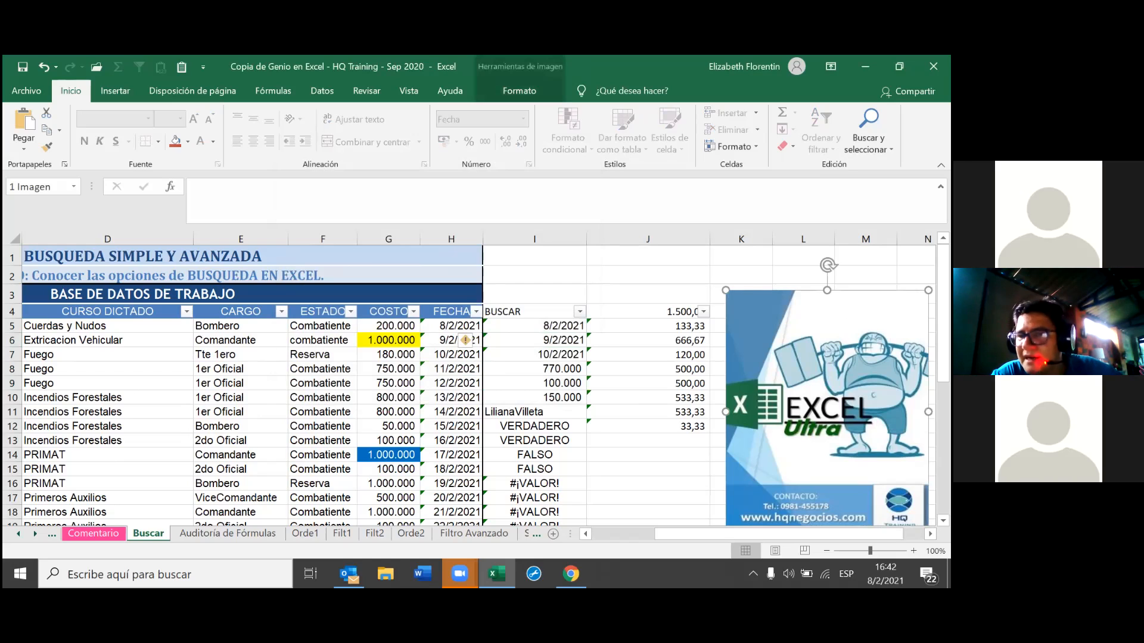
pyautogui.moveTo(839, 424)
pyautogui.mouseDown()
pyautogui.moveTo(746, 424)
pyautogui.moveTo(845, 424)
pyautogui.moveTo(816, 427)
pyautogui.moveTo(837, 415)
pyautogui.mouseUp()
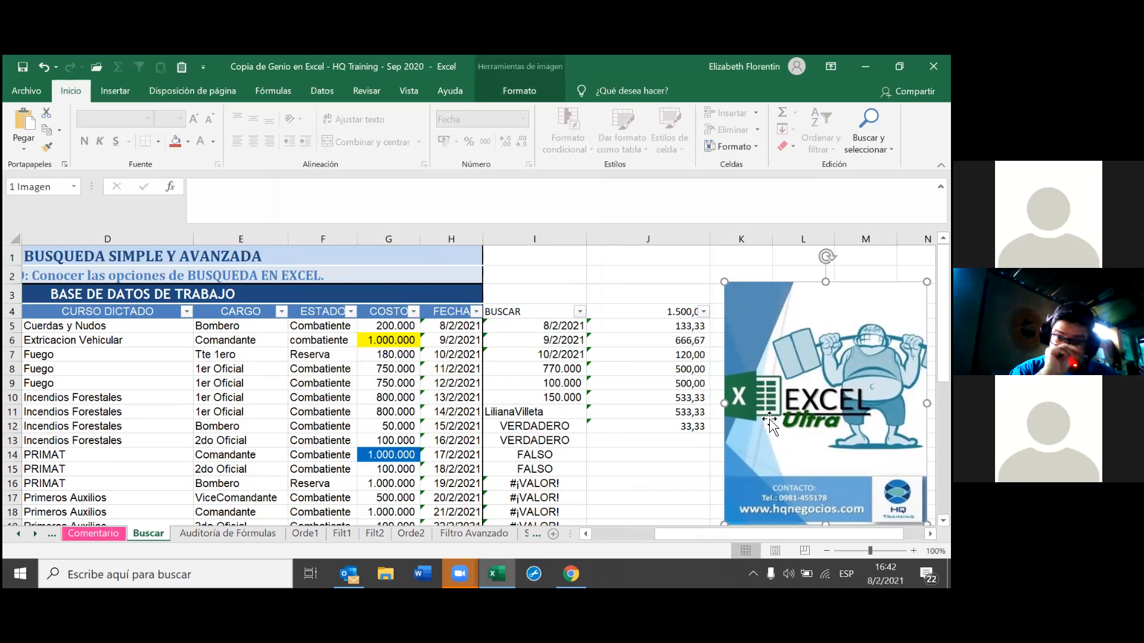
# Try to select row differences (Diferencias entre filas) from cell J10, and review the Go To Special options again
pyautogui.click(655, 398)
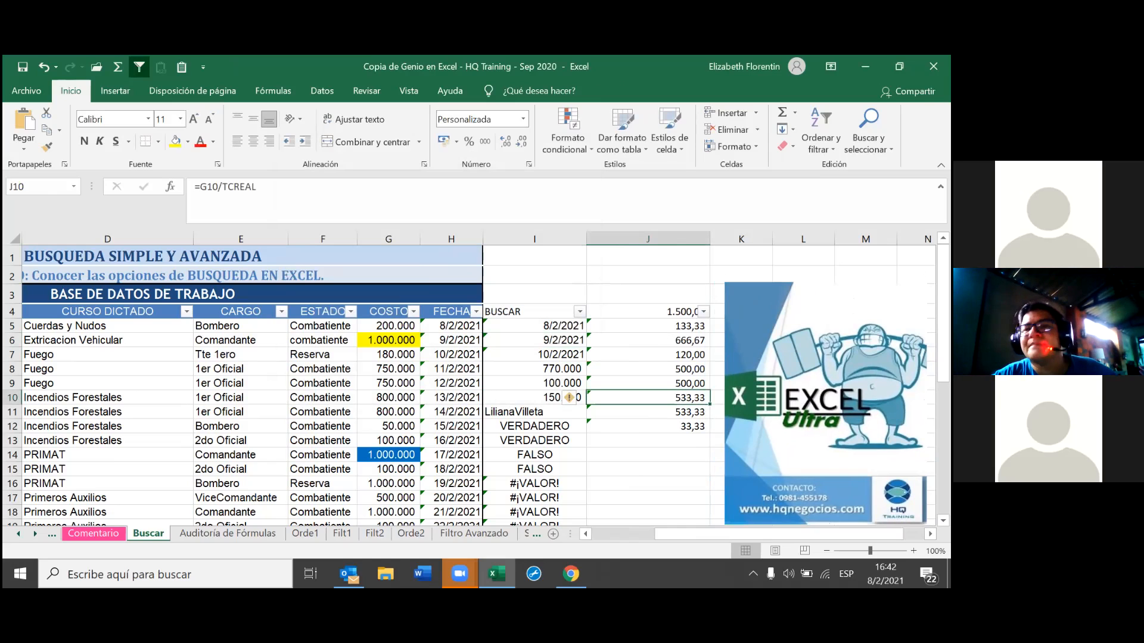
pyautogui.click(868, 137)
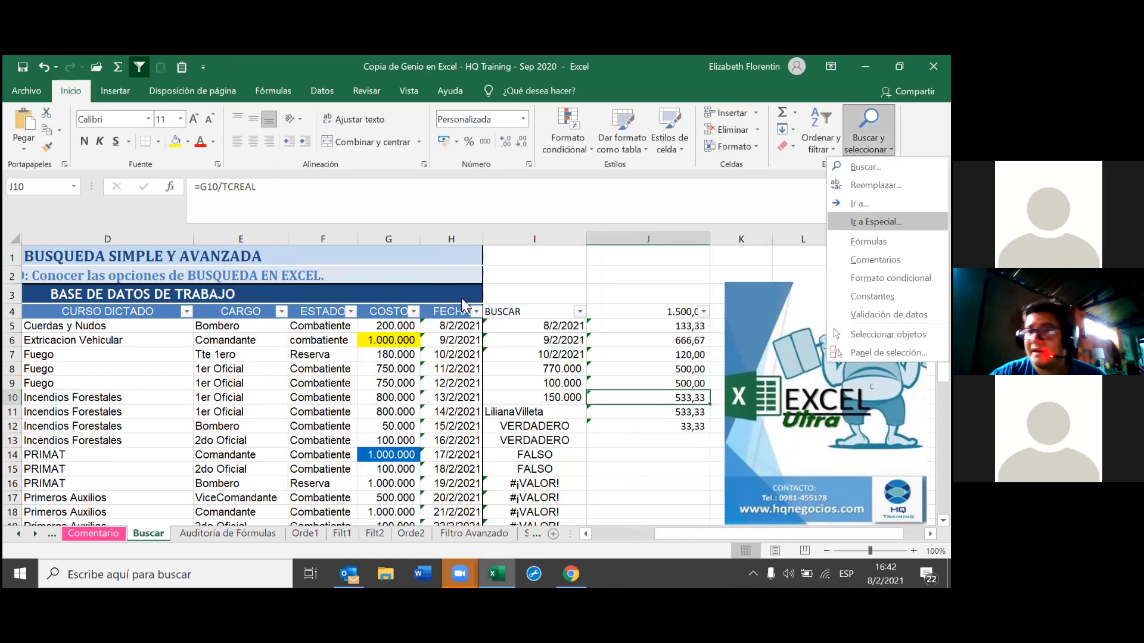
pyautogui.click(845, 221)
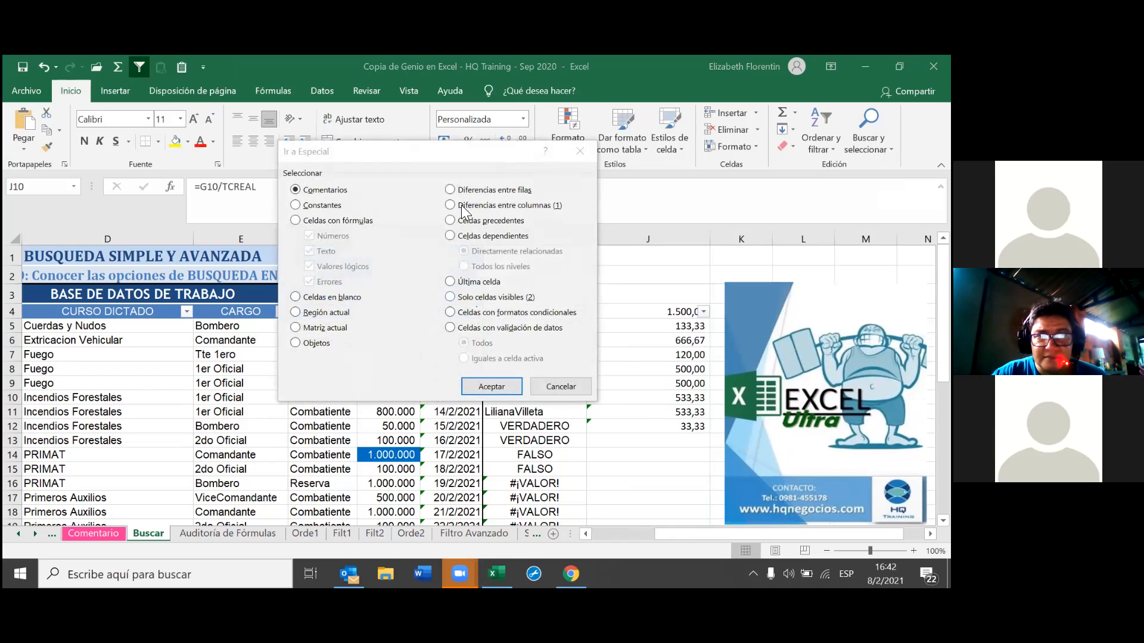
pyautogui.press('Right')
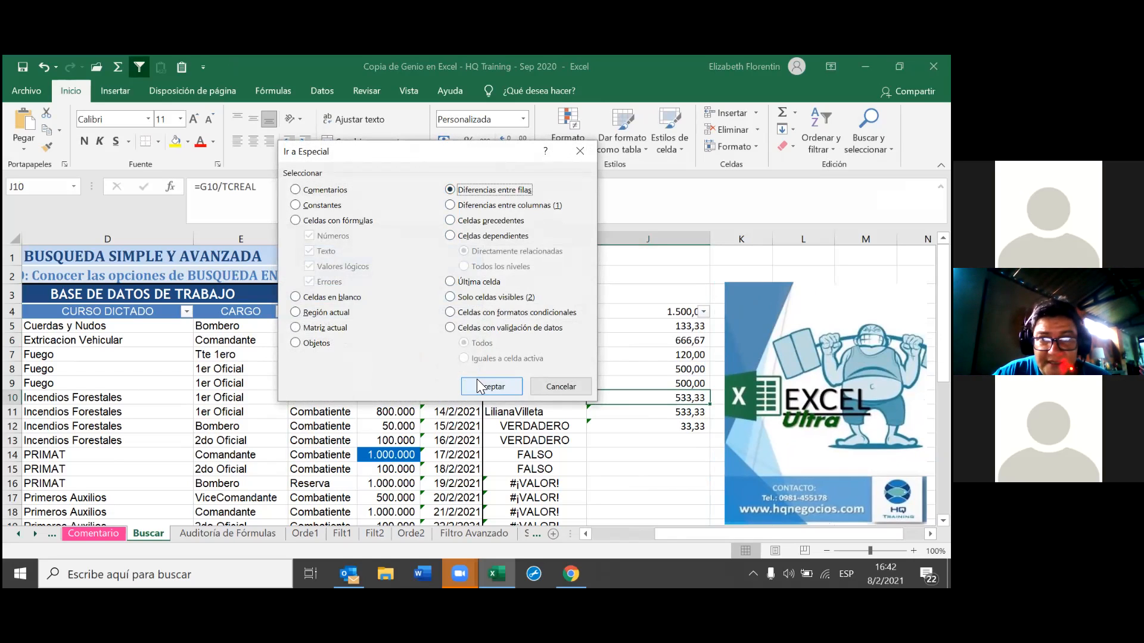
pyautogui.click(478, 385)
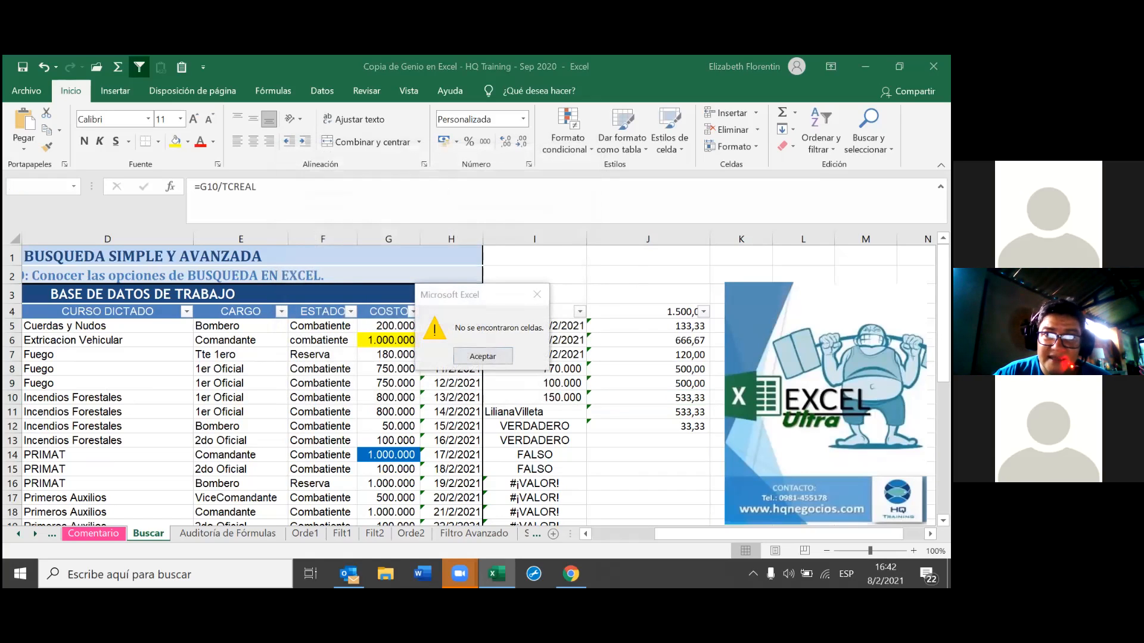
pyautogui.click(482, 356)
pyautogui.click(868, 143)
pyautogui.click(873, 219)
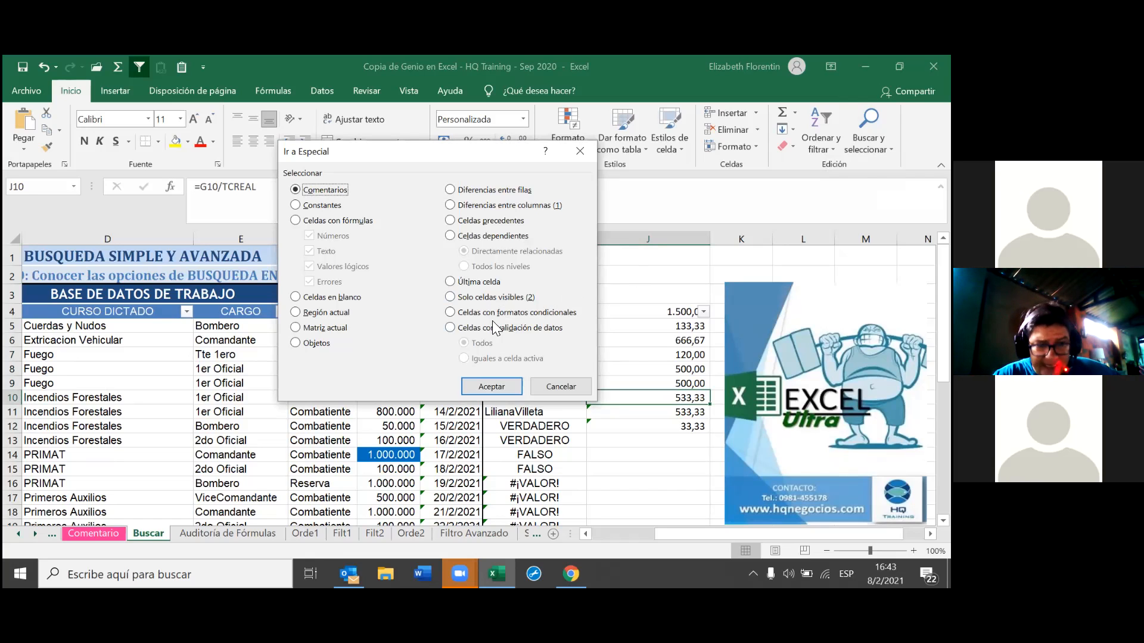
pyautogui.click(571, 392)
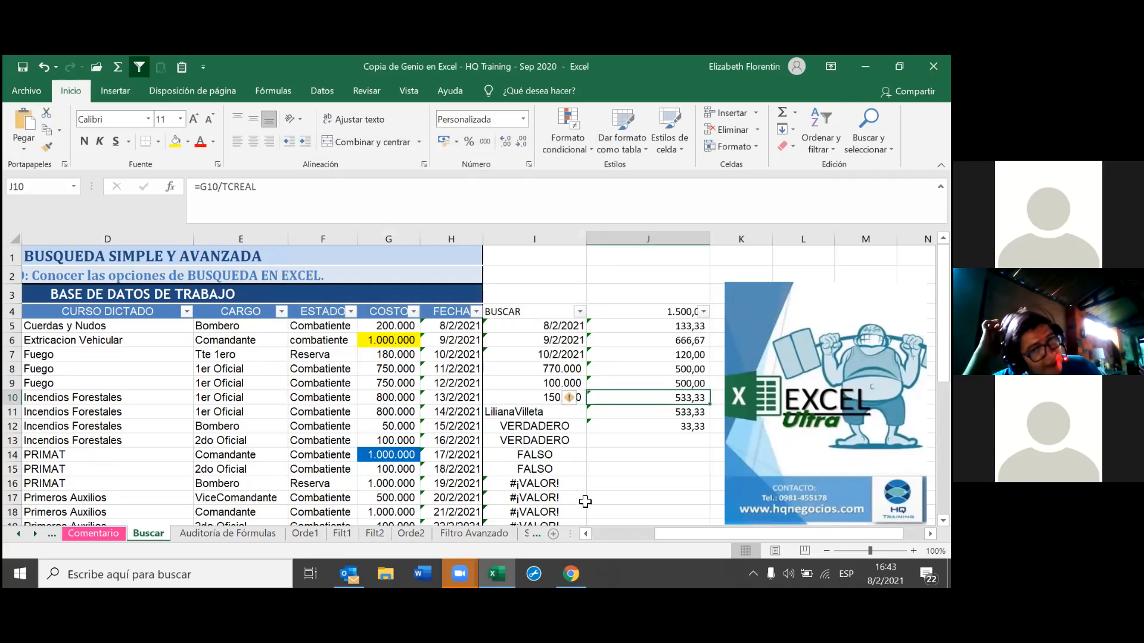
# Colour the Buscar sheet tab with the recent pink and open the Auditoría de Fórmulas sheet
pyautogui.click(585, 535)
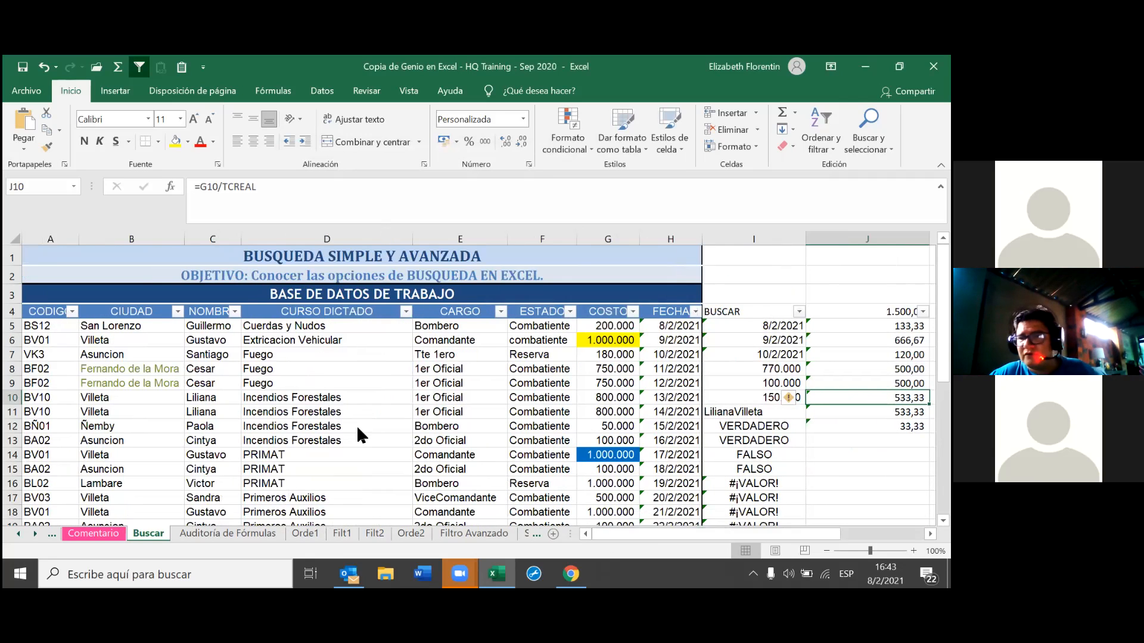
pyautogui.rightClick(148, 533)
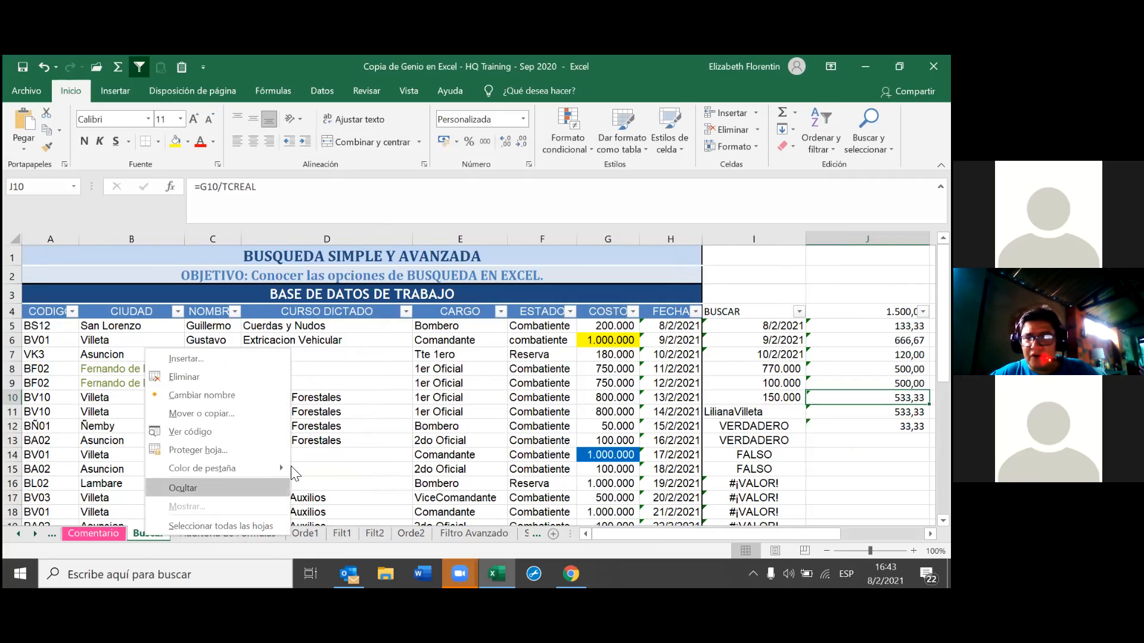
pyautogui.moveTo(280, 468)
pyautogui.click(297, 514)
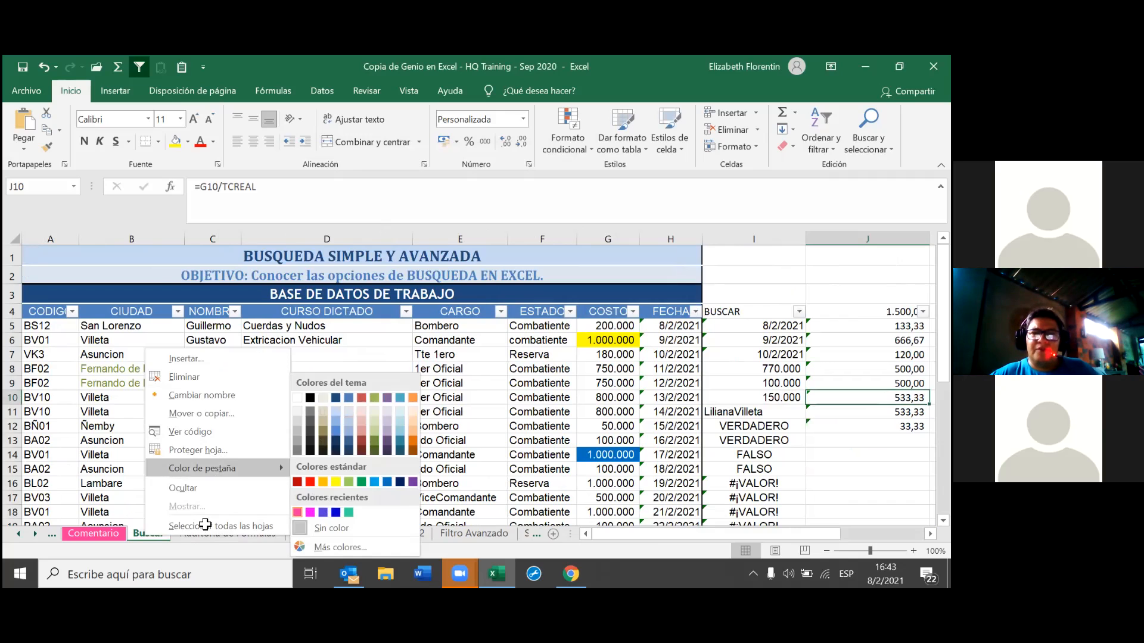
pyautogui.click(217, 533)
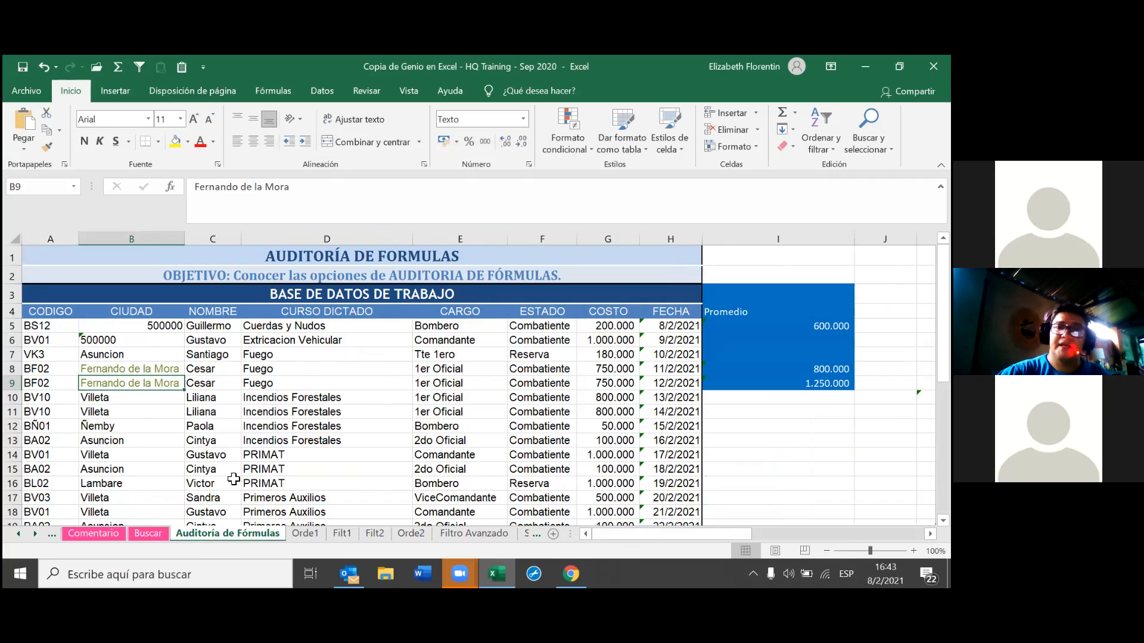
# Inspect the Promedio formula in cell I5 of the Auditoría de Fórmulas sheet and the cells it references
pyautogui.click(296, 534)
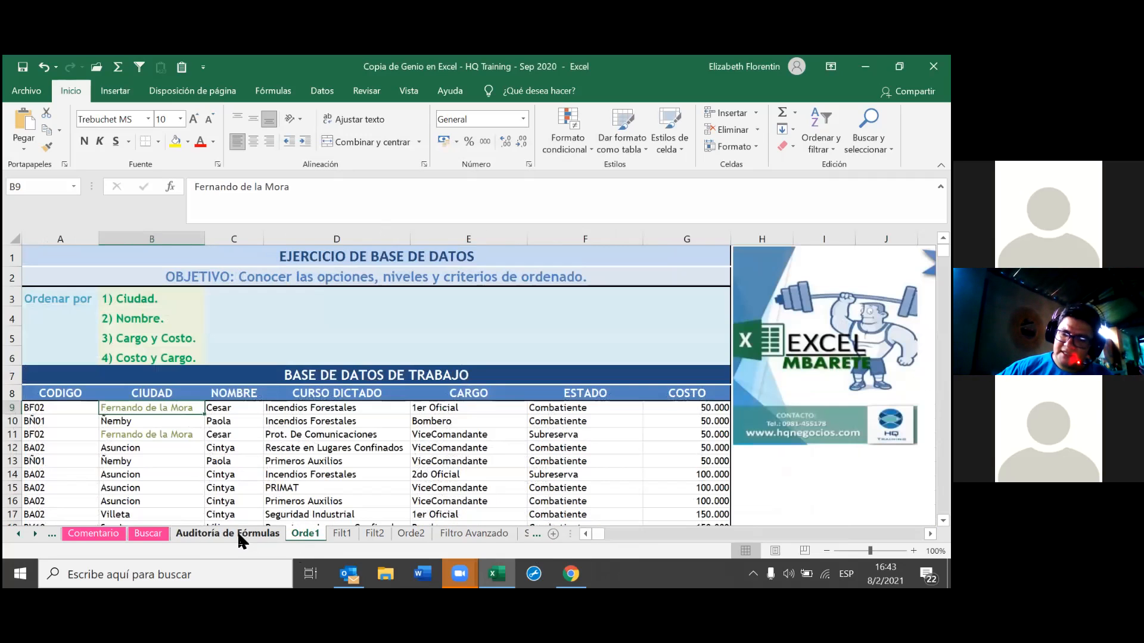
pyautogui.click(240, 537)
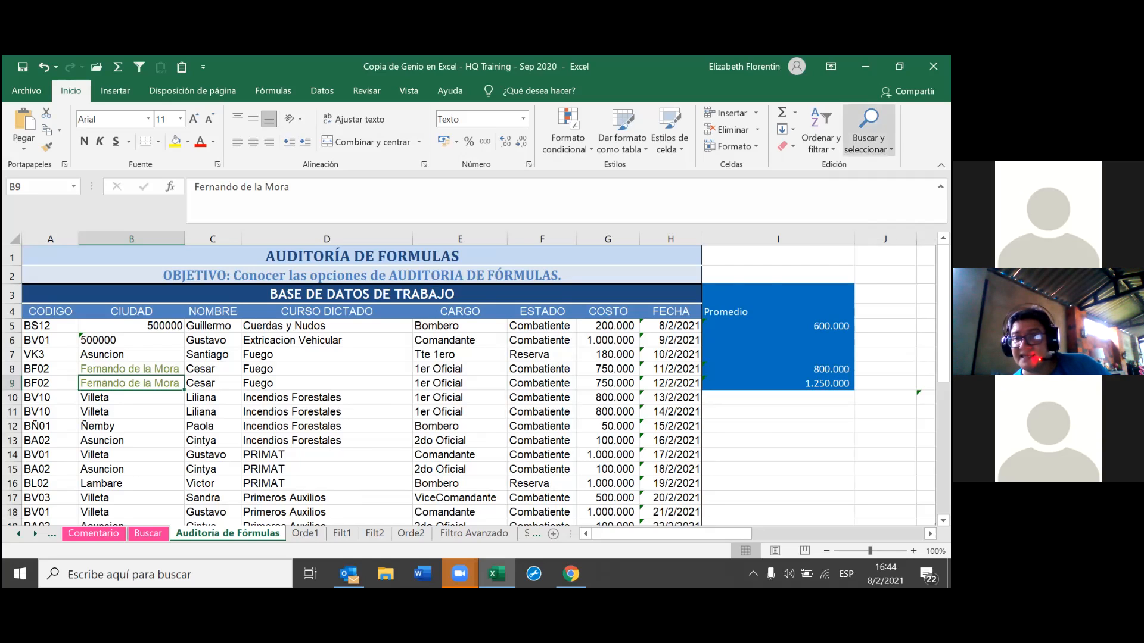
pyautogui.click(760, 327)
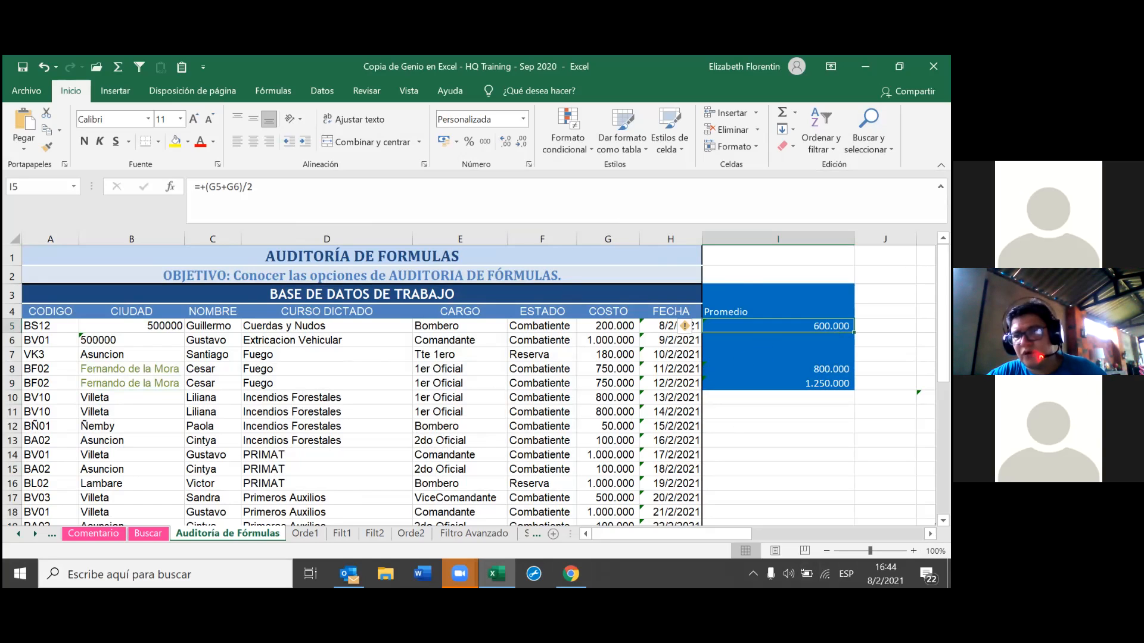
pyautogui.press('F2')
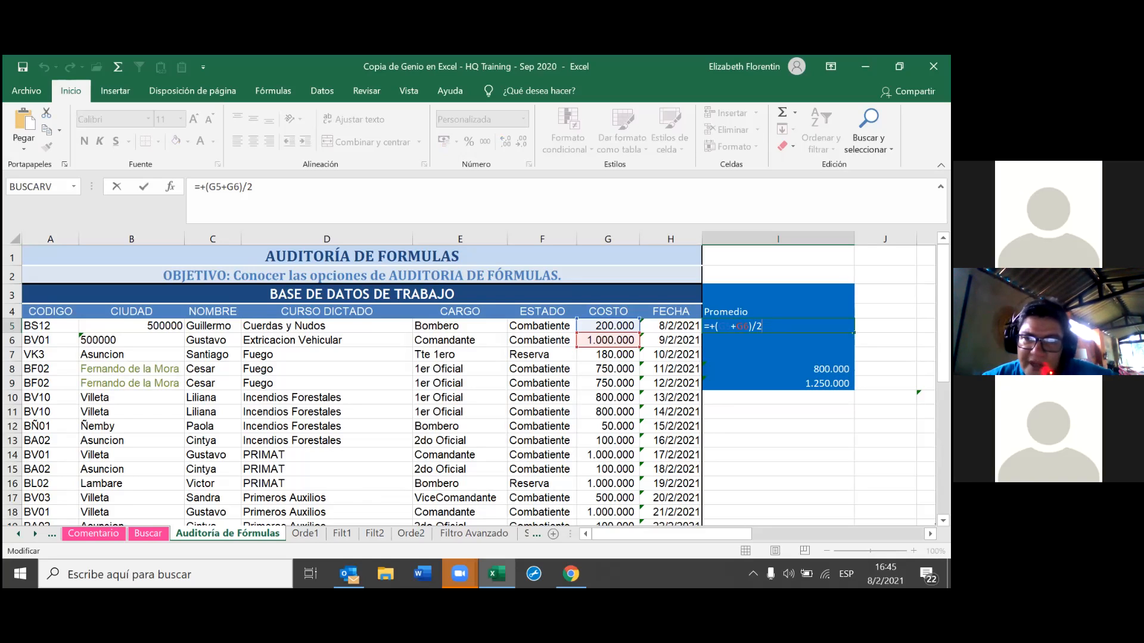
pyautogui.press('Return')
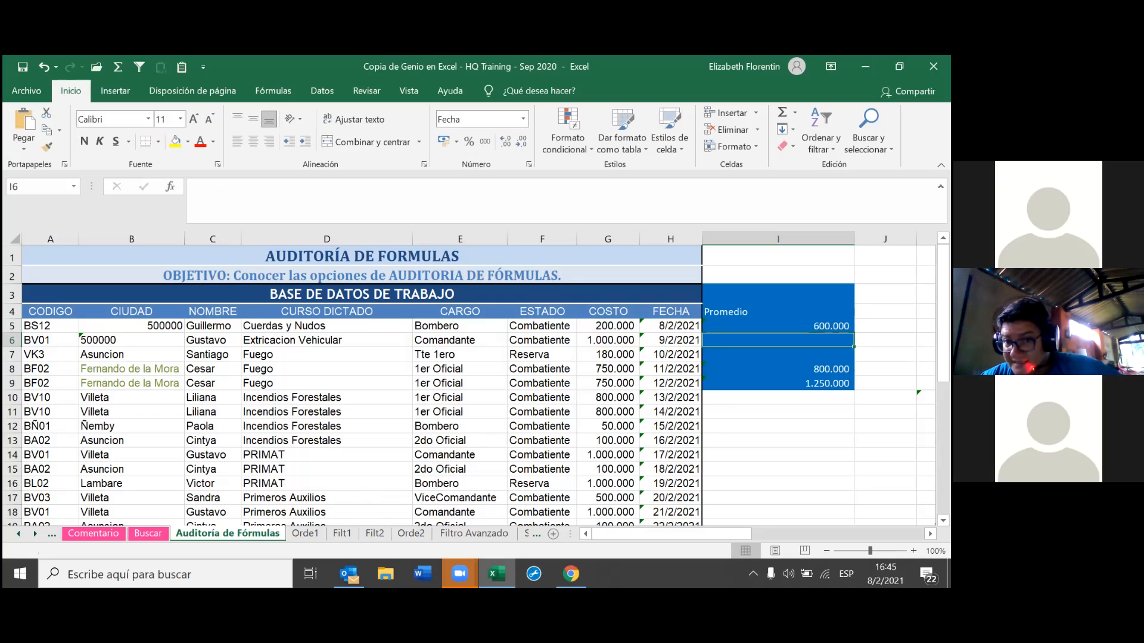
pyautogui.click(777, 326)
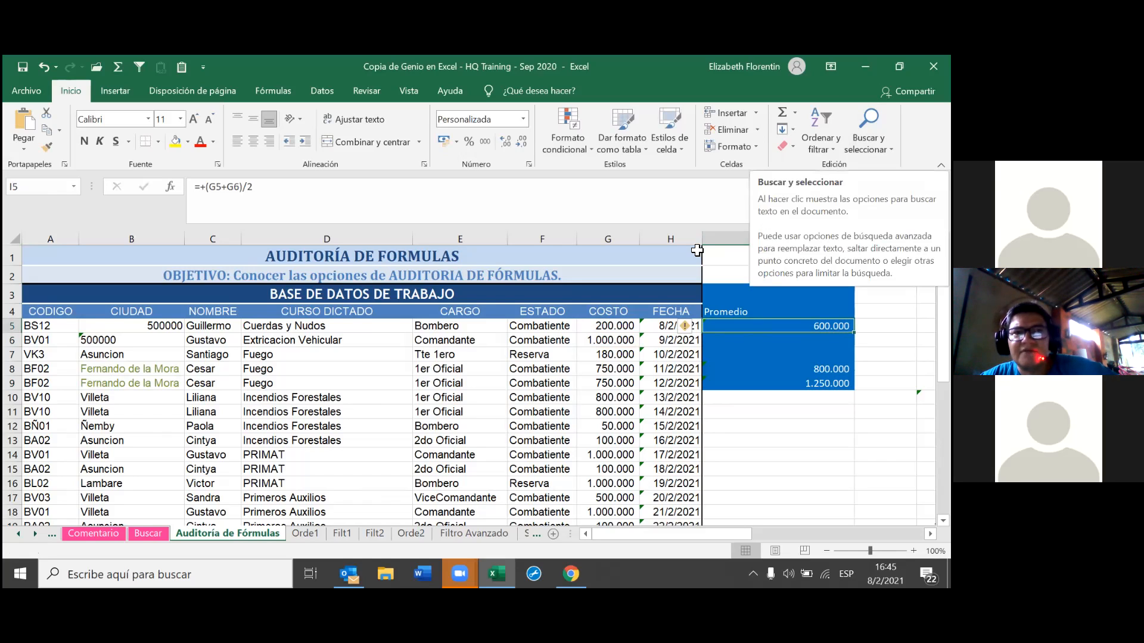
# Trace the precedents of I5, display the sheet's formulas in place of values to review them, and restore the value display
pyautogui.click(265, 91)
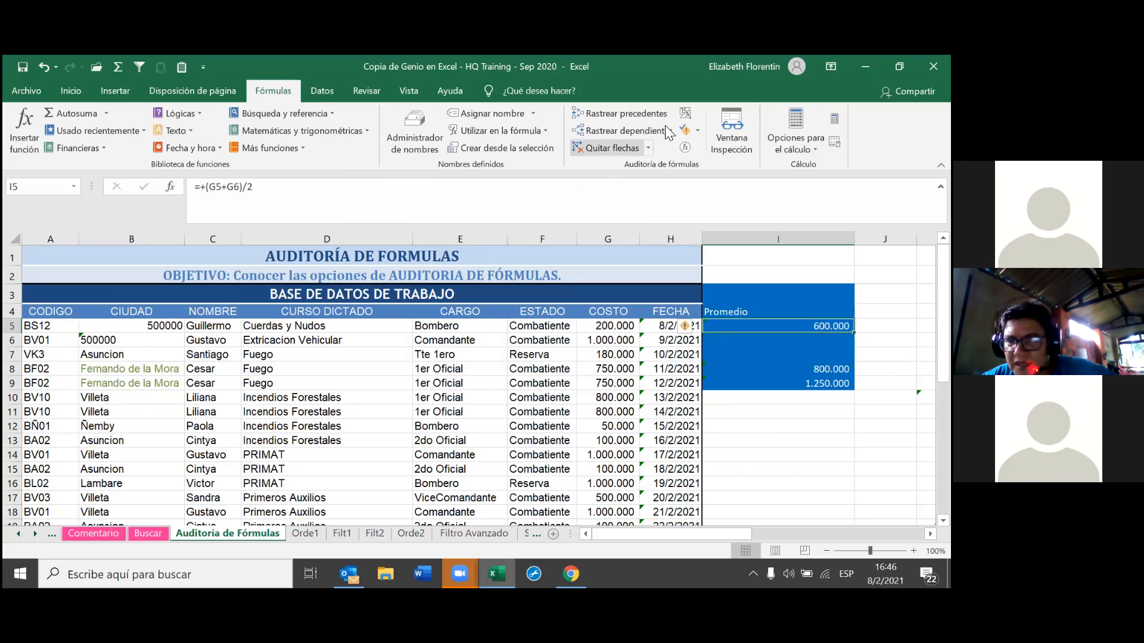
pyautogui.click(697, 130)
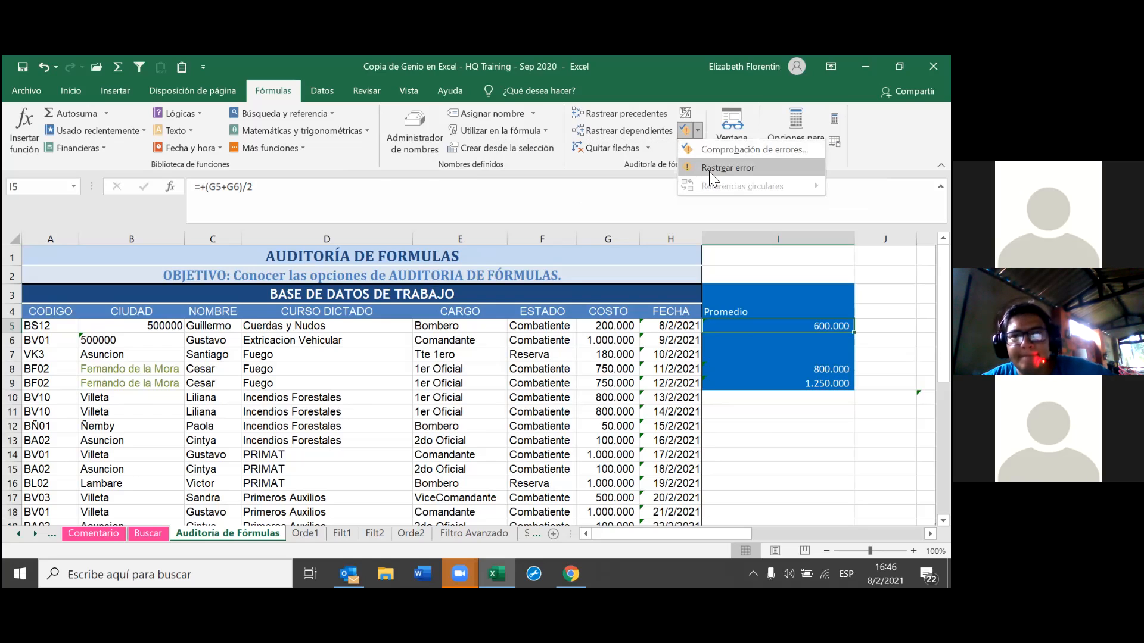
pyautogui.click(662, 112)
pyautogui.click(686, 113)
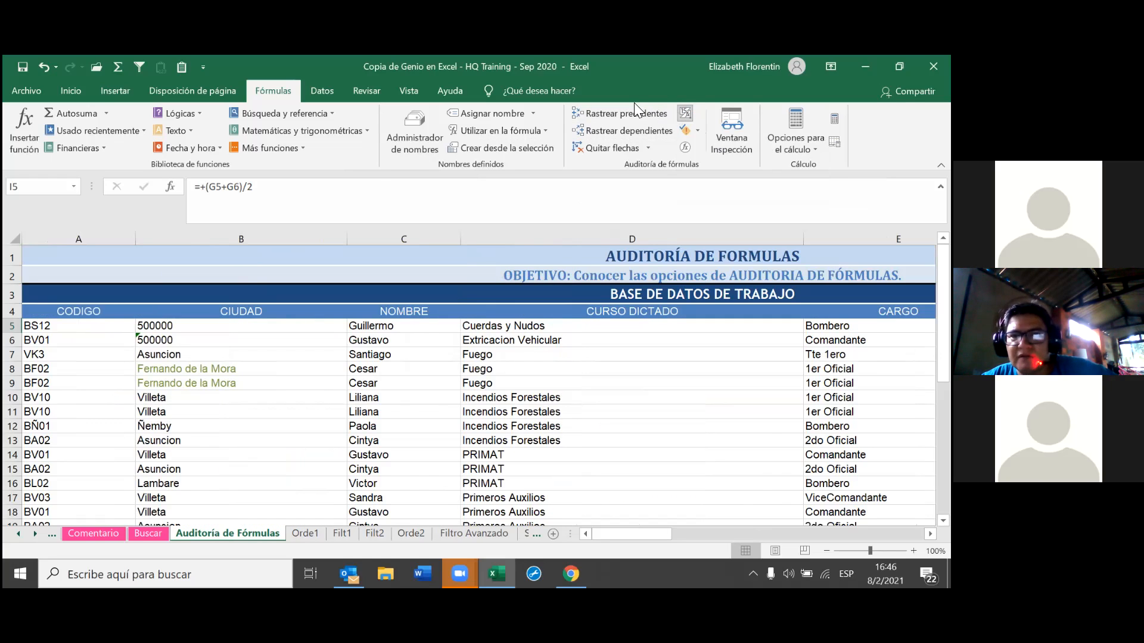
pyautogui.click(685, 118)
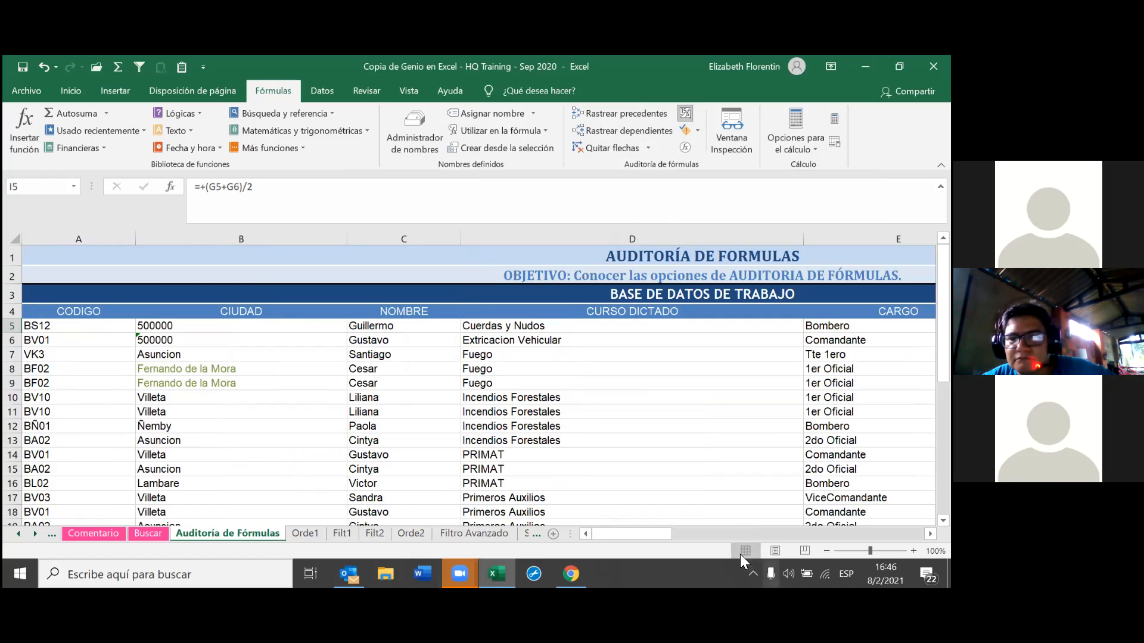
pyautogui.click(774, 550)
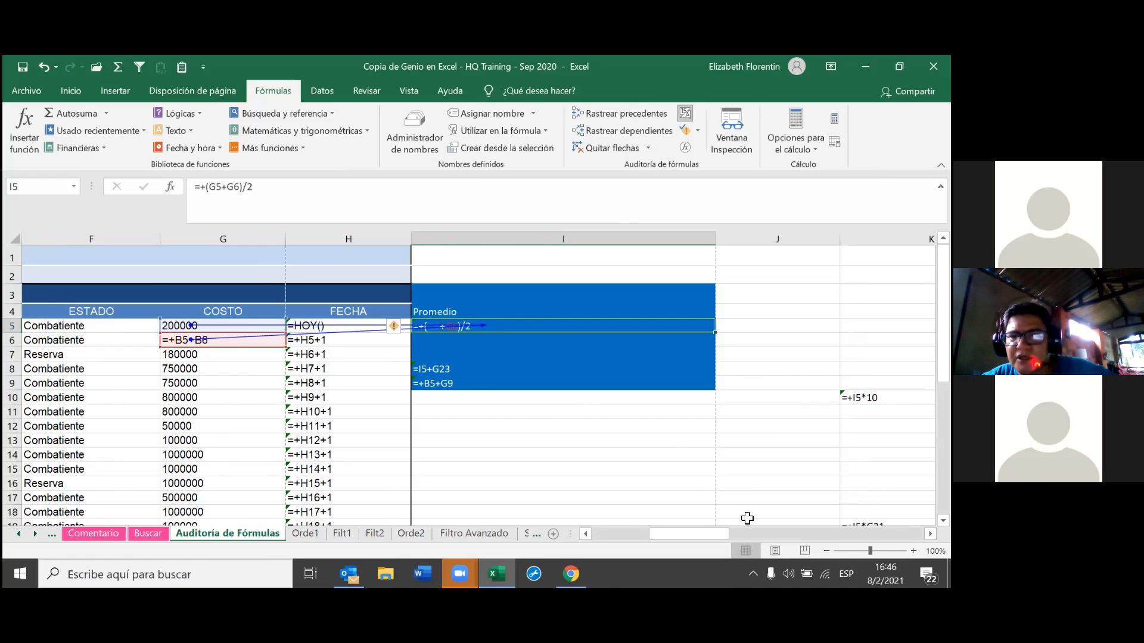
pyautogui.moveTo(685, 534); pyautogui.dragTo(643, 534)
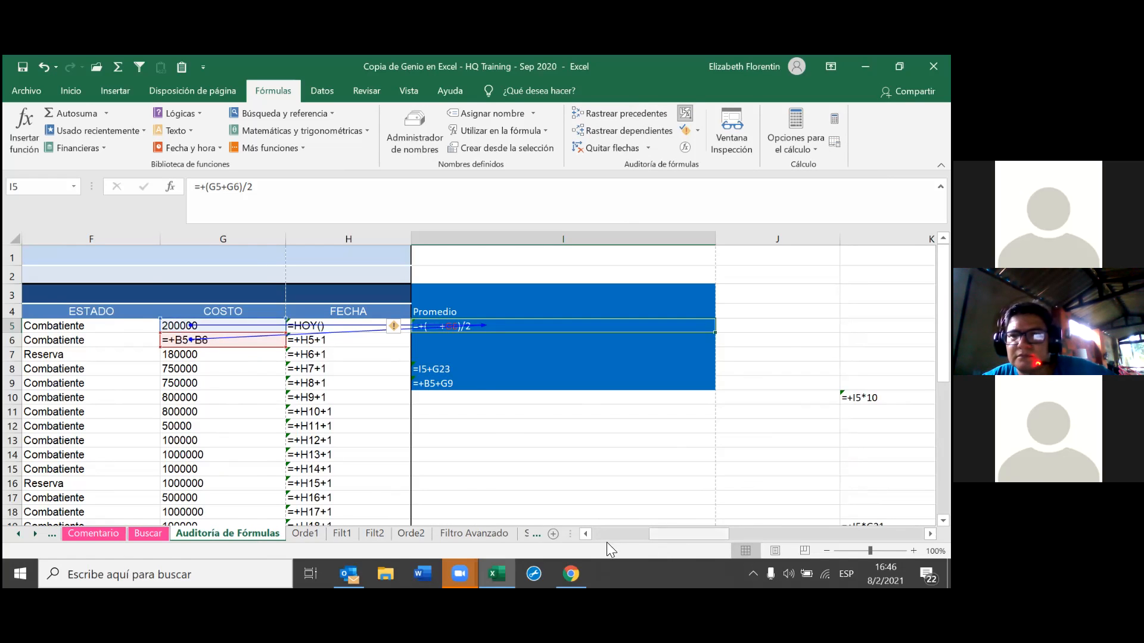
pyautogui.moveTo(744, 554); pyautogui.dragTo(678, 542)
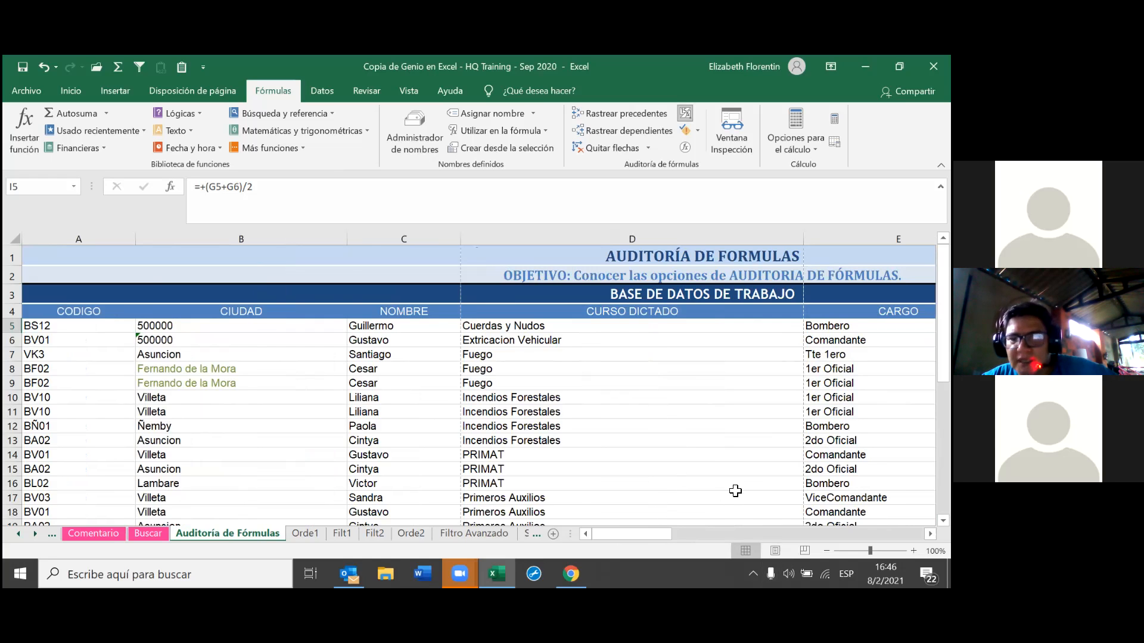
pyautogui.scroll(-1, 733, 494)
pyautogui.scroll(1, 685, 492)
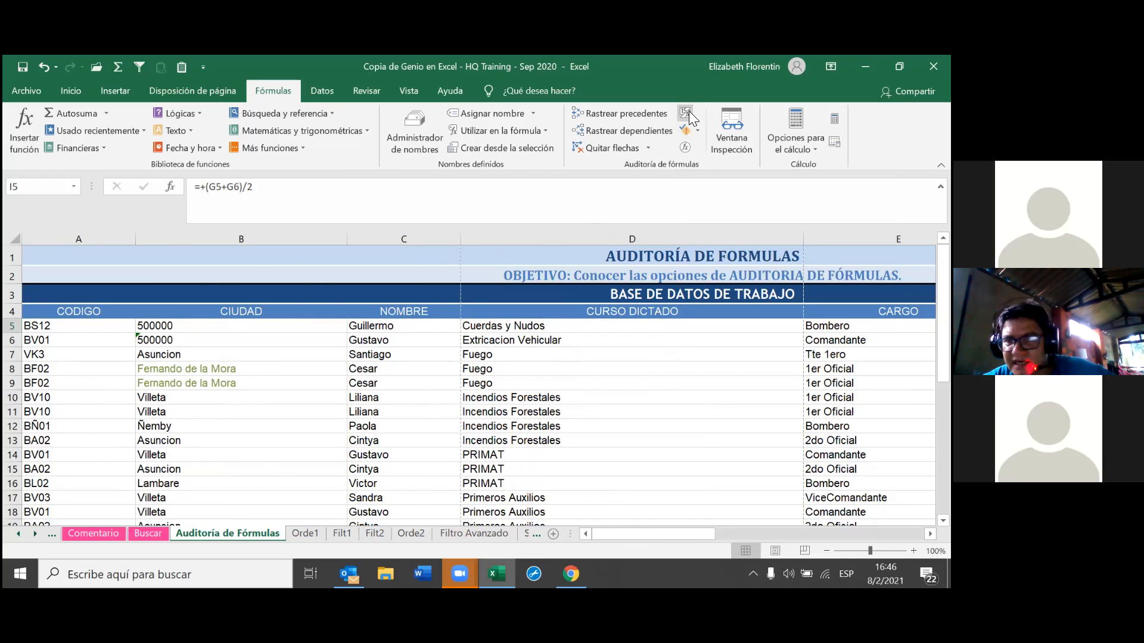
pyautogui.click(686, 114)
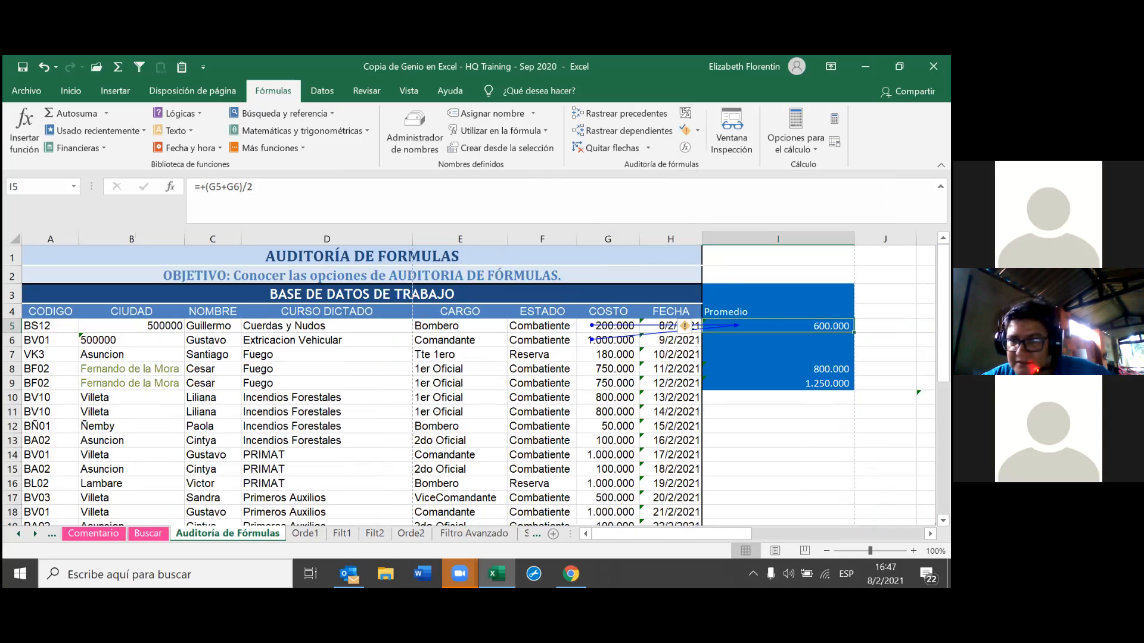
# Trace a further level of precedents for I5, then remove the arrows and repeat the tracing demonstration
pyautogui.click(595, 112)
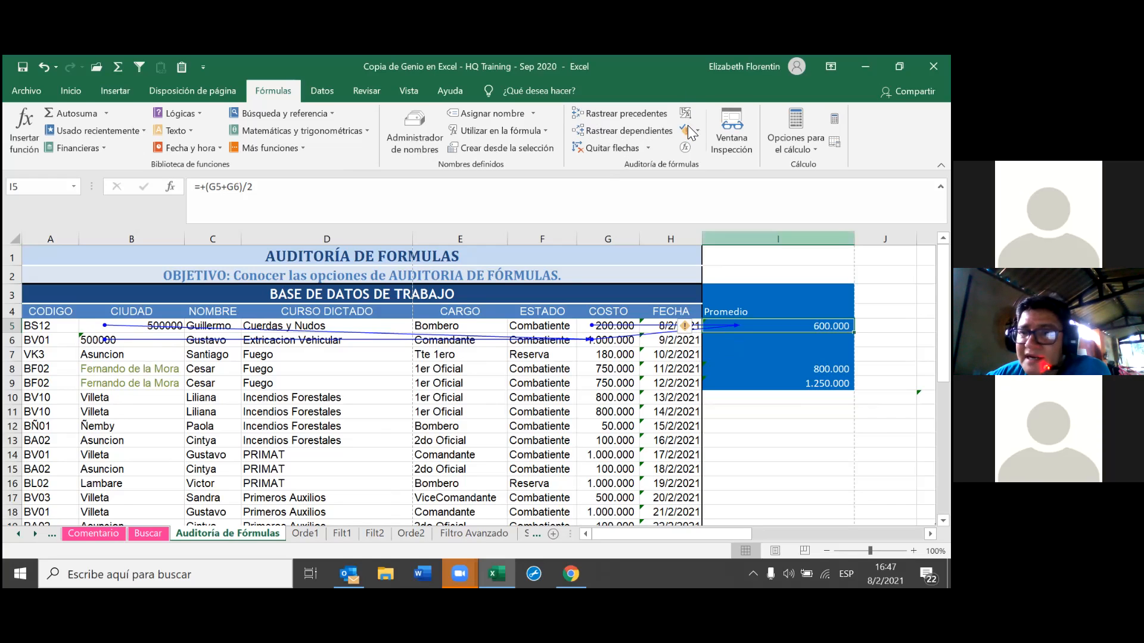
pyautogui.click(601, 148)
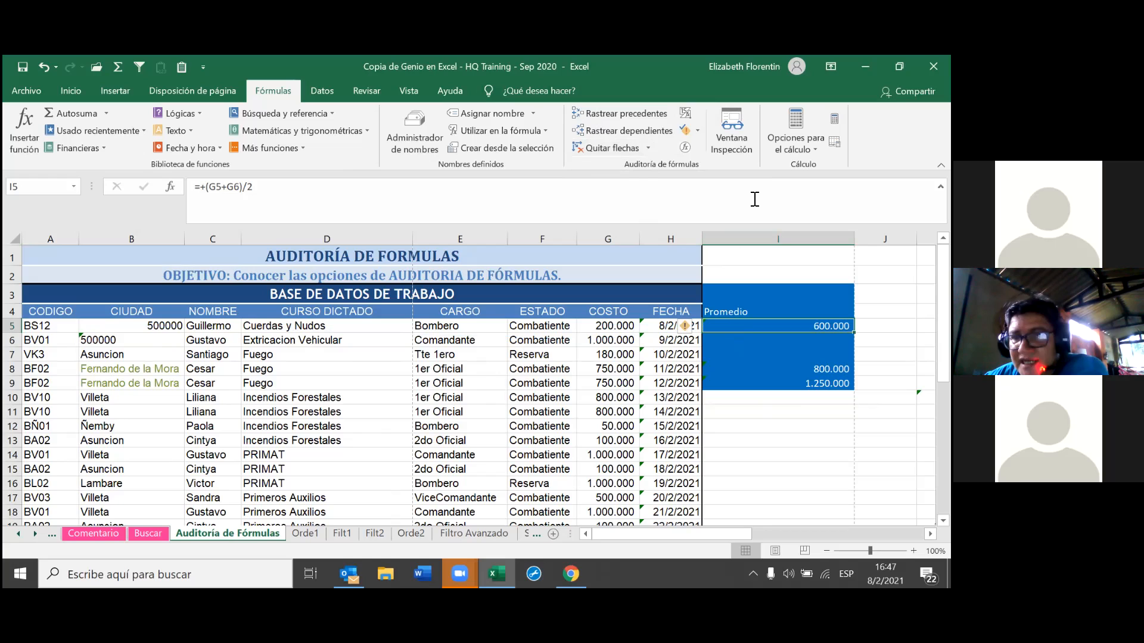
pyautogui.click(602, 113)
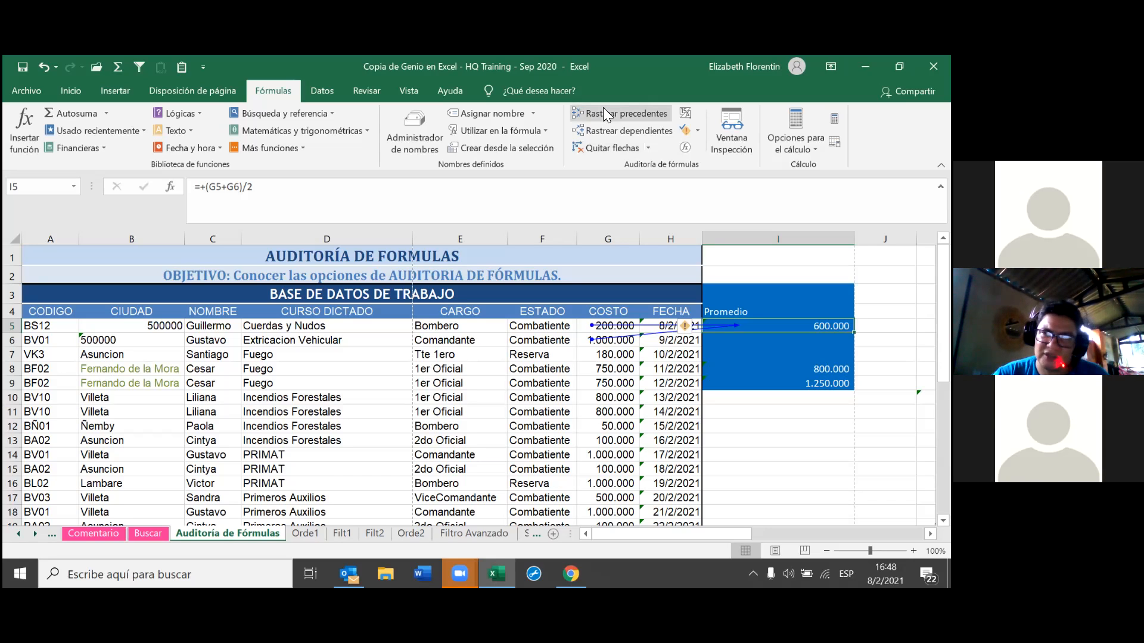
pyautogui.click(604, 109)
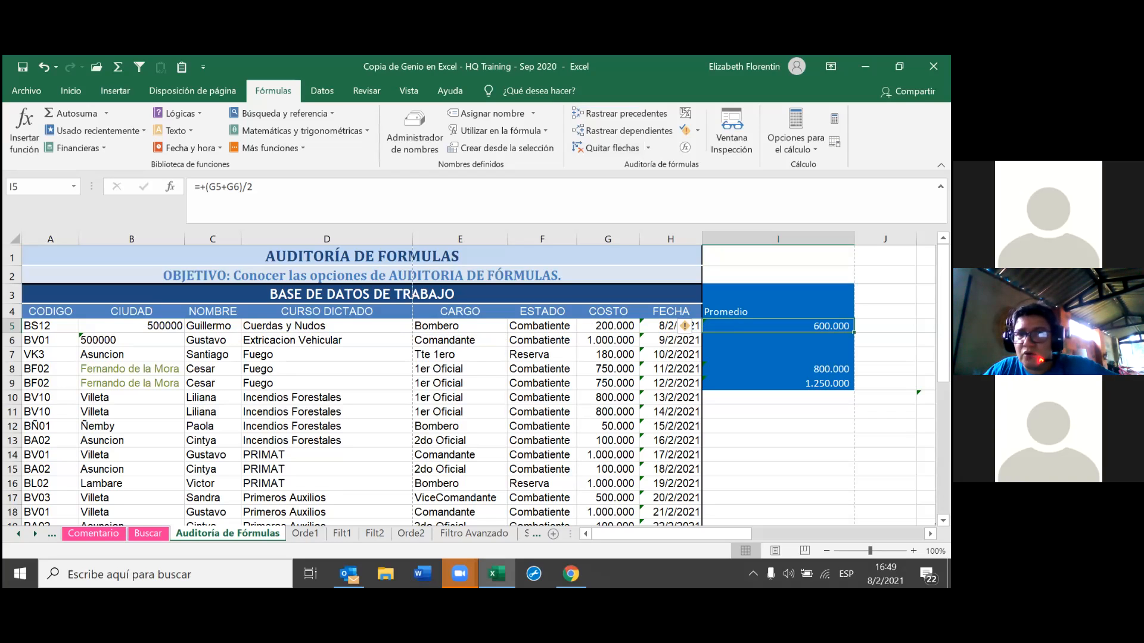
# Trace two levels of precedents and the first level of dependents for cell I5
pyautogui.click(619, 113)
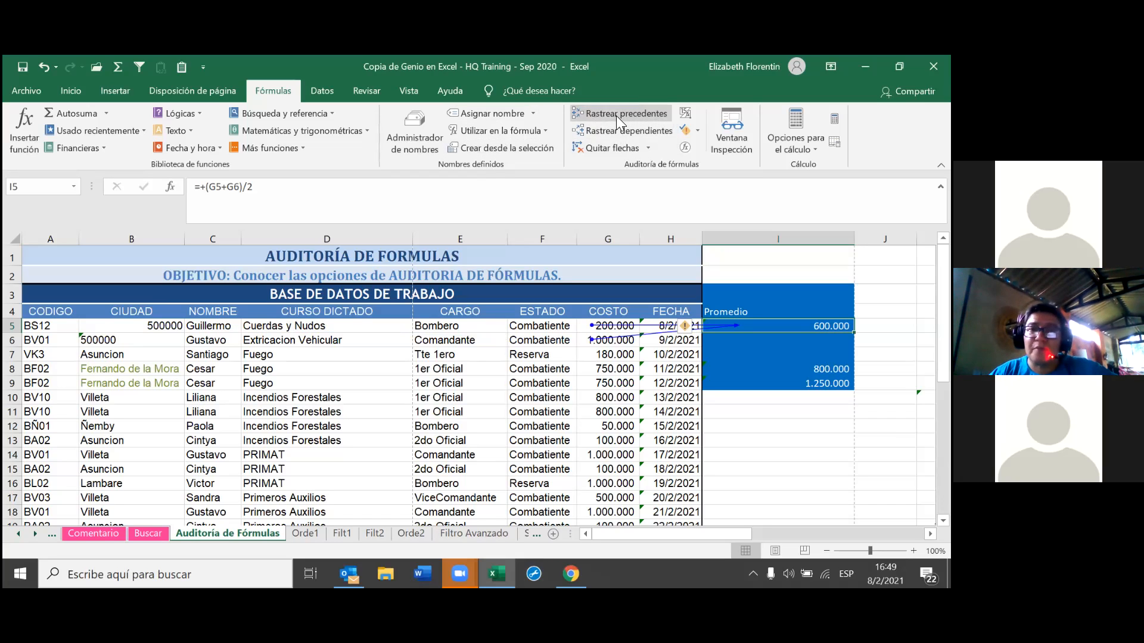
pyautogui.click(617, 118)
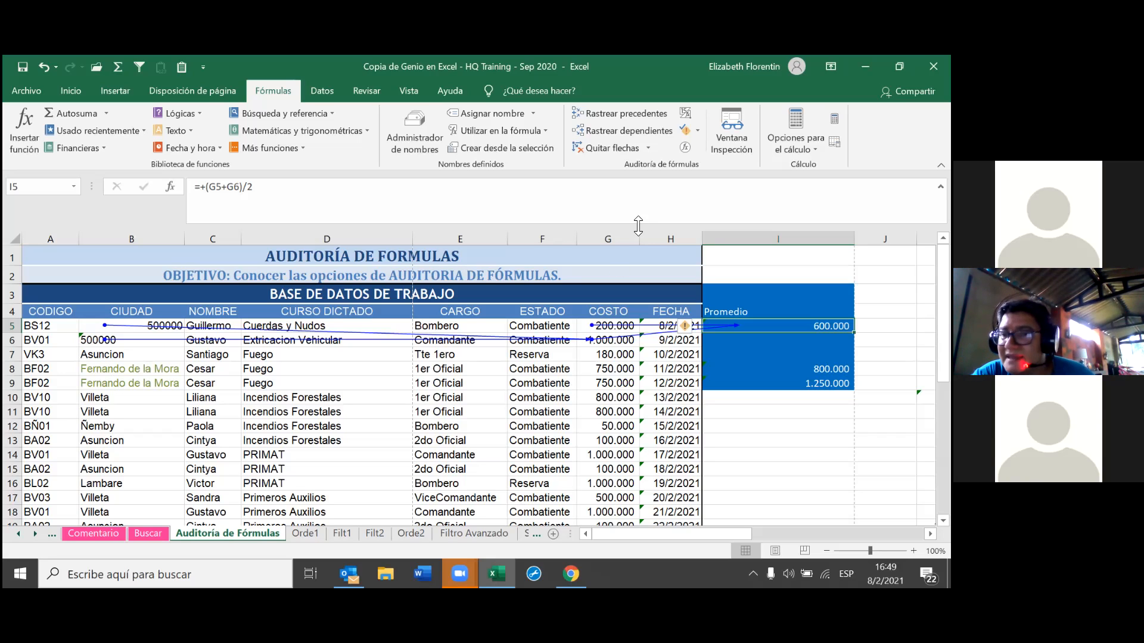
pyautogui.click(636, 127)
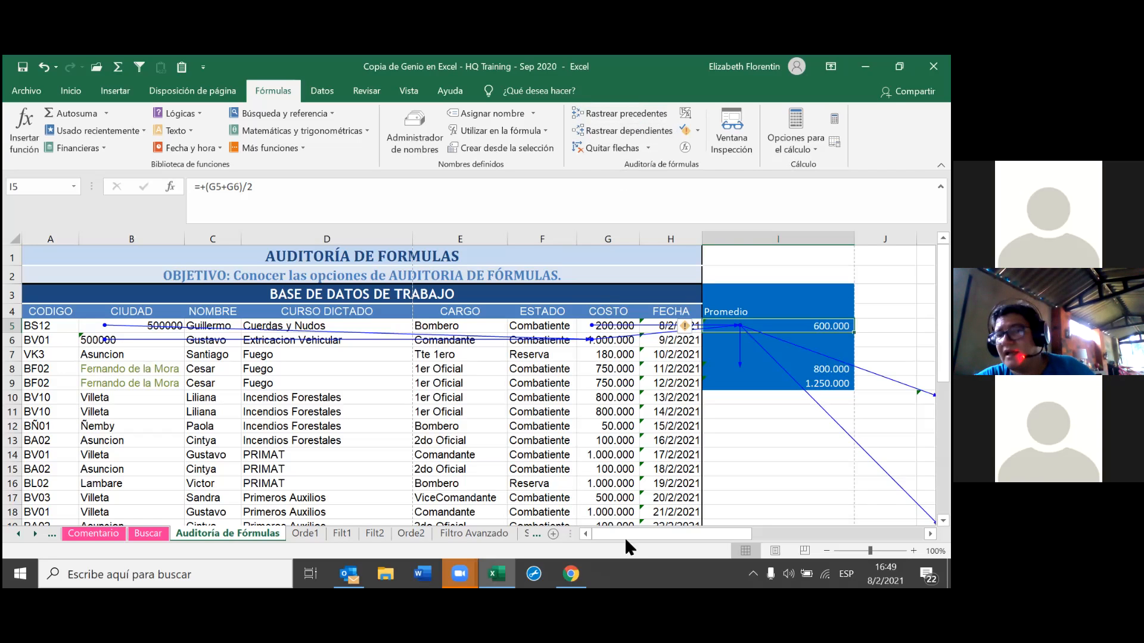
pyautogui.moveTo(682, 536); pyautogui.dragTo(657, 548)
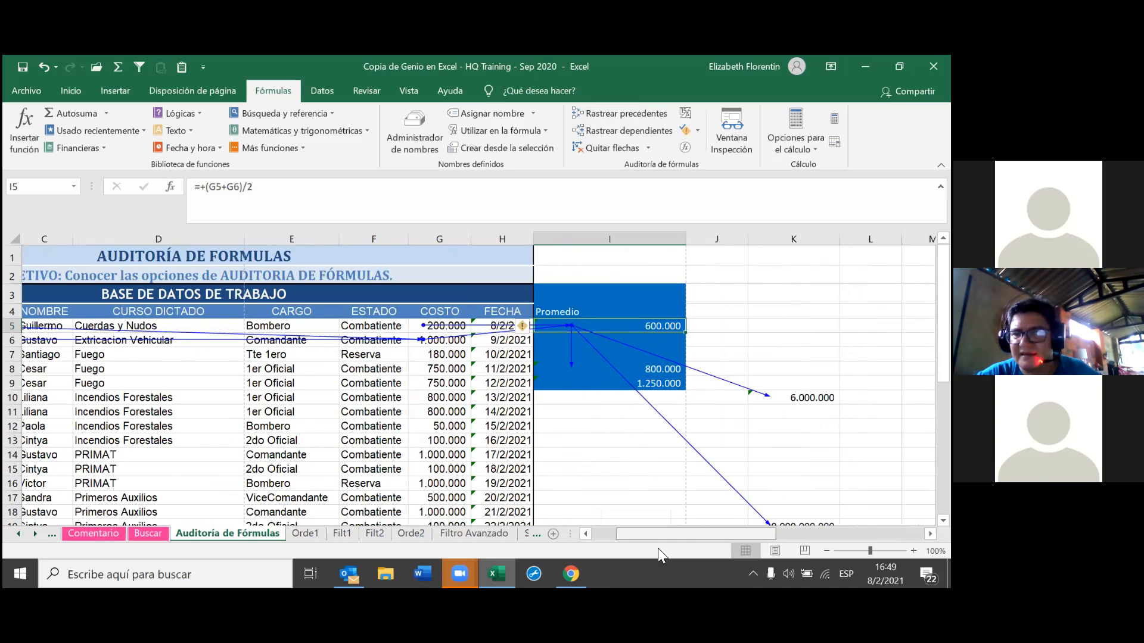
pyautogui.scroll(-1, 469, 386)
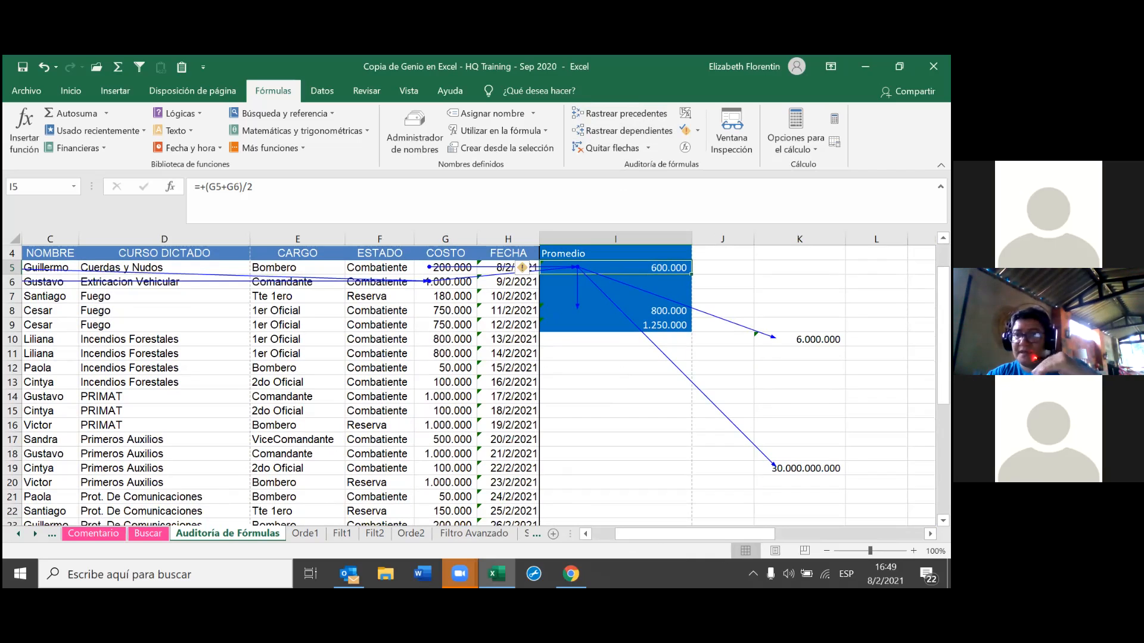
pyautogui.click(584, 535)
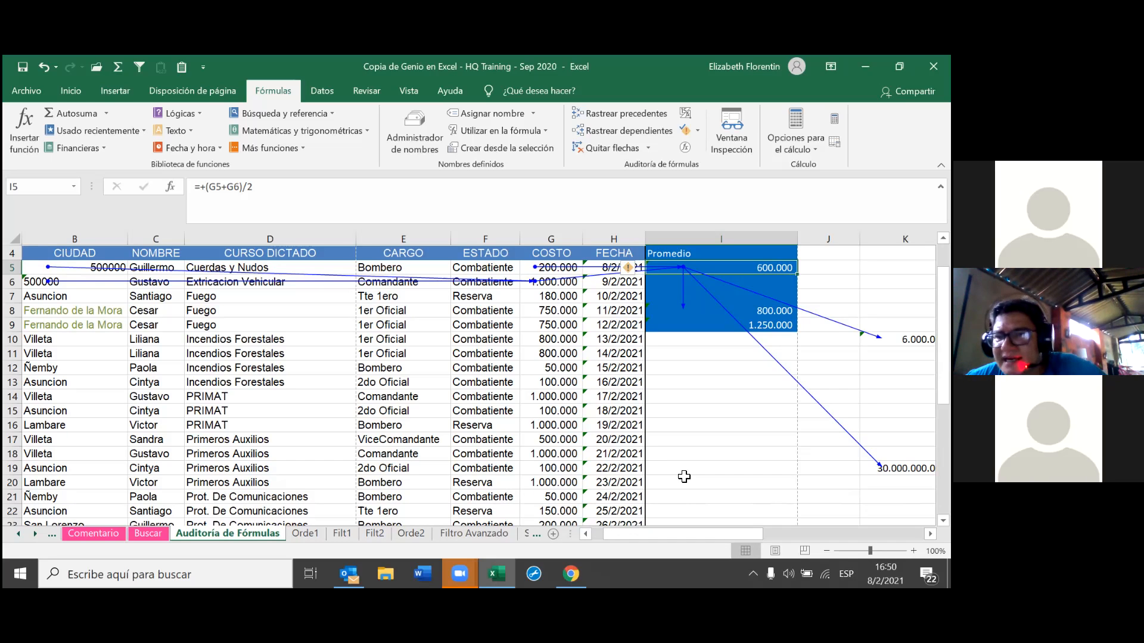
# Trace further levels of dependents for I5 until the arrows reach the cells in column N, and review the dependency chain
pyautogui.click(605, 137)
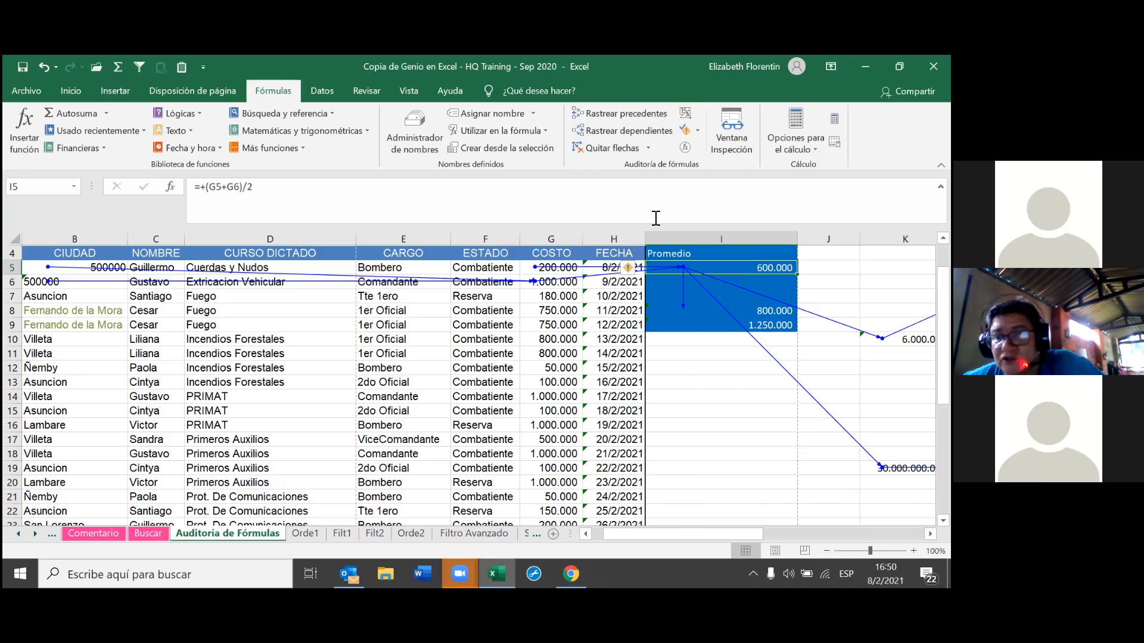
pyautogui.moveTo(698, 536); pyautogui.dragTo(813, 539)
pyautogui.scroll(1, 395, 439)
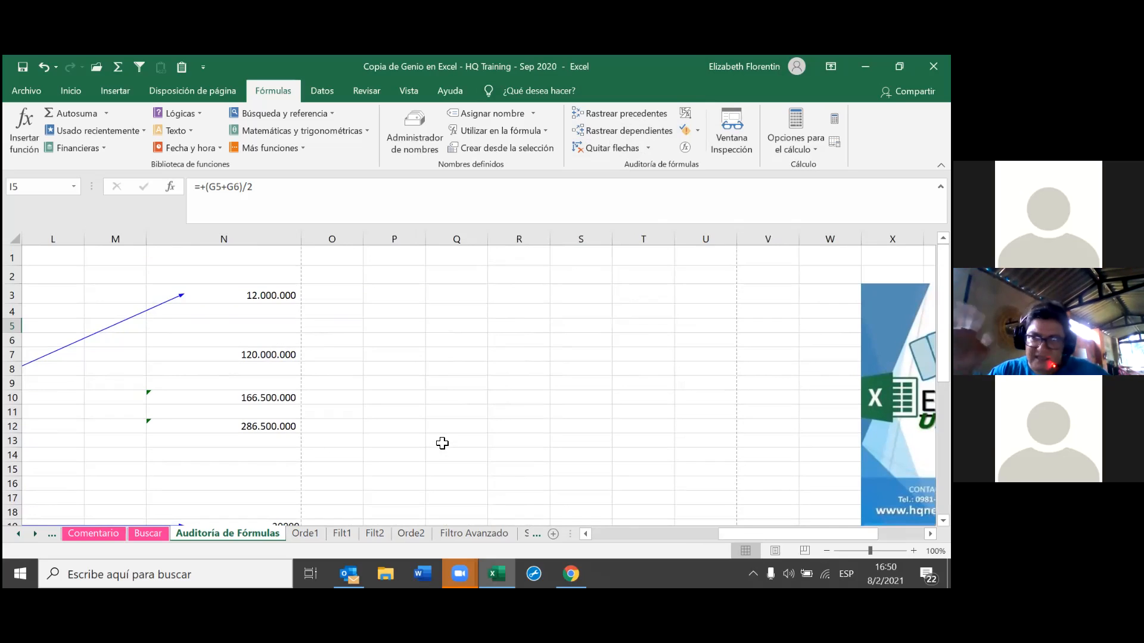
pyautogui.scroll(-1, 442, 444)
pyautogui.click(630, 130)
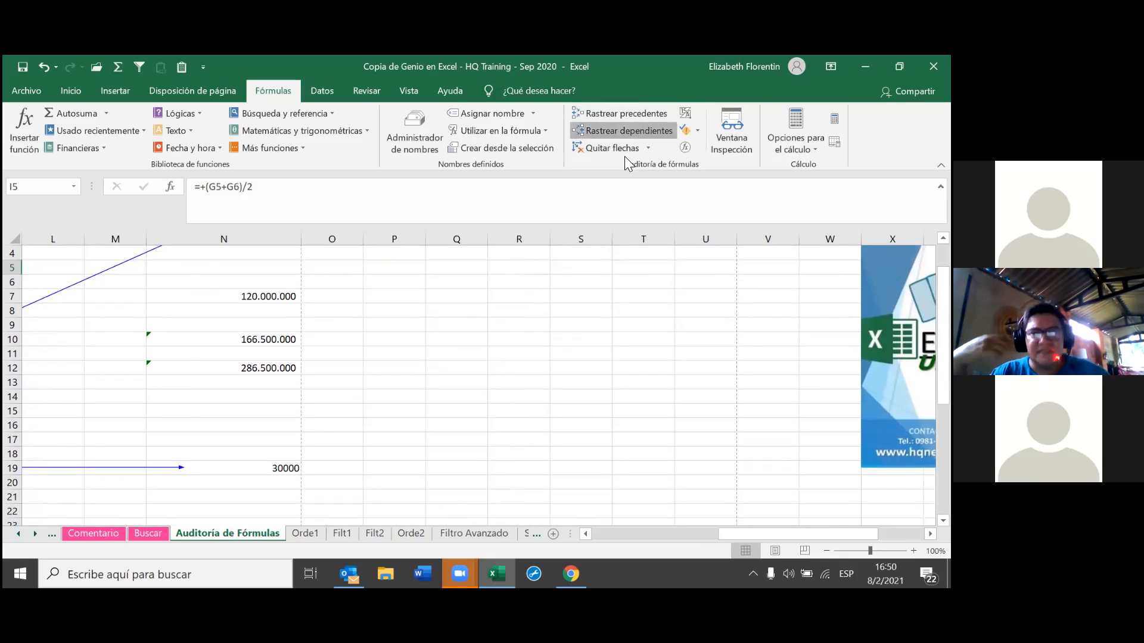
pyautogui.click(630, 131)
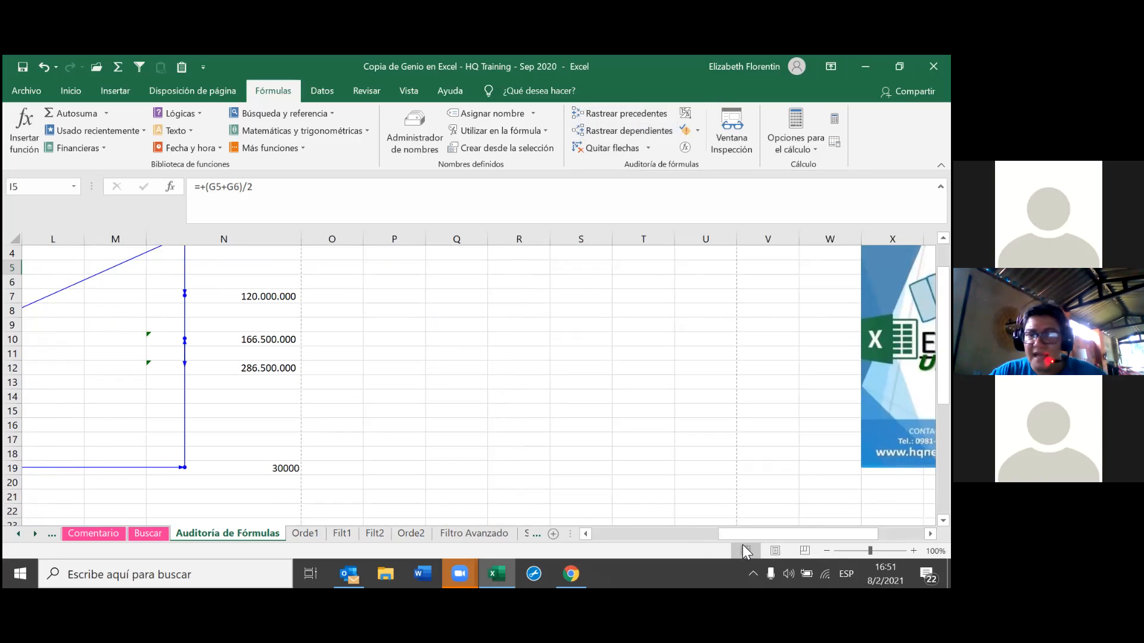
pyautogui.click(584, 534)
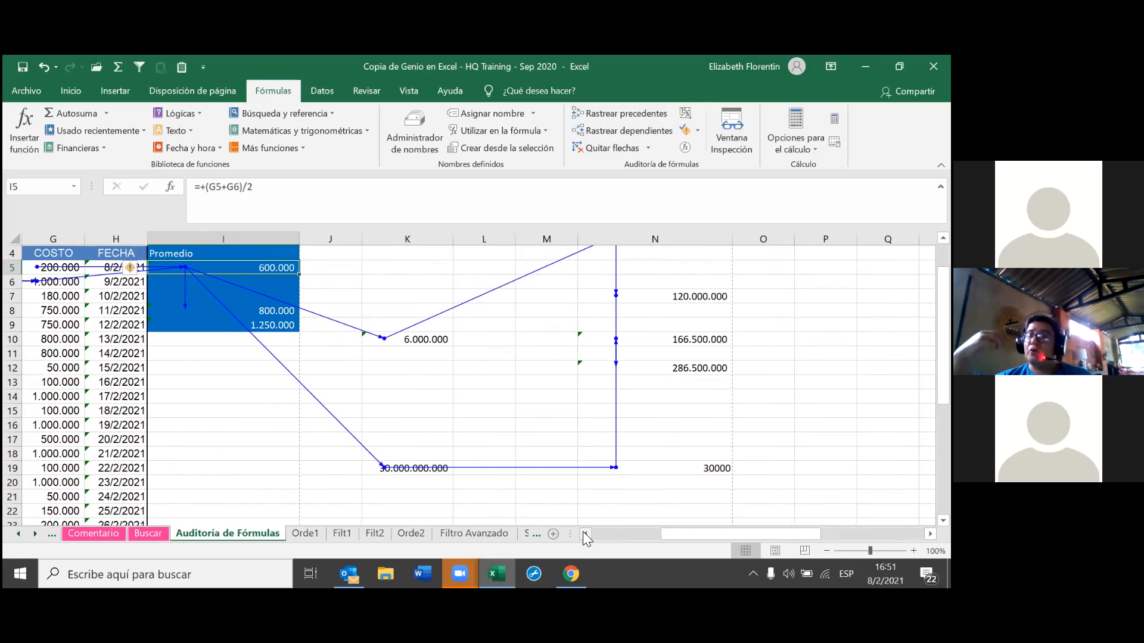
pyautogui.click(584, 533)
pyautogui.scroll(1, 466, 470)
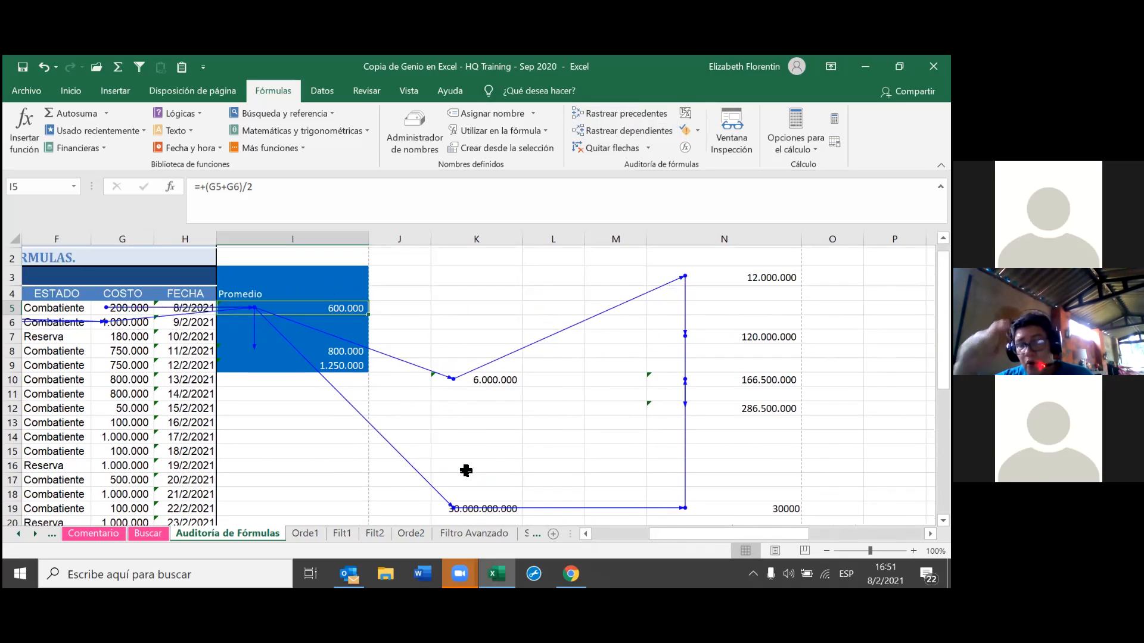
pyautogui.scroll(1, 466, 471)
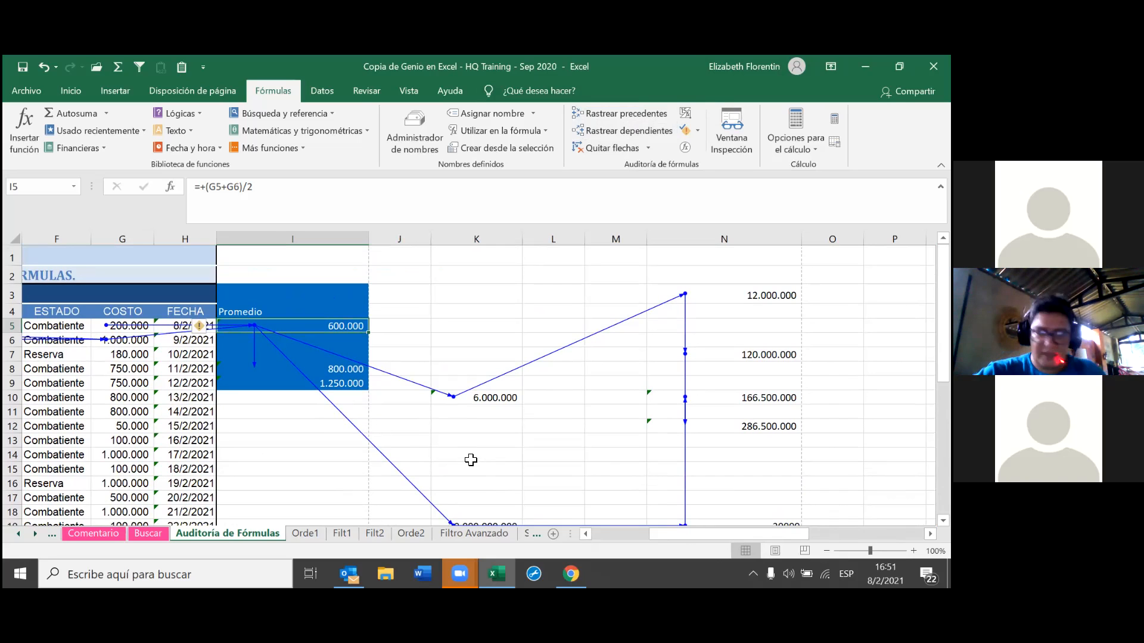
pyautogui.scroll(-1, 471, 460)
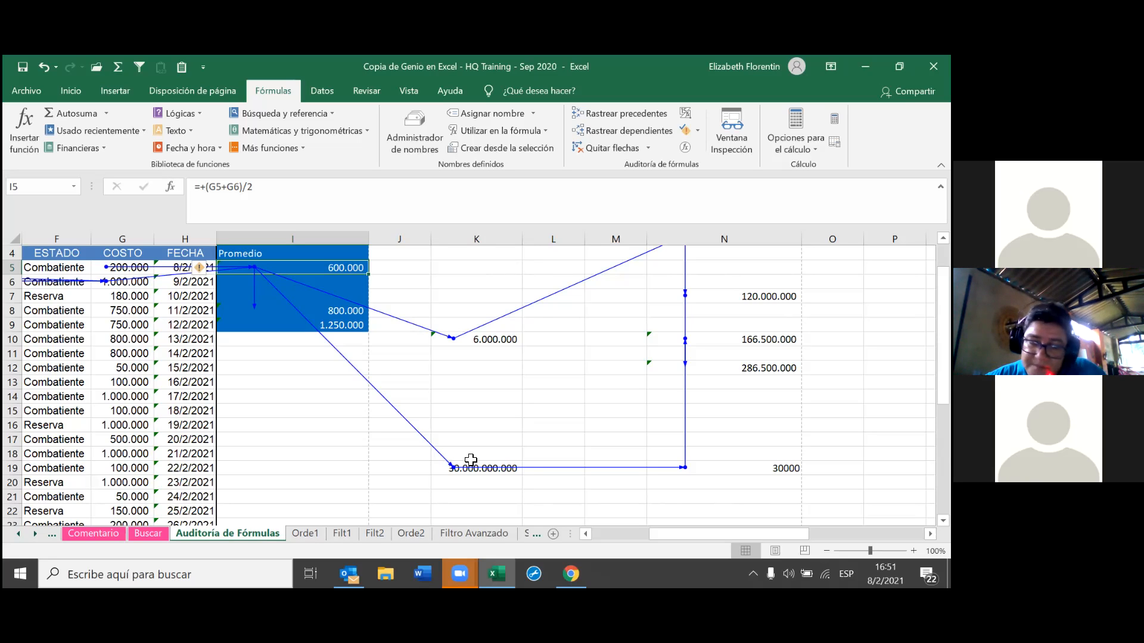
# Remove the precedent arrows of cell I5 one level at a time until both levels are cleared
pyautogui.click(82, 64)
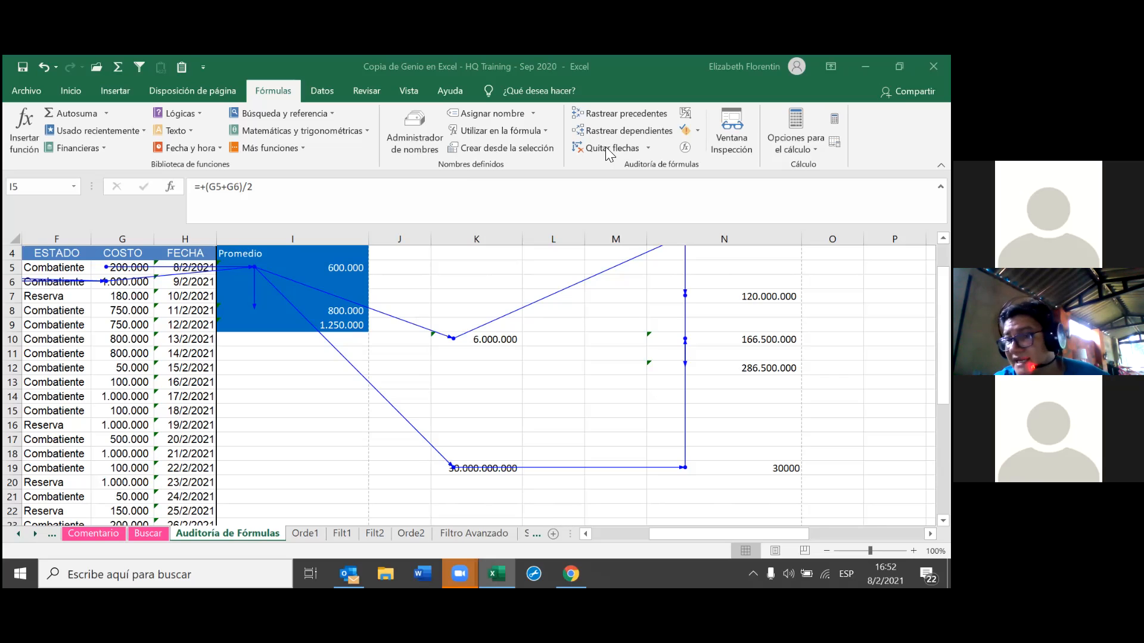
pyautogui.click(648, 148)
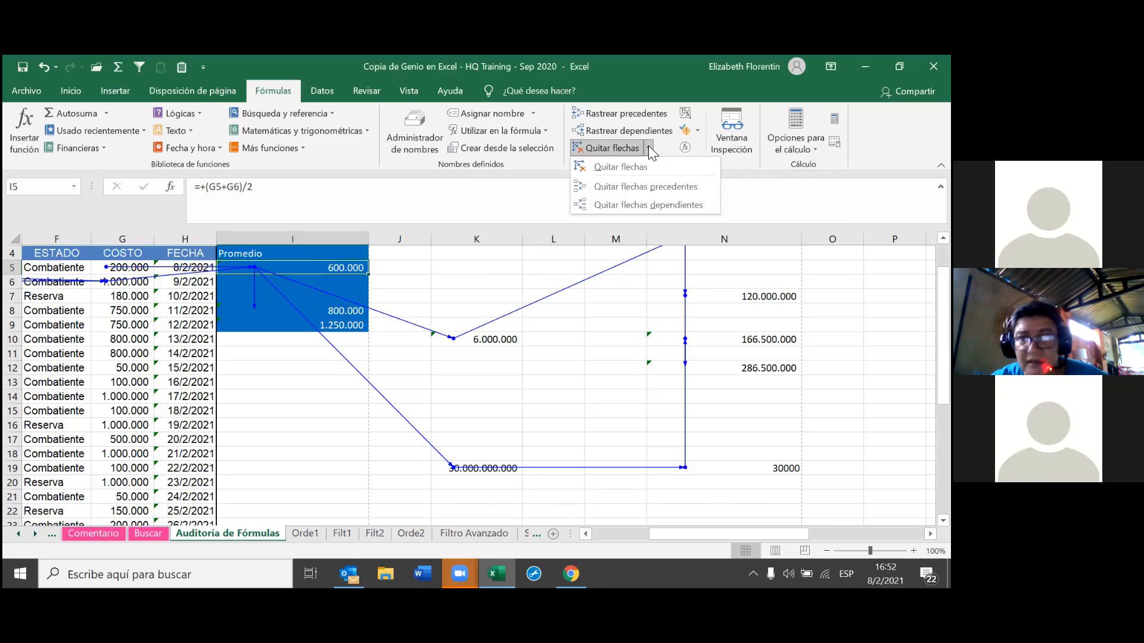
pyautogui.click(660, 188)
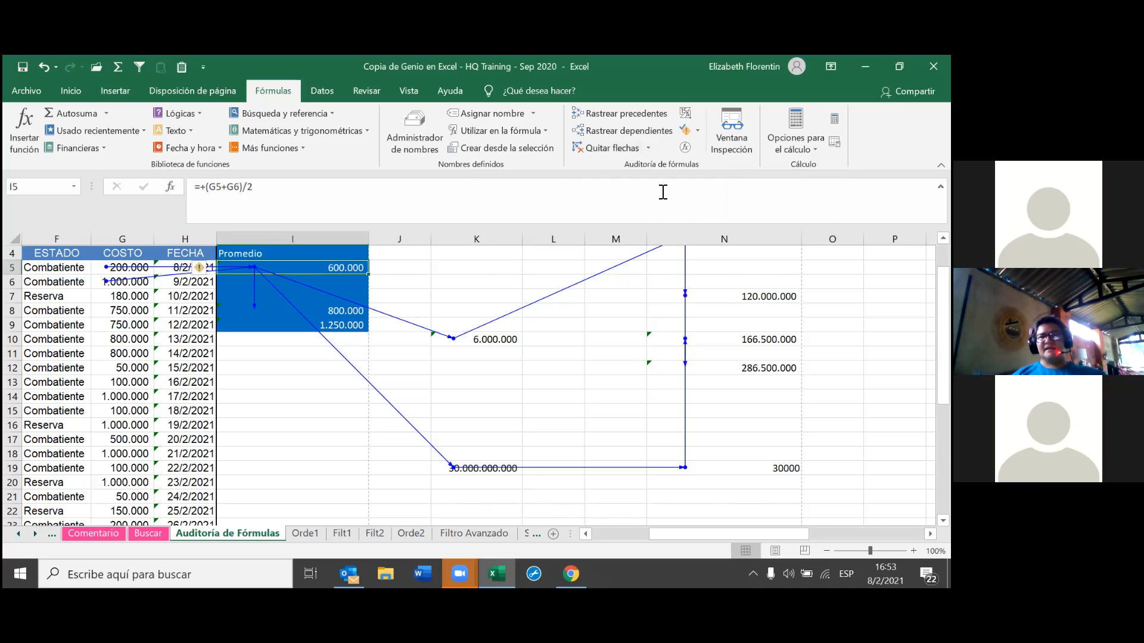
pyautogui.click(649, 149)
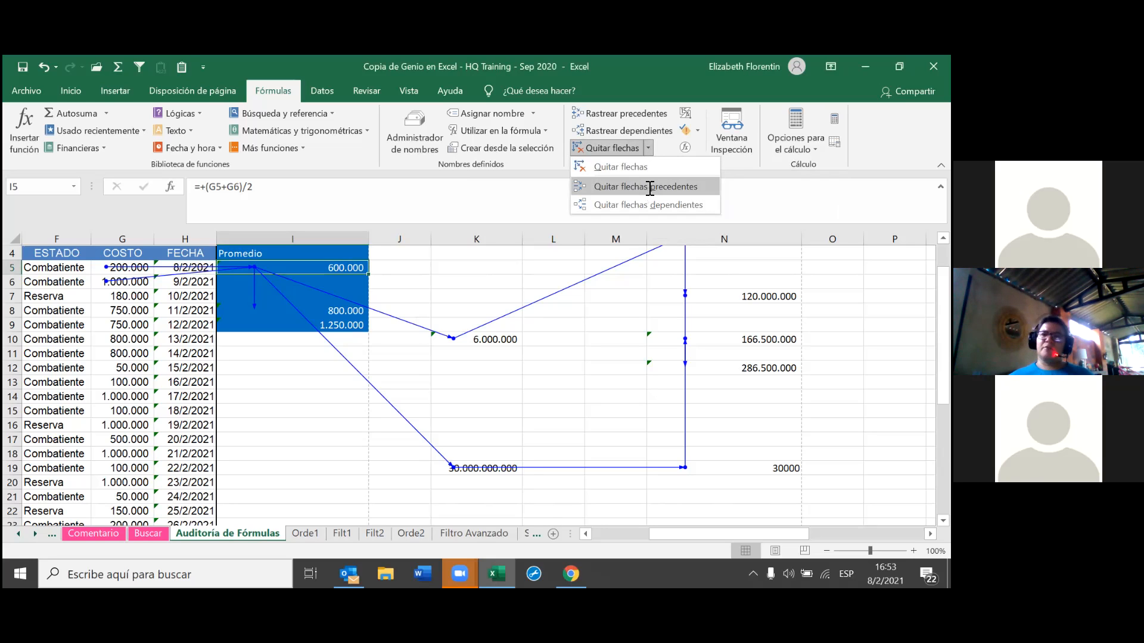
pyautogui.click(646, 187)
# Remove one level of dependent arrows from I5, and clear all remaining tracing arrows from the sheet
pyautogui.click(648, 147)
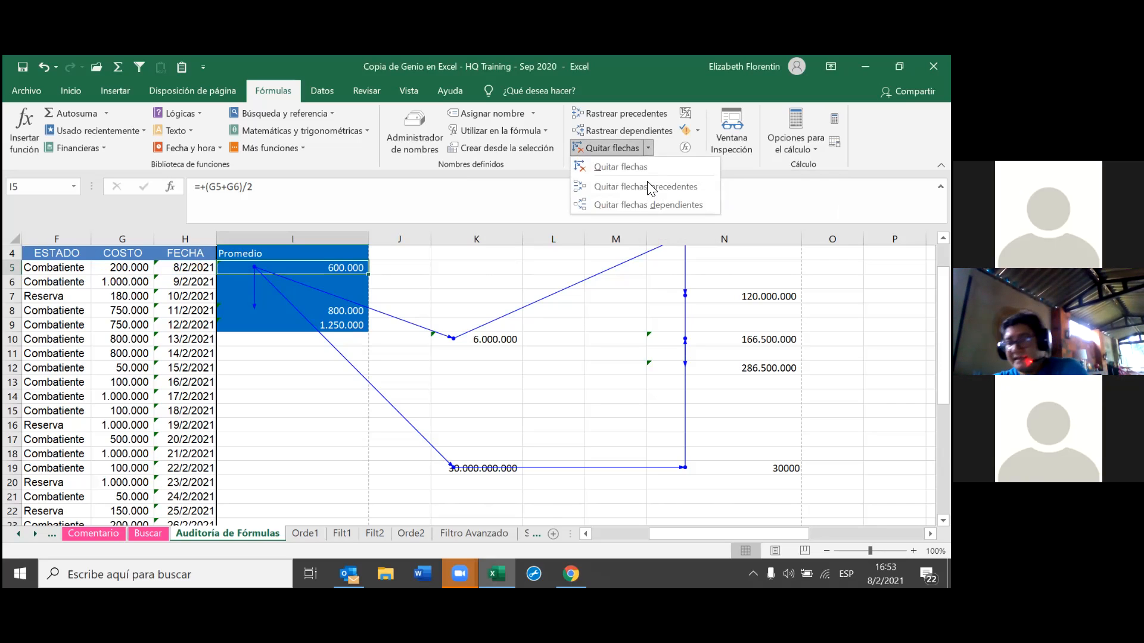
pyautogui.click(645, 203)
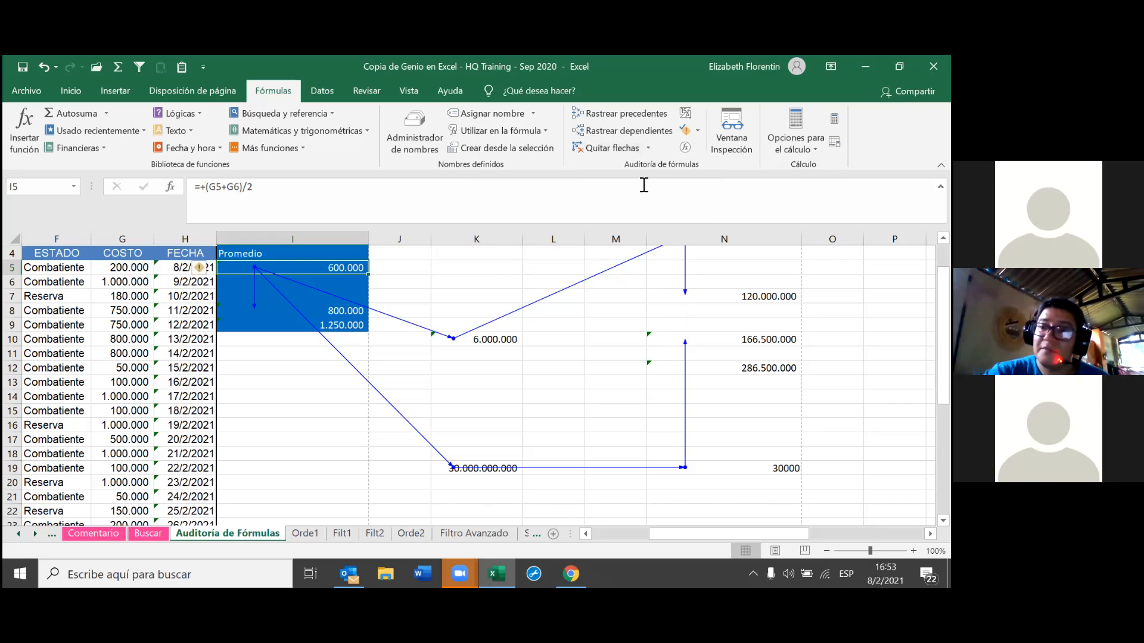
pyautogui.click(608, 148)
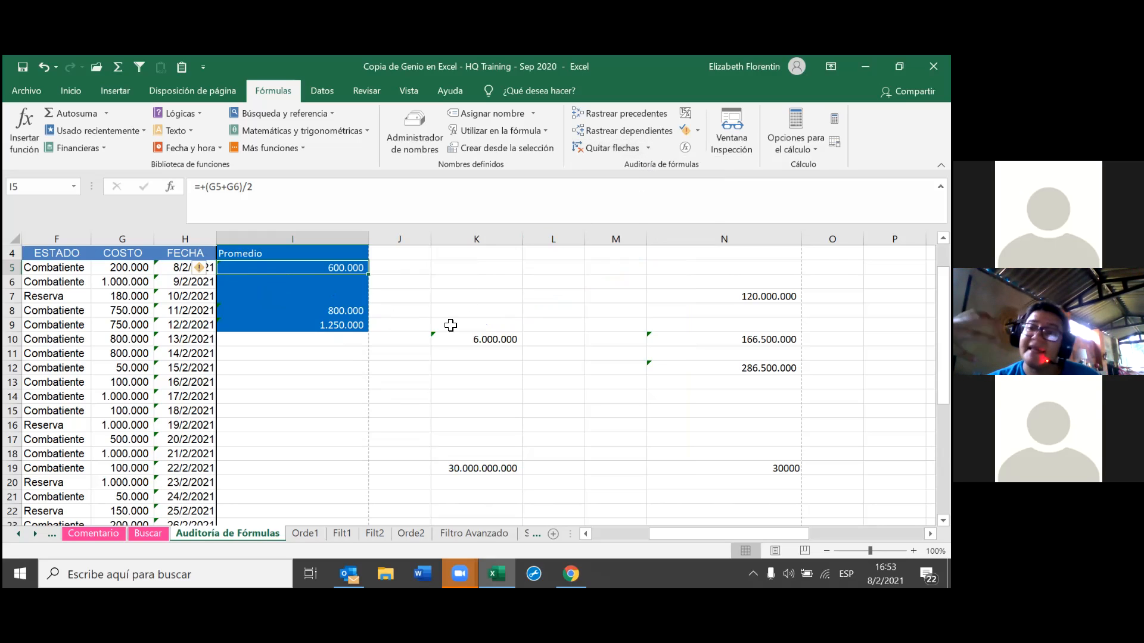
pyautogui.click(468, 282)
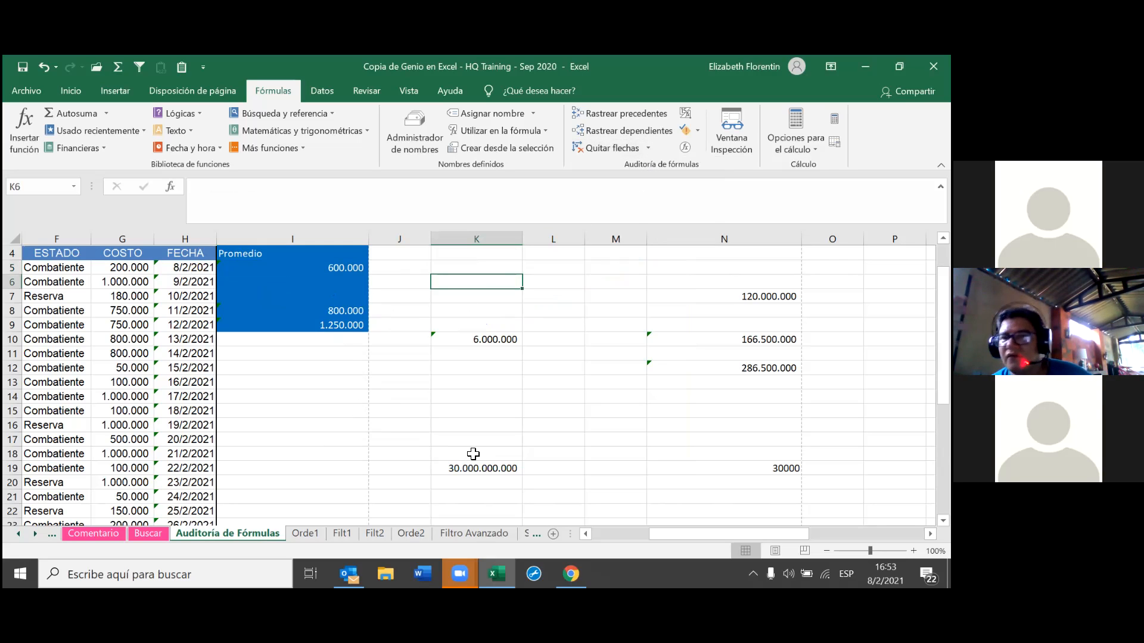
pyautogui.click(648, 149)
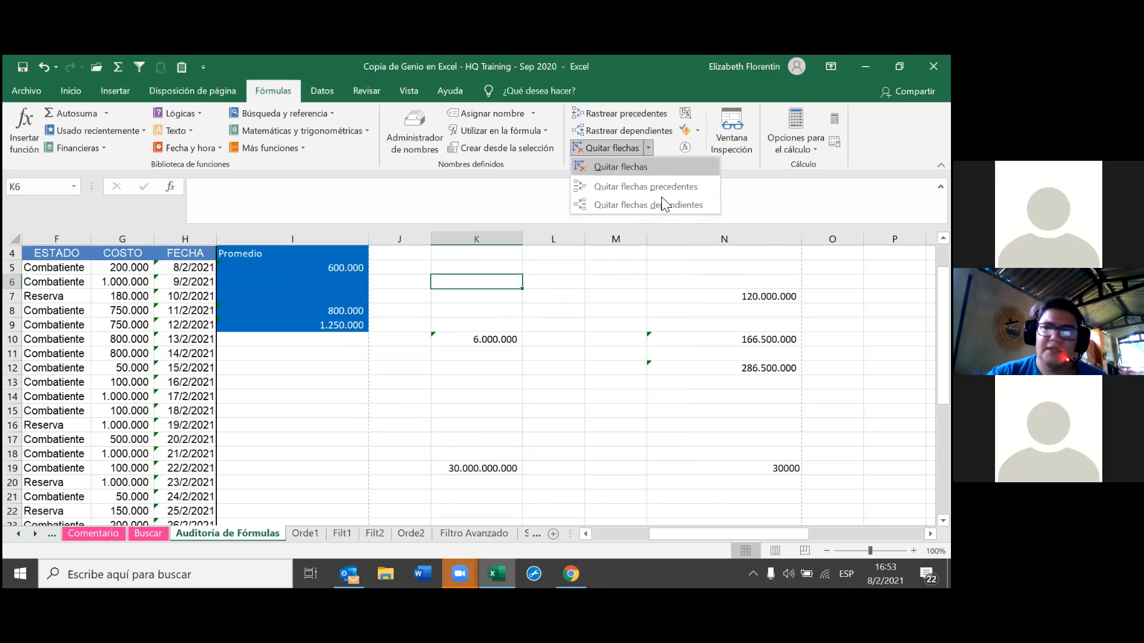
pyautogui.click(567, 368)
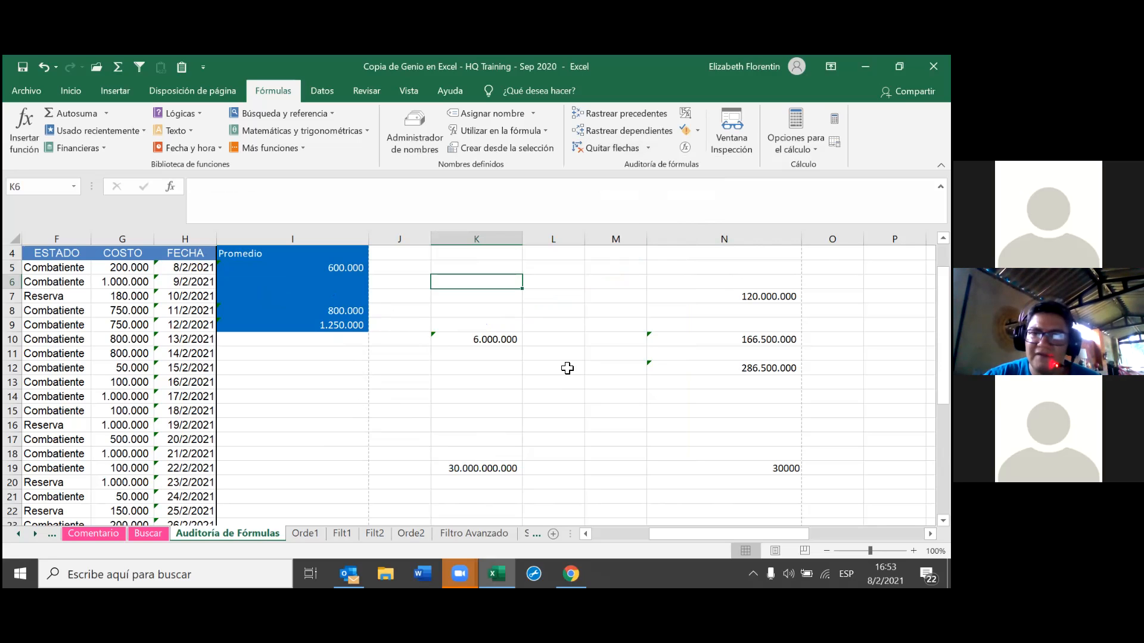
pyautogui.moveTo(661, 528); pyautogui.dragTo(626, 527)
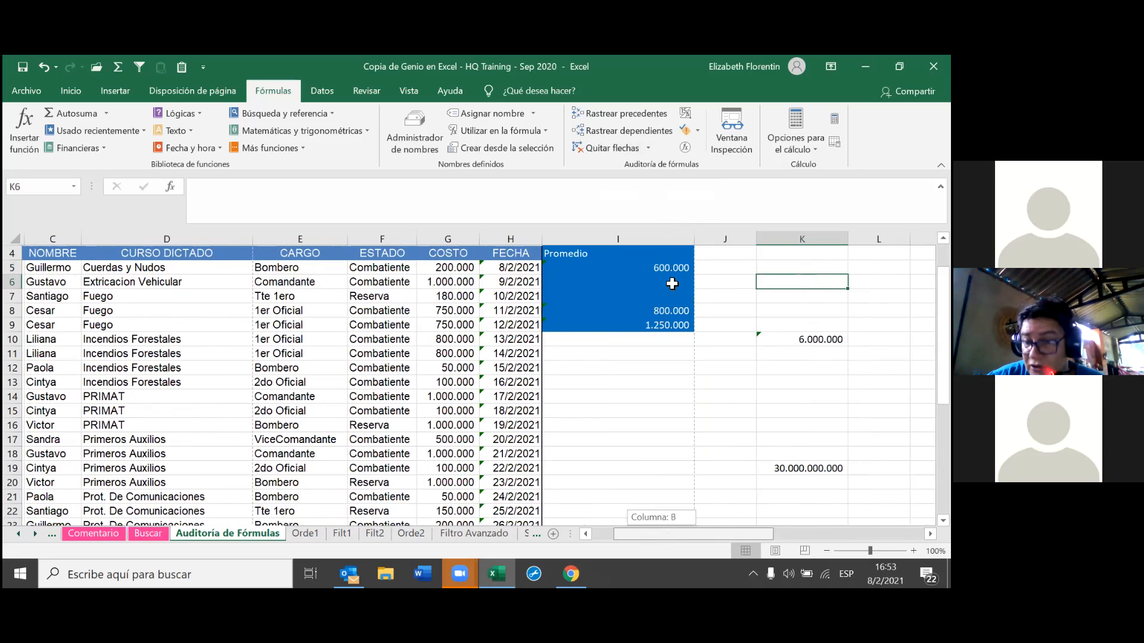
pyautogui.click(698, 129)
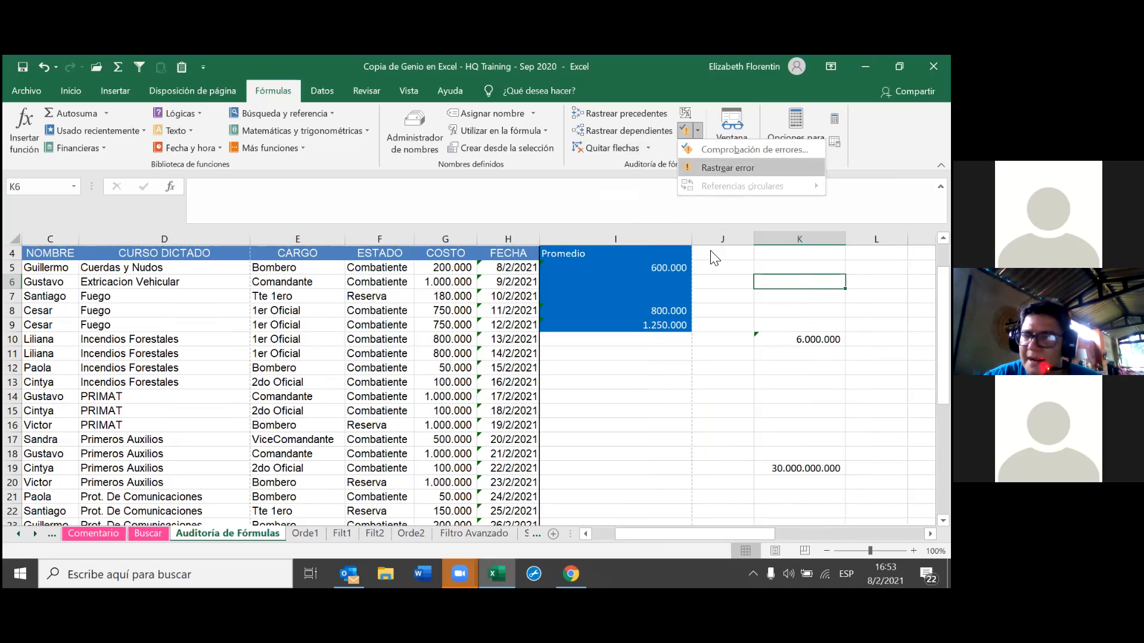
pyautogui.click(615, 196)
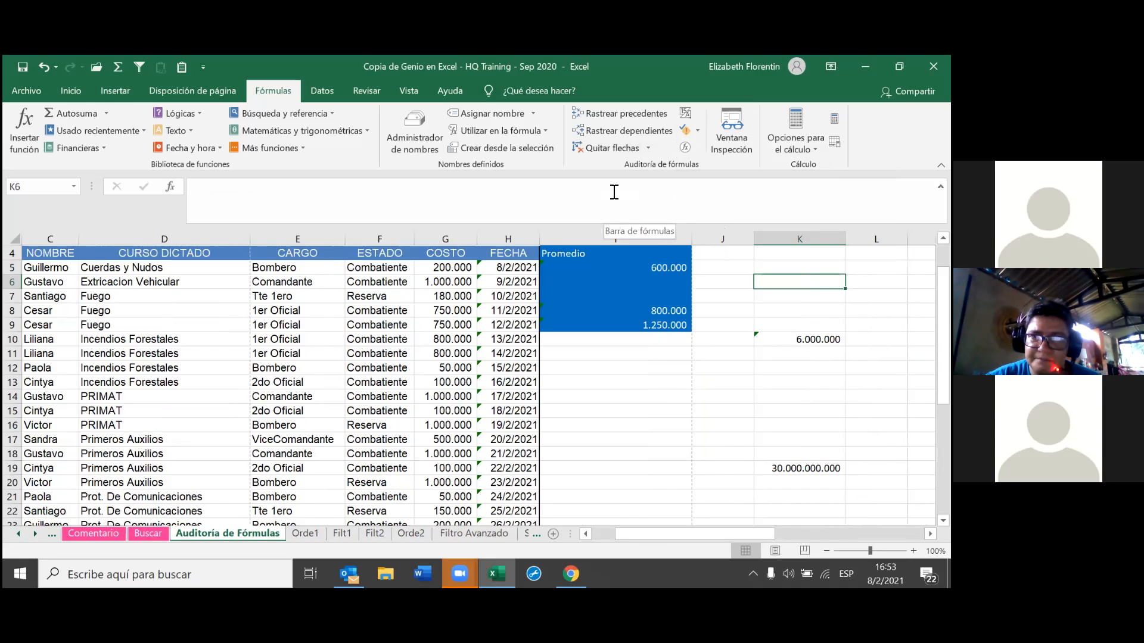
# Display the sheet's formulas in place of values and review the rows of the data table in columns C to G
pyautogui.click(688, 109)
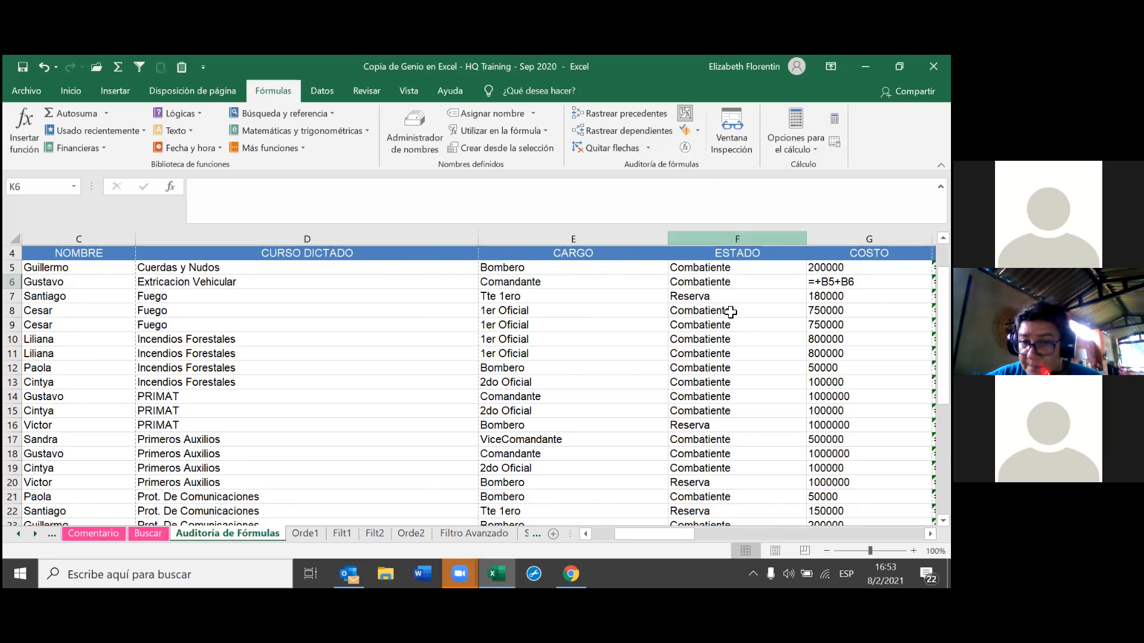
pyautogui.scroll(-2, 671, 447)
pyautogui.scroll(-4, 671, 447)
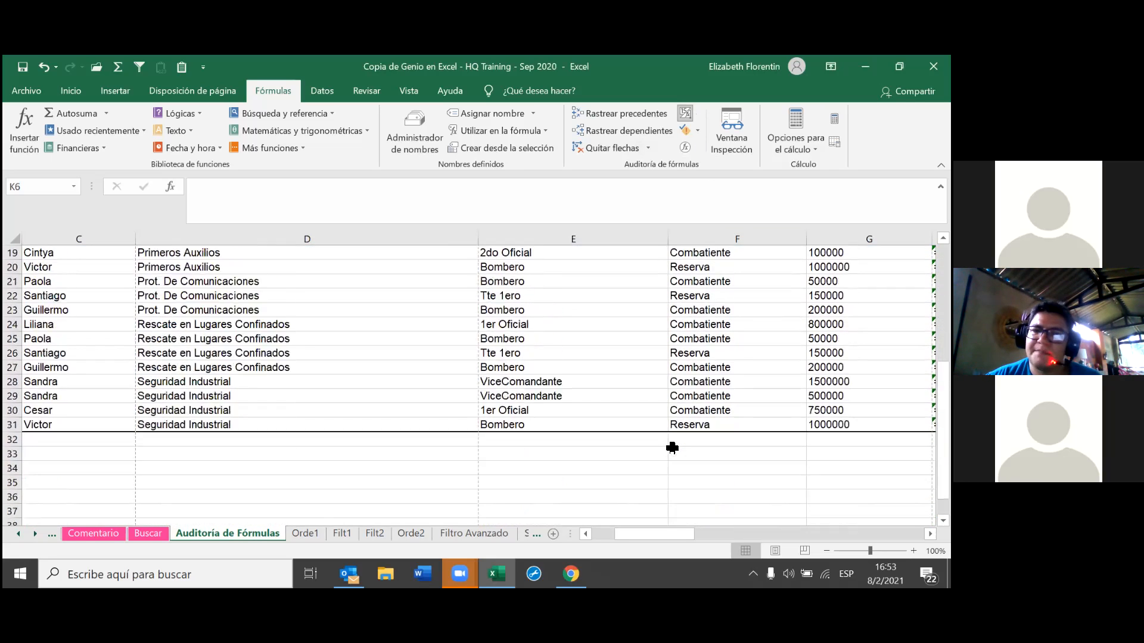
pyautogui.scroll(2, 672, 446)
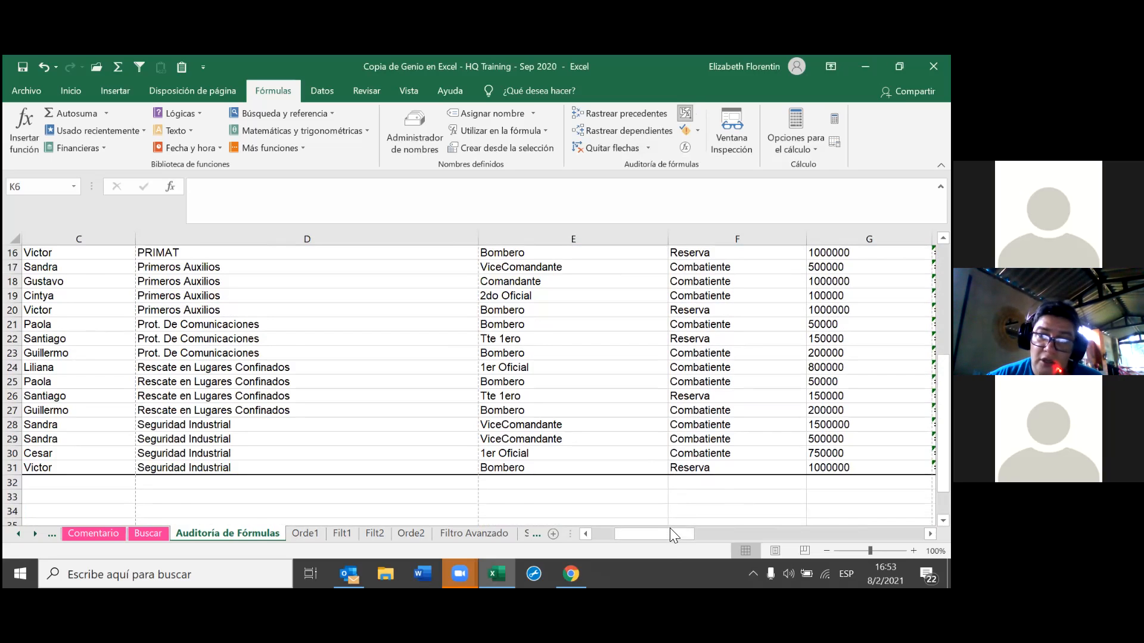
pyautogui.scroll(5, 672, 518)
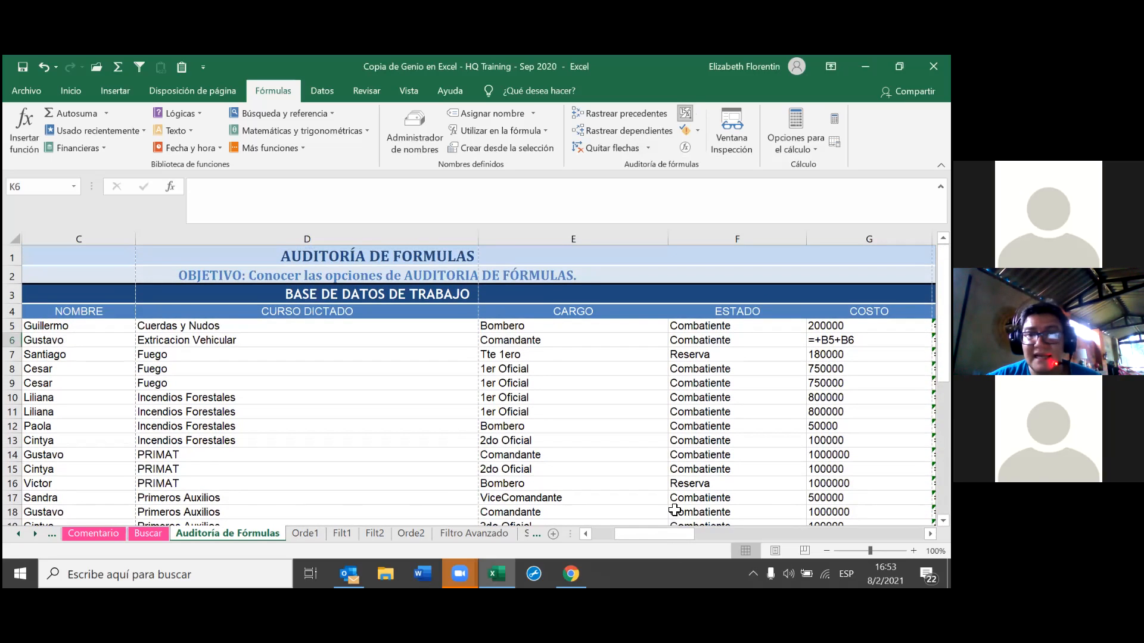
pyautogui.scroll(-1, 674, 512)
pyautogui.scroll(1, 674, 510)
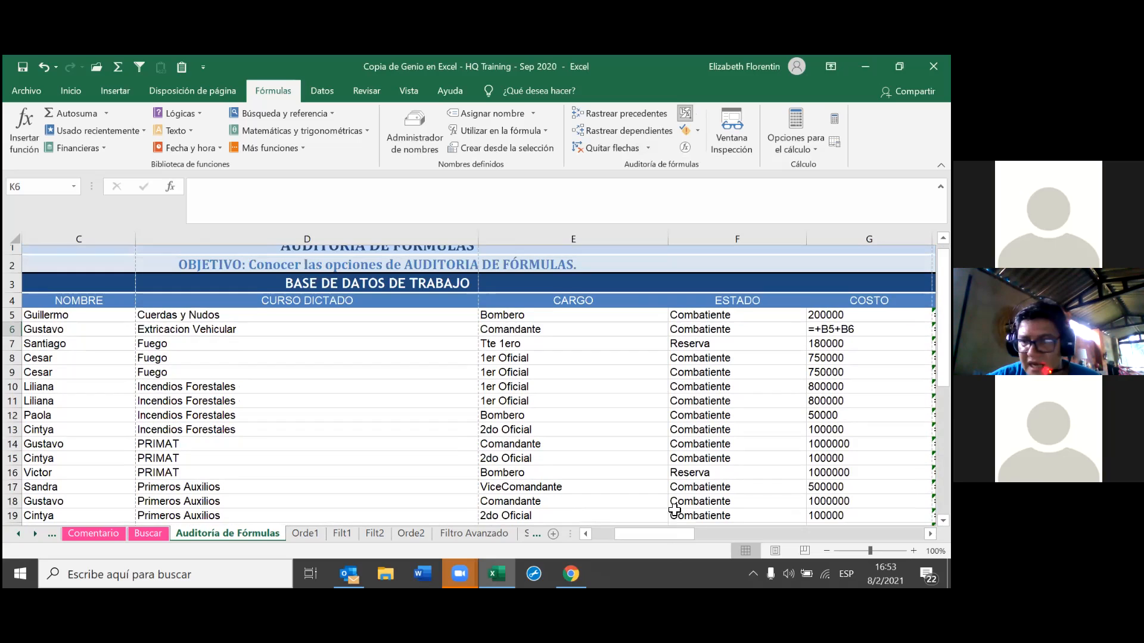
pyautogui.scroll(-2, 673, 510)
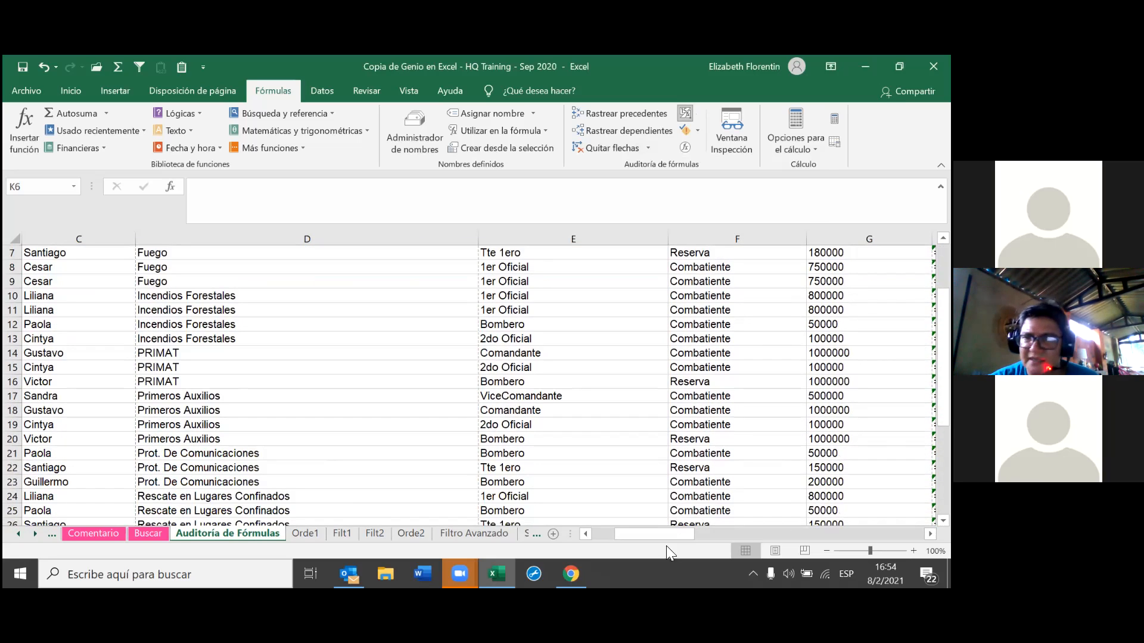
# Examine the formulas shown in the COSTO, FECHA and Promedio columns and in column K
pyautogui.click(708, 538)
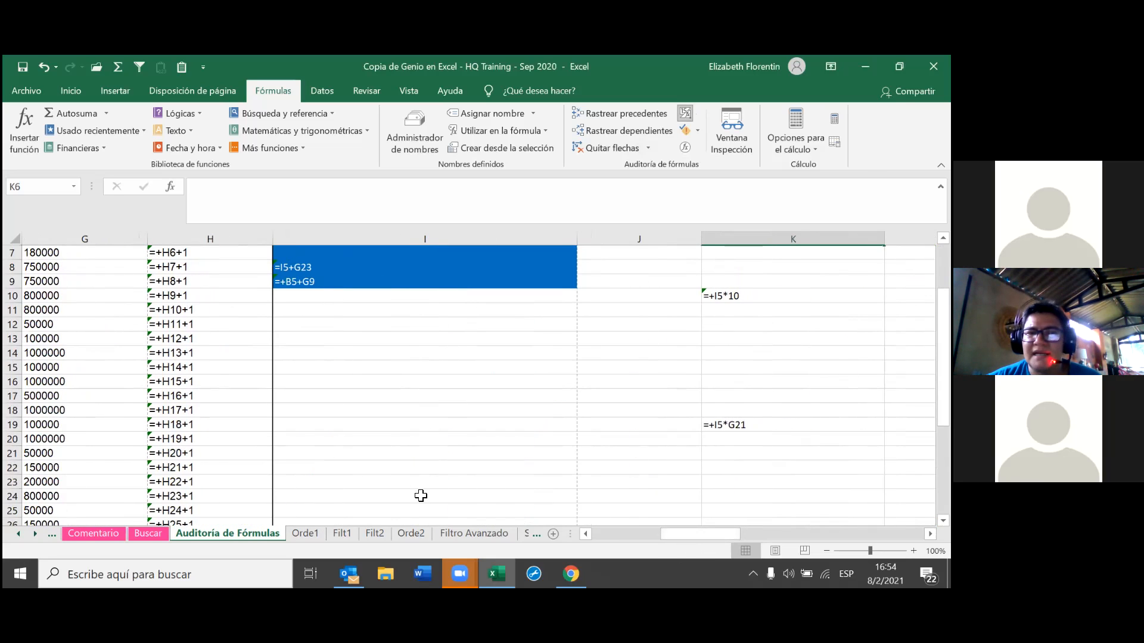
pyautogui.scroll(2, 429, 492)
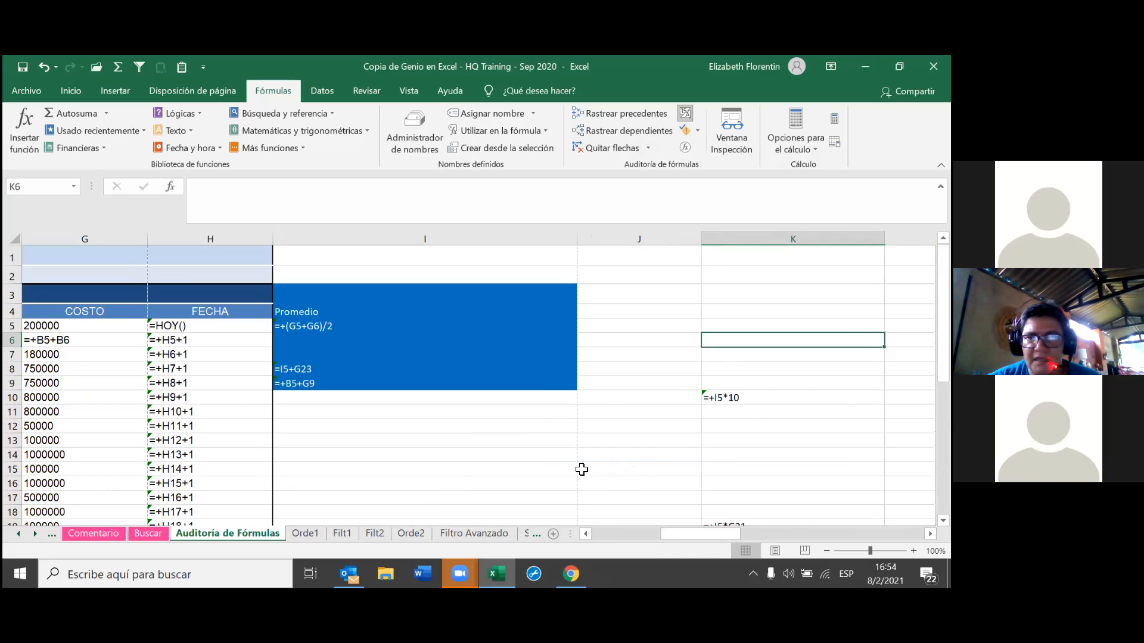
pyautogui.scroll(-6, 206, 434)
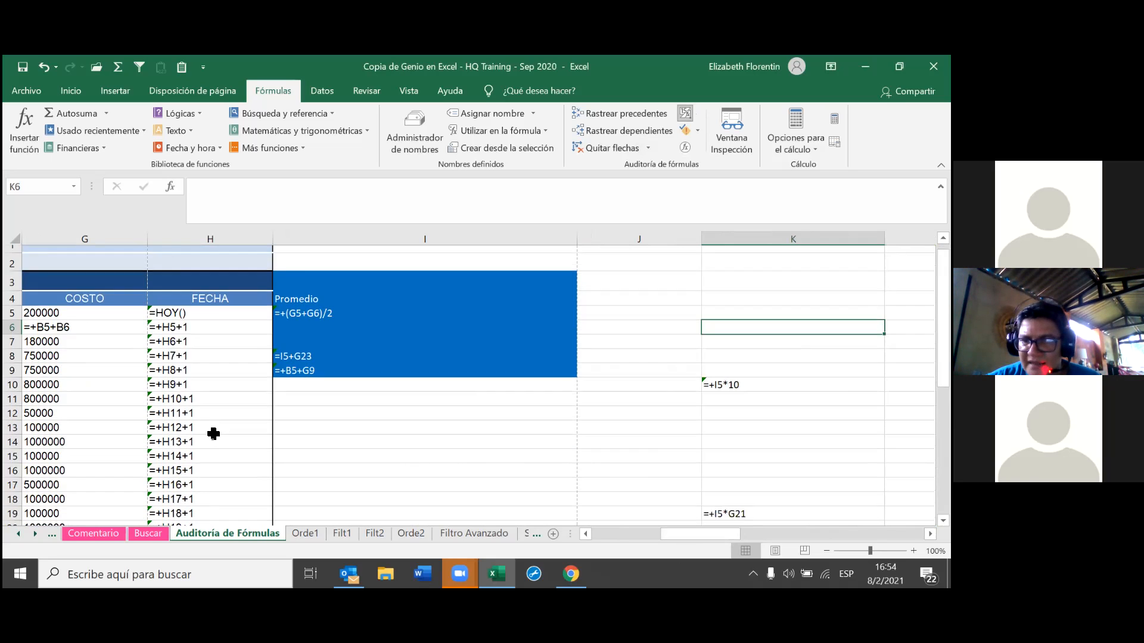
pyautogui.scroll(6, 213, 435)
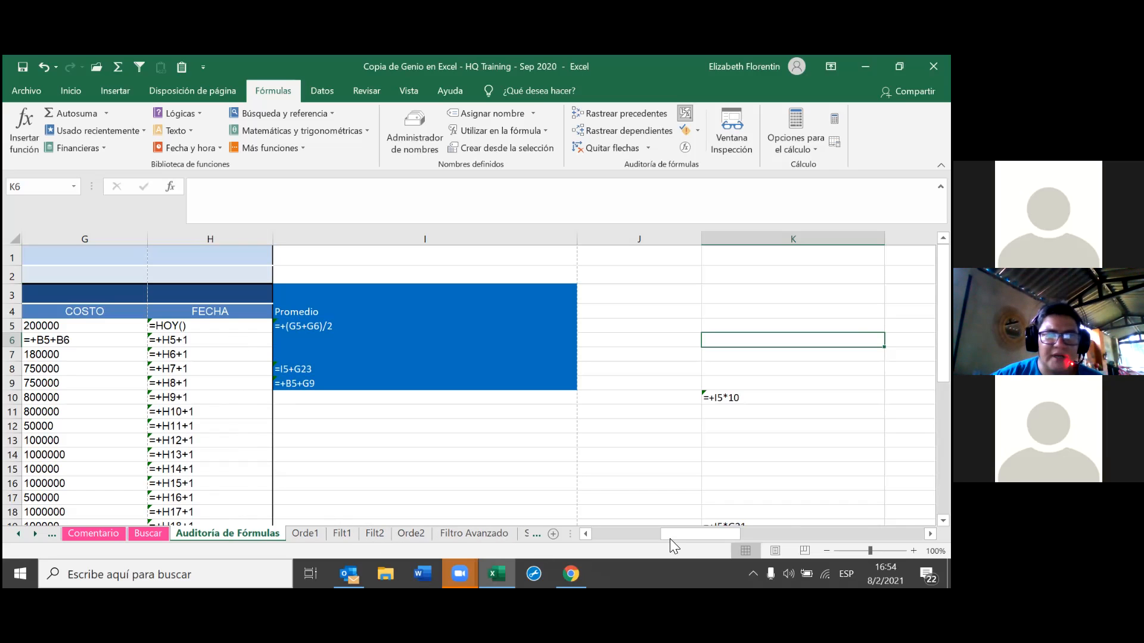
pyautogui.click(584, 535)
pyautogui.click(584, 535)
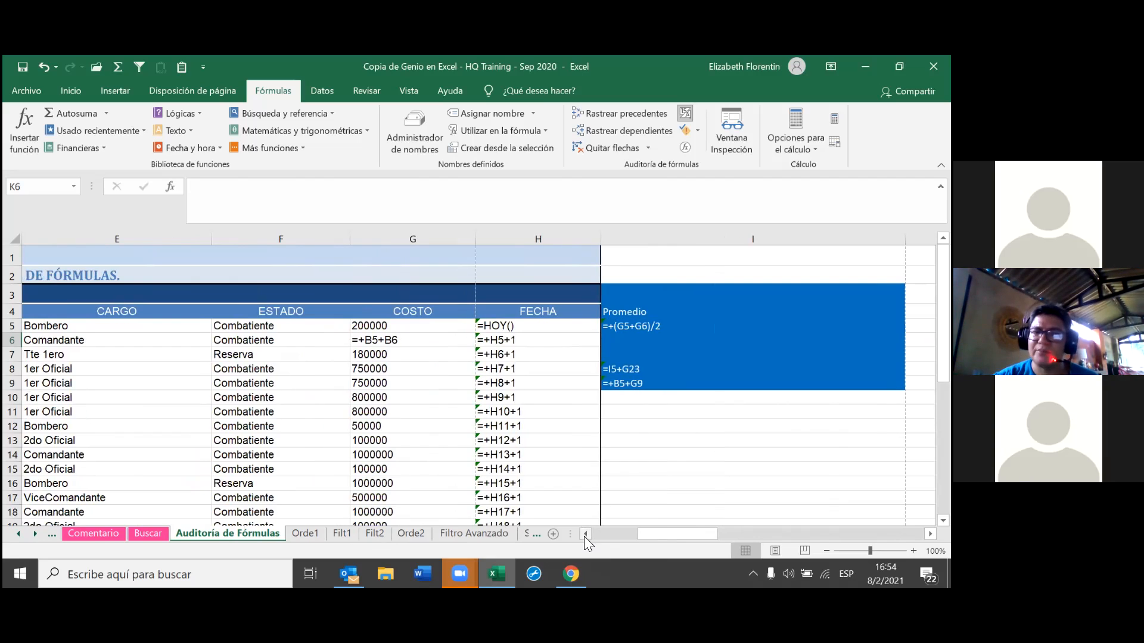
# Examine the date formulas in cells H5, H6 and H7 of the FECHA column
pyautogui.click(513, 326)
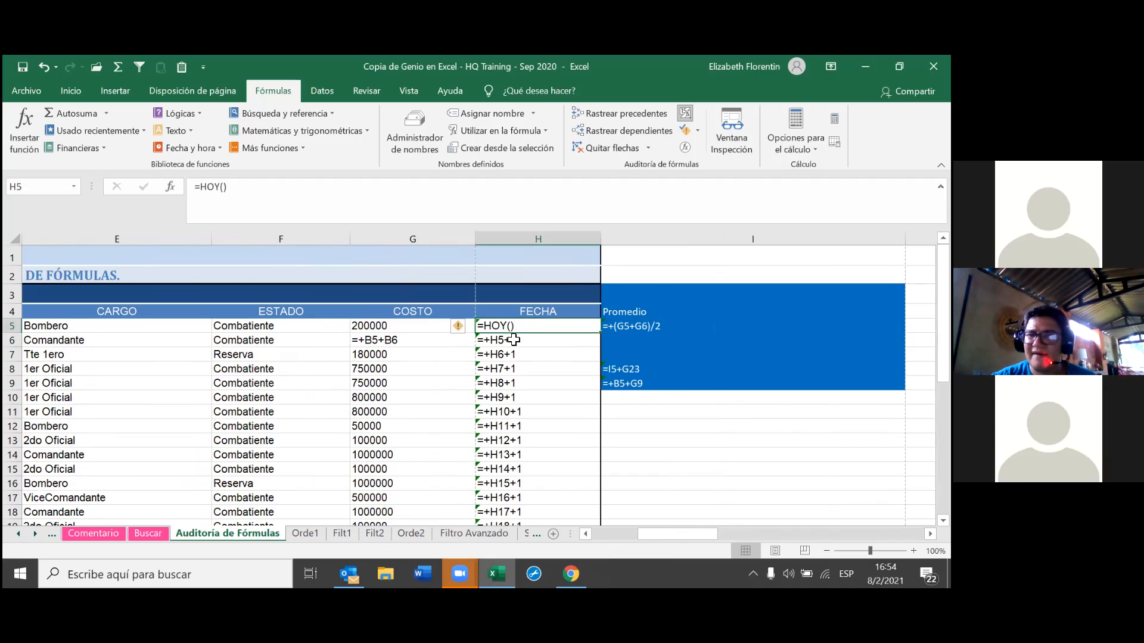
pyautogui.click(514, 340)
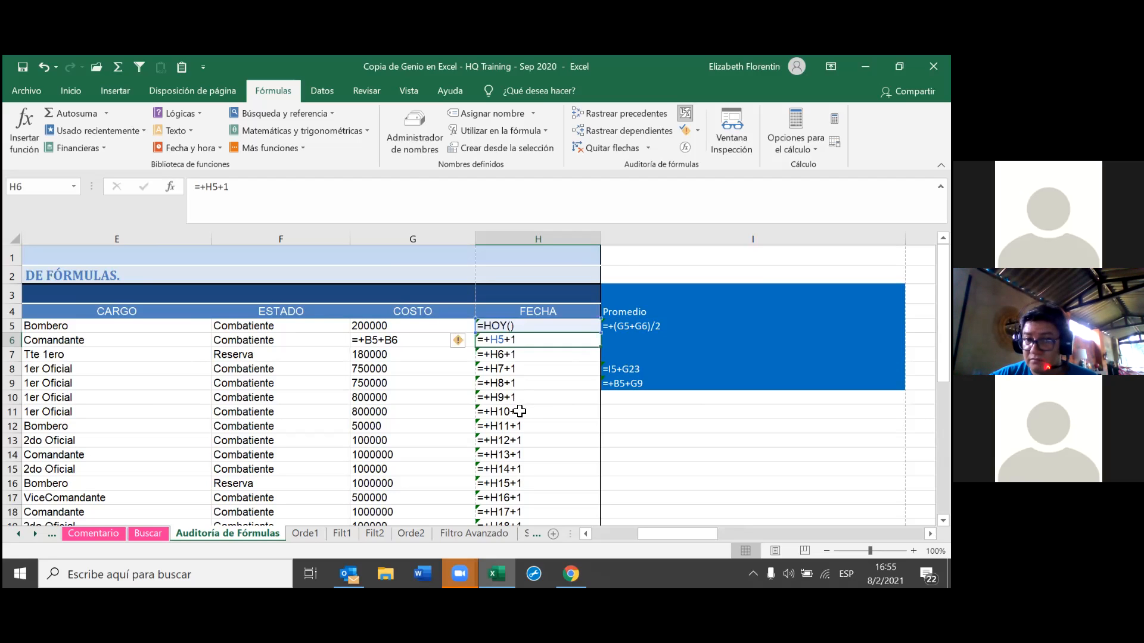
pyautogui.click(529, 360)
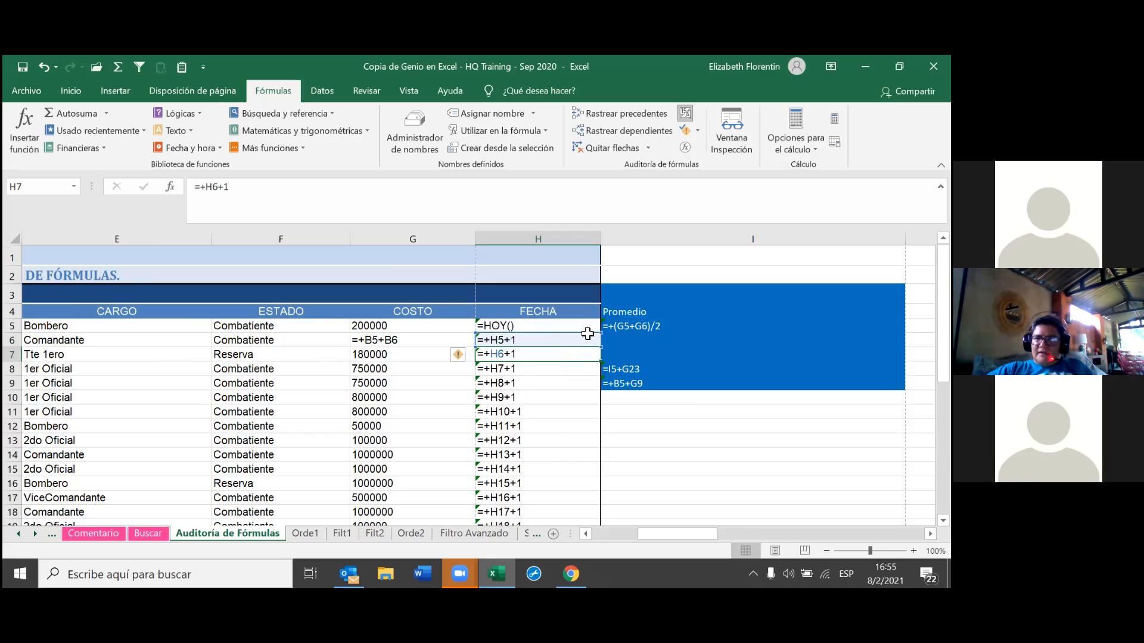
# Inspect which cells are referenced by the Promedio column formulas in I5, I8 and I9 and by the date formula in H14
pyautogui.click(639, 312)
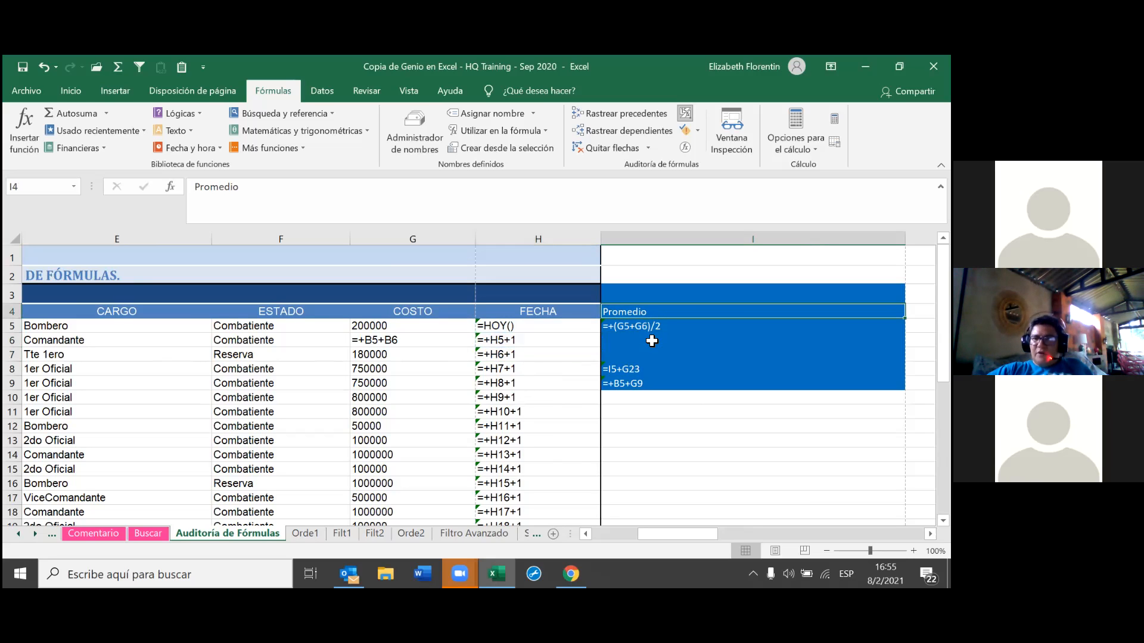
pyautogui.doubleClick(660, 325)
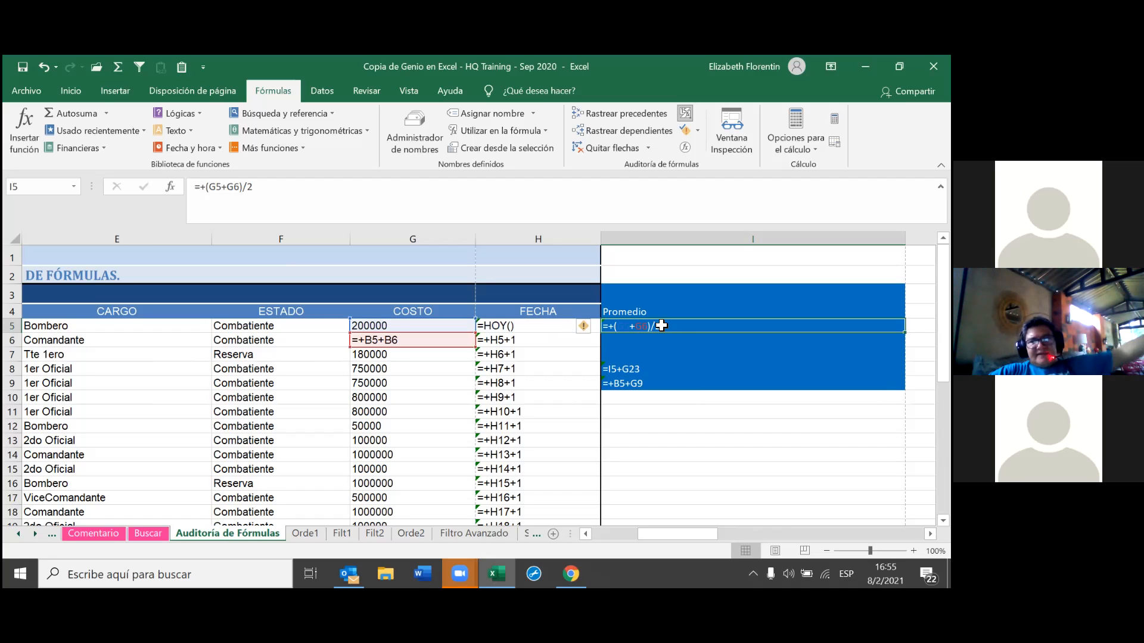
pyautogui.doubleClick(632, 369)
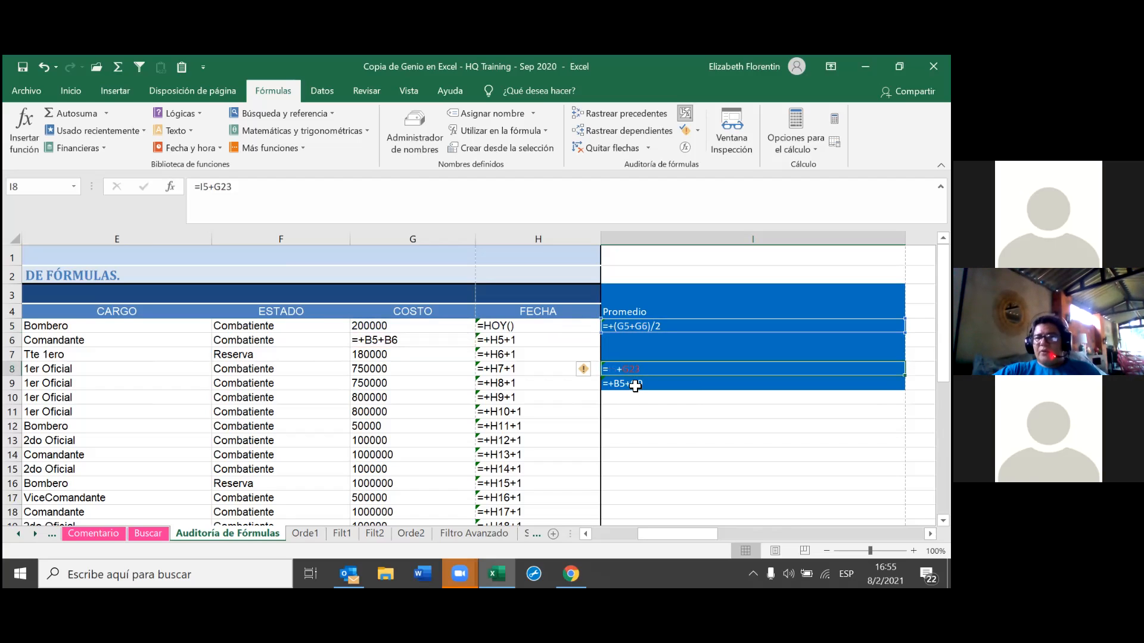
pyautogui.doubleClick(635, 384)
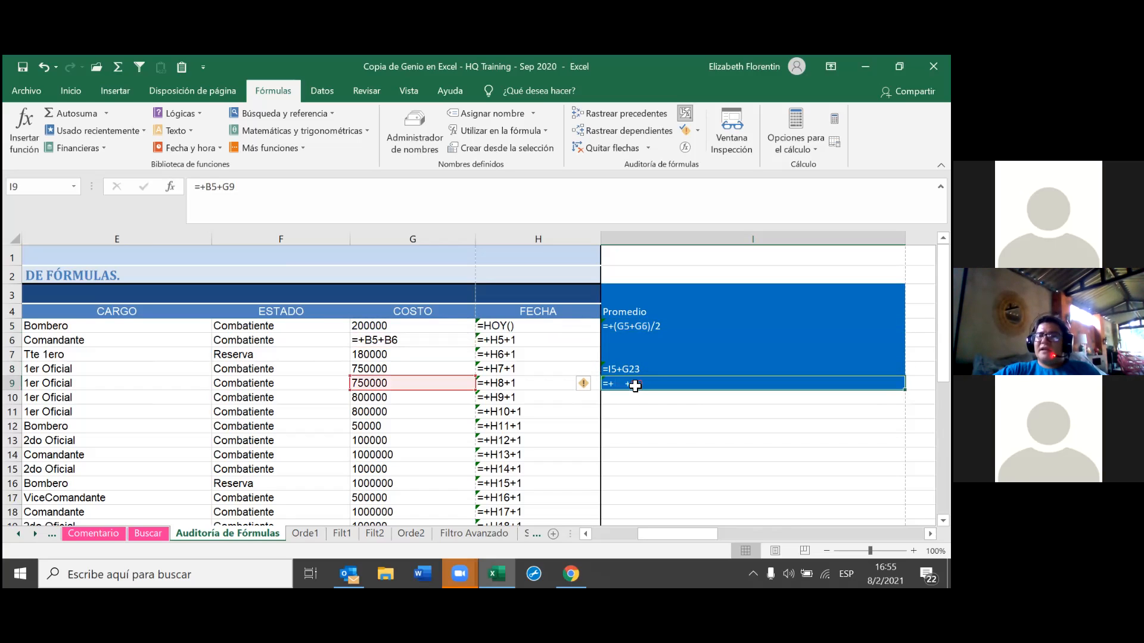
pyautogui.doubleClick(661, 369)
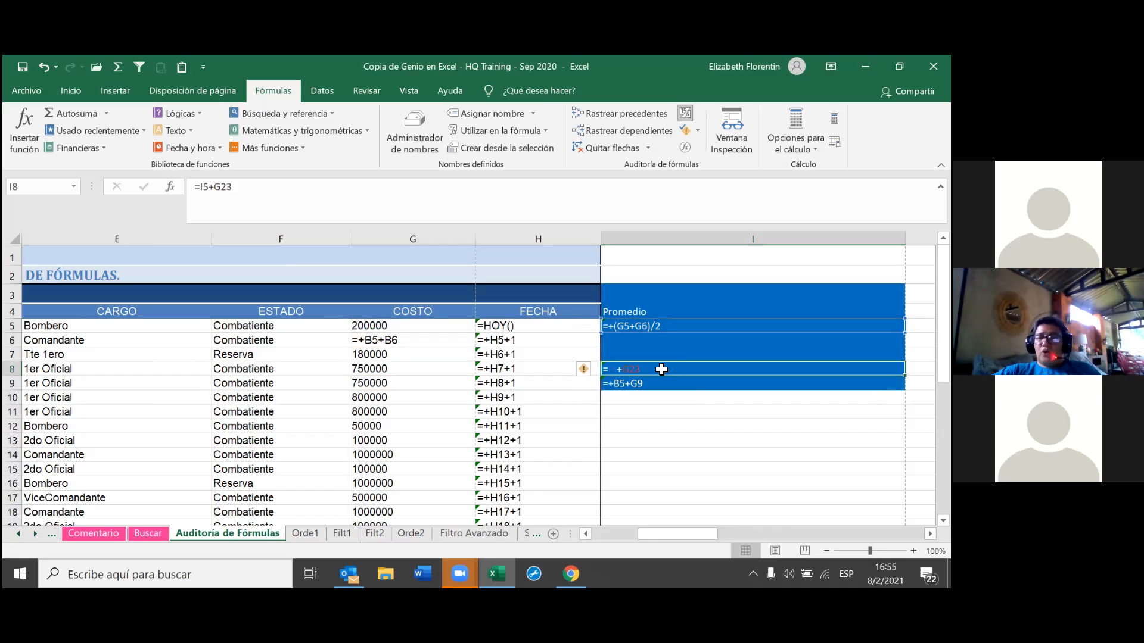
pyautogui.doubleClick(663, 327)
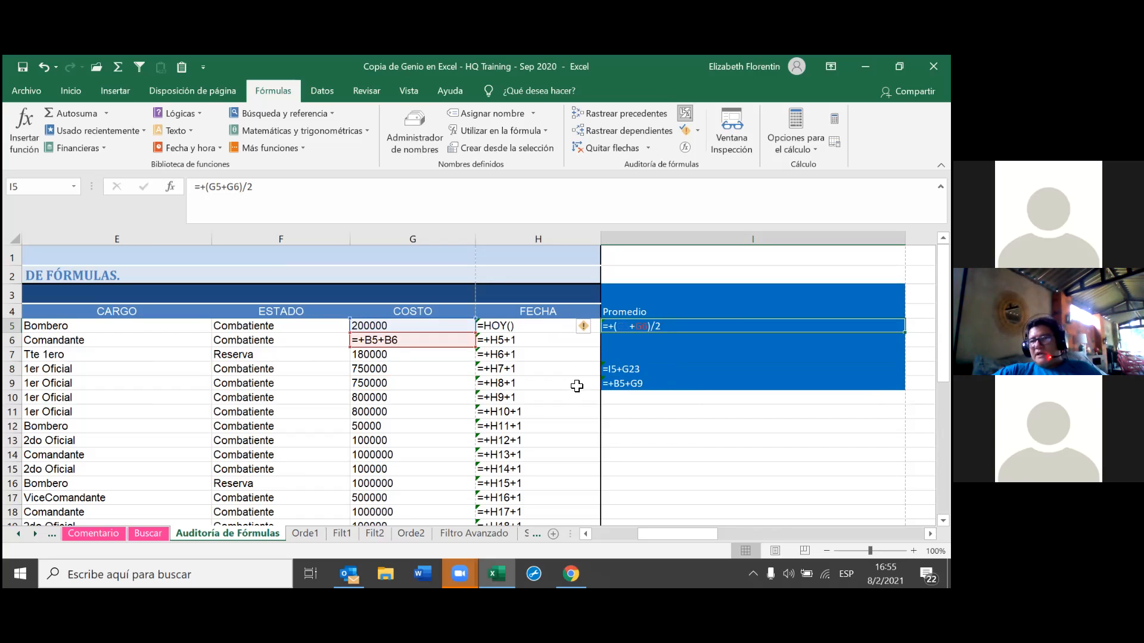
pyautogui.doubleClick(573, 454)
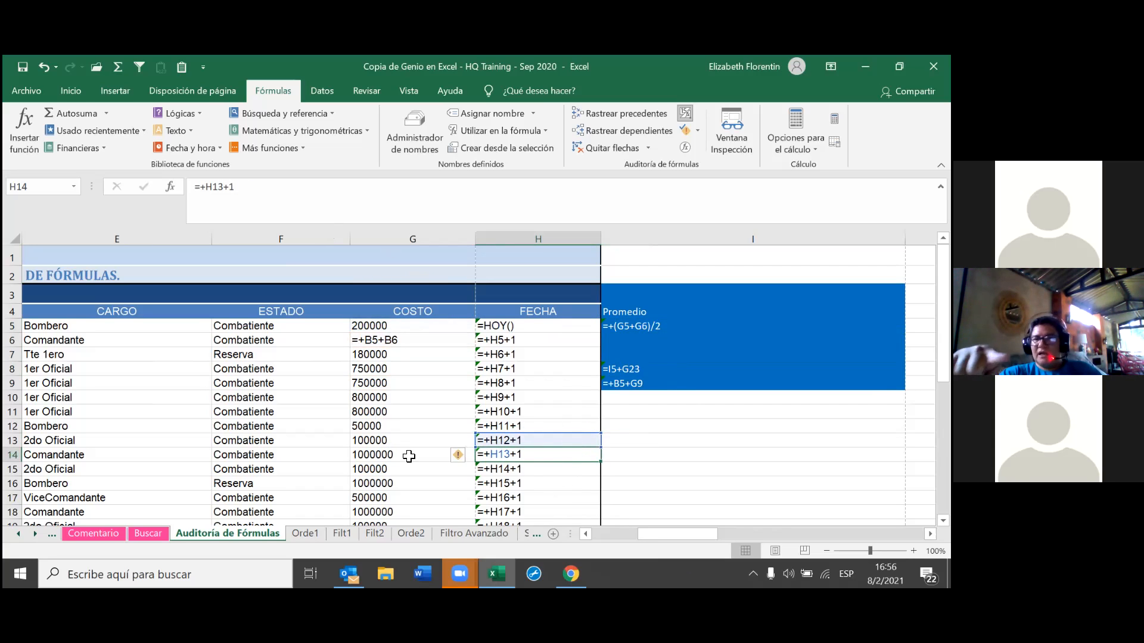
# Switch the sheet back from formulas to values and return to the first columns of the table
pyautogui.click(685, 113)
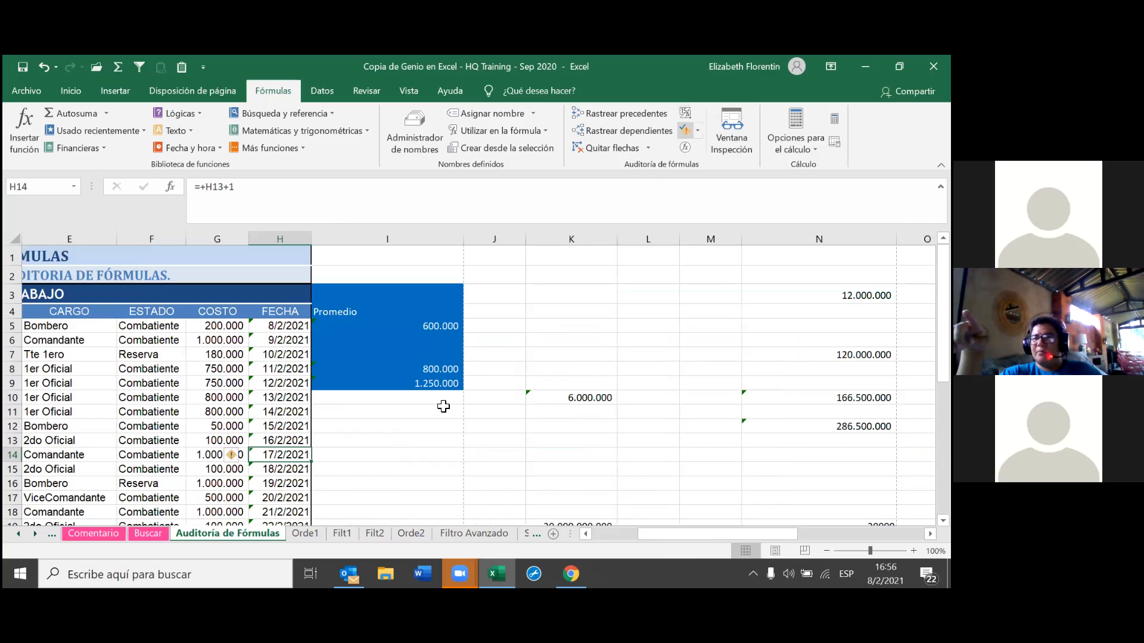
pyautogui.moveTo(708, 533); pyautogui.dragTo(659, 533)
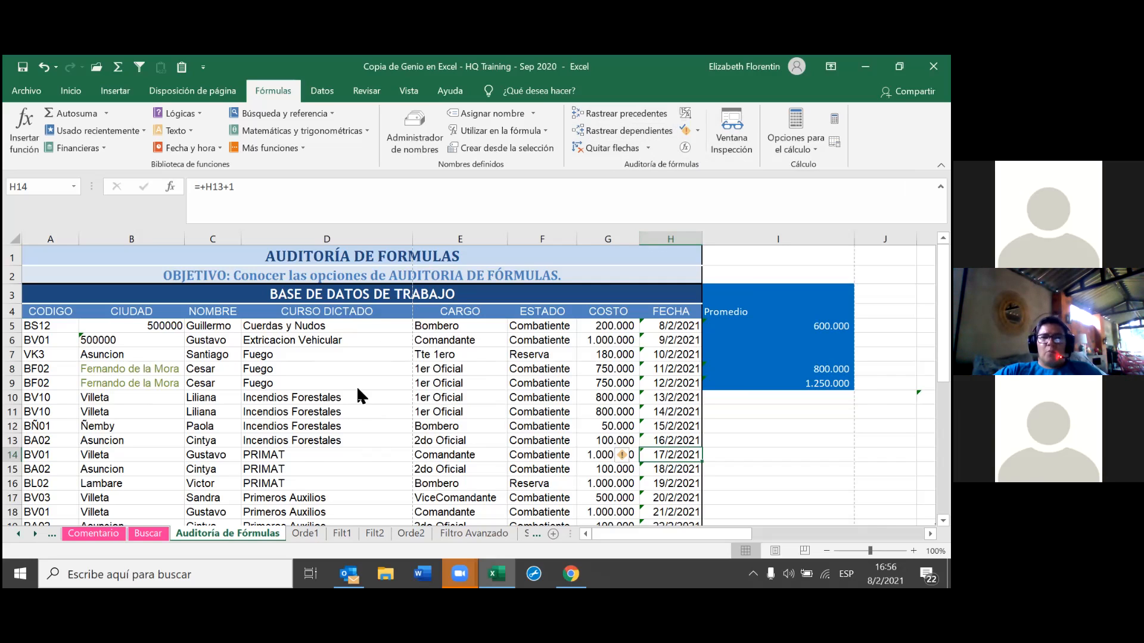
pyautogui.click(406, 429)
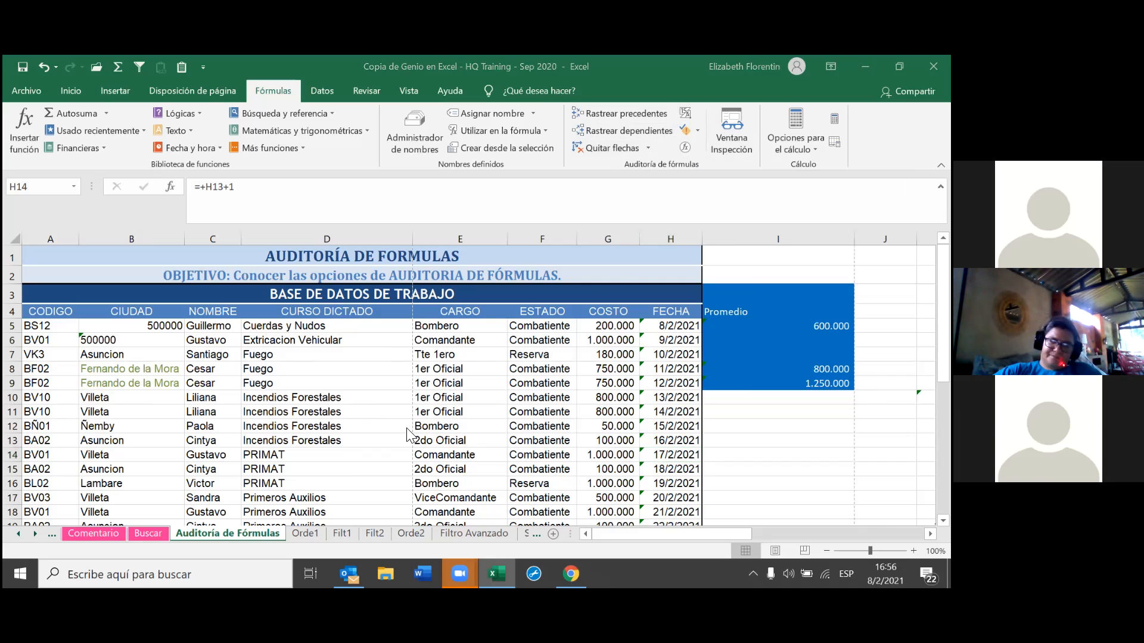